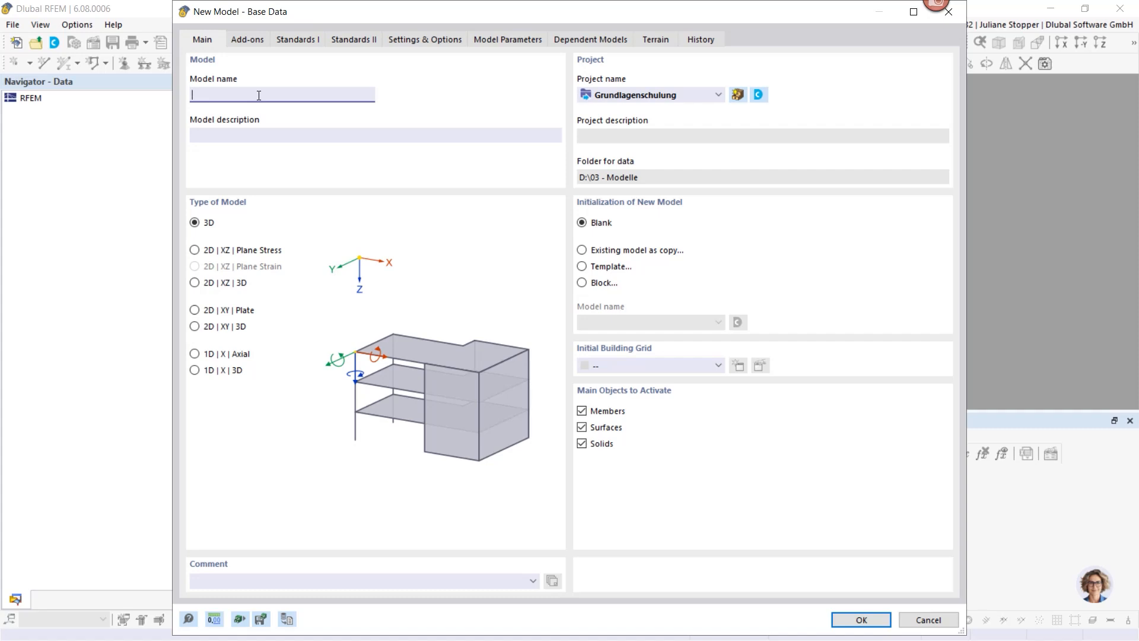
Step: Name the model 'Concrete Beam' and view its add-ons, with Concrete Design enabled
type("oncrete Beam")
left_click(246, 39)
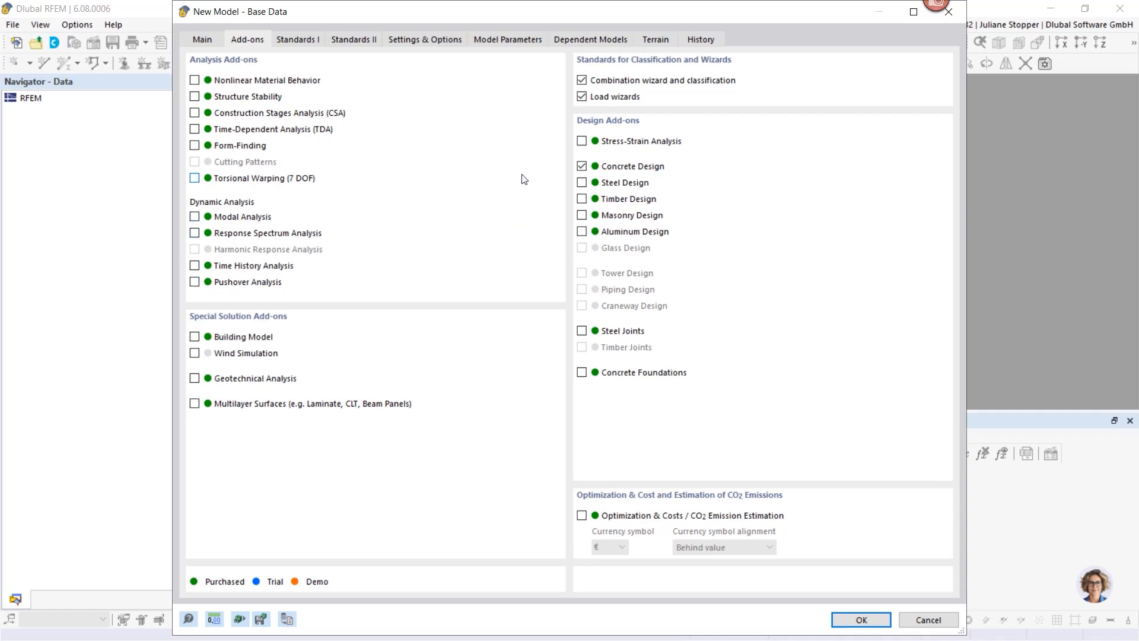
Step: Check the EN 1990/1991/1992 standards, then create the Concrete Beam model
left_click(302, 41)
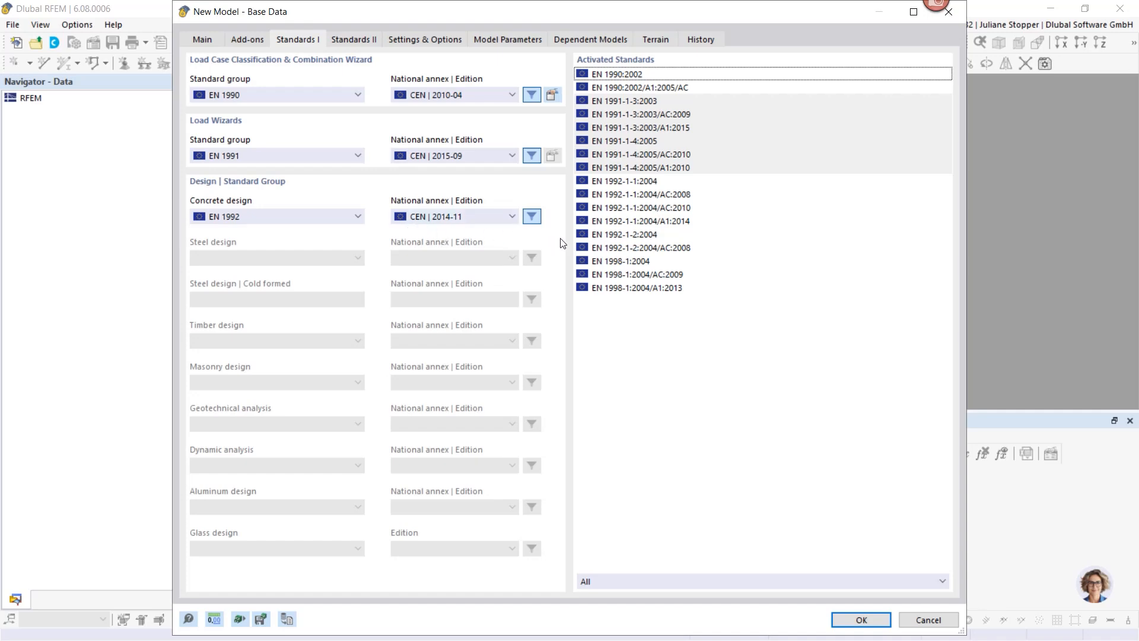
left_click(858, 621)
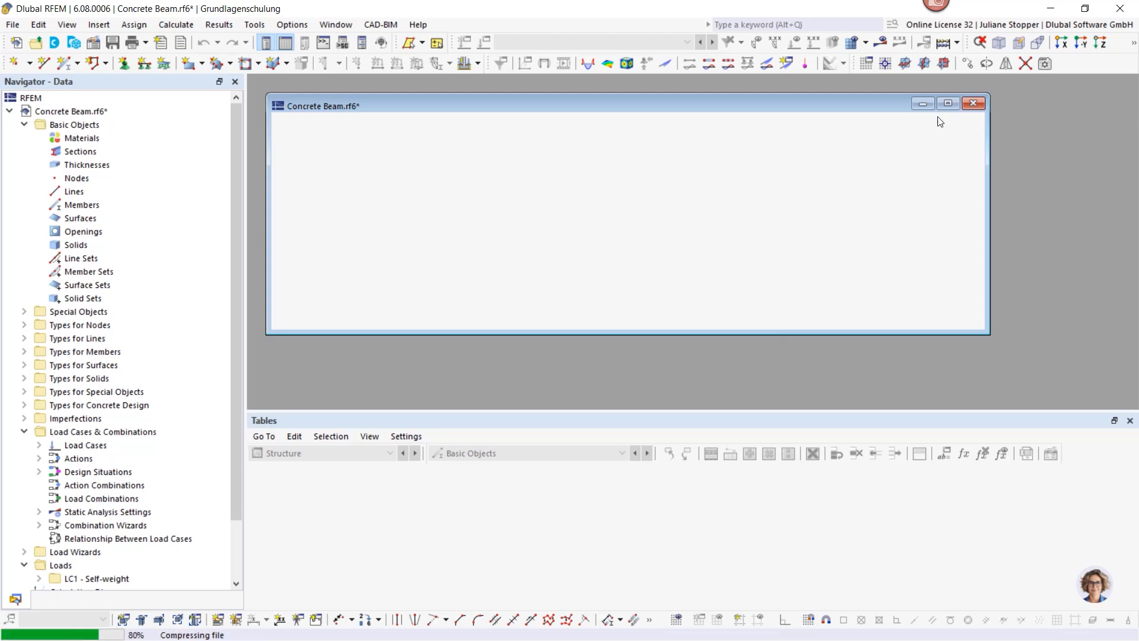
Step: Maximize the model window and delete all unassigned basic objects, removing the default S235 and C30/37
left_click(947, 105)
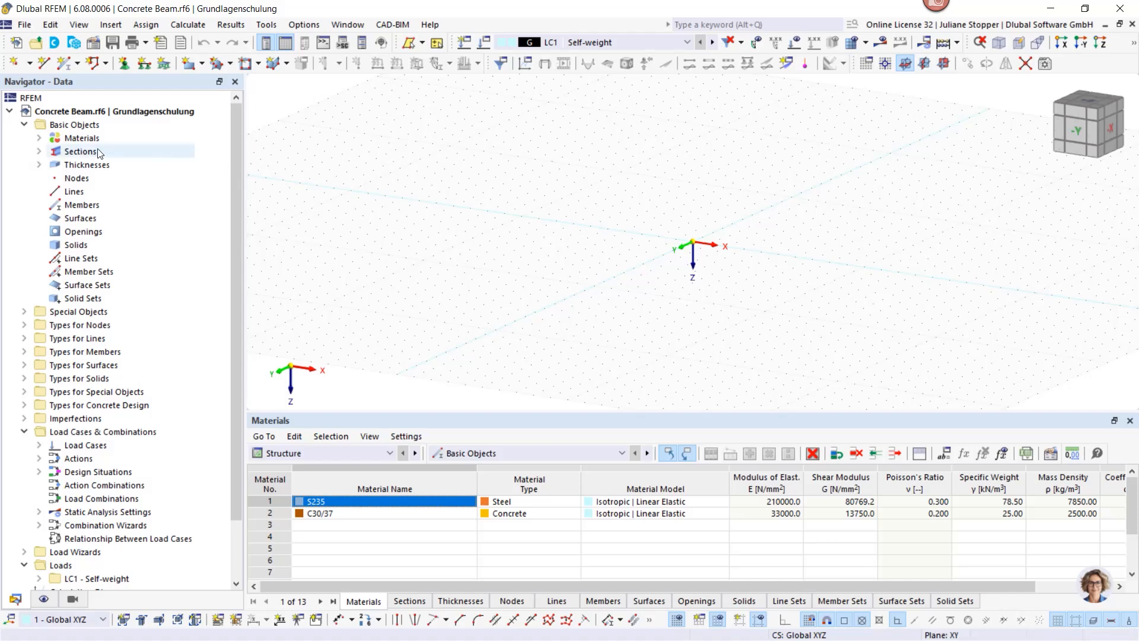
left_click(40, 140)
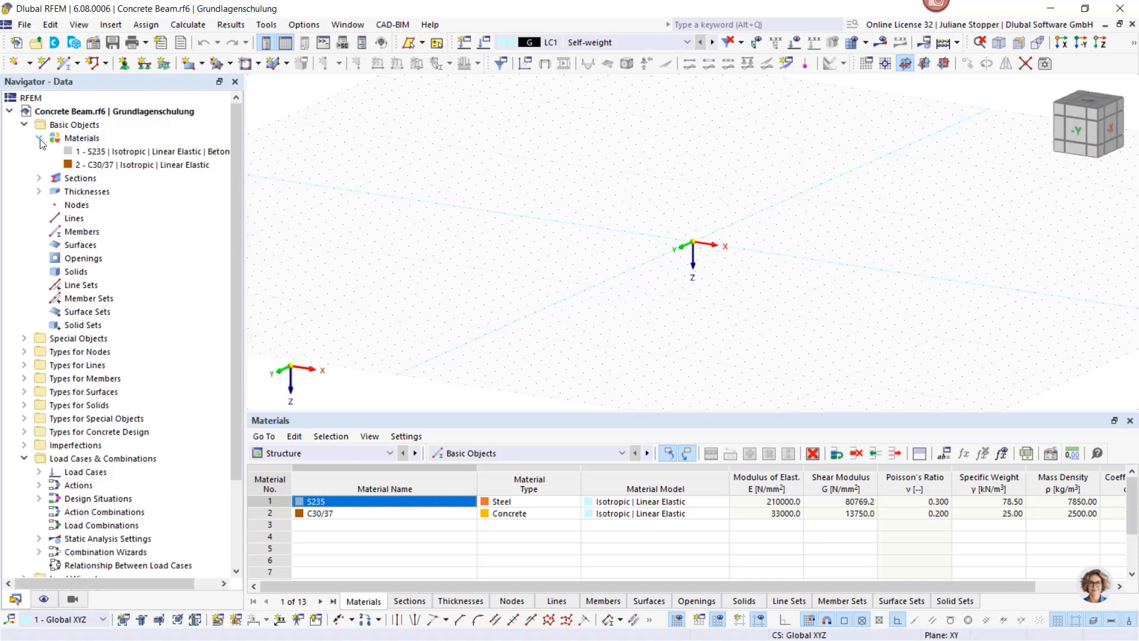
left_click(39, 178)
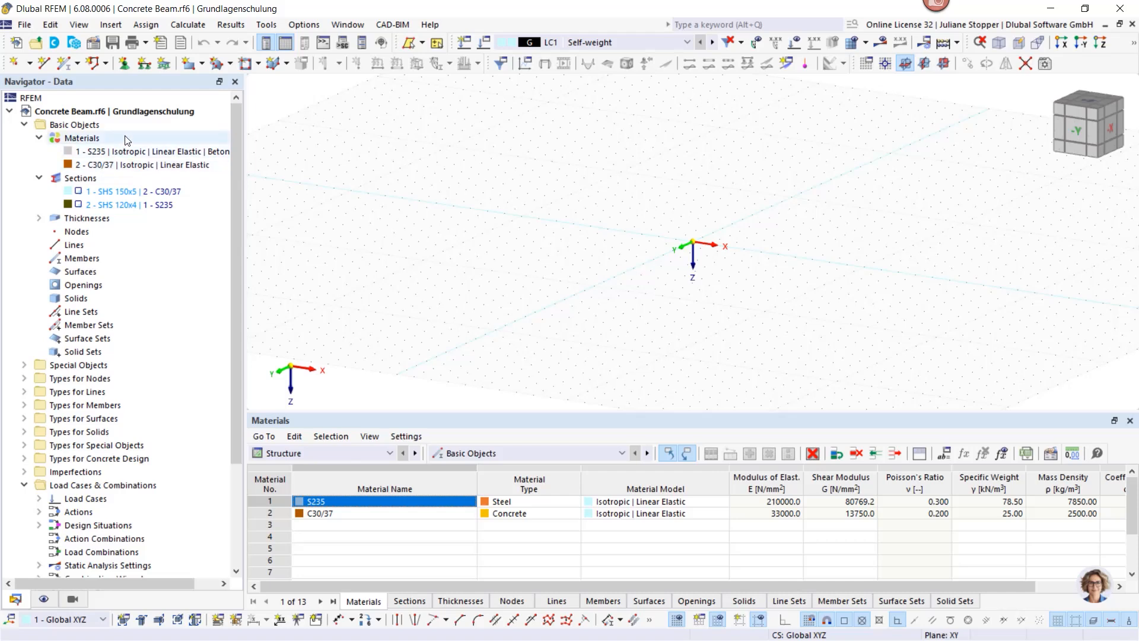
right_click(73, 123)
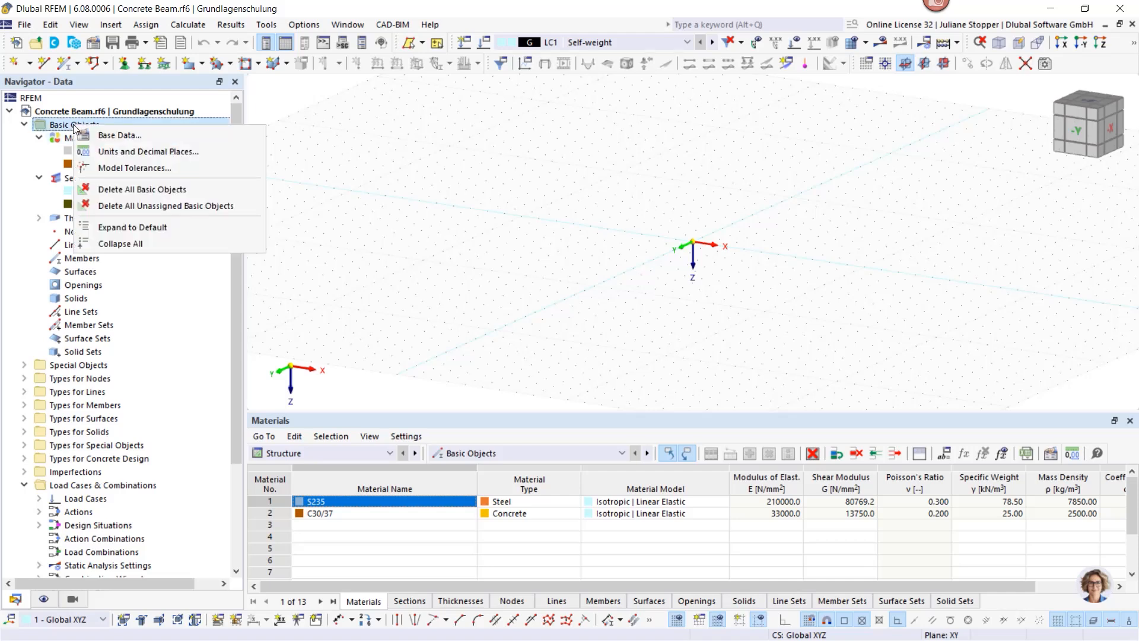
left_click(113, 205)
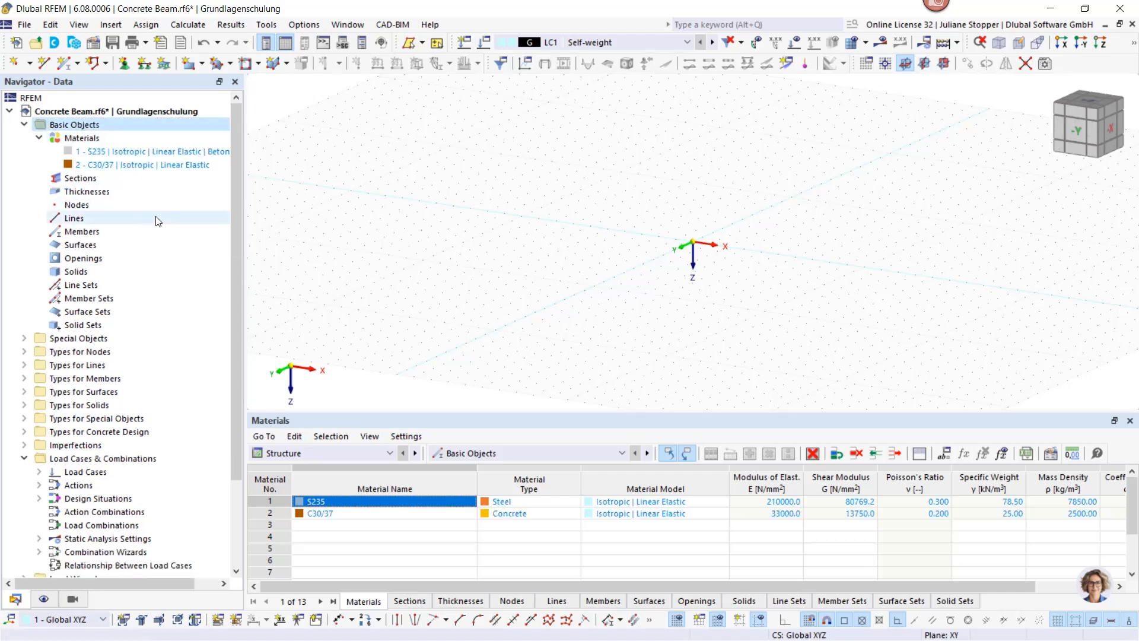
right_click(80, 126)
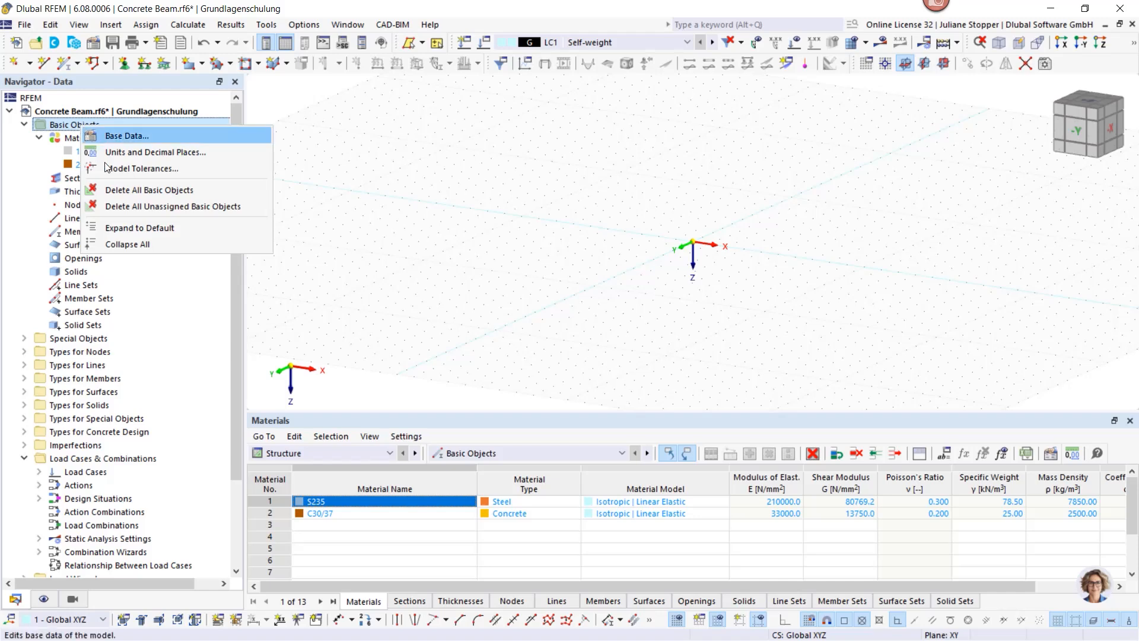
left_click(125, 205)
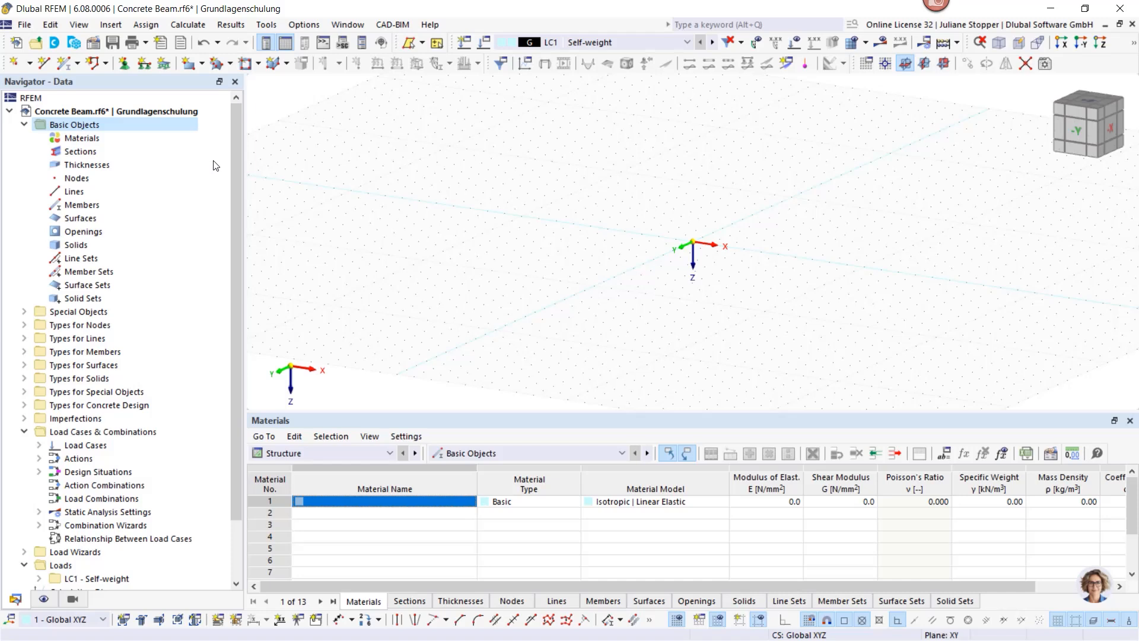
right_click(70, 139)
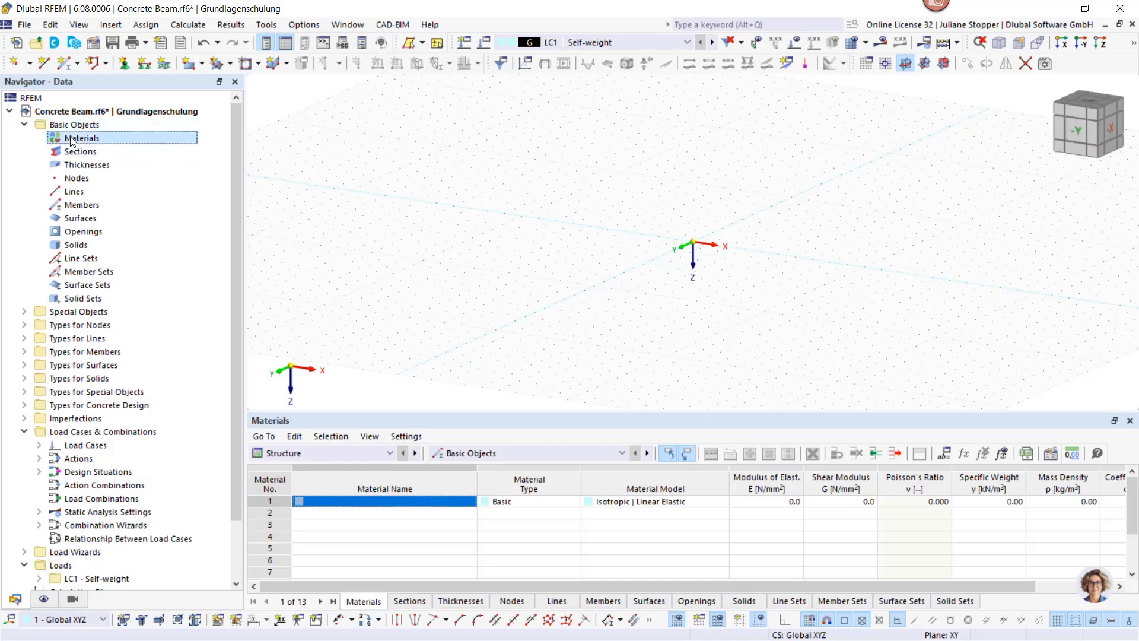
Step: Add concrete C30/37 to EN 1992-1-1 from the material library as material 1
left_click(106, 166)
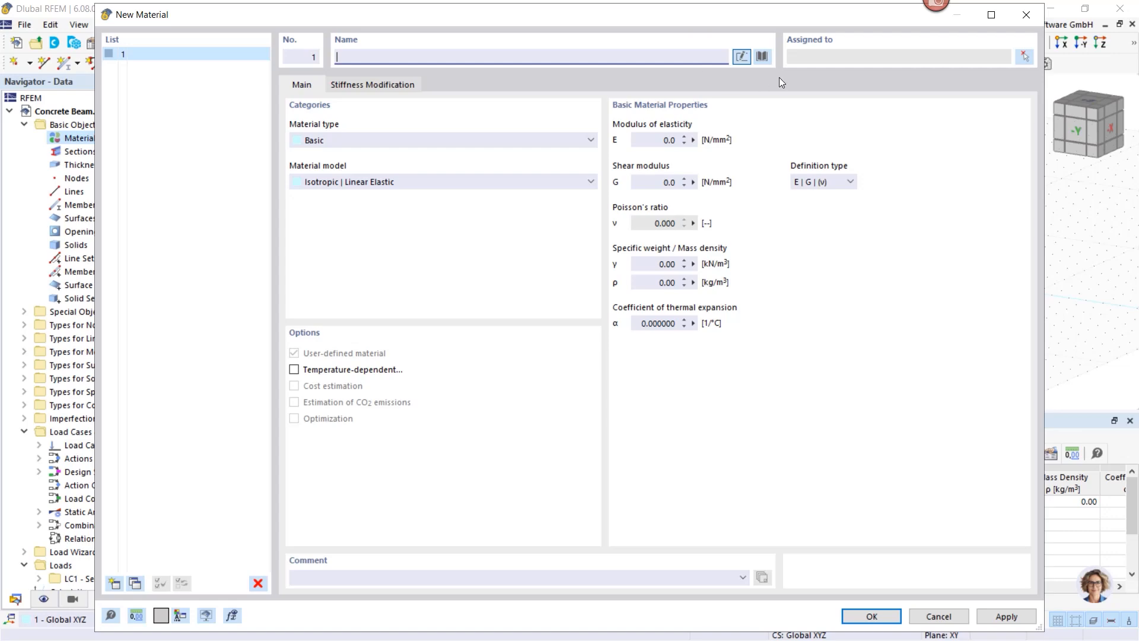
left_click(762, 57)
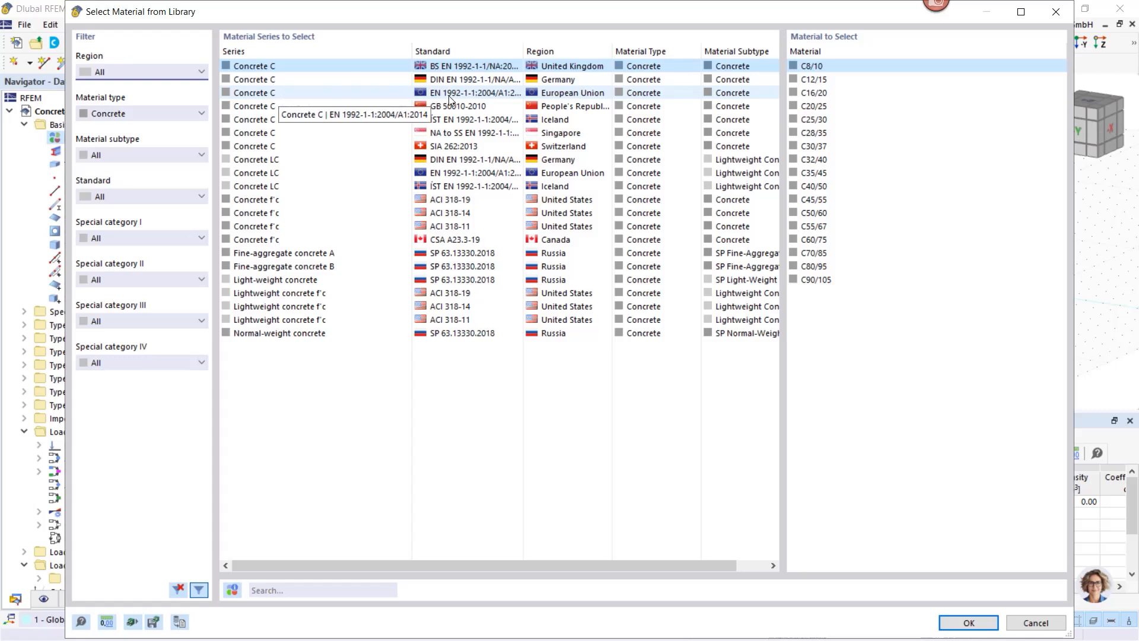
left_click(380, 93)
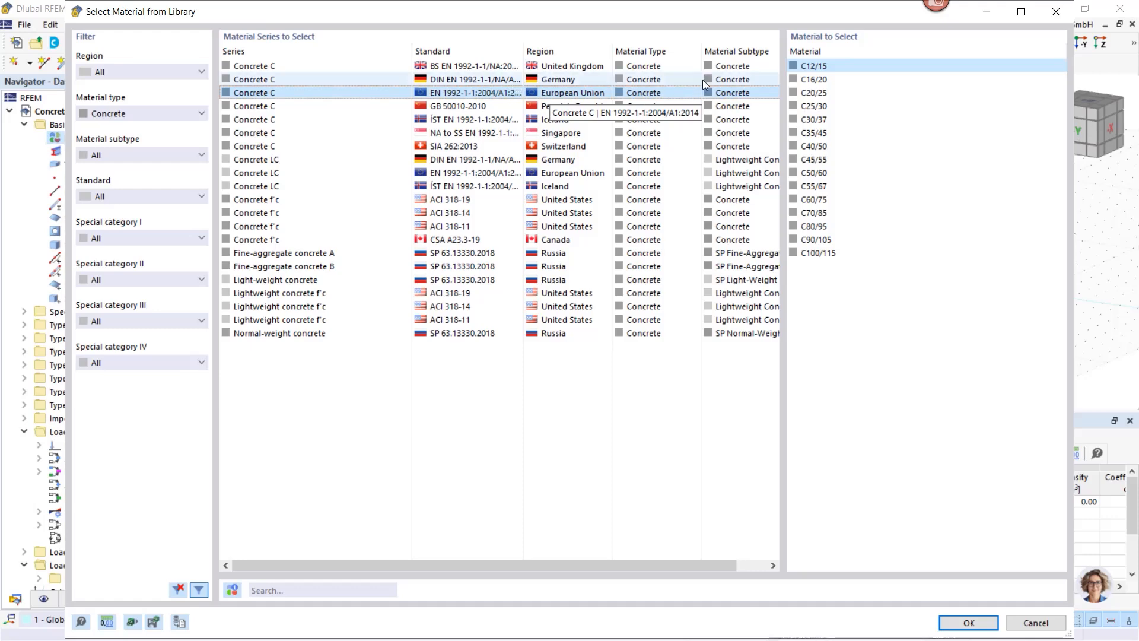
left_click(810, 120)
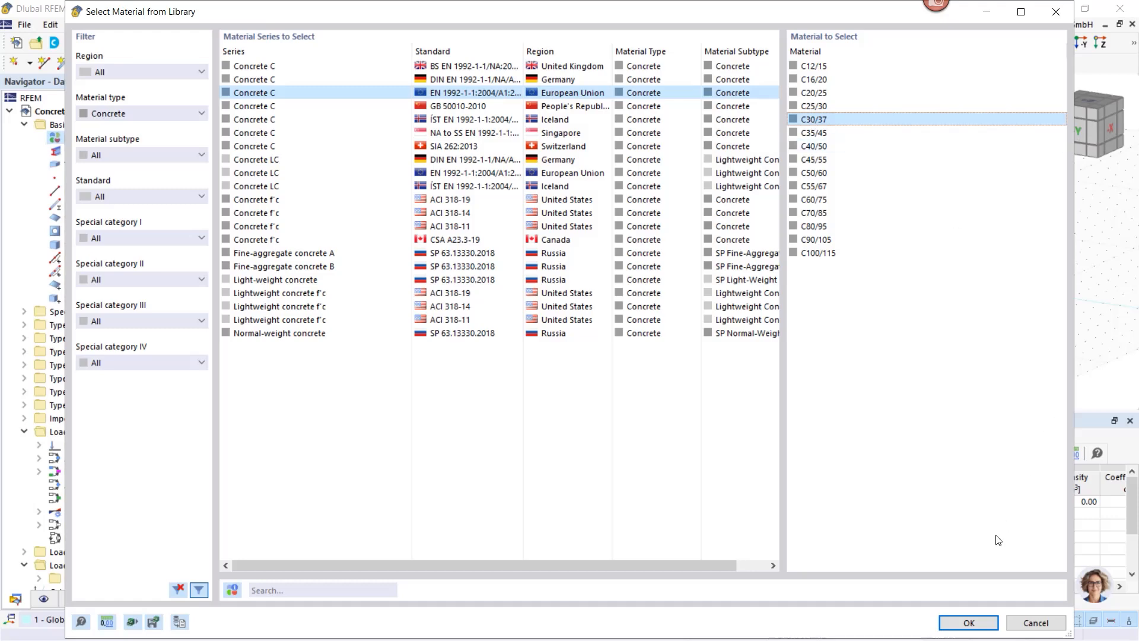
left_click(968, 622)
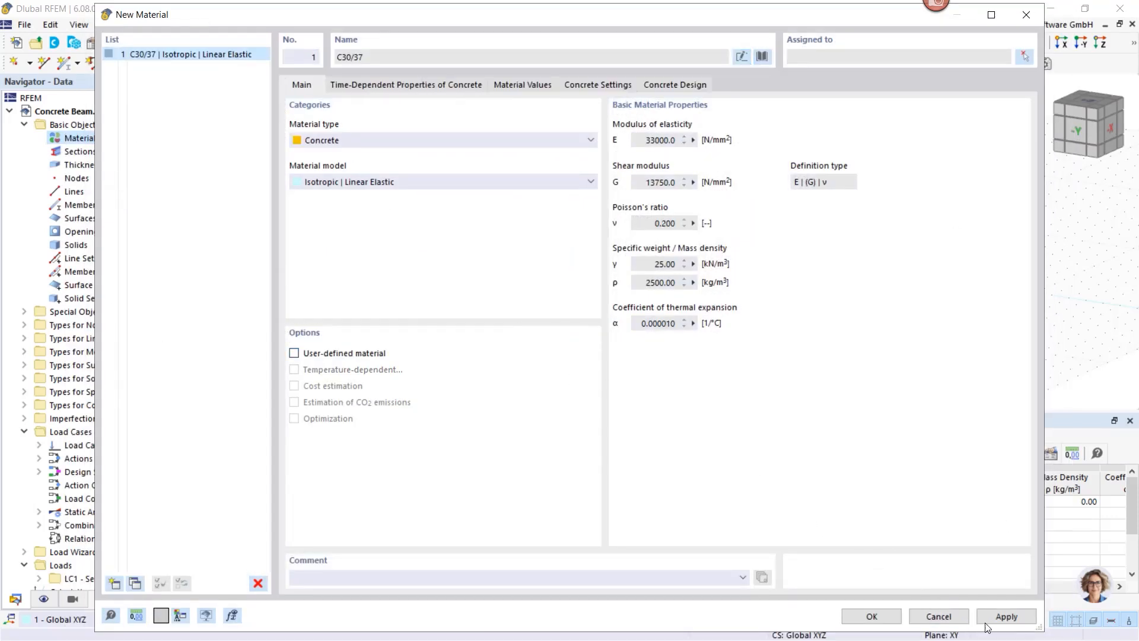
left_click(1002, 617)
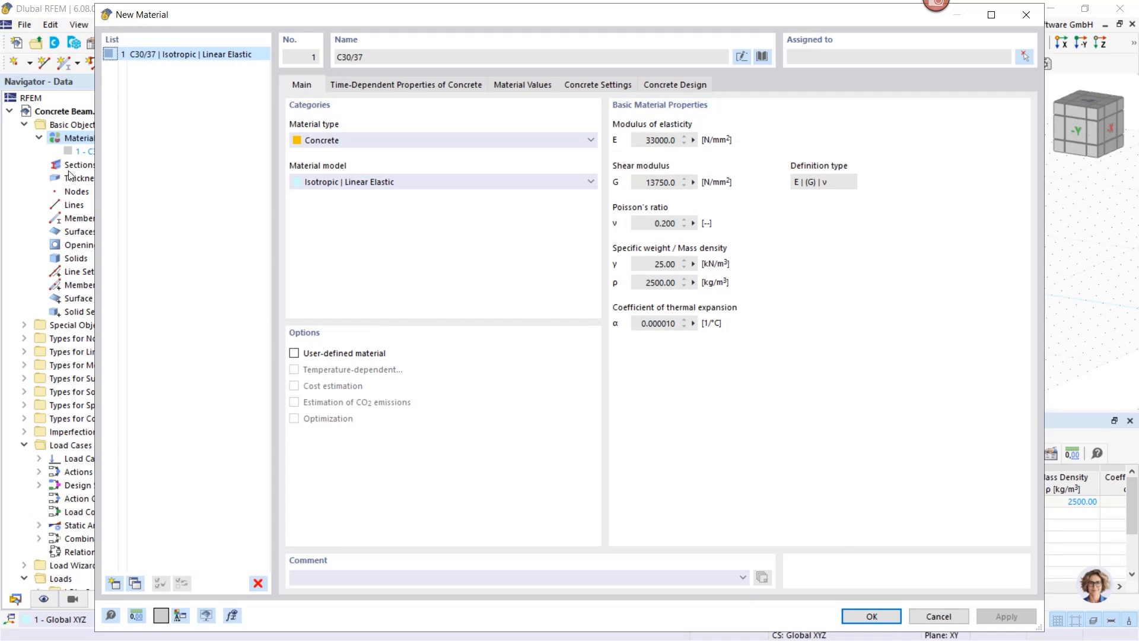
left_click_drag(234, 19, 255, 32)
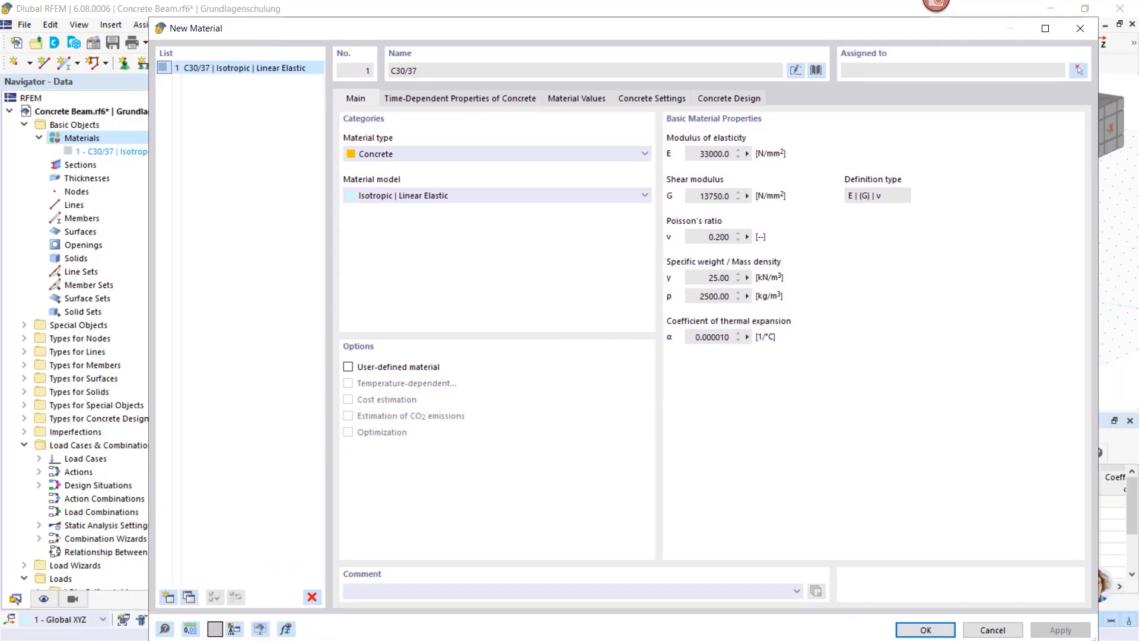
Step: Add reinforcing steel B500S(A) to EN 1992-1-1:2004/A1:2014 as material 2
left_click(168, 597)
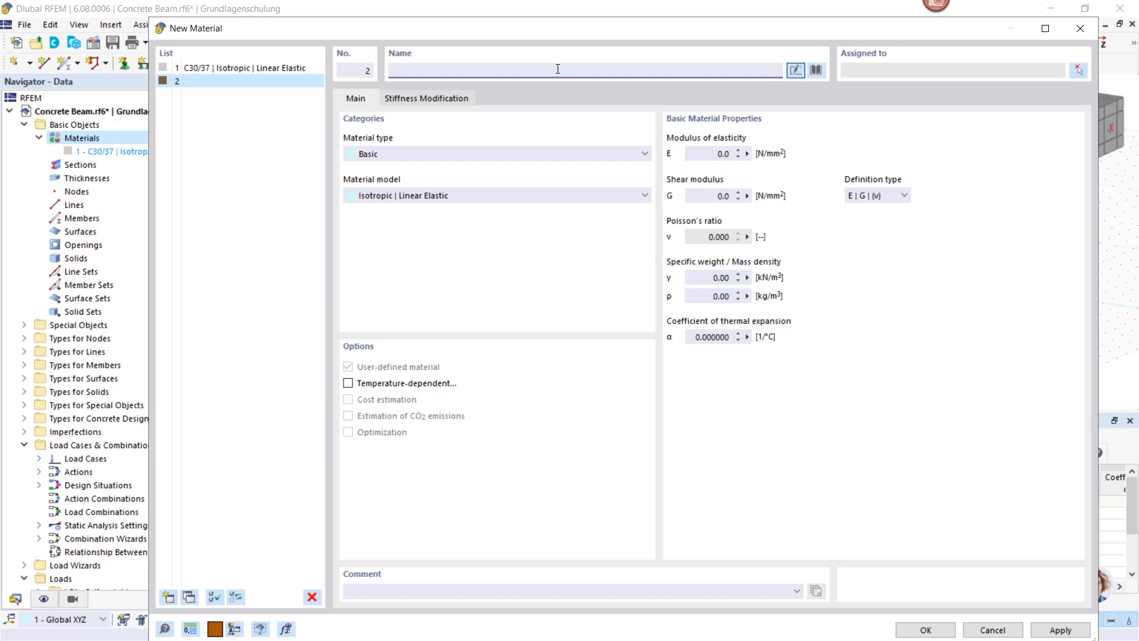
type("B")
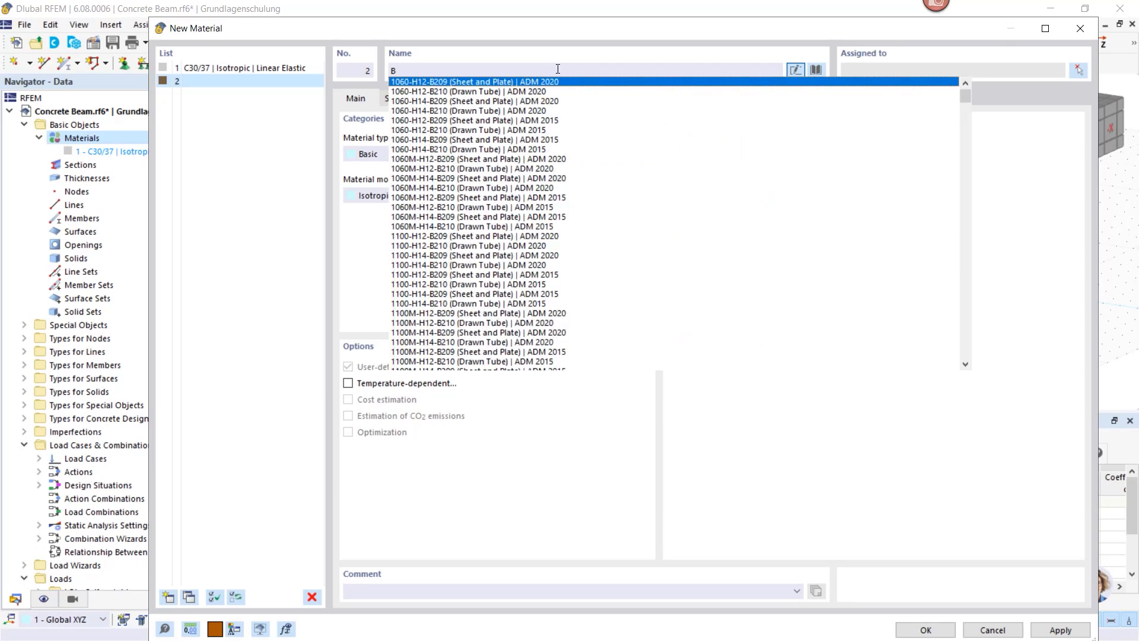
type("500")
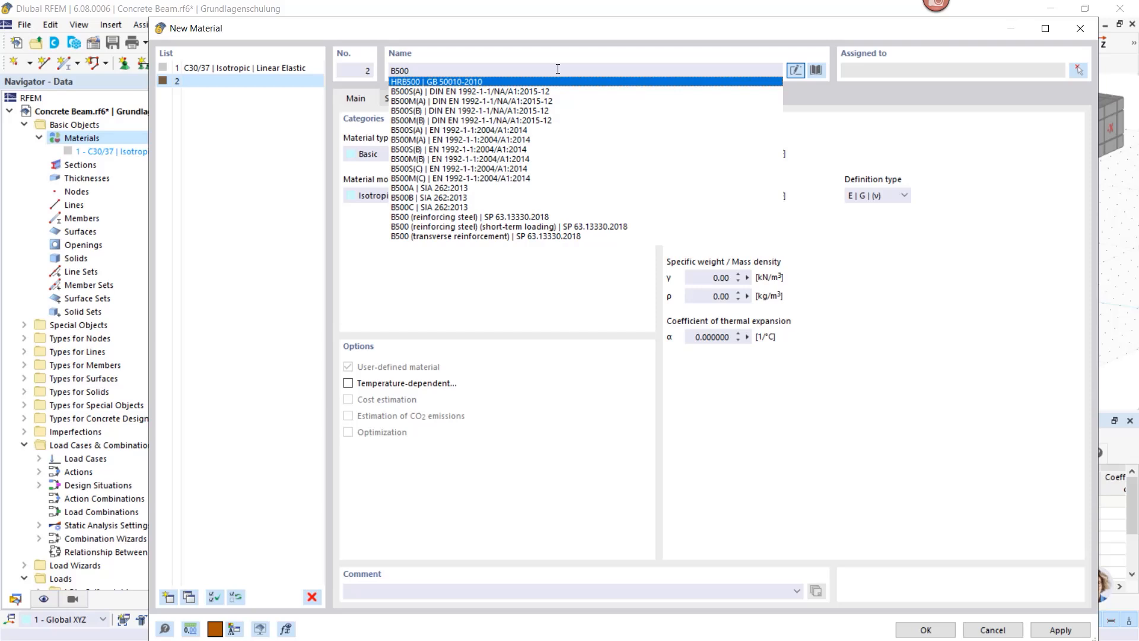
type("-")
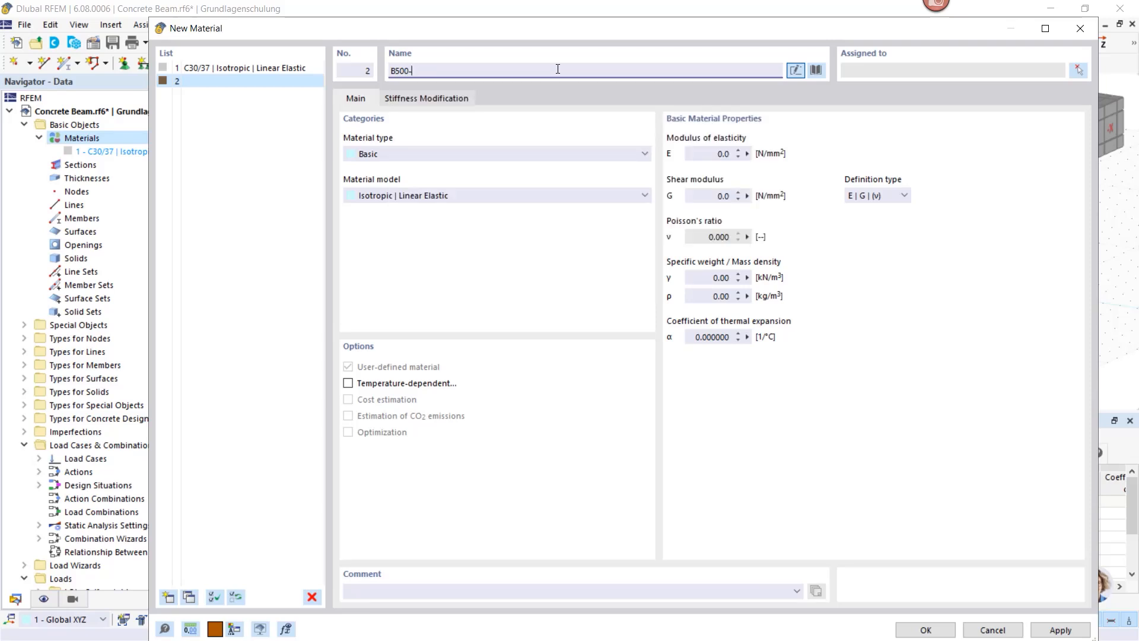
key("BackSpace")
type("s")
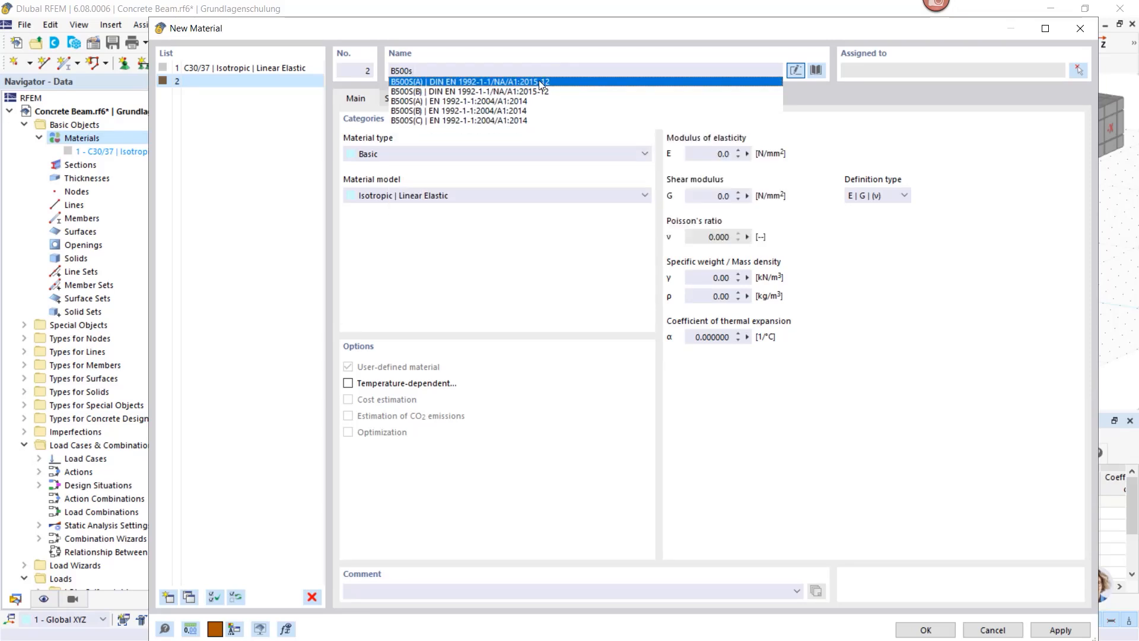
left_click(410, 103)
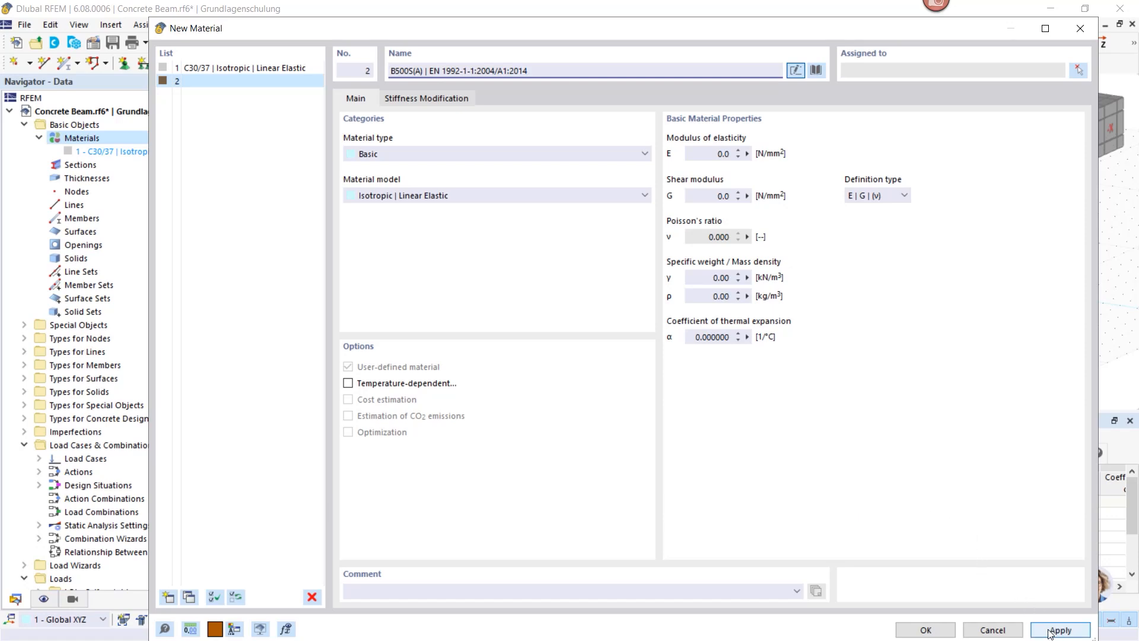
left_click(926, 630)
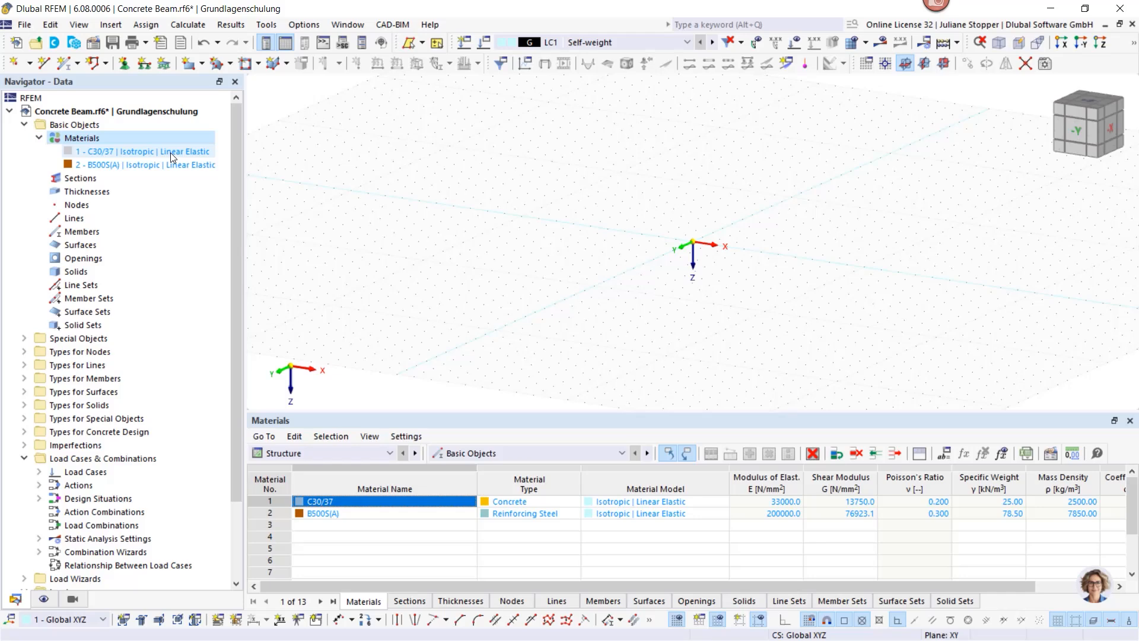
Step: Start a new parametric massive rectangle section in C30/37, left at 500/1000 mm
right_click(78, 179)
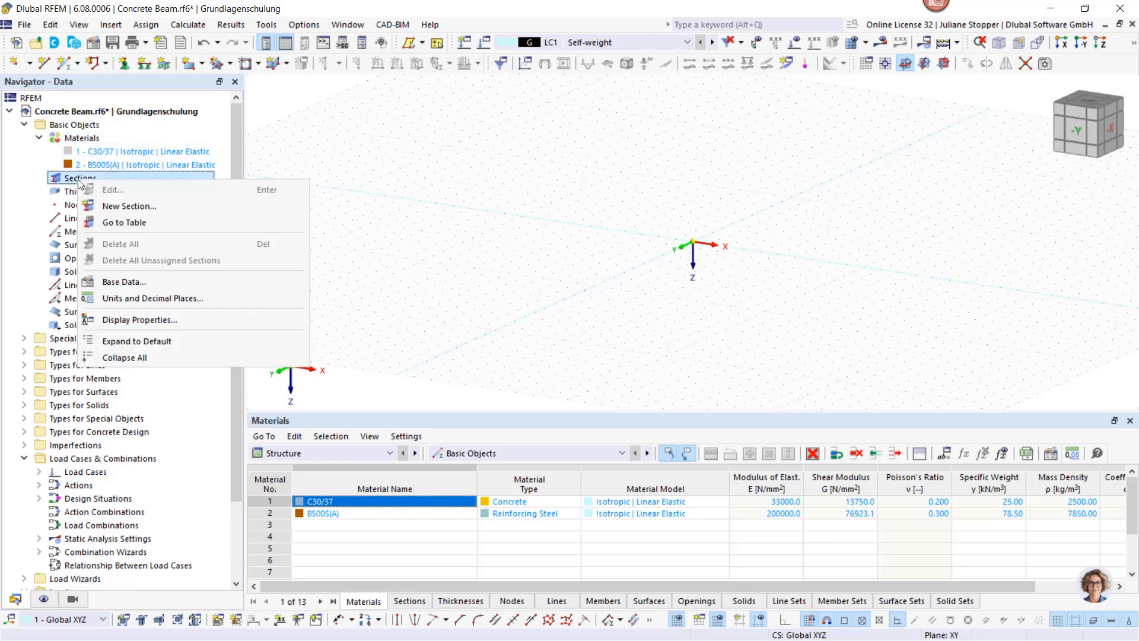
left_click(114, 207)
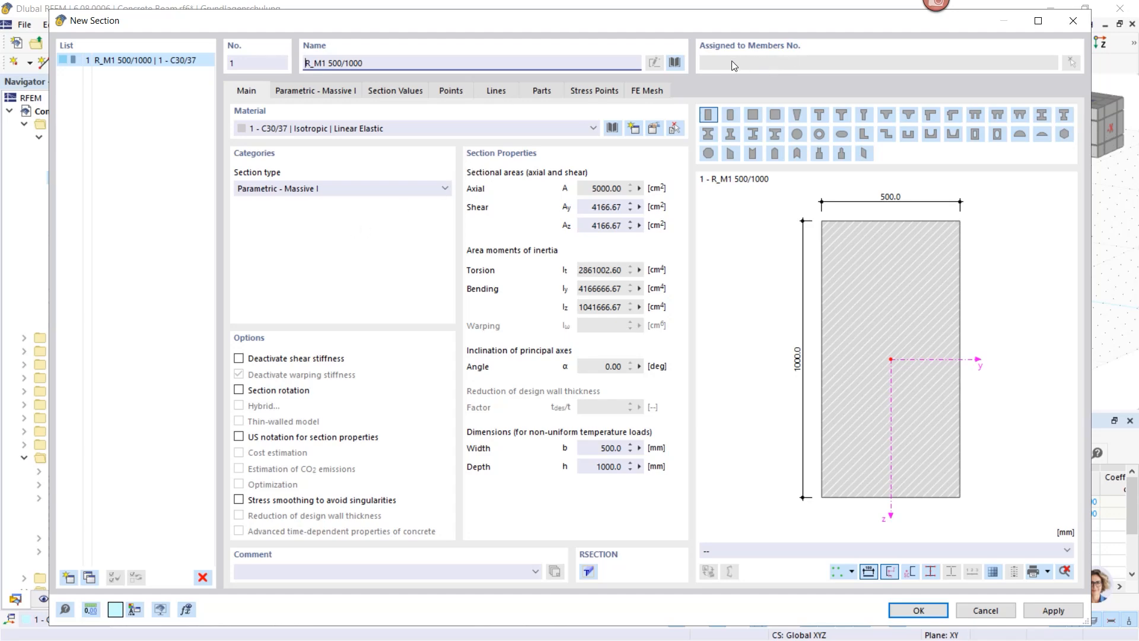
left_click(674, 63)
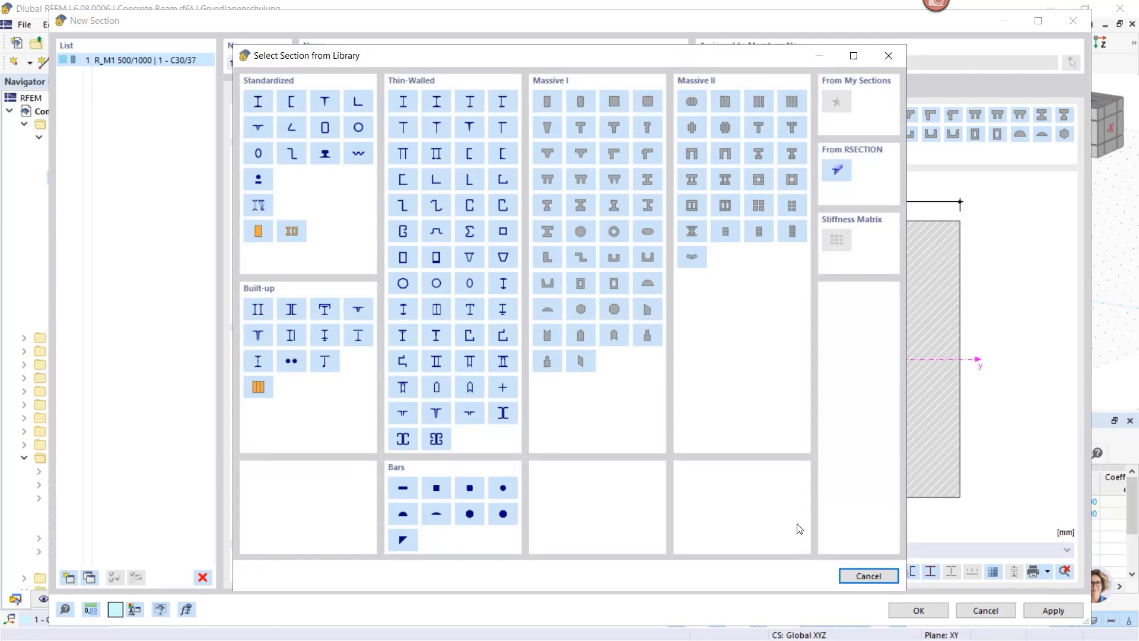
left_click(858, 576)
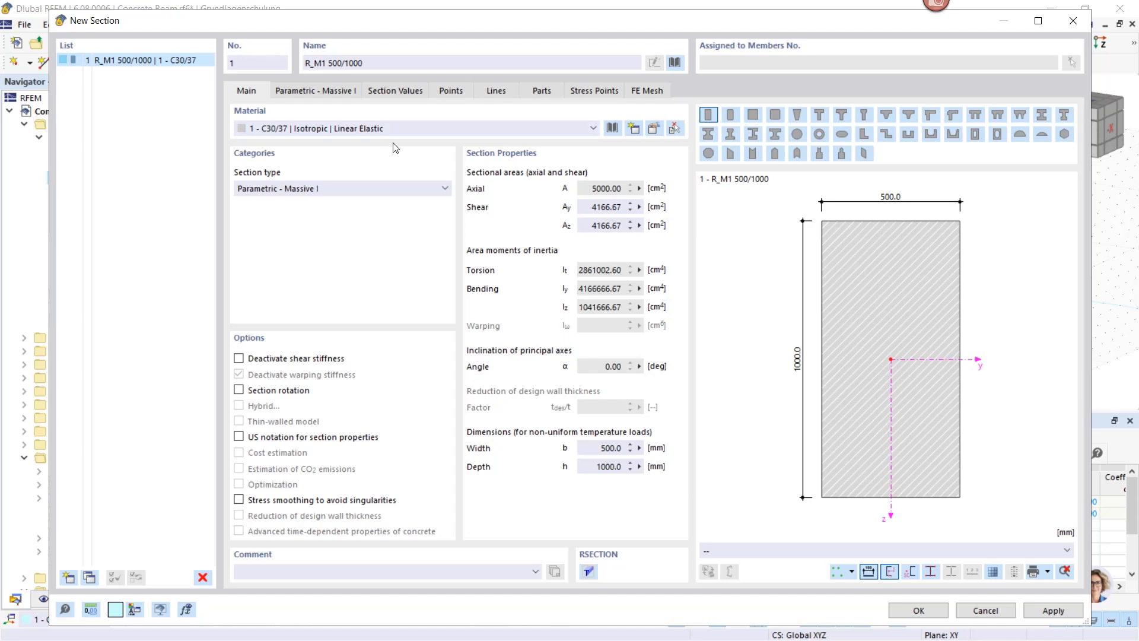
Step: Set section width b = 300 mm and depth h = 450 mm, saving R_M1 300/450
left_click(312, 91)
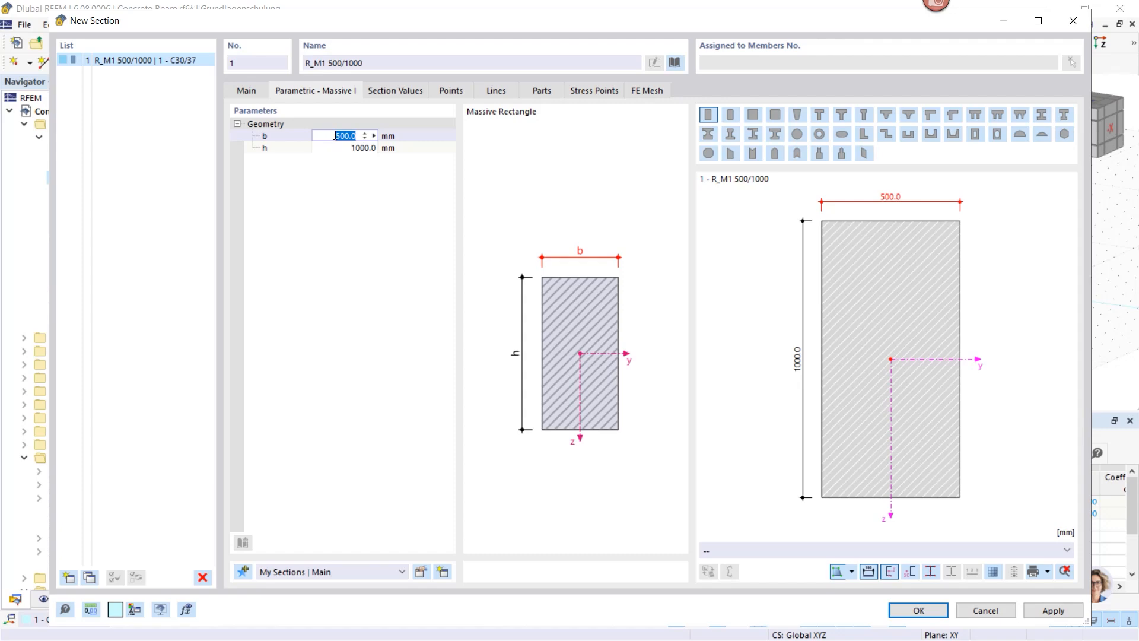
type("300")
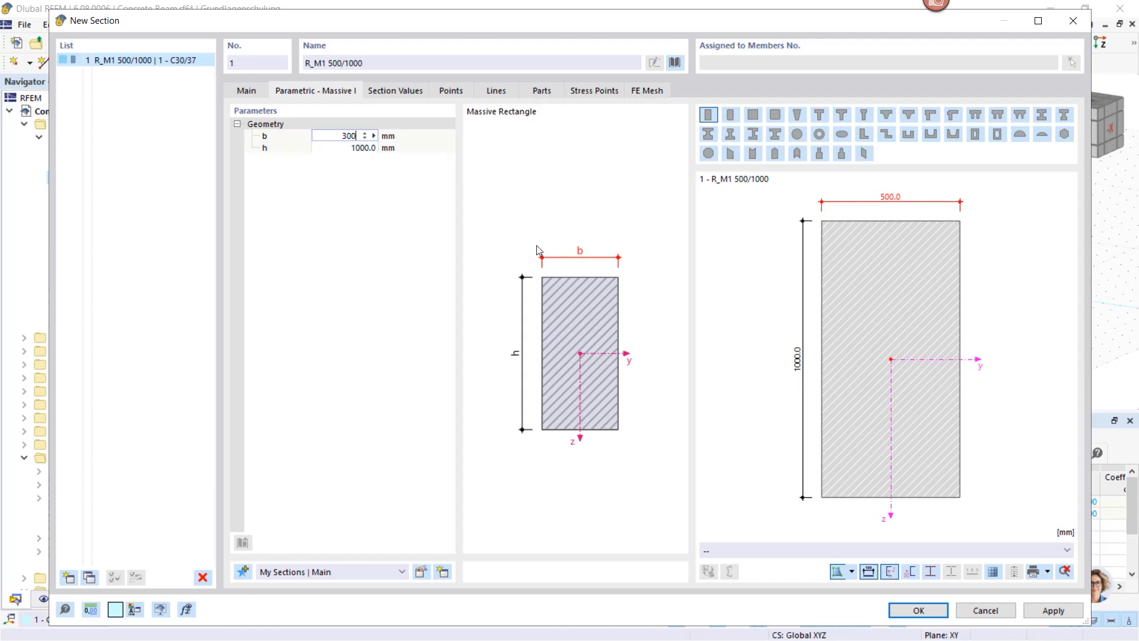
left_click(347, 148)
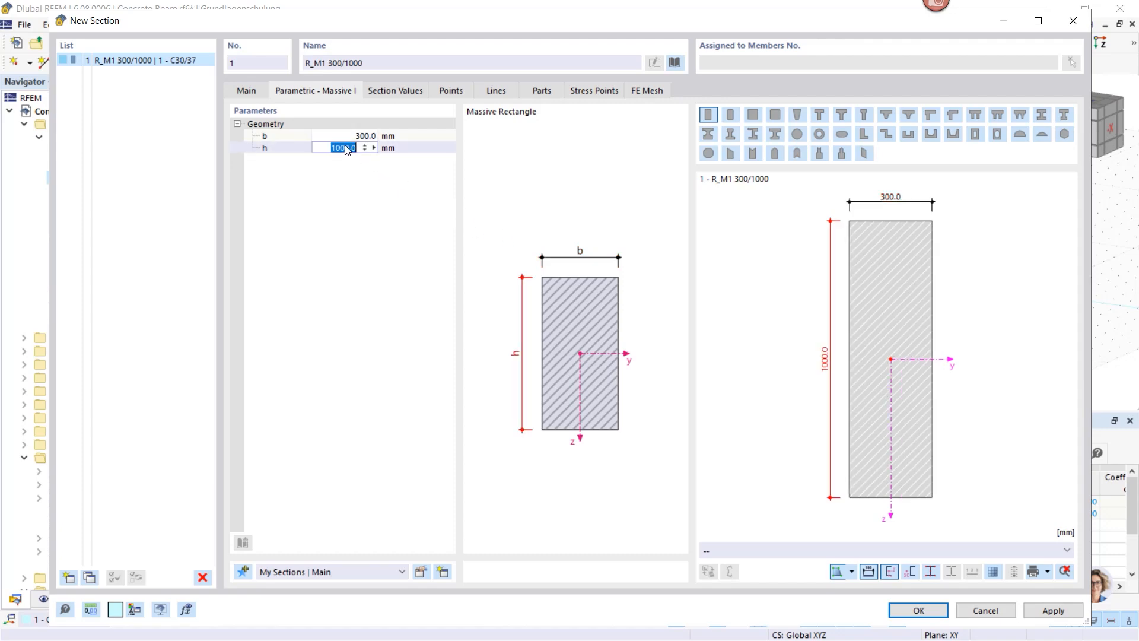
type("450")
left_click(917, 611)
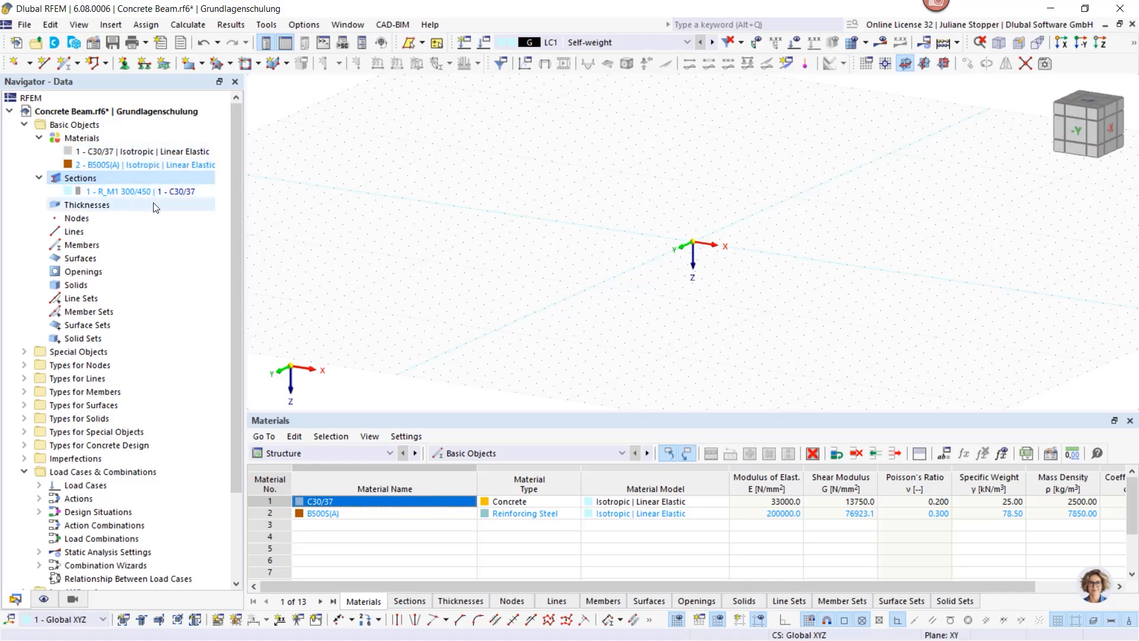
Step: Draw member 1 with section R_M1 300/450 from the origin to X = 8.000 m
scroll(675, 265, "up", 1)
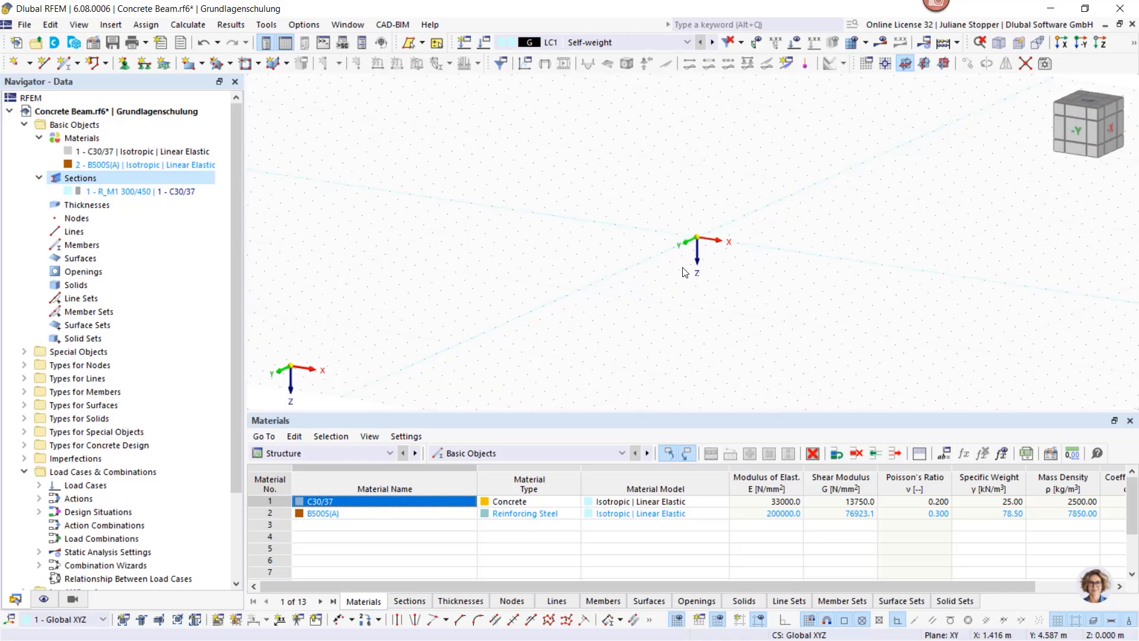
middle_click_drag(685, 273, 509, 246)
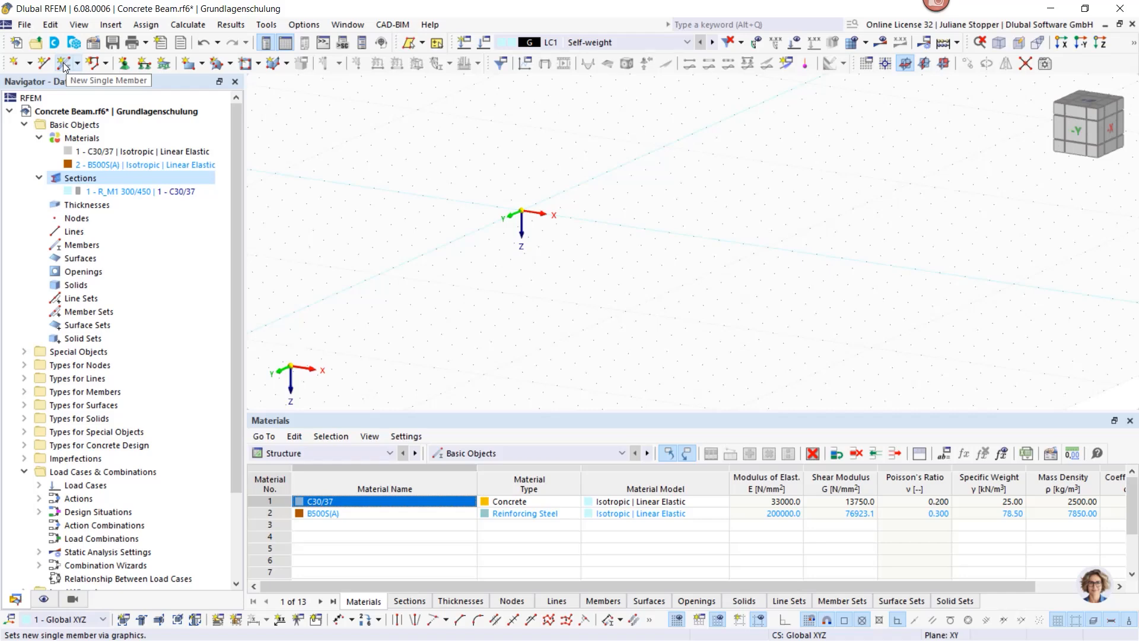
left_click(63, 65)
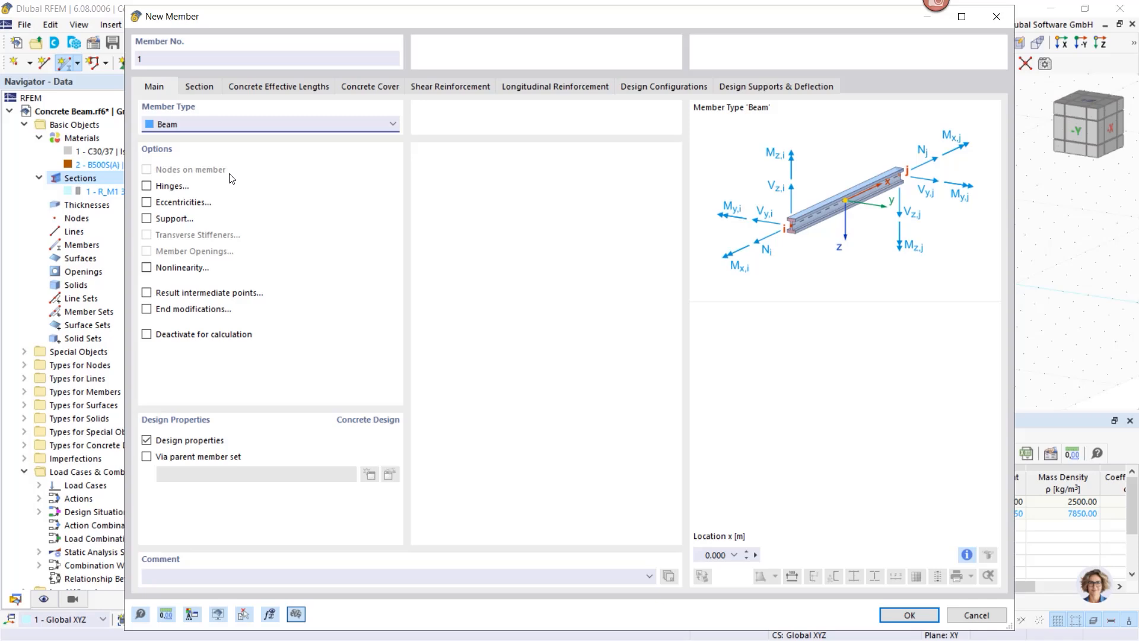
left_click(197, 88)
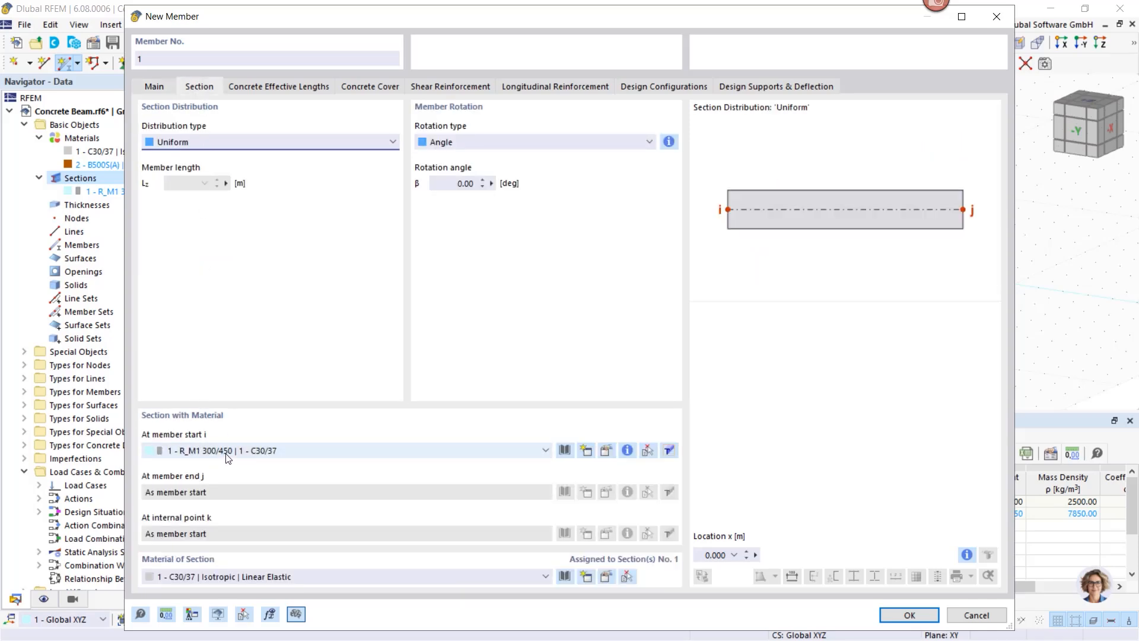
left_click(897, 620)
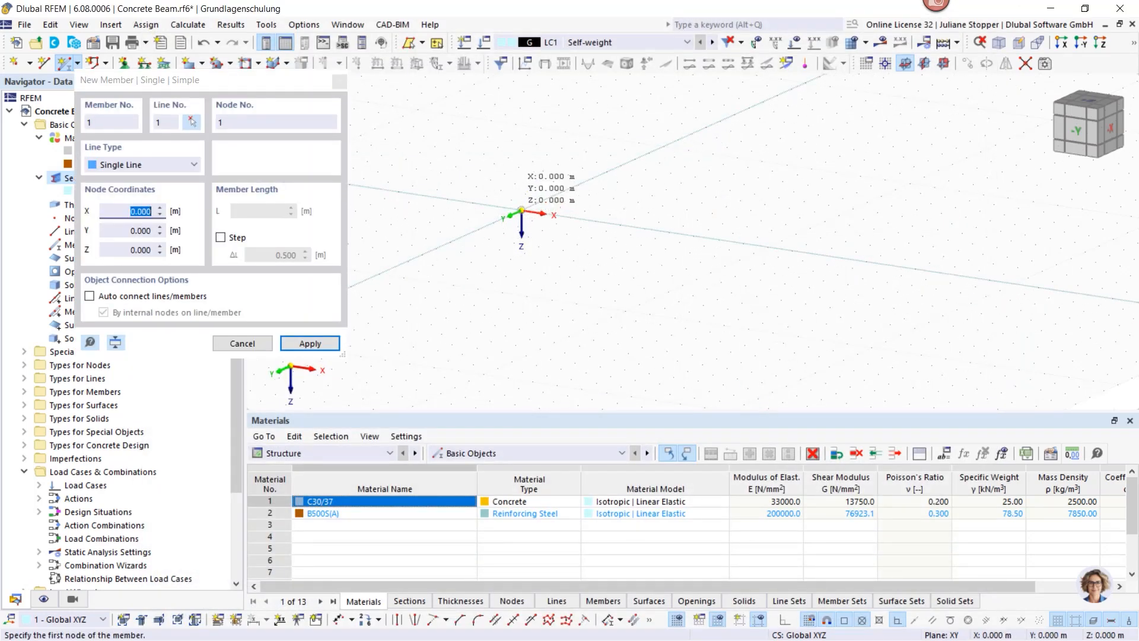
left_click(521, 211)
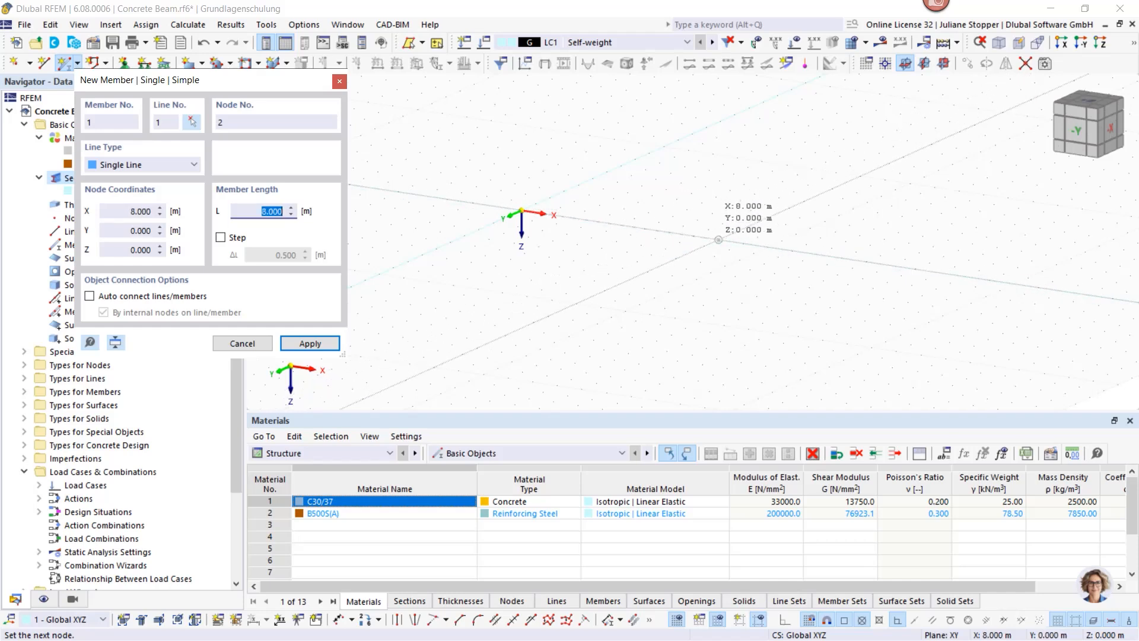
scroll(717, 240, "up", 4)
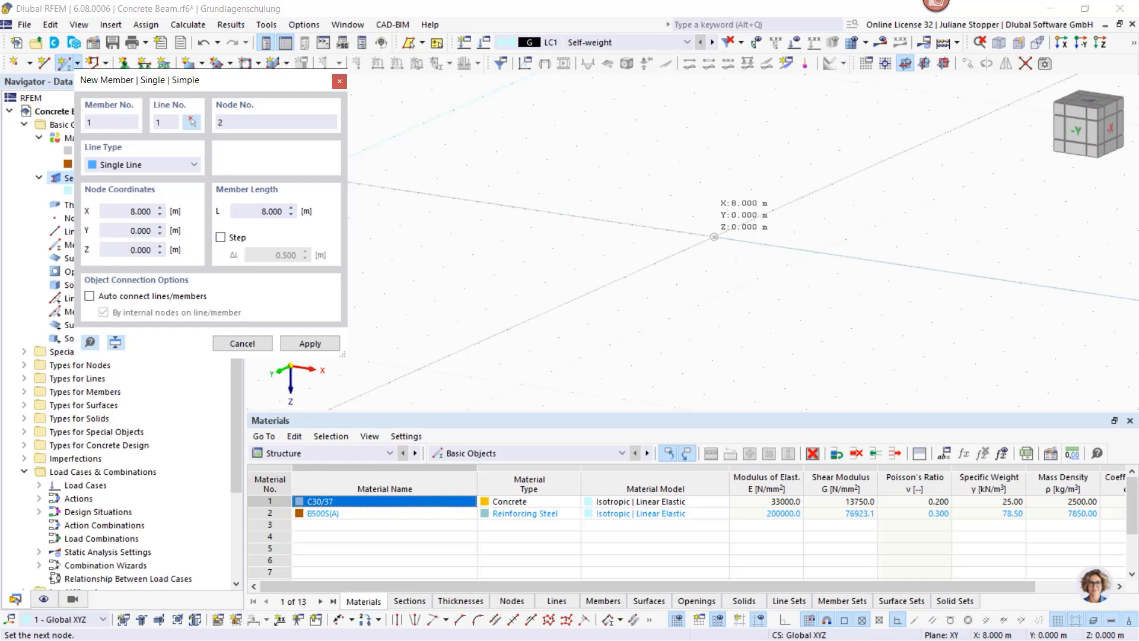
left_click(714, 236)
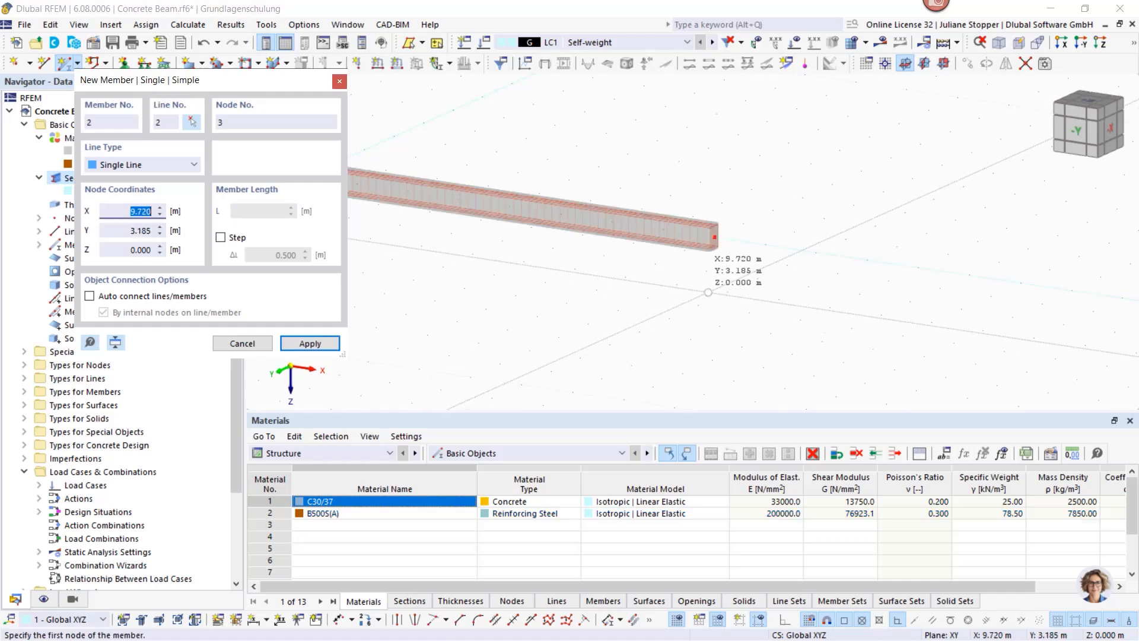
key("Escape")
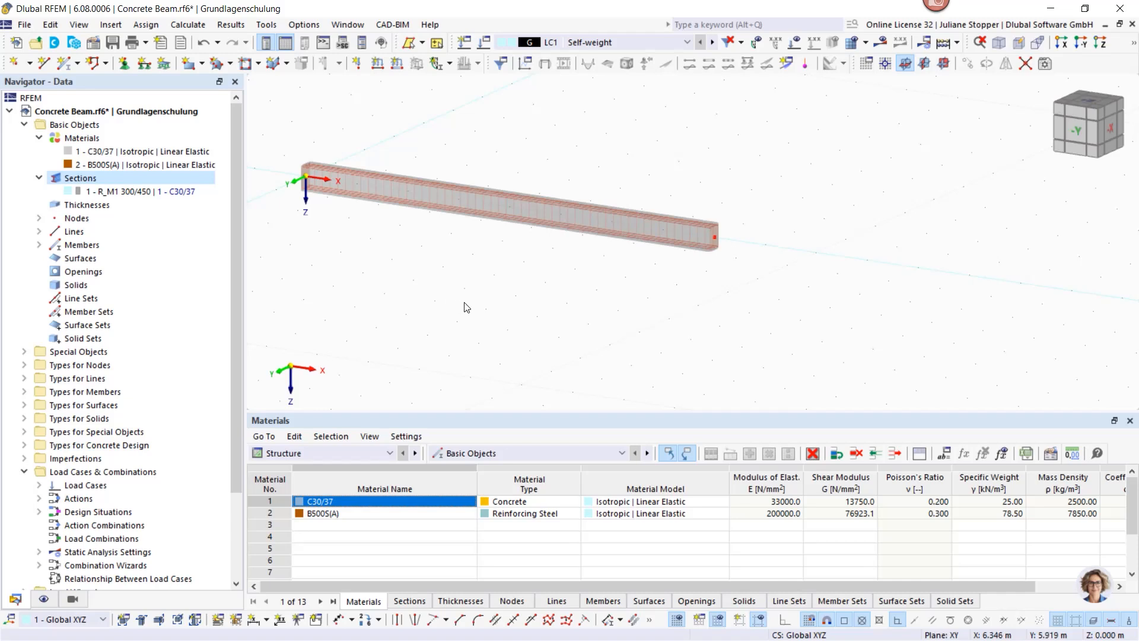
Step: Select the beam and open its member properties for editing
middle_click_drag(525, 304, 604, 309)
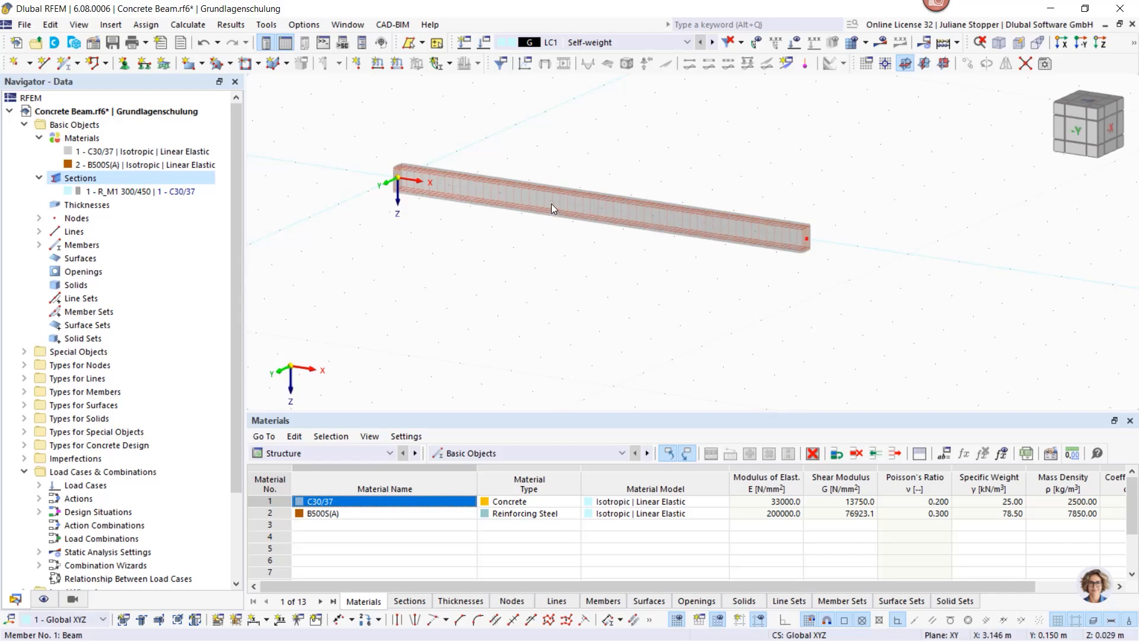
left_click_drag(638, 161, 552, 235)
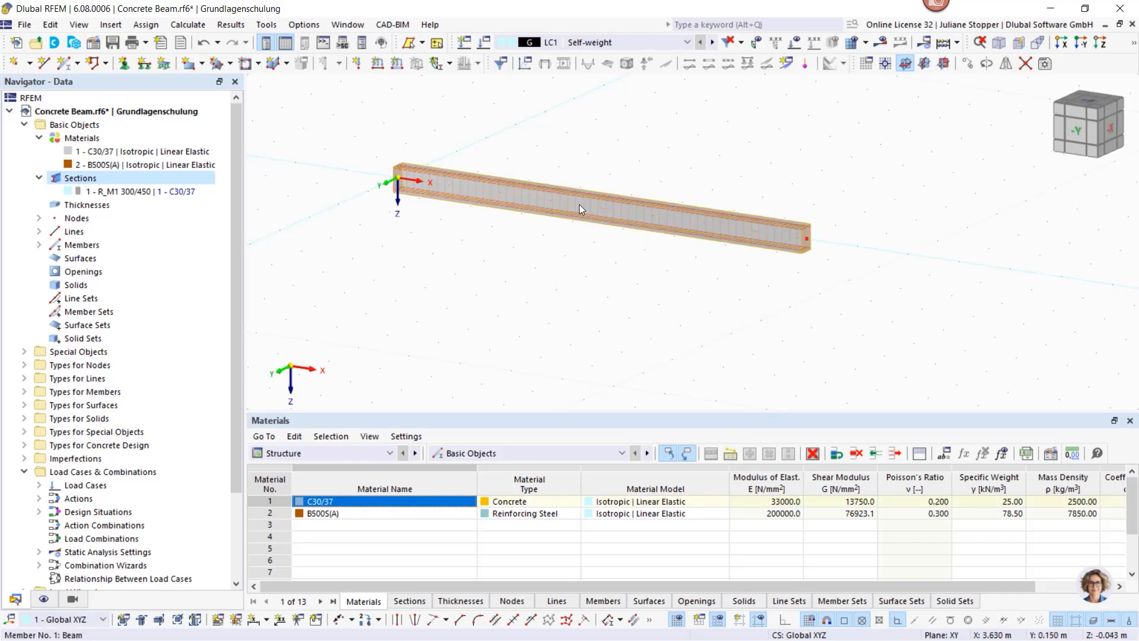
double_click(578, 204)
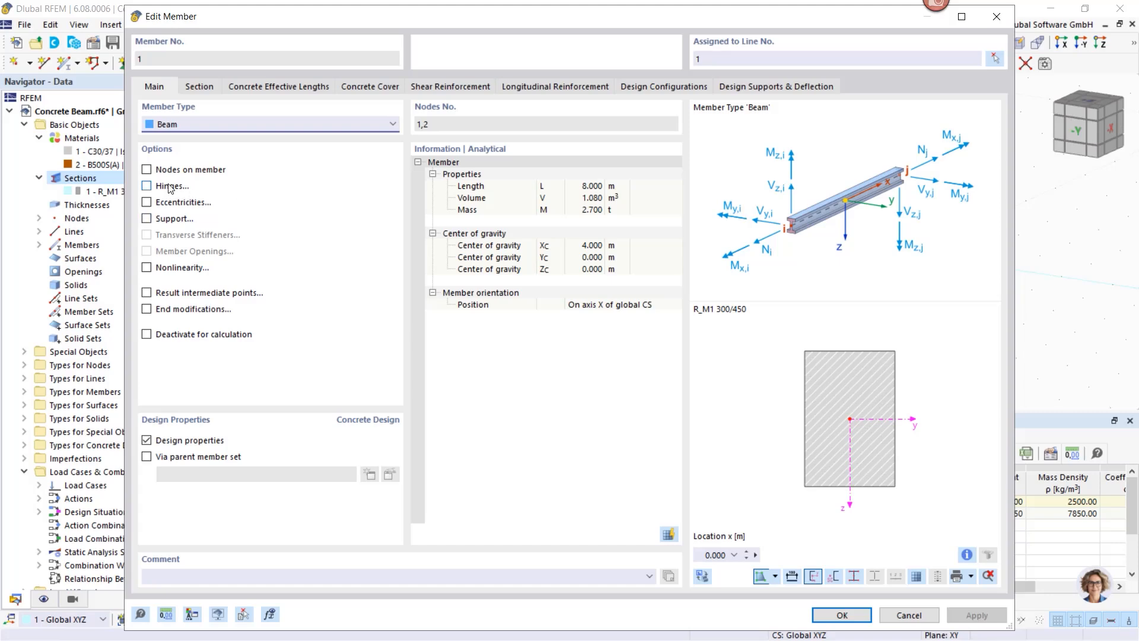
Step: Enable nodes on member and add node 3 at 6 m from the beam's start
left_click(148, 171)
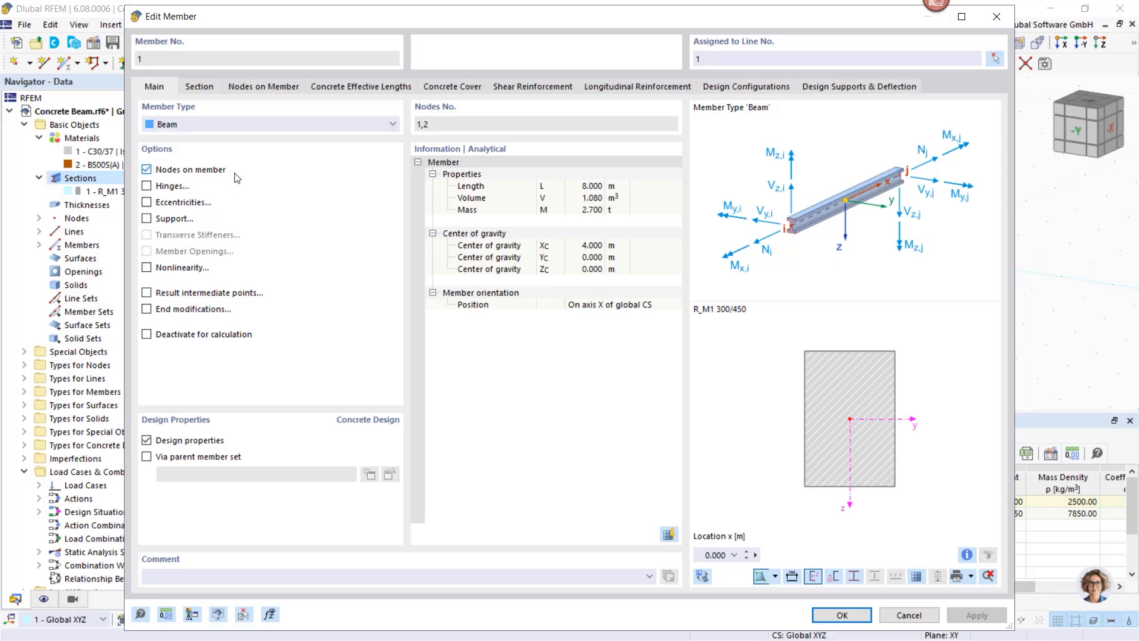
left_click(262, 88)
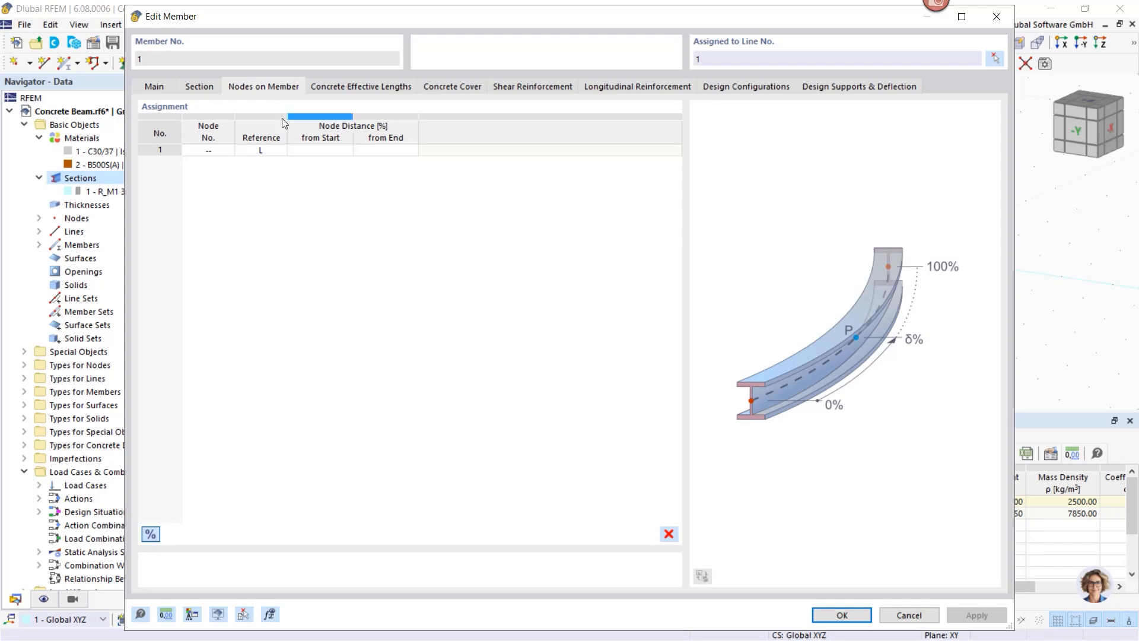
left_click(153, 89)
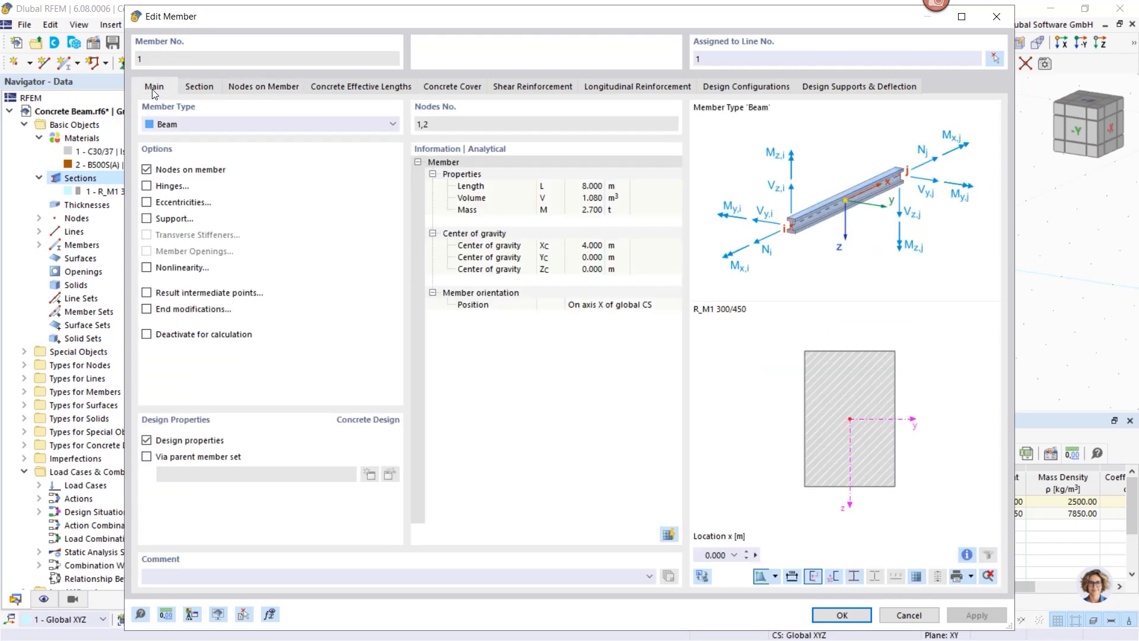
left_click(147, 171)
left_click(147, 170)
left_click(262, 86)
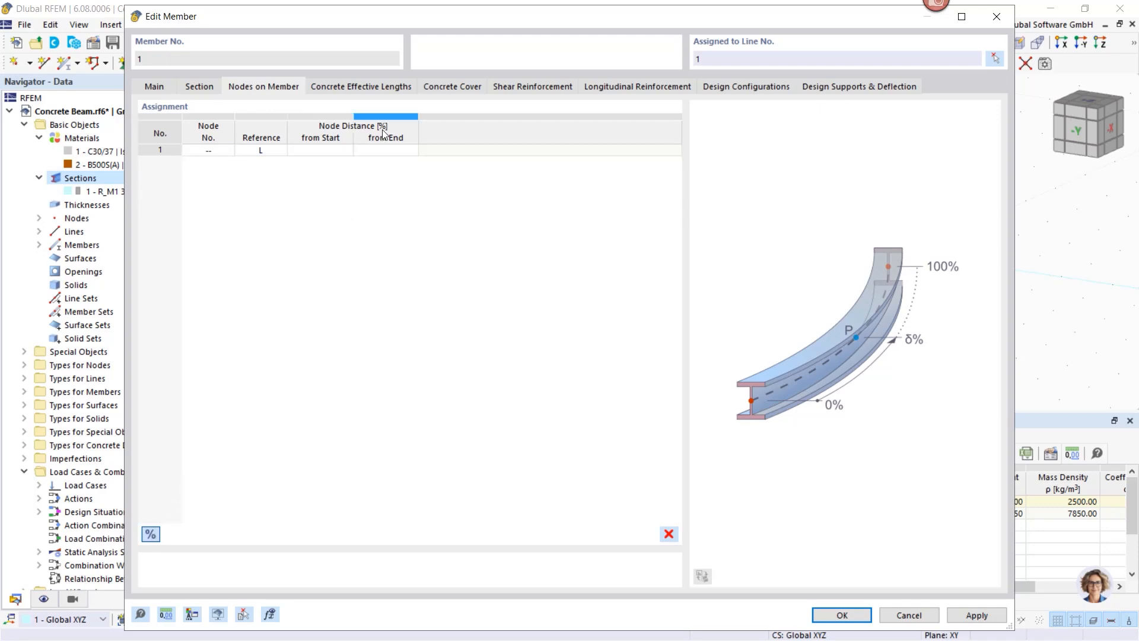
left_click(150, 534)
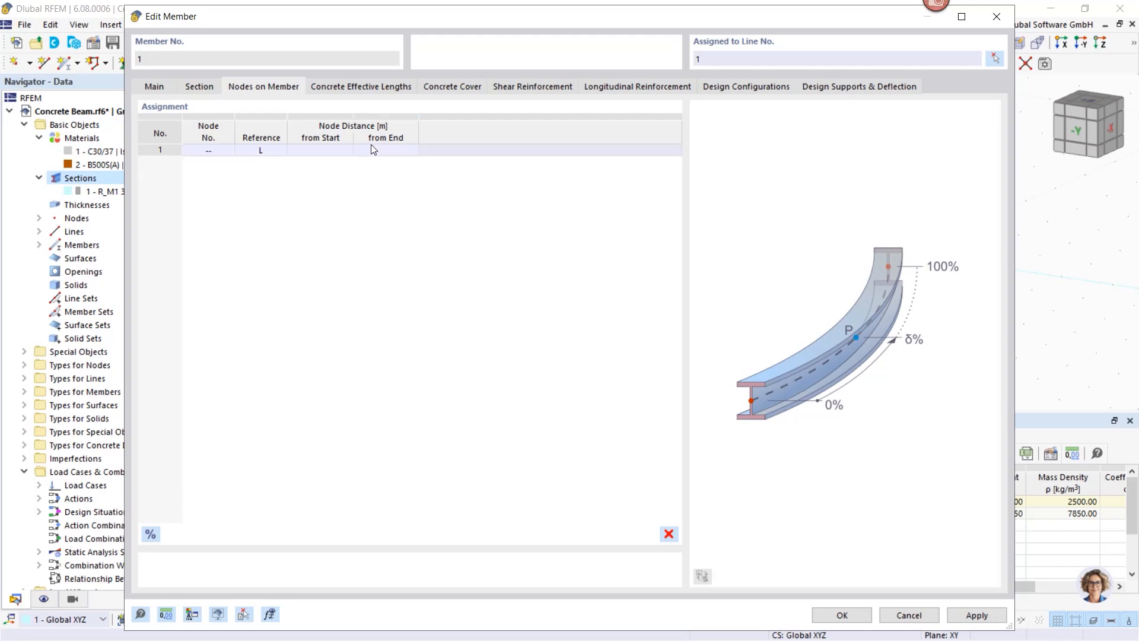
left_click(316, 151)
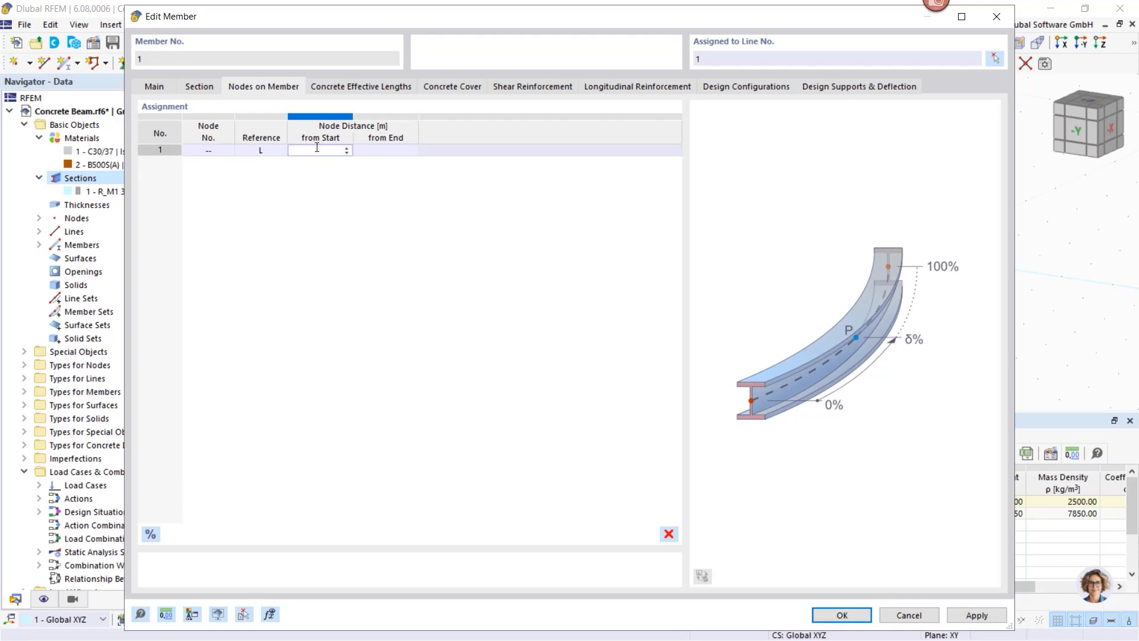
type("6")
key("Return")
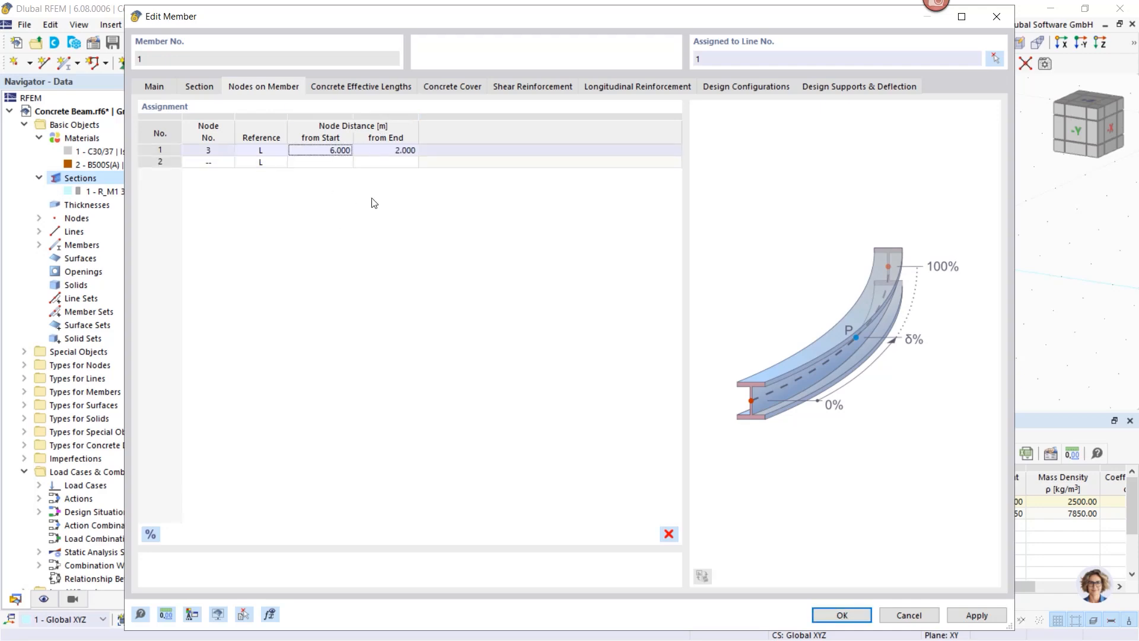
left_click(840, 615)
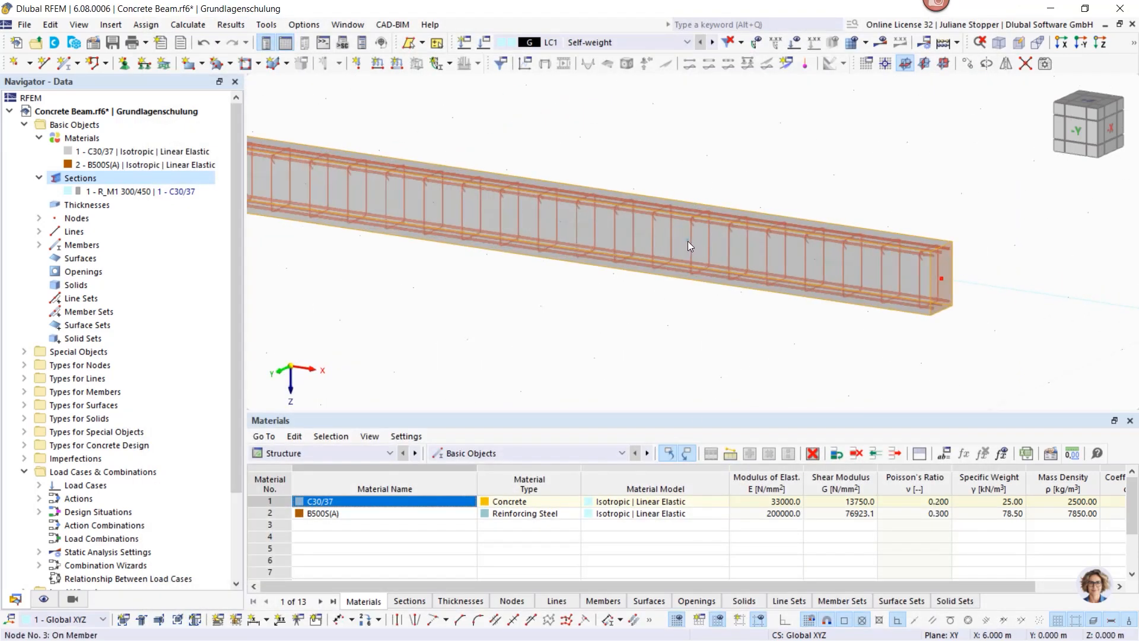
Step: Give node 1 a new fixed nodal support restraining all translations and rotations
scroll(687, 321, "down", 2)
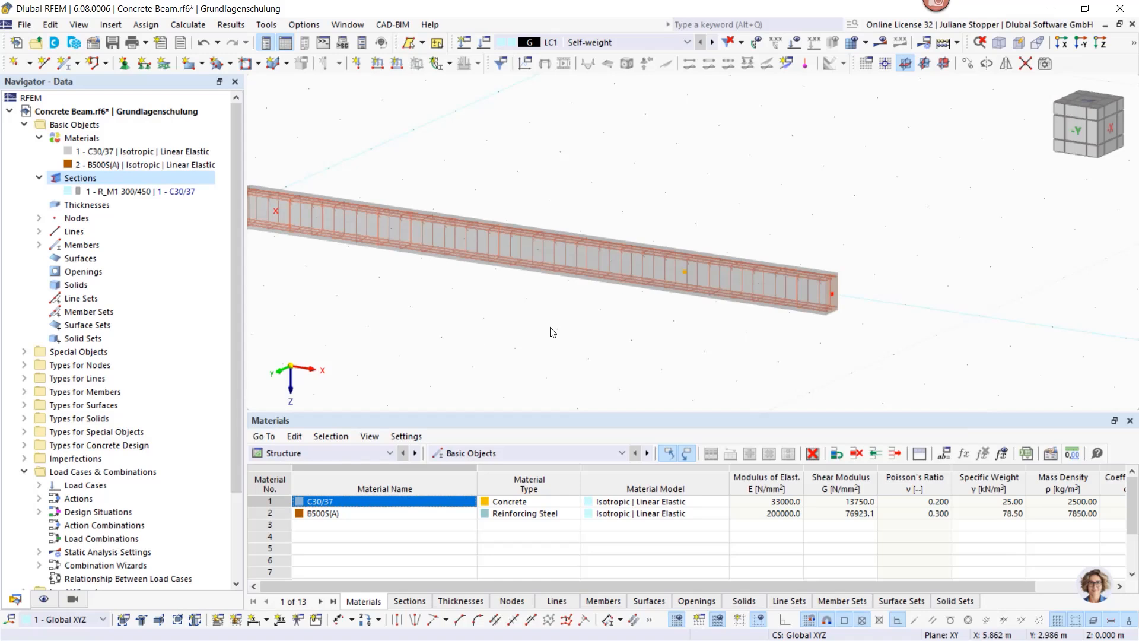
middle_click_drag(512, 310, 625, 301)
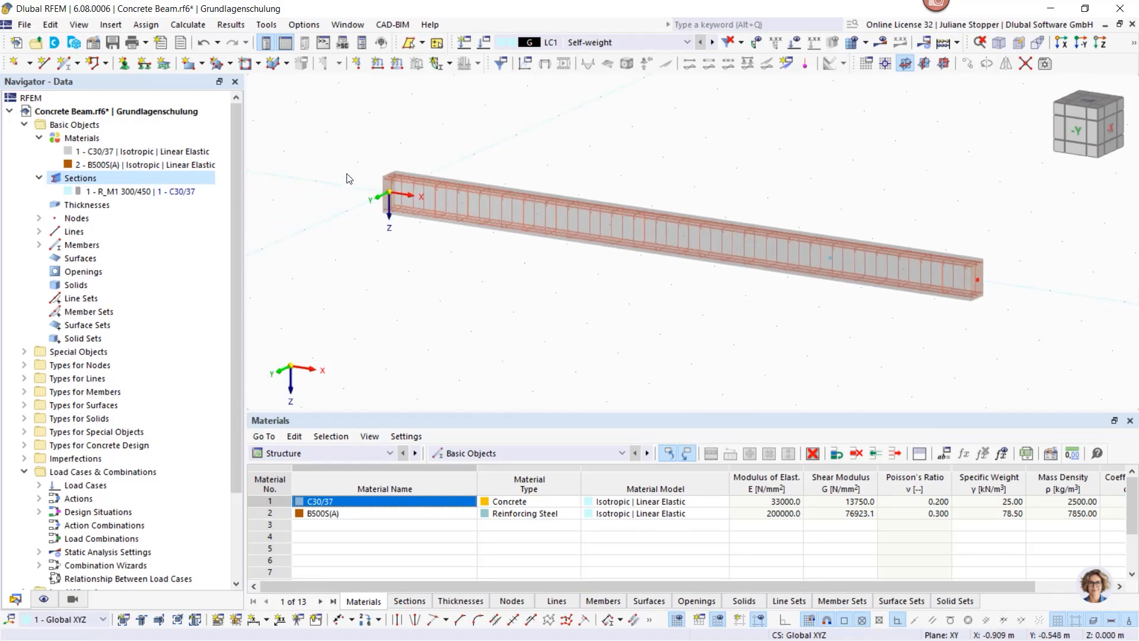
double_click(392, 198)
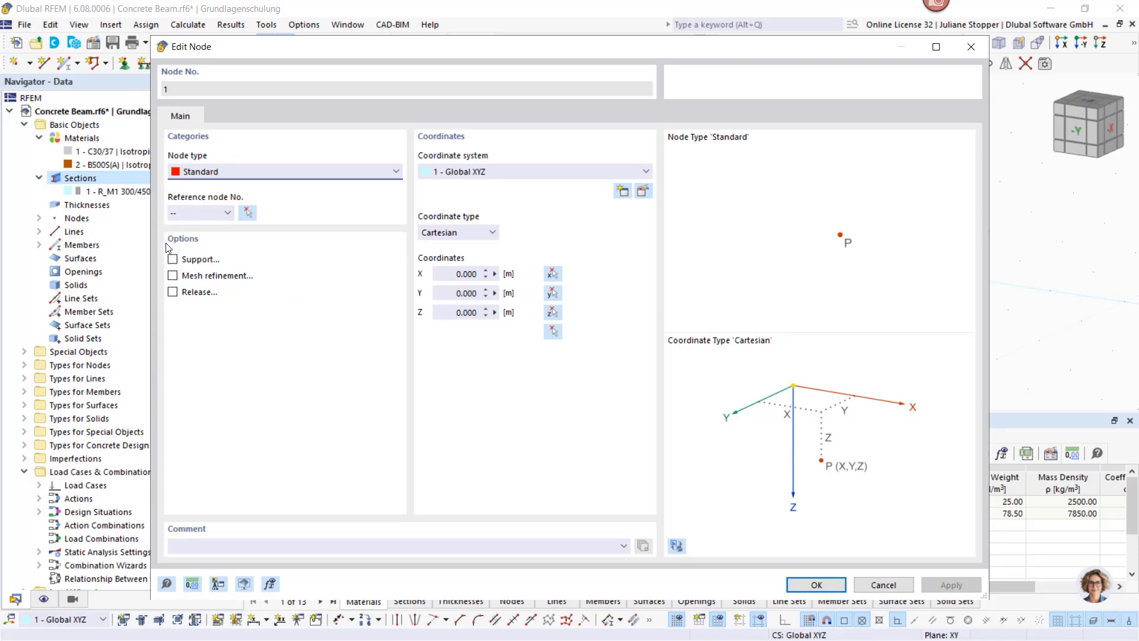
left_click(172, 261)
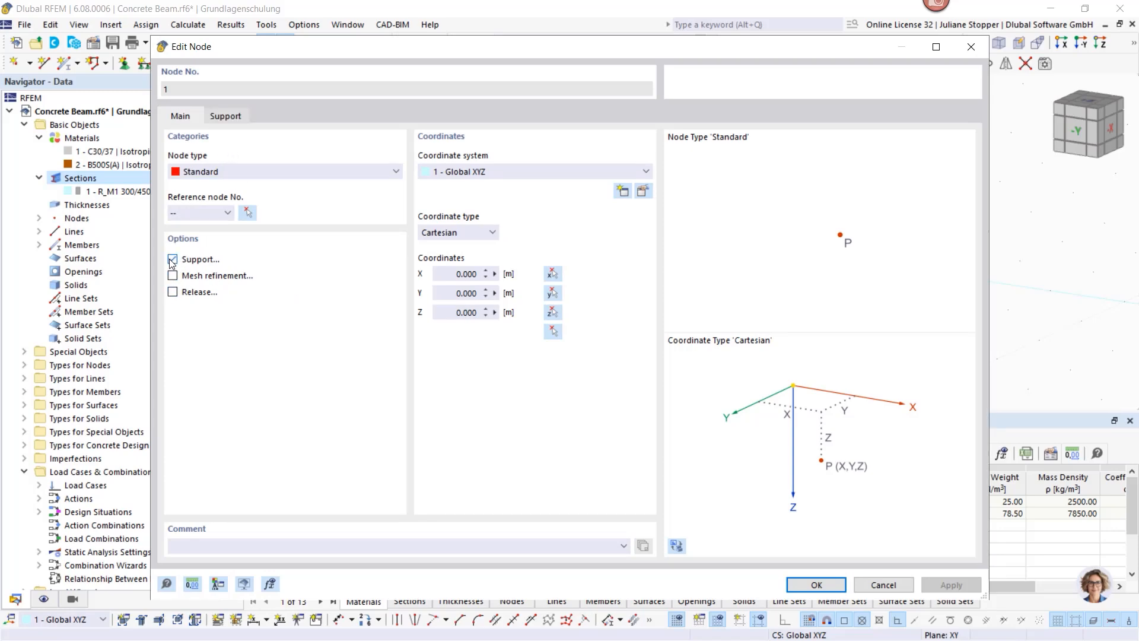
left_click(225, 116)
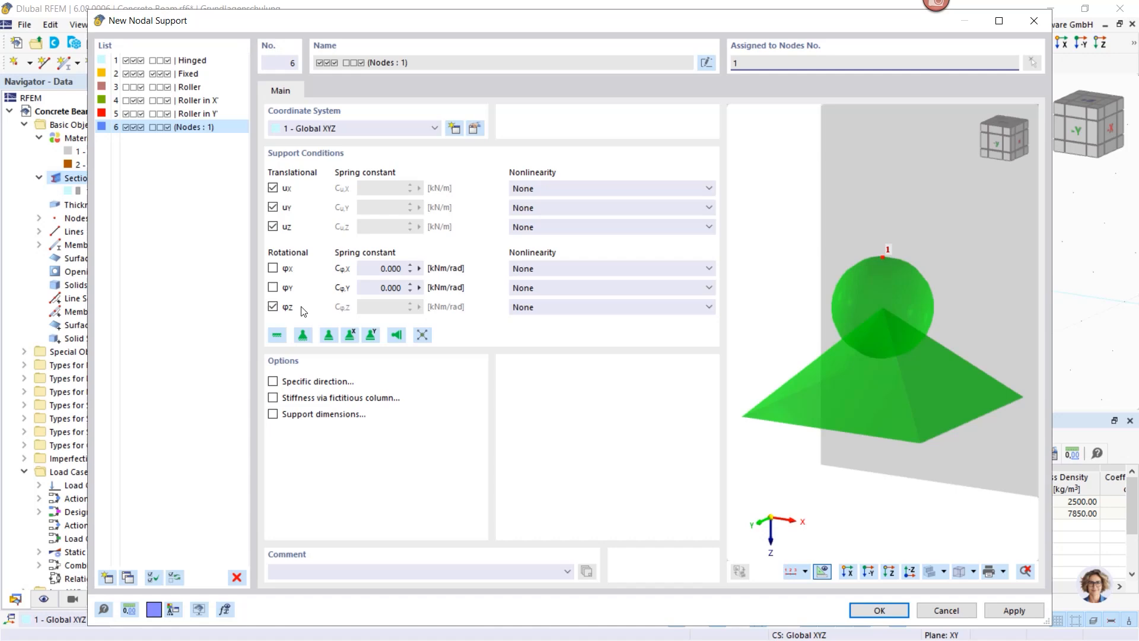
left_click(276, 334)
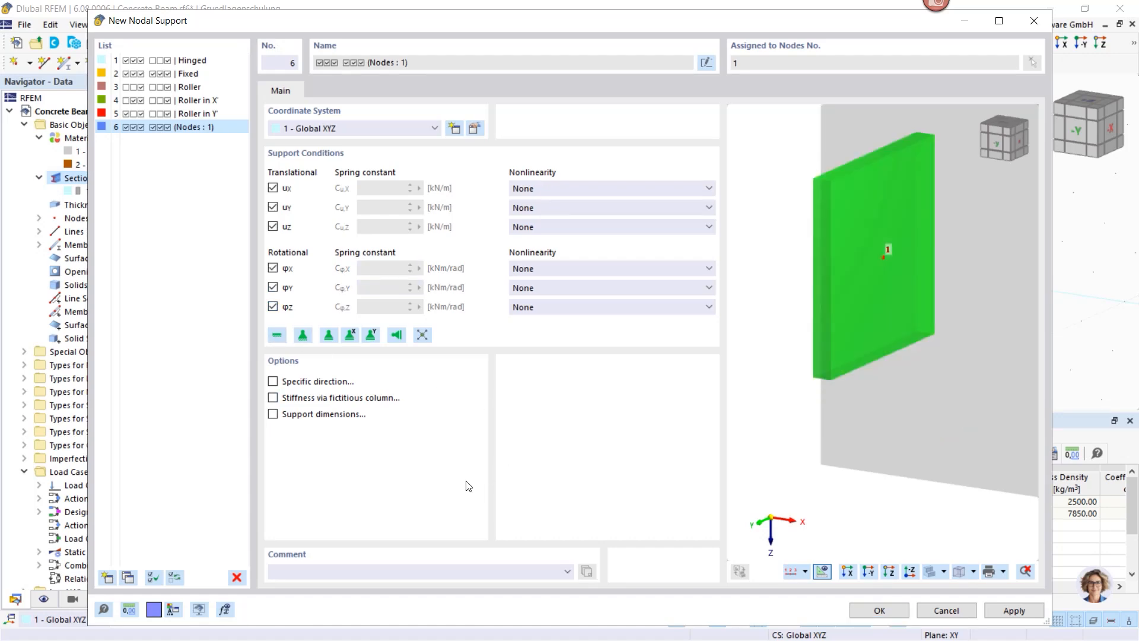
left_click(874, 611)
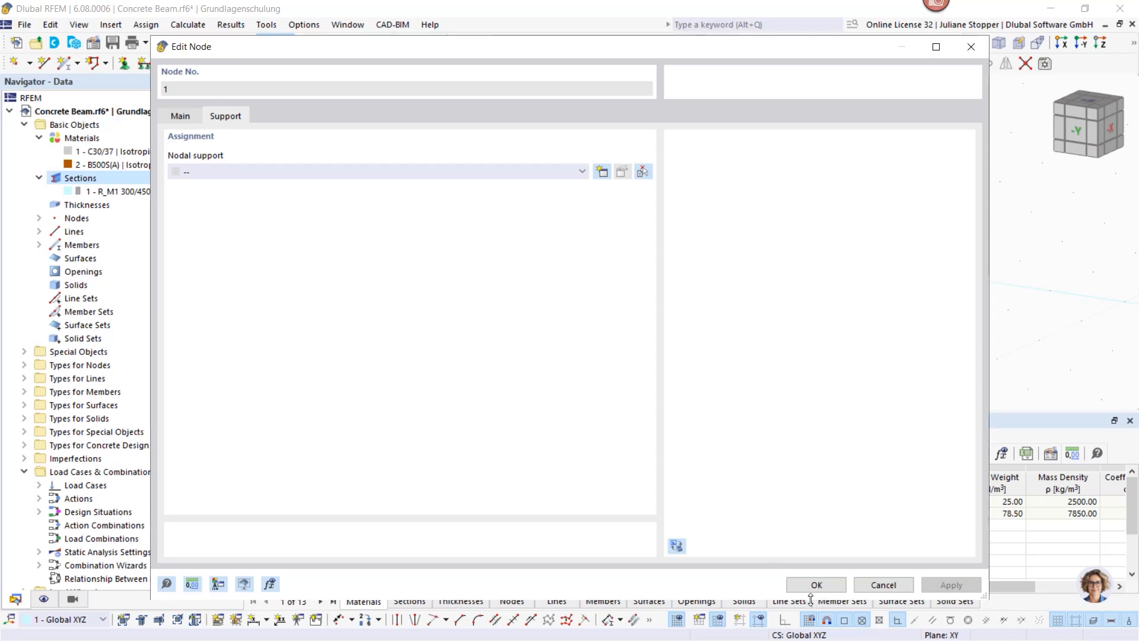
left_click(818, 586)
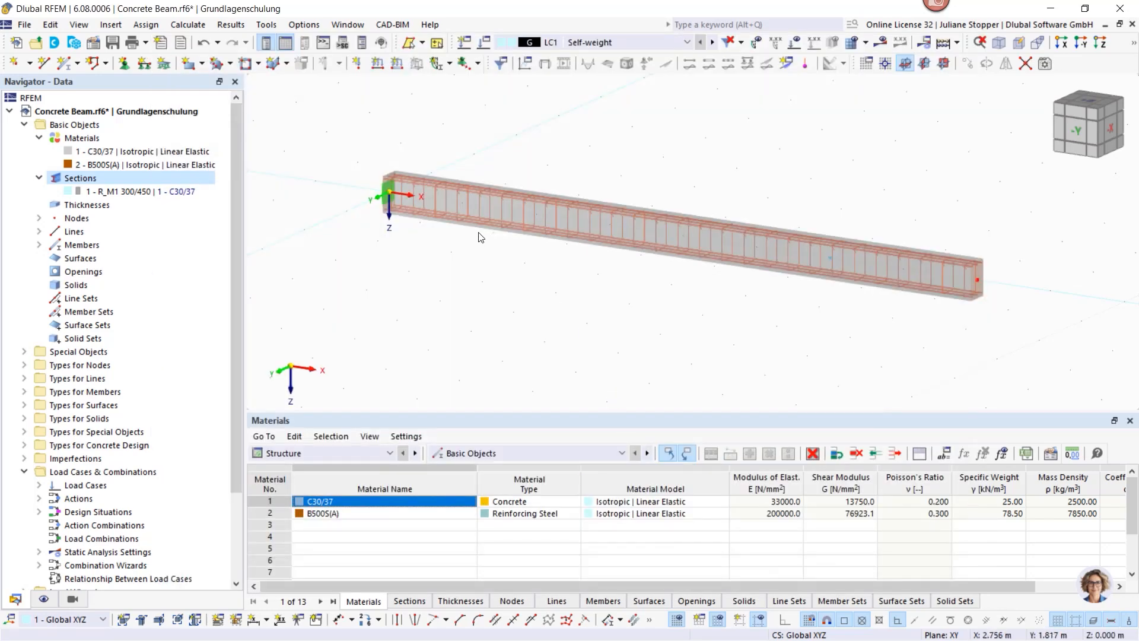
Step: Open the properties of node 3, at 6 m along the beam, and enable a support
scroll(383, 194, "up", 5)
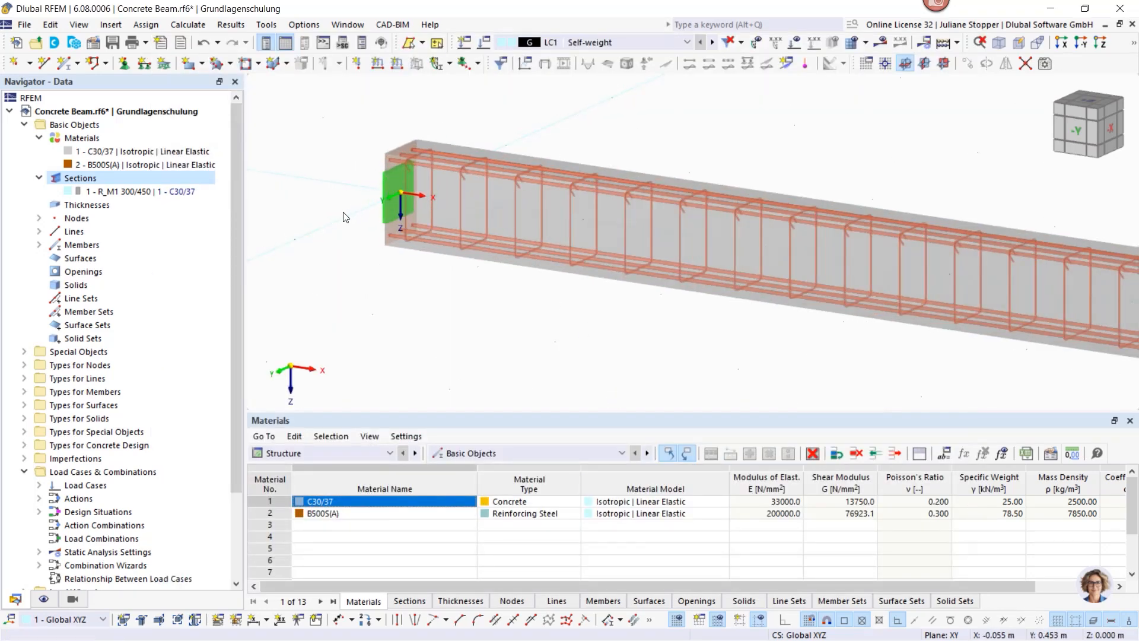
scroll(346, 215, "down", 2)
scroll(853, 350, "down", 3)
middle_click_drag(786, 327, 584, 272)
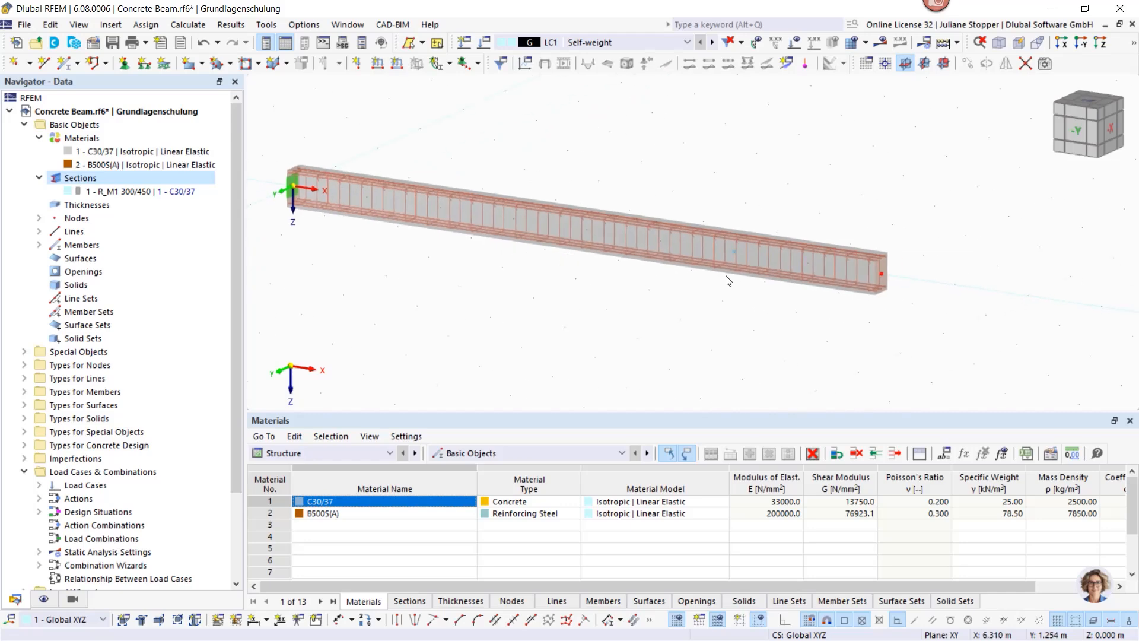
scroll(731, 244, "up", 4)
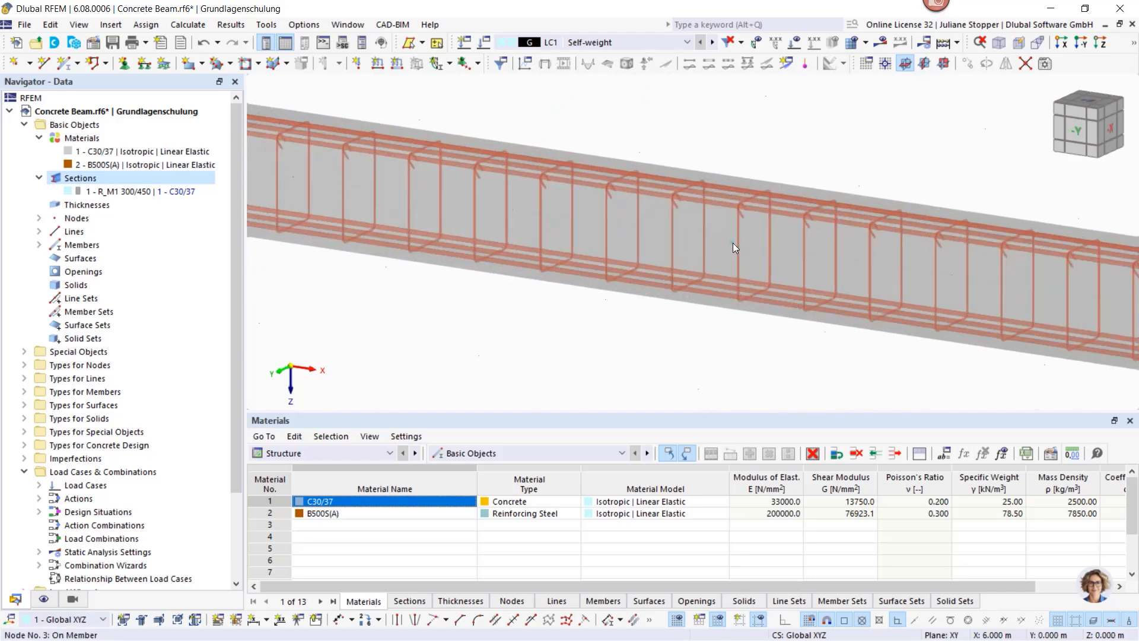
double_click(732, 244)
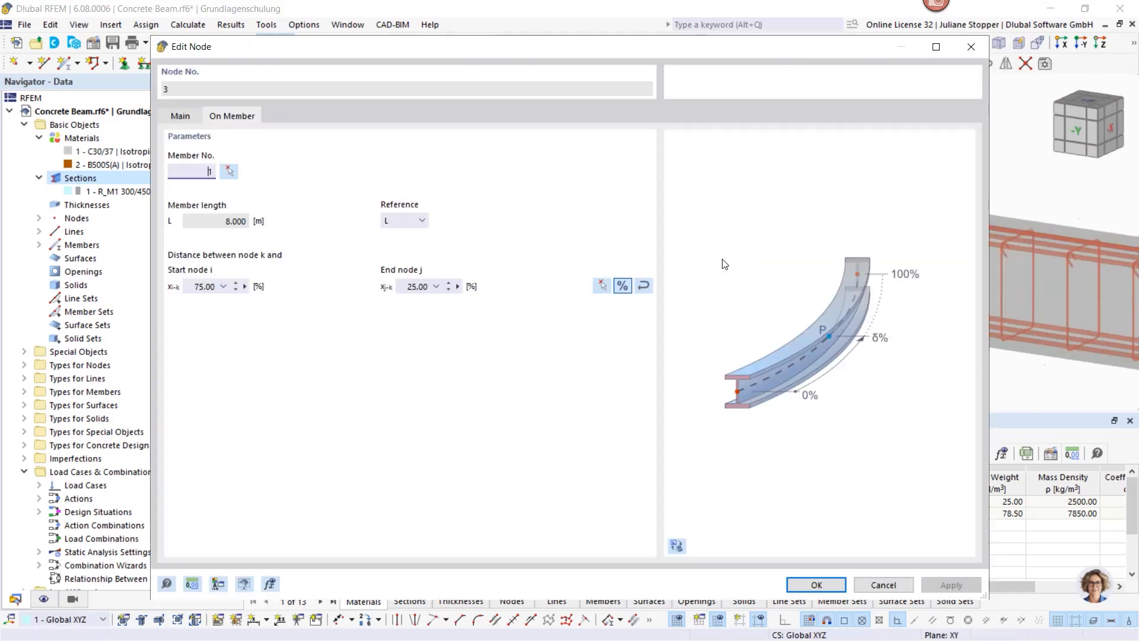
left_click(171, 114)
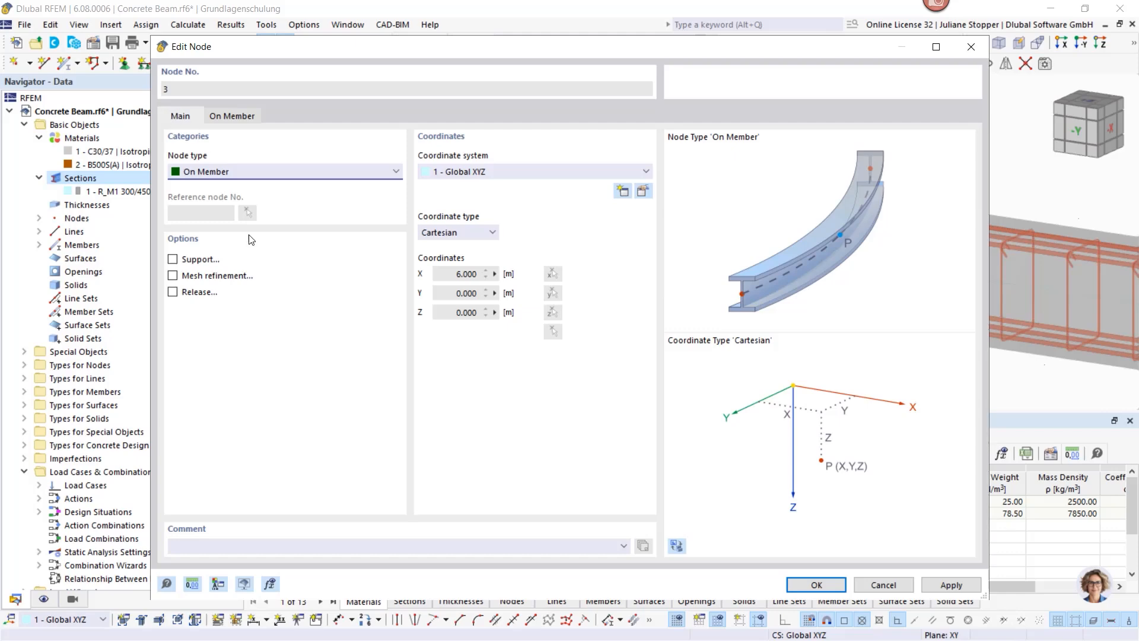
left_click(173, 259)
Step: Give node 3 a new Roller-in-X nodal support with rotation φX also restrained
left_click(284, 117)
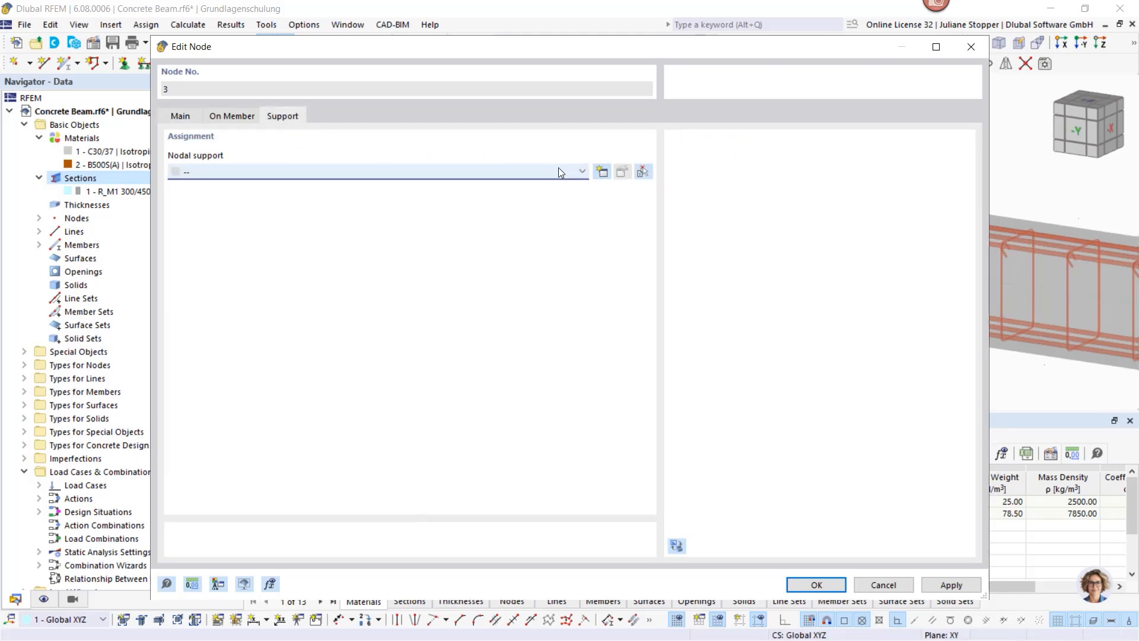
left_click(601, 172)
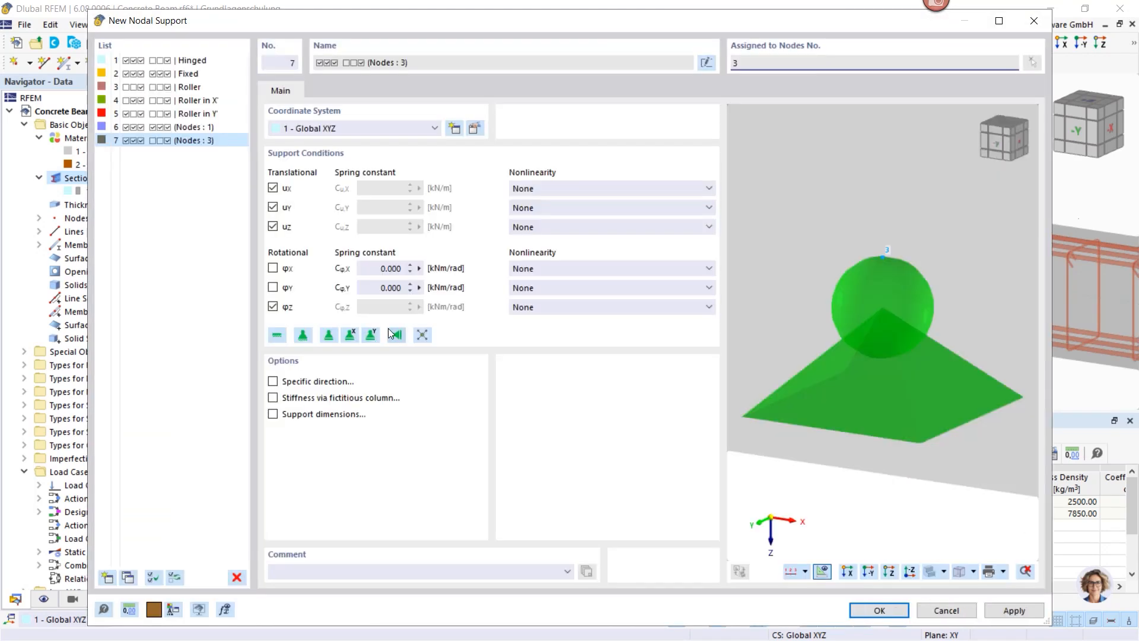
left_click(348, 336)
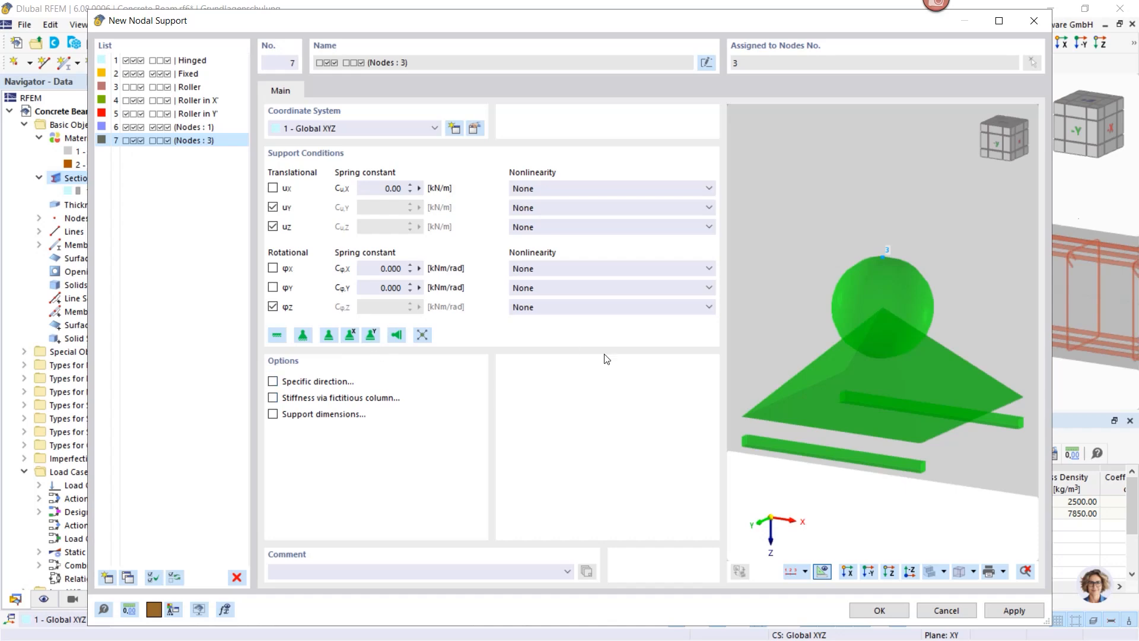
left_click(272, 268)
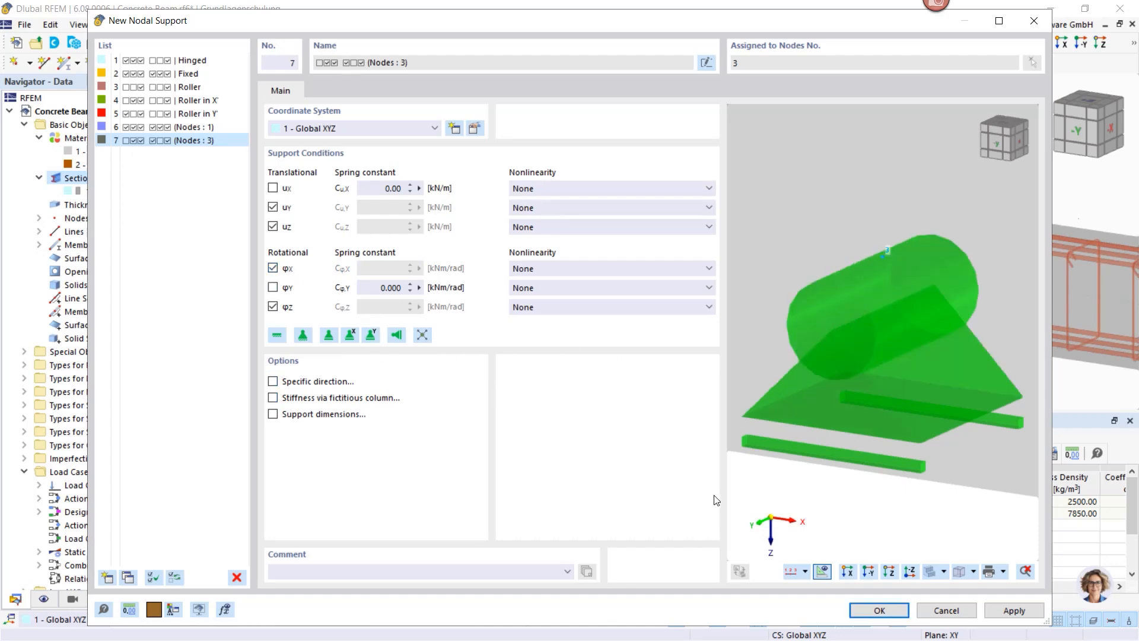
left_click(878, 610)
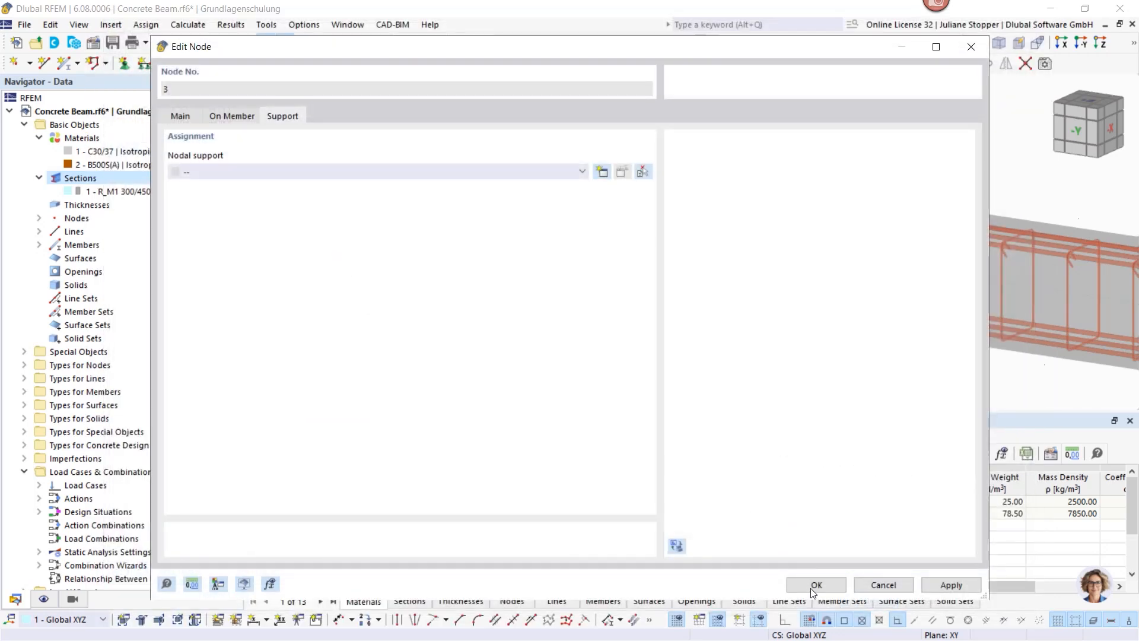
left_click(815, 585)
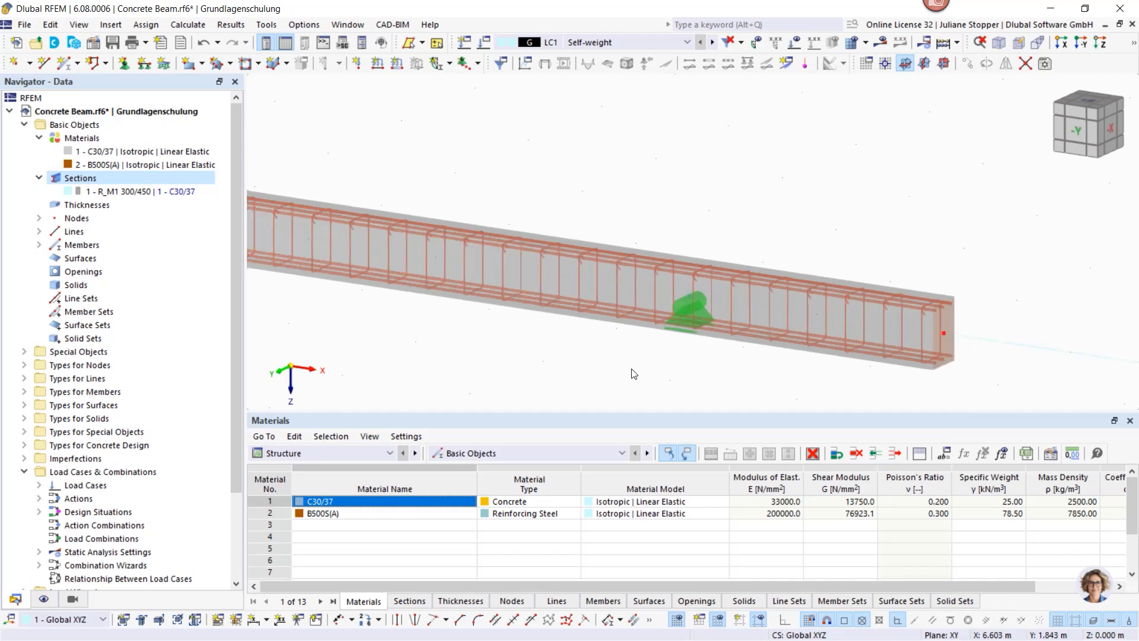
scroll(692, 301, "up", 3)
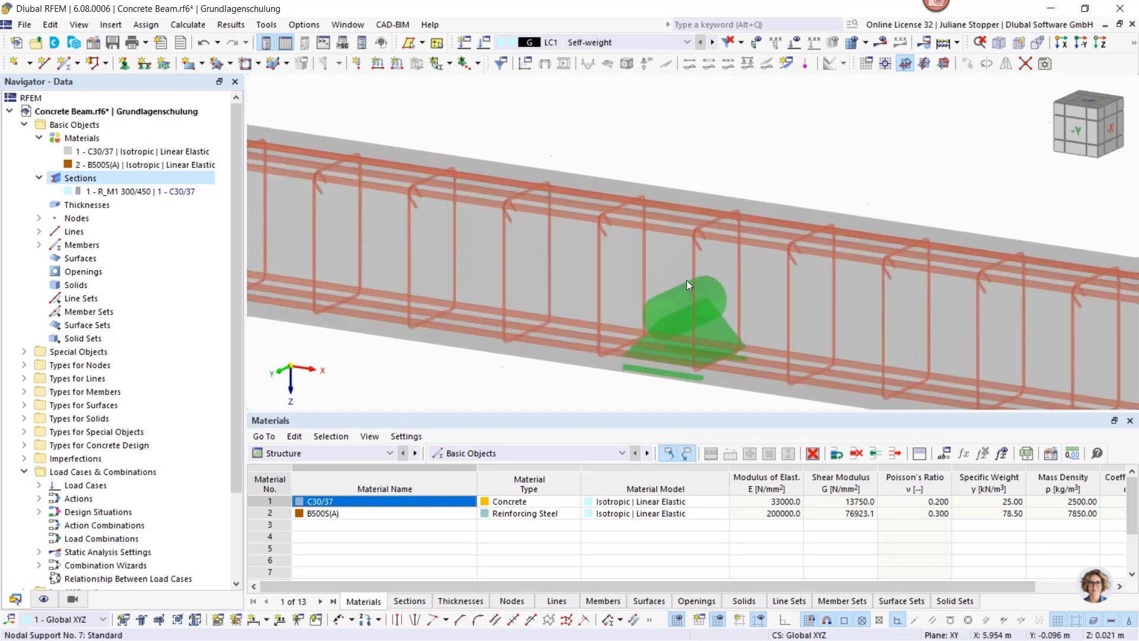
scroll(685, 286, "down", 5)
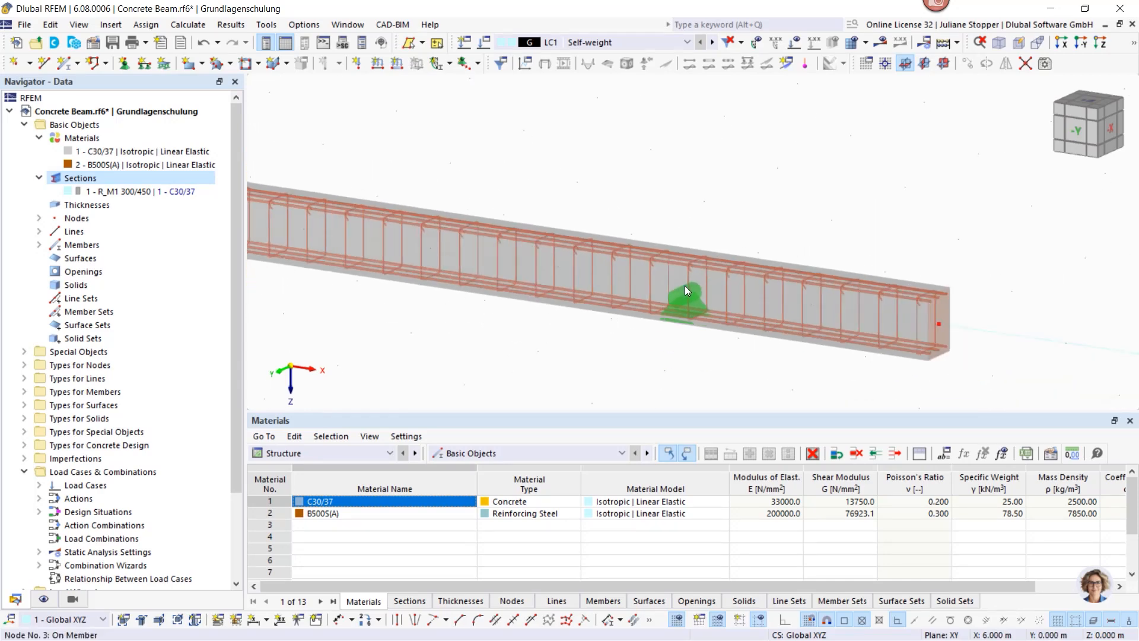
middle_click_drag(608, 307, 672, 298)
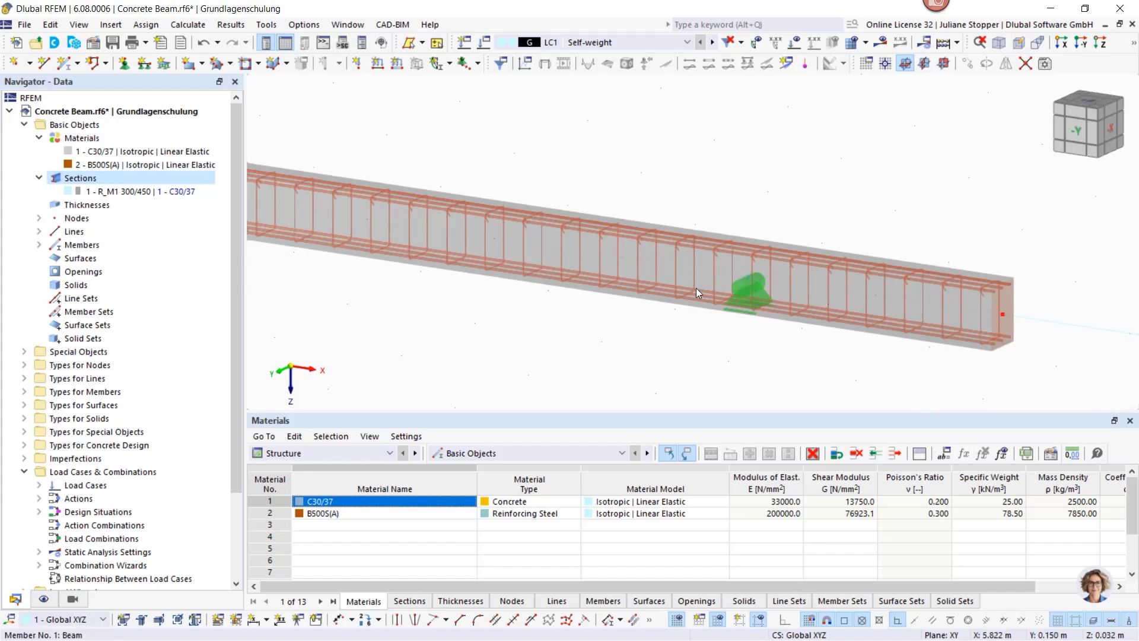
Step: Open Load Cases & Combinations from the Navigator to view the LC1 Self-weight case
scroll(770, 324, "down", 3)
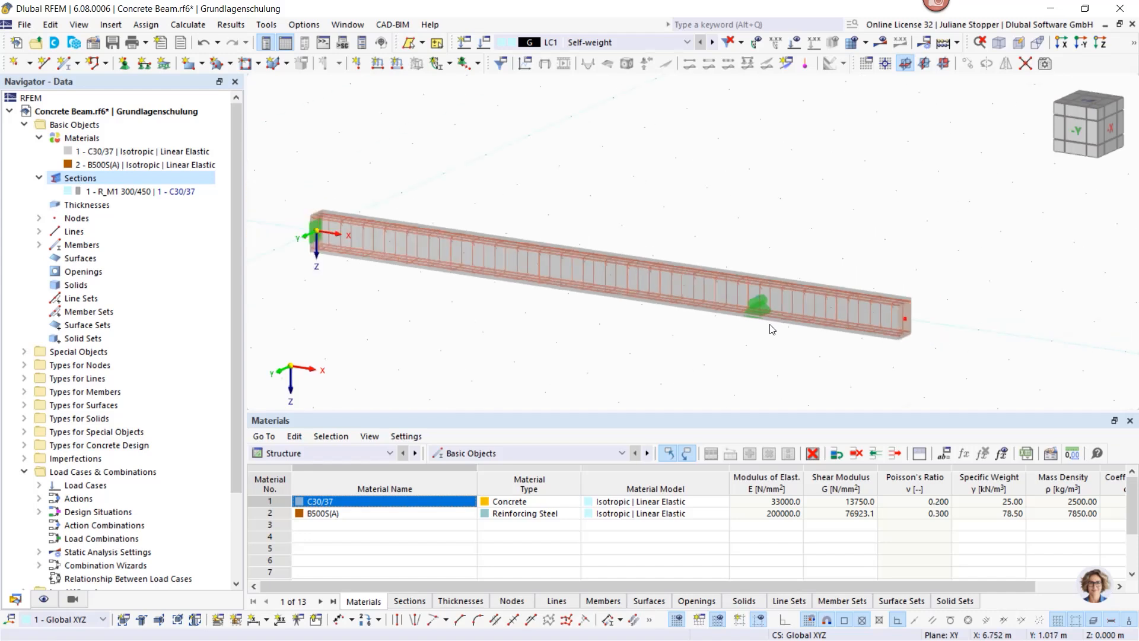
middle_click_drag(664, 366, 680, 339)
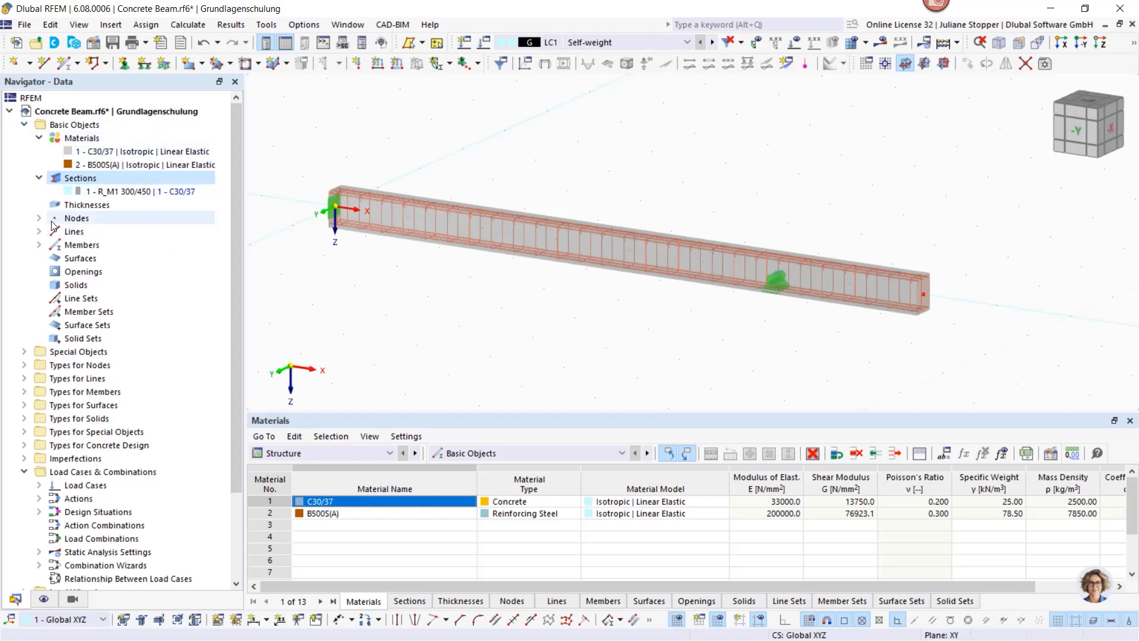
scroll(59, 267, "down", 3)
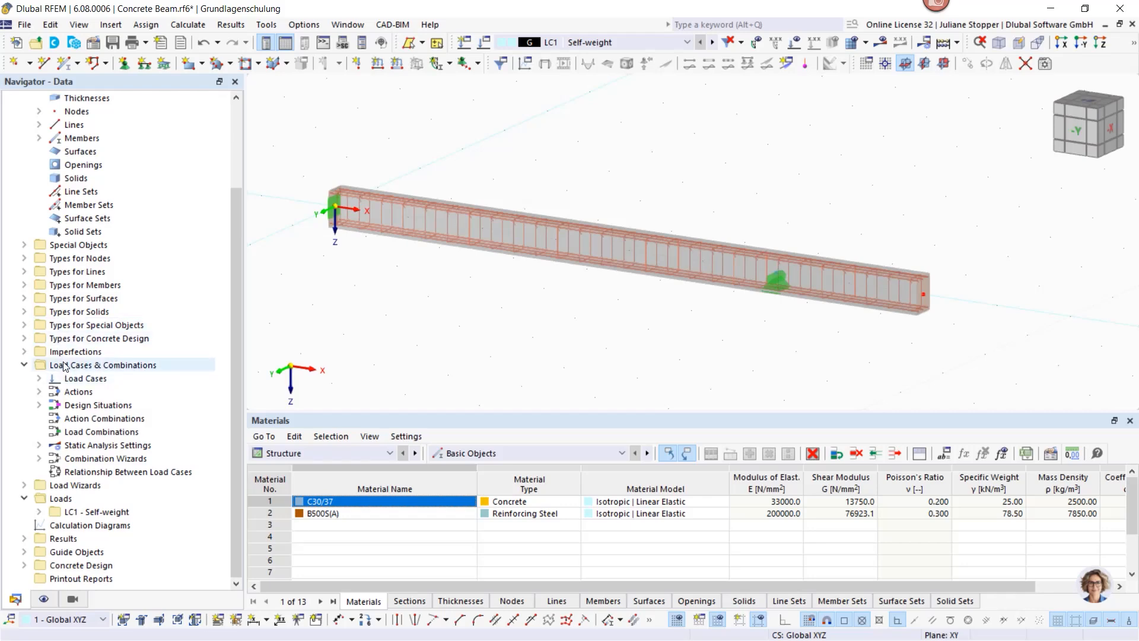
right_click(95, 365)
left_click(97, 368)
double_click(98, 367)
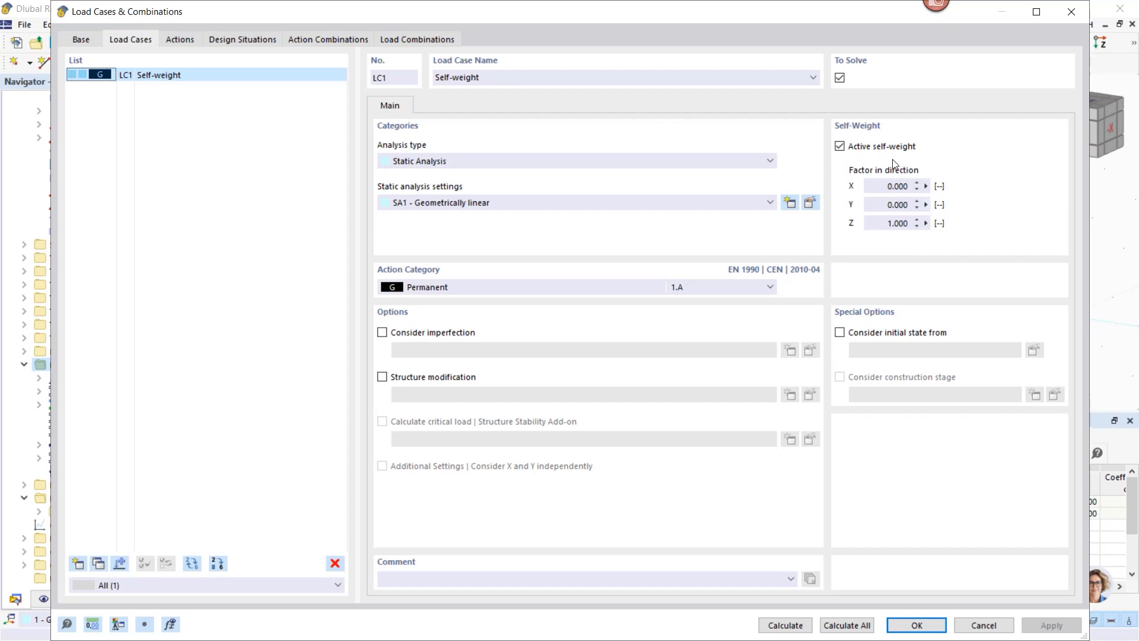
Step: Add LC2 Dead load and LC3 Live load - 1, categorised as imposed loads for office areas
left_click(79, 565)
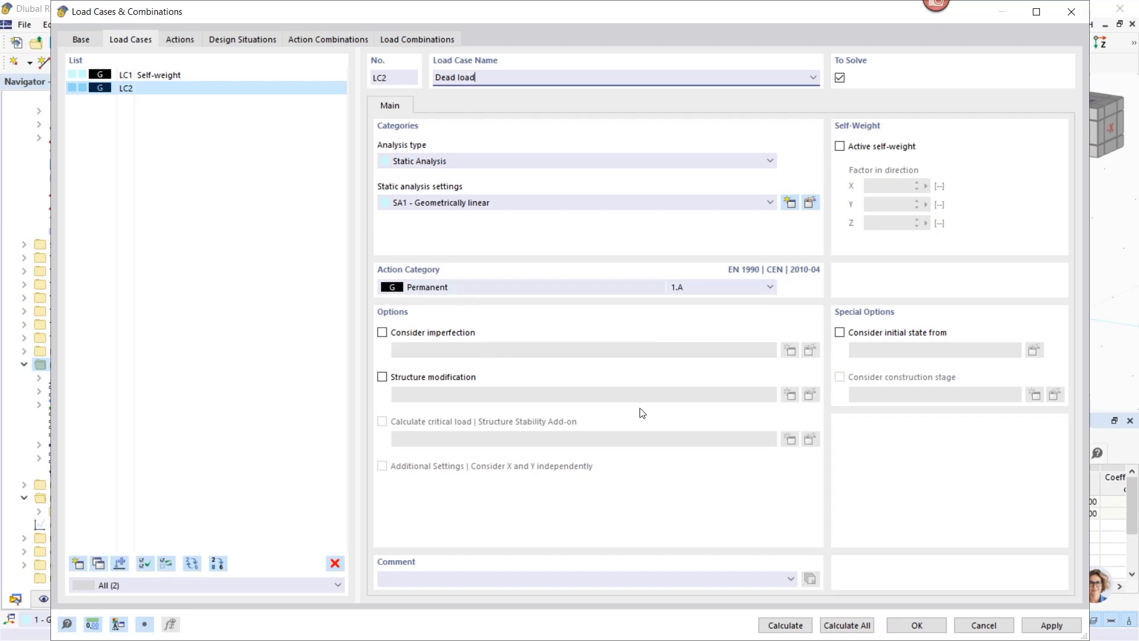
left_click(1049, 625)
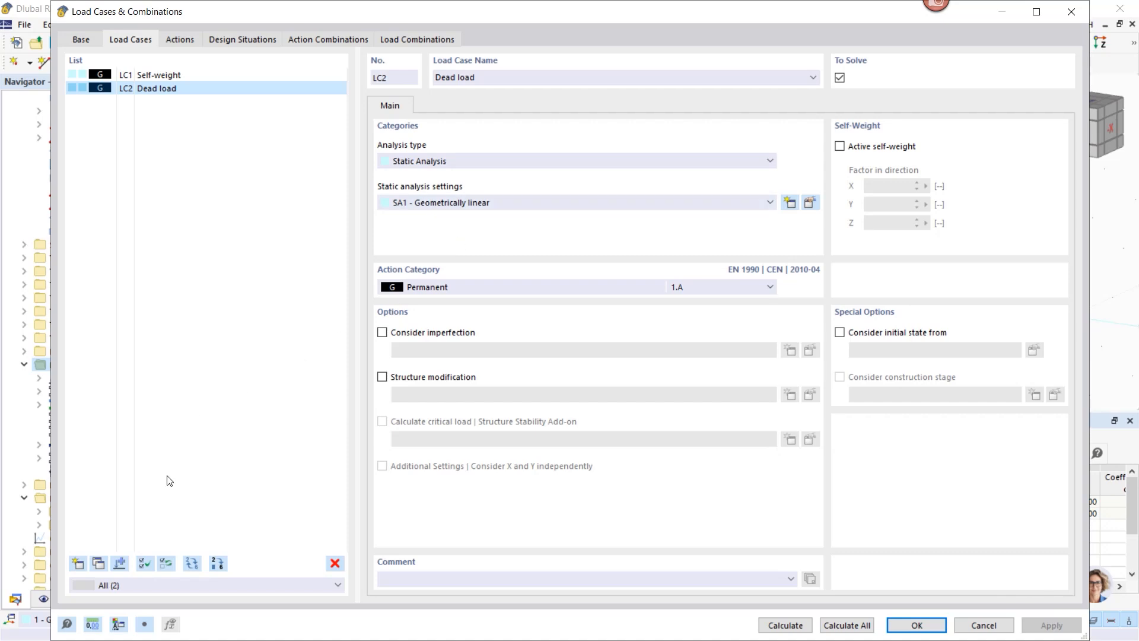
left_click(77, 564)
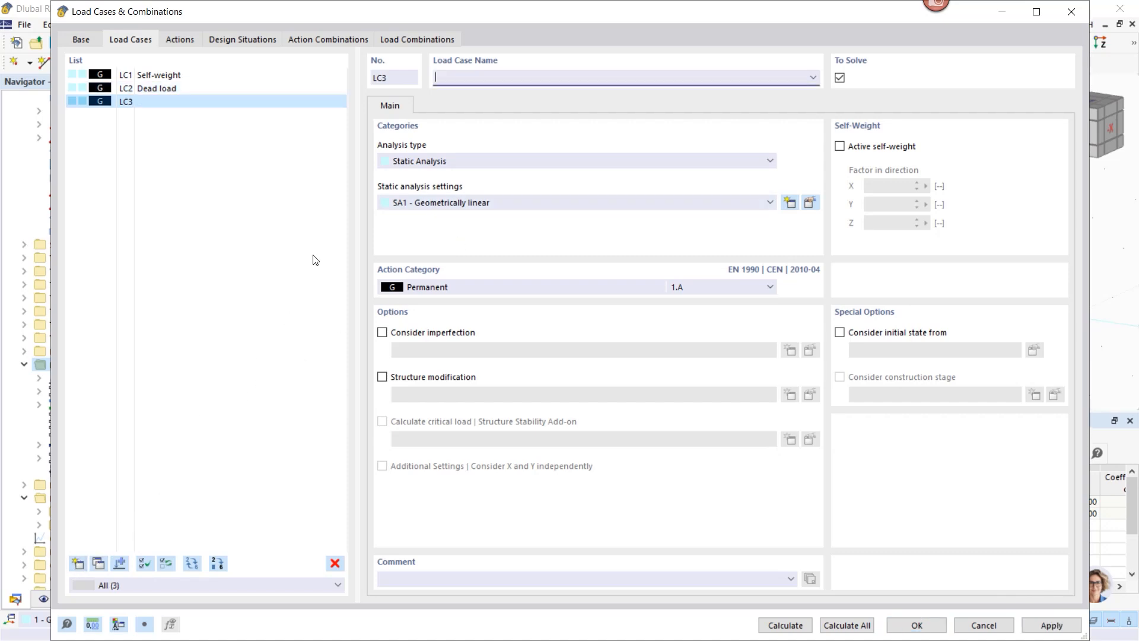
left_click(464, 290)
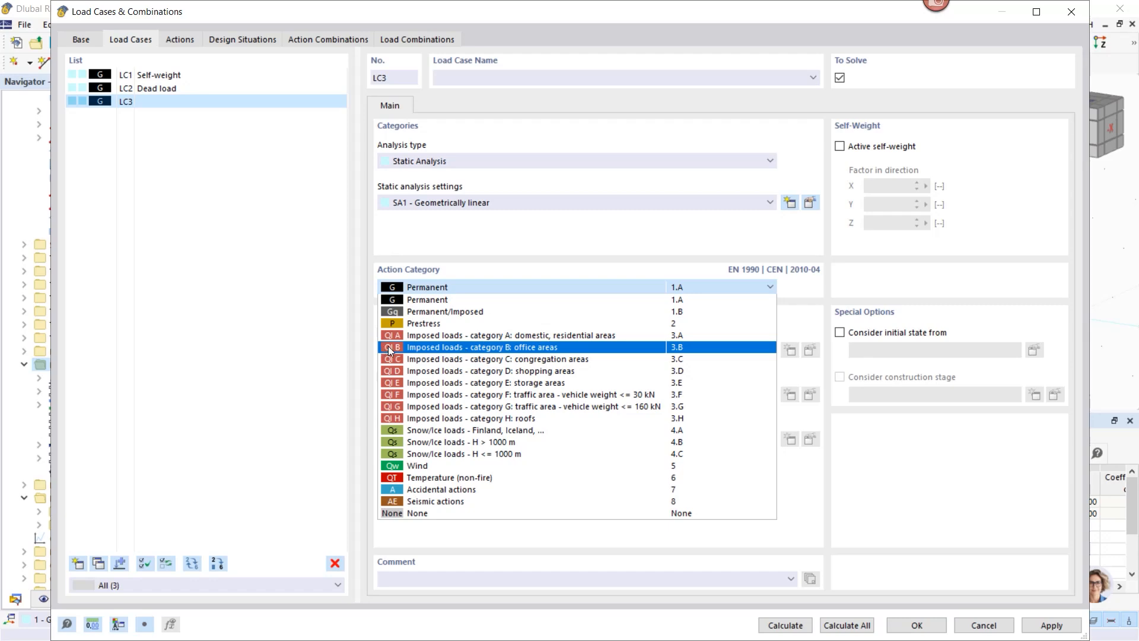
left_click(418, 346)
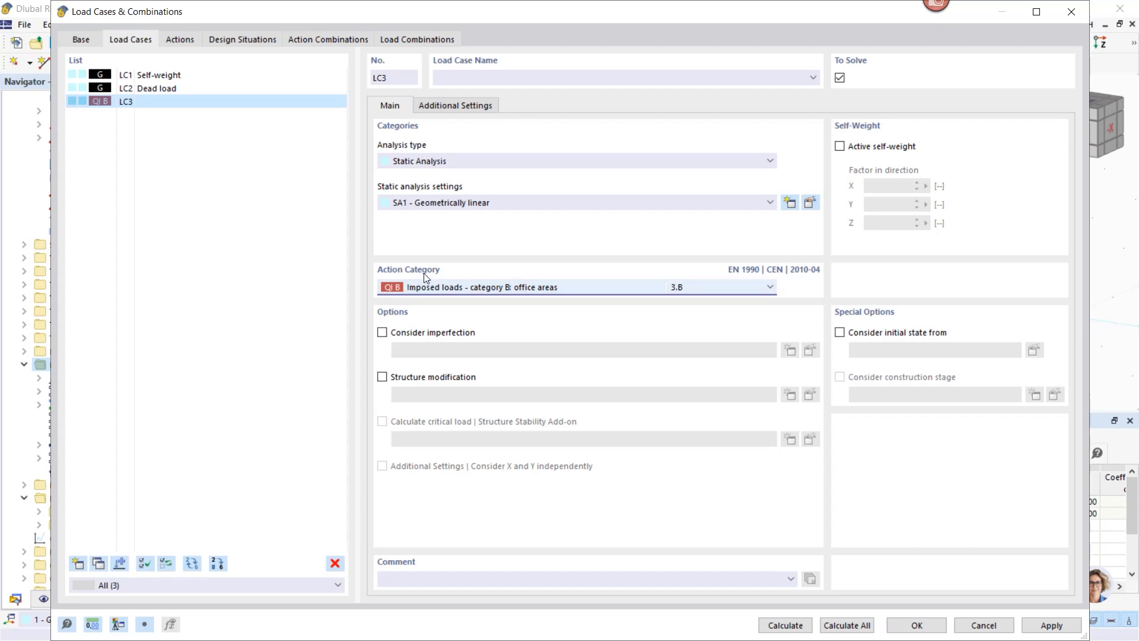
left_click(459, 80)
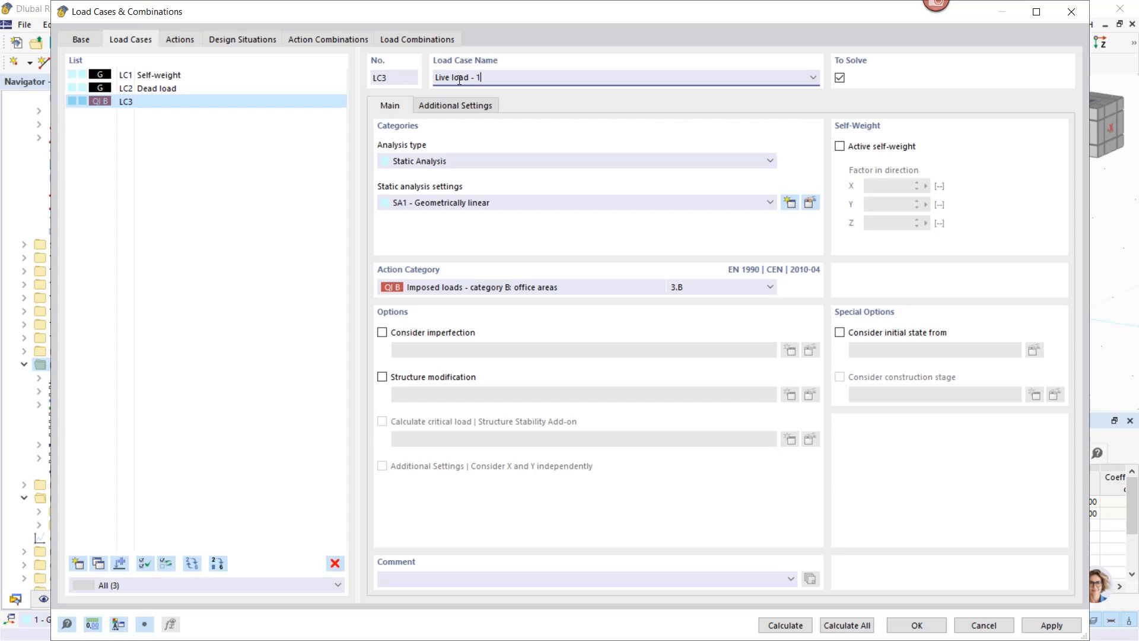
left_click(242, 243)
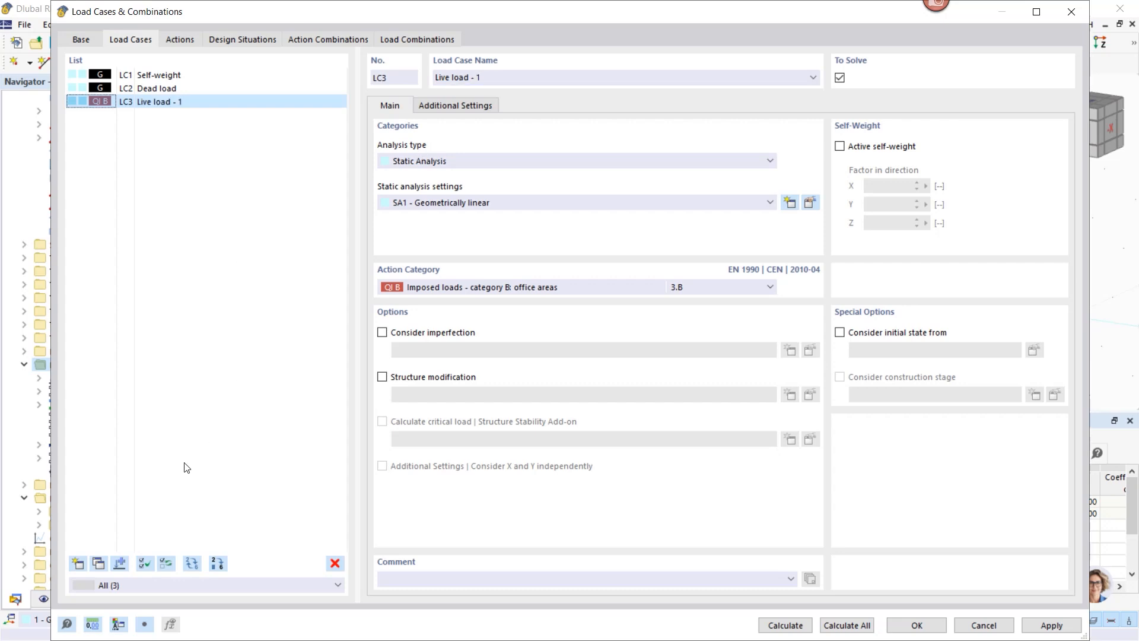
Step: Copy LC3 into LC4 named 'Live load - 2' and apply the changes
left_click(98, 563)
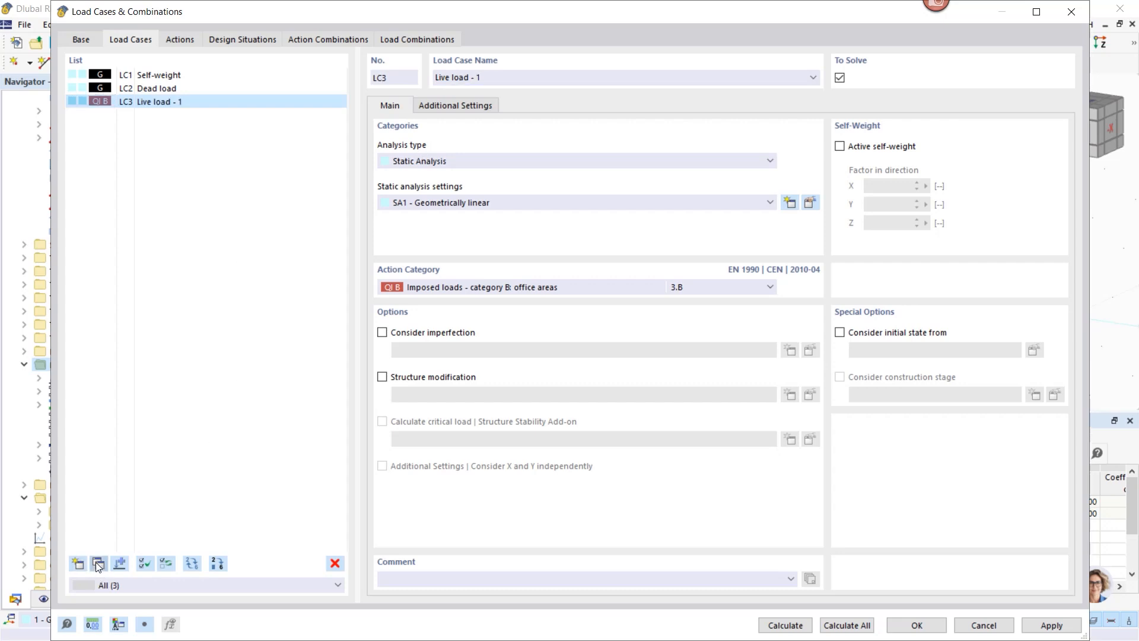
left_click(481, 77)
type("2")
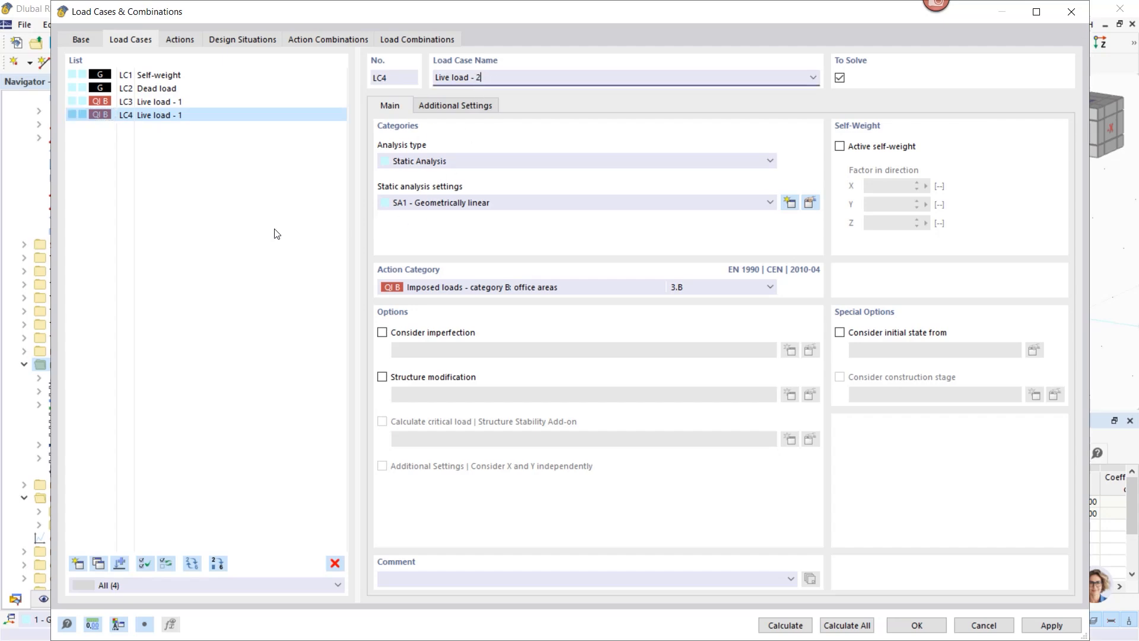
left_click(277, 234)
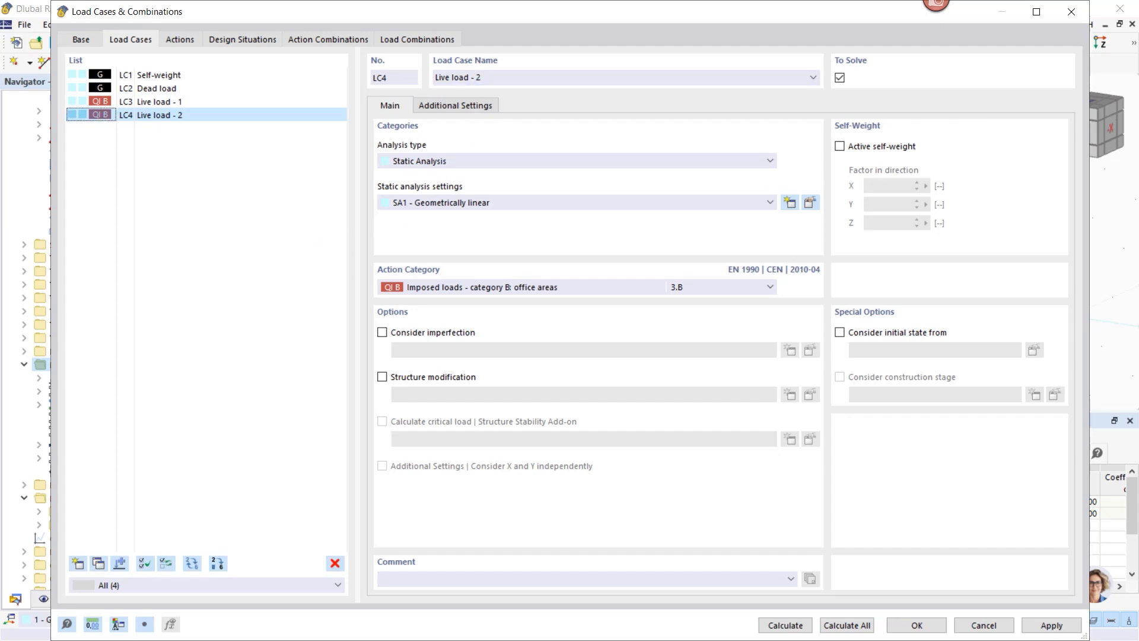
left_click(1051, 625)
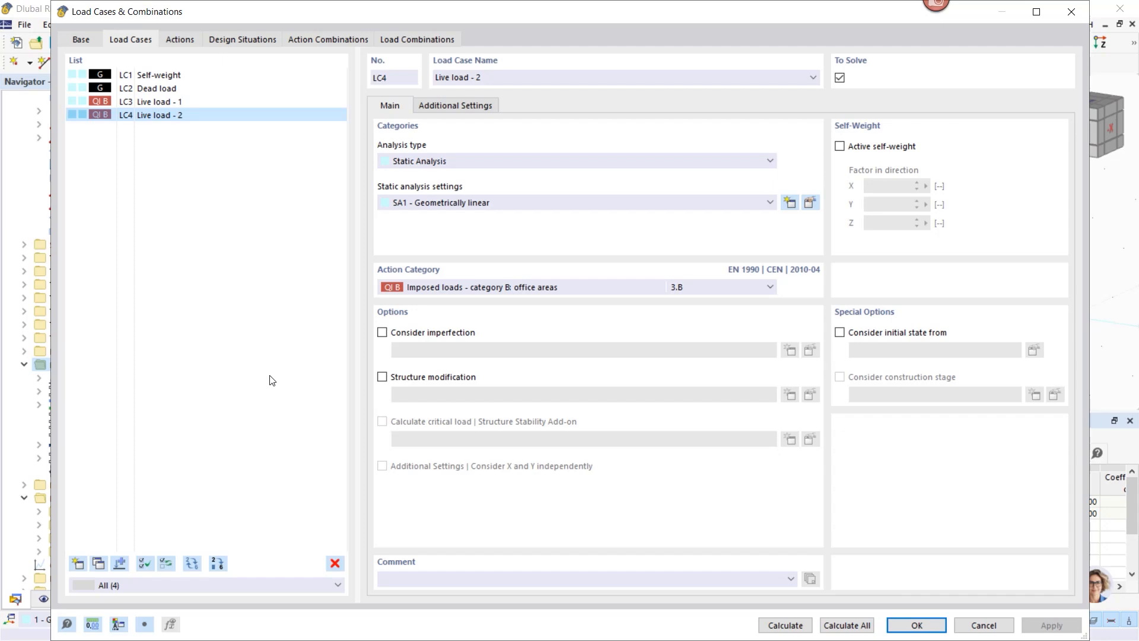
left_click(179, 41)
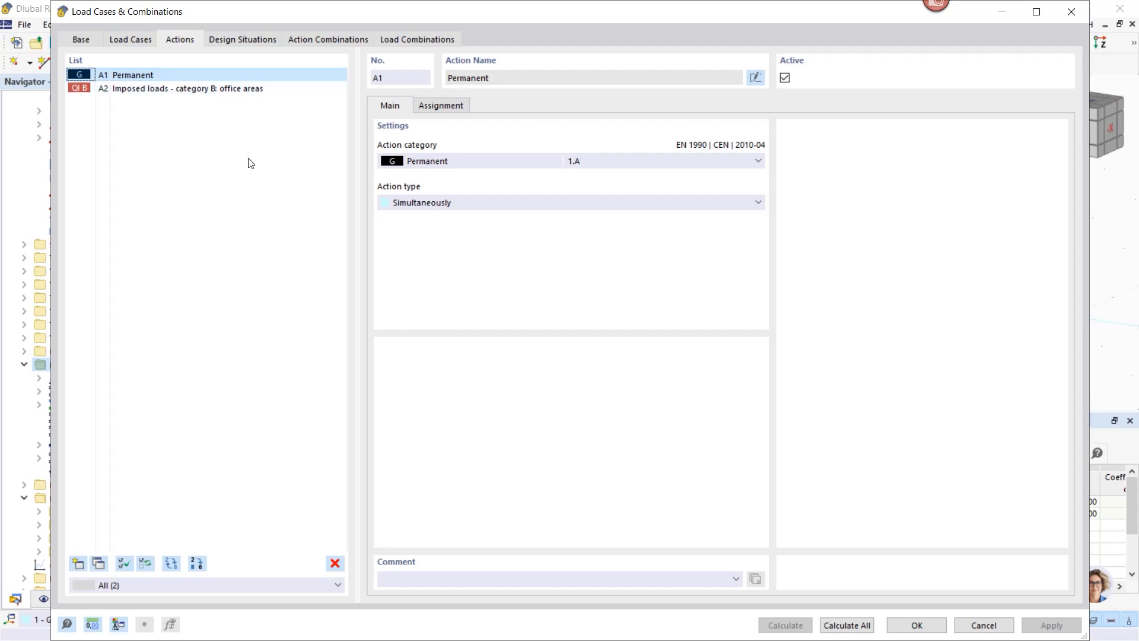
Step: Review the design situations and the ULS combination rule formula
left_click(230, 42)
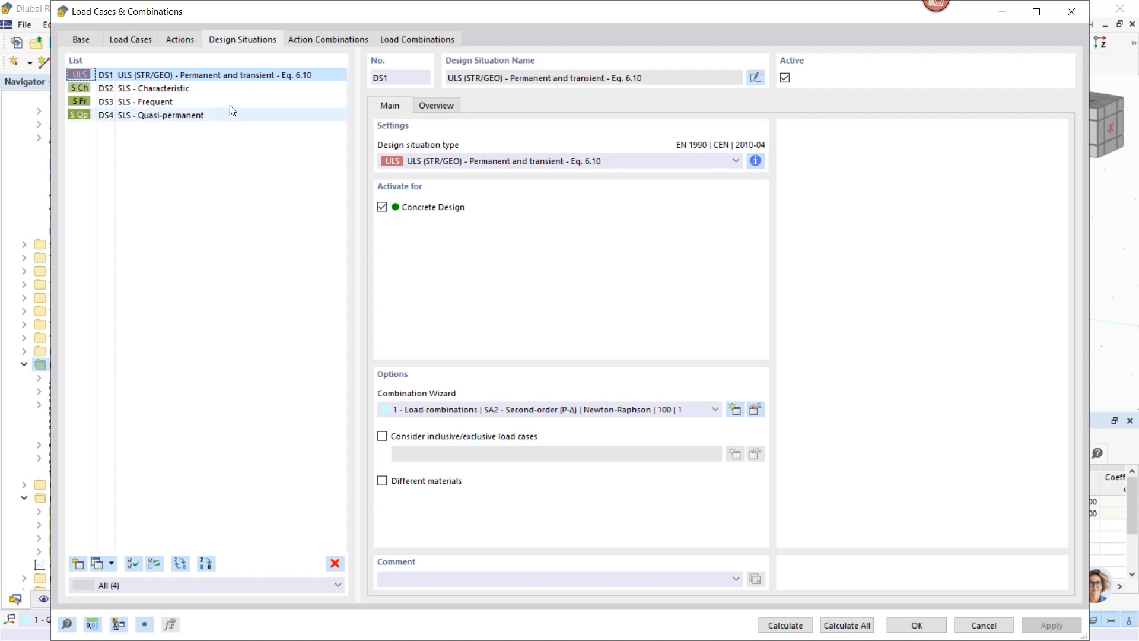
left_click(190, 89)
left_click(173, 102)
left_click(230, 75)
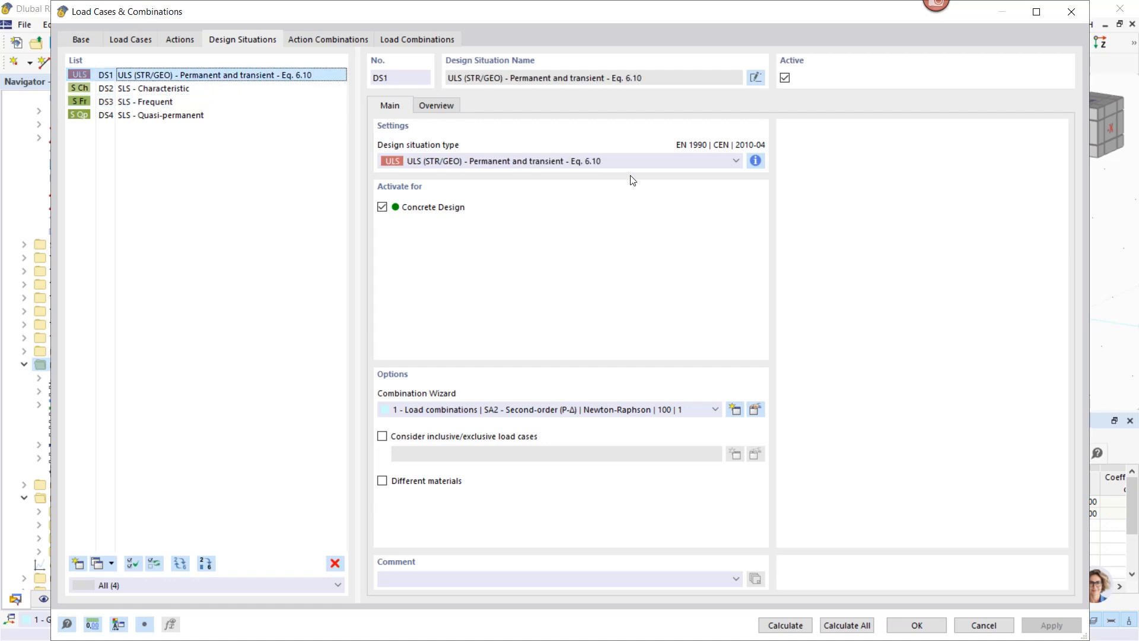
left_click(755, 160)
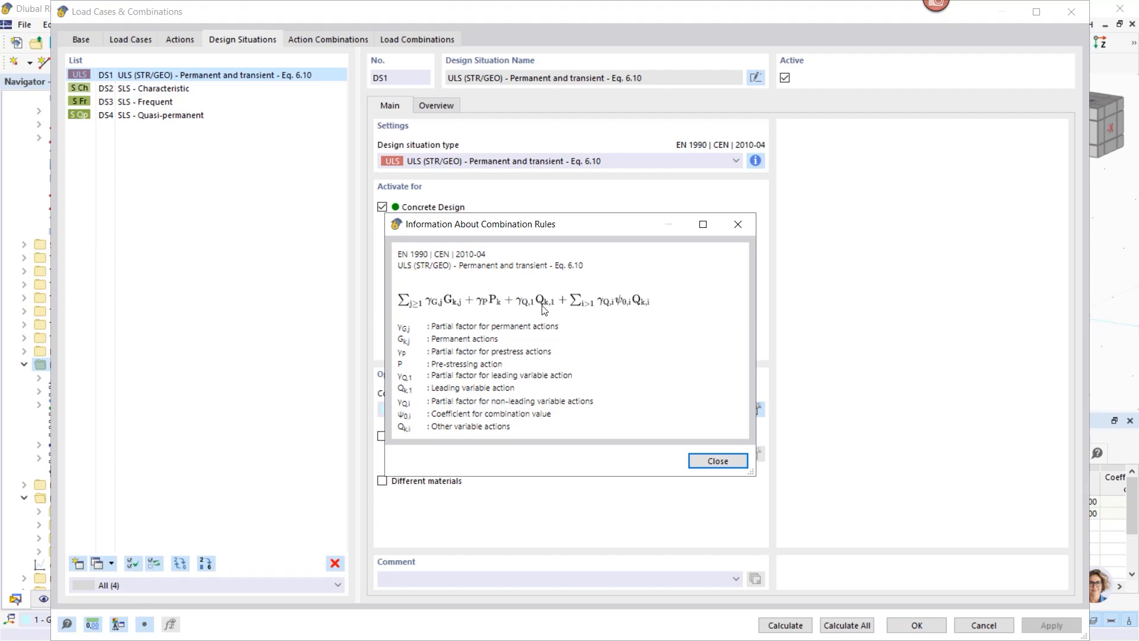
left_click(718, 461)
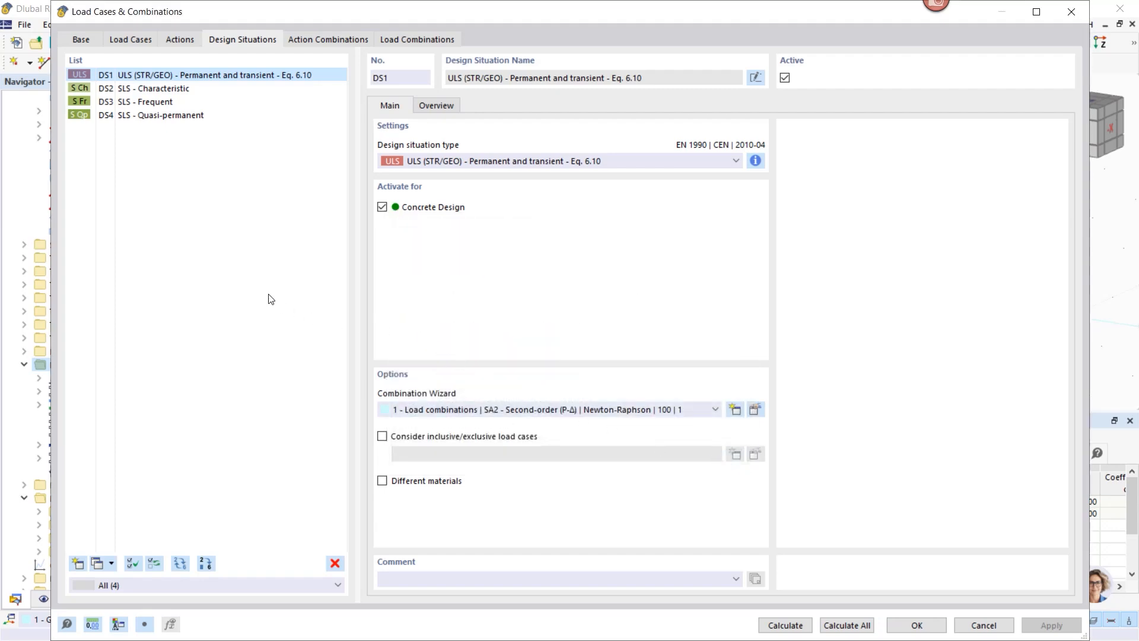
Step: Uncheck Concrete Design for the SLS - Frequent design situation DS3
left_click(80, 102)
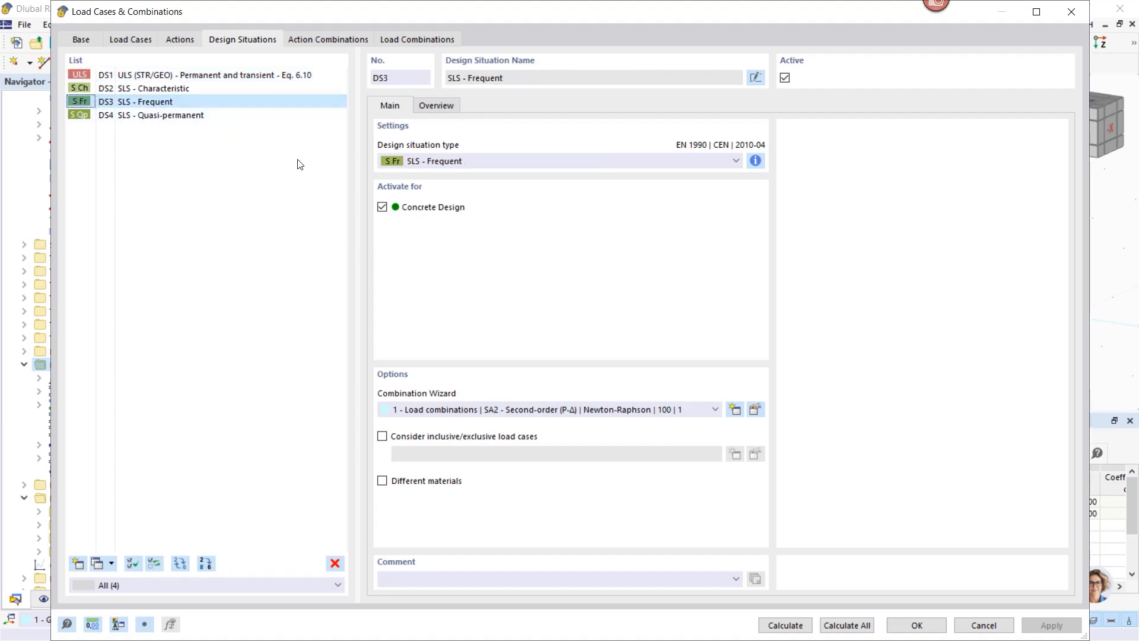
left_click(166, 91)
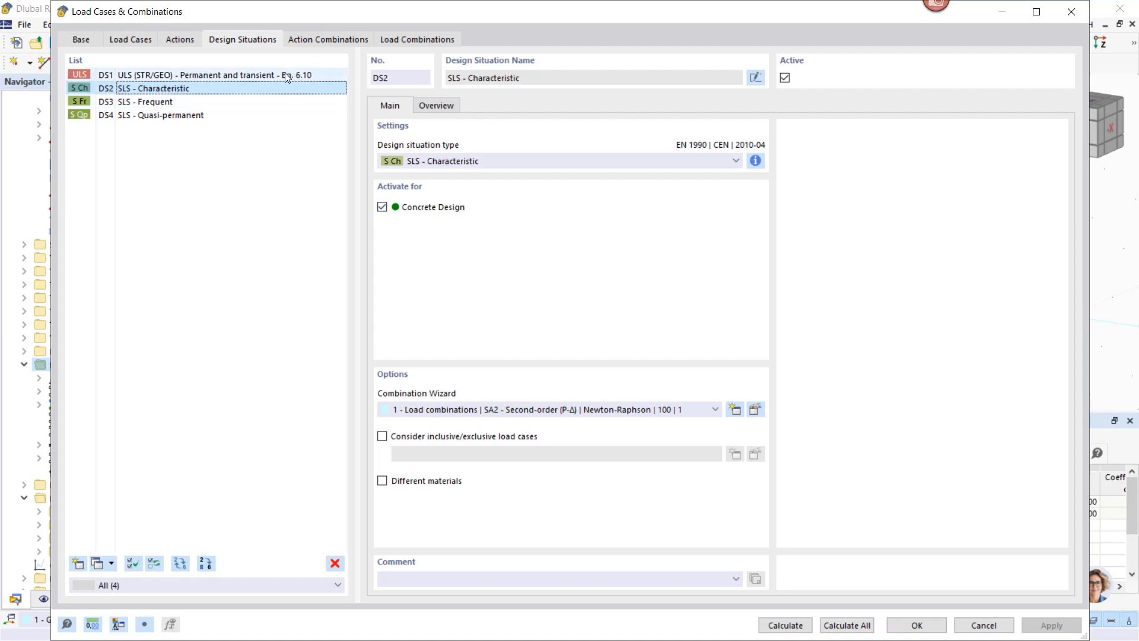
left_click(132, 102)
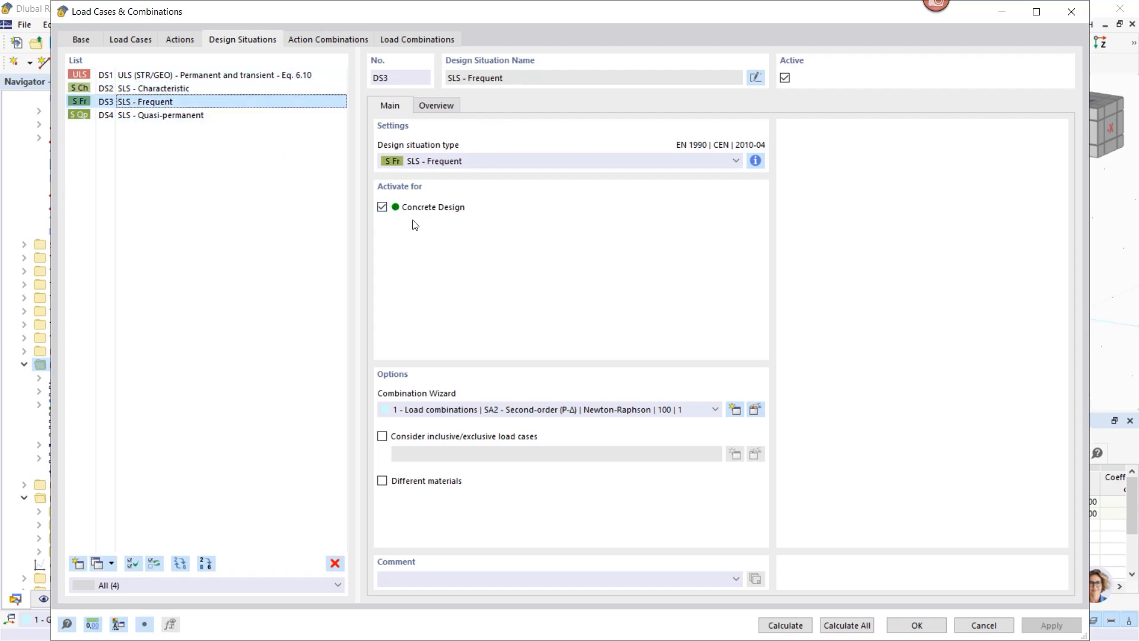
left_click(382, 208)
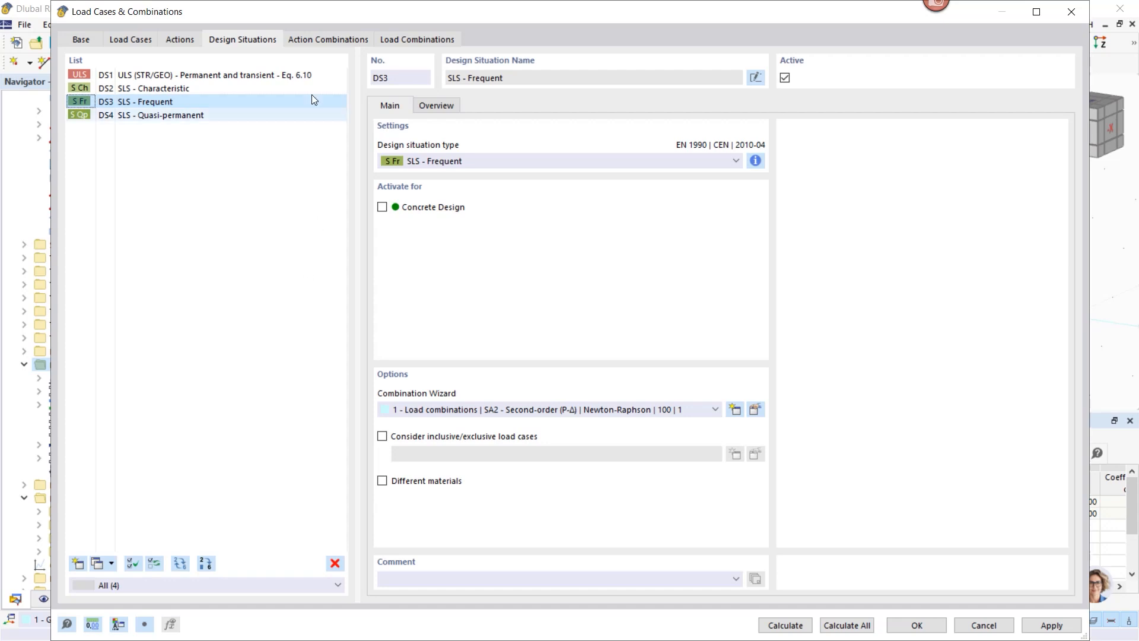
left_click(327, 39)
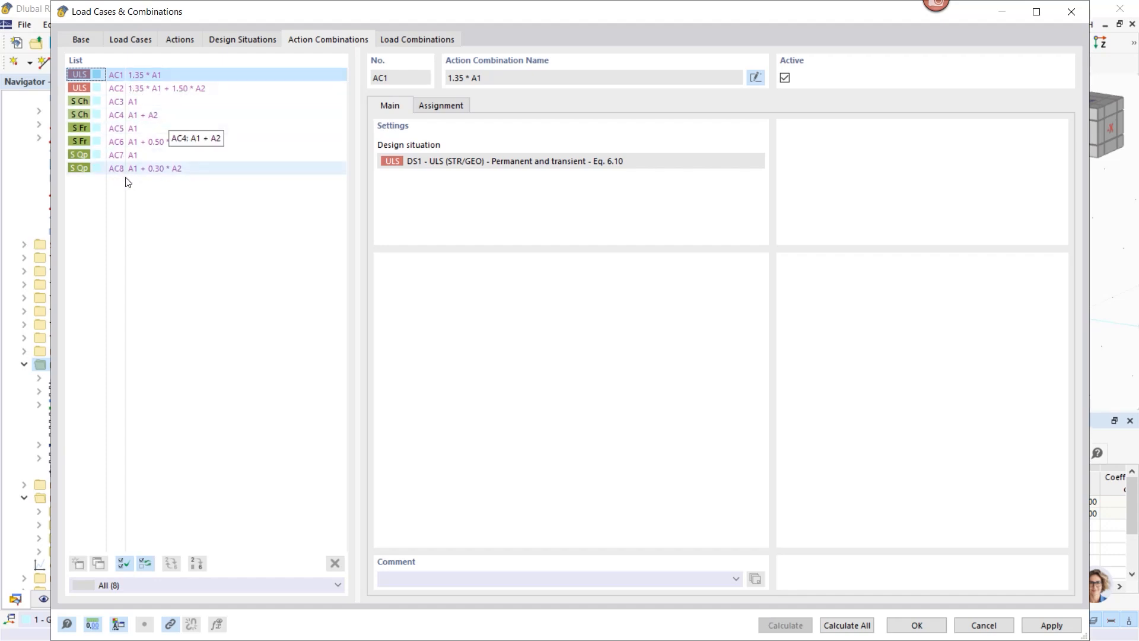
Step: Reset SLS - Frequent's Combination Wizard to 1 and confirm load combinations CO1–CO16
left_click(414, 38)
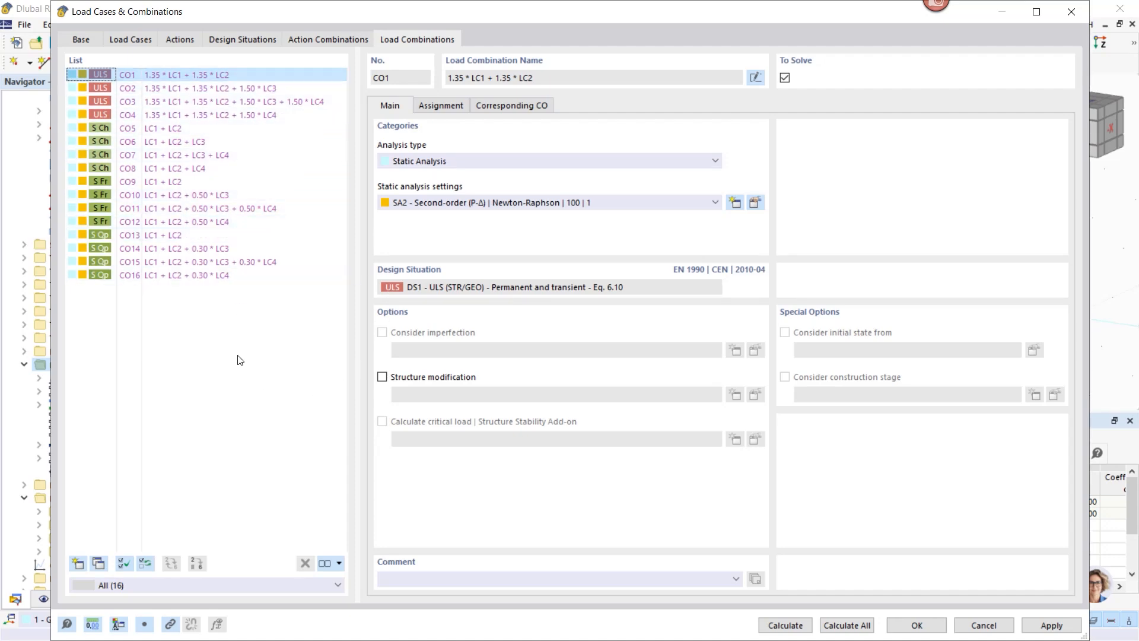
left_click(233, 40)
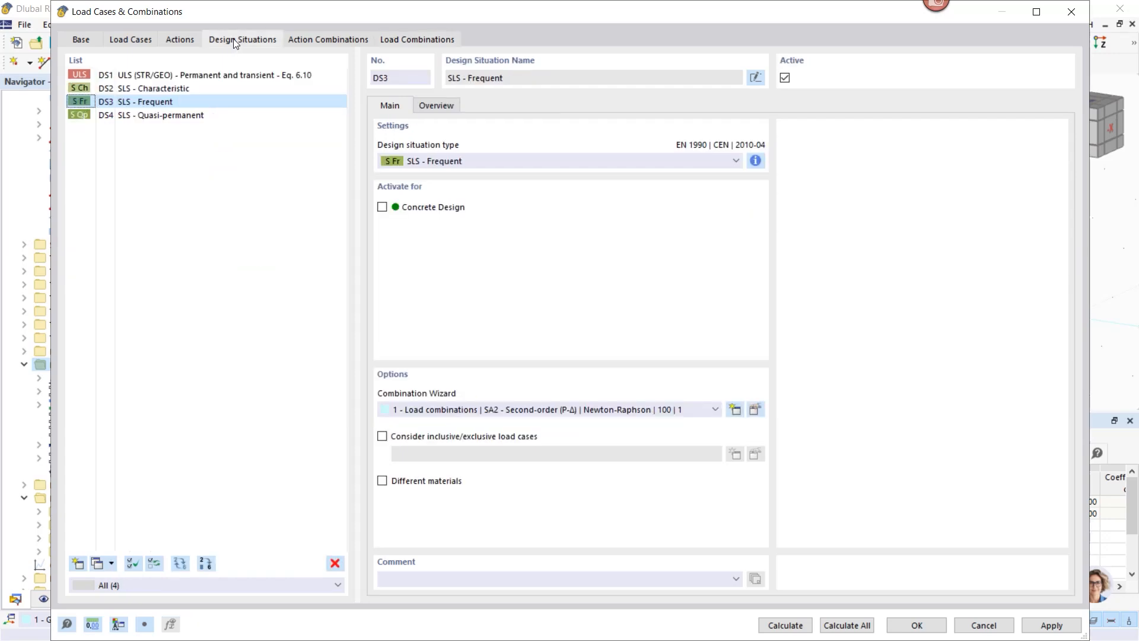
left_click(423, 414)
left_click(421, 422)
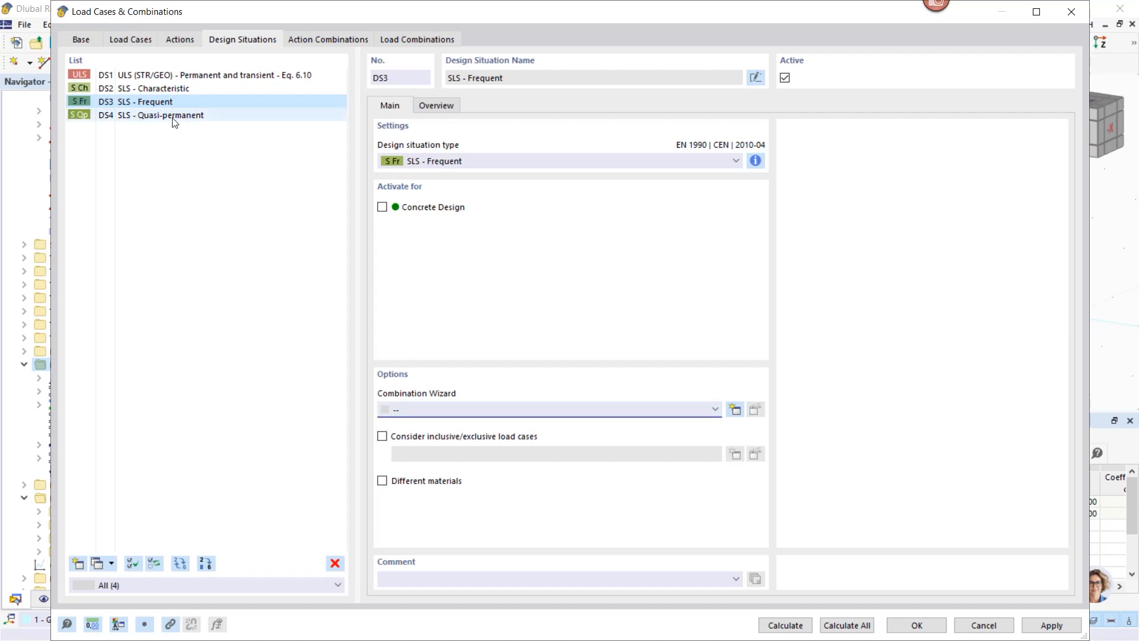
left_click(415, 408)
left_click(418, 433)
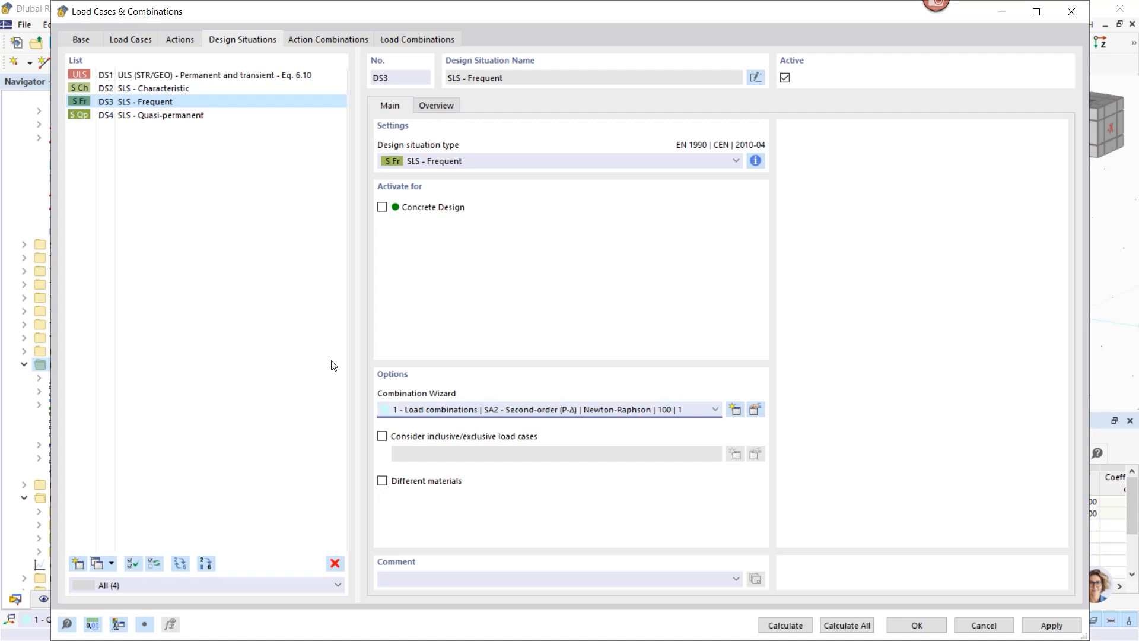
left_click(387, 37)
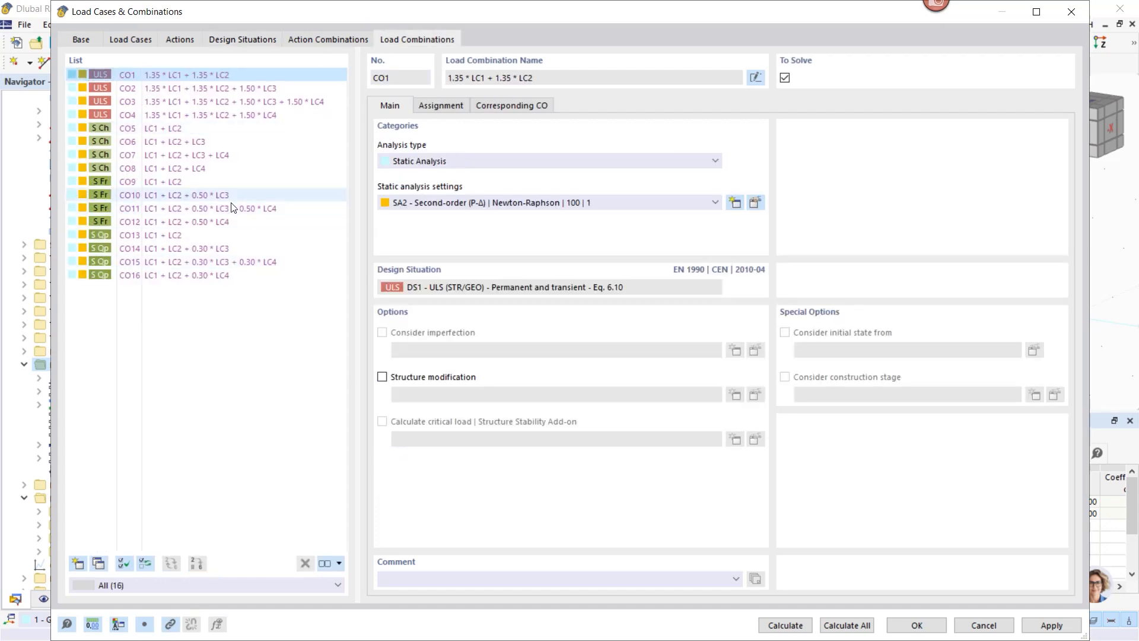
left_click(917, 626)
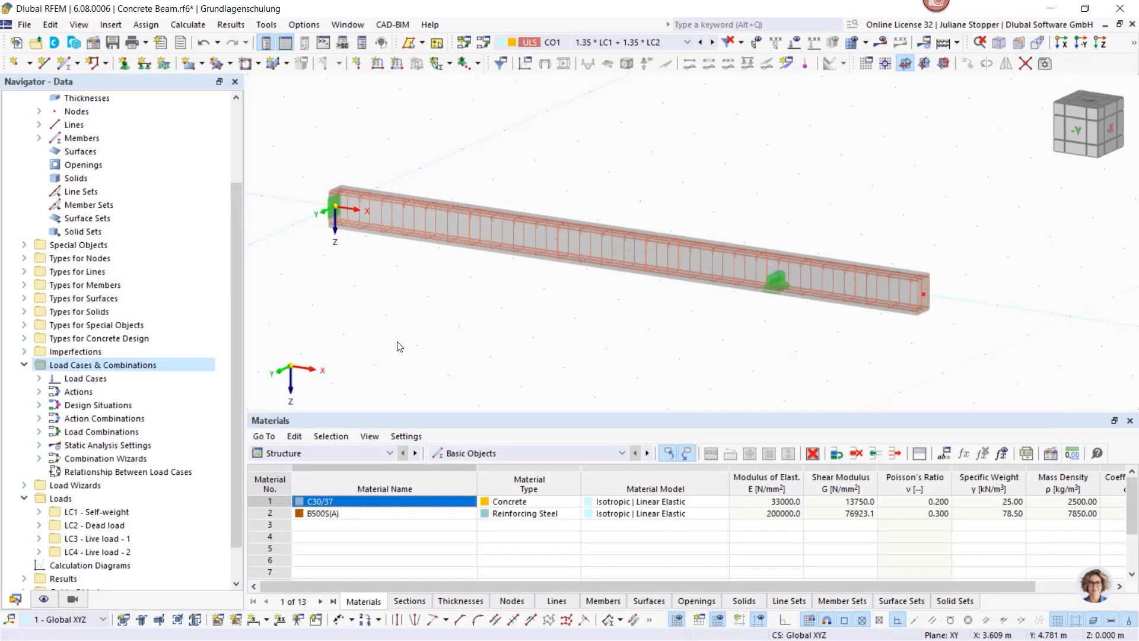
Step: In the data tree, collapse Load Cases & Combinations and expand LC2 Dead load's load types
left_click(24, 366)
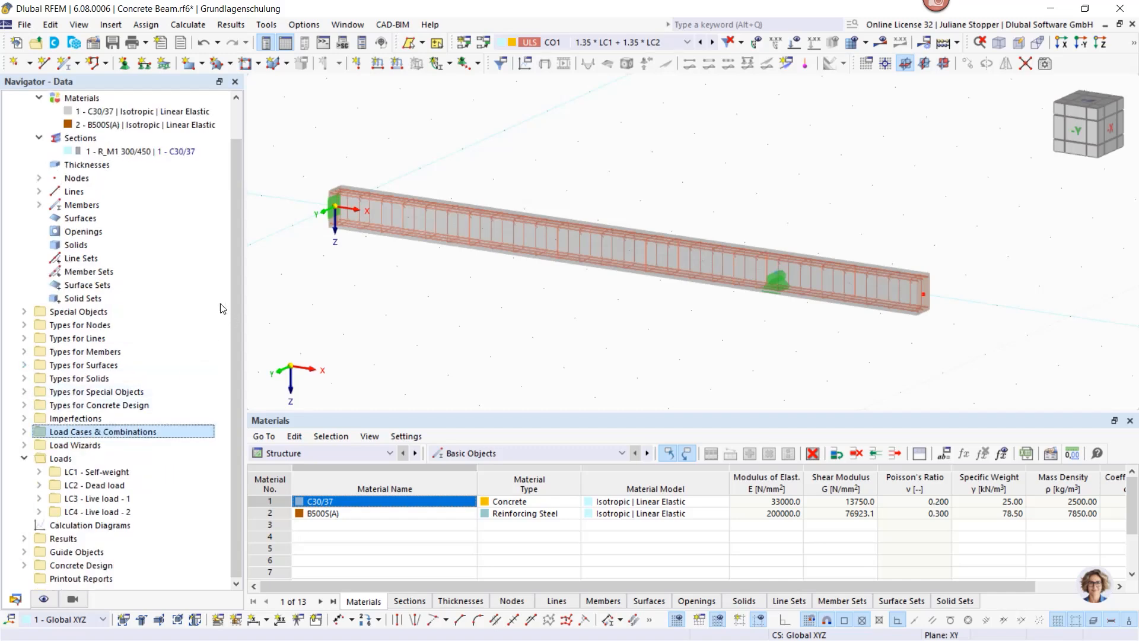
left_click(39, 472)
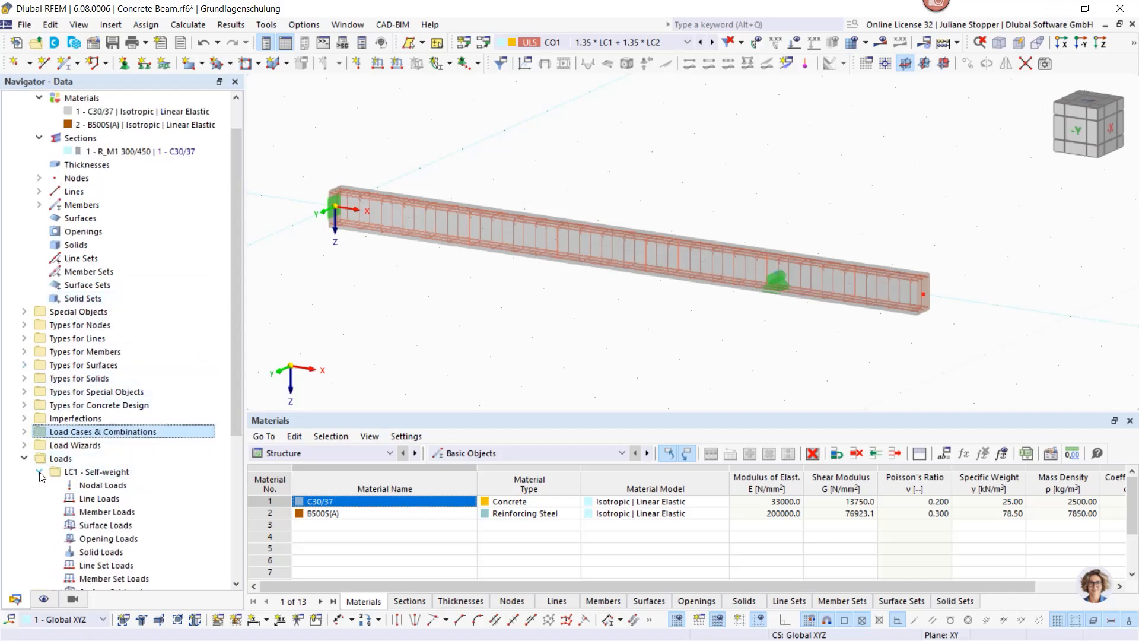
left_click_drag(236, 361, 238, 486)
left_click(40, 271)
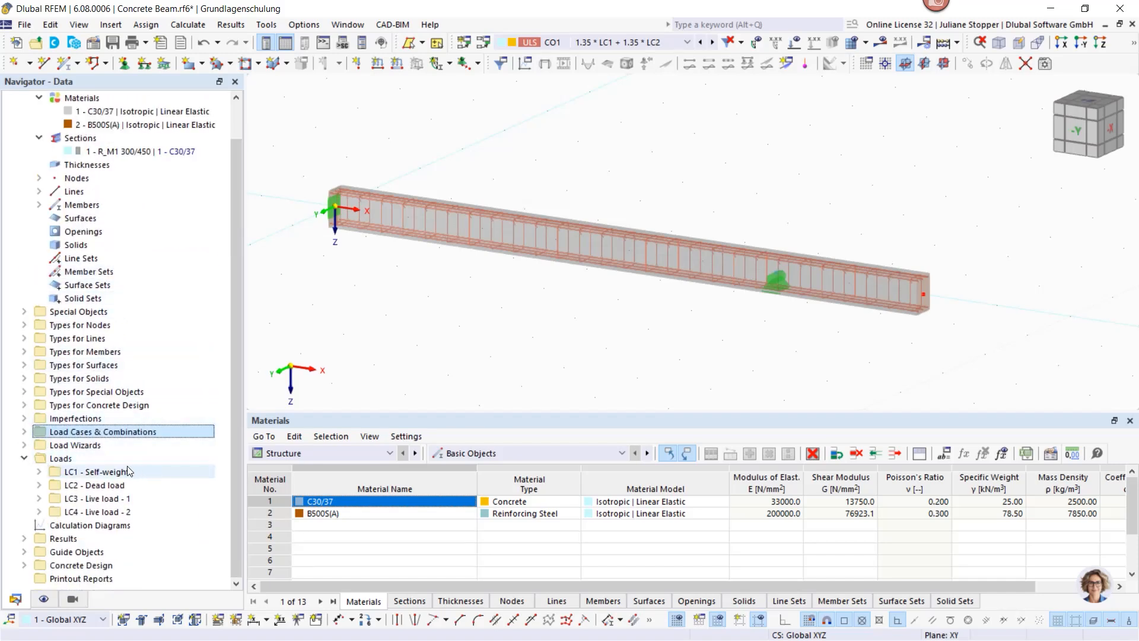
left_click(39, 485)
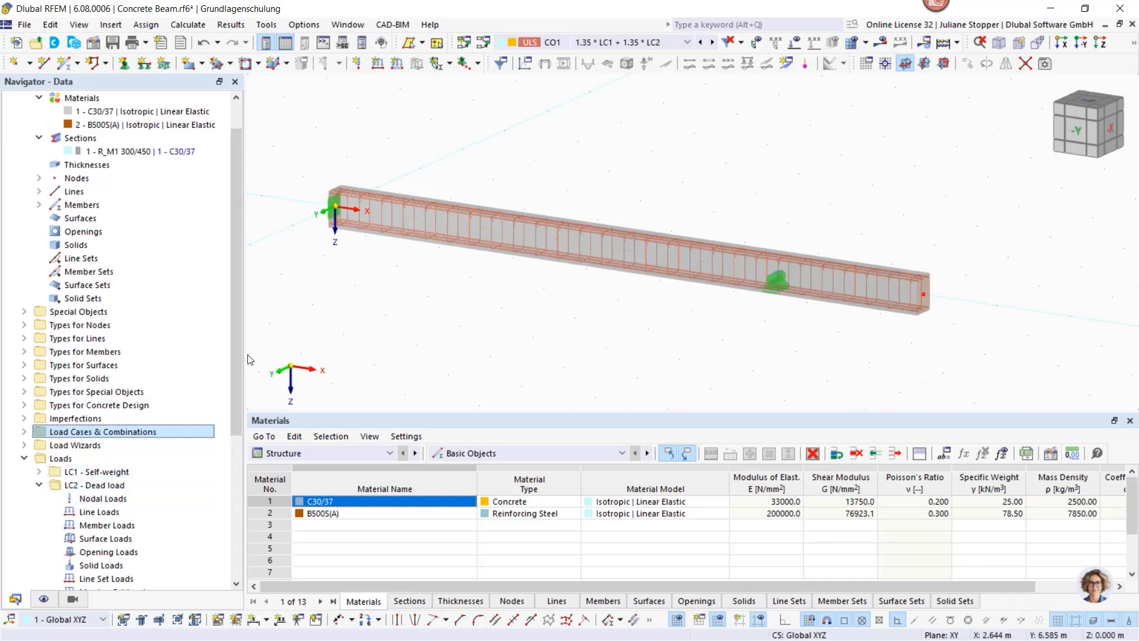
left_click_drag(237, 368, 237, 428)
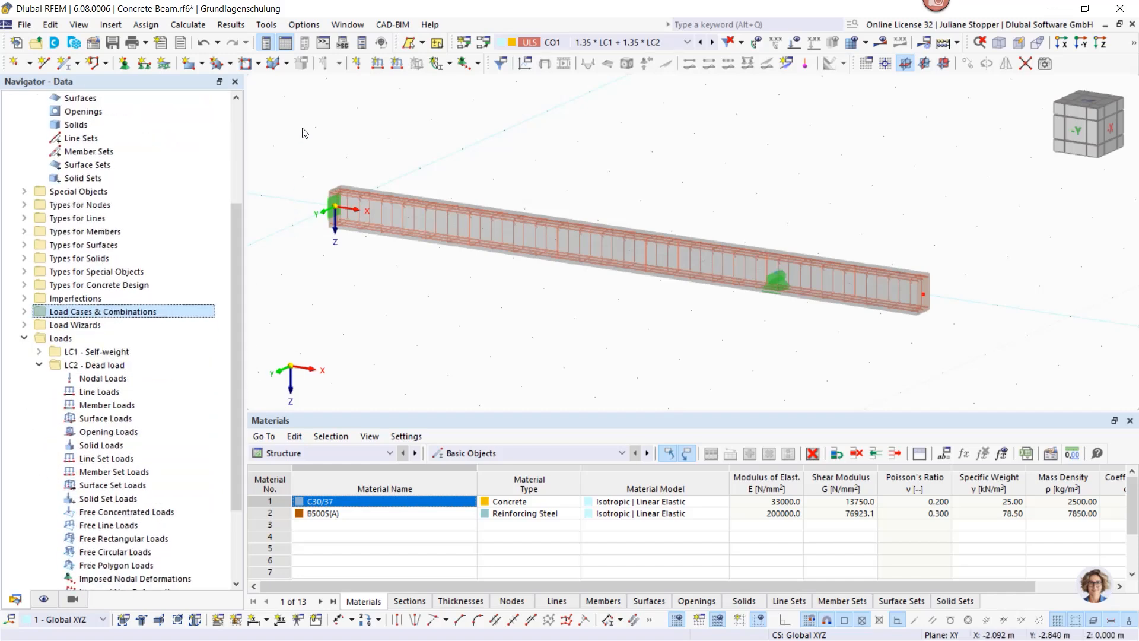
Step: Under LC2 Dead load, put a uniform 1.5 kN/m load in Z_L on member 1 and continue
left_click(396, 65)
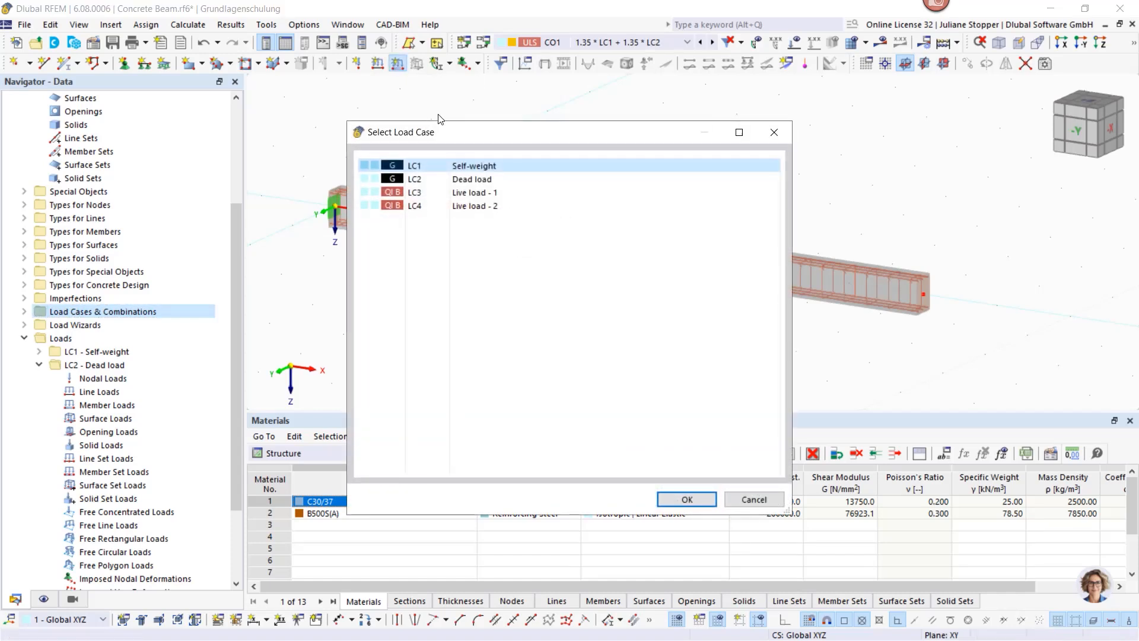
left_click(470, 180)
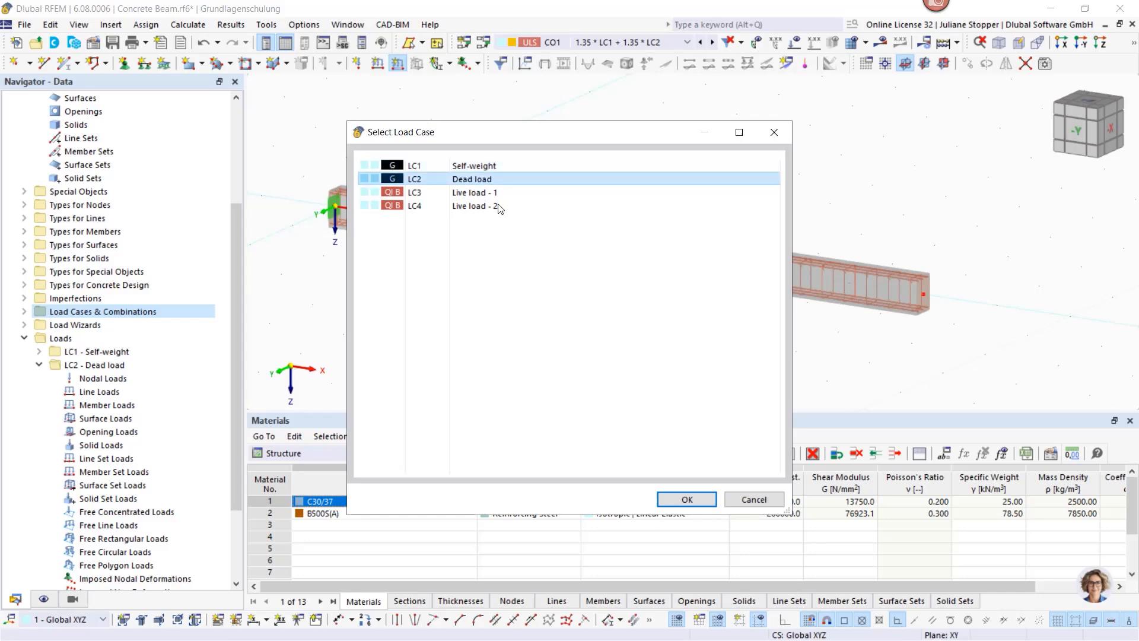
left_click(684, 498)
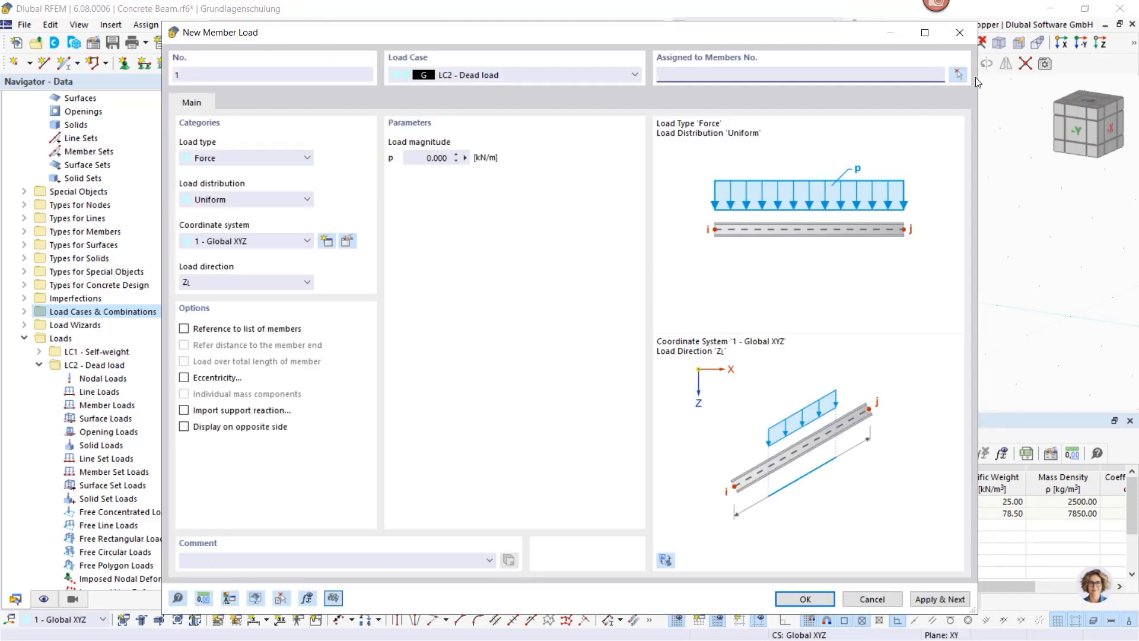
left_click(959, 74)
left_click(510, 236)
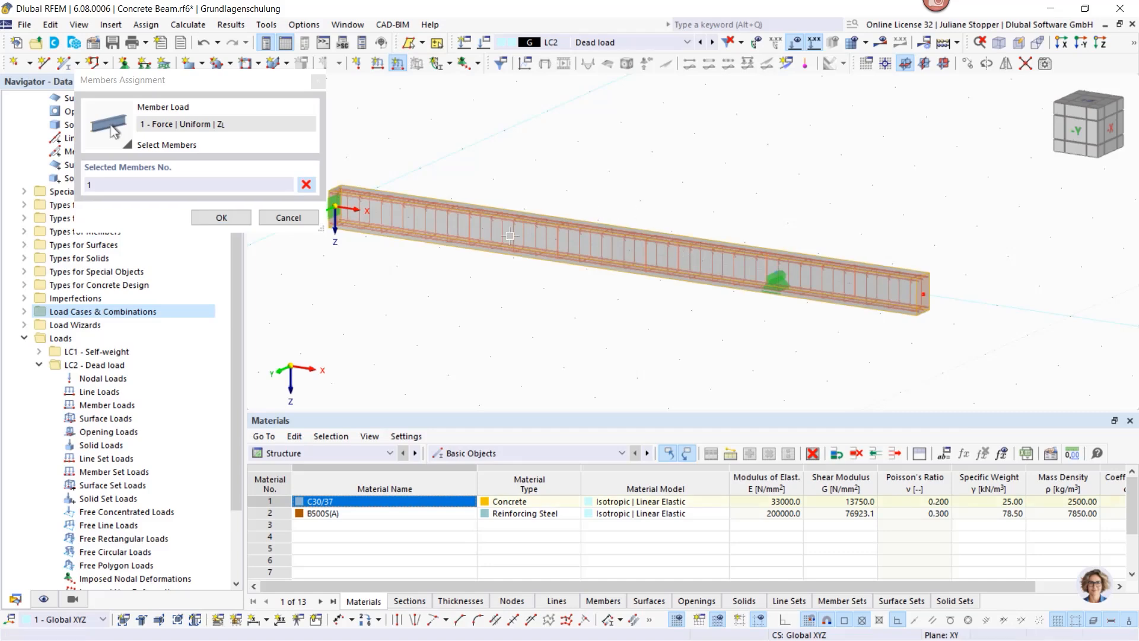
left_click(221, 219)
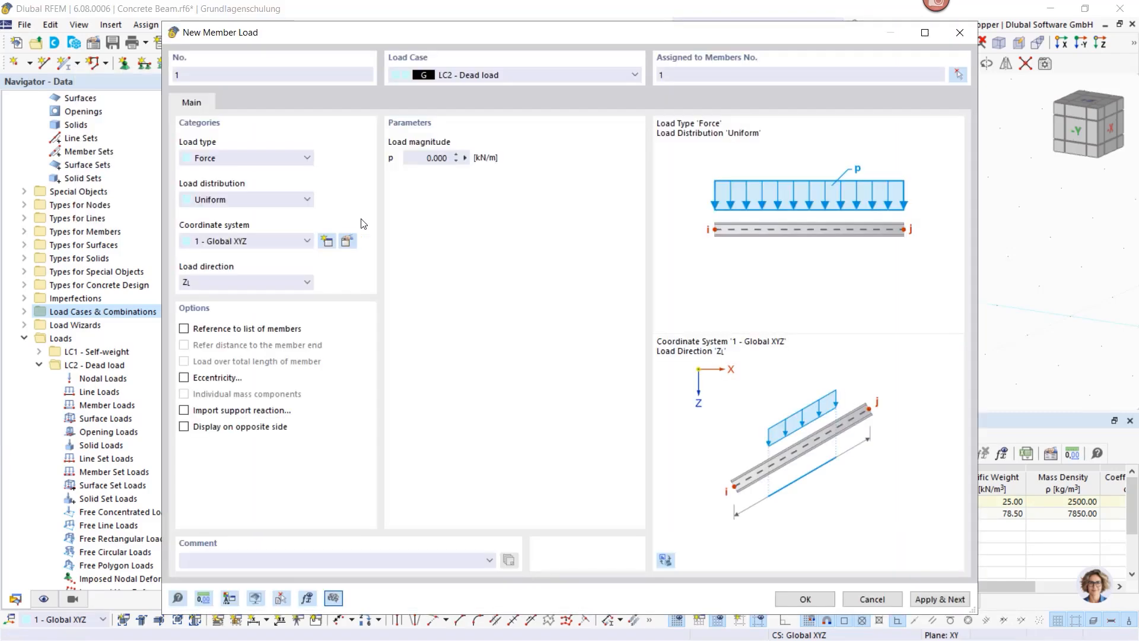
double_click(420, 164)
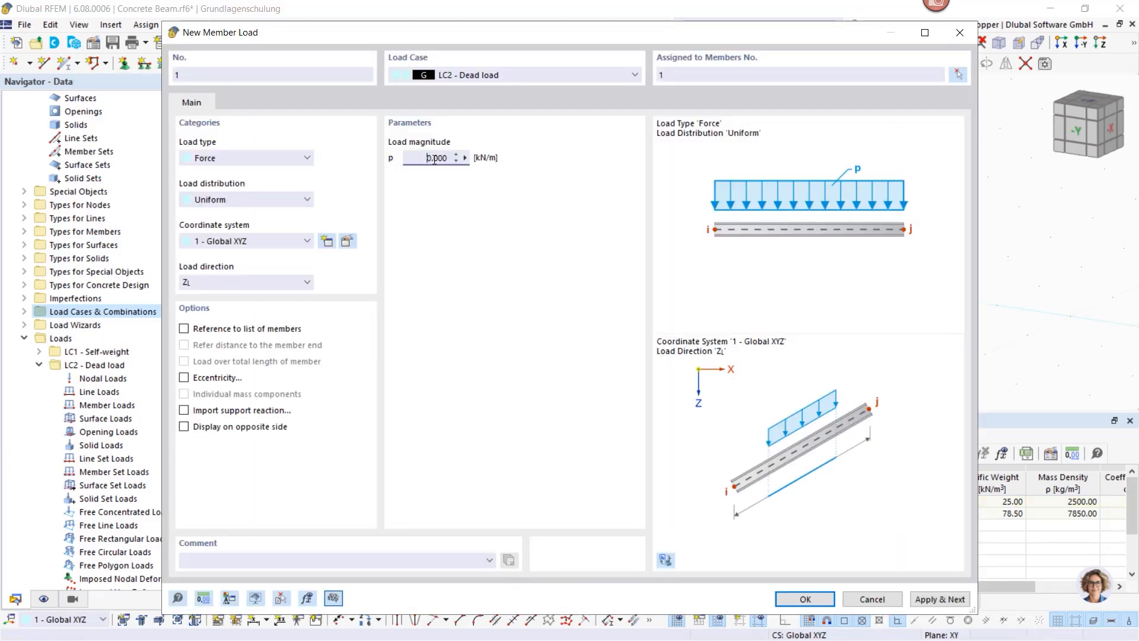
type("1.5")
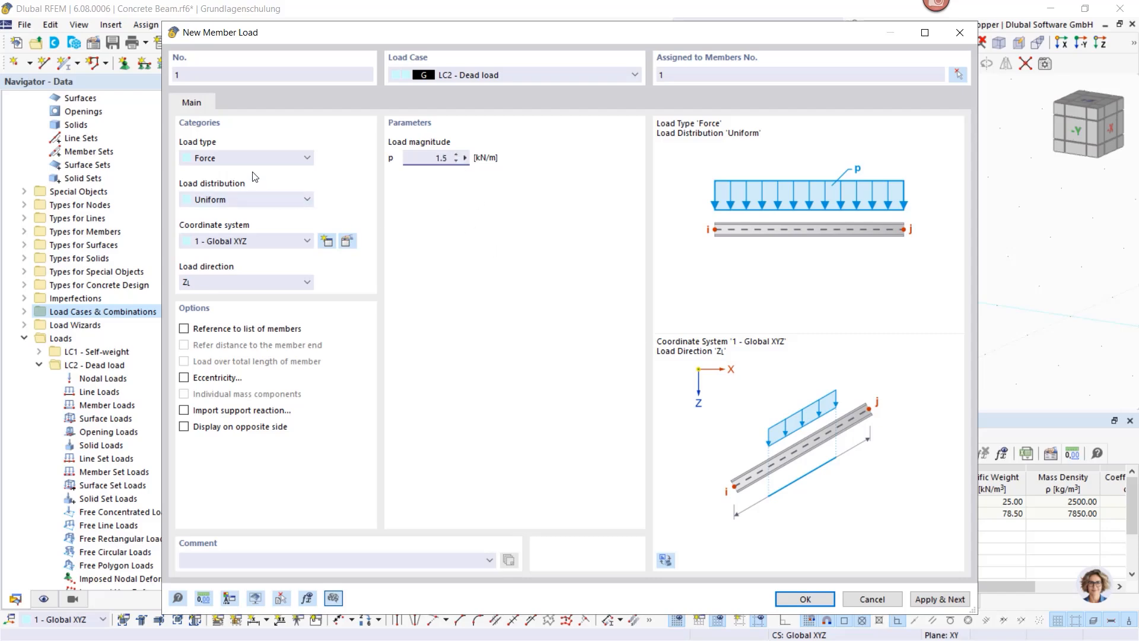
left_click(236, 287)
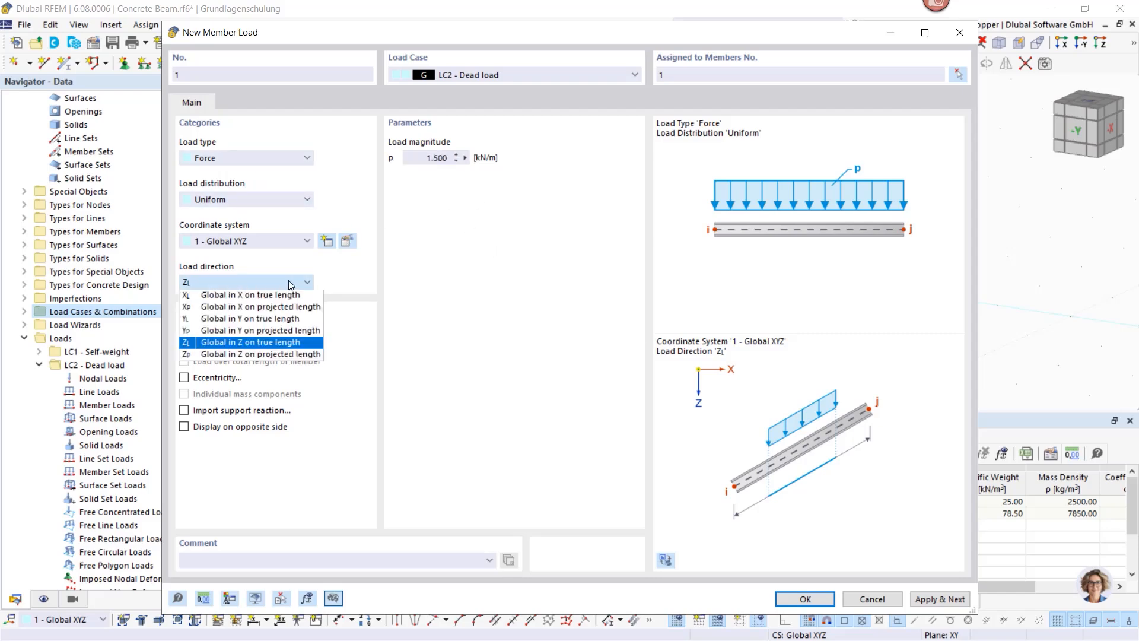
left_click(251, 283)
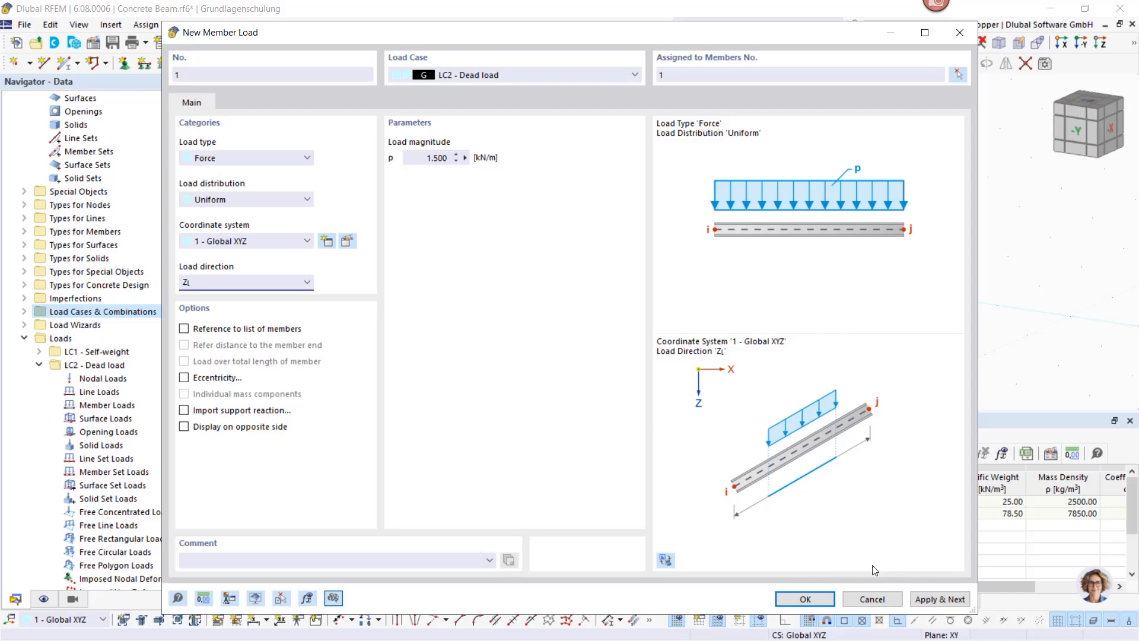
left_click(943, 600)
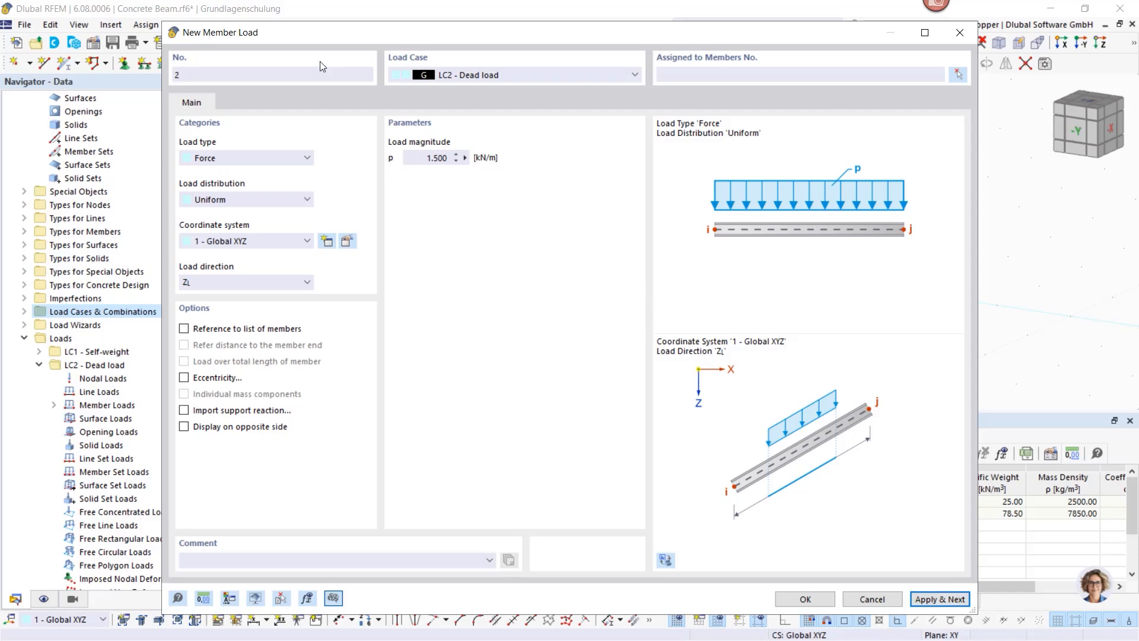
Step: Start a Live load - 1 load on member 1 with Trapezoidal distribution
left_click_drag(380, 41, 474, 277)
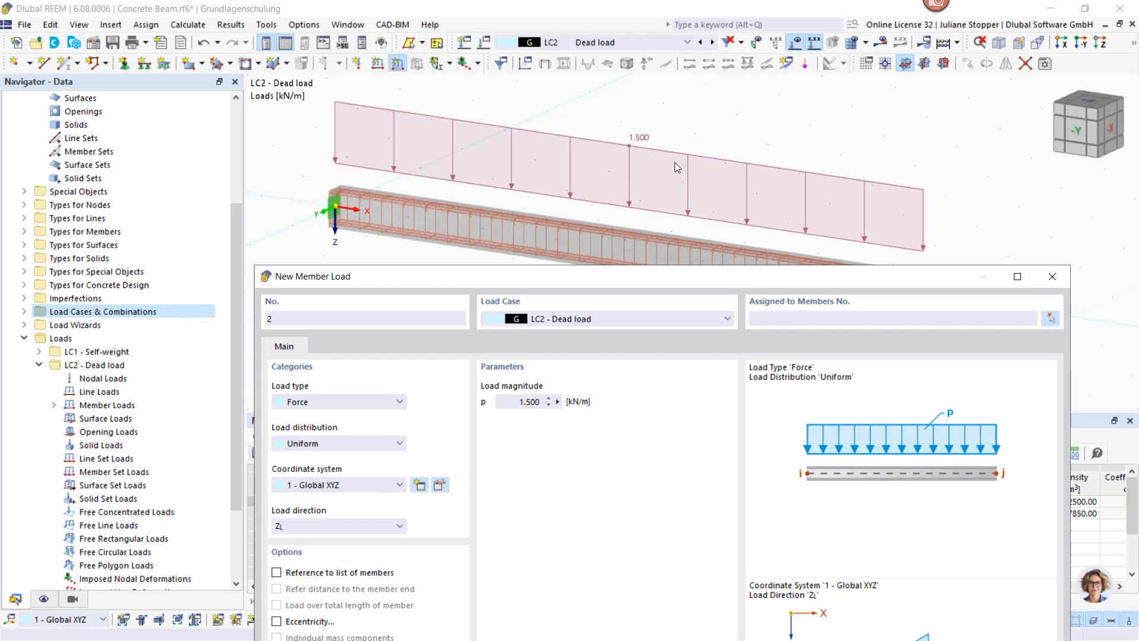
left_click_drag(607, 281, 577, 72)
left_click(602, 112)
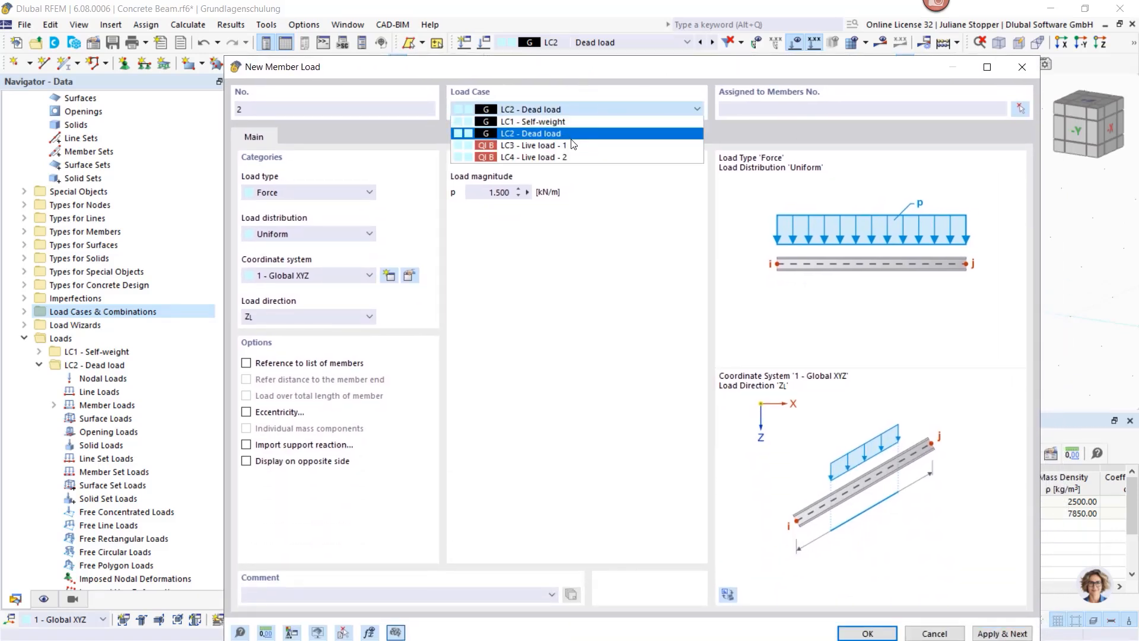
left_click(591, 146)
left_click_drag(617, 64, 608, 42)
left_click(734, 87)
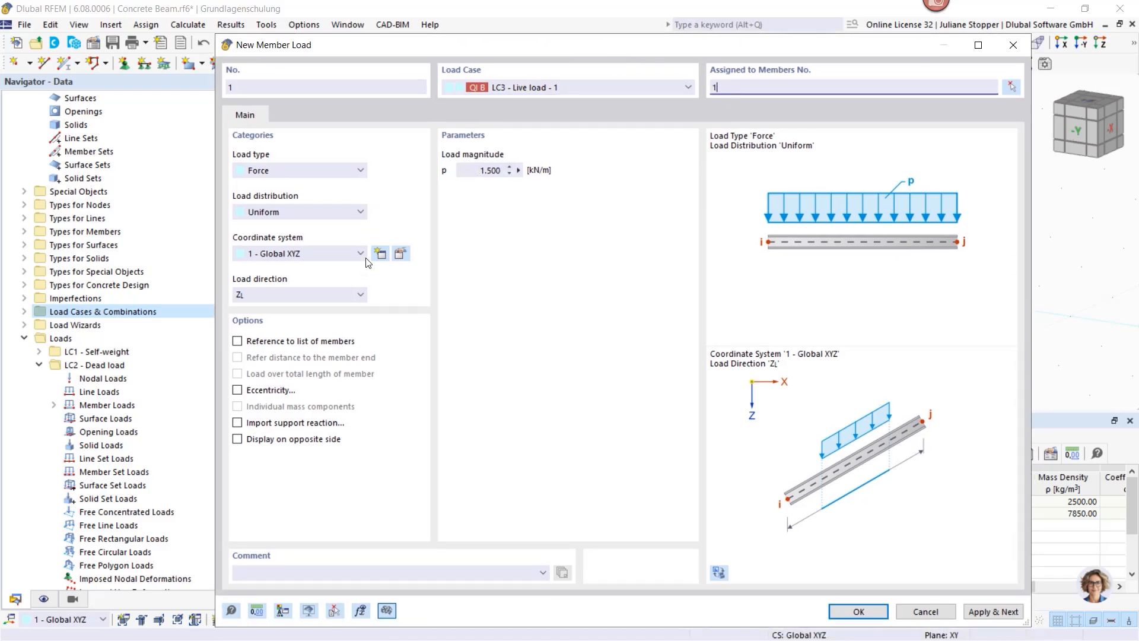
left_click(312, 213)
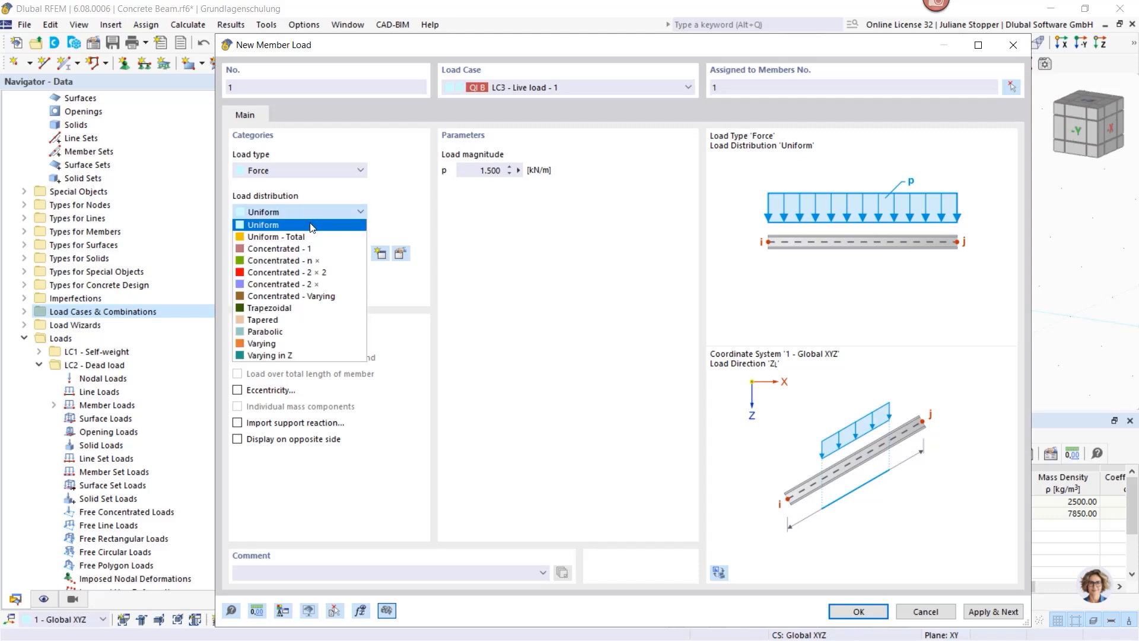
left_click(286, 308)
Step: Set p1 = p2 = 20 kN/m from A = 0 to B = 6 m and save the load
left_click_drag(474, 168, 521, 172)
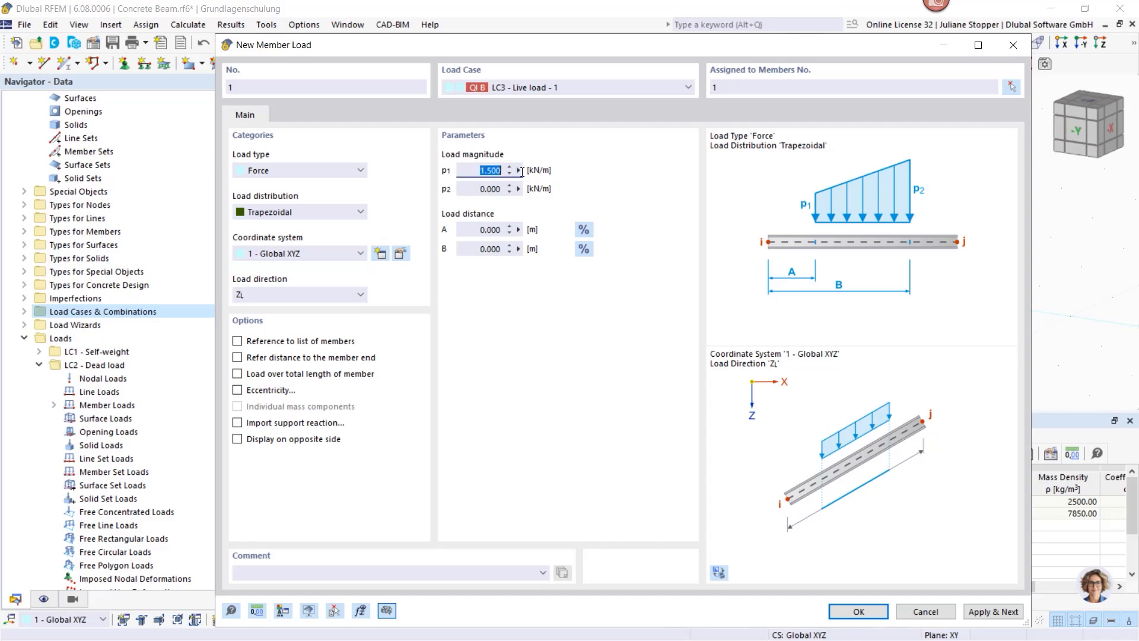
type("20")
left_click(488, 190)
type("20")
left_click(469, 169)
left_click(468, 229)
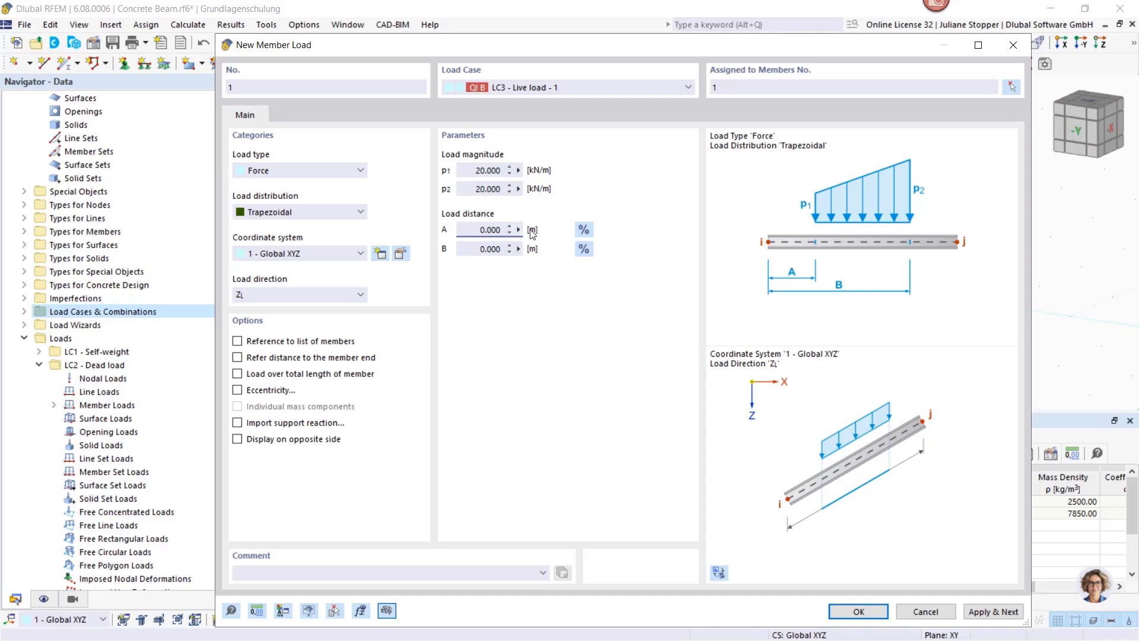
left_click_drag(474, 250, 505, 253)
type("6")
left_click(1002, 615)
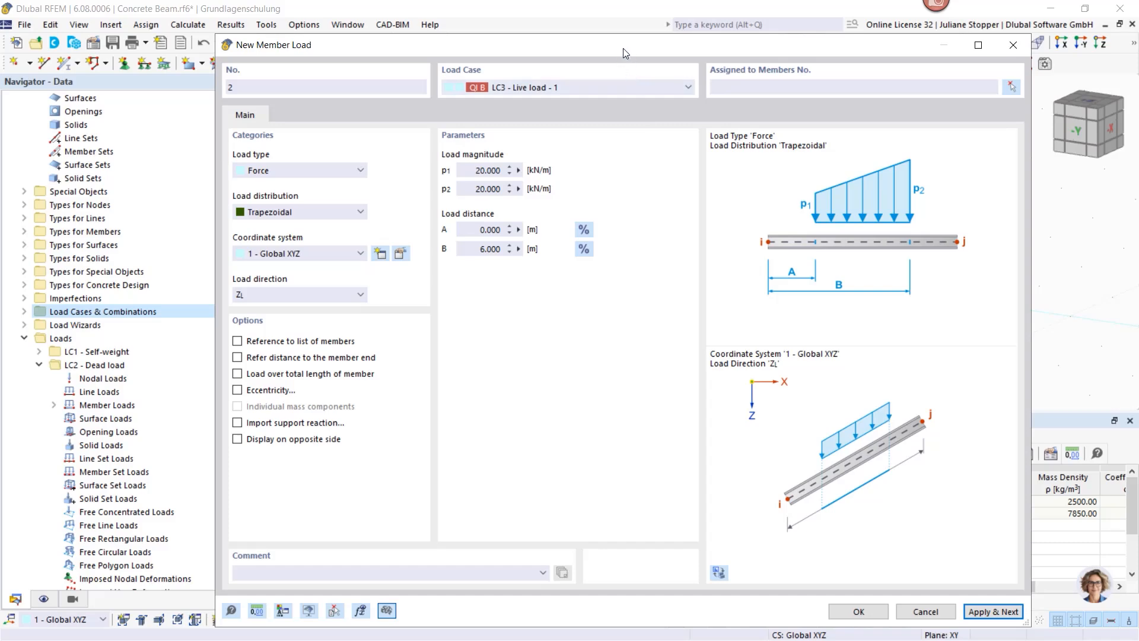
left_click_drag(623, 48, 665, 339)
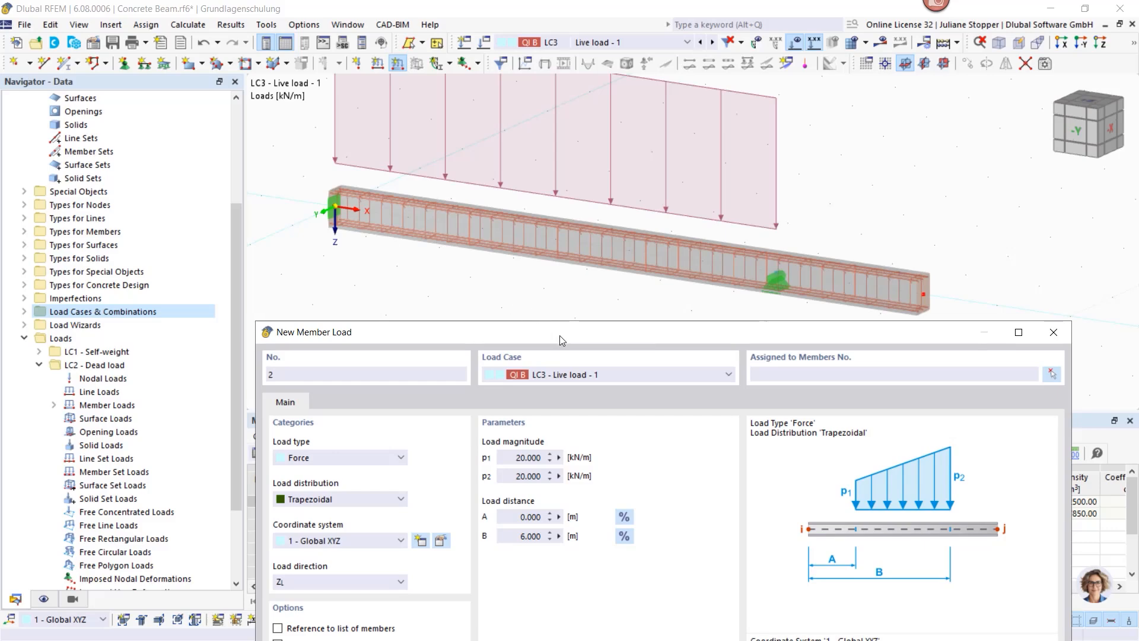
Step: Under LC4 Live load - 2, load member 1 with 20 kN/m from A = 6 m to B = 8 m
left_click_drag(560, 336, 553, 73)
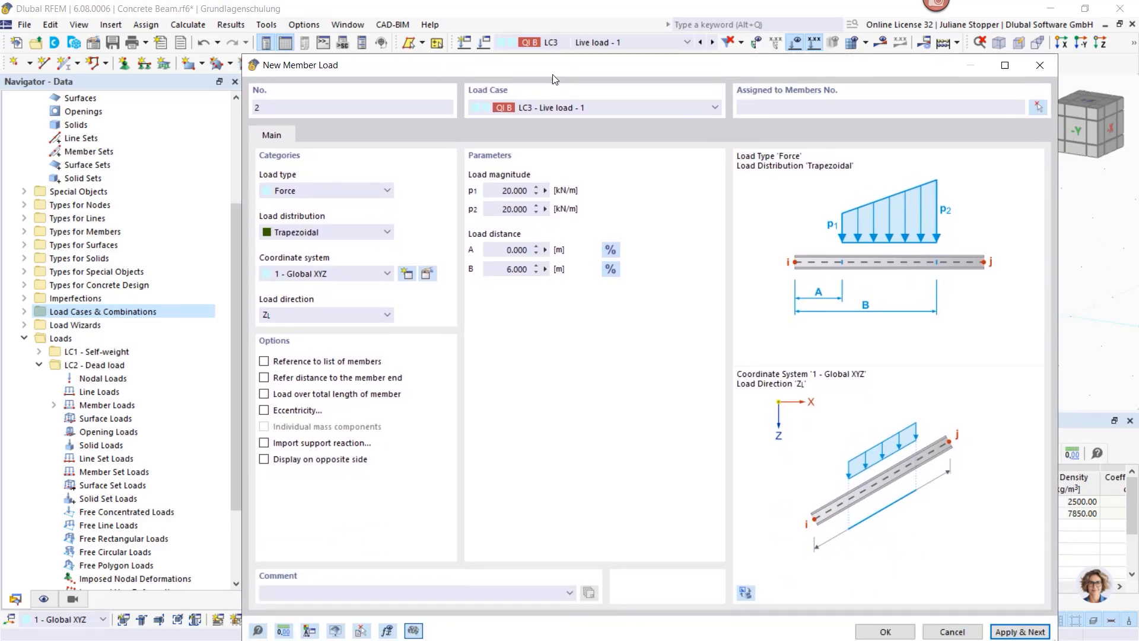
left_click(607, 108)
left_click(586, 158)
left_click(767, 109)
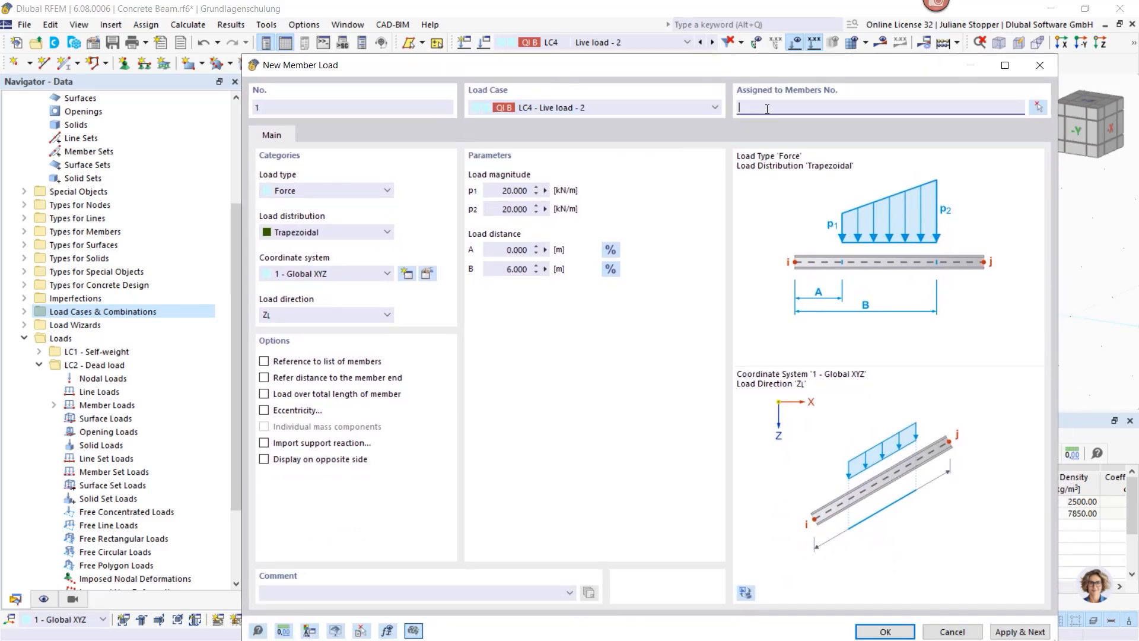
left_click(500, 250)
type("6")
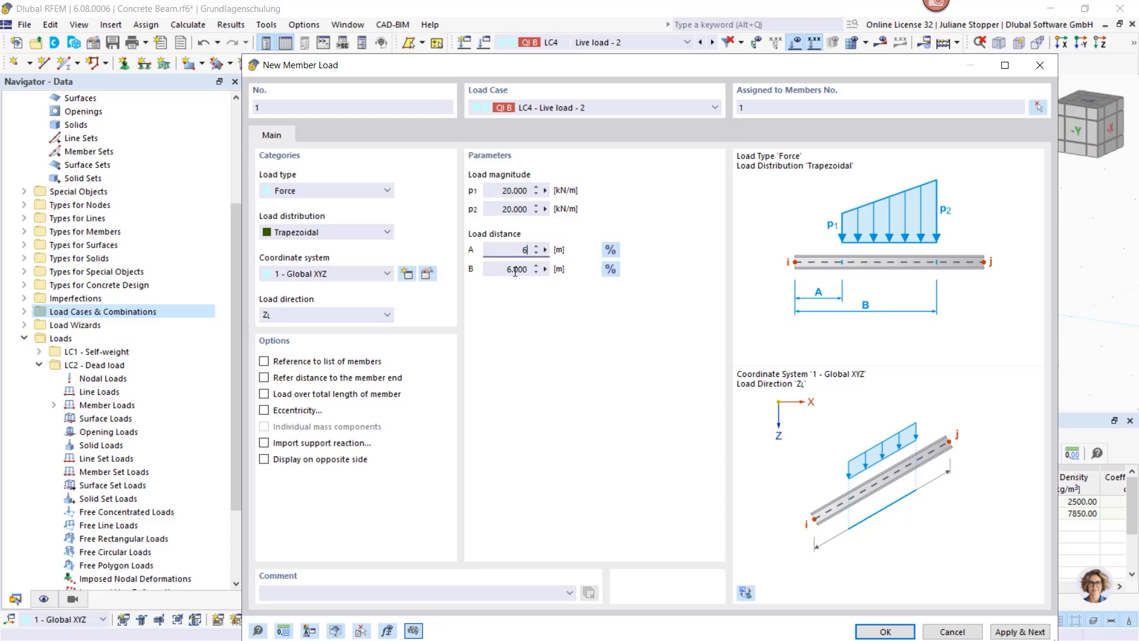
left_click(515, 271)
type("8")
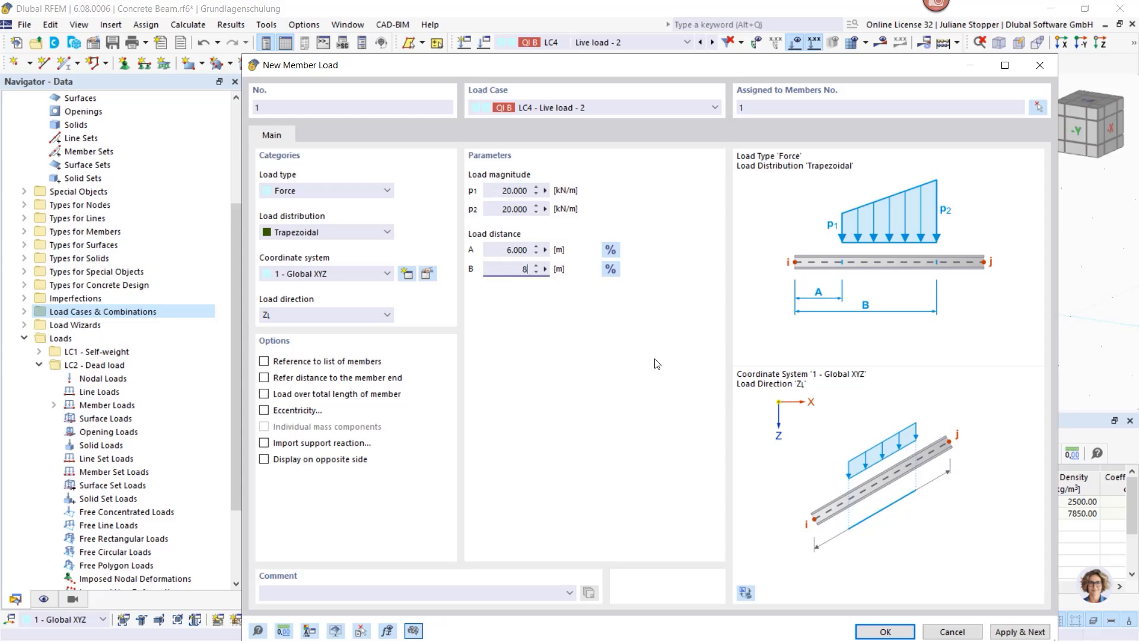
left_click(883, 632)
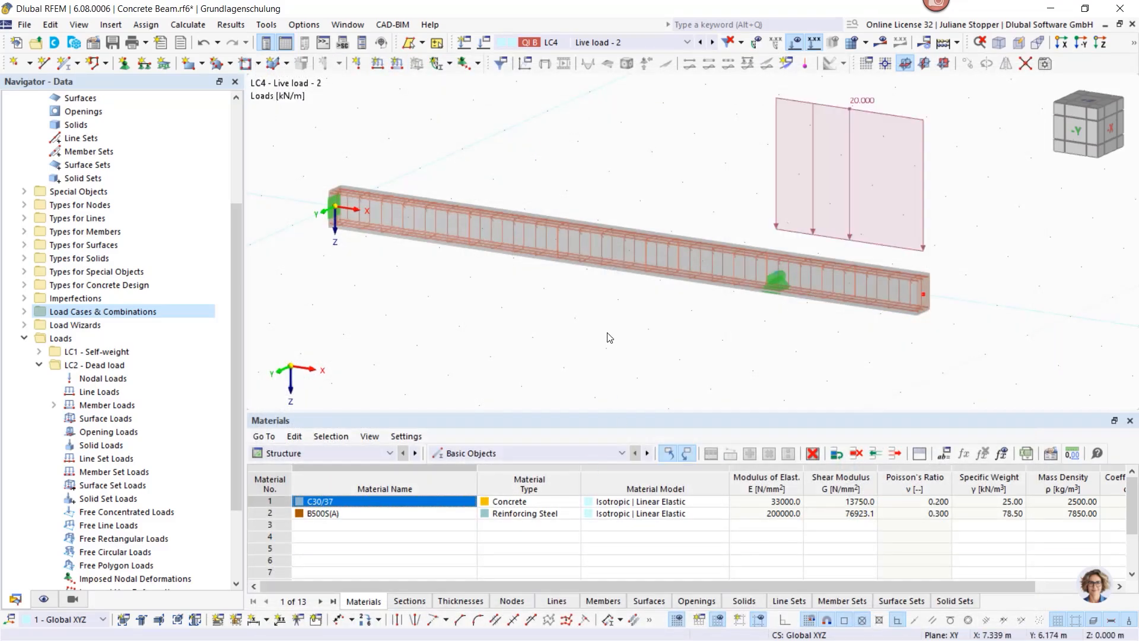
left_click(638, 42)
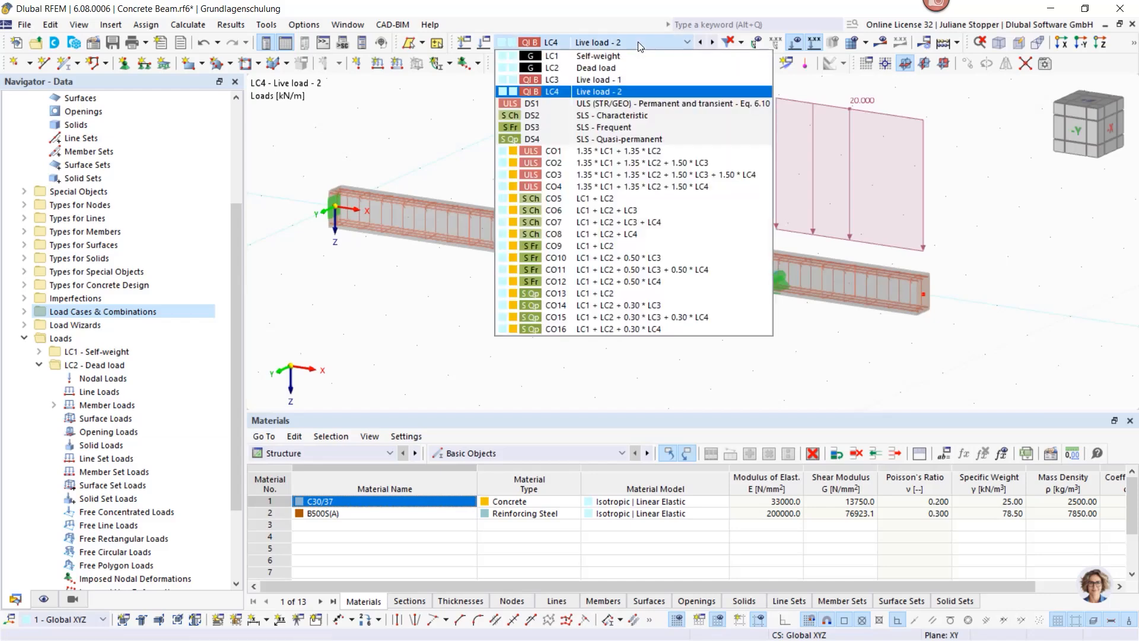
Step: Step the displayed load case back through Live load - 1 and Dead load to LC1 Self-weight
left_click(640, 41)
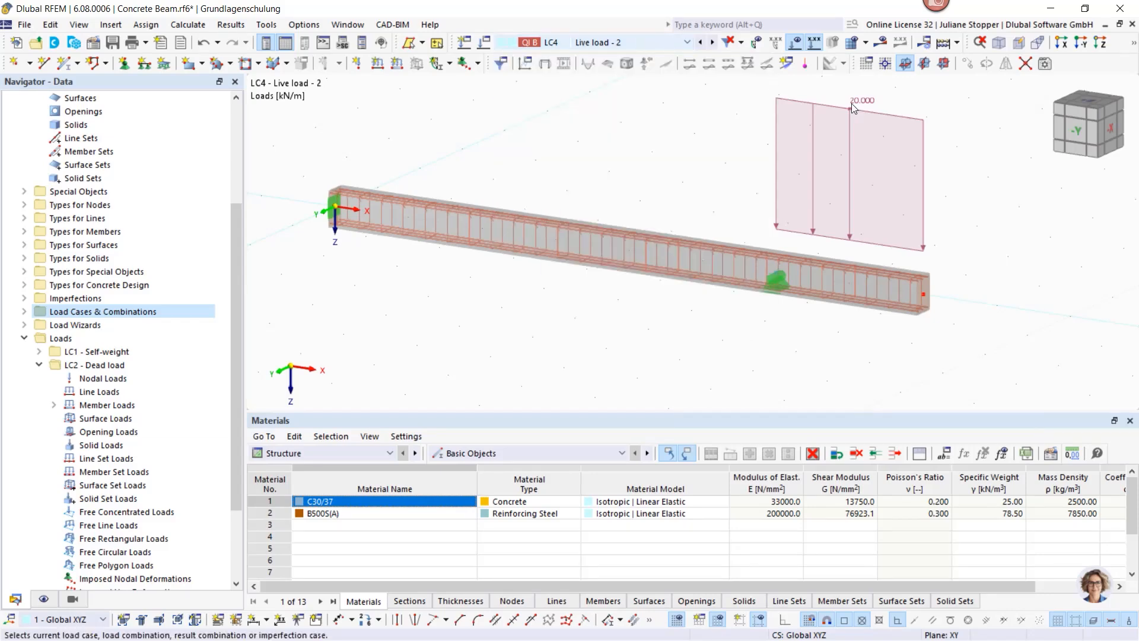
left_click(701, 42)
left_click(701, 42)
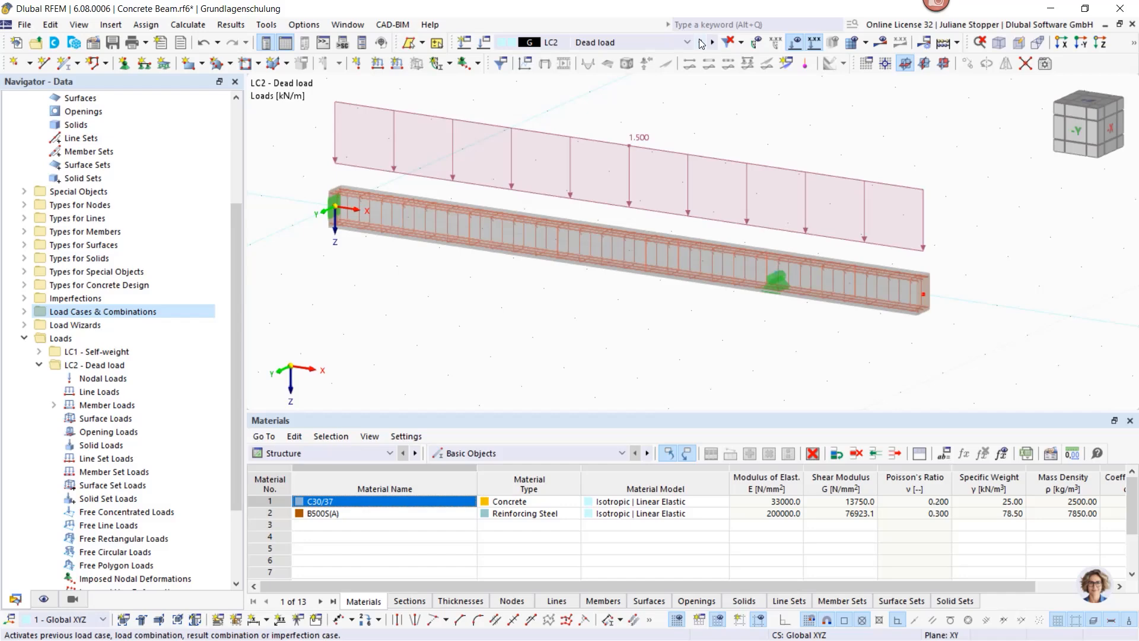
left_click(701, 42)
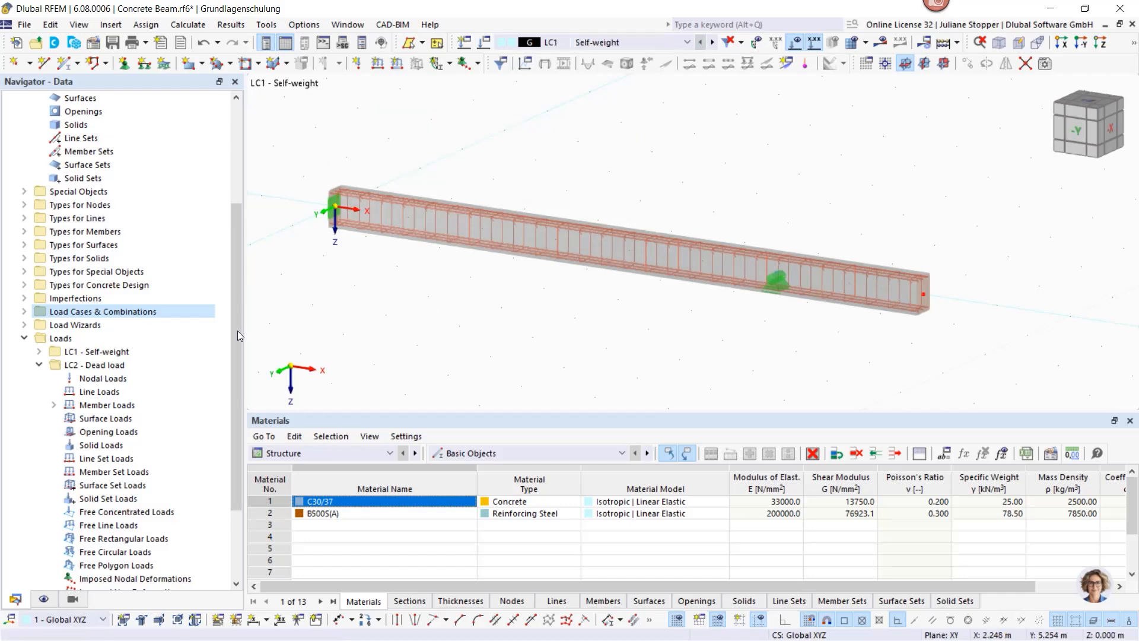
left_click(40, 365)
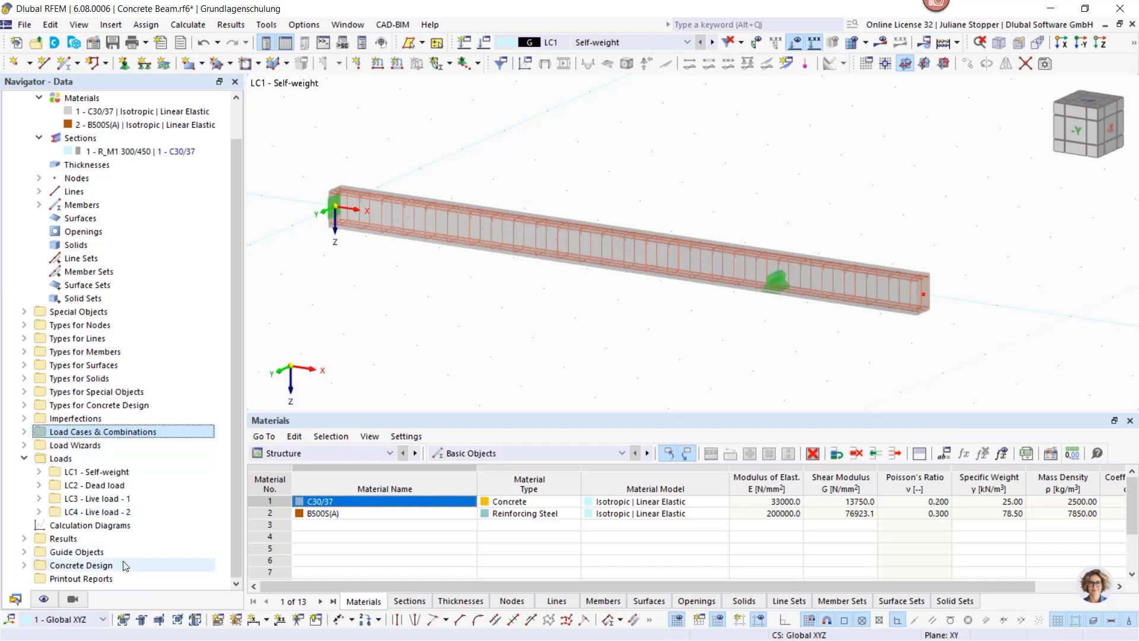
Step: Display the beam's 3.375 kN/m self-weight, then switch the Navigator to the Data tree
left_click(44, 600)
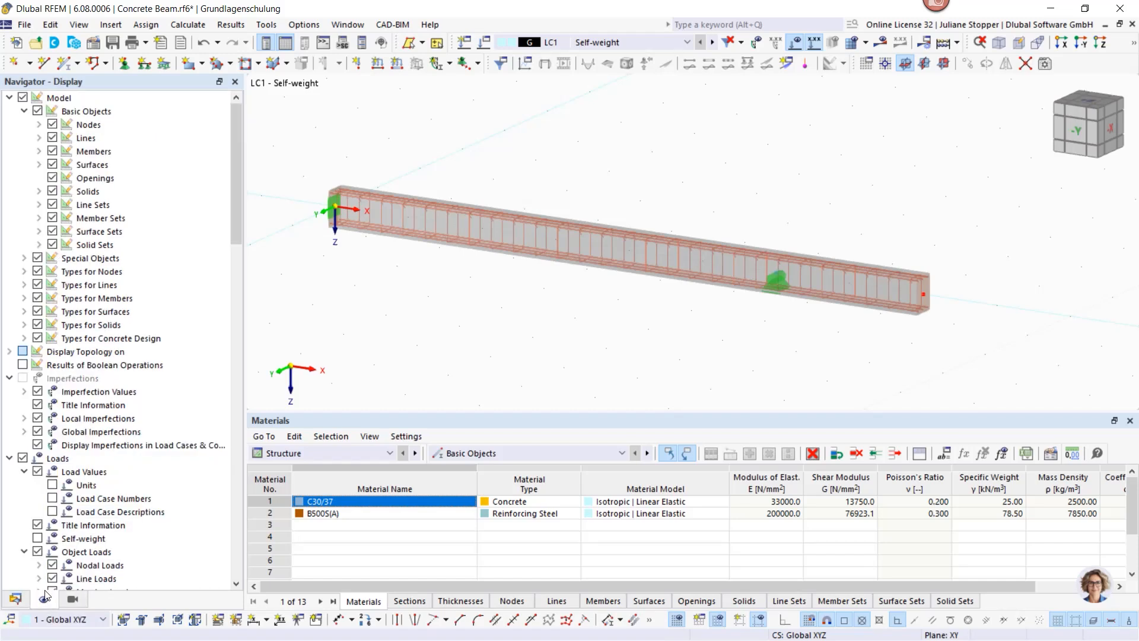
left_click(10, 98)
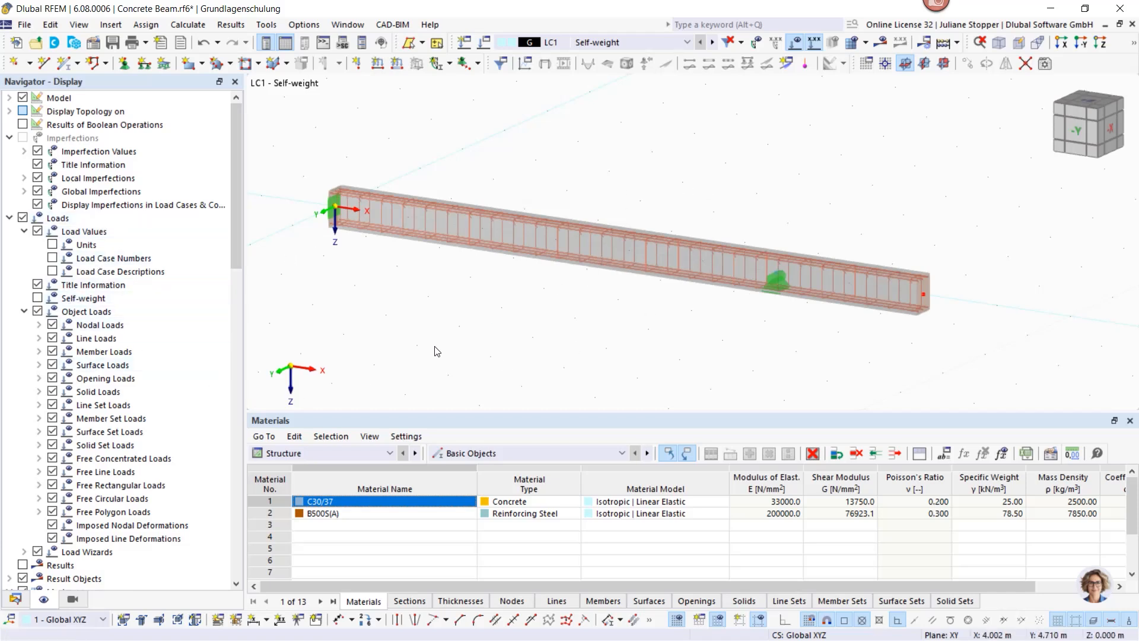
left_click(37, 298)
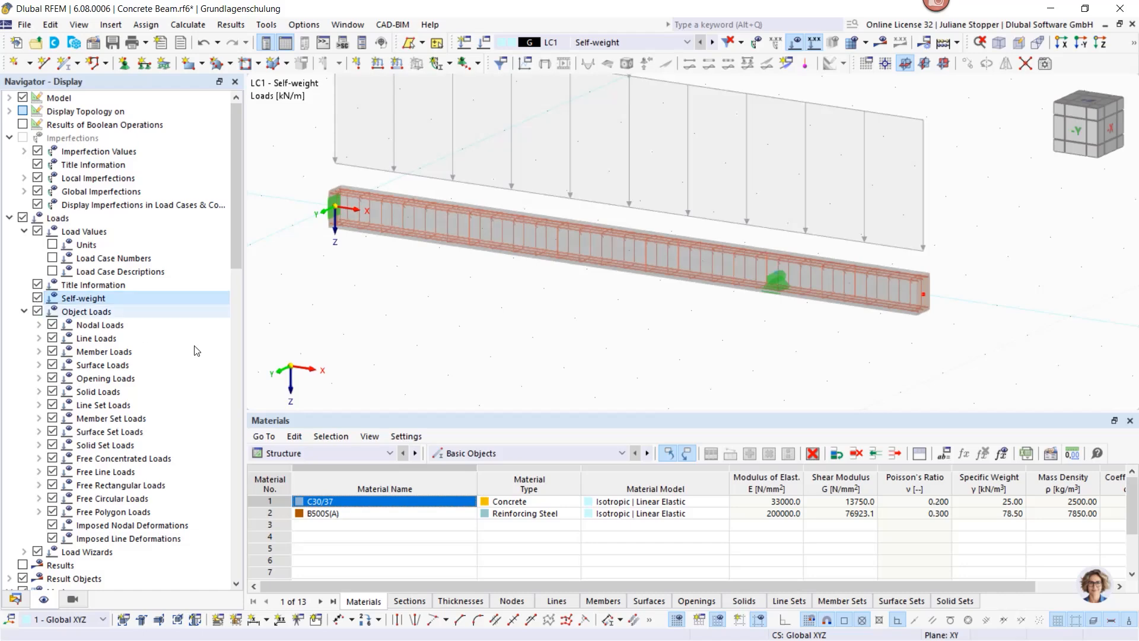
scroll(521, 362, "down", 2)
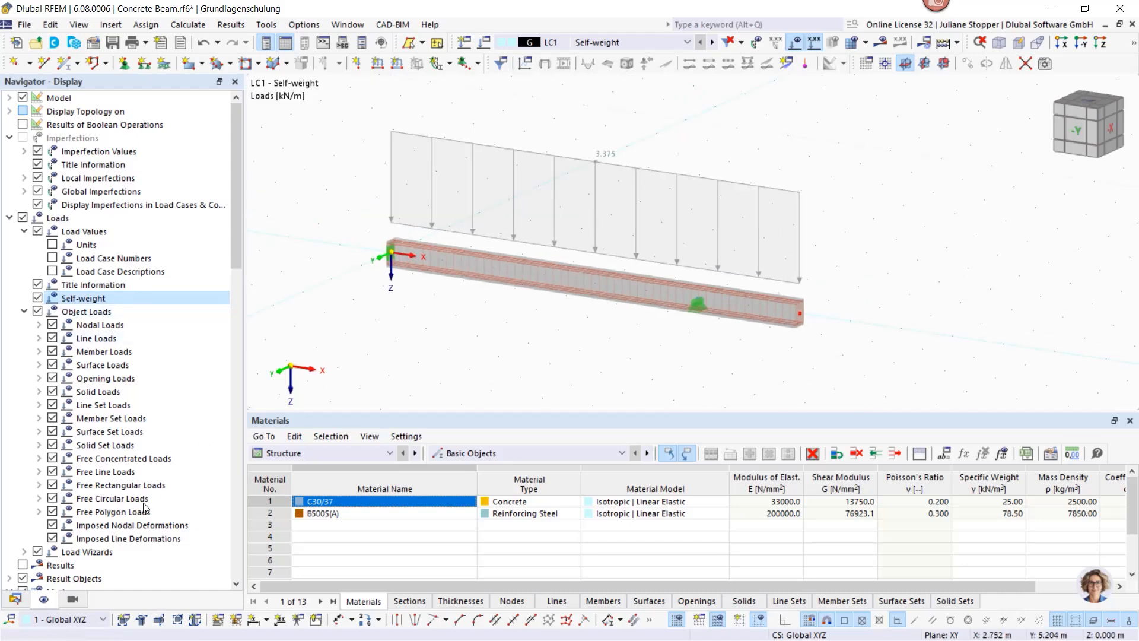
left_click(16, 598)
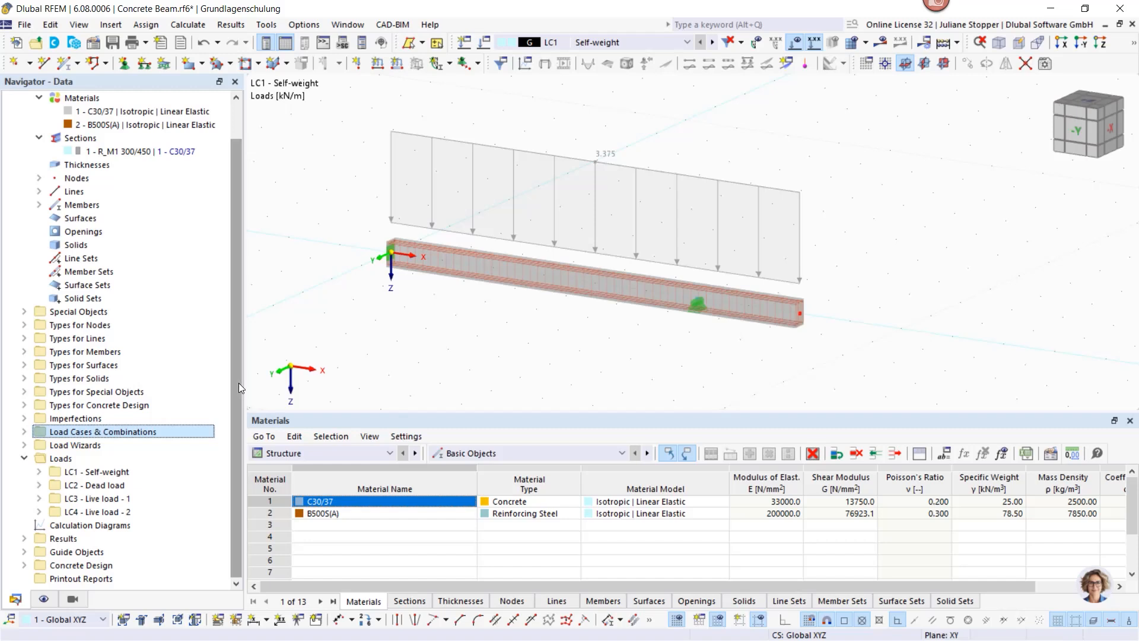
Step: Display combination CO3, then step through CO4, CO5 and CO6 to CO7 with all beam loads
left_click(614, 43)
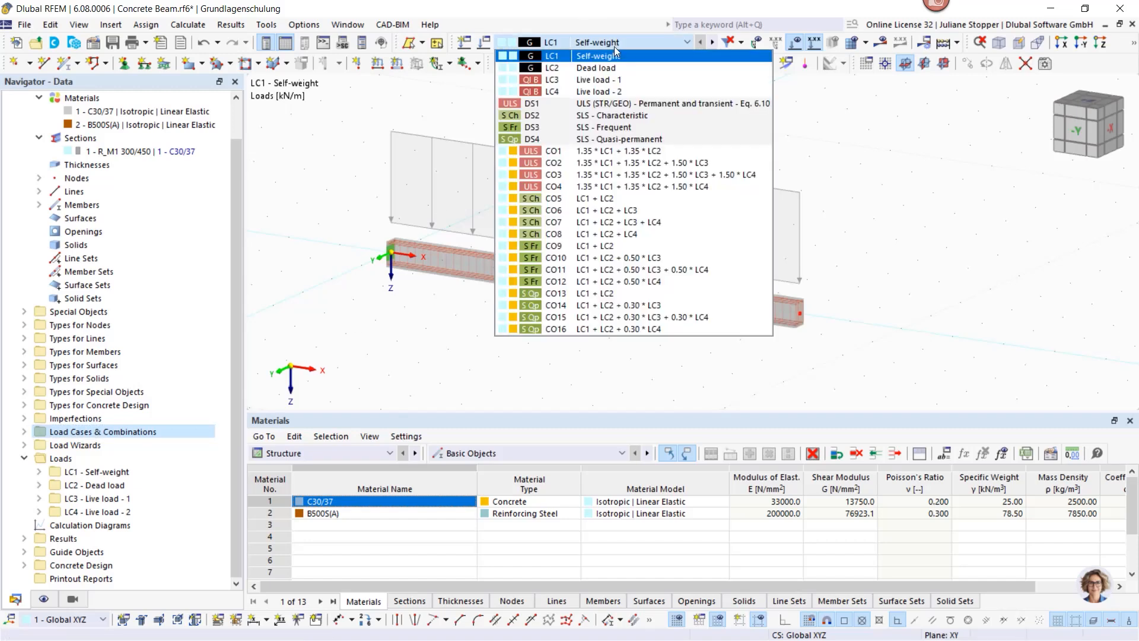
left_click(630, 176)
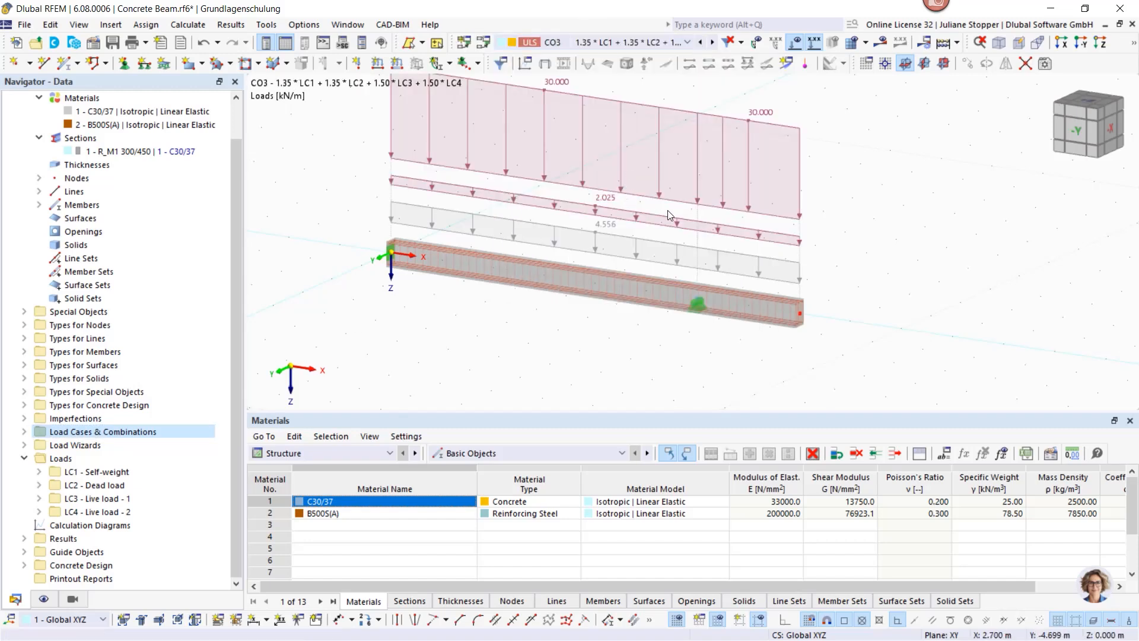
middle_click_drag(595, 212, 616, 234)
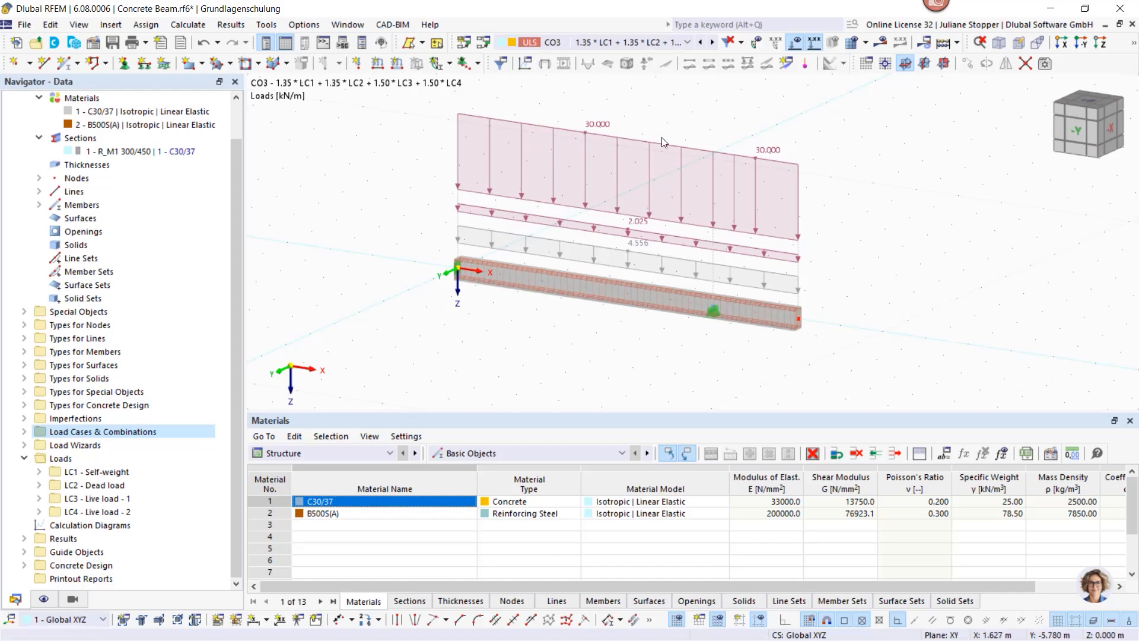
left_click(713, 42)
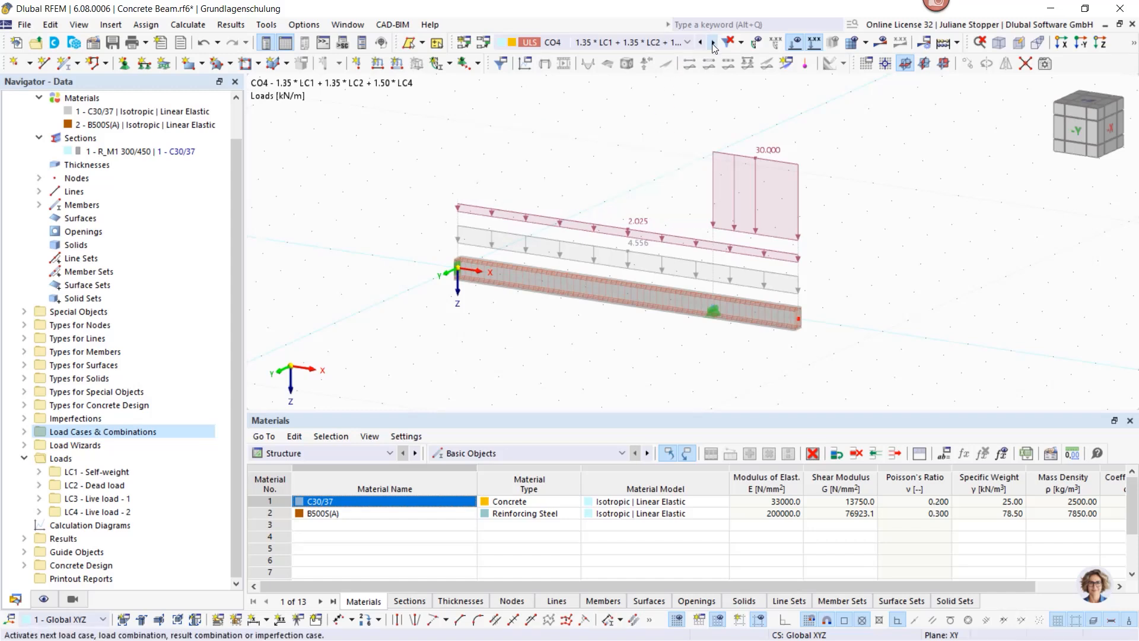
left_click(712, 43)
left_click(712, 43)
left_click(712, 43)
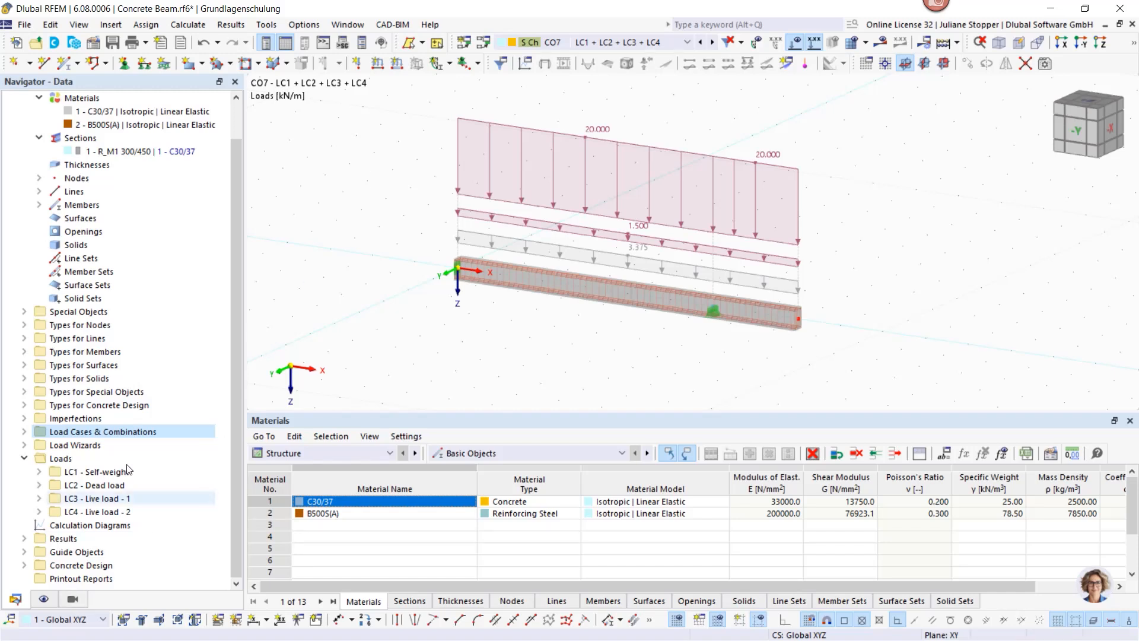
scroll(148, 431, "up", 1)
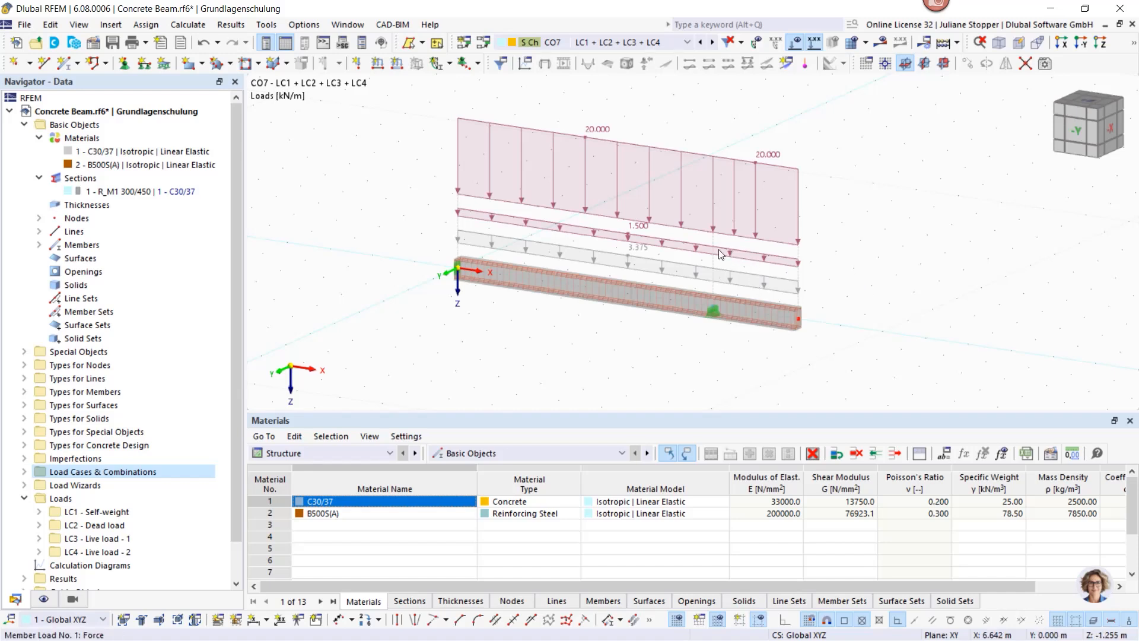
Step: Open beam member 1's properties, browse its tabs, and re-enable Design properties after switching it off
double_click(613, 290)
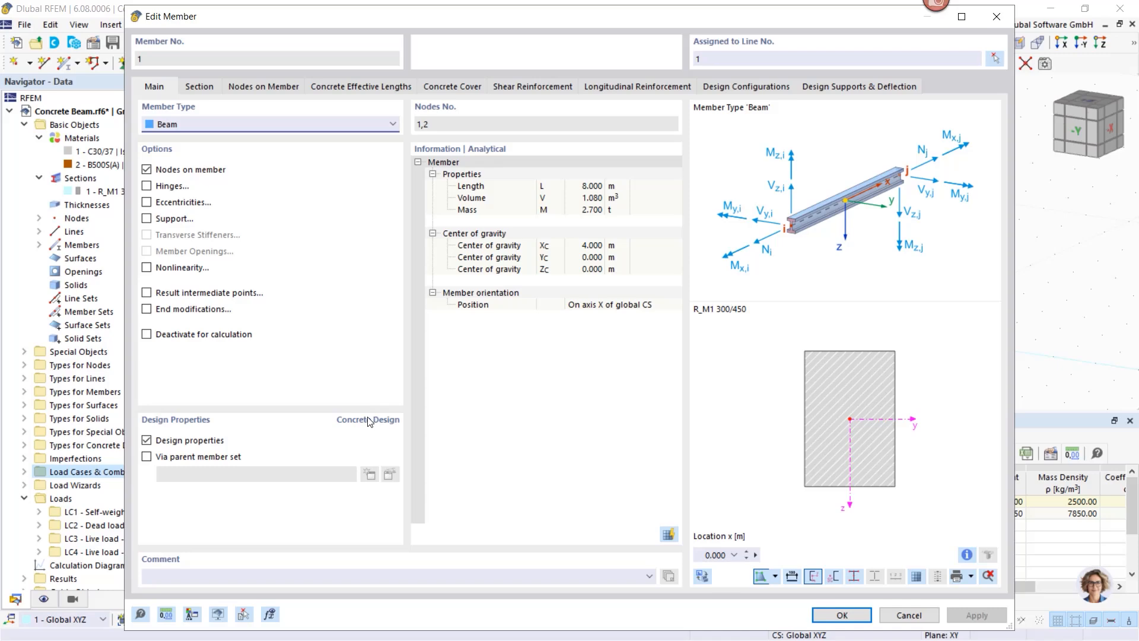
left_click(200, 87)
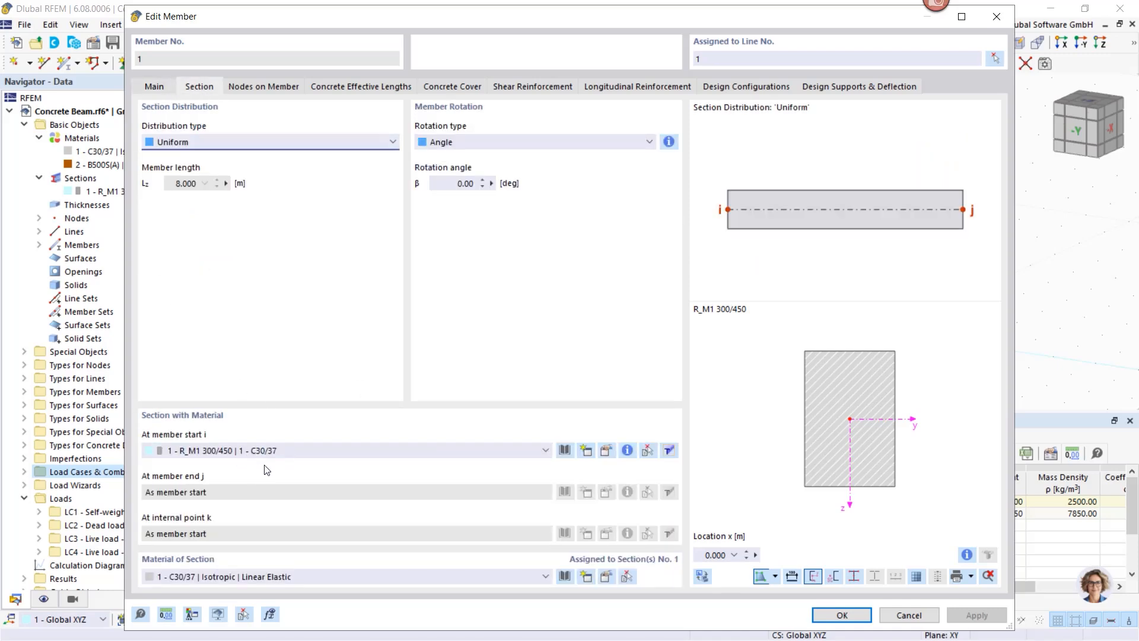
left_click(153, 86)
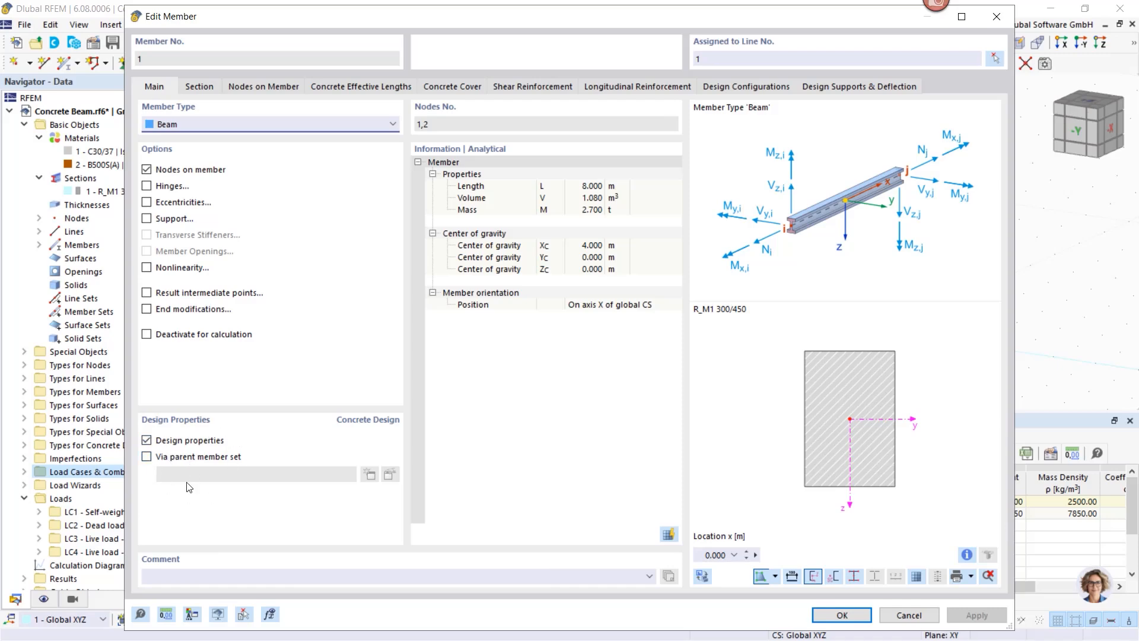
left_click(147, 440)
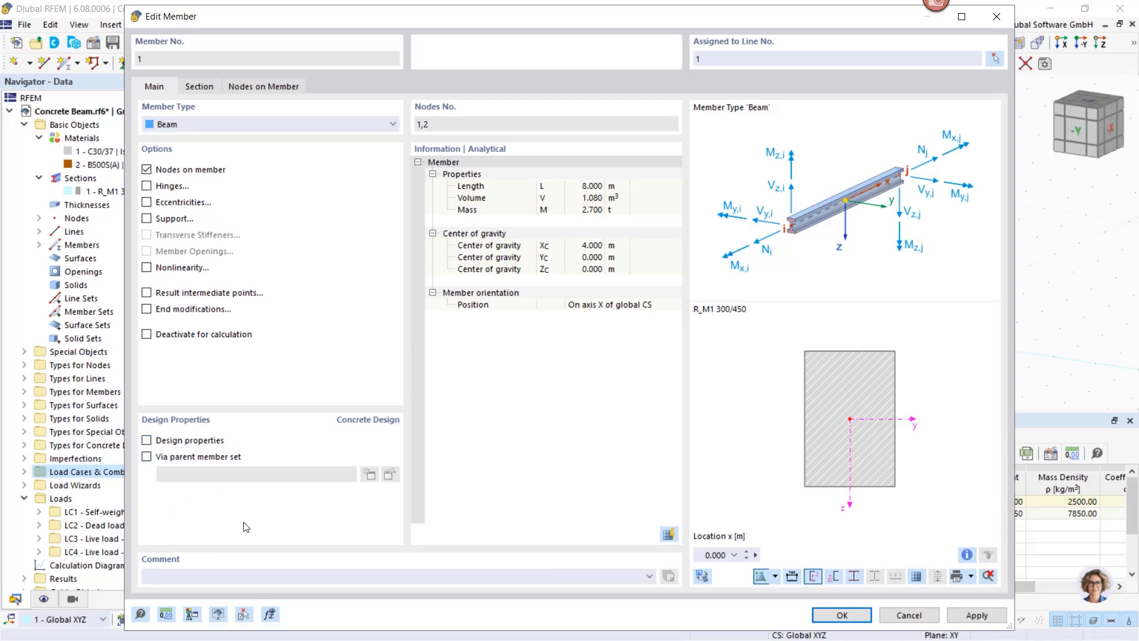
left_click(296, 205)
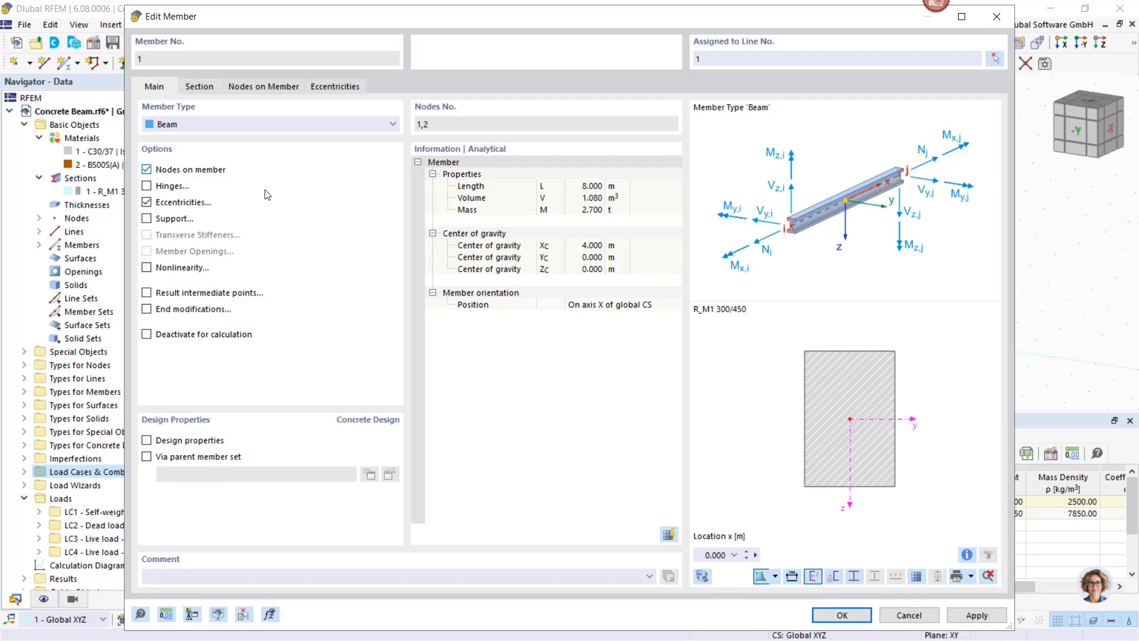
left_click(148, 202)
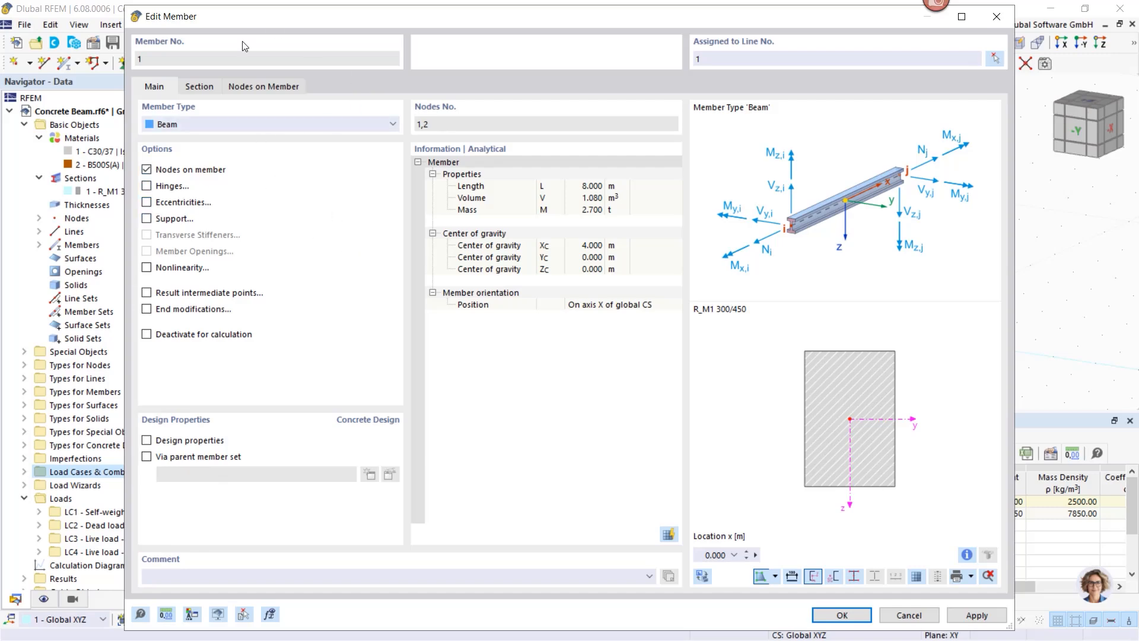
left_click(202, 86)
left_click(259, 89)
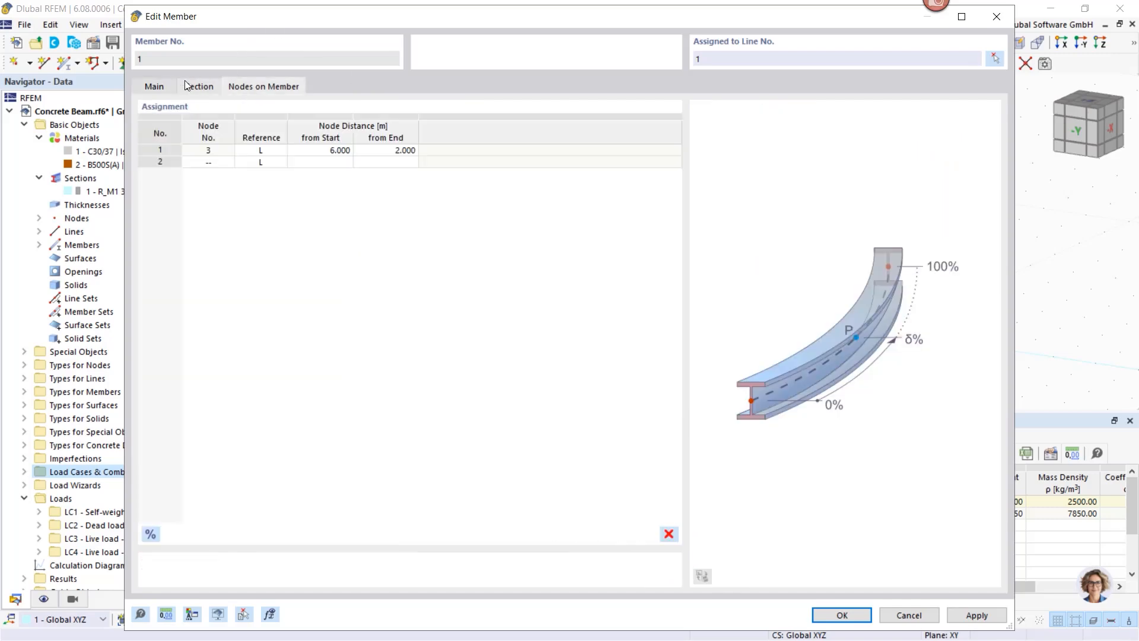
left_click(171, 90)
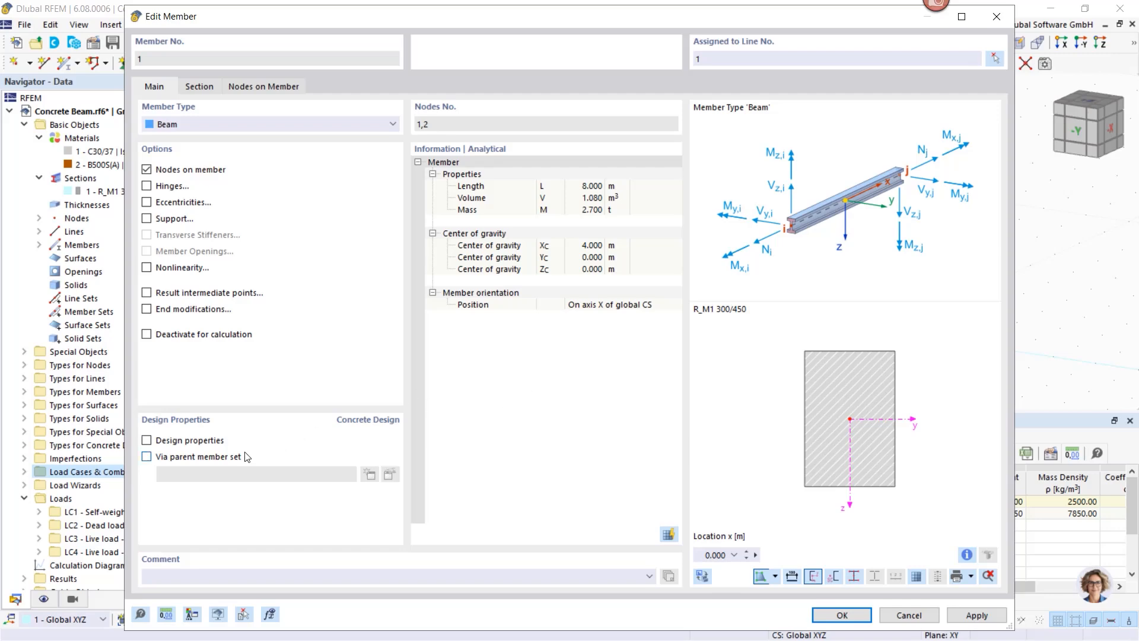
left_click(146, 441)
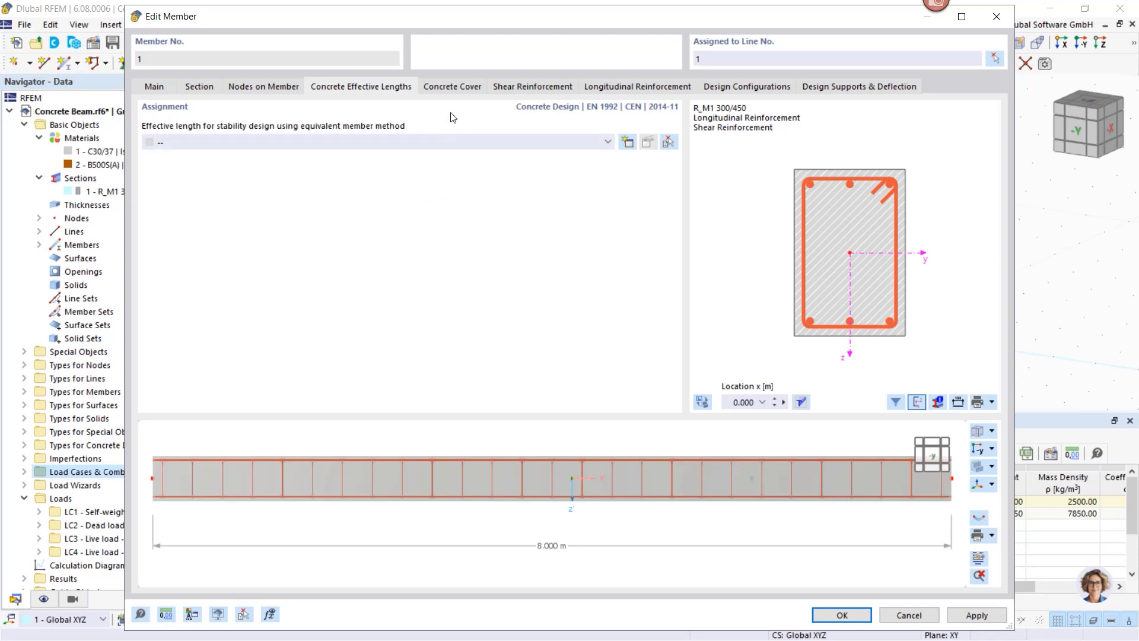
Step: Review member 1's concrete durability 1 - XC1 (dry or permanently wet) with its cover options
left_click(454, 89)
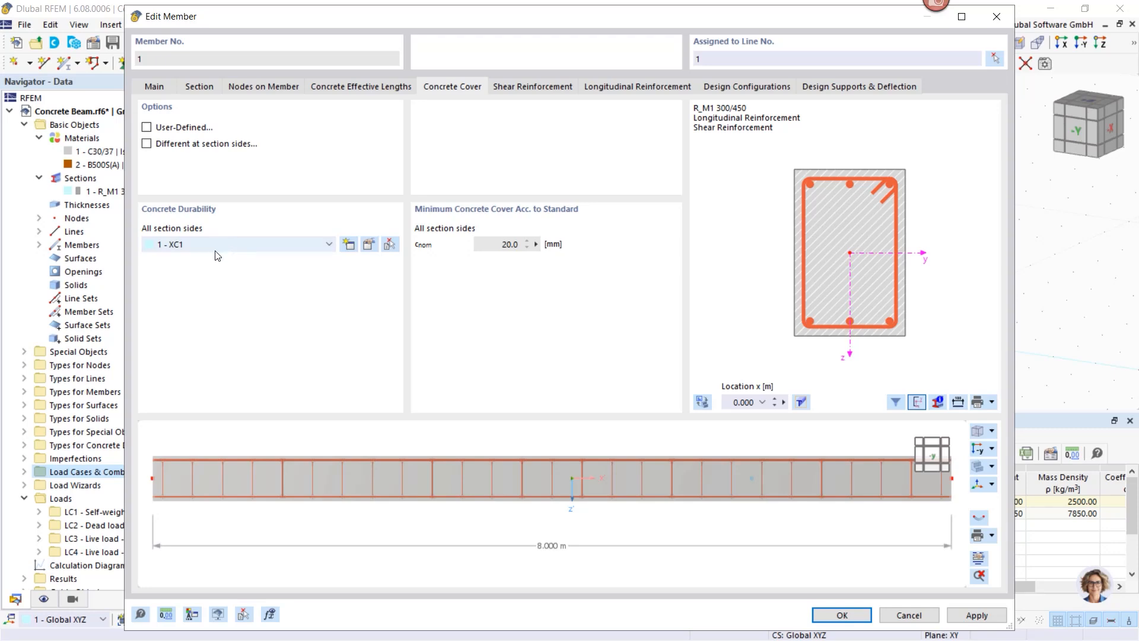
left_click(371, 244)
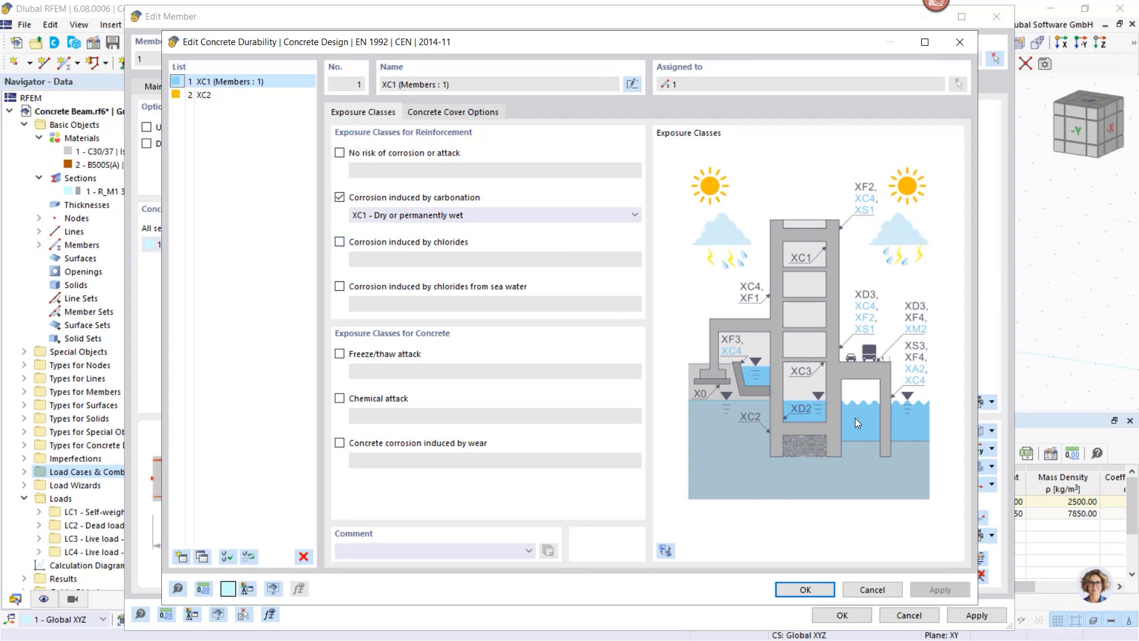
left_click(464, 213)
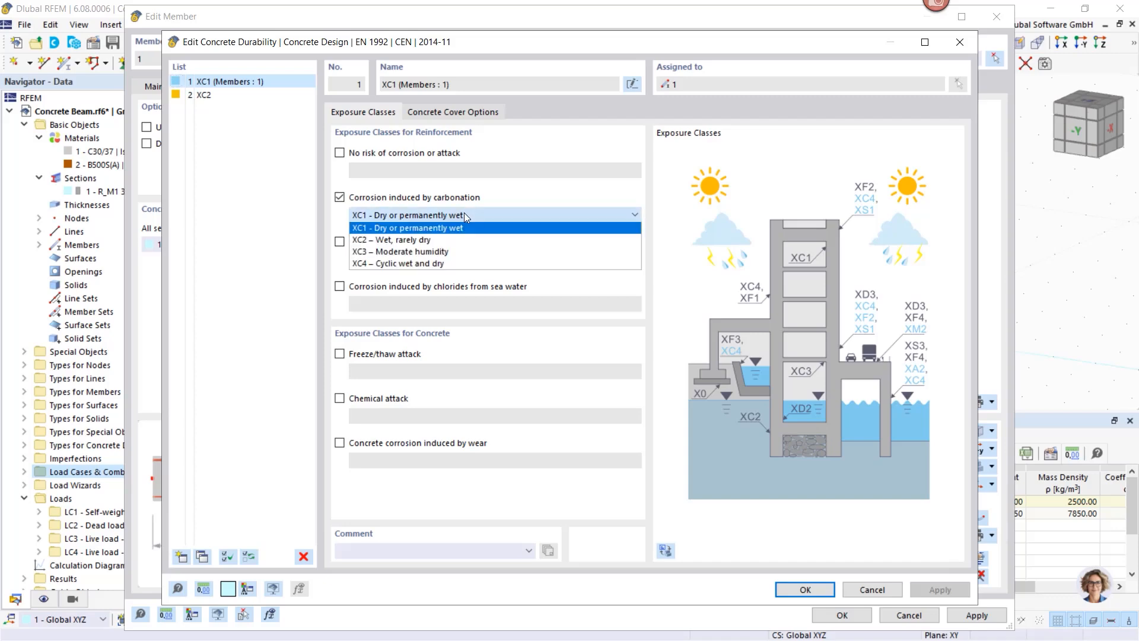
left_click(463, 214)
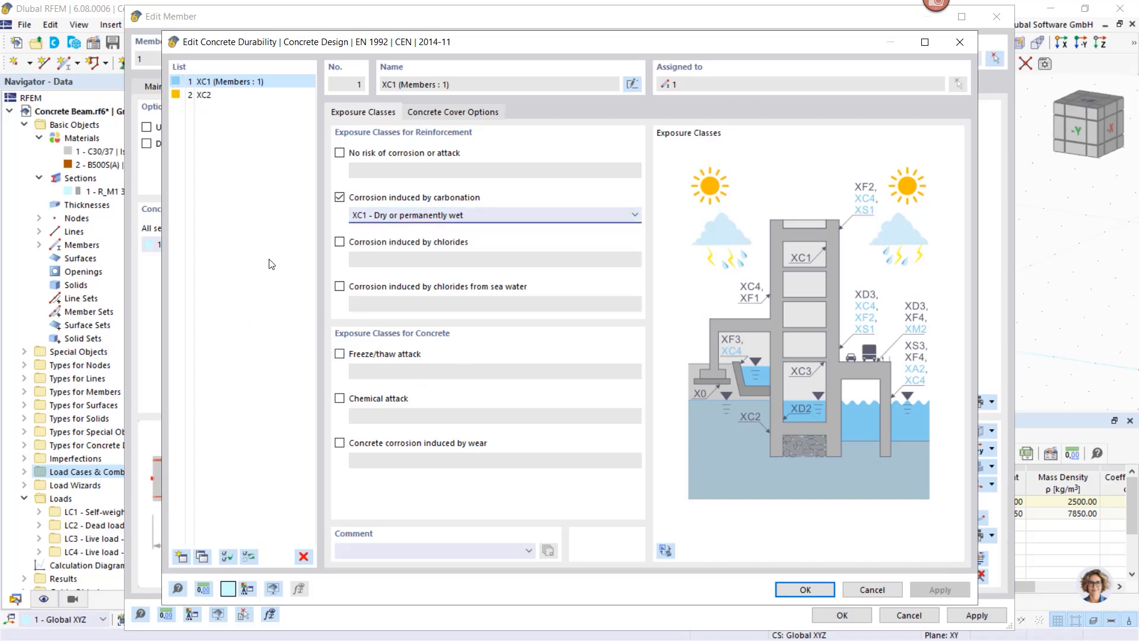
left_click(428, 113)
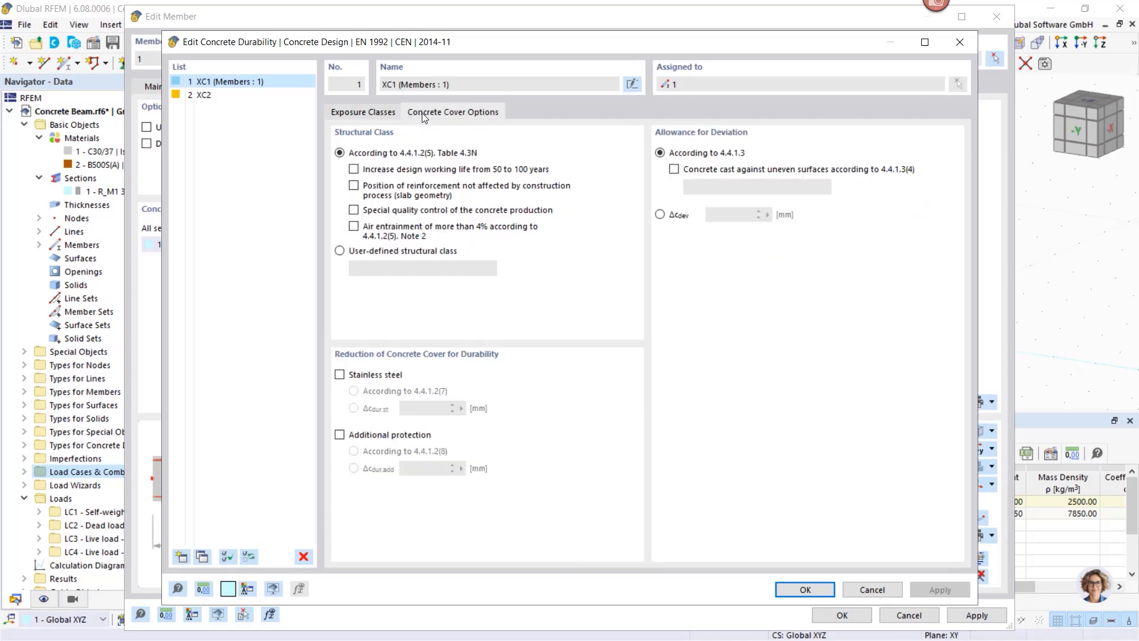
left_click(364, 112)
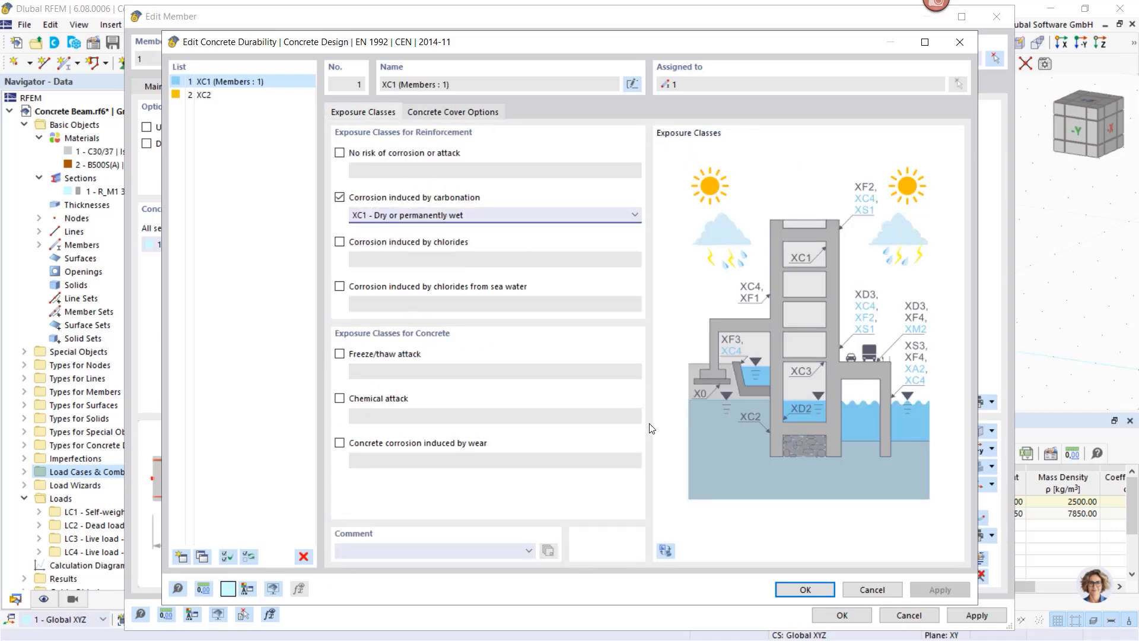
left_click(872, 589)
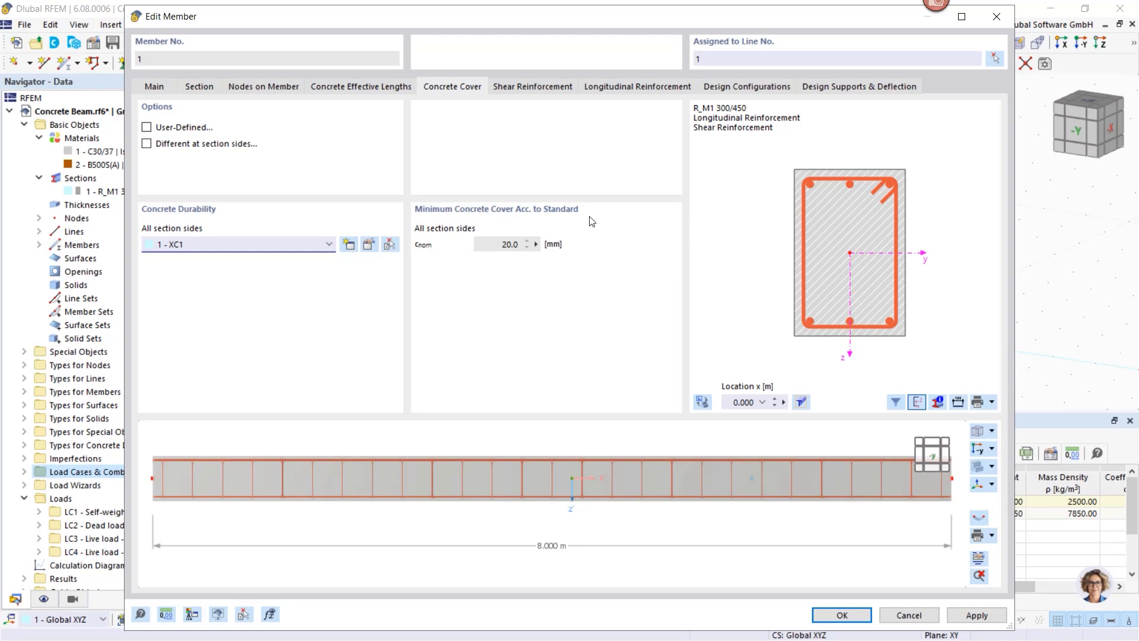
Step: Keep the standard concrete cover and view the 27 Ø10.0 stirrups at 0.300 m
left_click(147, 128)
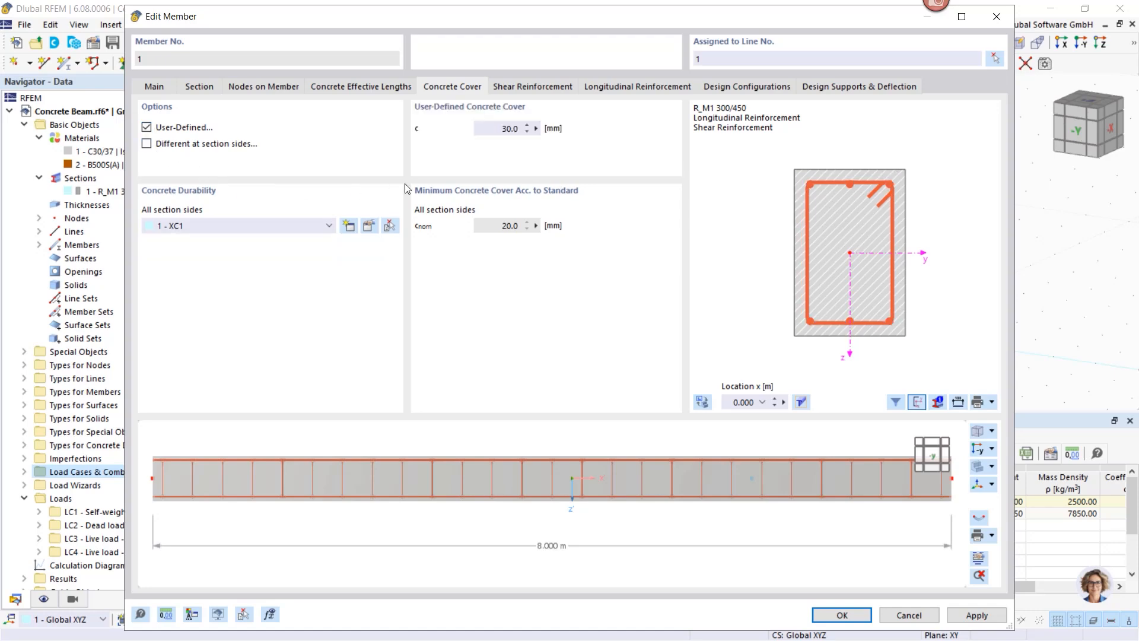
left_click(147, 144)
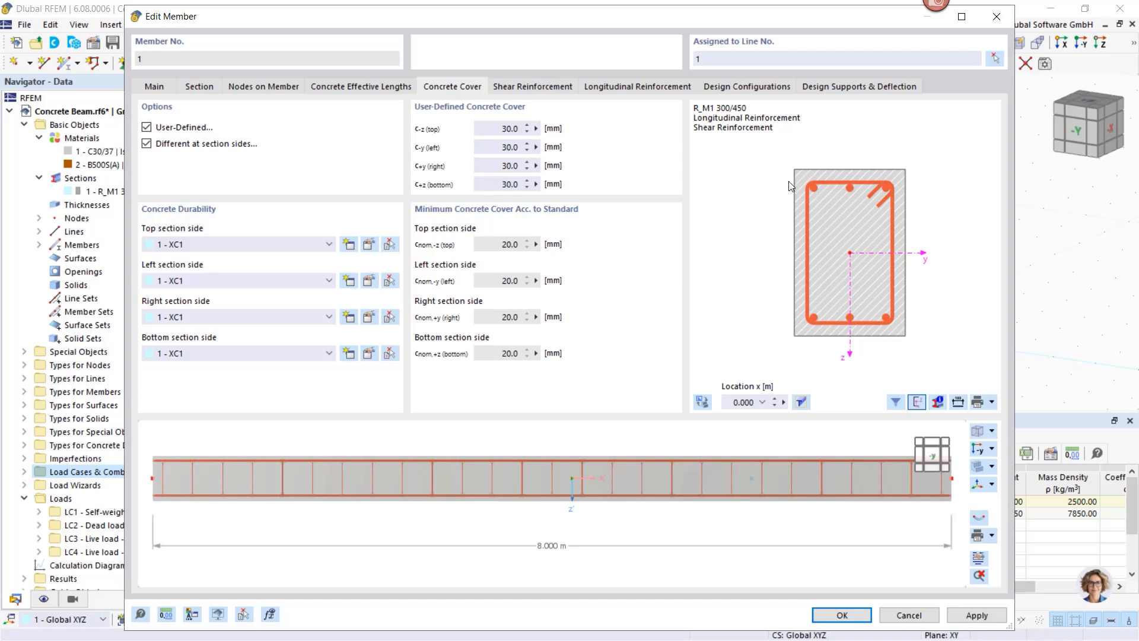
left_click(147, 143)
left_click(147, 127)
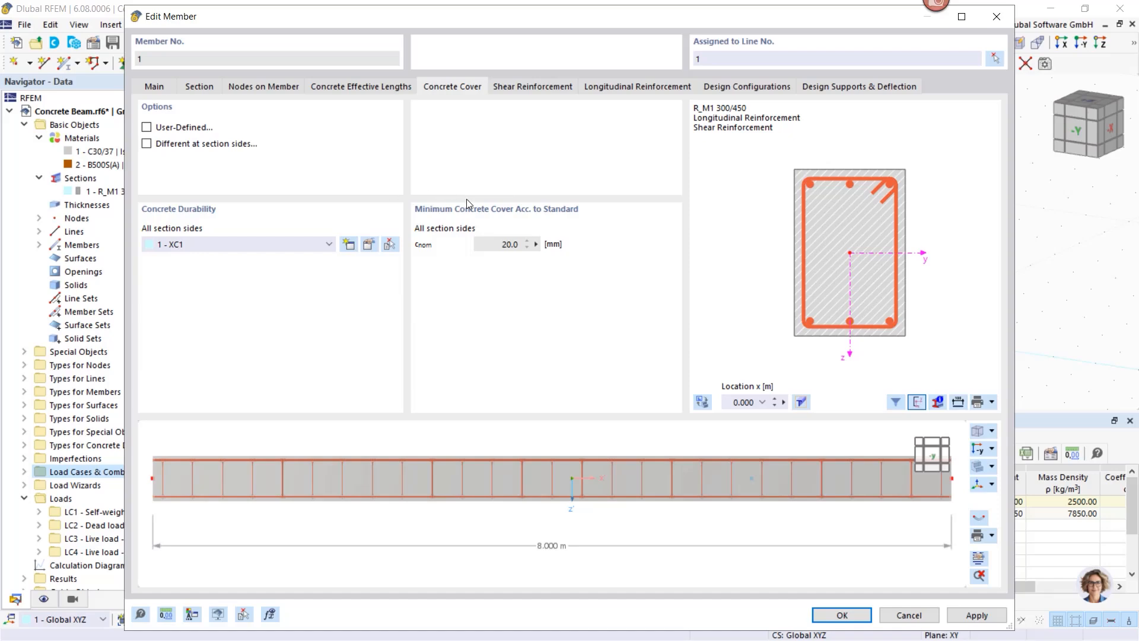
left_click(532, 88)
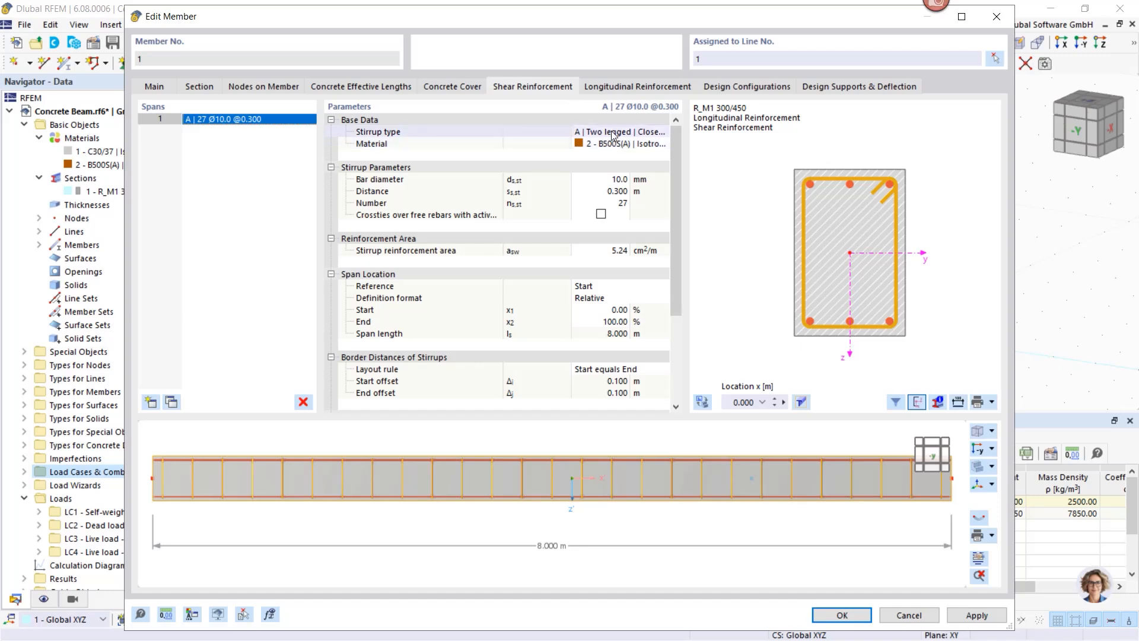
Step: Keep two-legged closed stirrups with 135° hooks in B500S(A) material
left_click_drag(572, 131, 530, 130)
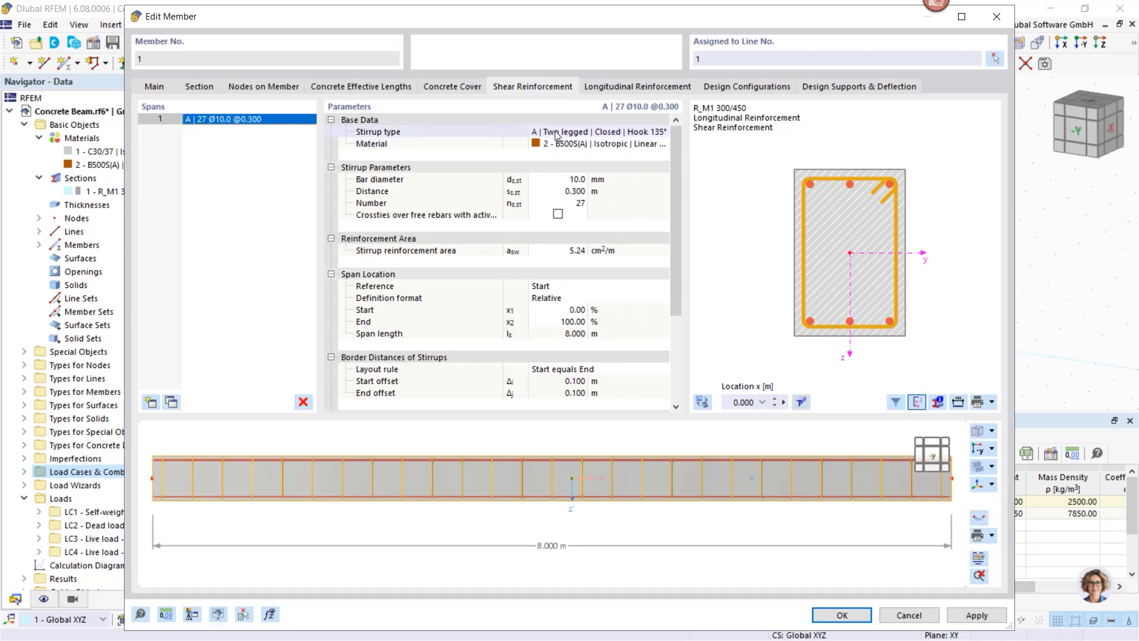
left_click(588, 134)
left_click(663, 132)
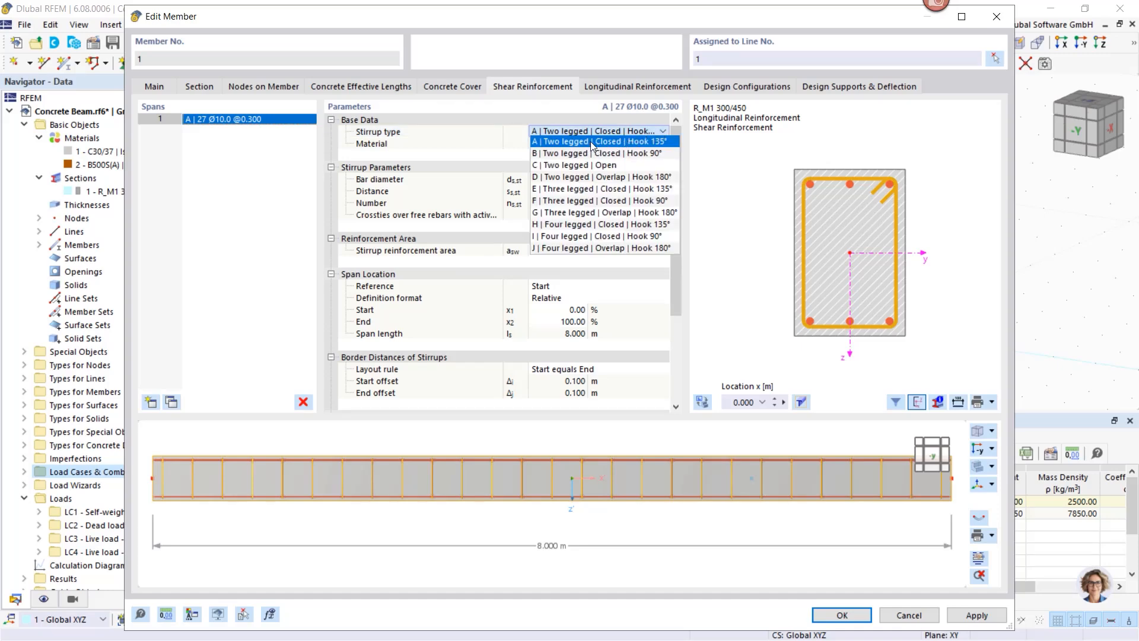
left_click(593, 200)
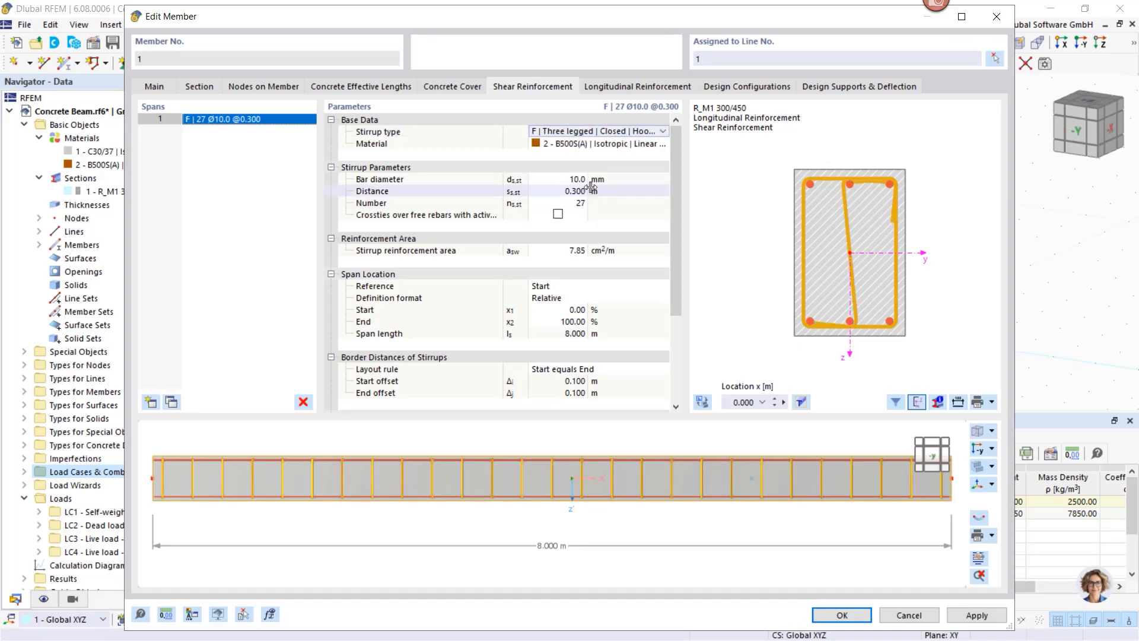
left_click(609, 133)
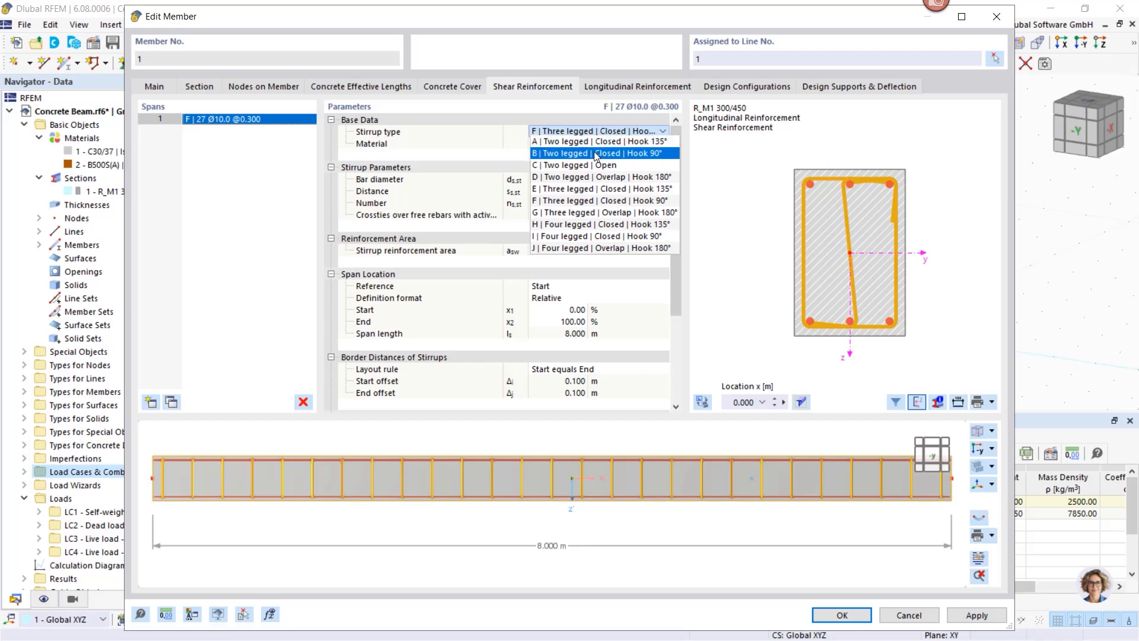
left_click(599, 142)
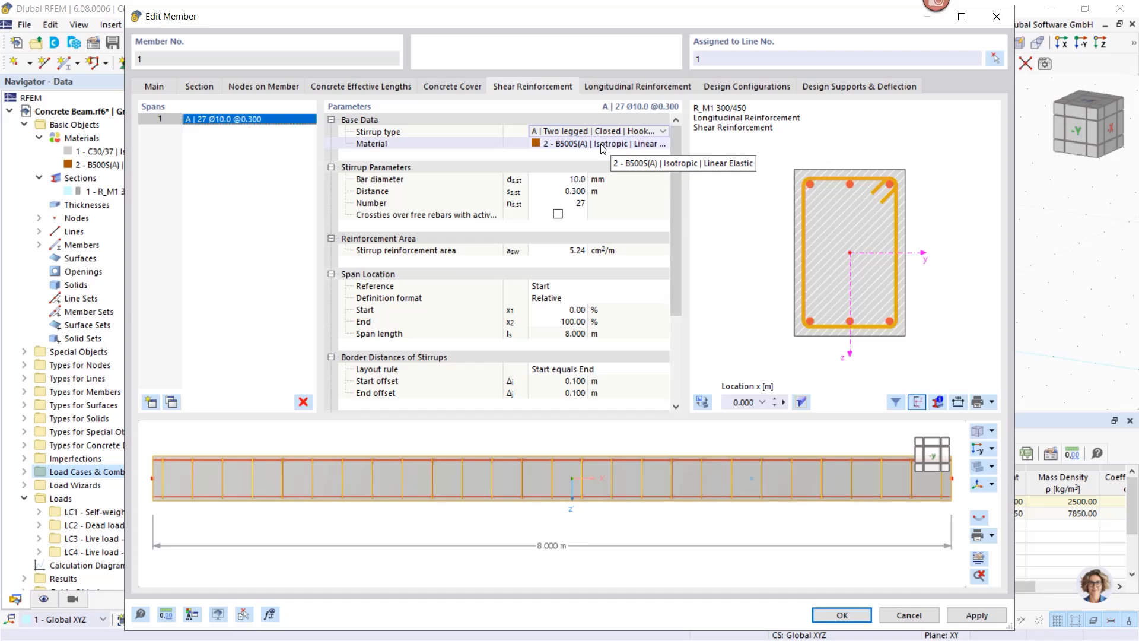
left_click(602, 145)
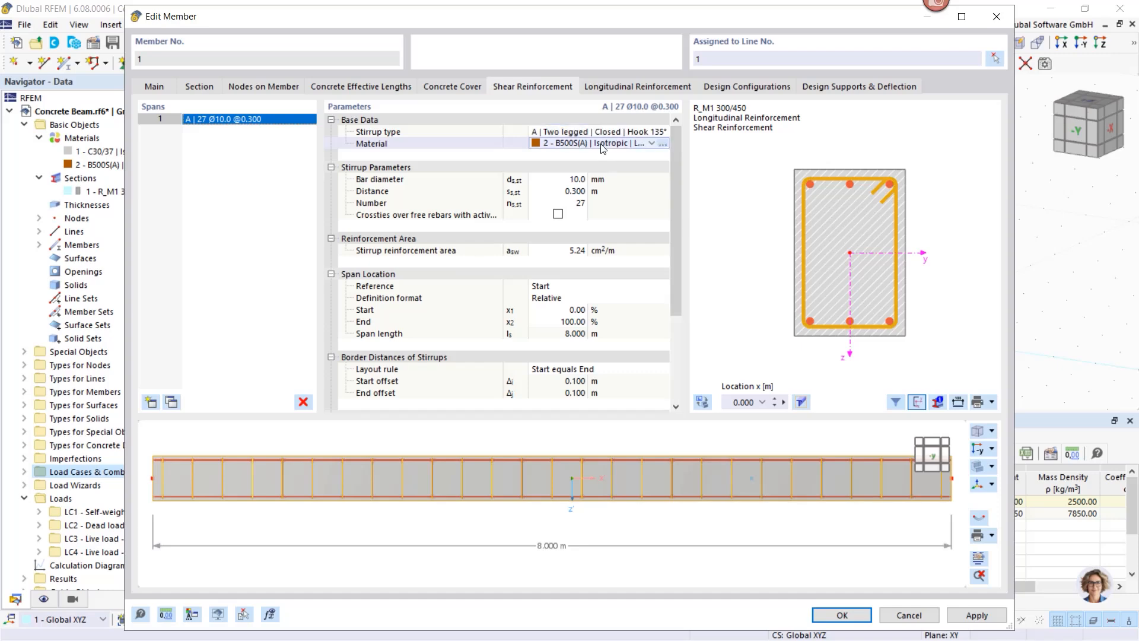
left_click(652, 143)
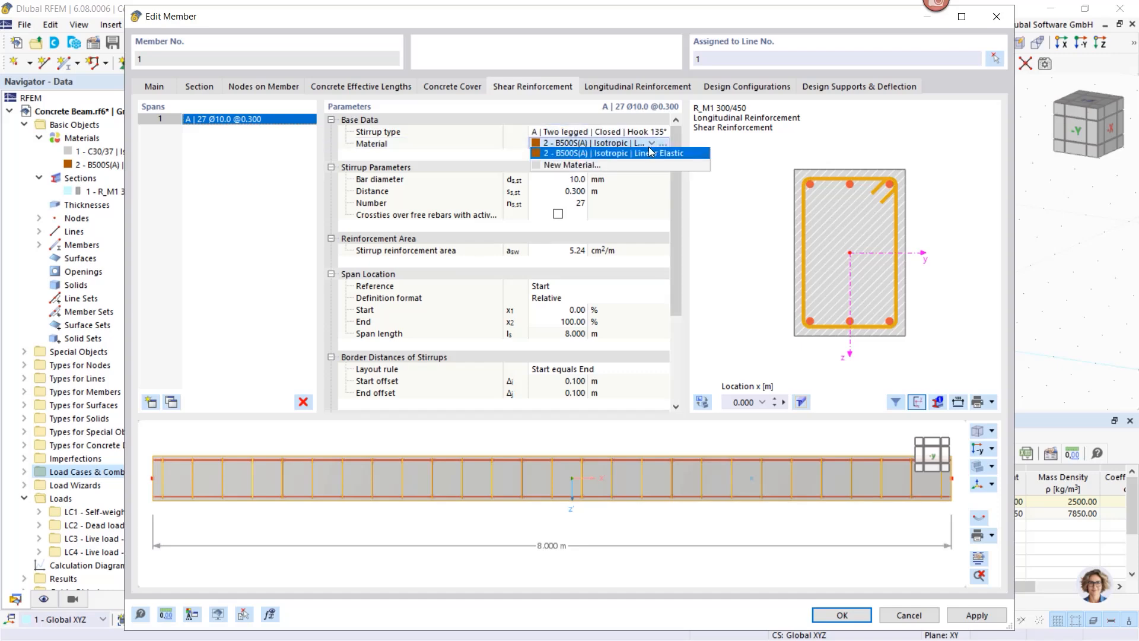
left_click(540, 156)
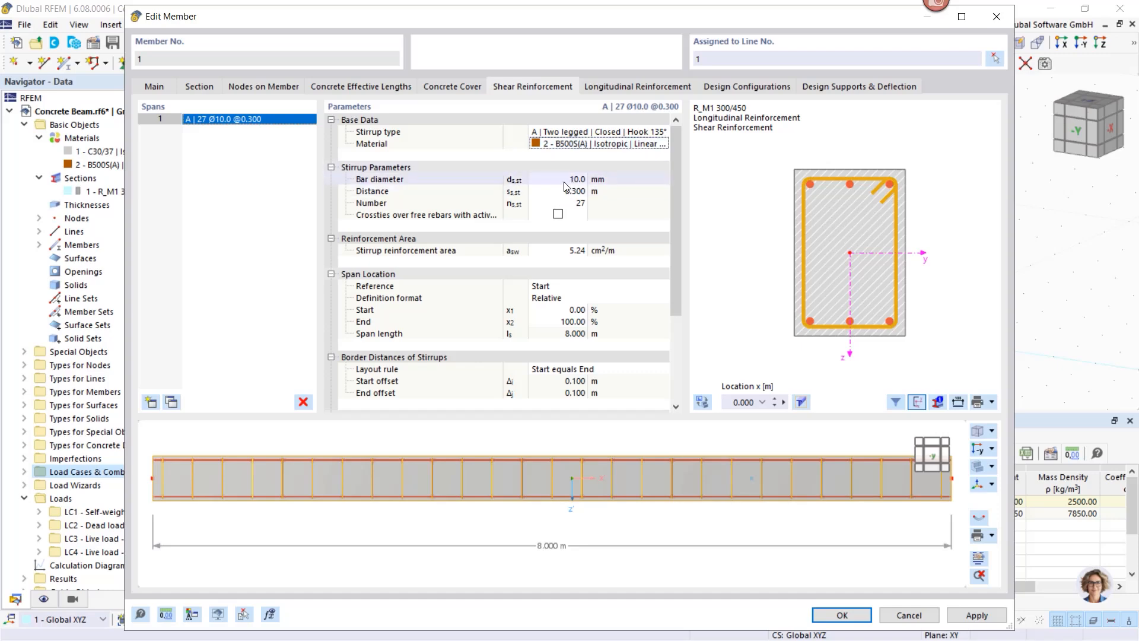
Step: Set the stirrup diameter to 8 mm and keep only one full-length stirrup span
left_click(569, 180)
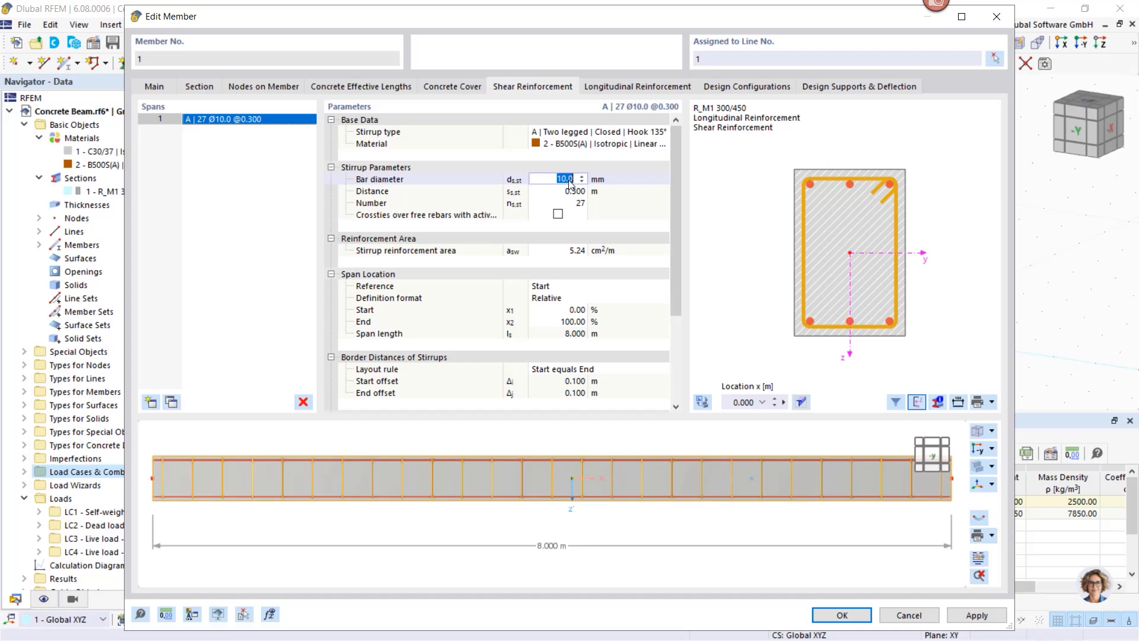
type("8")
key("Return")
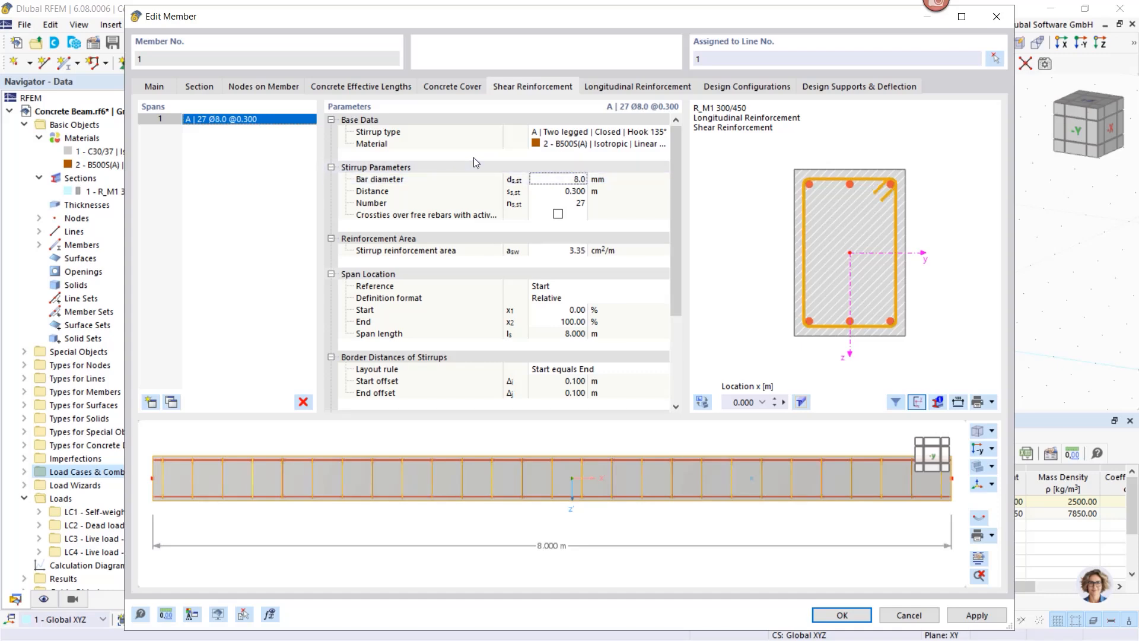
left_click(151, 402)
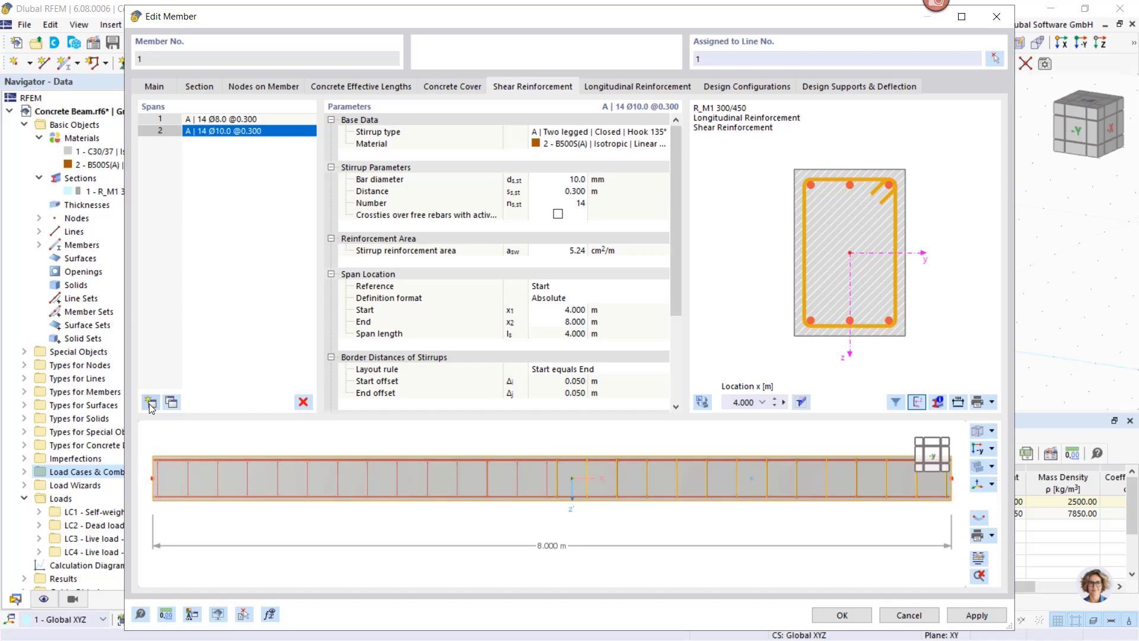
left_click(151, 403)
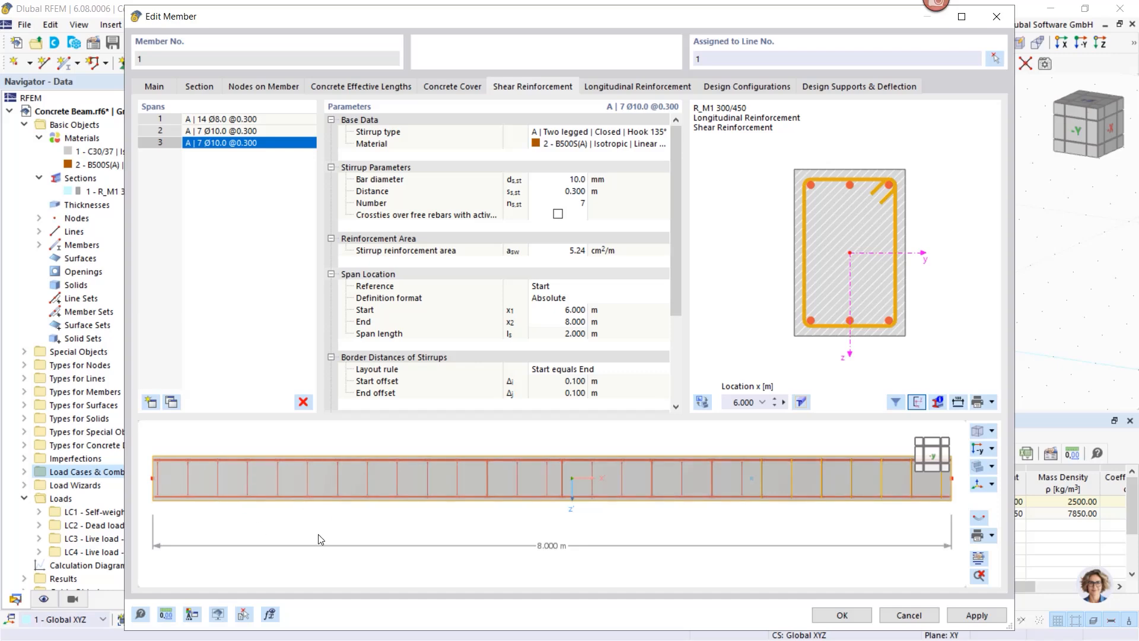
left_click(303, 402)
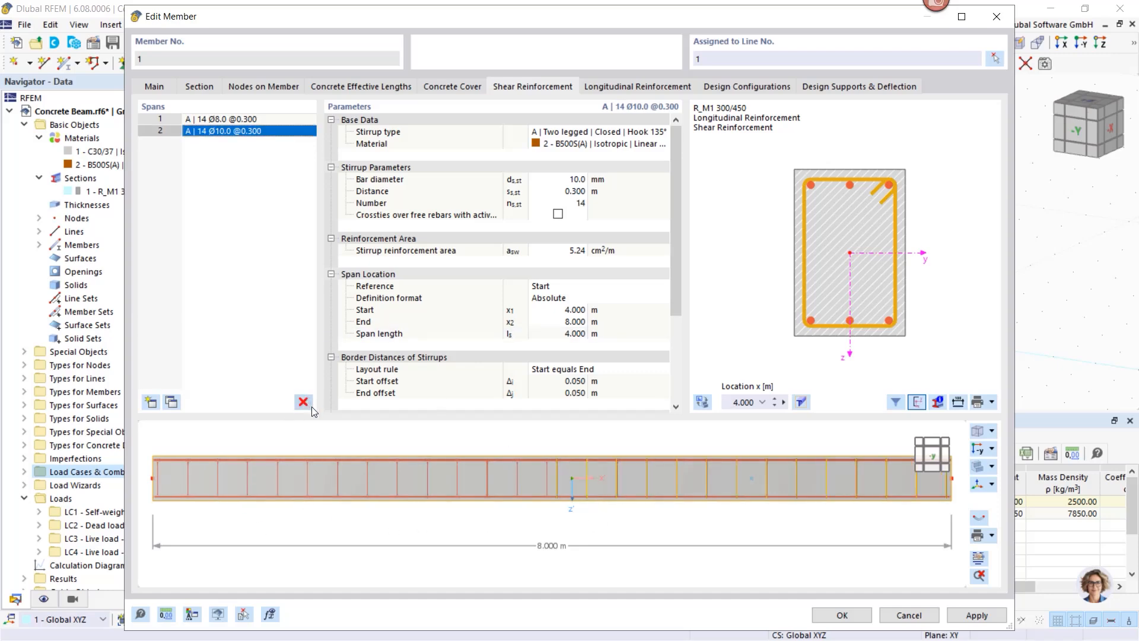
left_click(303, 402)
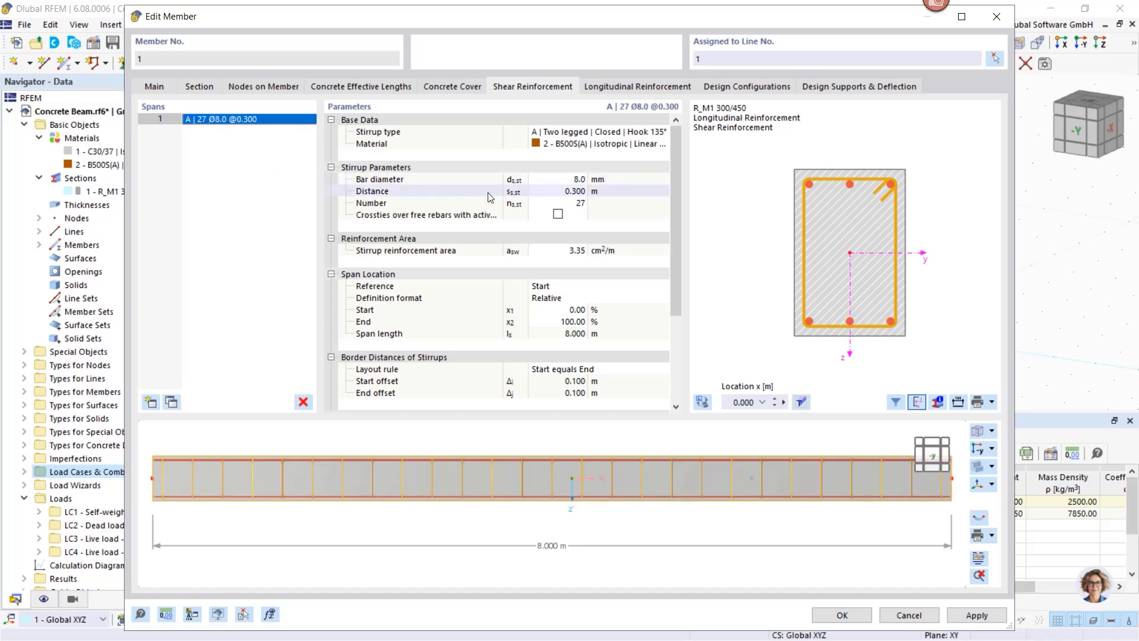
Step: Set the longitudinal rebar to B | Unsymmetrical with 14 mm top bars and apply it
left_click(621, 89)
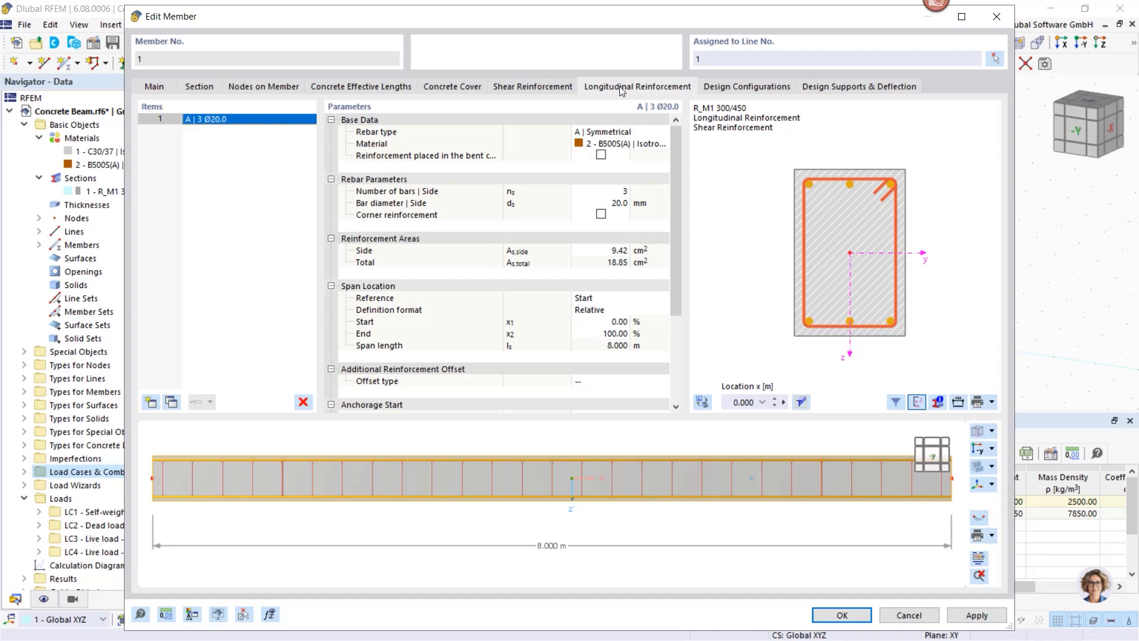
left_click(651, 135)
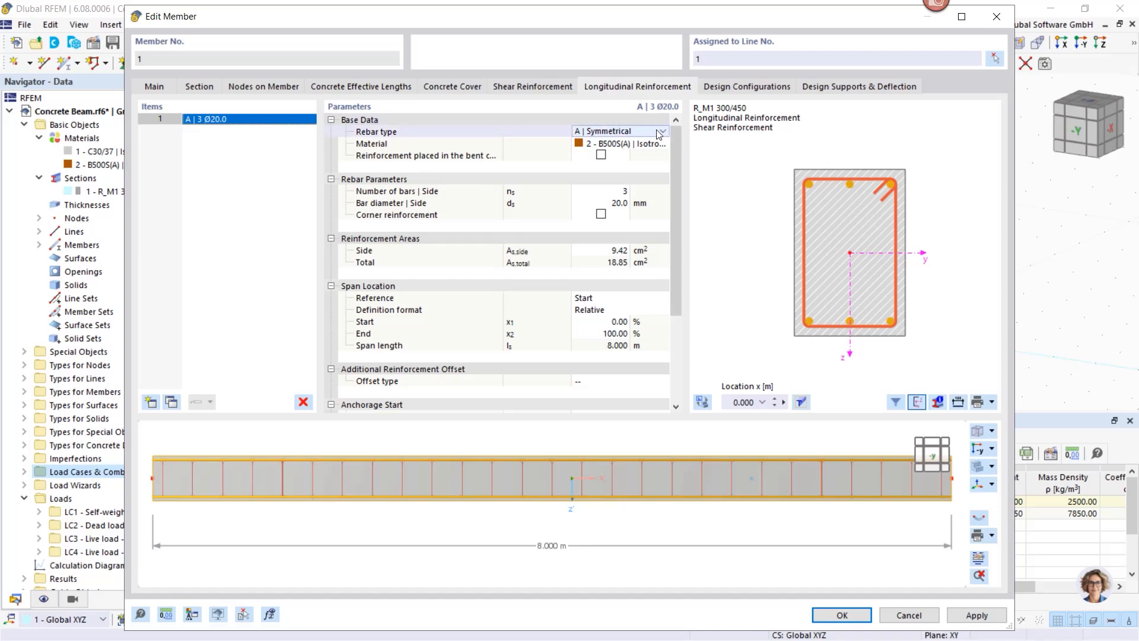
left_click(663, 133)
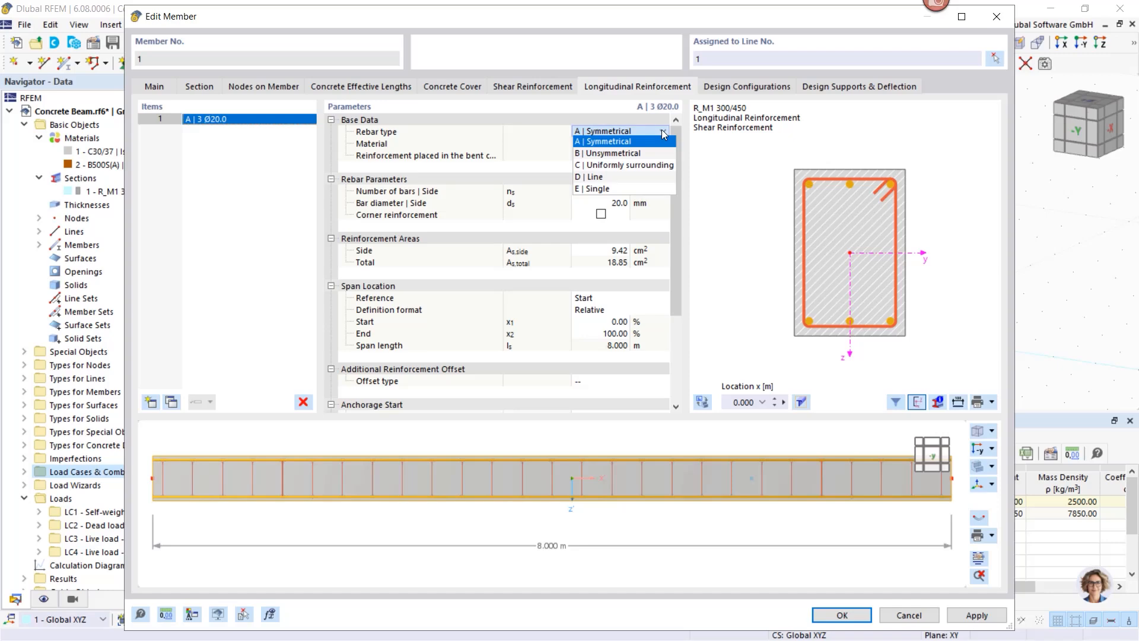
left_click(635, 154)
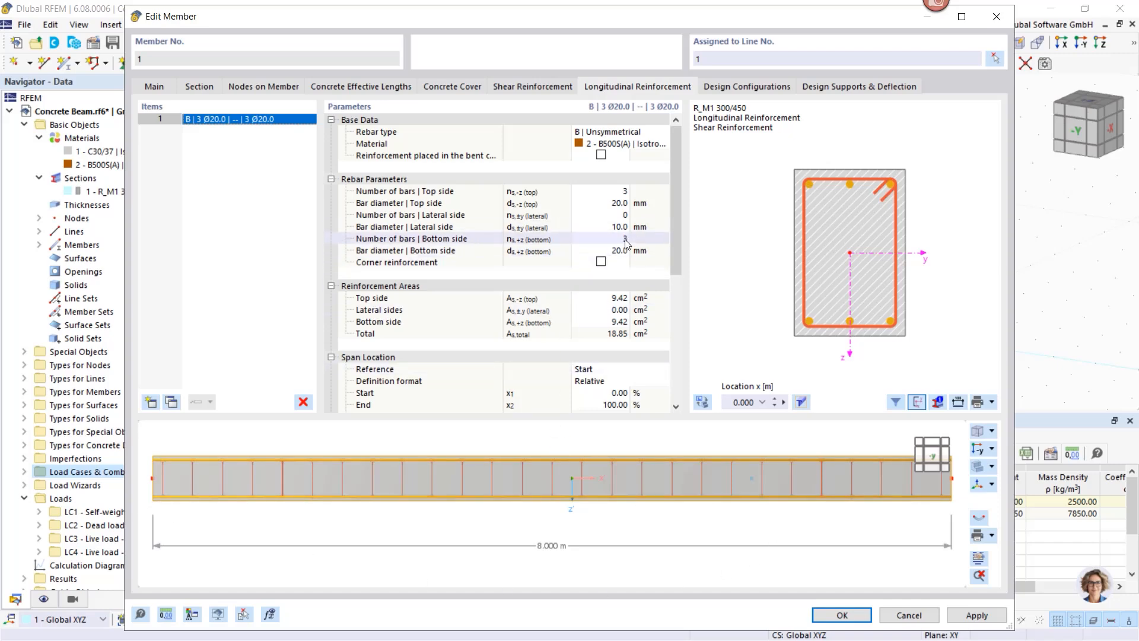
left_click(618, 204)
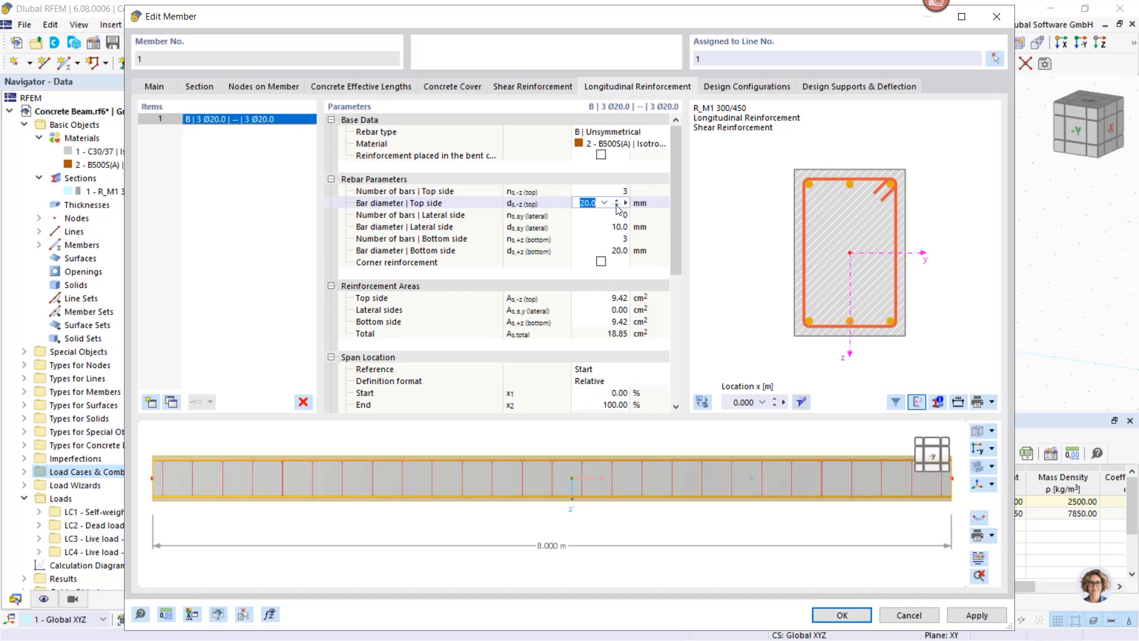
left_click(604, 203)
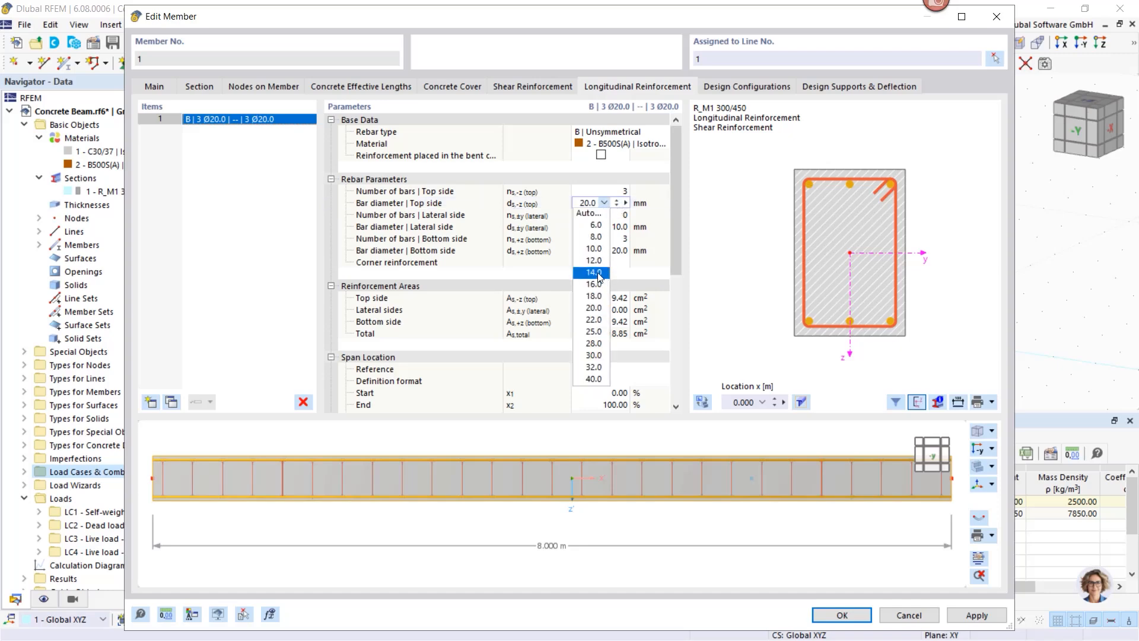
left_click(594, 272)
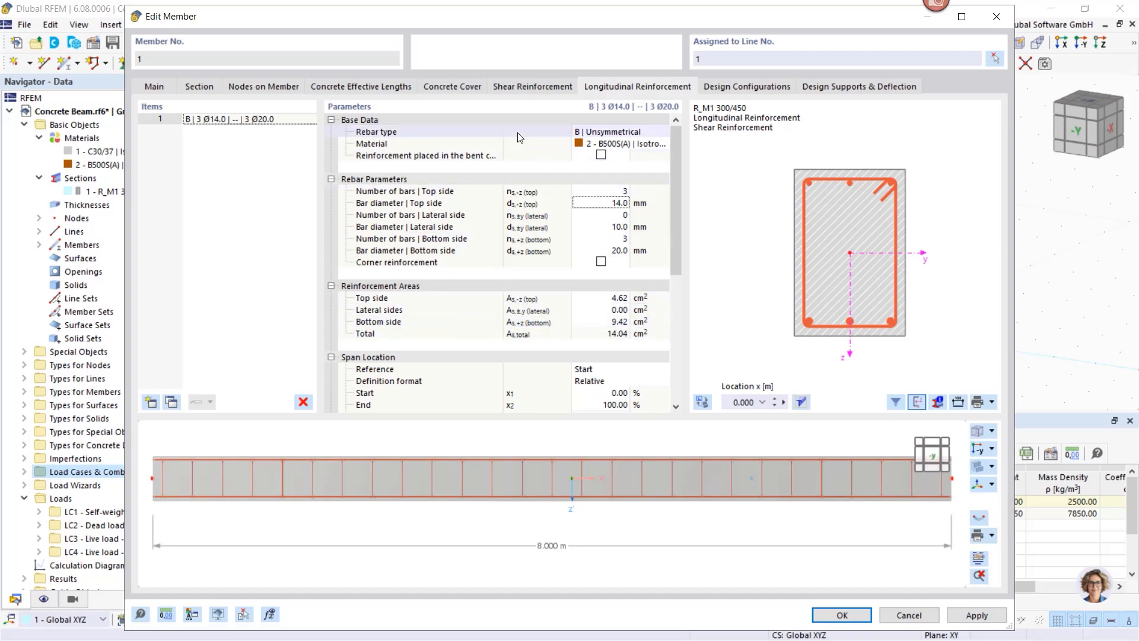
left_click(522, 85)
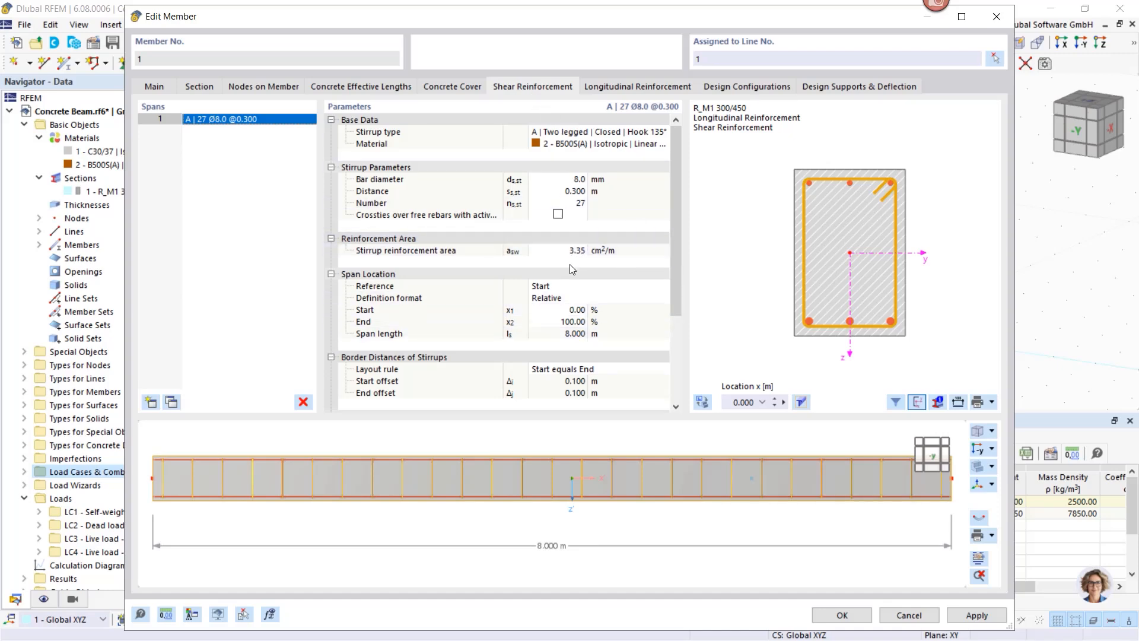
left_click(603, 87)
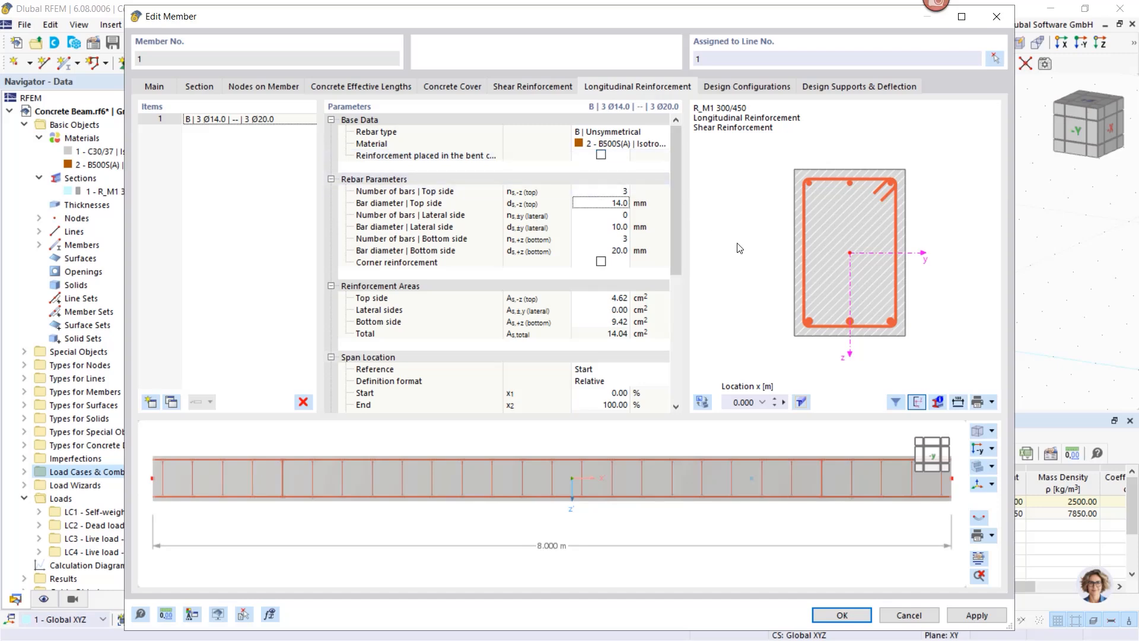
left_click(975, 615)
Step: Uncheck Design of shear joint in the Default ultimate configuration and confirm it
left_click(738, 85)
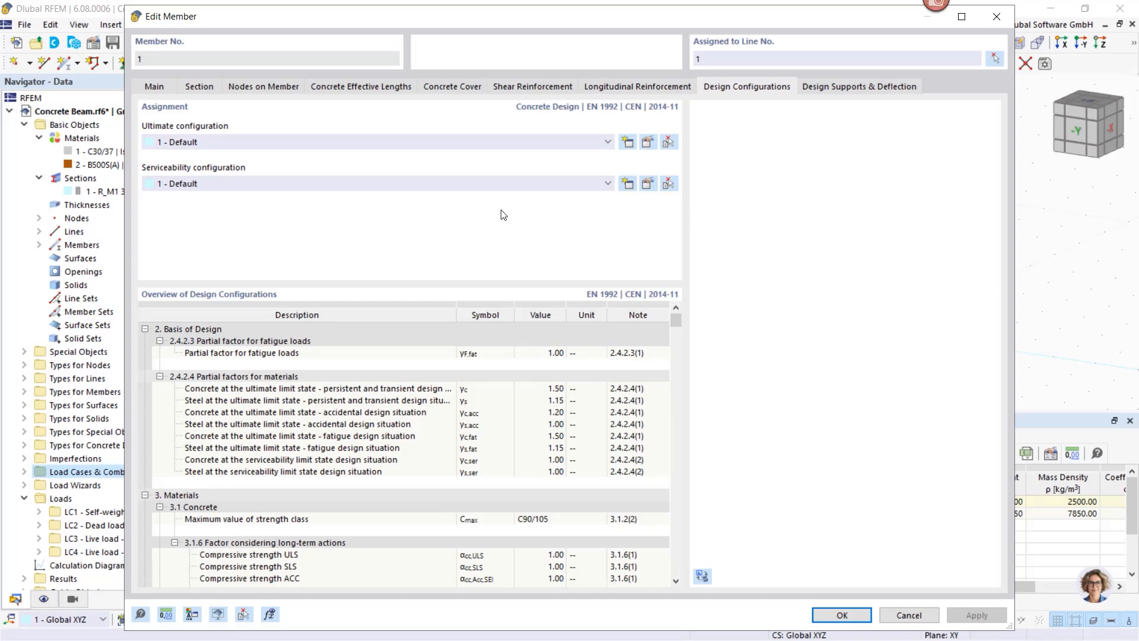
left_click(646, 143)
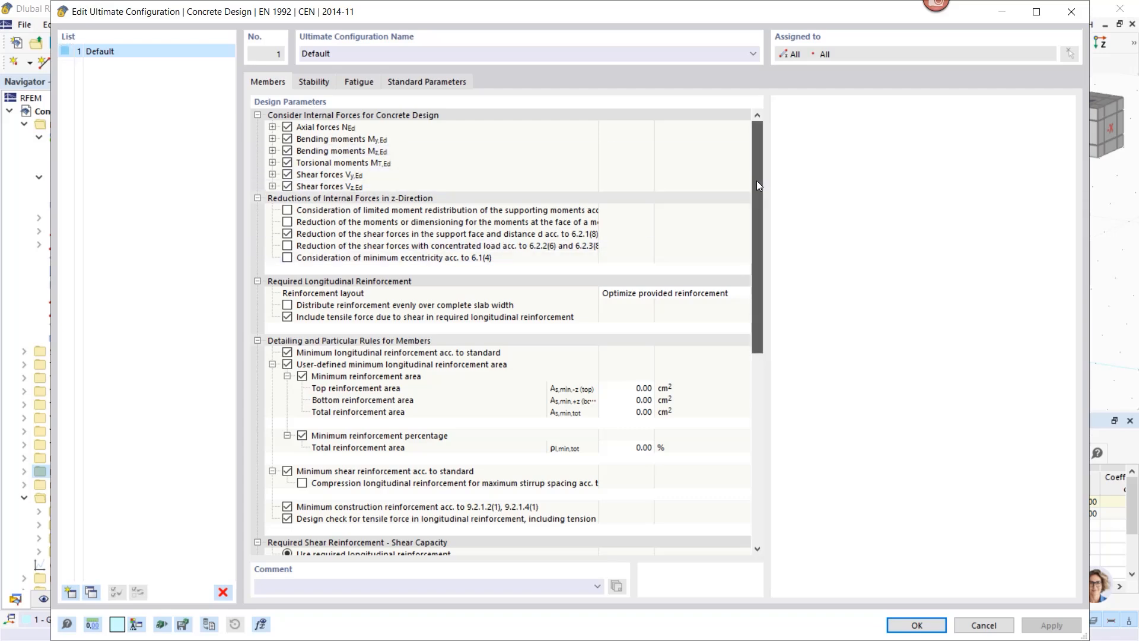
left_click_drag(756, 180, 764, 227)
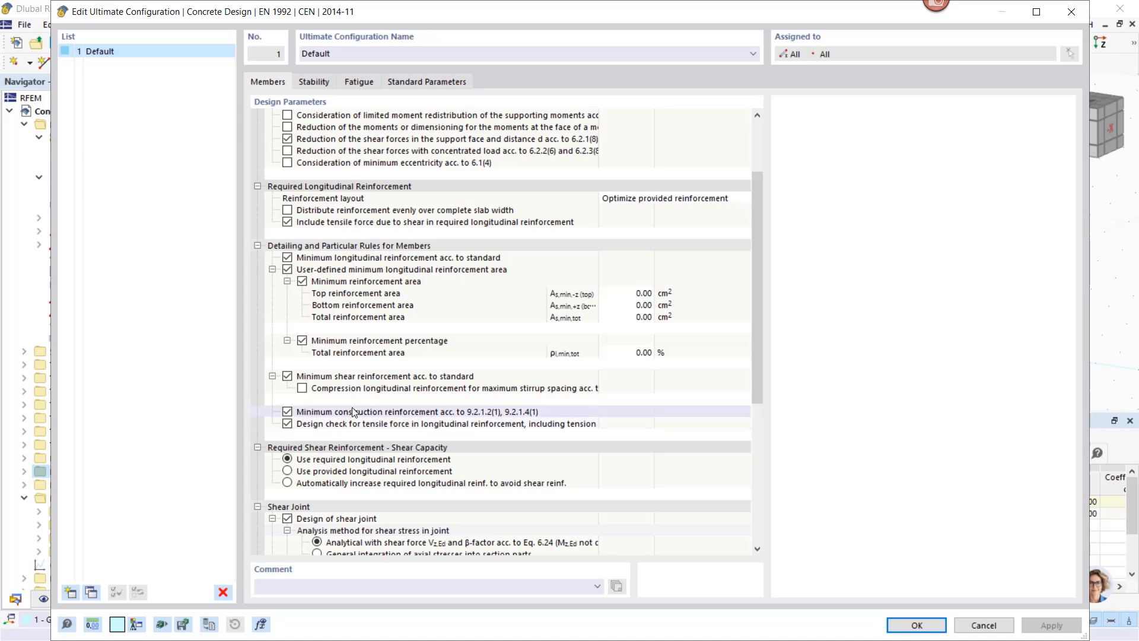
scroll(360, 400, "down", 4)
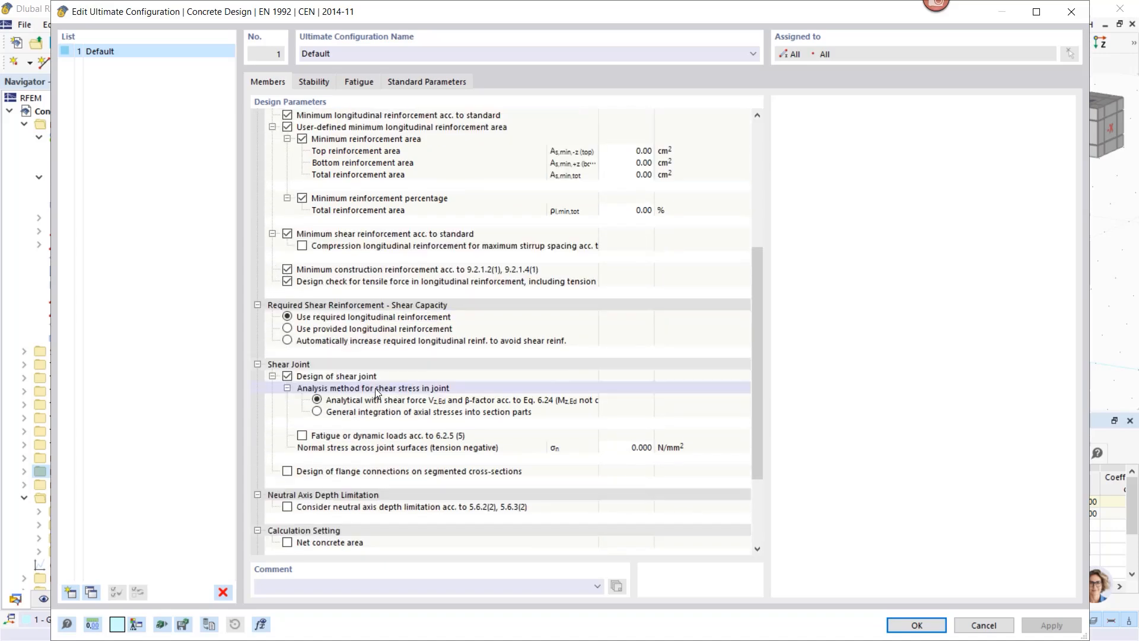
left_click(286, 376)
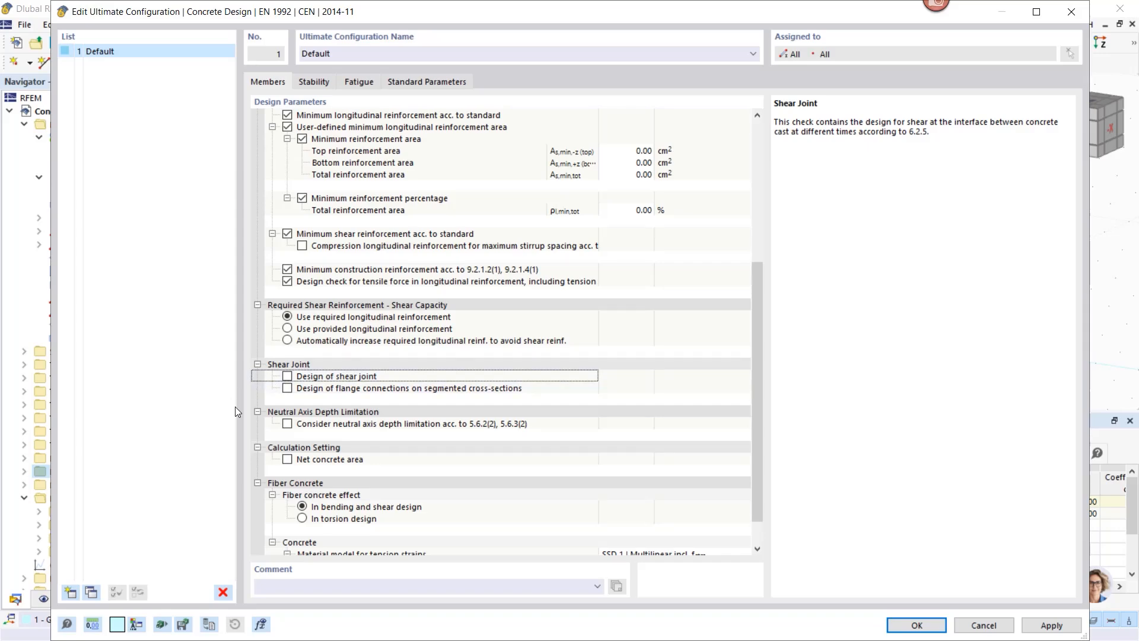
scroll(360, 438, "down", 1)
scroll(363, 437, "up", 9)
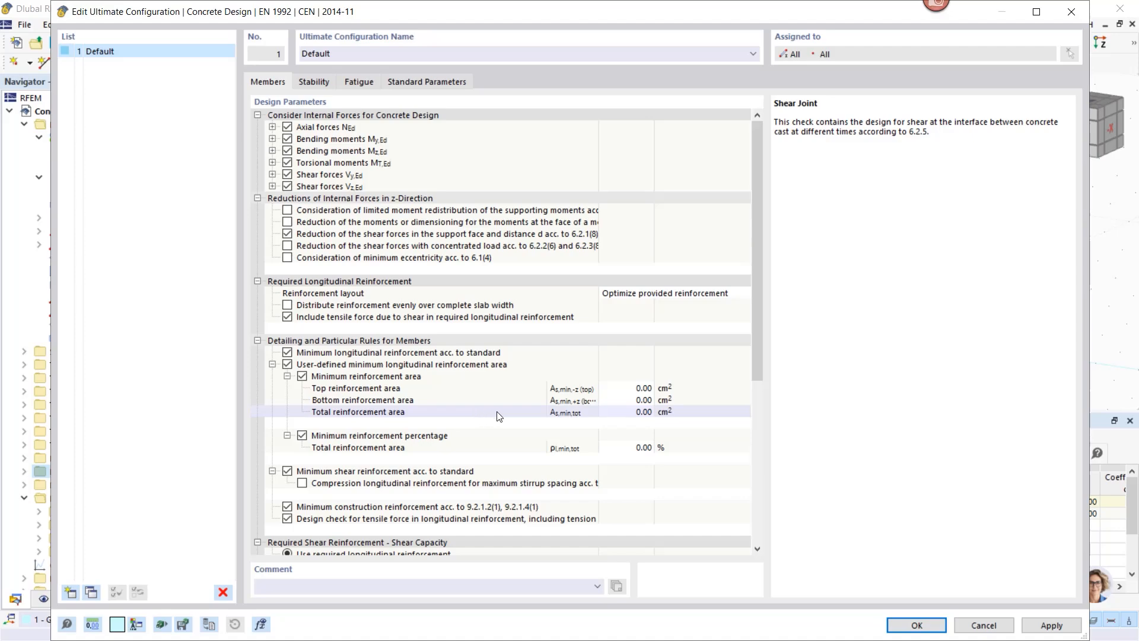
left_click(916, 625)
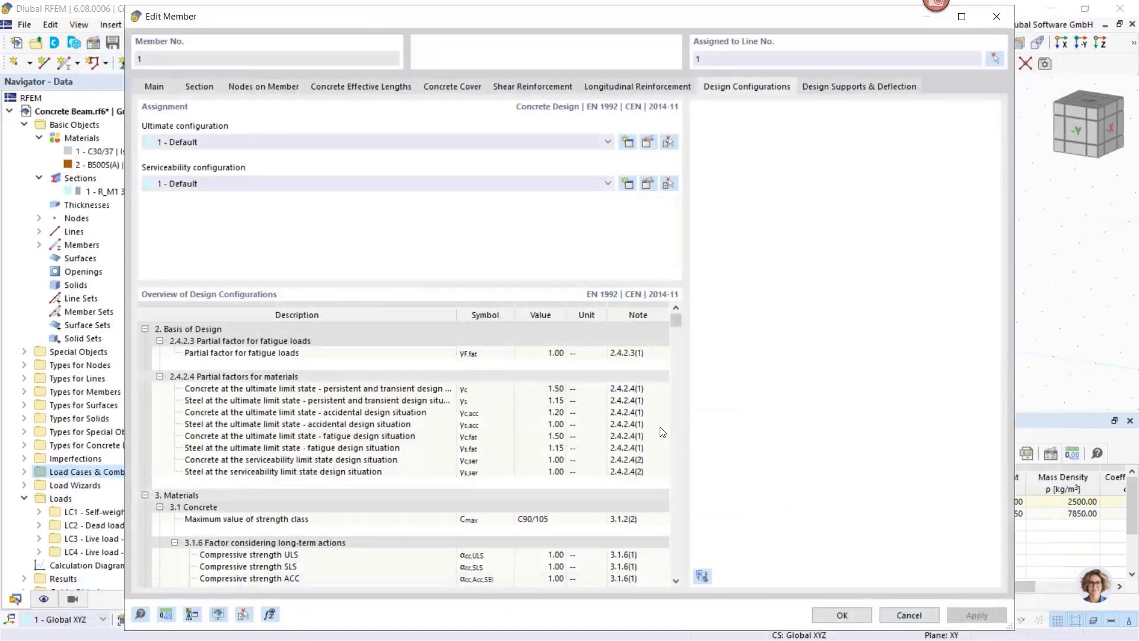
Step: Uncheck Limitation of deflection in the Default serviceability configuration and confirm it
left_click(647, 185)
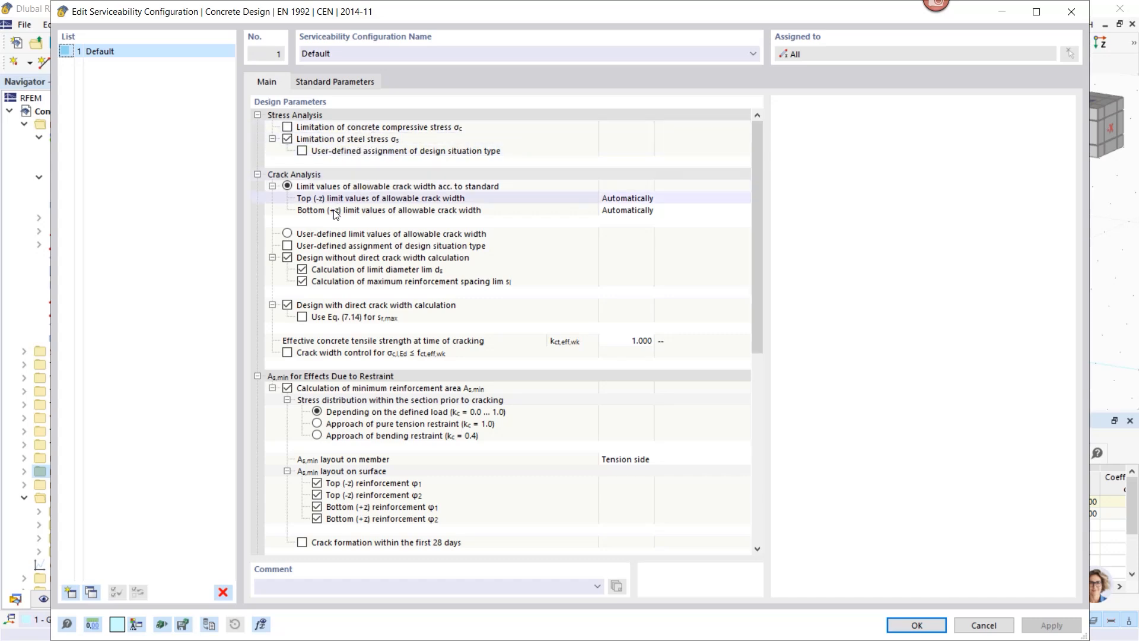
scroll(391, 302, "down", 3)
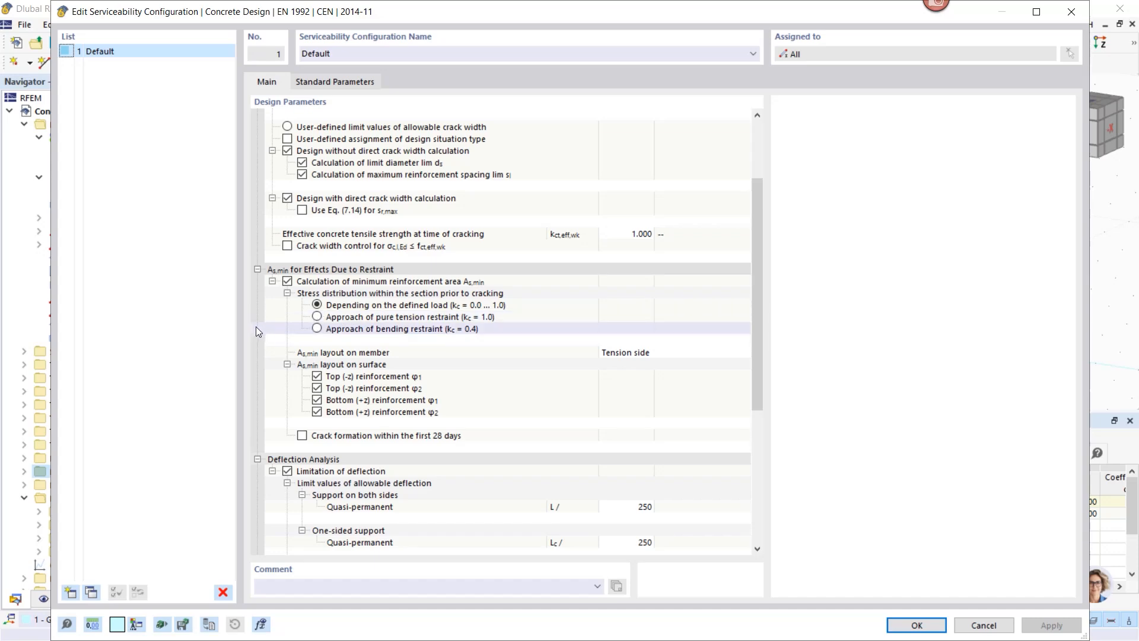
scroll(276, 335, "down", 2)
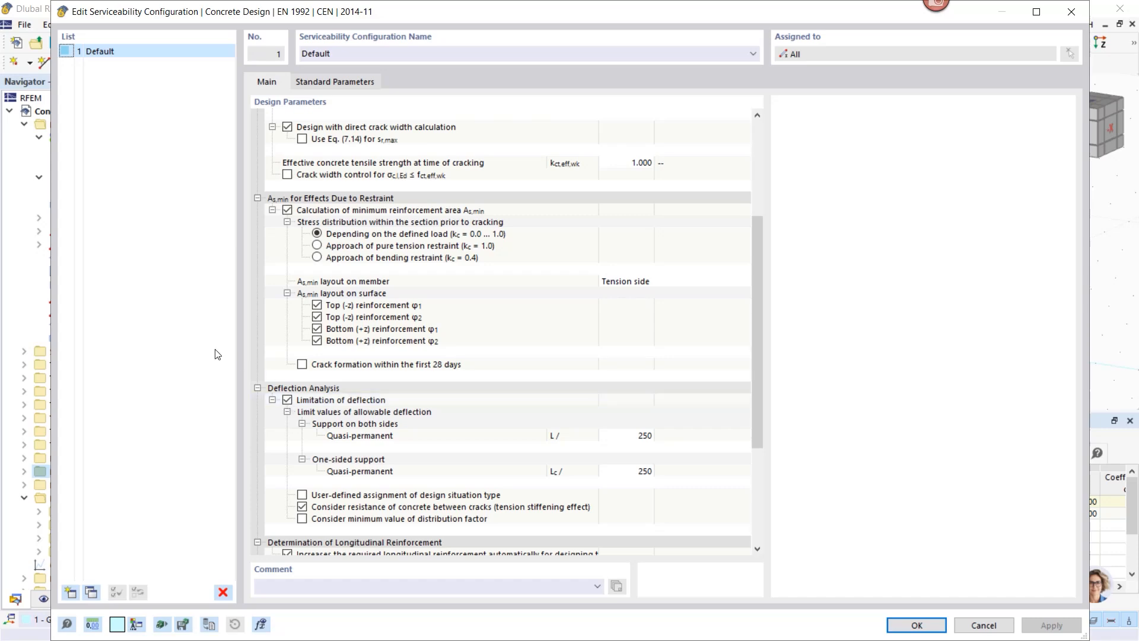
left_click(288, 400)
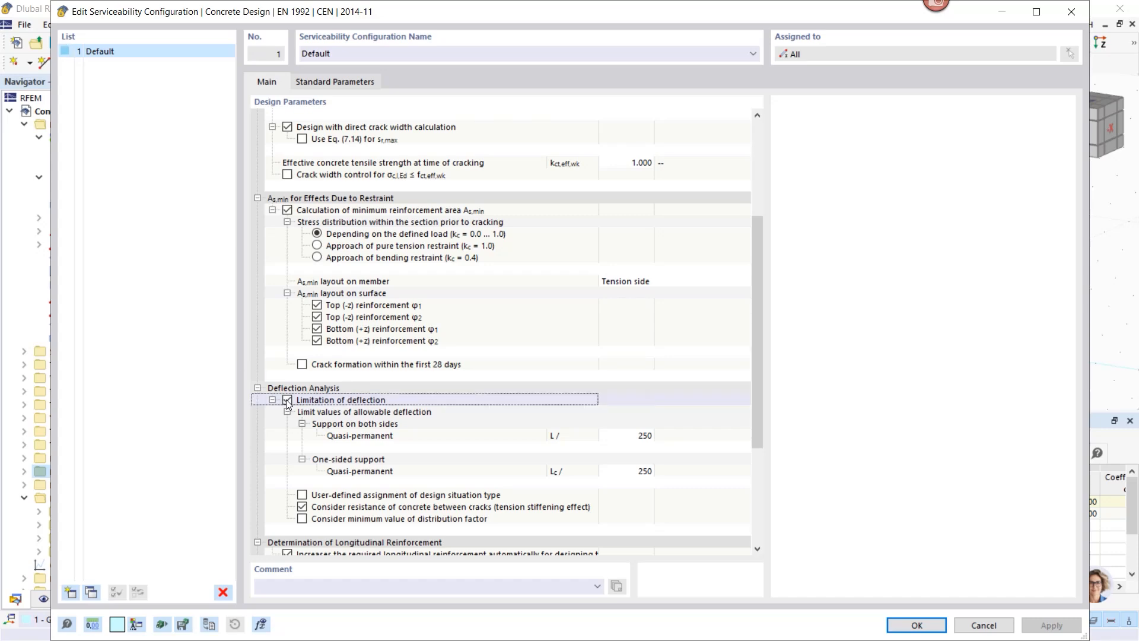
scroll(327, 331, "down", 2)
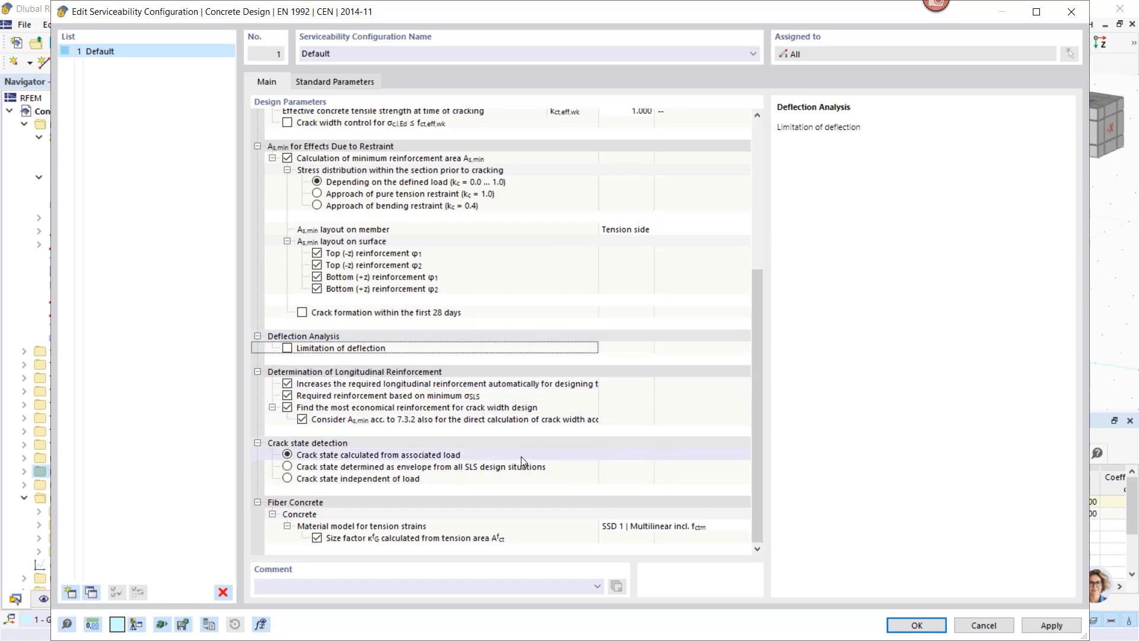
scroll(520, 457, "up", 3)
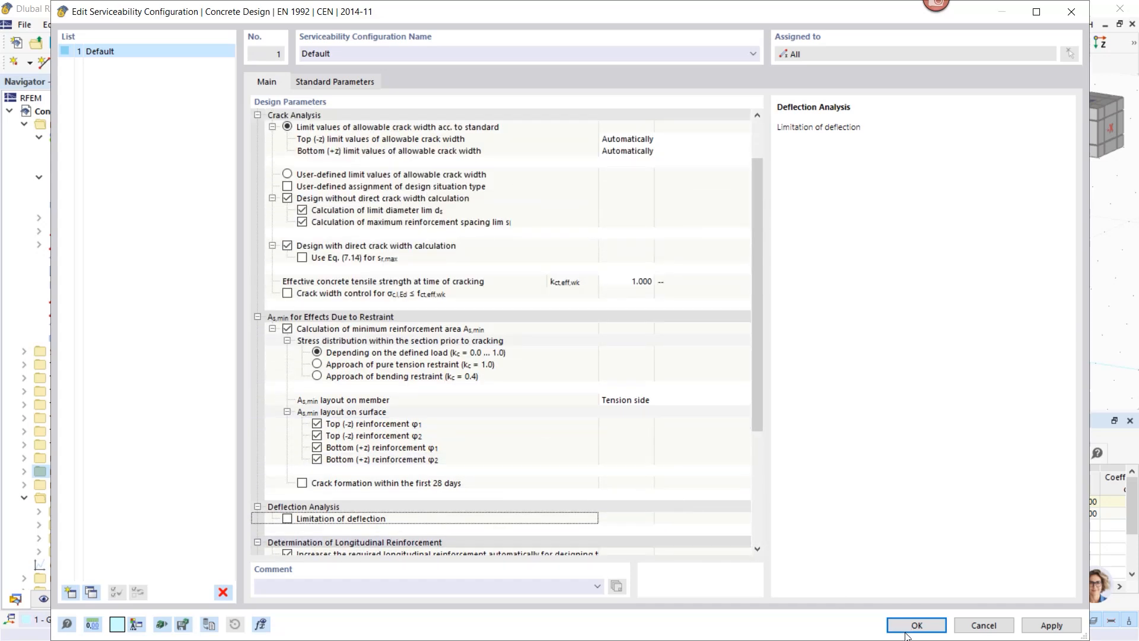
left_click(913, 625)
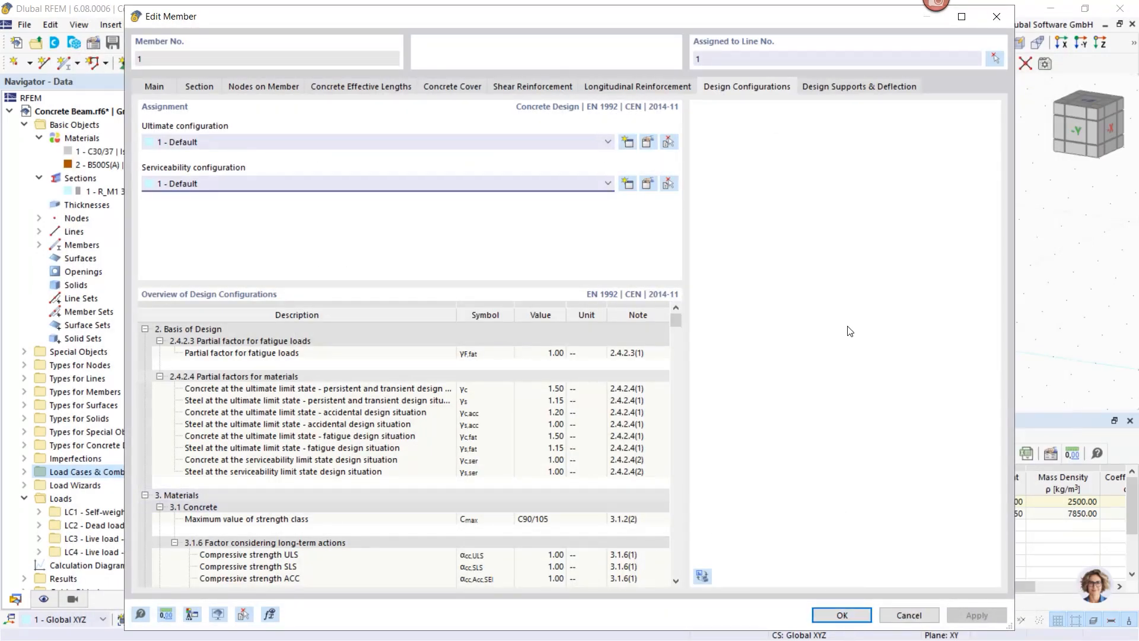
Step: Create design support 1 as a monolithic end support excluding y-axis deflection design
left_click(837, 87)
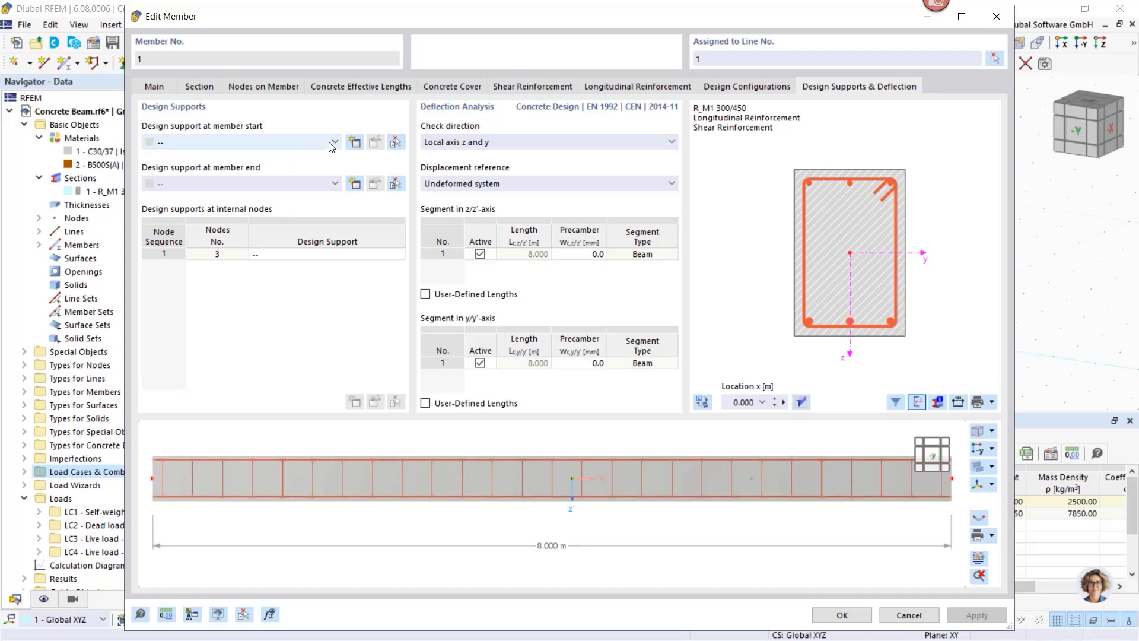
left_click(355, 142)
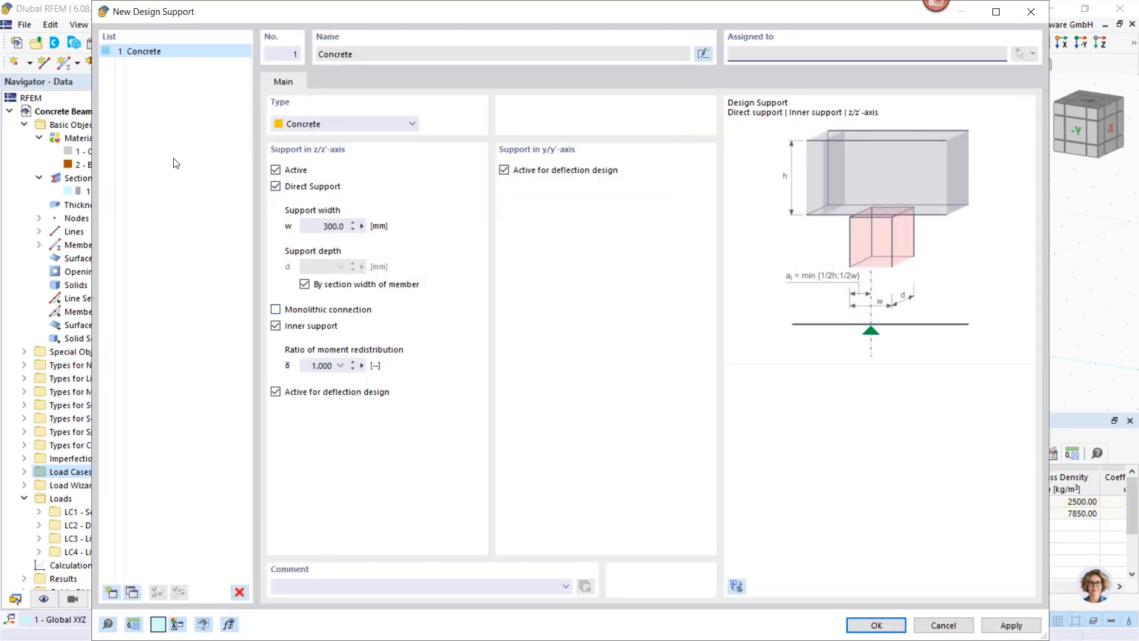
left_click(504, 169)
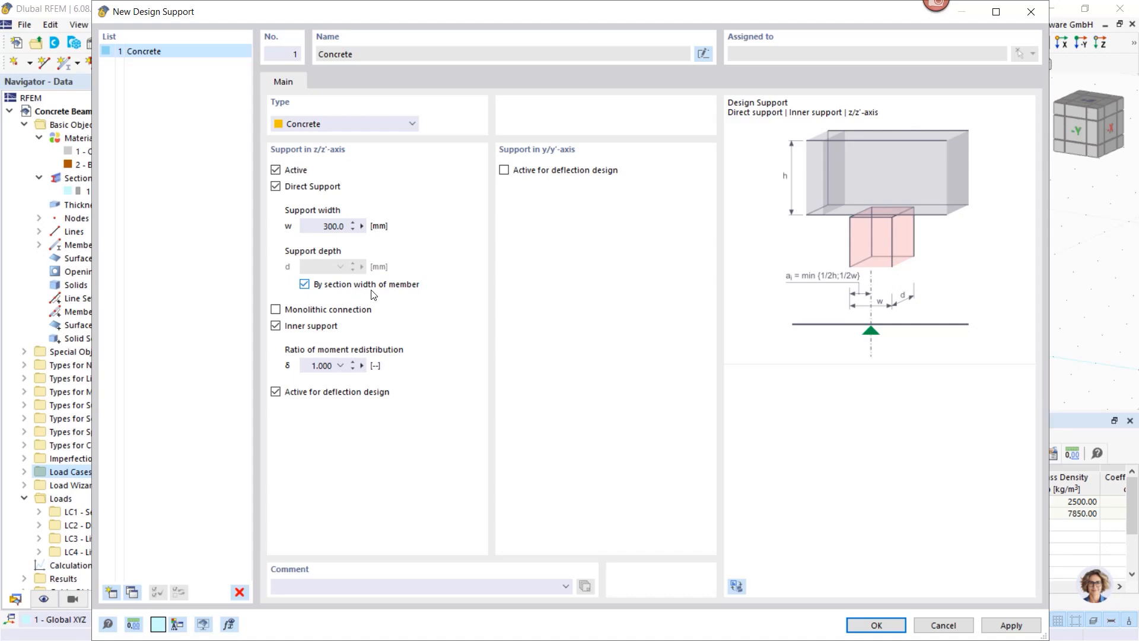
left_click(276, 309)
left_click(276, 326)
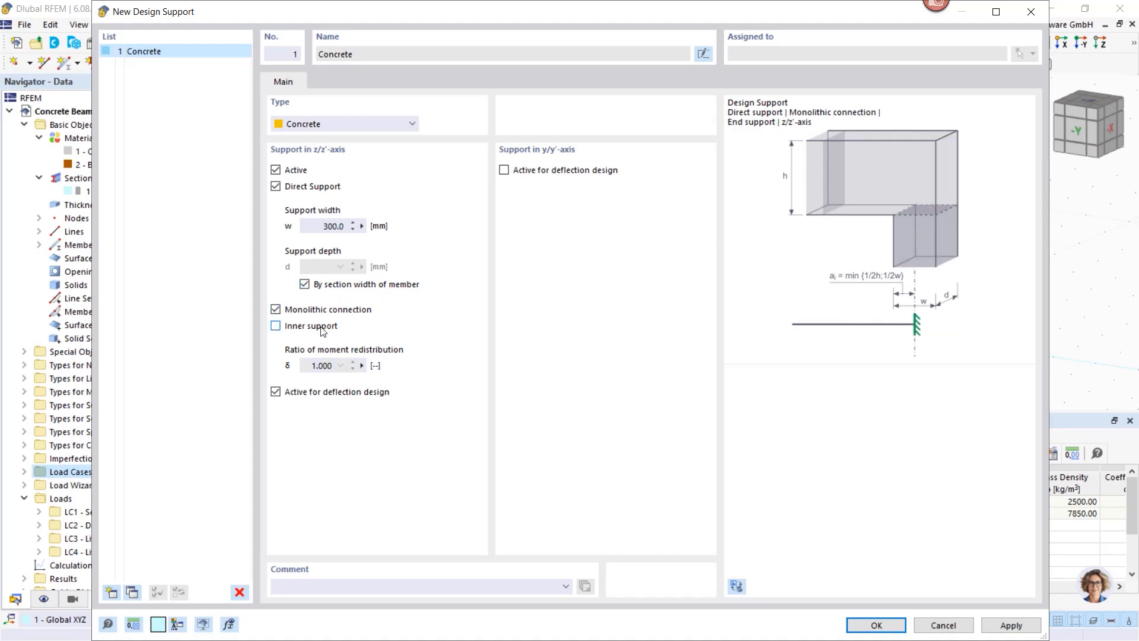
left_click(1013, 626)
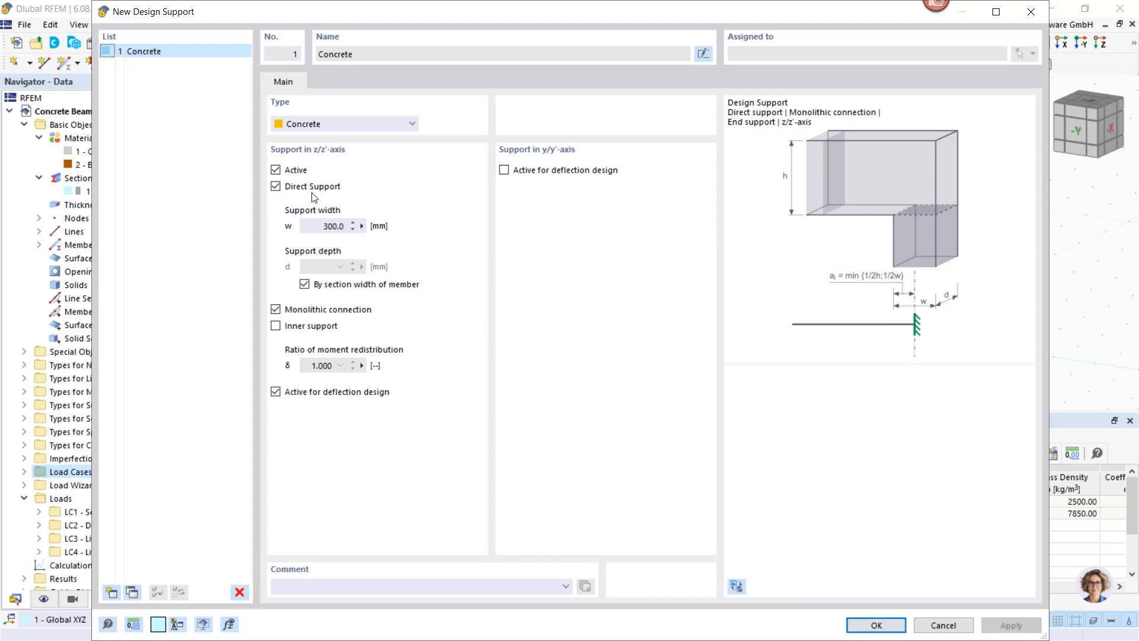
Step: Add design support 2 as a monolithic inner support and confirm both supports
left_click(131, 592)
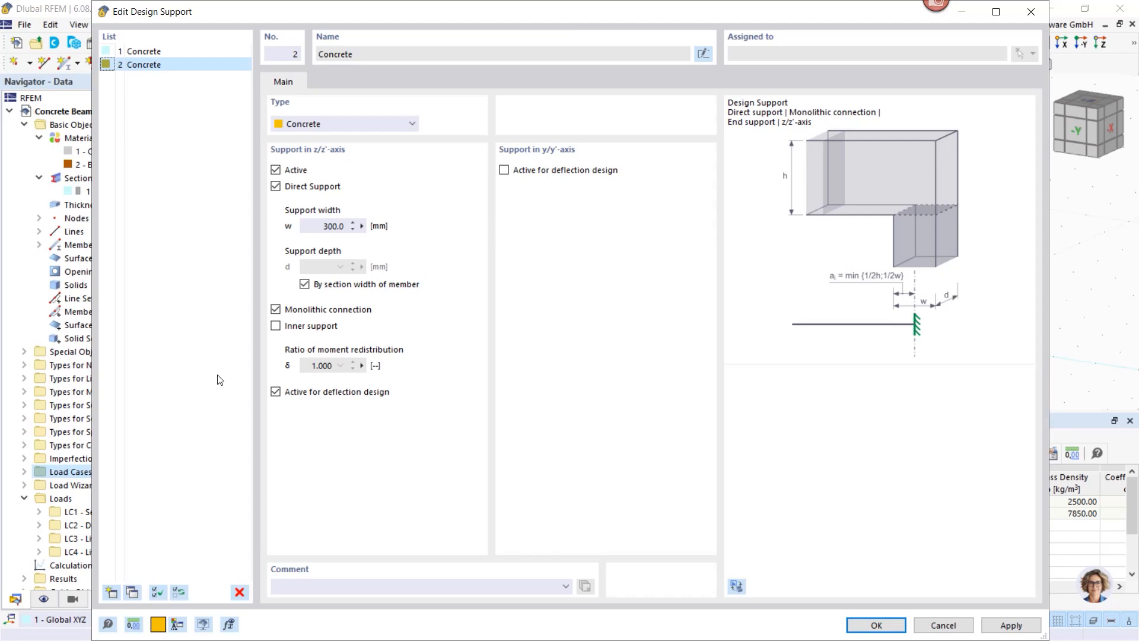
left_click(275, 325)
left_click(883, 628)
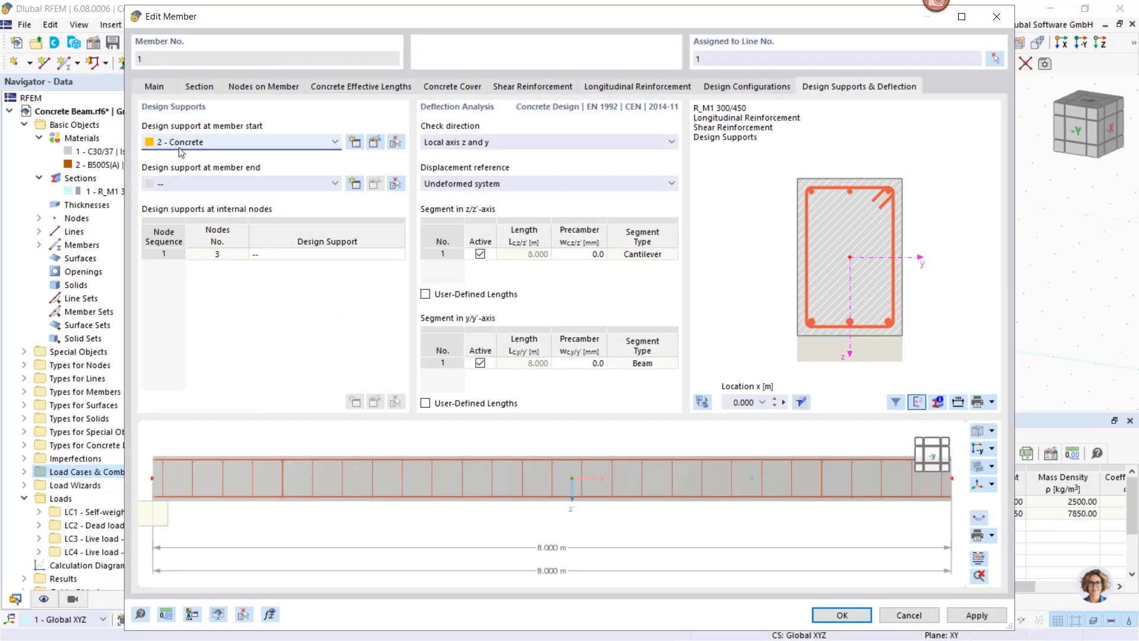
left_click(194, 138)
Step: Assign support 1 - Concrete at the member start and 2 - Concrete at node 3, then confirm
left_click(190, 155)
left_click(375, 254)
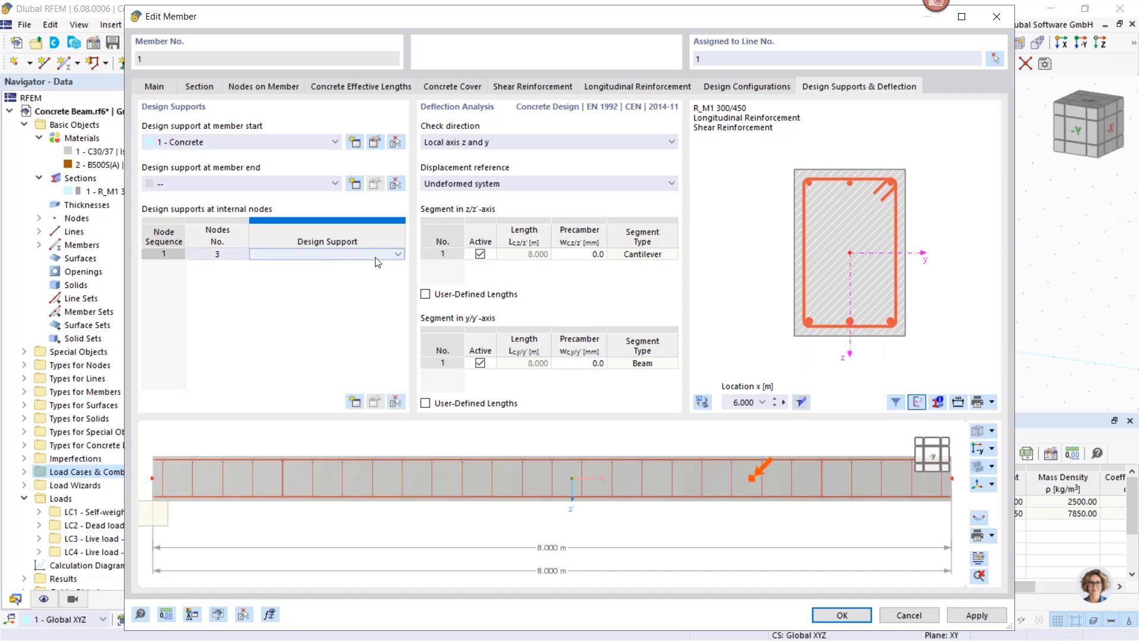
left_click(398, 255)
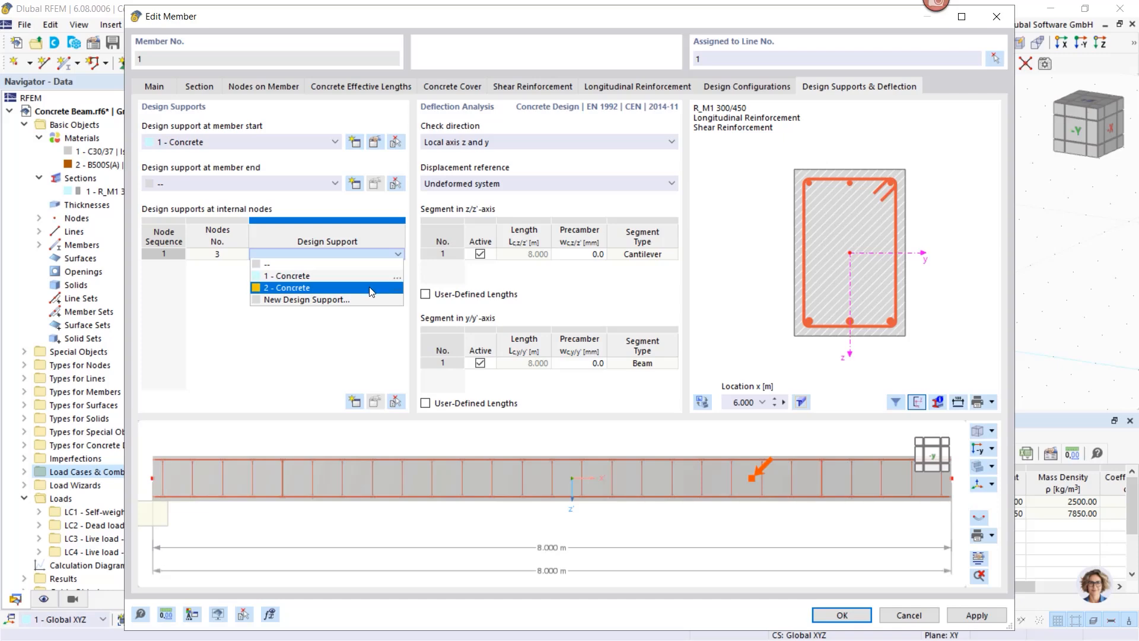
left_click(291, 290)
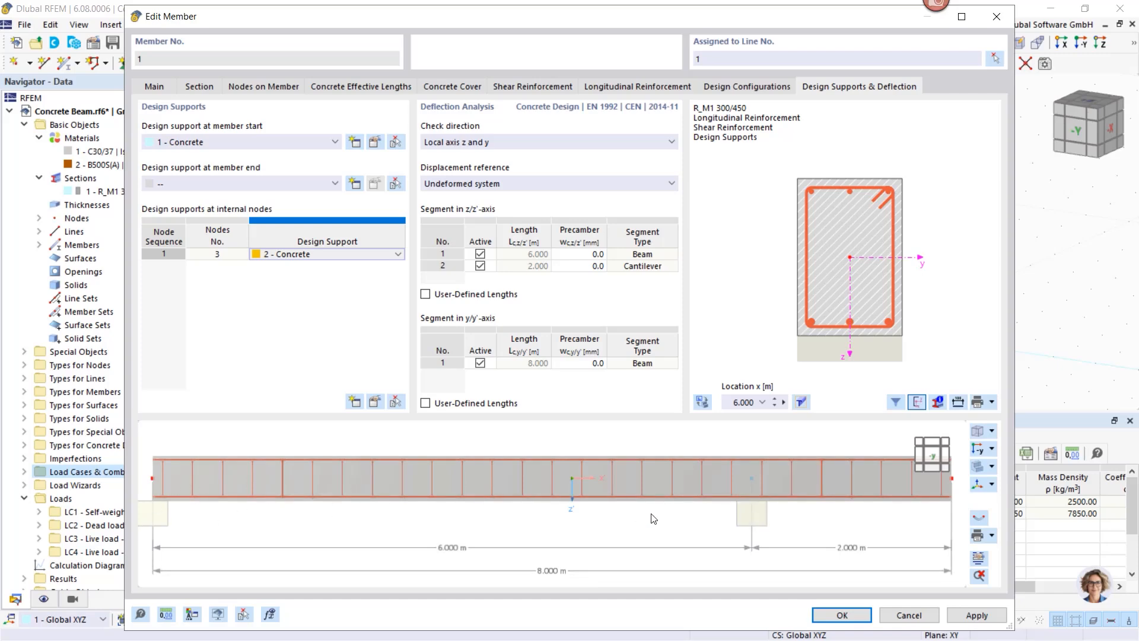
left_click(838, 619)
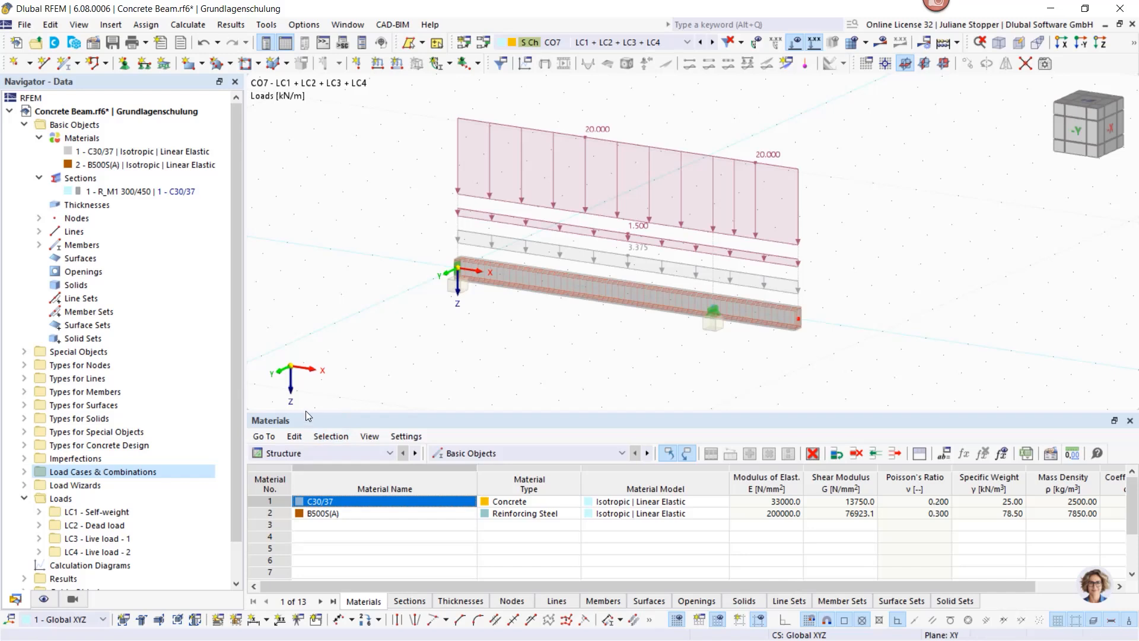
Step: Keep the table on Structure and expand Lines and Members in the navigator
left_click(312, 454)
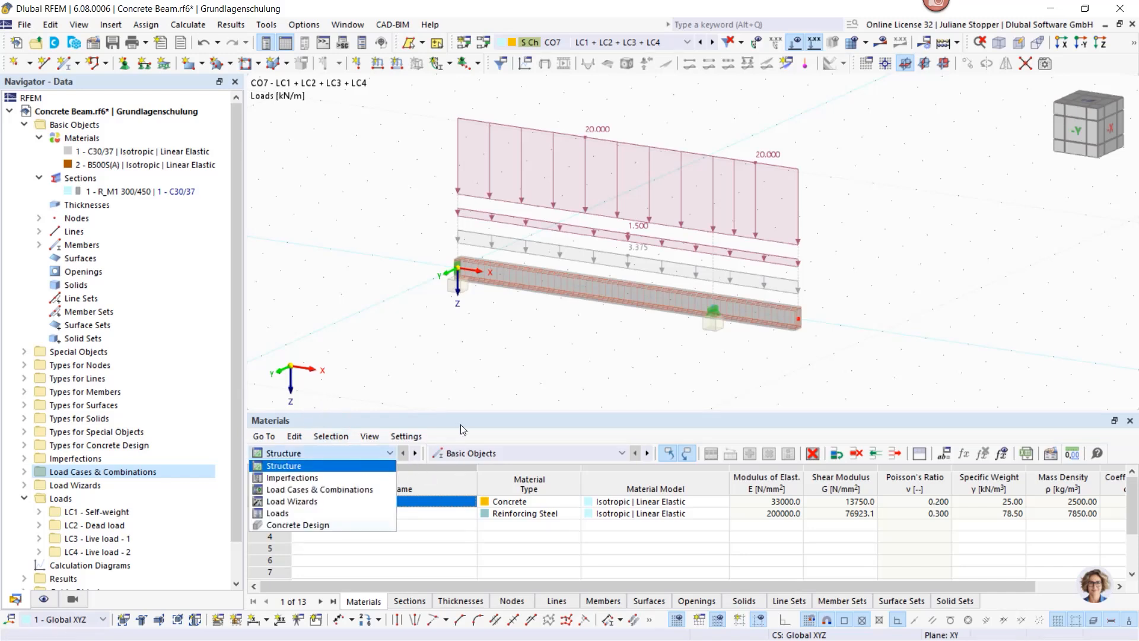
left_click(485, 429)
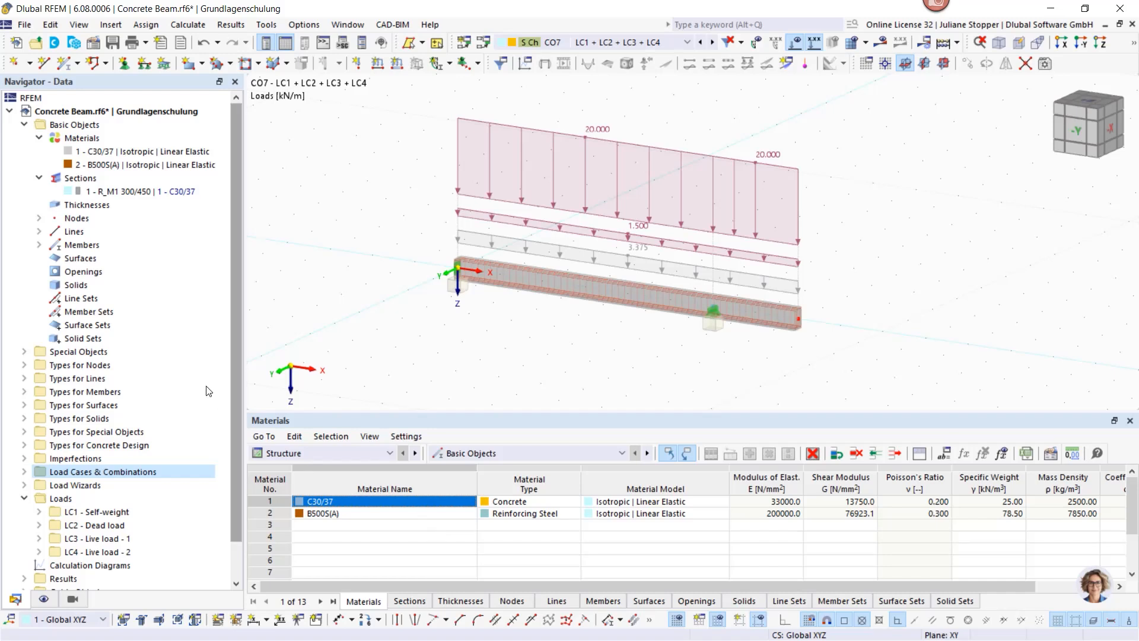
left_click(39, 231)
left_click(39, 258)
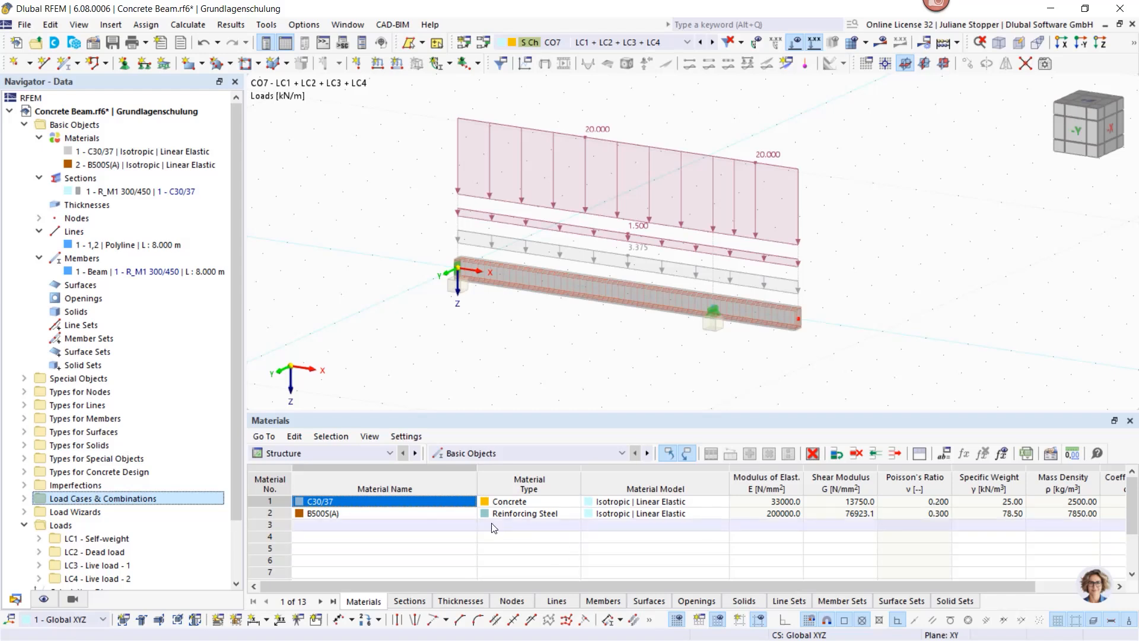
Step: Switch the table to Concrete Design, keep DS1, DS2 and DS4 selected, and run the calculation
left_click(390, 455)
left_click(317, 524)
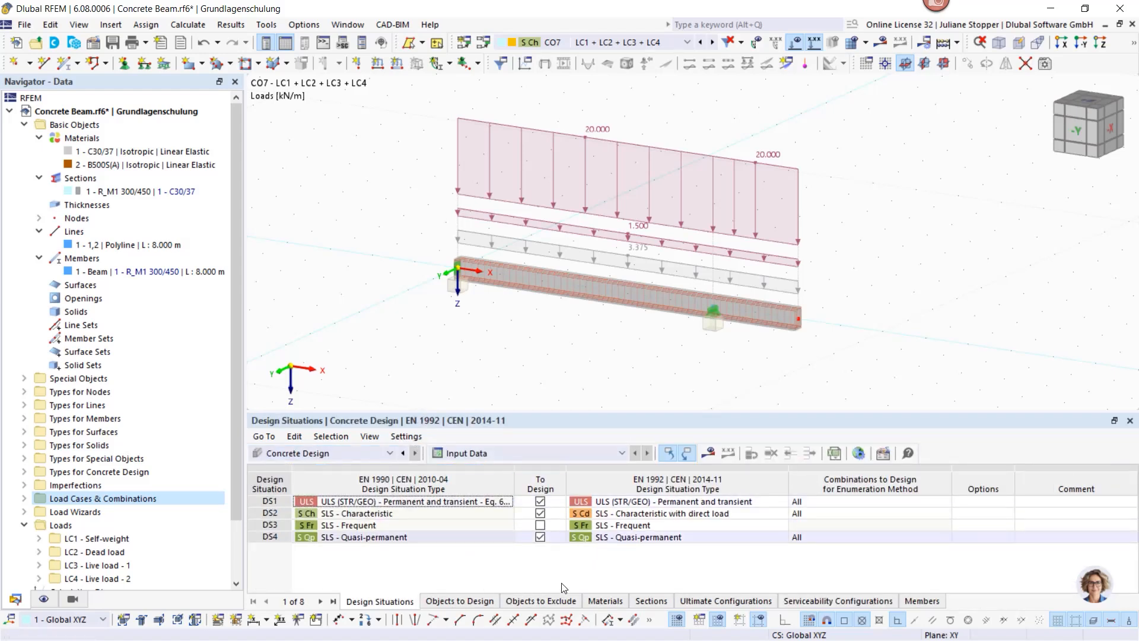
left_click(540, 537)
left_click(540, 536)
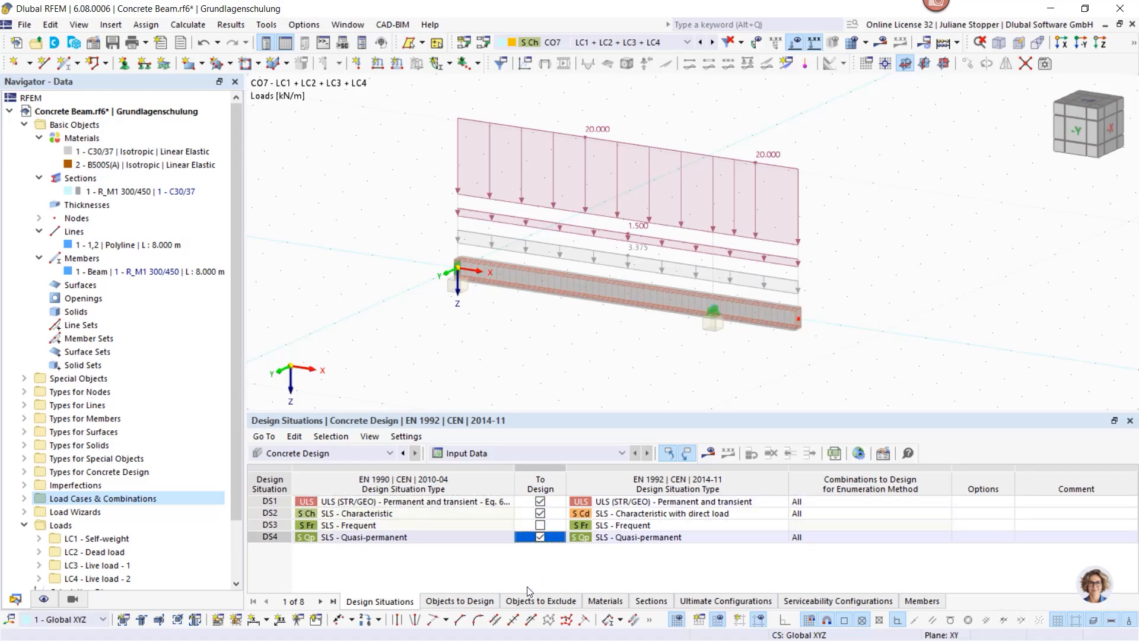
left_click(461, 602)
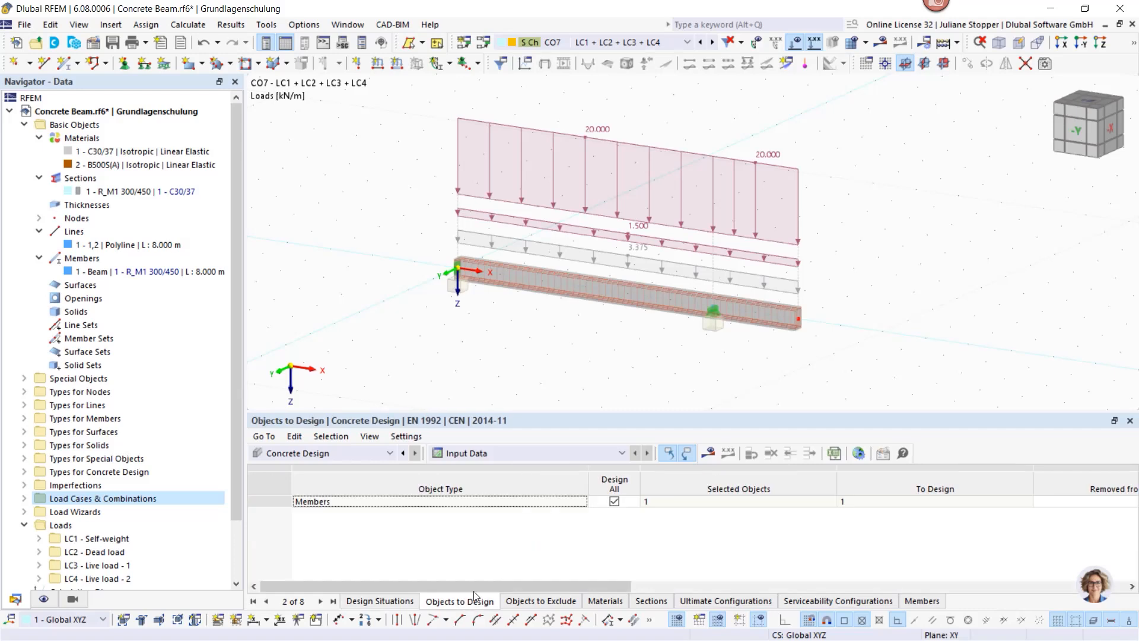
left_click(377, 601)
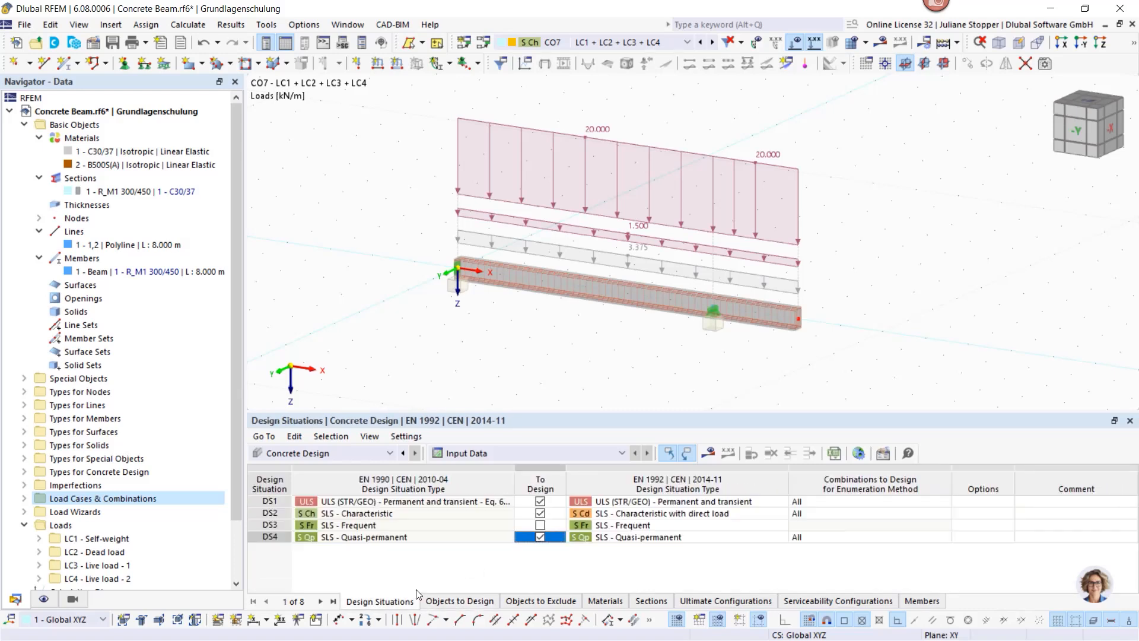
left_click(709, 454)
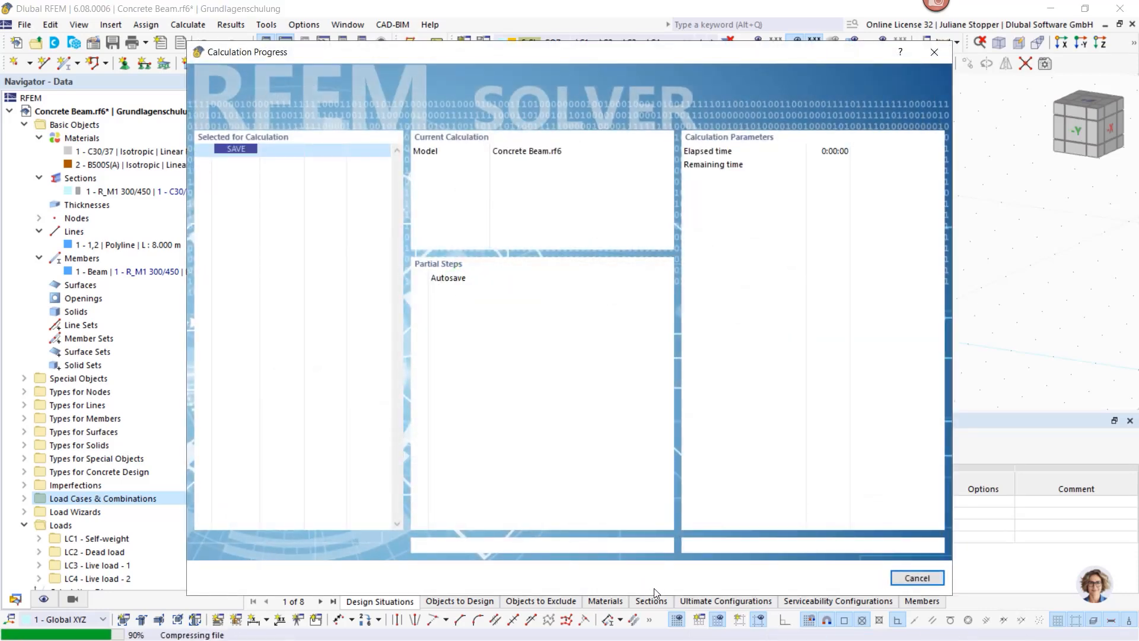
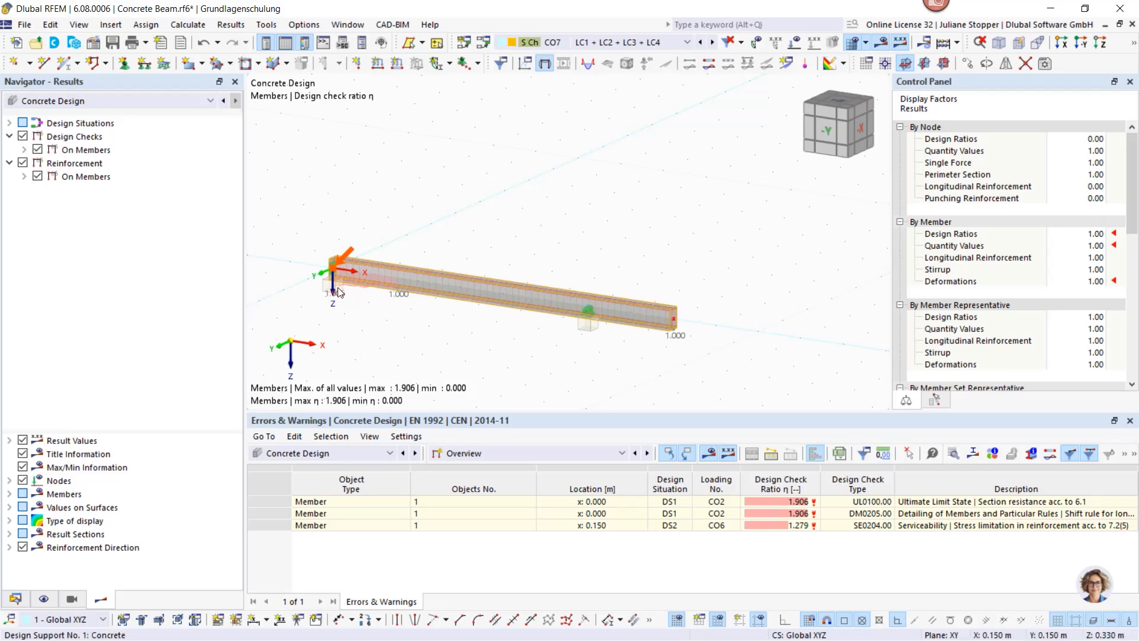
Step: Zoom in on the concrete beam and pan it up-left to review its 1.906 check ratio
scroll(341, 294, "up", 2)
middle_click_drag(403, 327, 388, 255)
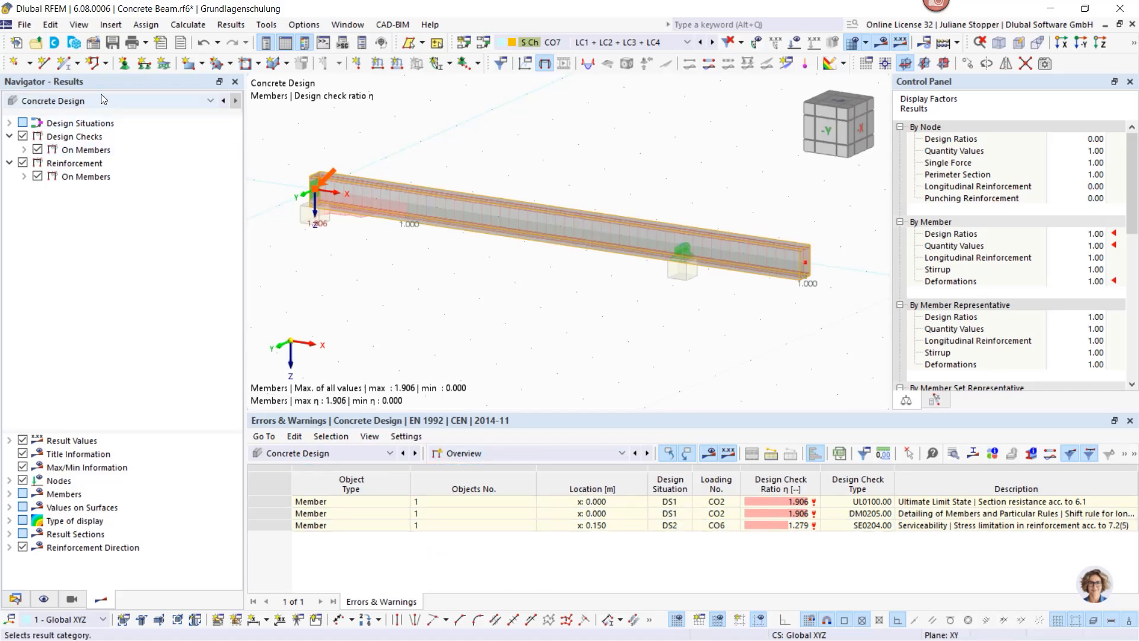
left_click(137, 104)
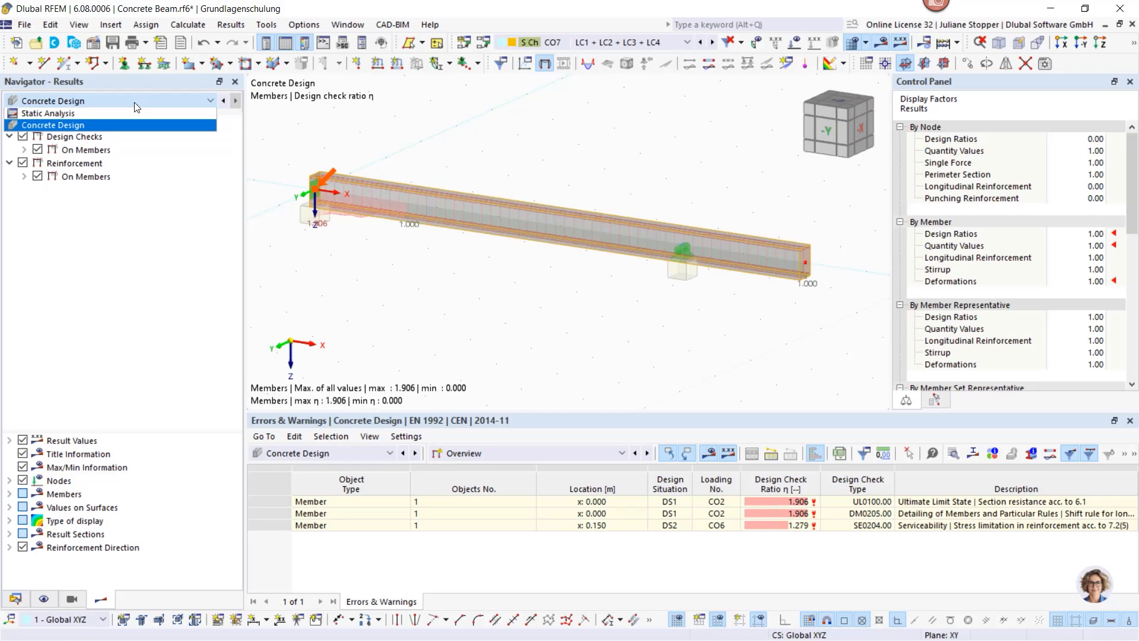
Step: Show Static Analysis displacements, reset to the default view, and render the beam as wireframe
left_click(69, 114)
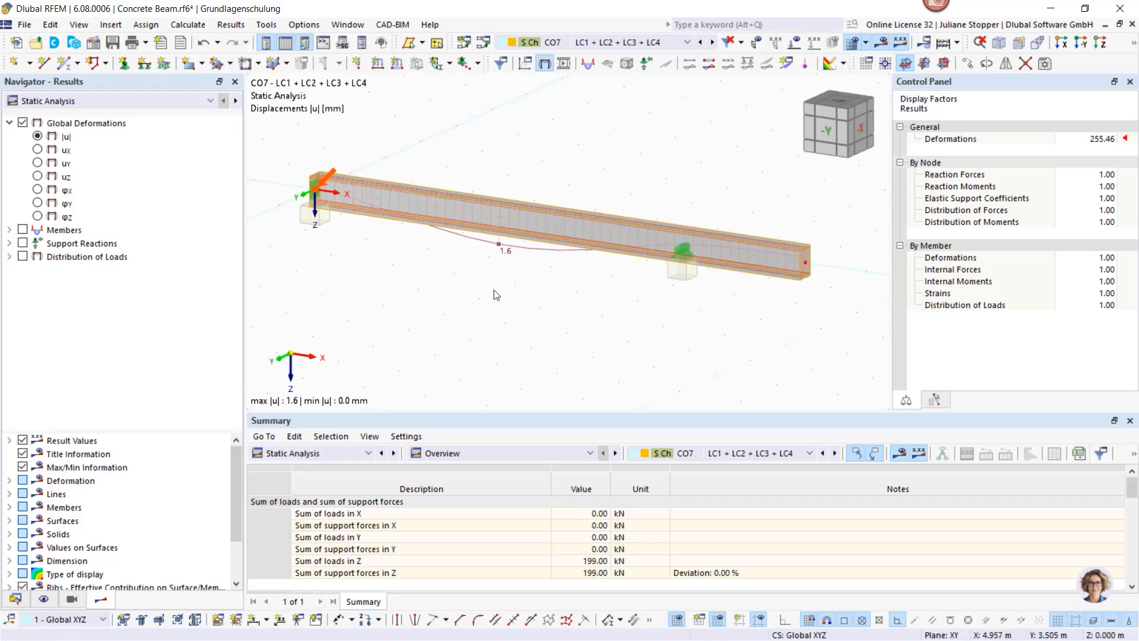
middle_click_drag(464, 278, 421, 208, "ctrl")
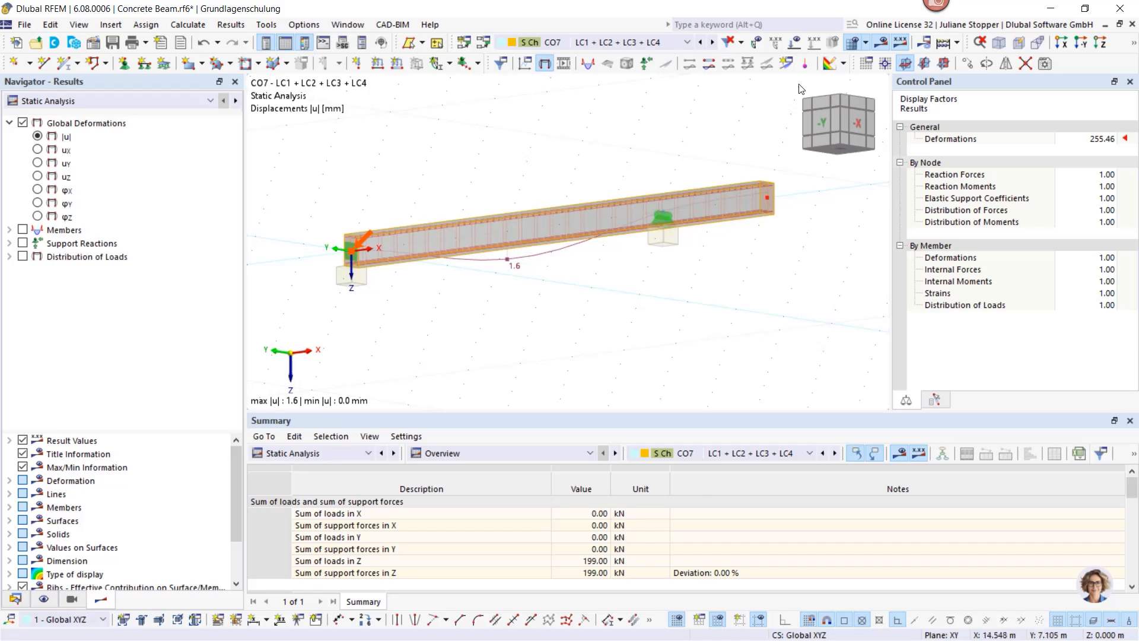
left_click(1000, 43)
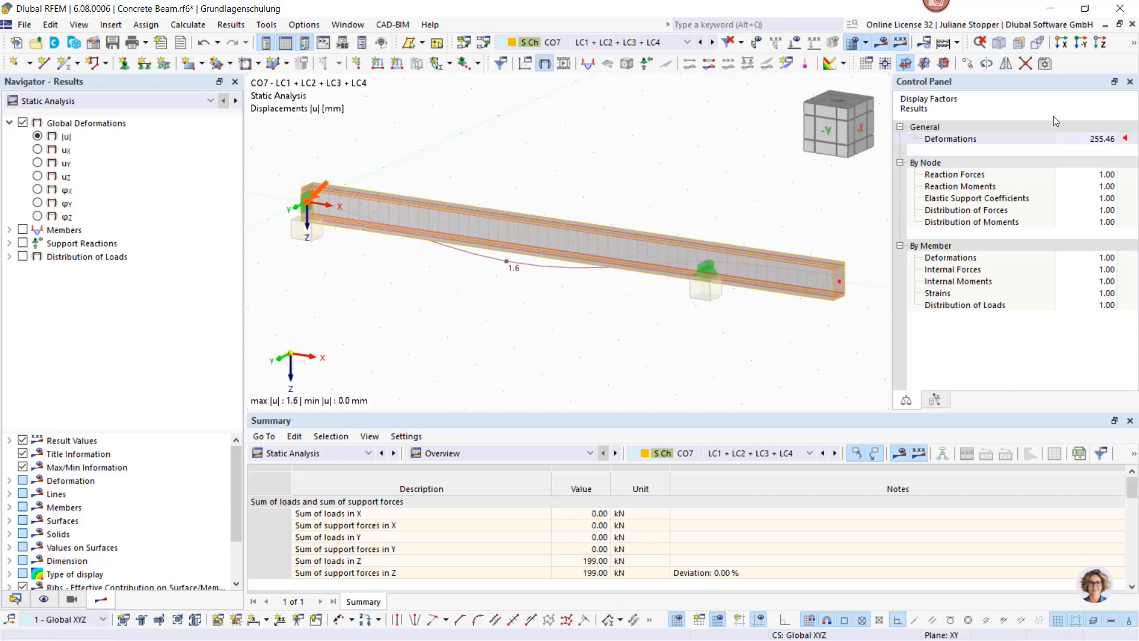
left_click(1134, 46)
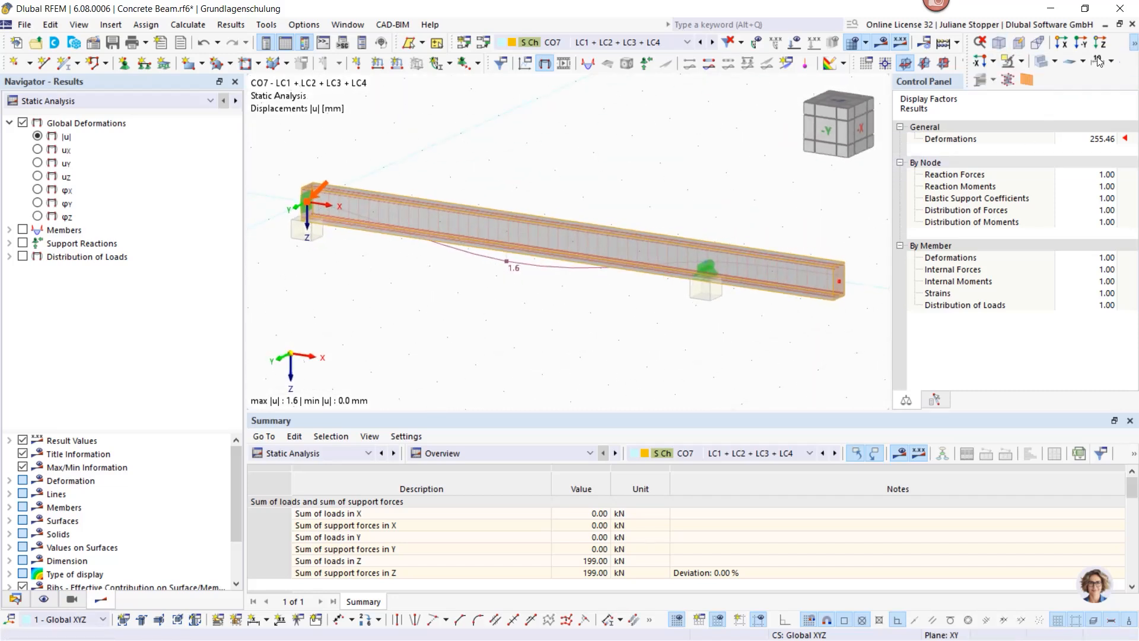
left_click(1056, 62)
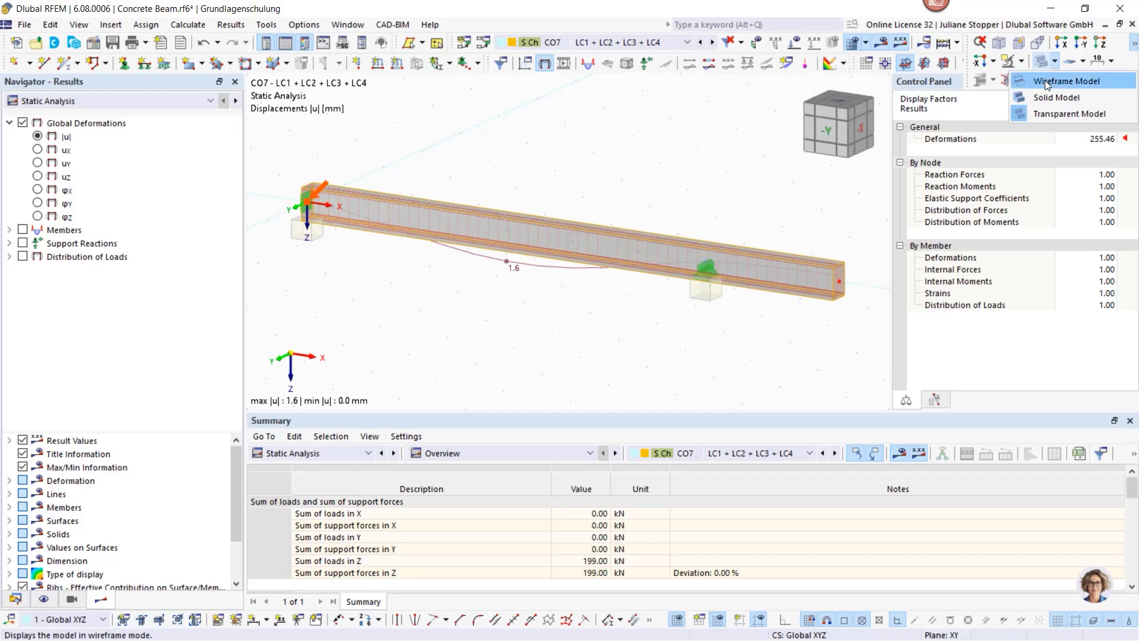
left_click(1044, 80)
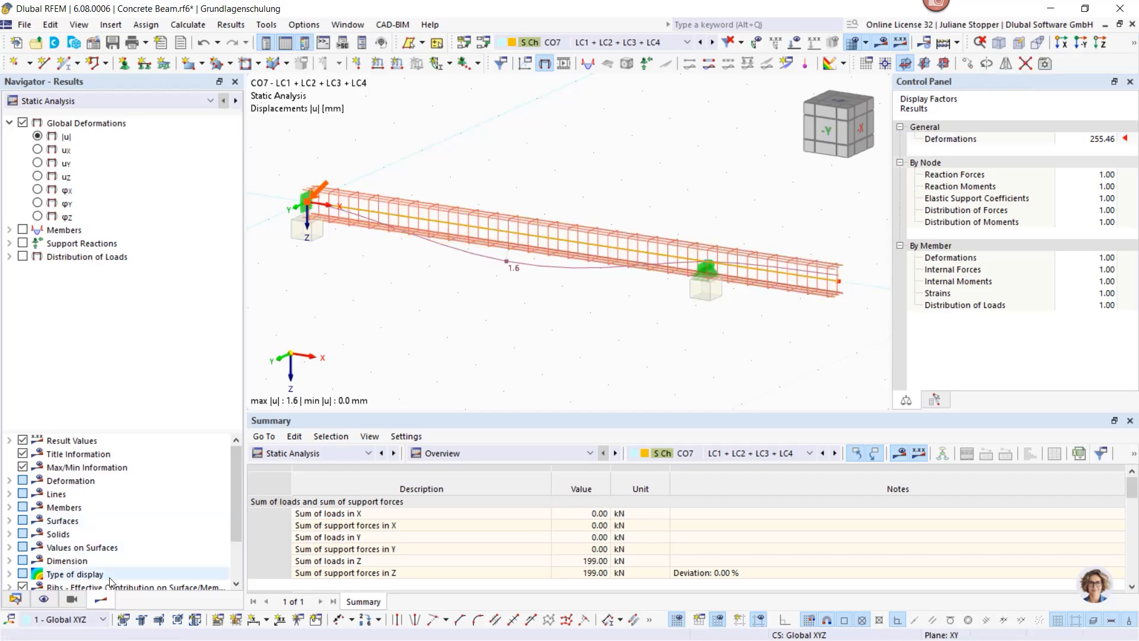
Step: Hide the reinforcement cage by unchecking Types for Concrete Design in the Display navigator
left_click(71, 599)
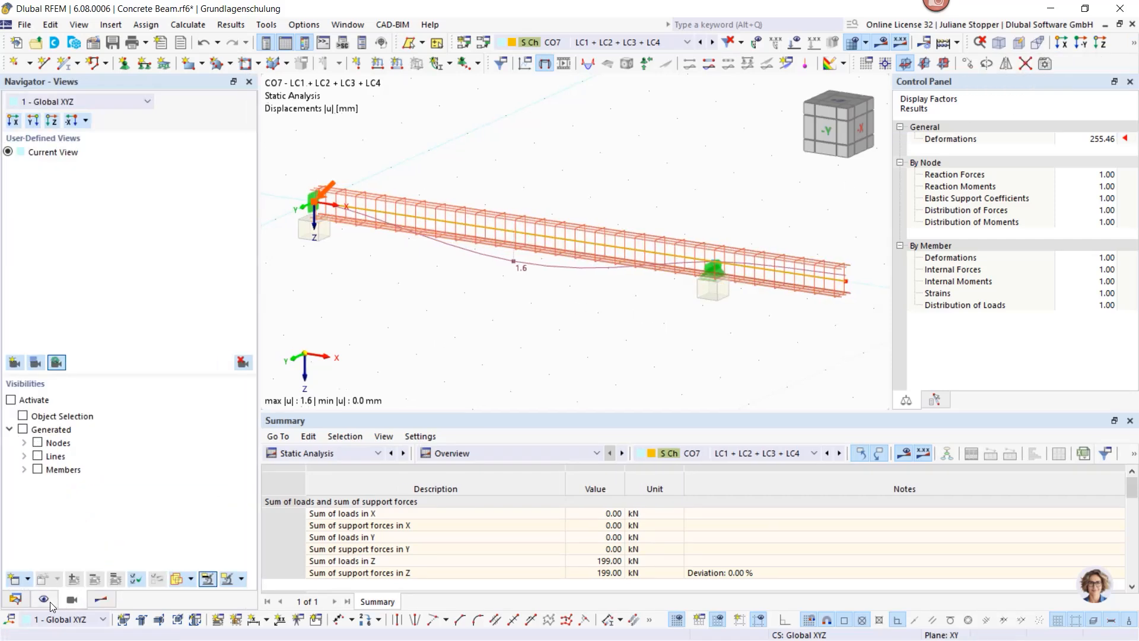
left_click(44, 599)
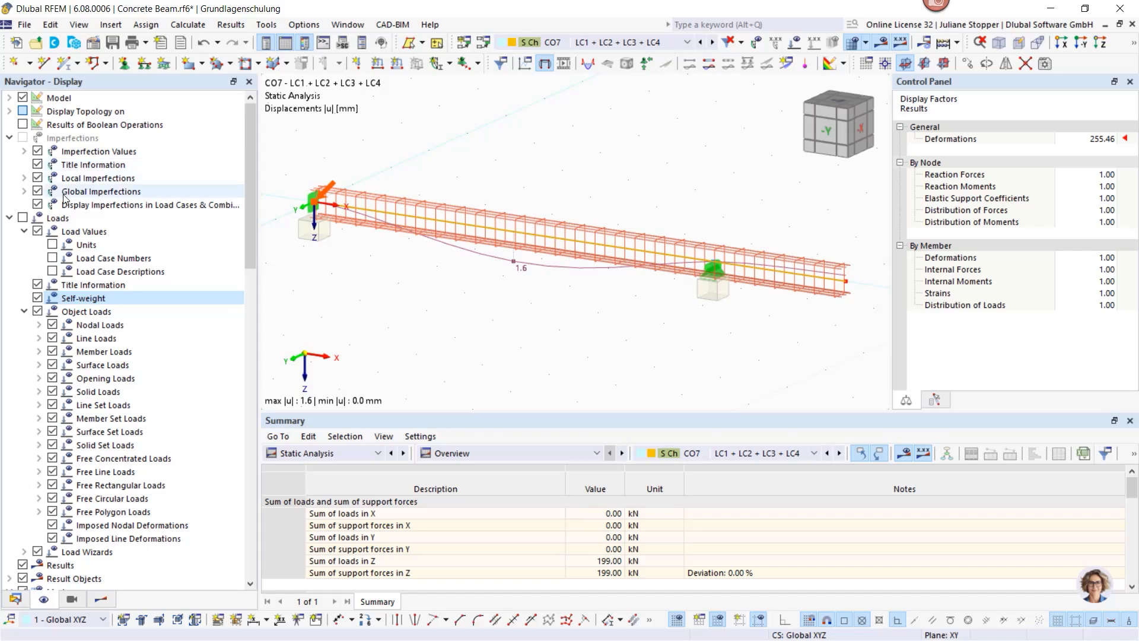
left_click(9, 98)
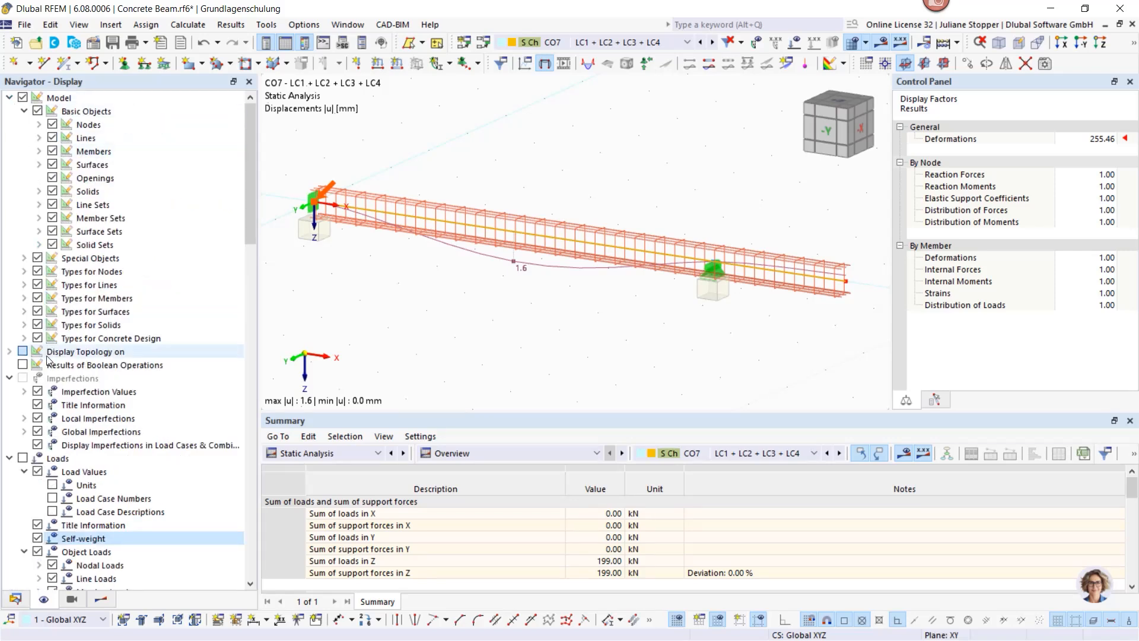
left_click(37, 338)
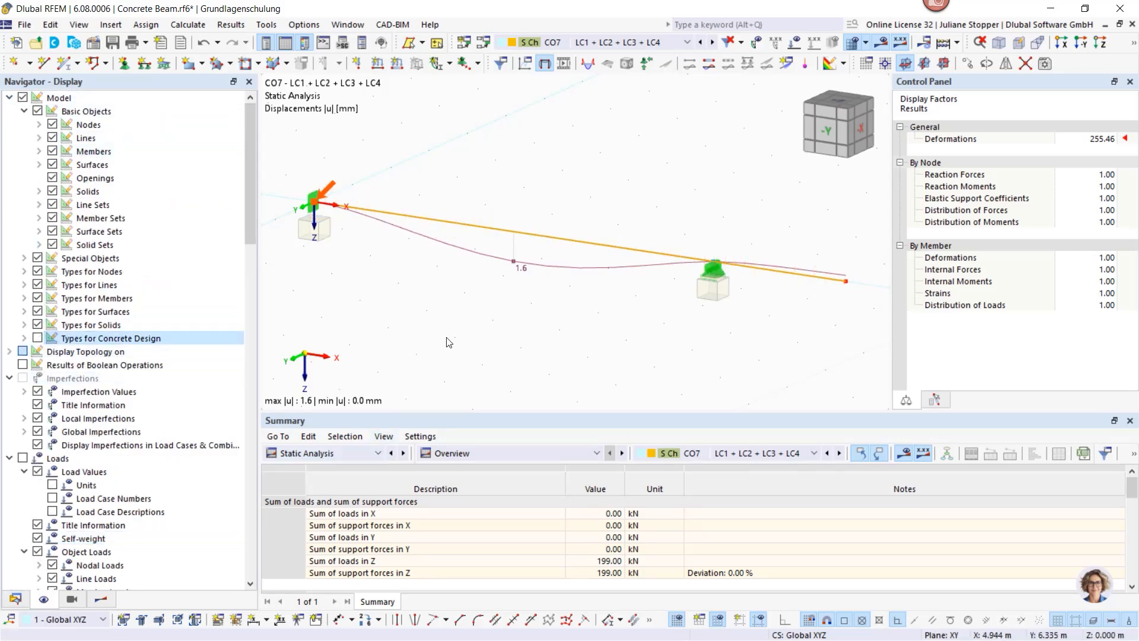
Step: Toggle member deformation between Section Colored and Lines, then return to Concrete Design results
left_click(101, 600)
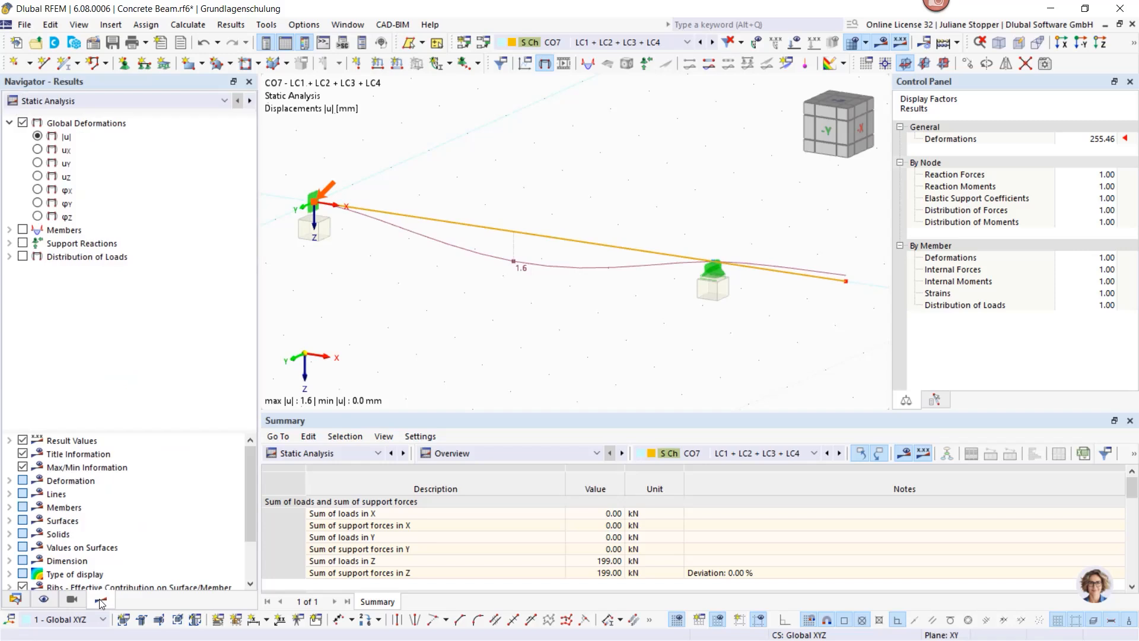
left_click(9, 481)
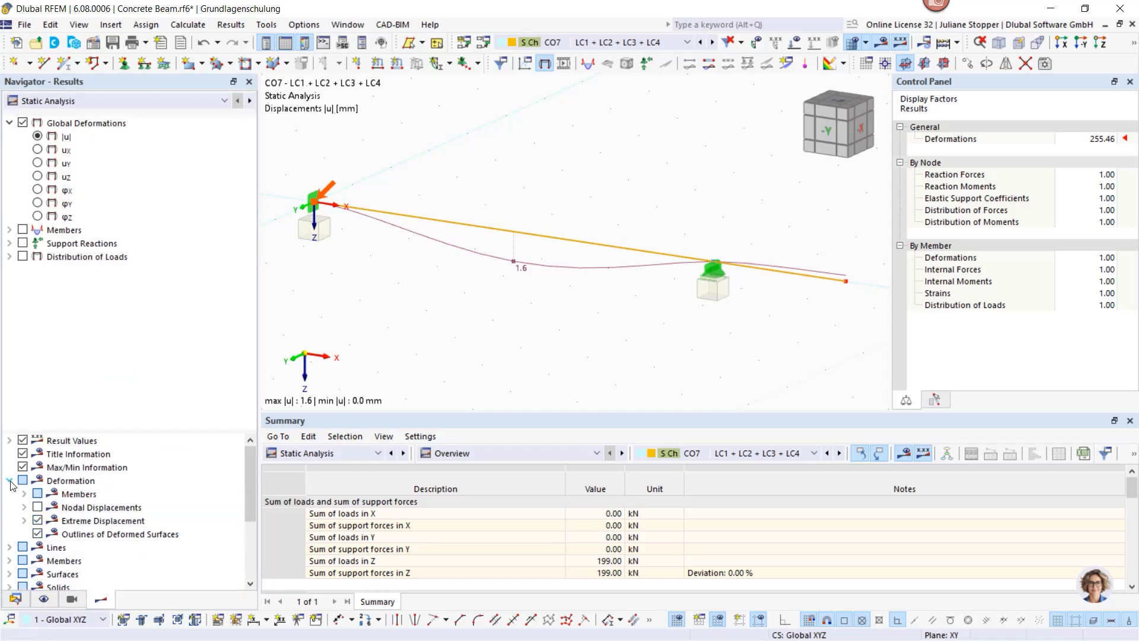
left_click(24, 494)
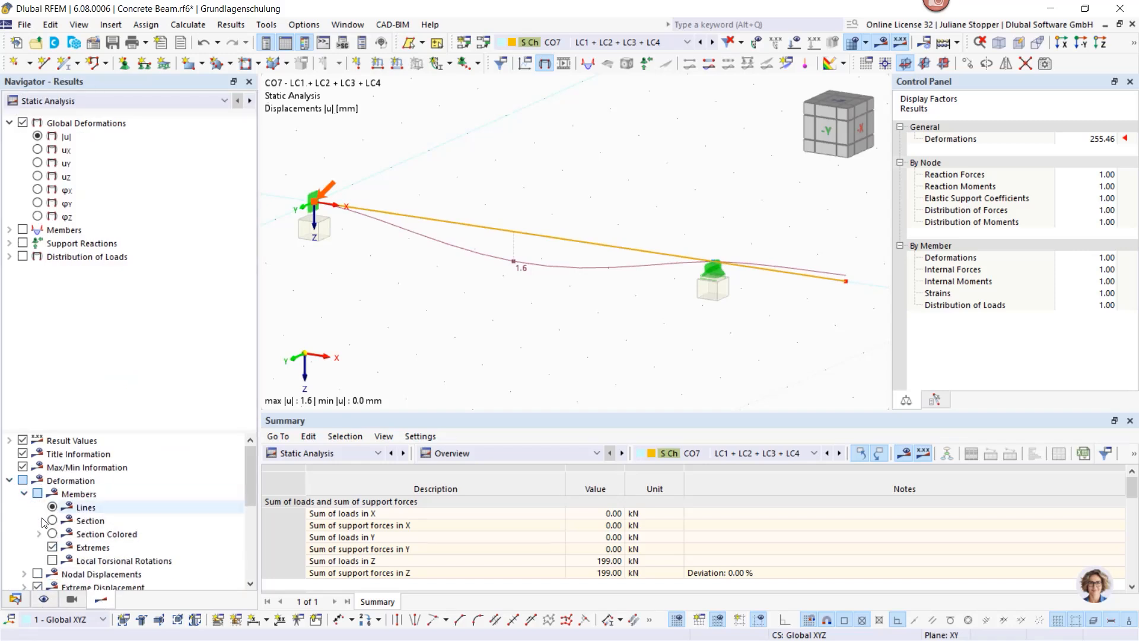
left_click(52, 534)
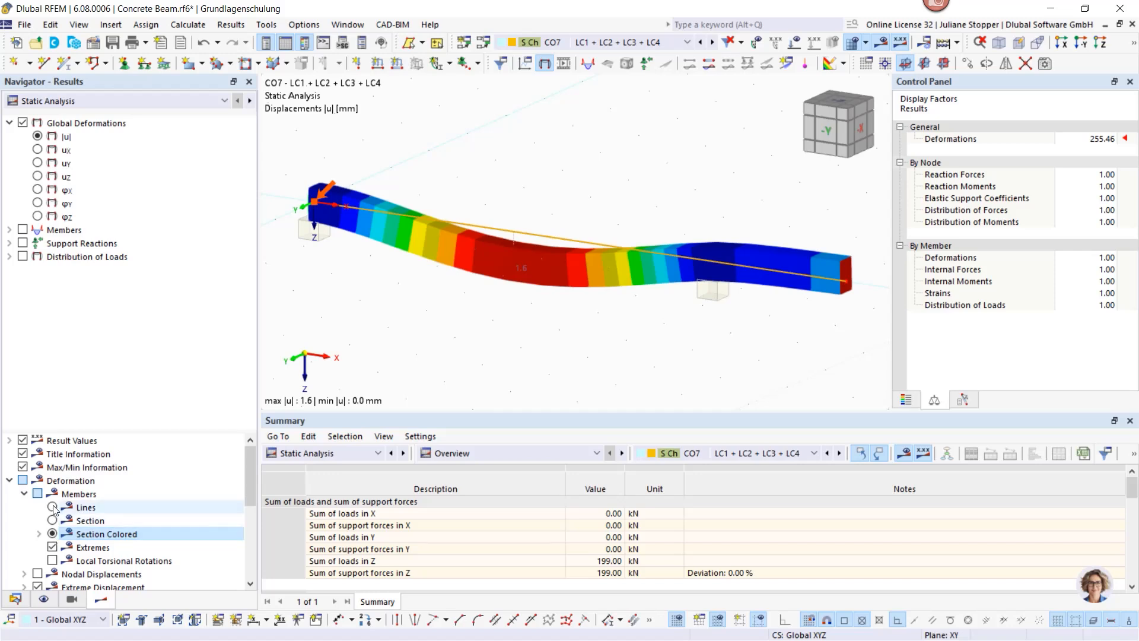
left_click(52, 507)
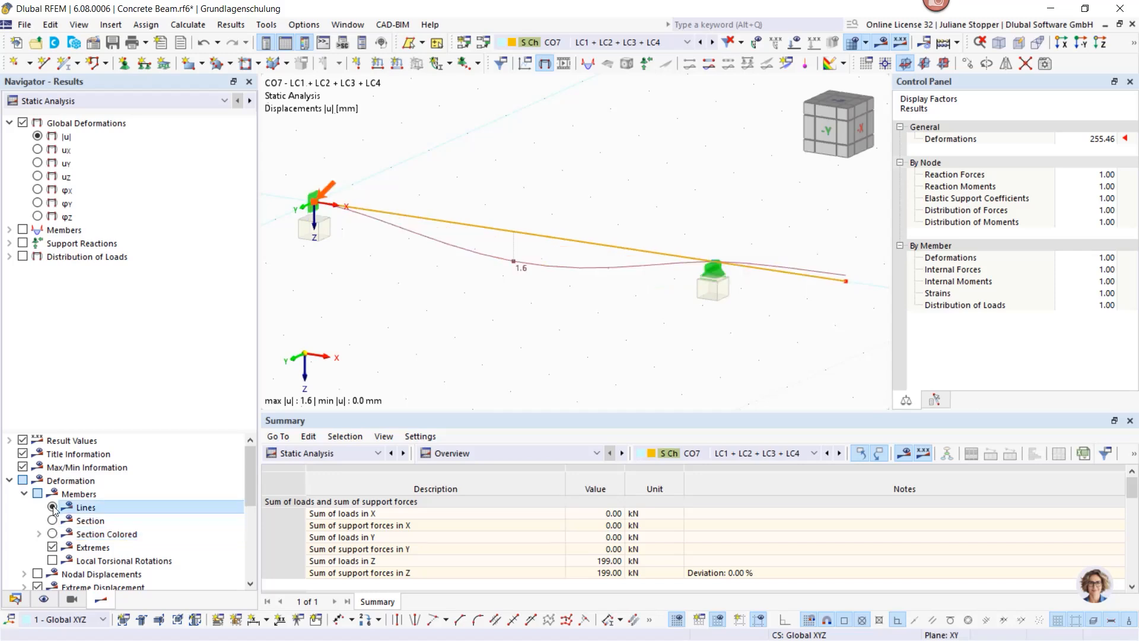
left_click(16, 599)
left_click(100, 598)
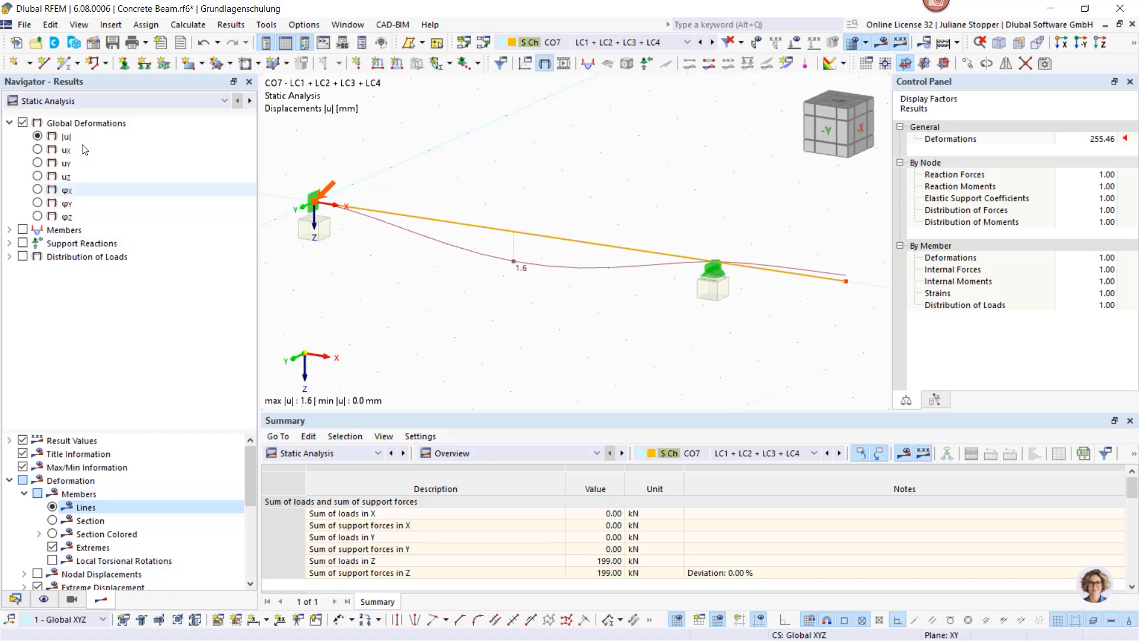
left_click(87, 103)
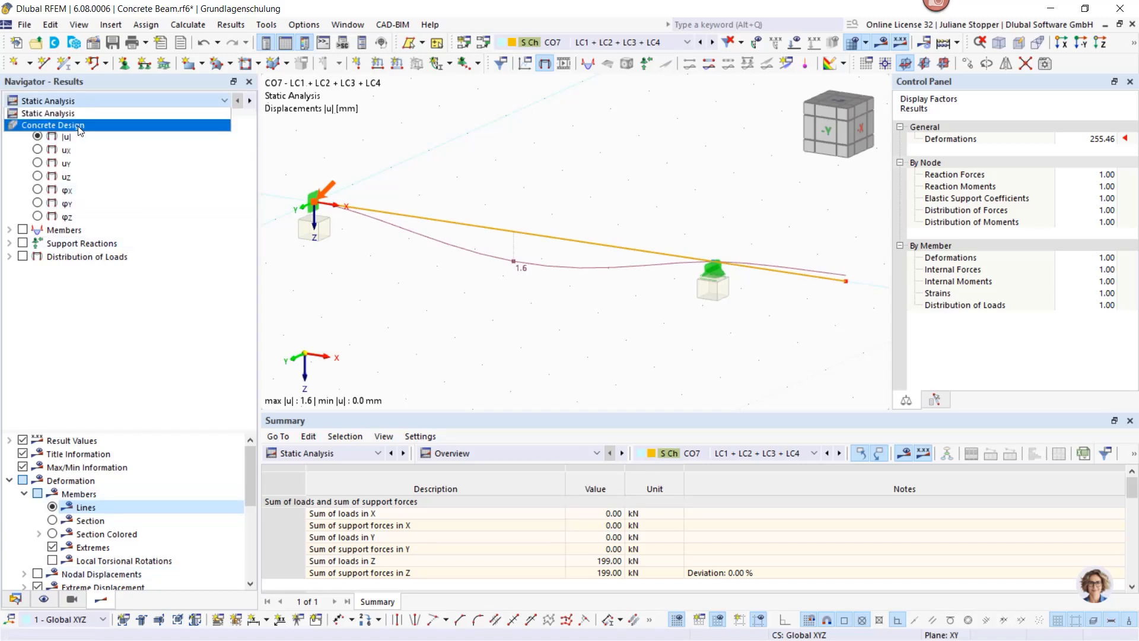
left_click(81, 125)
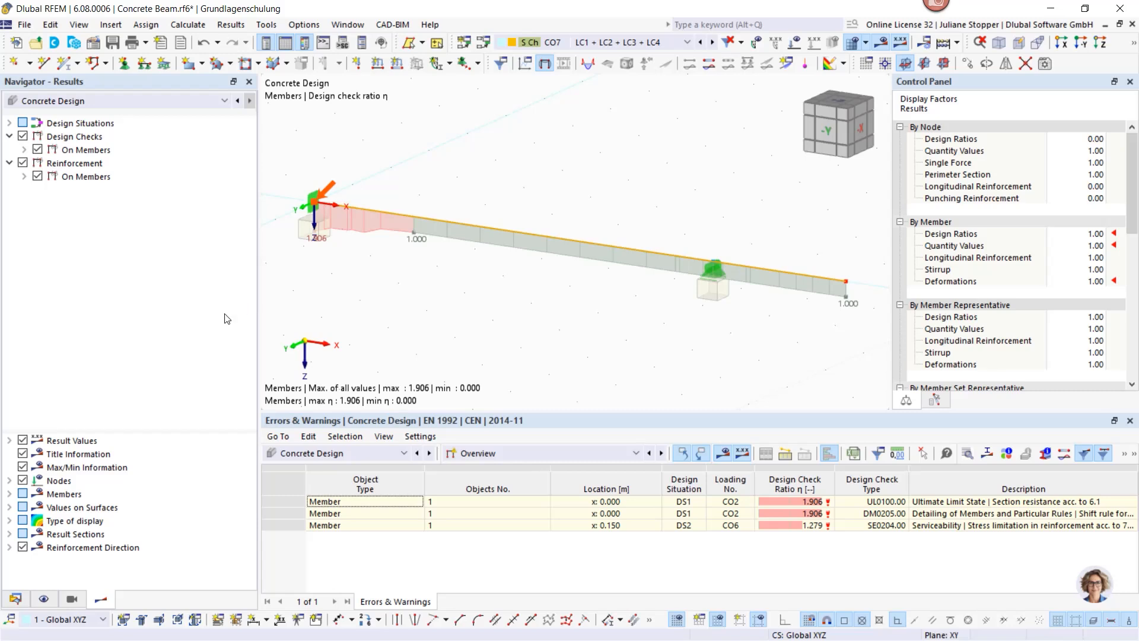
Step: Keep Concrete Design in the table, show Design Ratios on Members, and enlarge the table pane
left_click(350, 453)
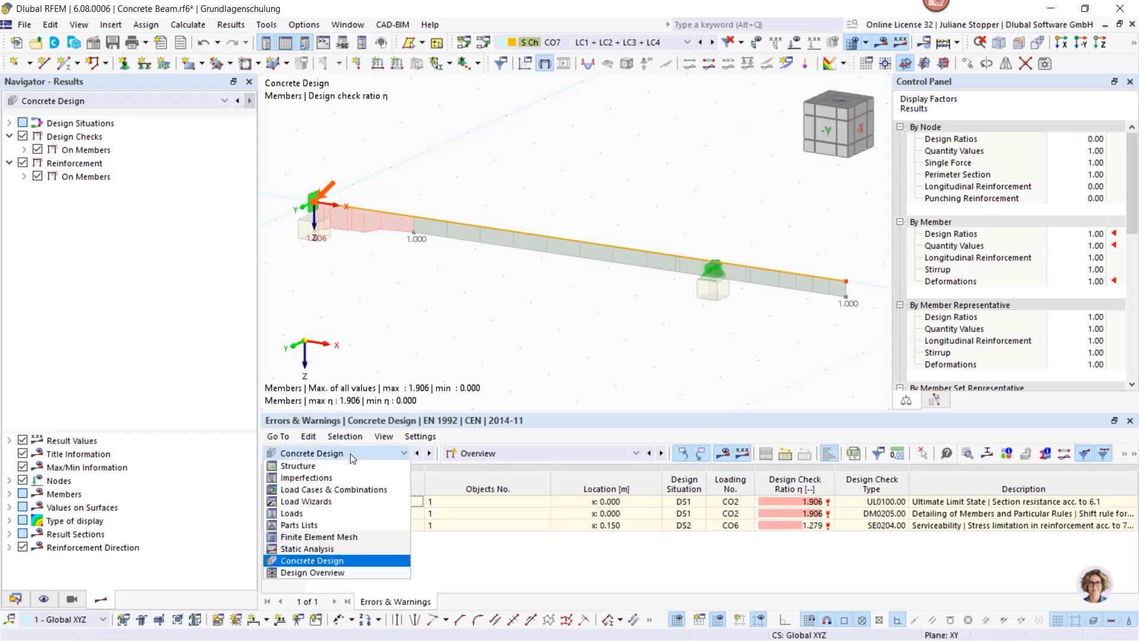
left_click(351, 455)
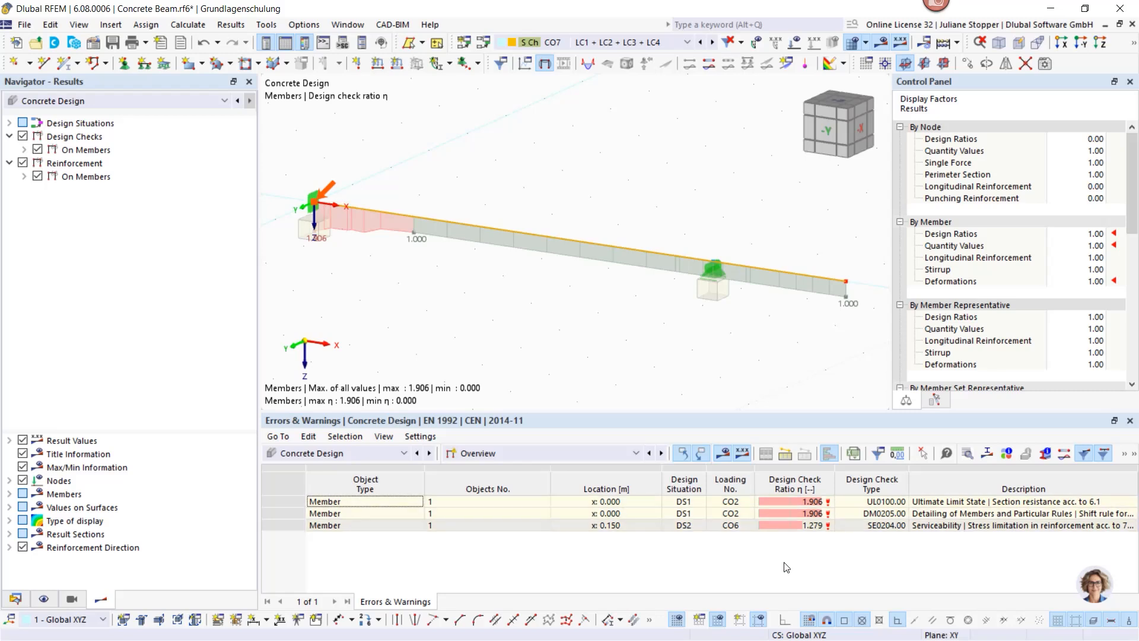
left_click(530, 453)
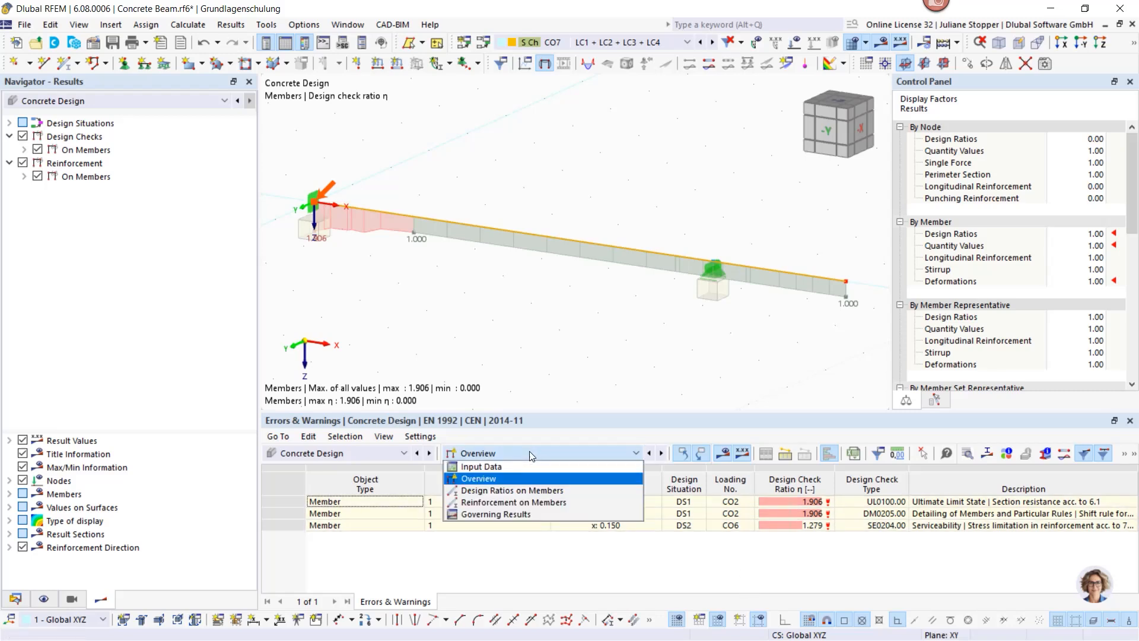
left_click(503, 492)
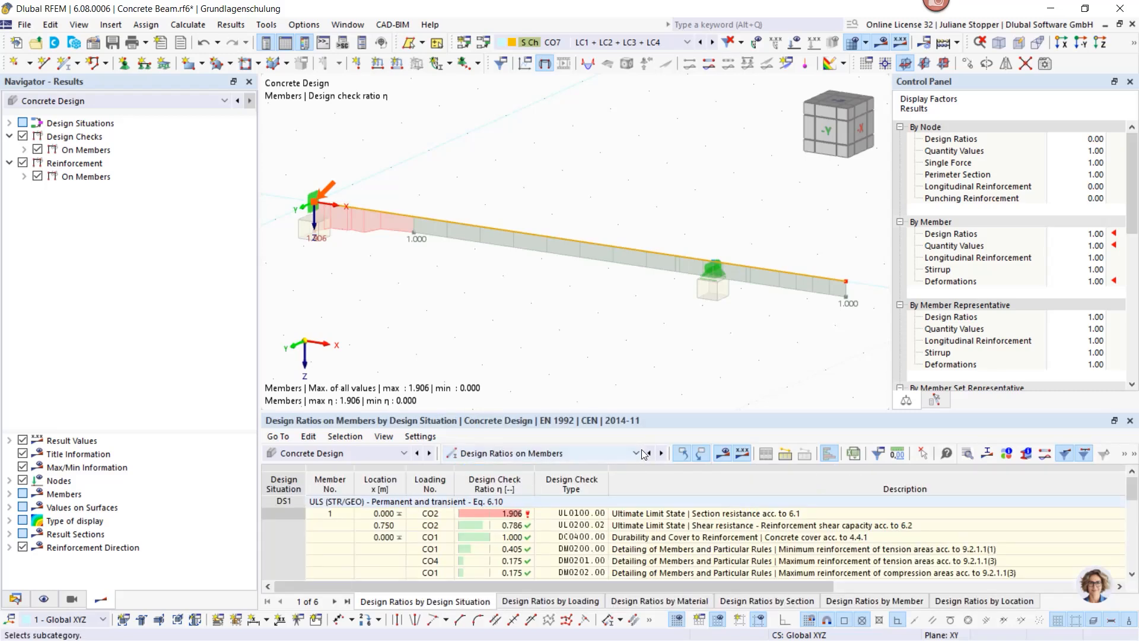
left_click_drag(632, 410, 633, 291)
scroll(560, 432, "down", 4)
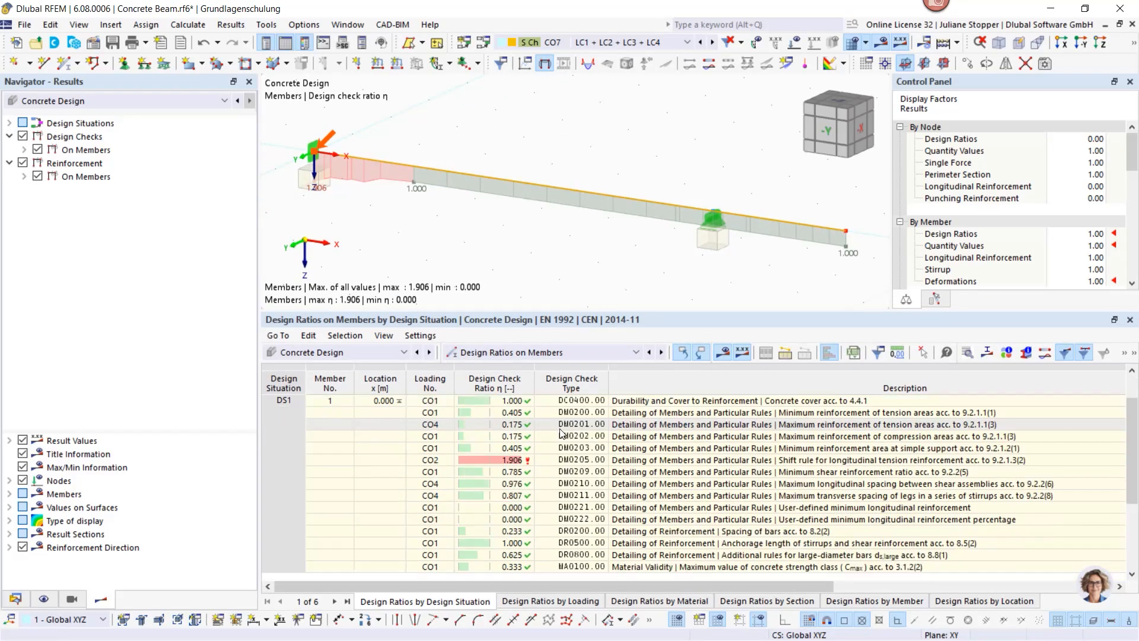
scroll(561, 431, "up", 5)
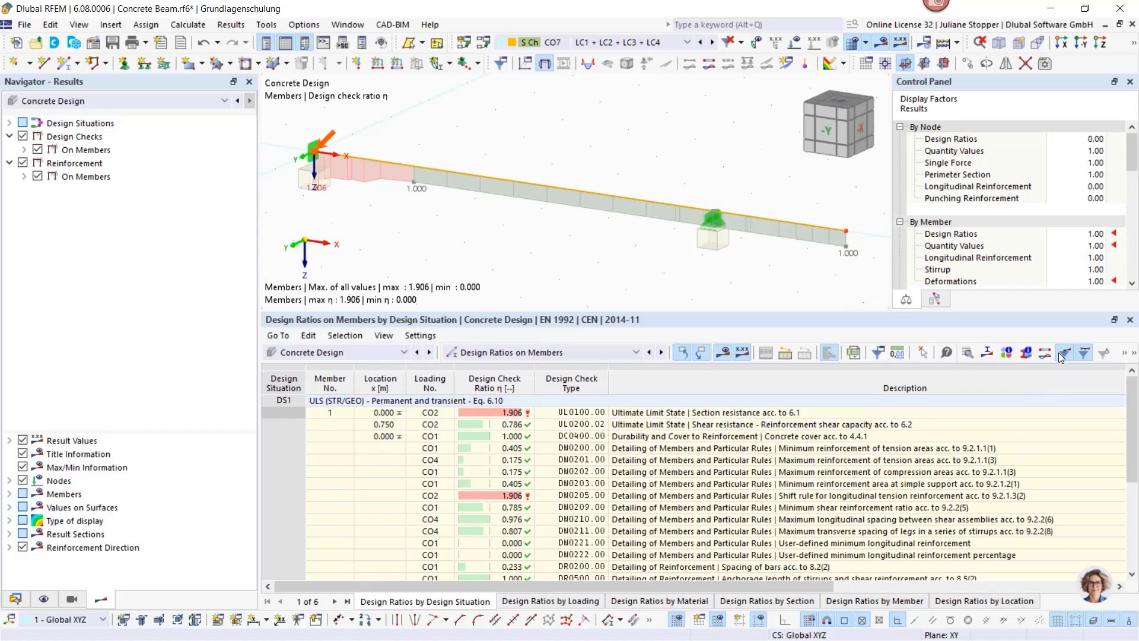
Step: Try the table filter for a shorter check list, switch it off, and resize the pane
left_click(1123, 357)
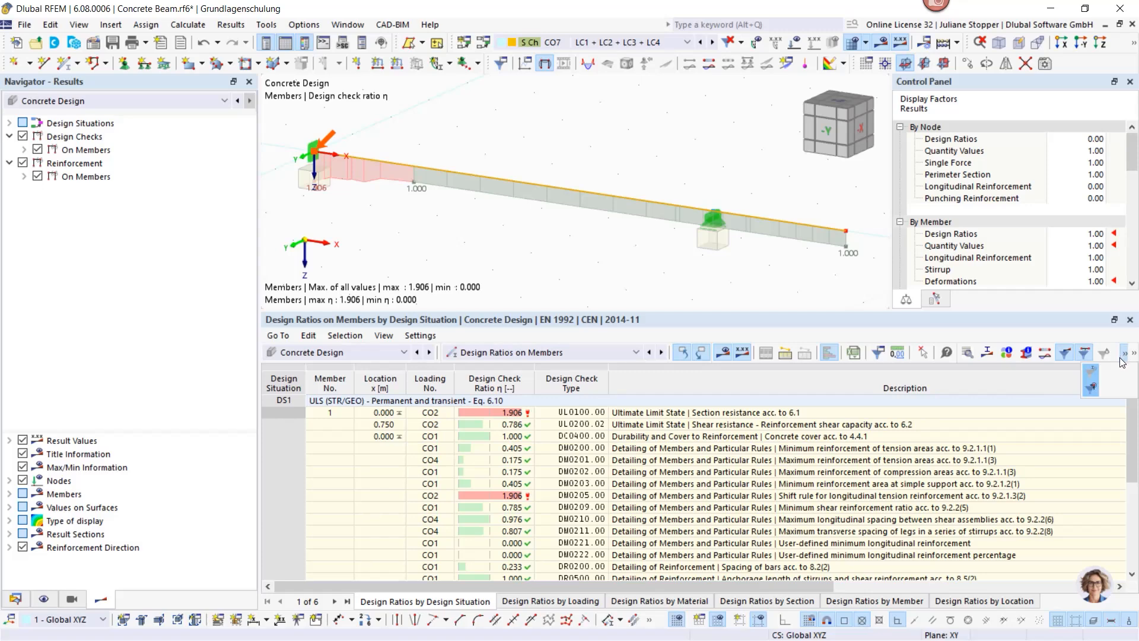
left_click(1091, 389)
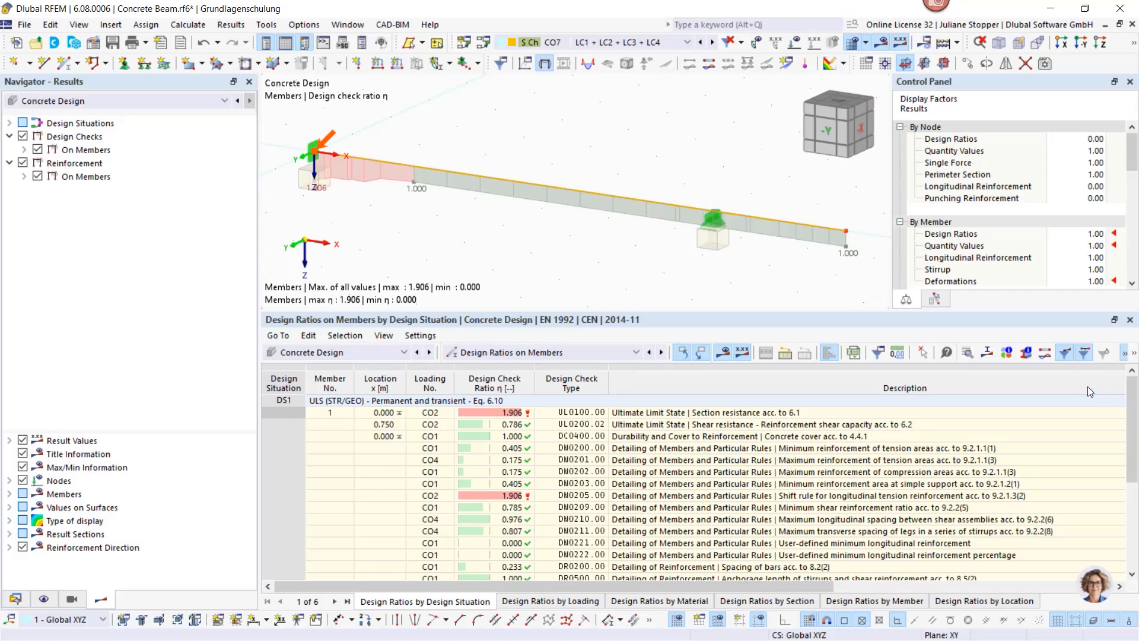
left_click(1083, 354)
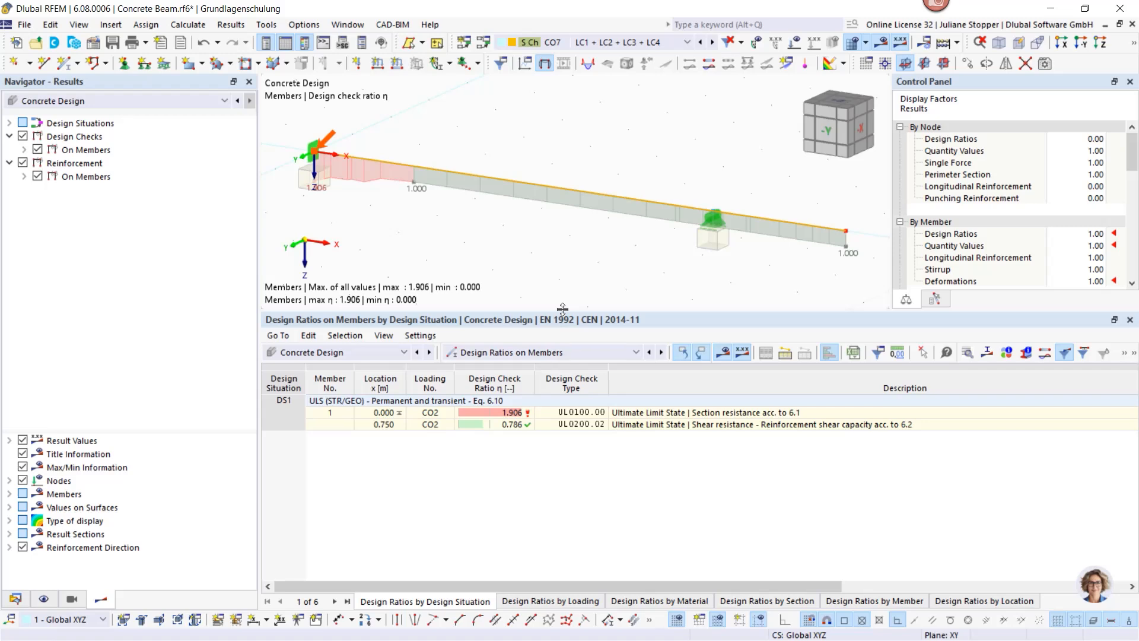
left_click_drag(562, 313, 544, 376)
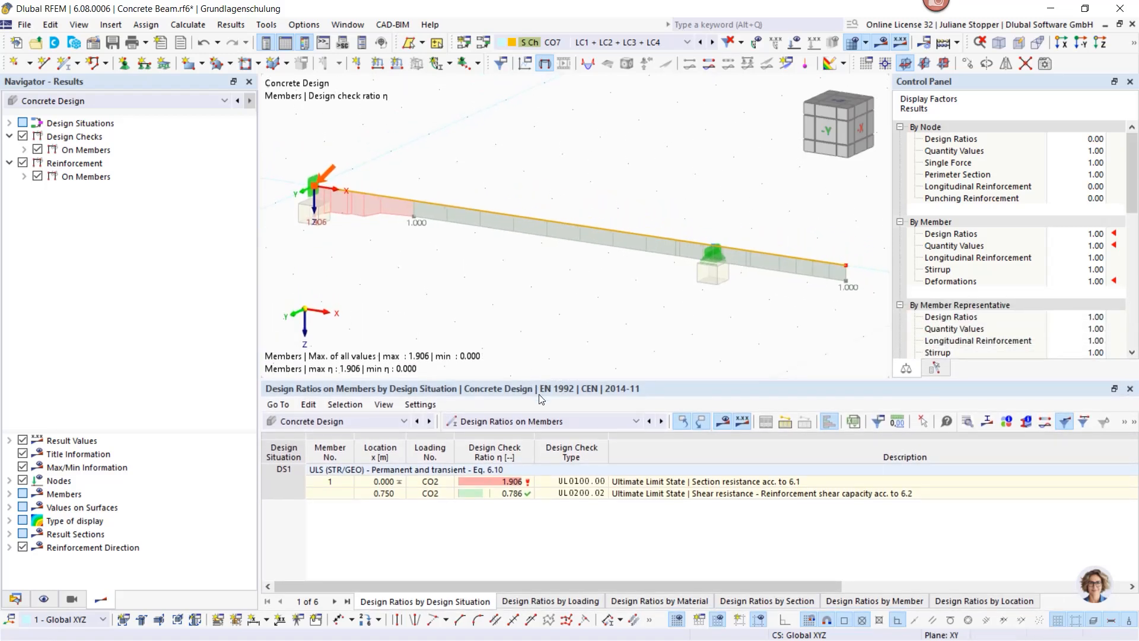
Step: Select the 1.906 section resistance row, then display the UL0100 ratio on the beam
left_click(510, 481)
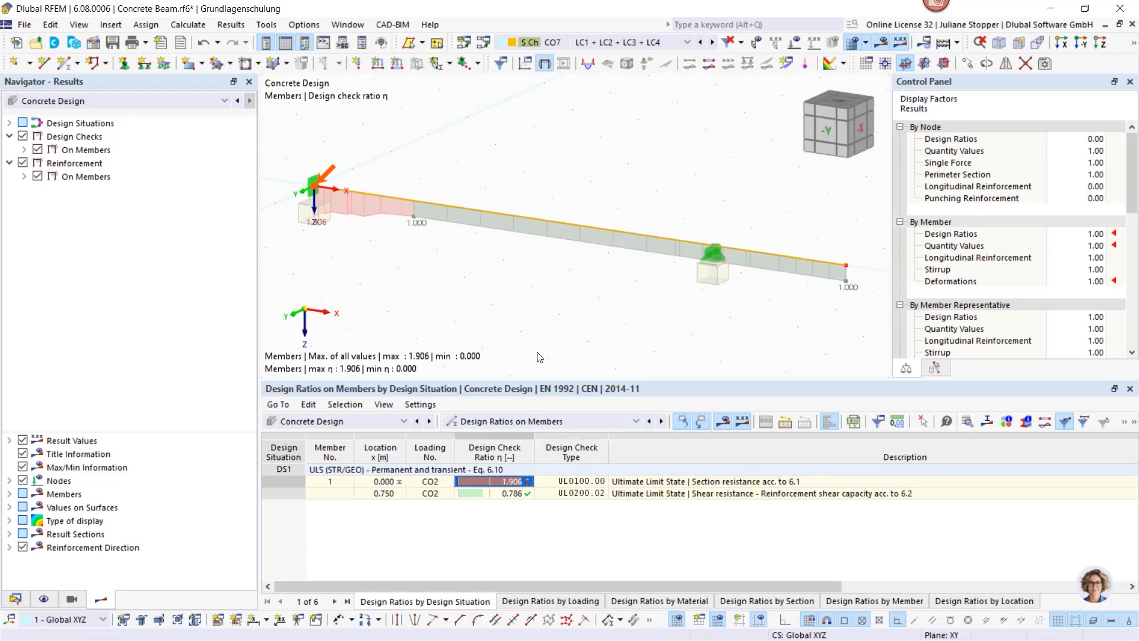
left_click(501, 307)
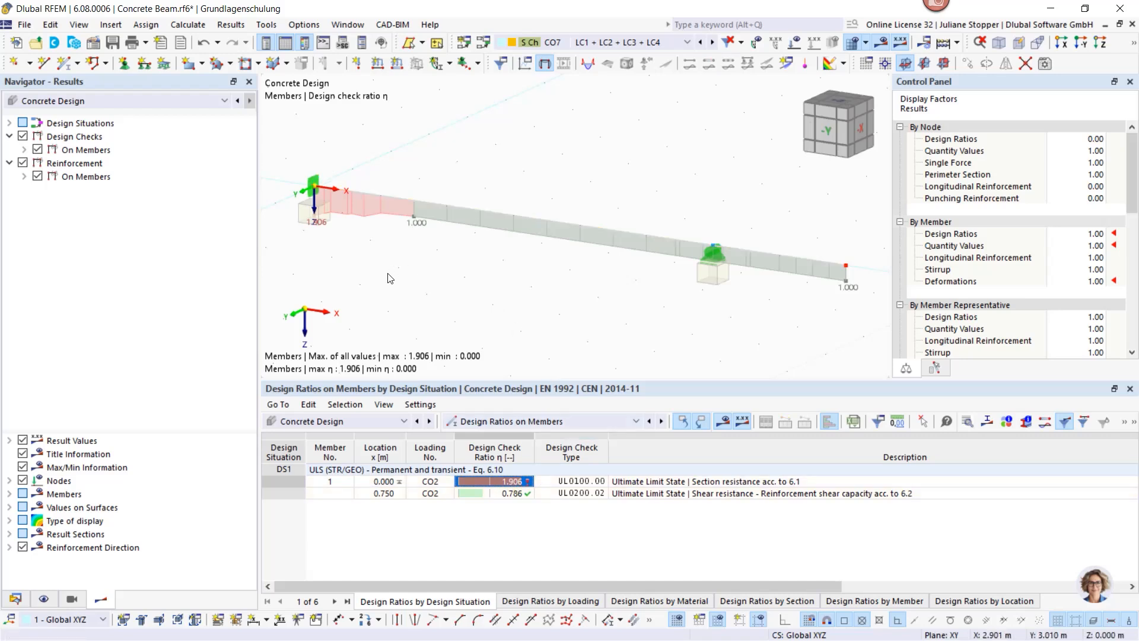
left_click(24, 150)
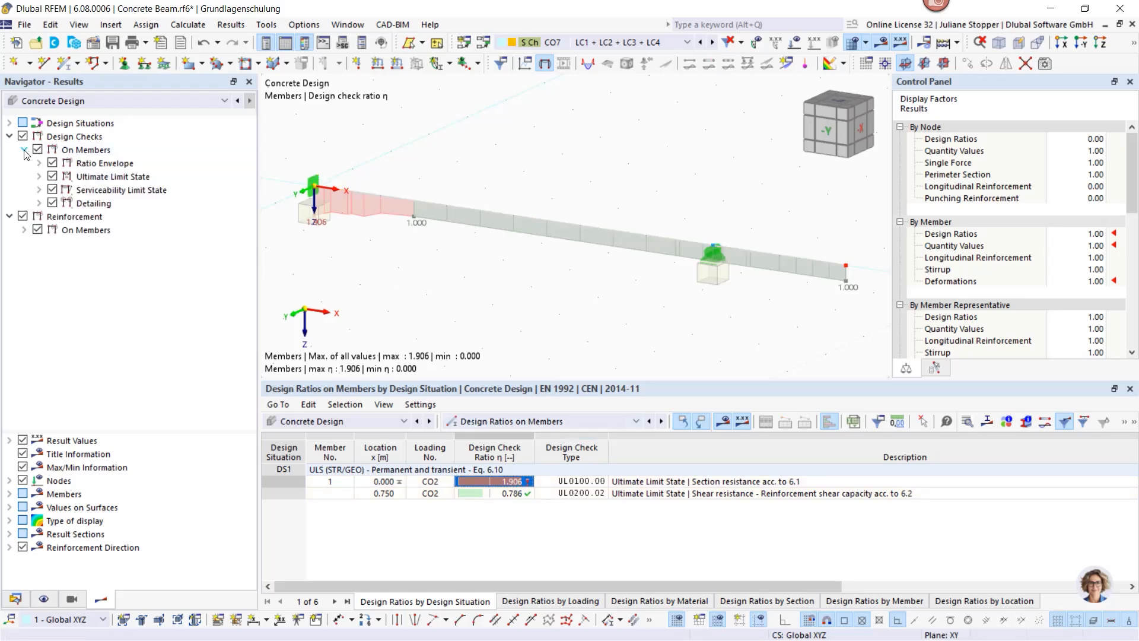
left_click(38, 177)
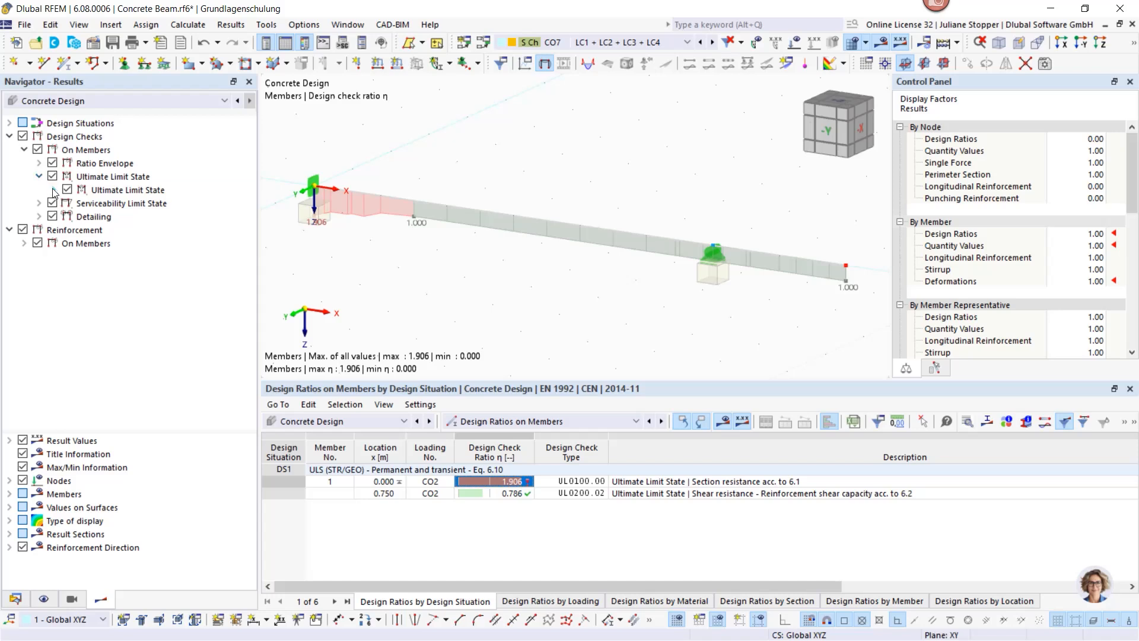
left_click(54, 190)
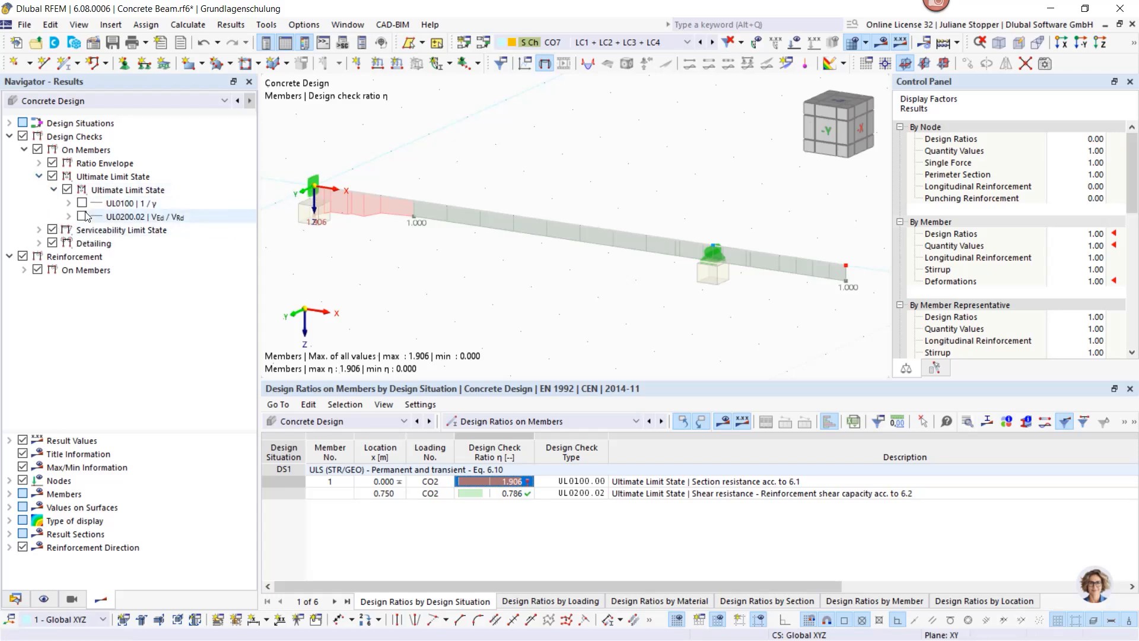
left_click(68, 203)
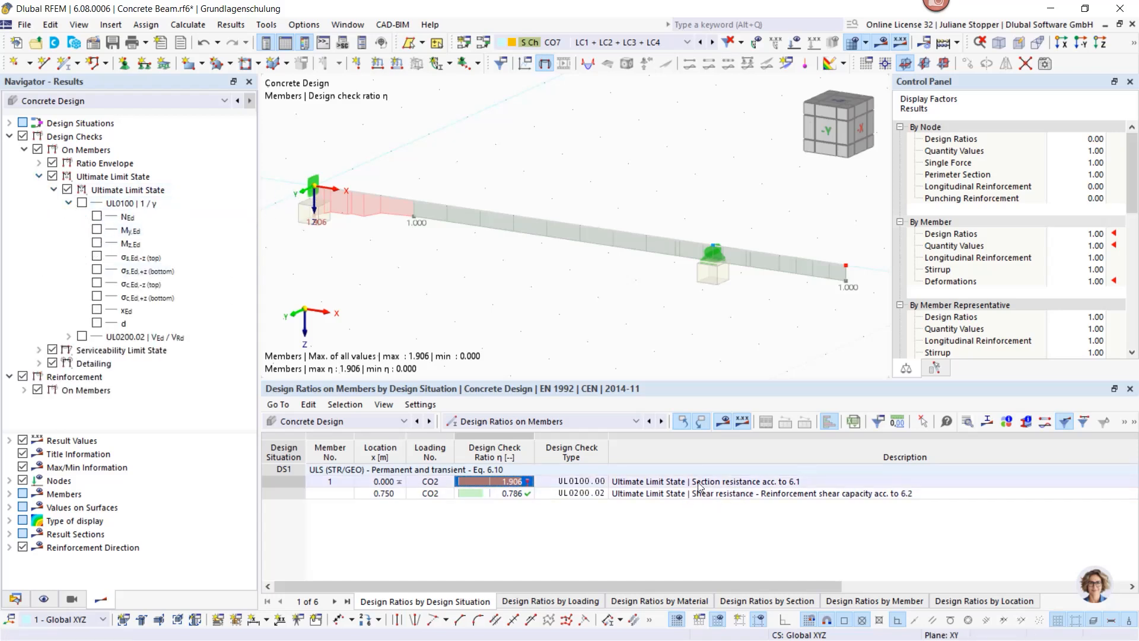
scroll(326, 196, "up", 5)
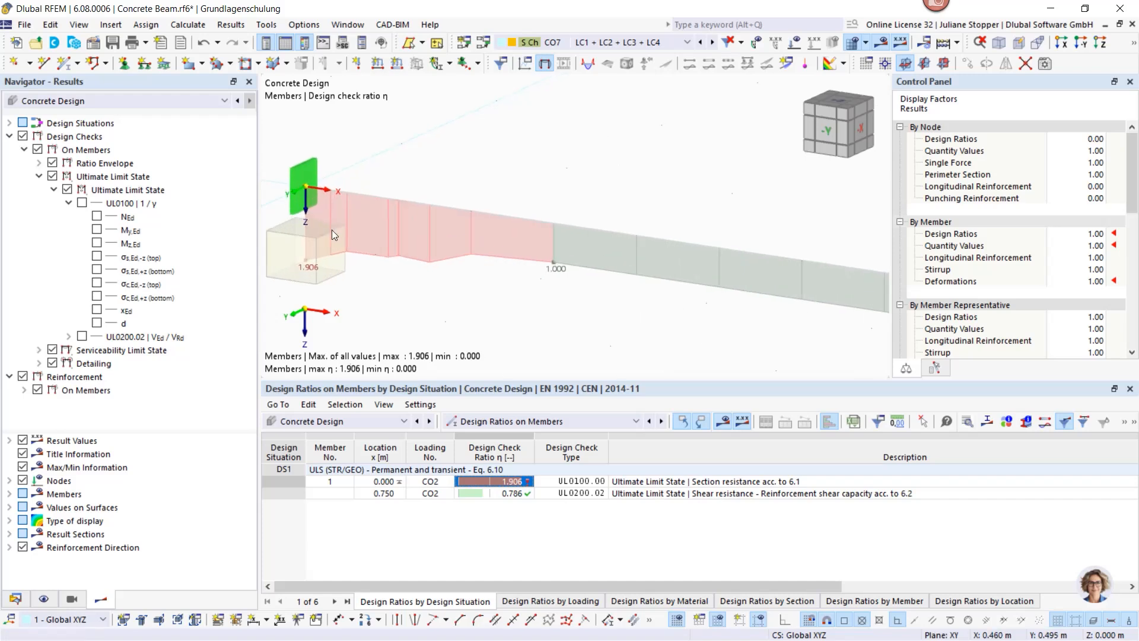
scroll(350, 241, "down", 3)
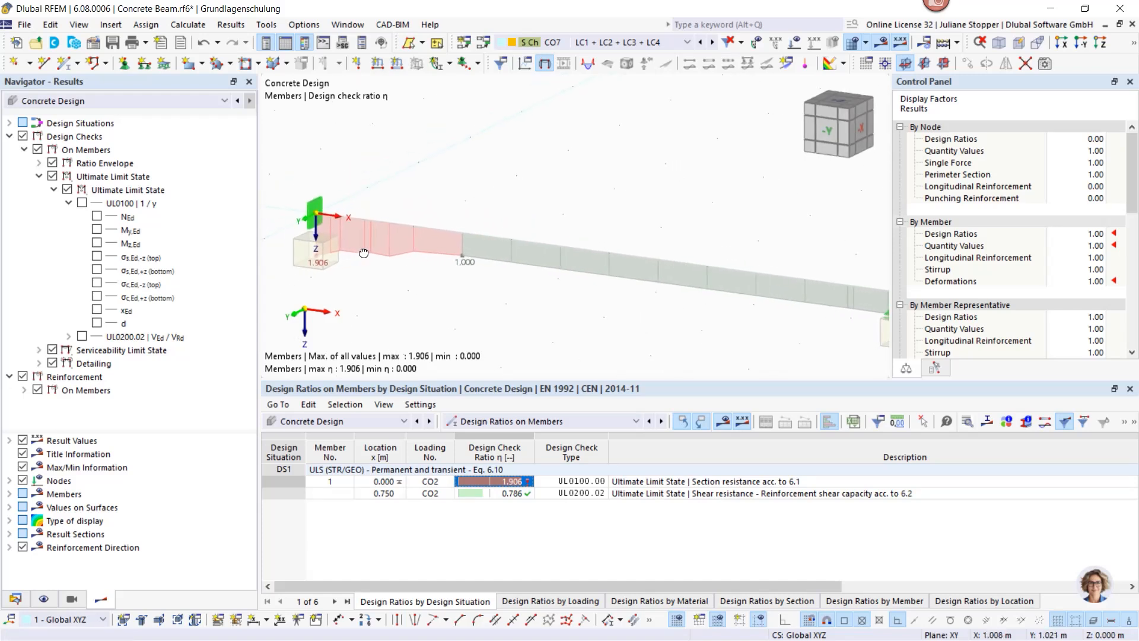
middle_click_drag(358, 249, 436, 249)
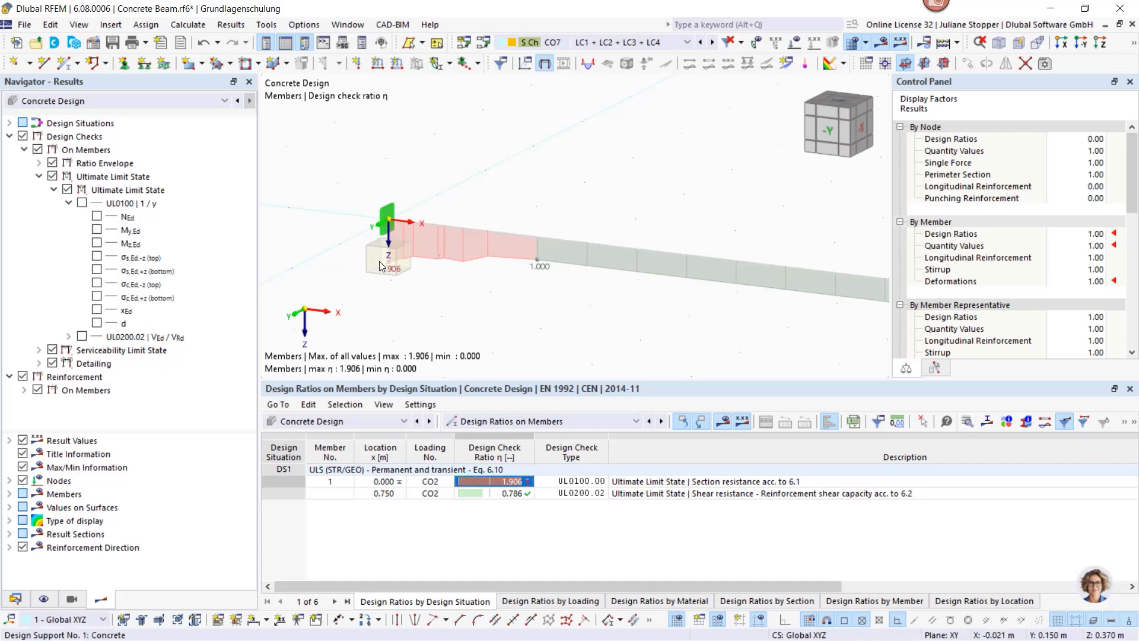
left_click(82, 203)
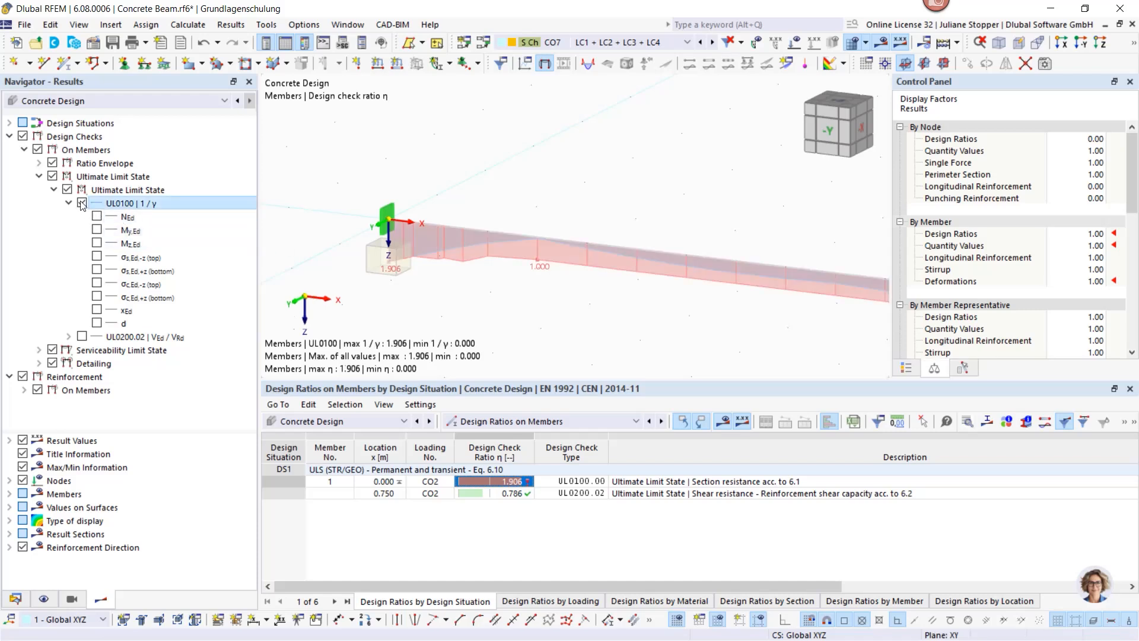
Step: Hide Ratio Envelope and all design checks, and expand Required Reinforcement longitudinal values
left_click(52, 162)
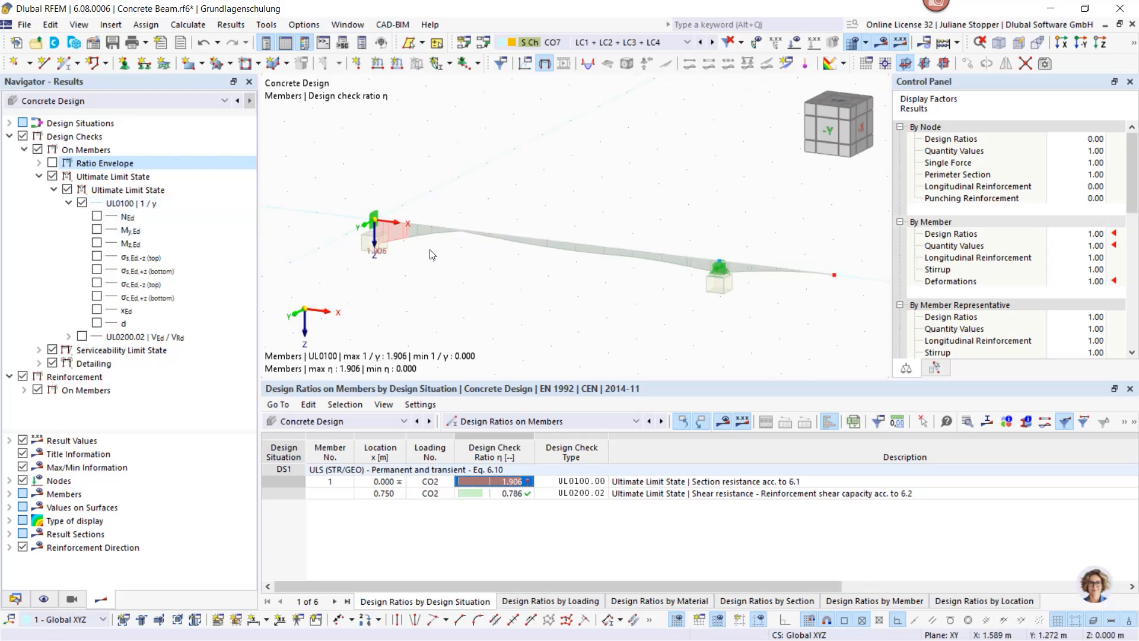
scroll(415, 252, "up", 3)
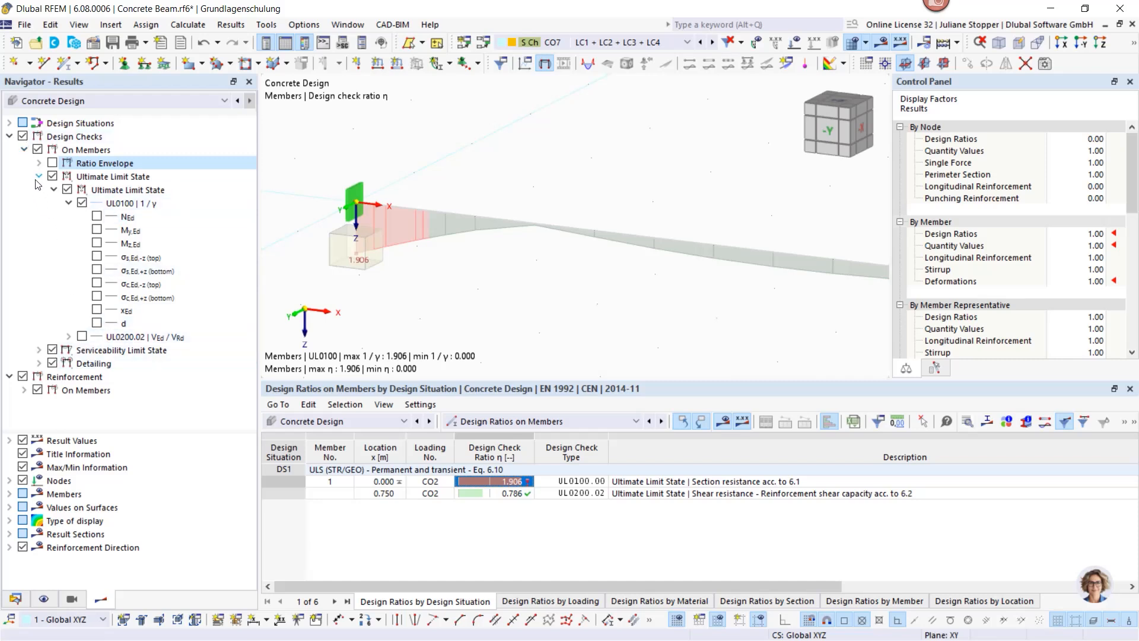
left_click(23, 136)
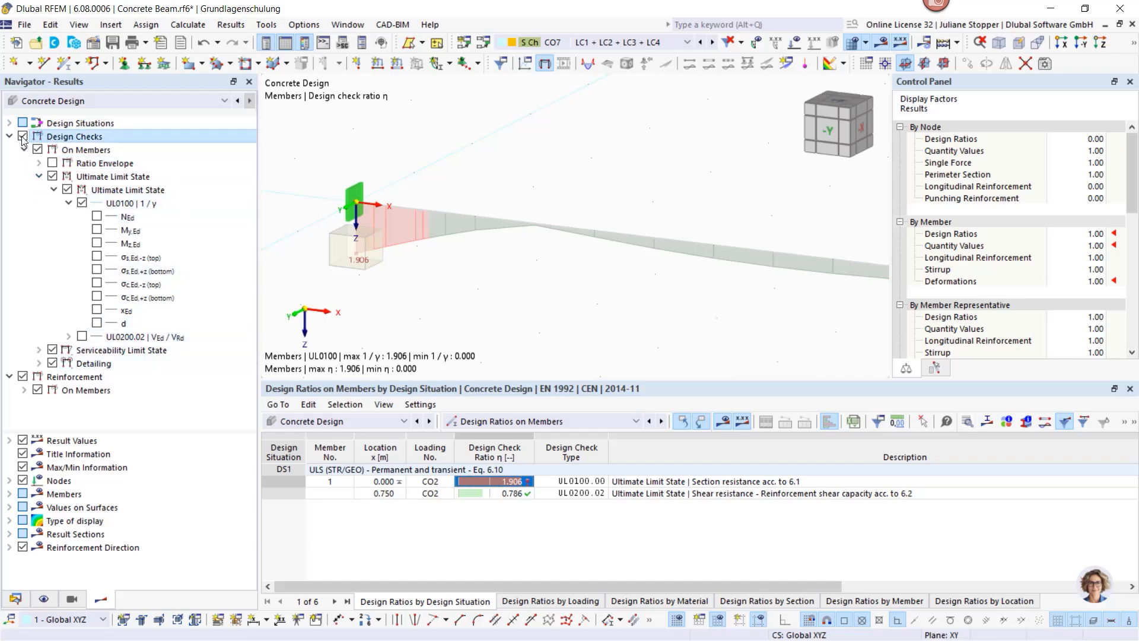
left_click(24, 390)
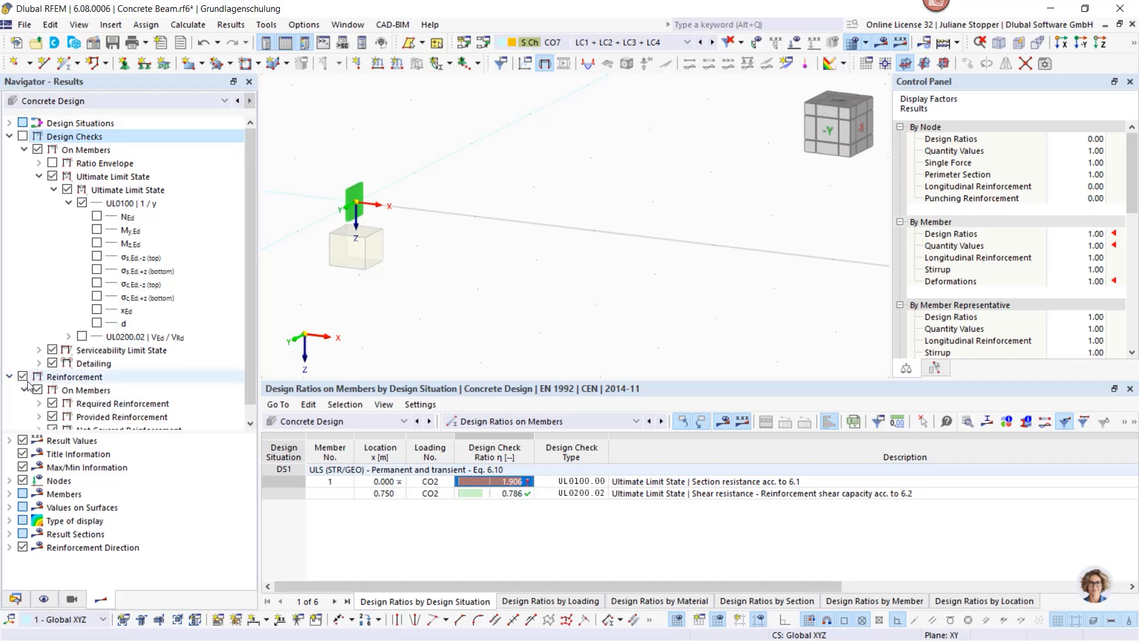
left_click(10, 137)
left_click(38, 176)
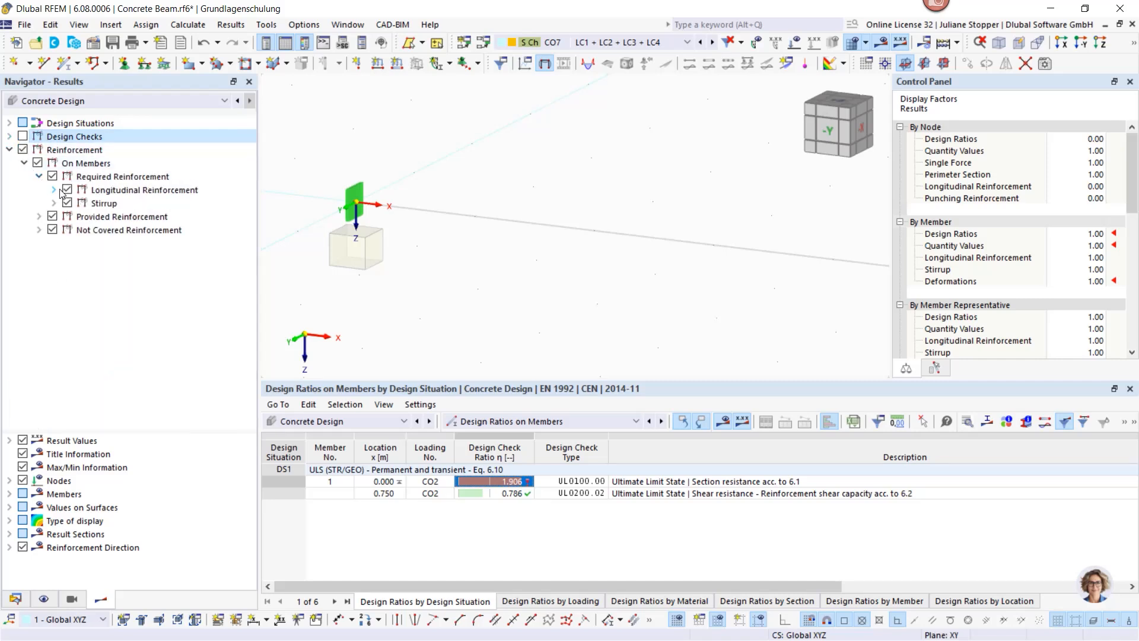
left_click(54, 190)
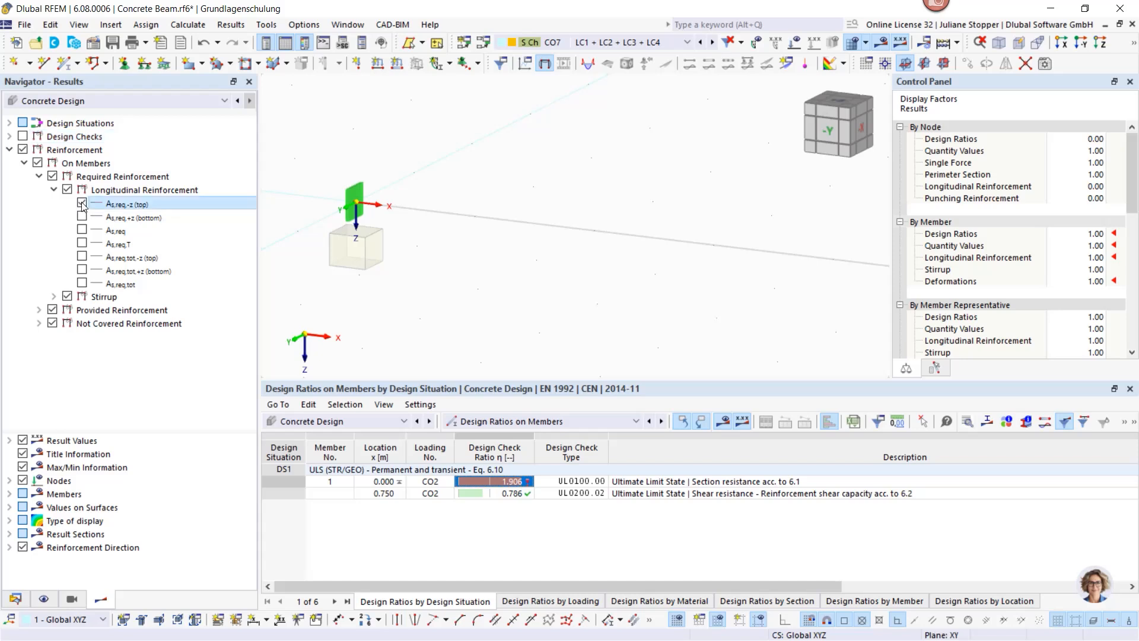
Step: Show required and provided top and bottom longitudinal reinforcement (As,req and As,prov ±z)
left_click(81, 203)
left_click(82, 216)
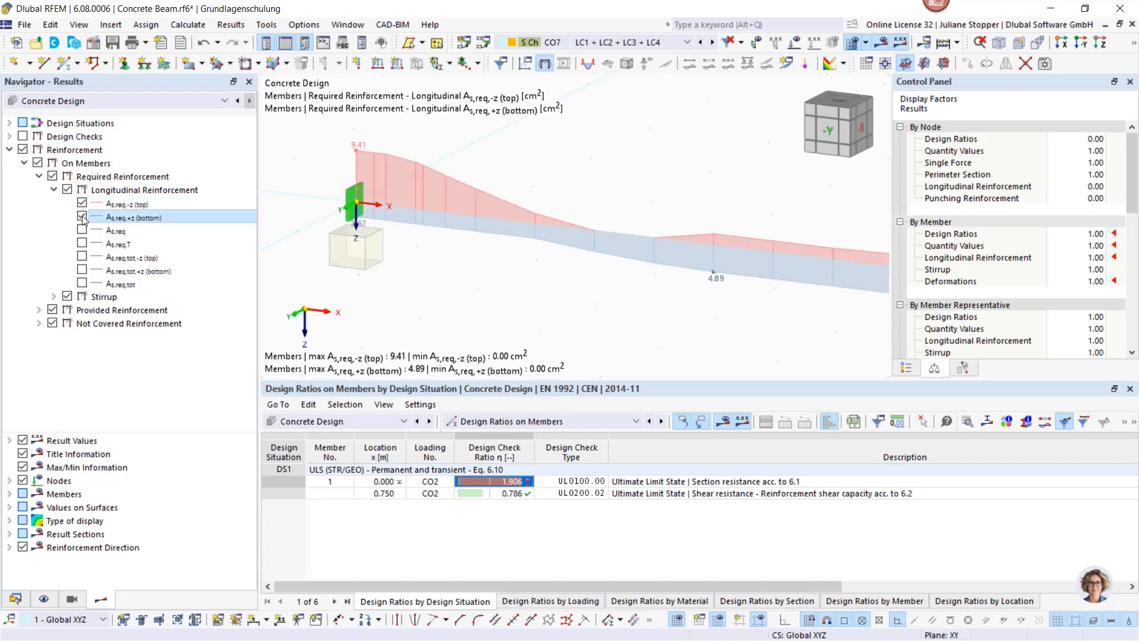
left_click(39, 311)
left_click(54, 323)
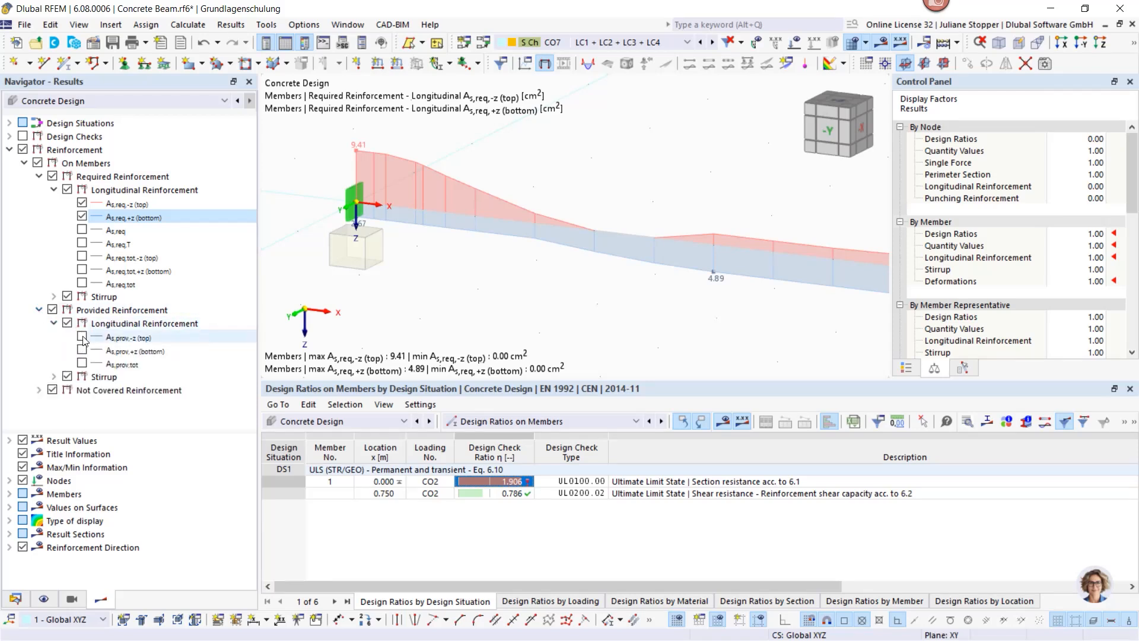
left_click(82, 336)
left_click(81, 350)
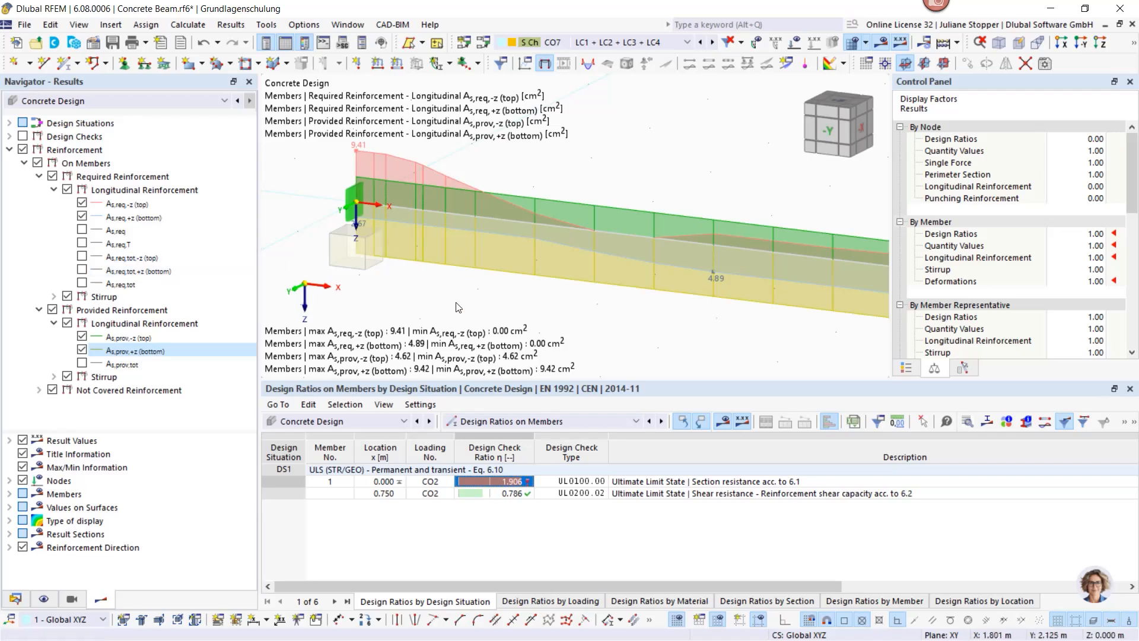
Step: Rotate to the -Y view and hide required reinforcement, leaving provided 4.62 and 9.42 cm²
scroll(419, 185, "down", 2)
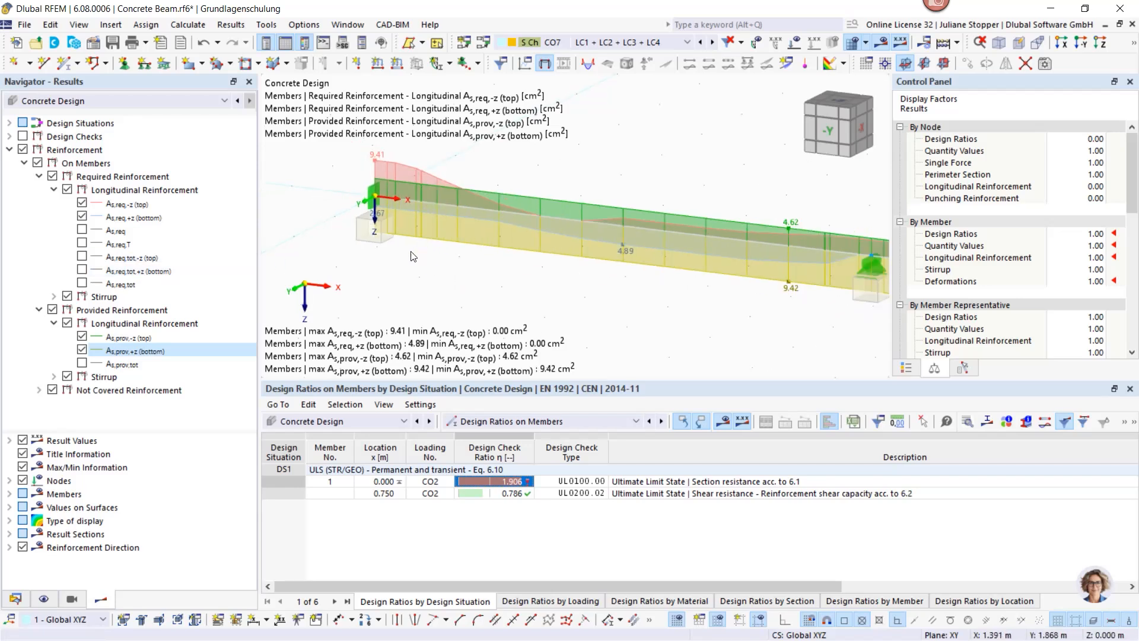
middle_click_drag(392, 260, 455, 239, "ctrl")
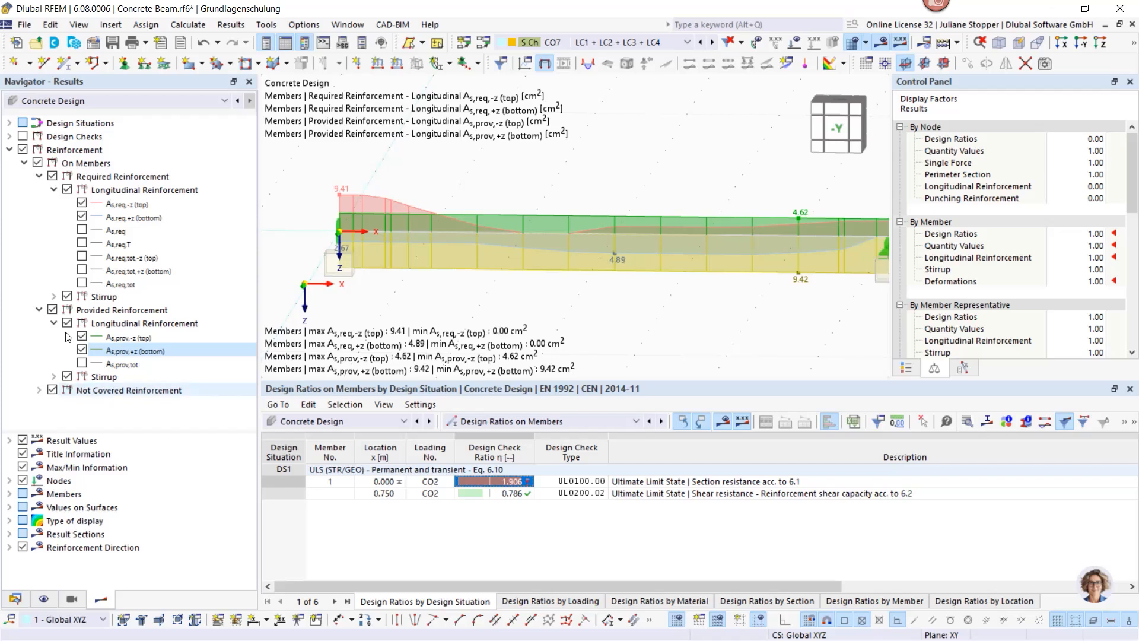
left_click(52, 176)
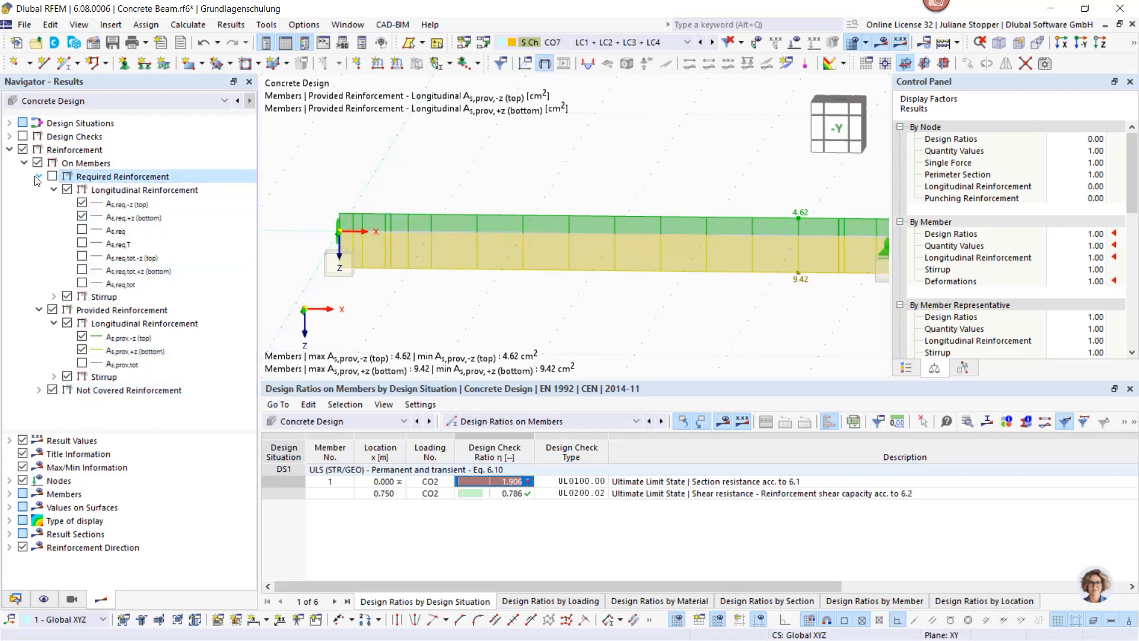
Step: Hide provided reinforcement and show only not-covered top As,dif,-z, peaking at 4.79 cm²
left_click(39, 176)
left_click(53, 189)
left_click(39, 190)
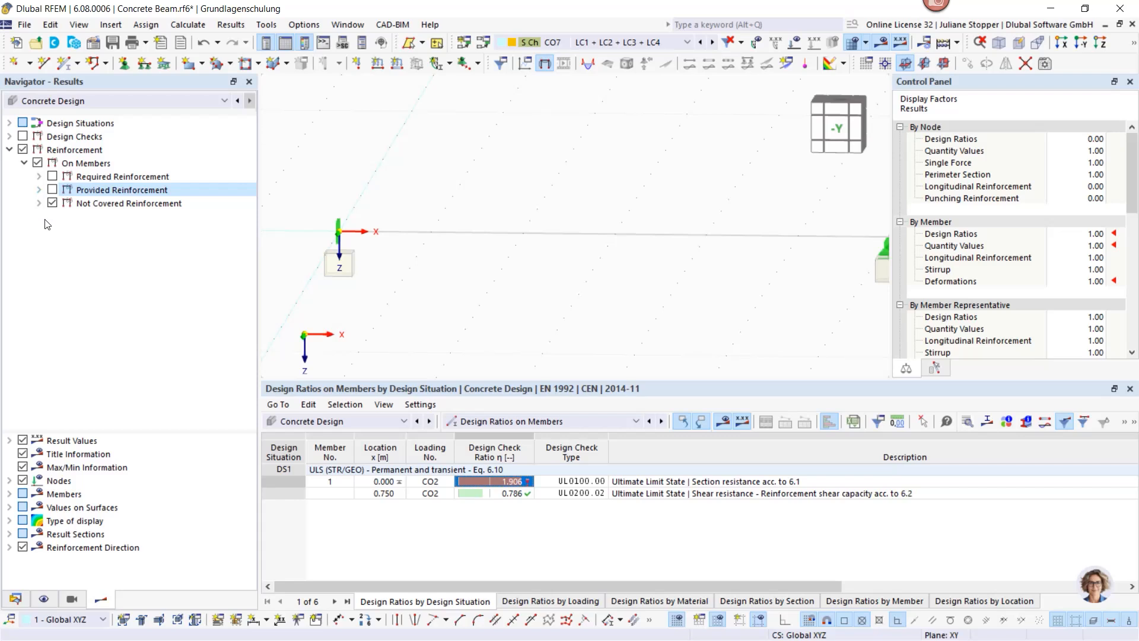
left_click(39, 203)
left_click(53, 216)
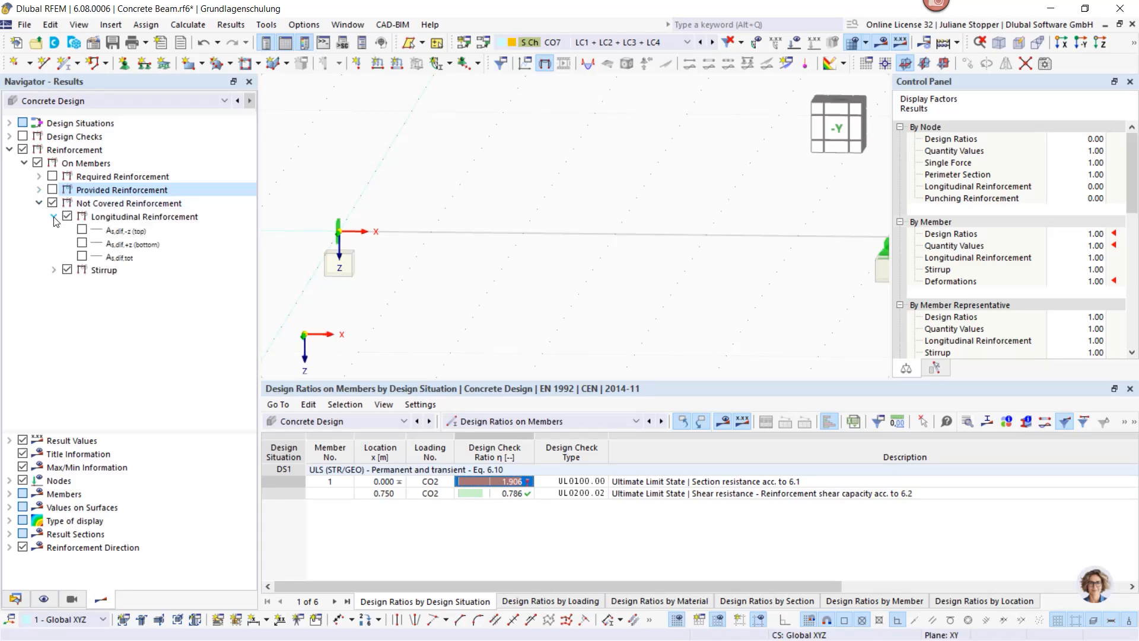
left_click(82, 230)
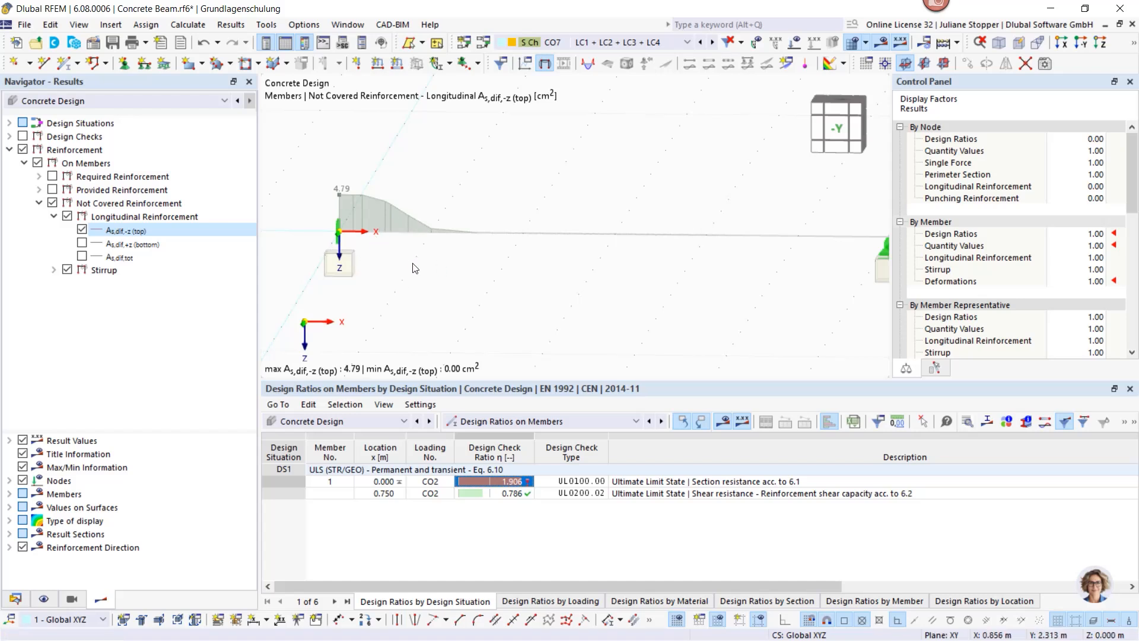
scroll(386, 270, "down", 1)
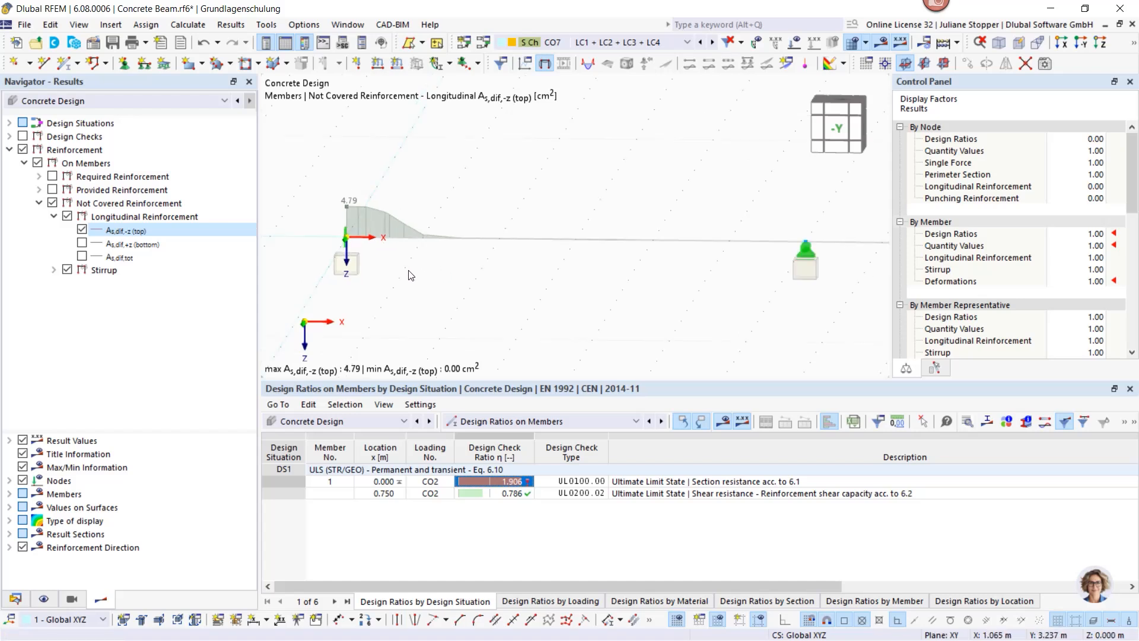
left_click(481, 240)
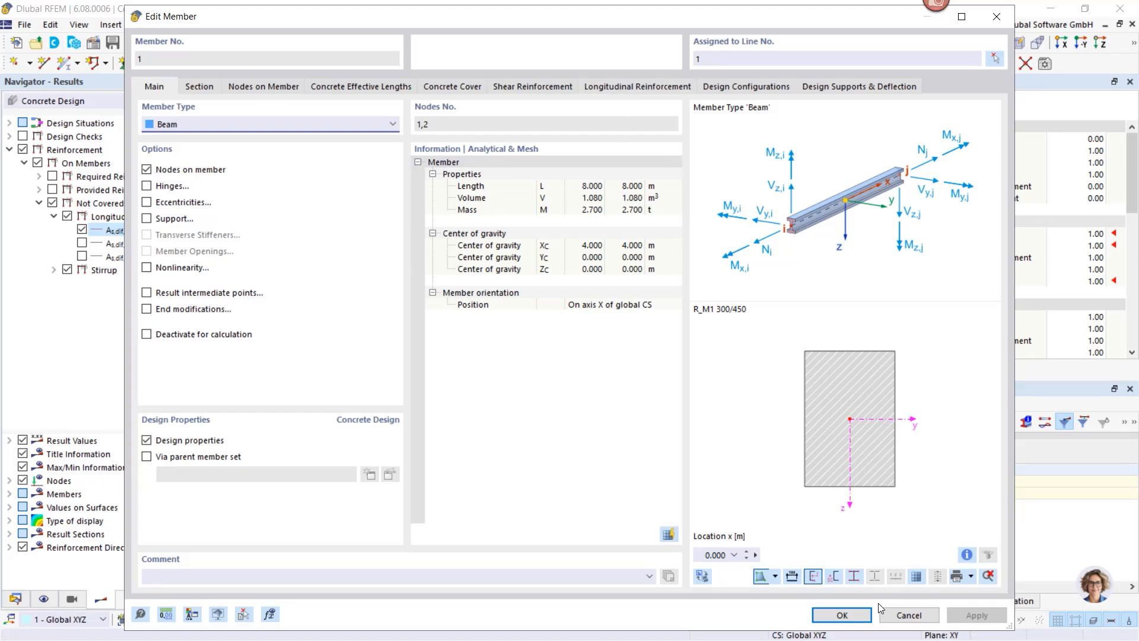
Step: In member 1's Longitudinal Reinforcement, duplicate item 1 (3 Ø14.0 top, 3 Ø20.0 bottom)
left_click(615, 88)
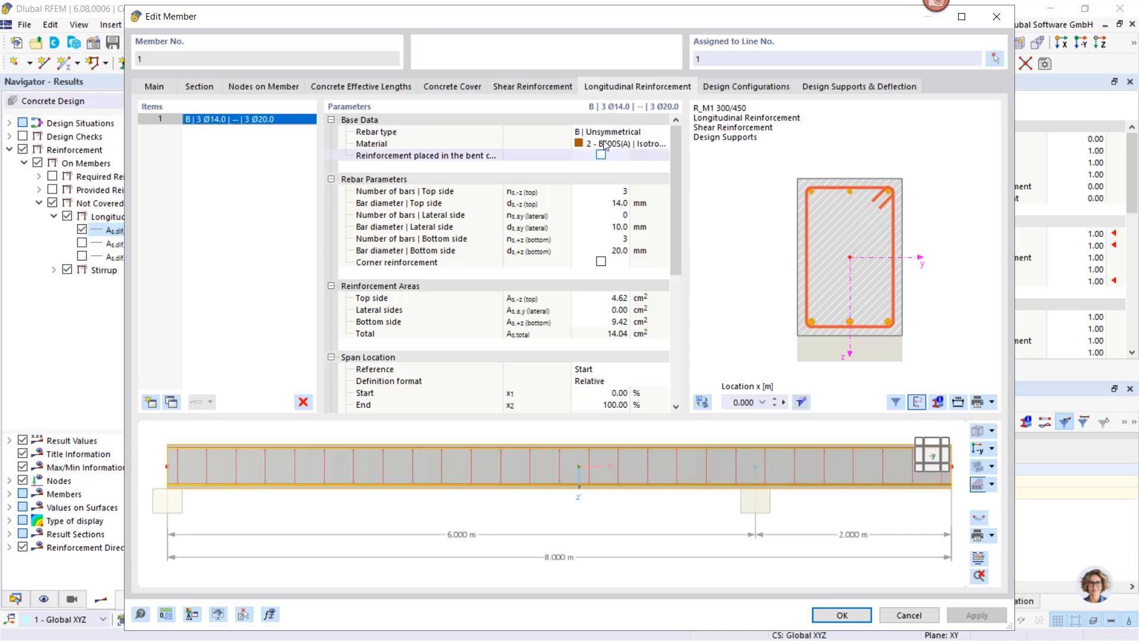
left_click_drag(571, 20, 597, 125)
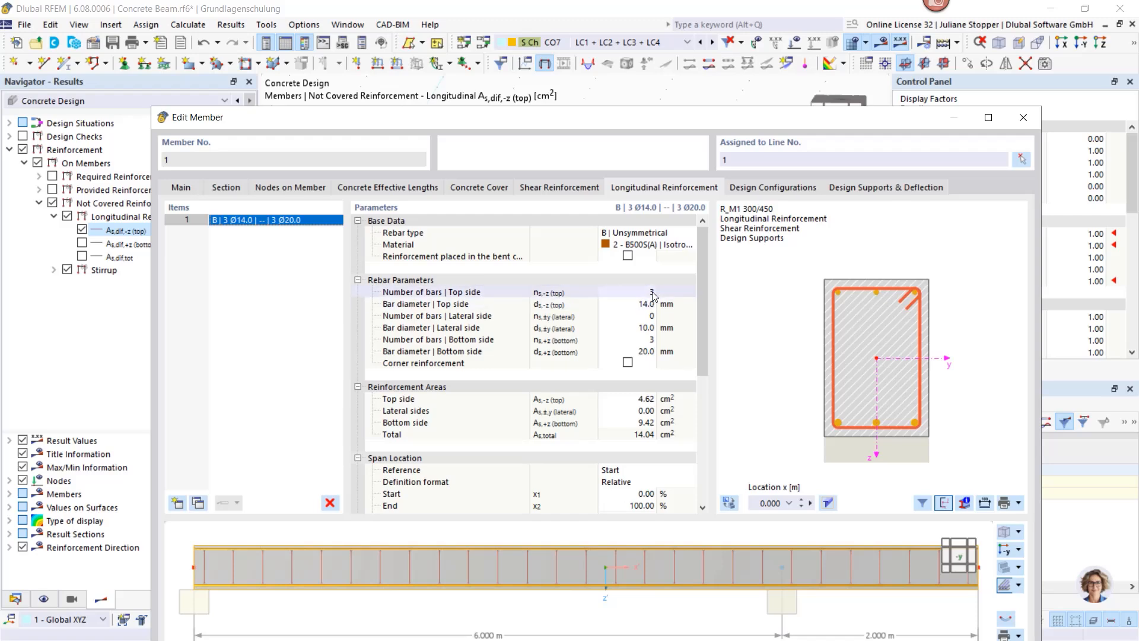
left_click_drag(578, 119, 552, 105)
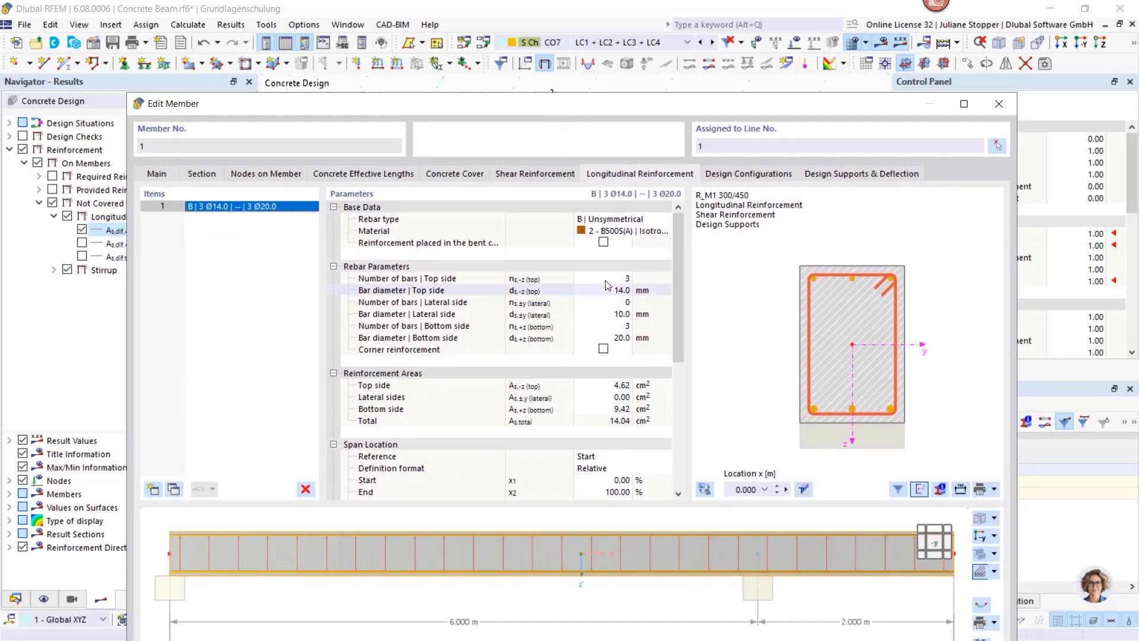
left_click(173, 490)
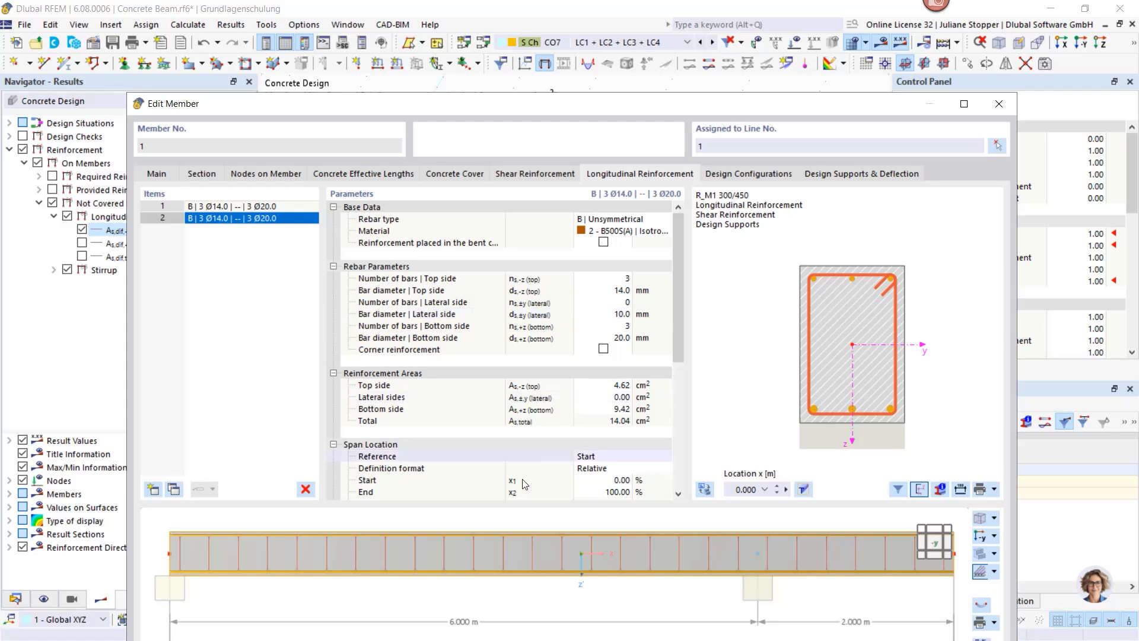
Step: Change the second rebar item to 4 Ø14.0 top bars and 0 bottom bars
left_click(625, 327)
left_click(624, 327)
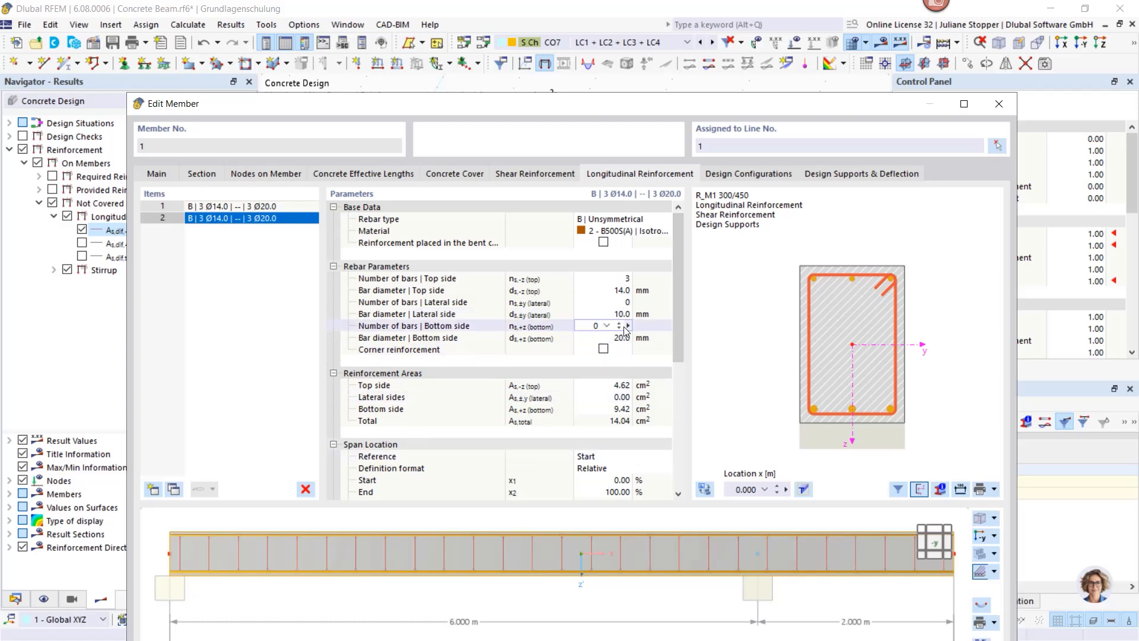
left_click(621, 278)
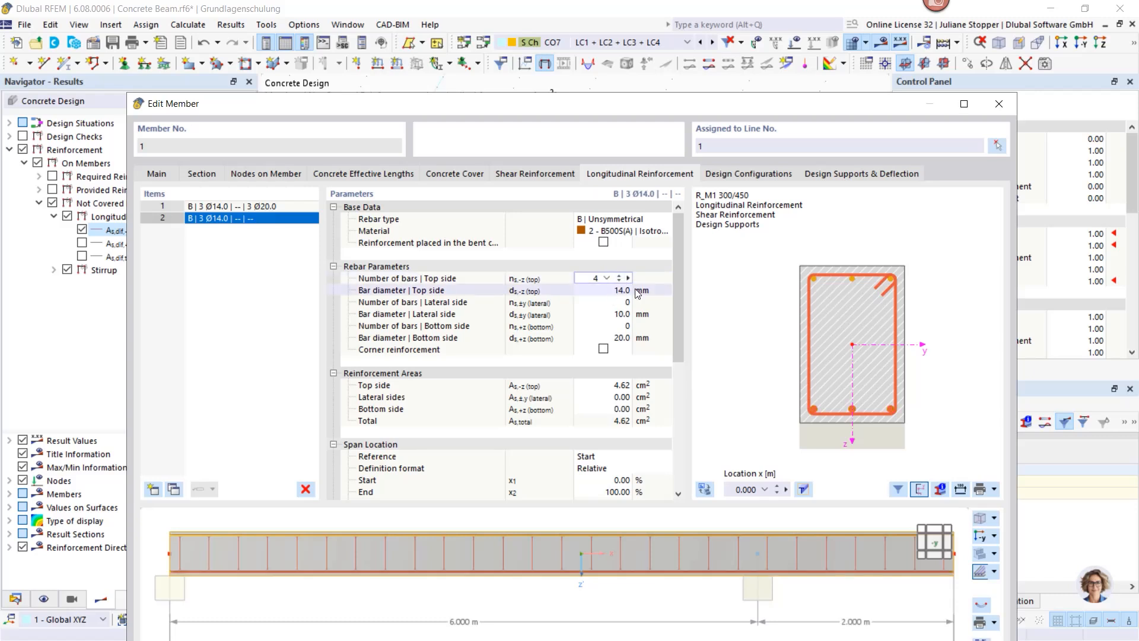
left_click(636, 291)
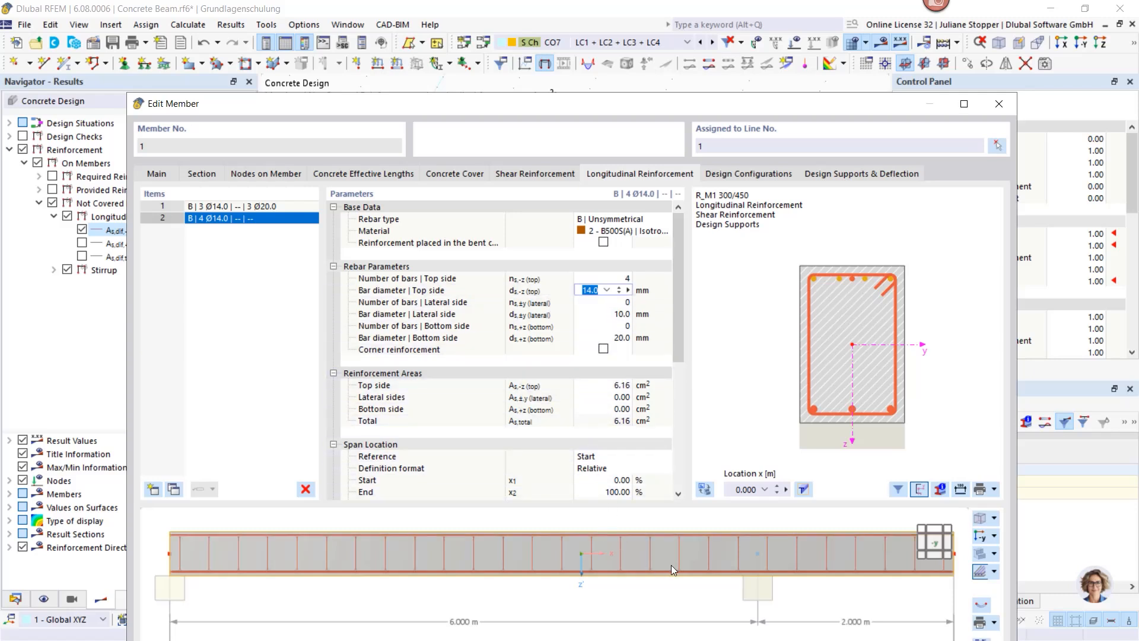
scroll(673, 560, "down", 1)
middle_click_drag(701, 554, 687, 609, "ctrl")
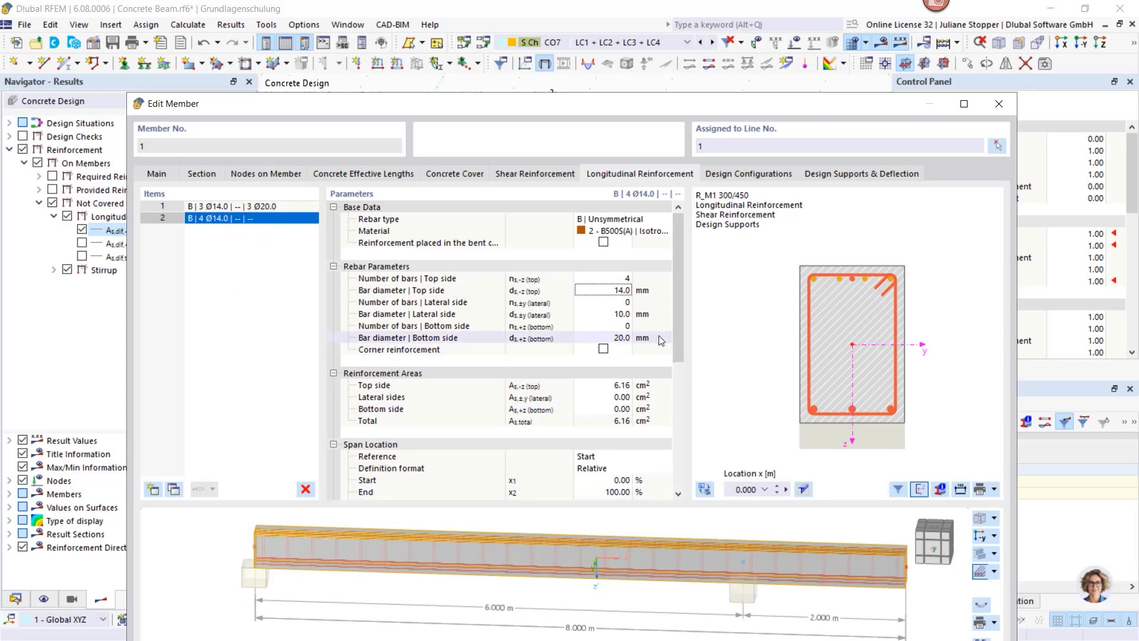
scroll(681, 353, "down", 2)
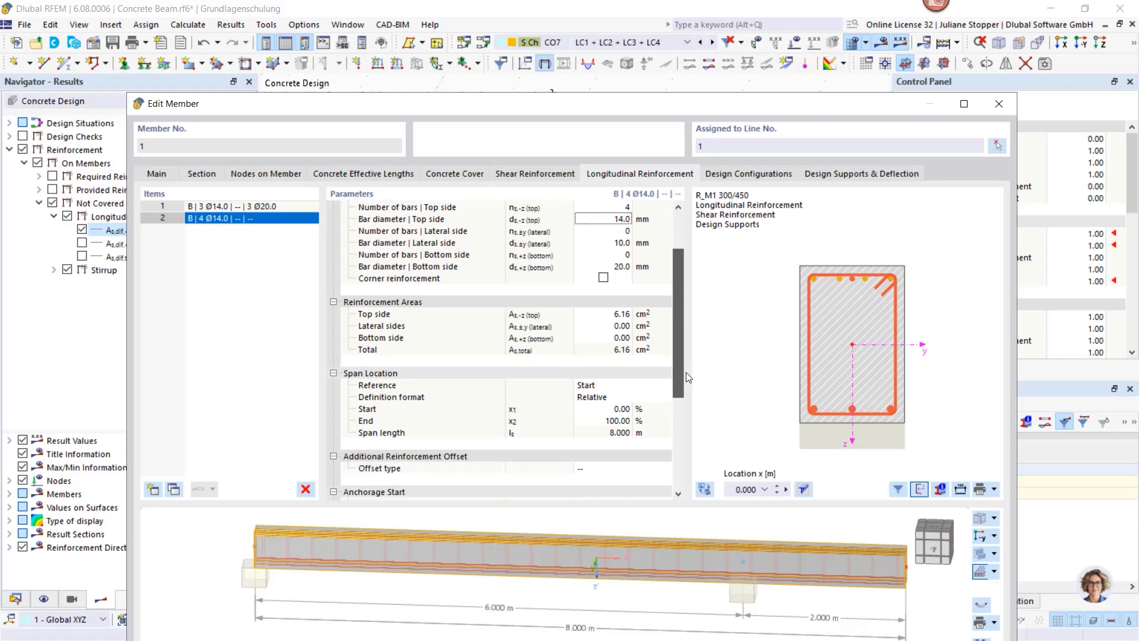
mouse_move(544, 116)
left_mouse_down()
mouse_move(542, 285)
mouse_move(554, 113)
left_mouse_up()
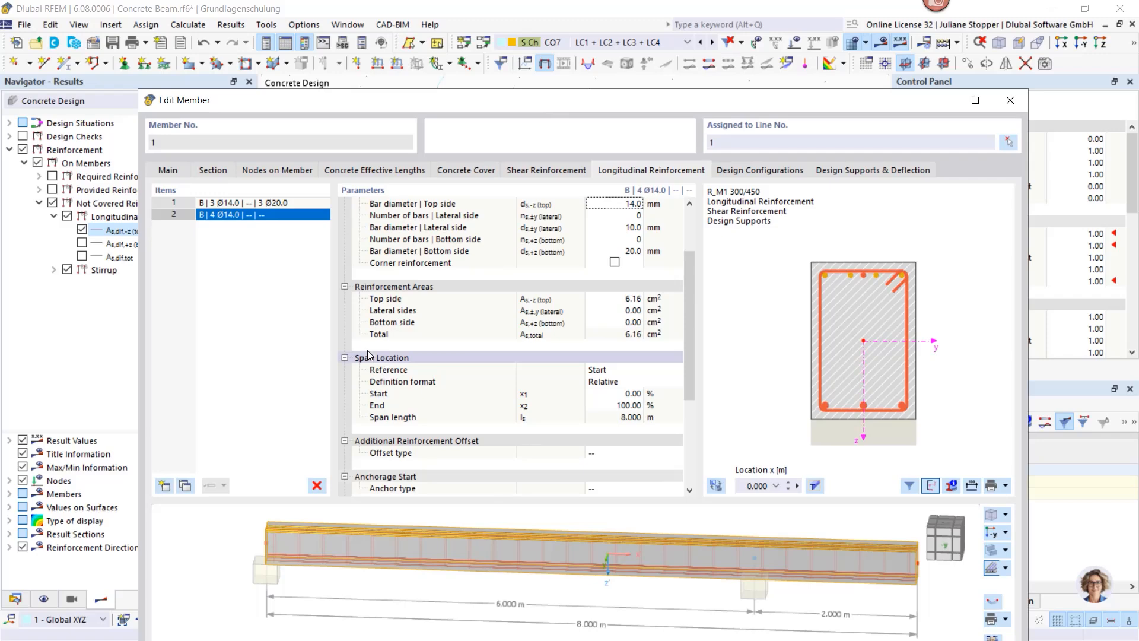
Step: Define the item's span in Absolute format, running from 0.000 to 2.500 m
left_click(345, 286)
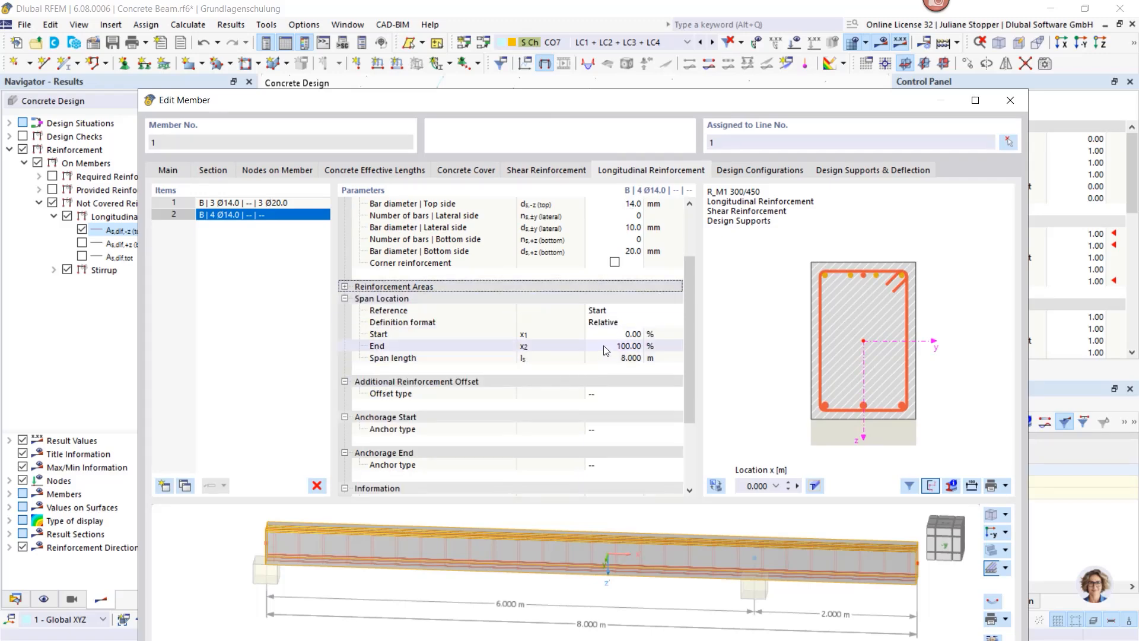
left_click(627, 322)
left_click(628, 324)
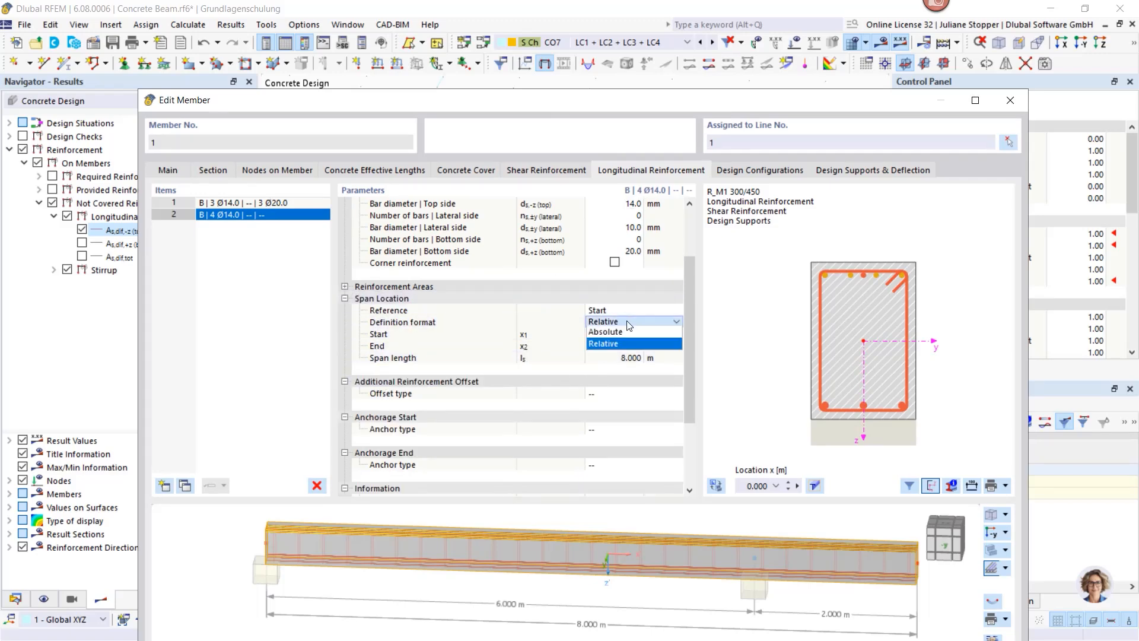
left_click(620, 331)
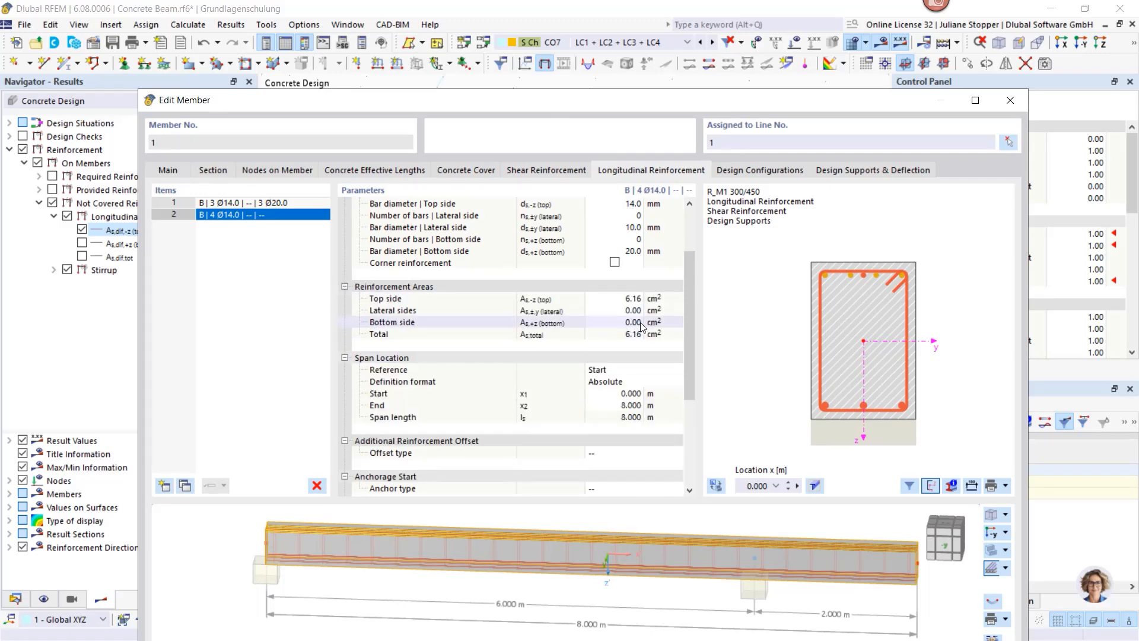
left_click(611, 393)
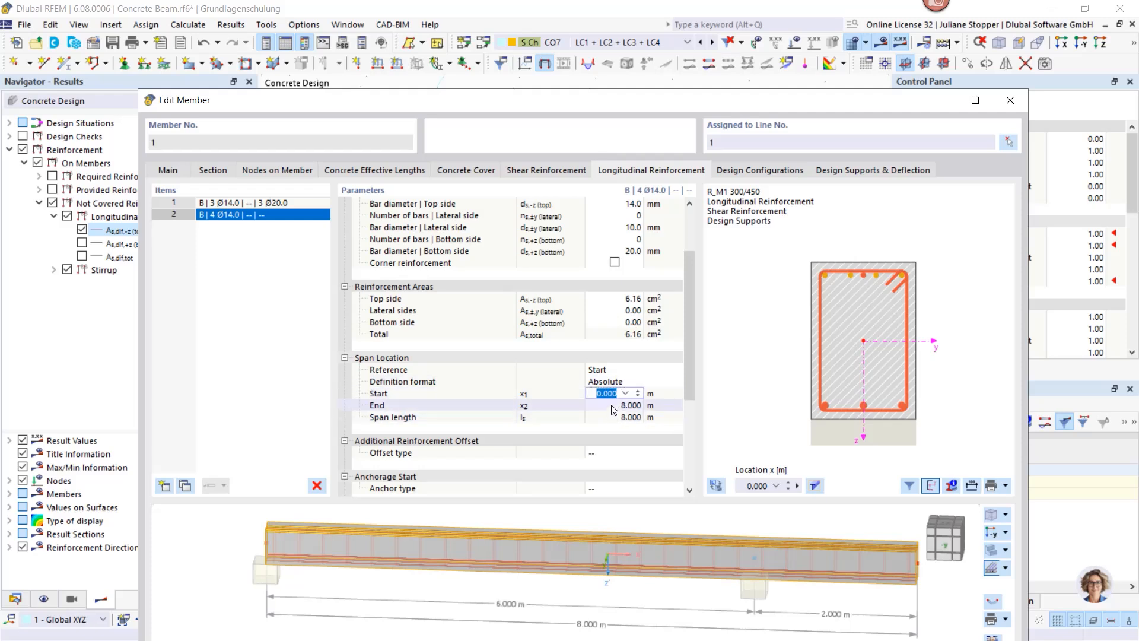
left_click(613, 406)
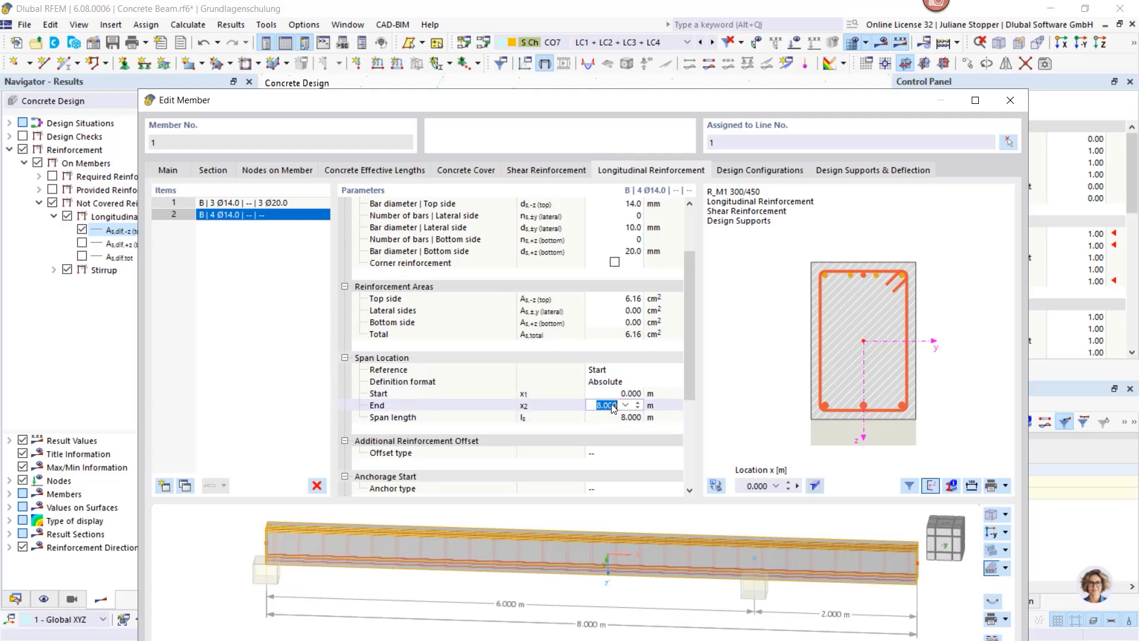
key("BackSpace")
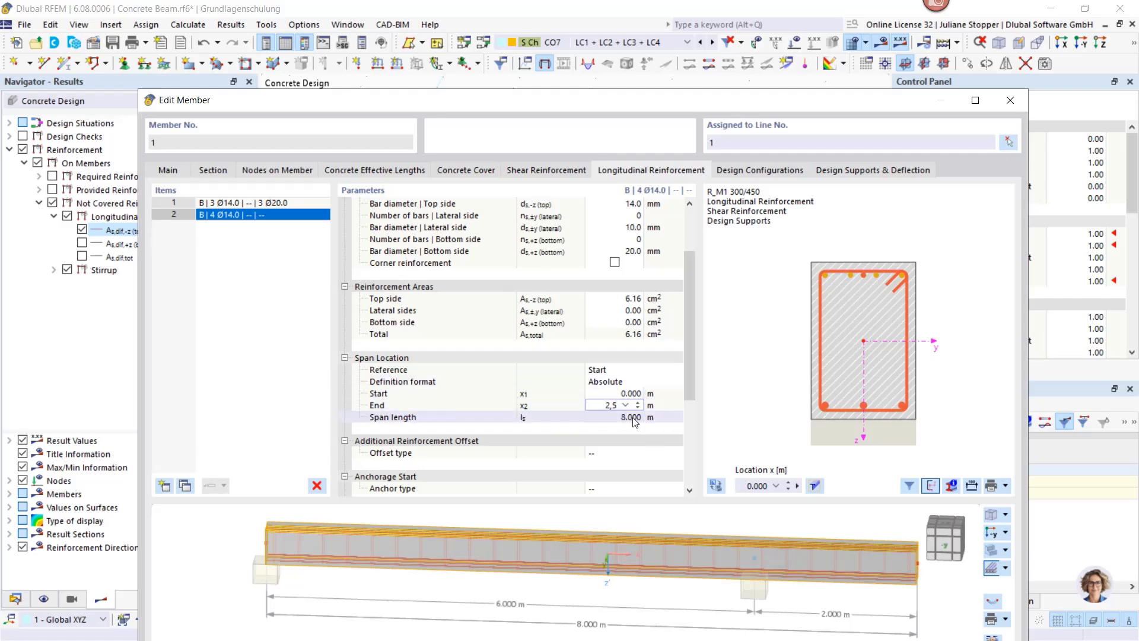
left_click(633, 417)
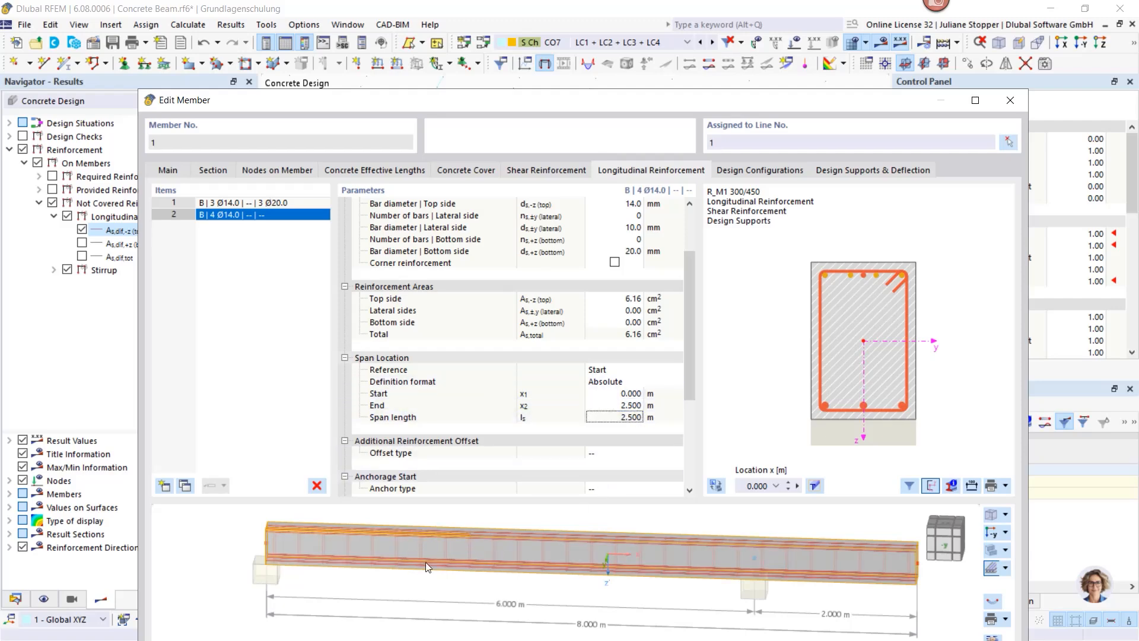
Step: Set the additional reinforcement offset to From Stirrup with a 30.0 mm top-side value
scroll(462, 559, "up", 5)
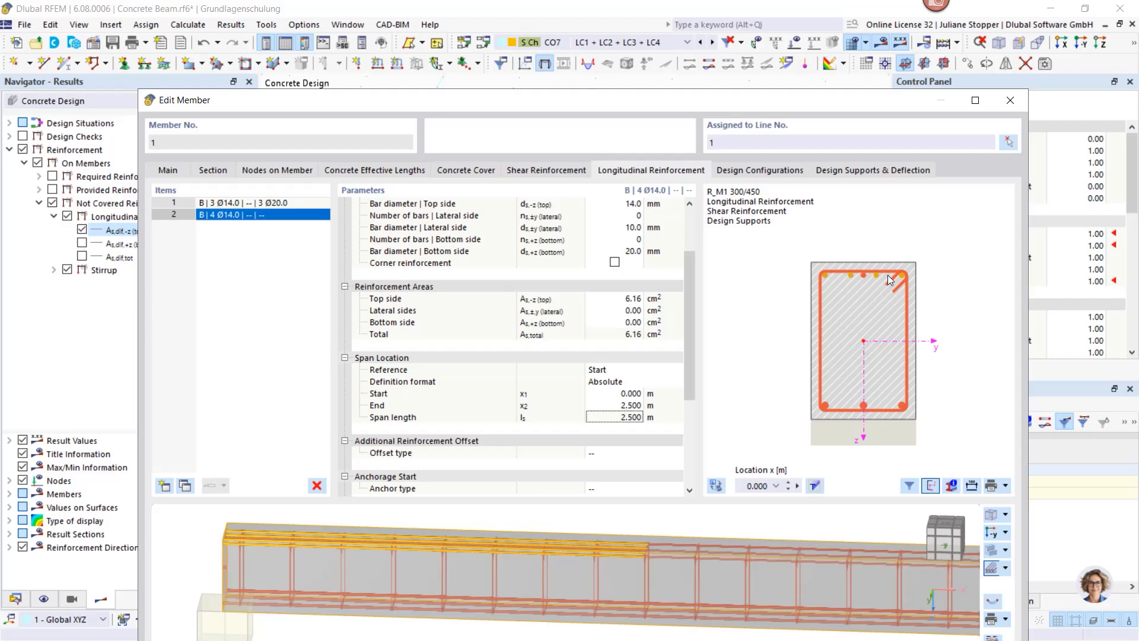
left_click_drag(686, 350, 688, 392)
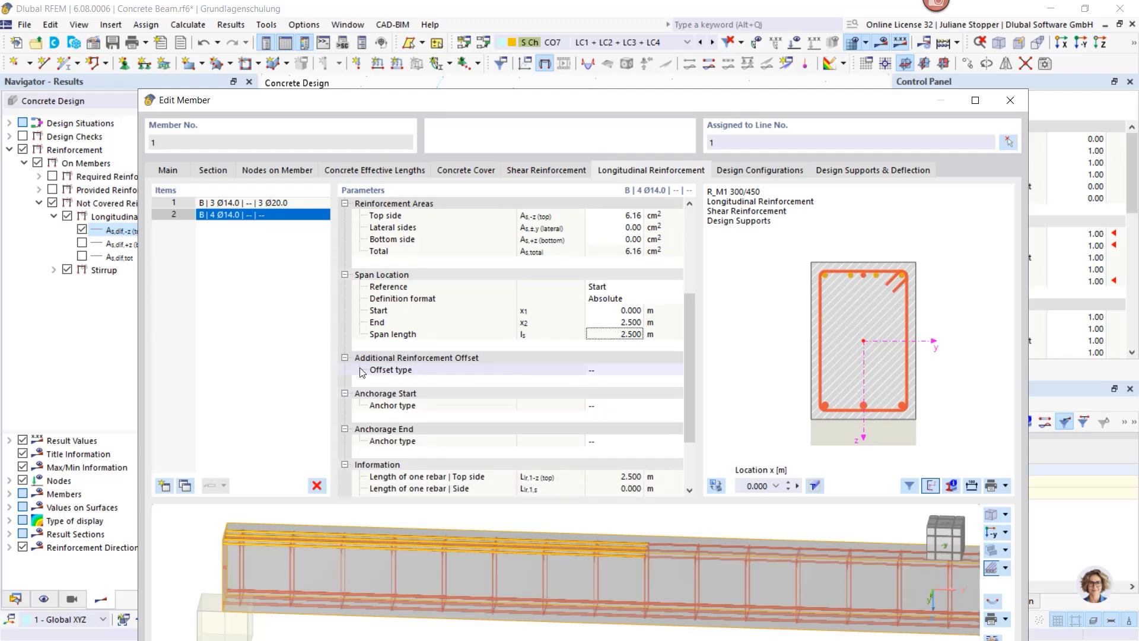
left_click(617, 370)
left_click(677, 370)
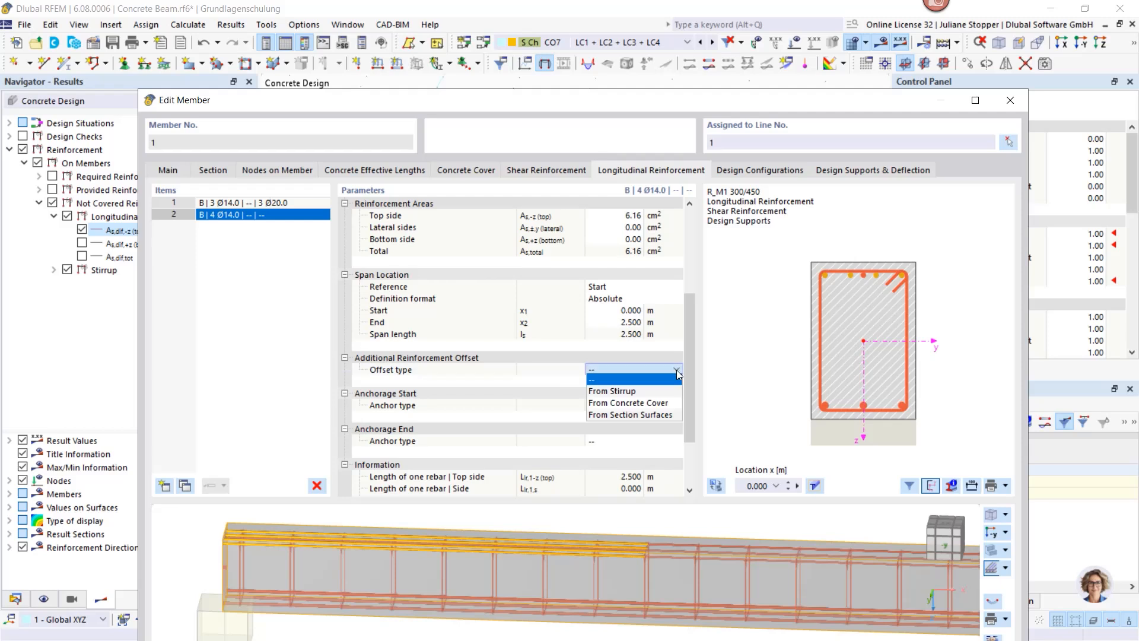
left_click(664, 390)
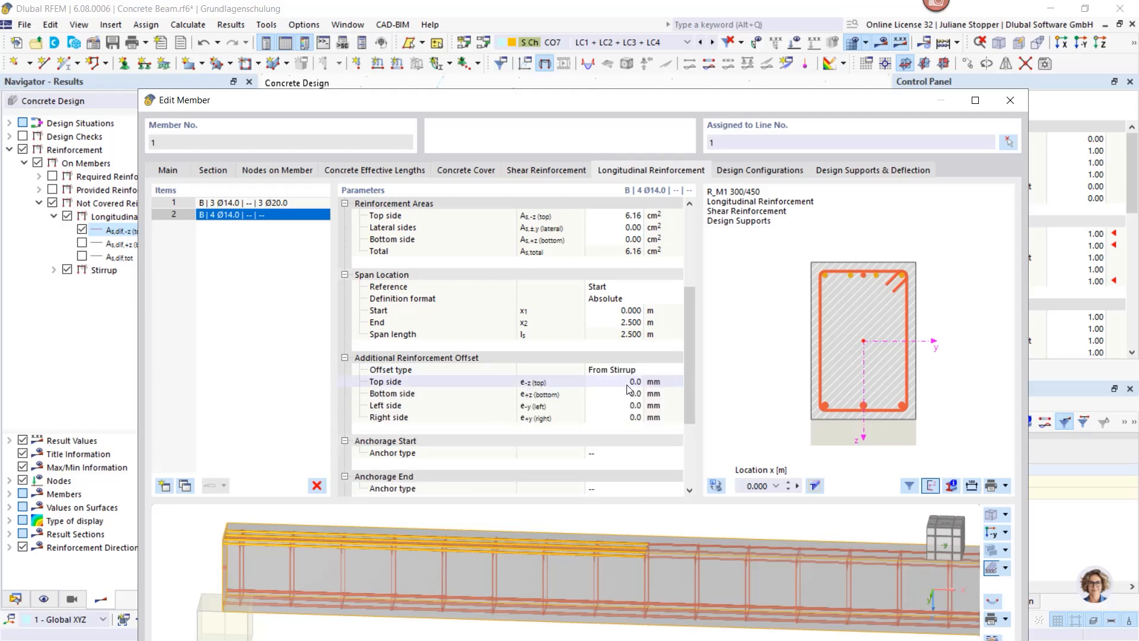
left_click(628, 381)
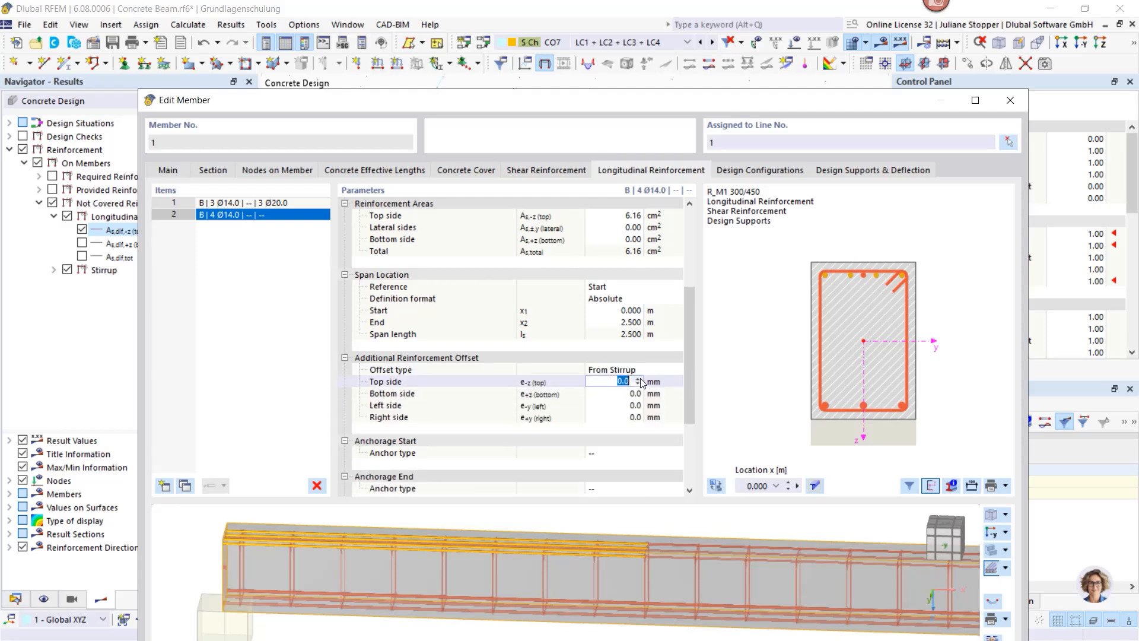
left_click(639, 379)
key("Return")
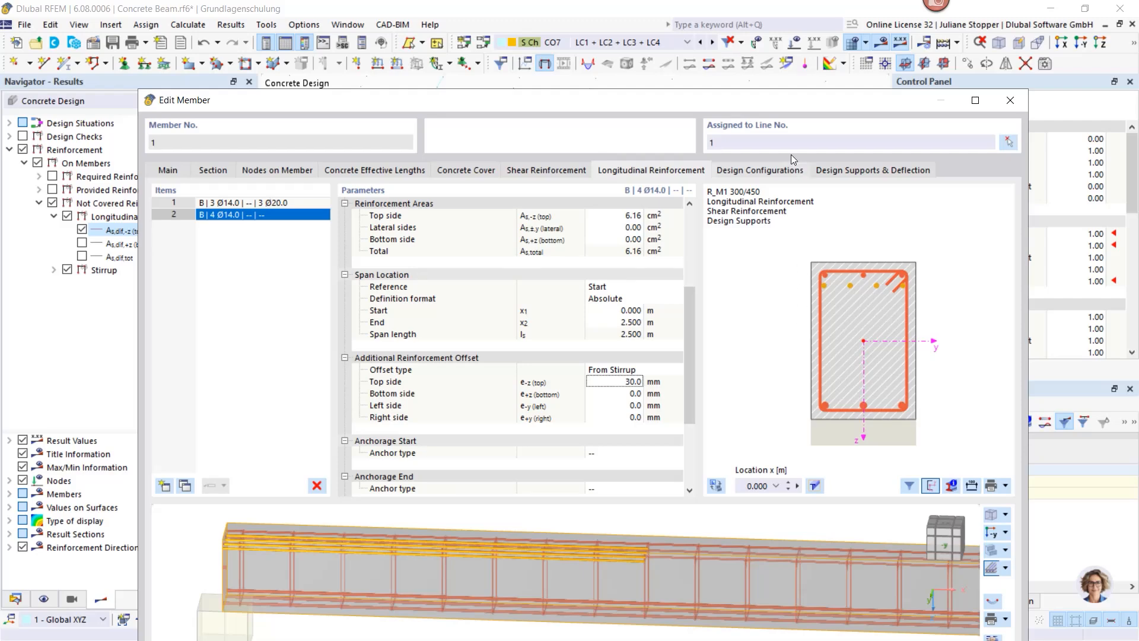
left_click_drag(778, 104, 763, 30)
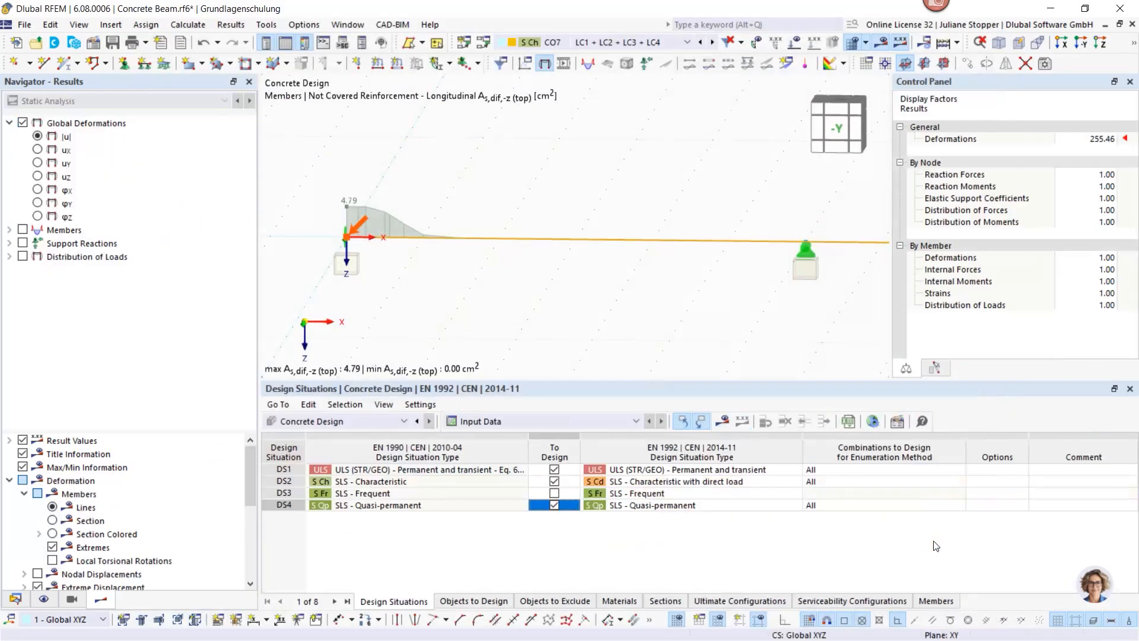
double_click(597, 244)
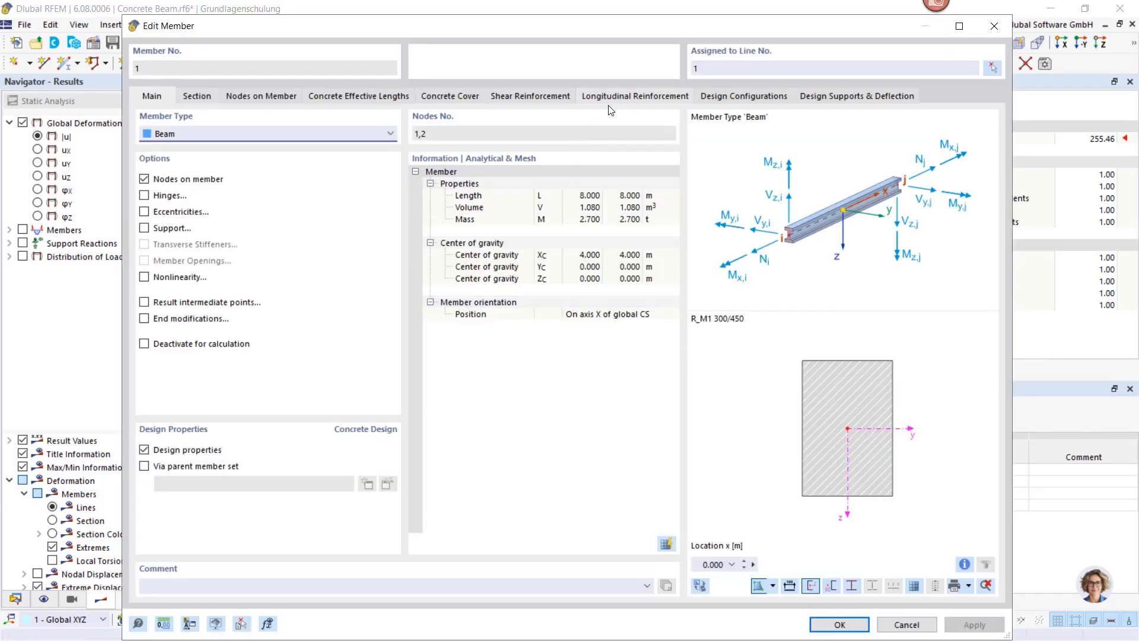
left_click(612, 97)
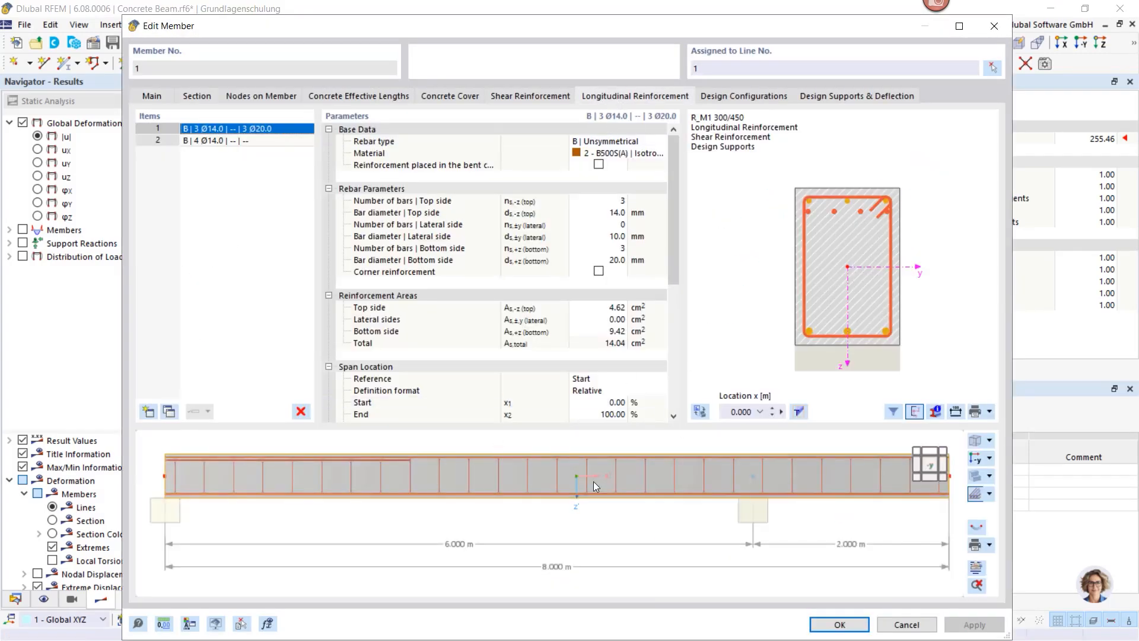
left_click(979, 570)
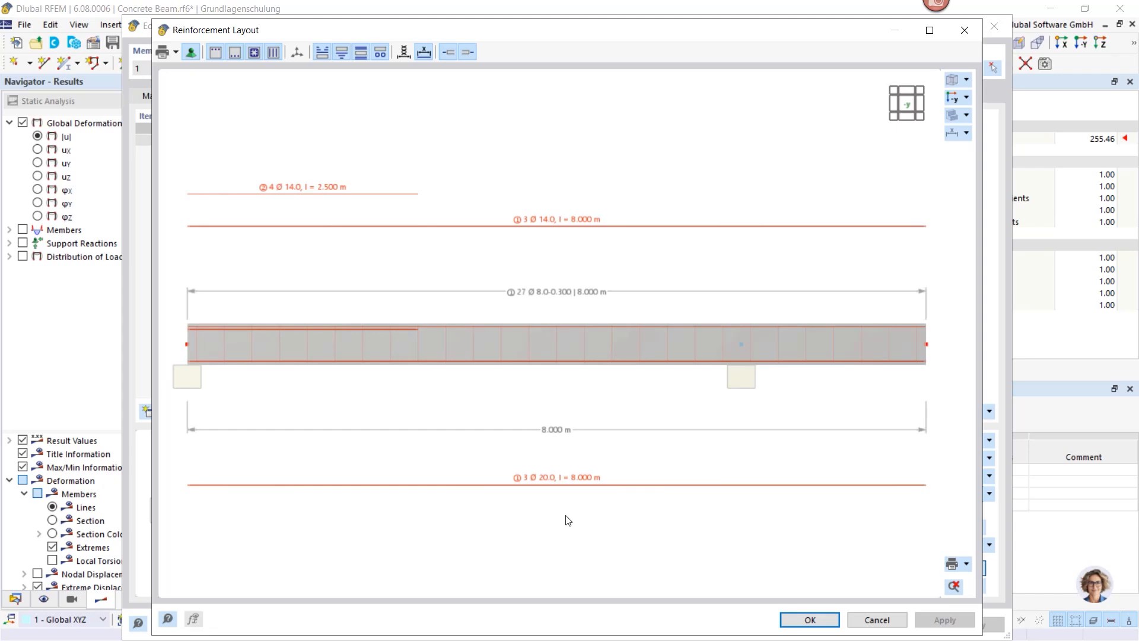
left_click(177, 52)
left_click(177, 53)
left_click(808, 620)
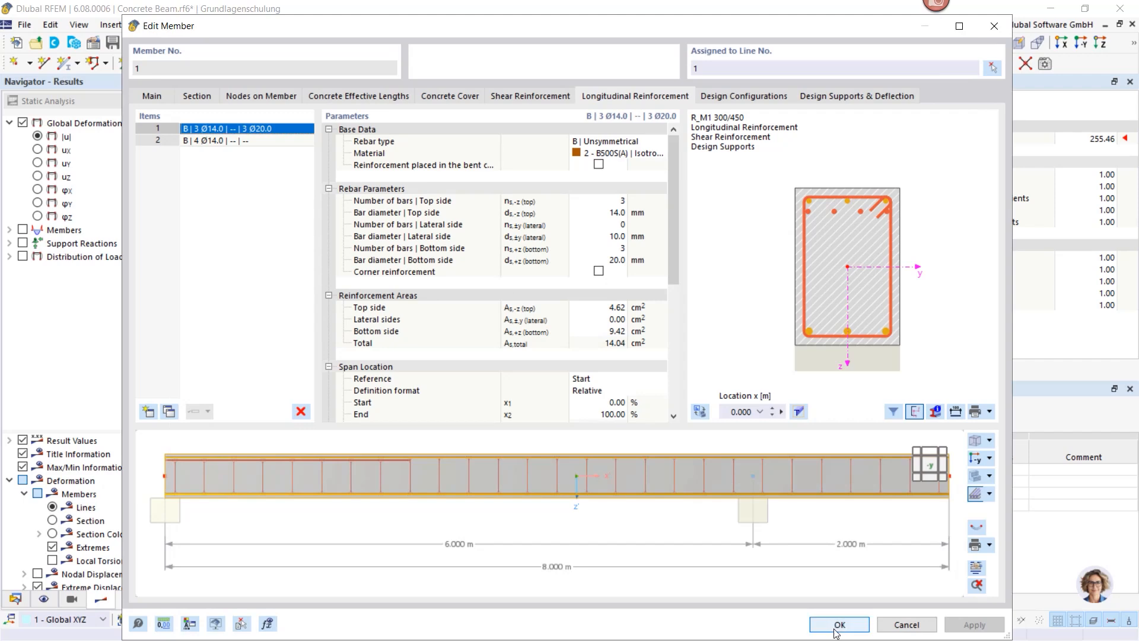
left_click(839, 625)
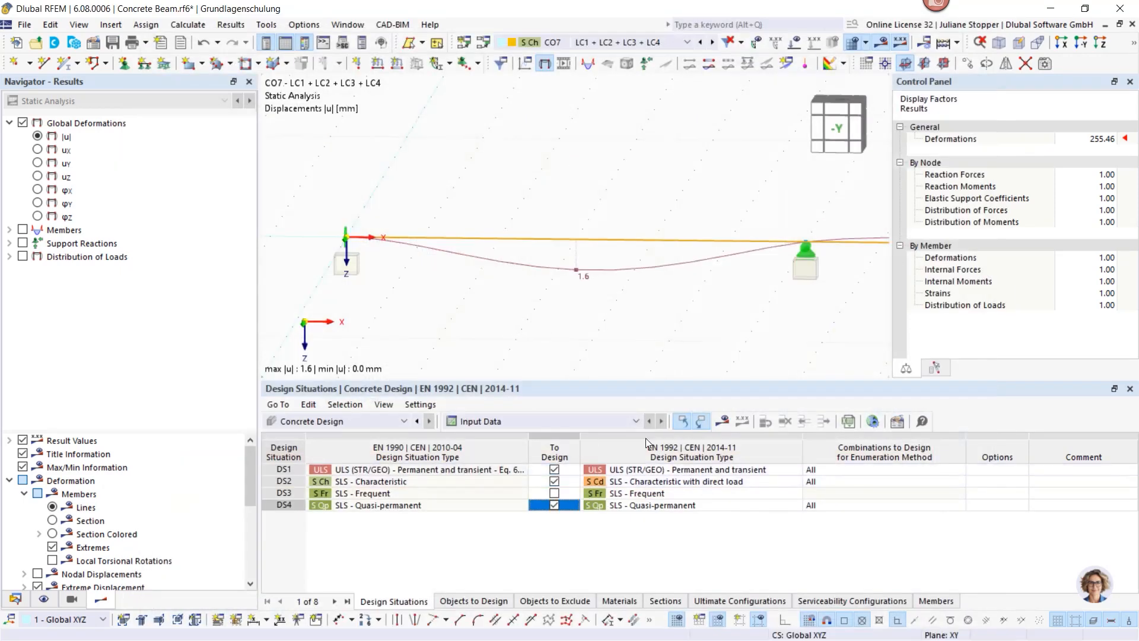
Step: Recalculate, add bottom As,dif,+z to the display, and list Design Ratios on Members
left_click(725, 422)
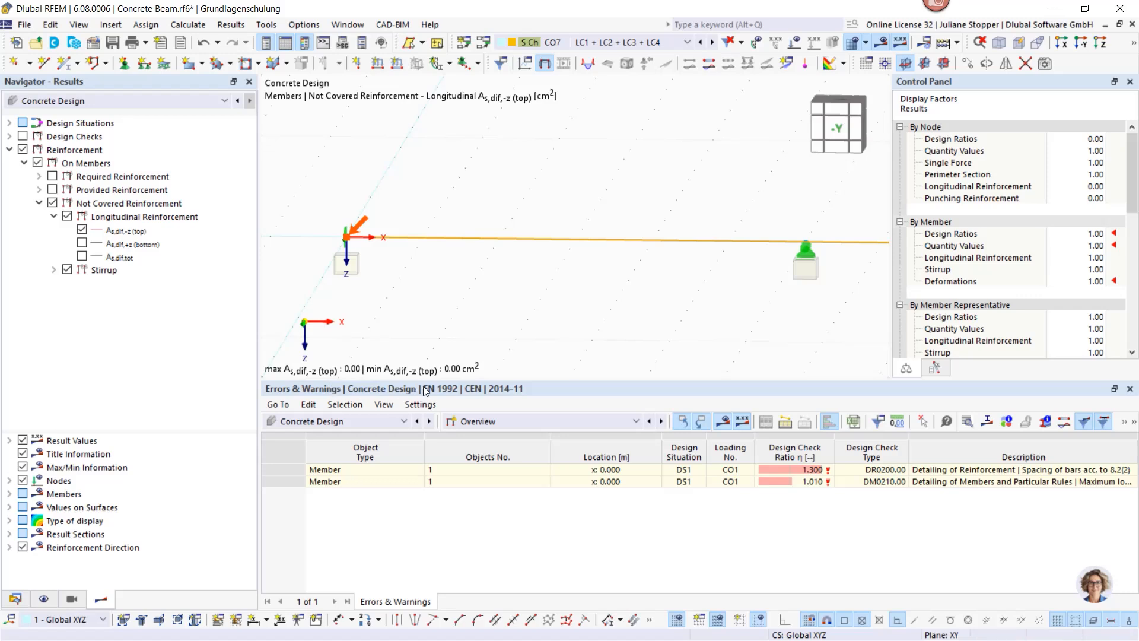
left_click(81, 243)
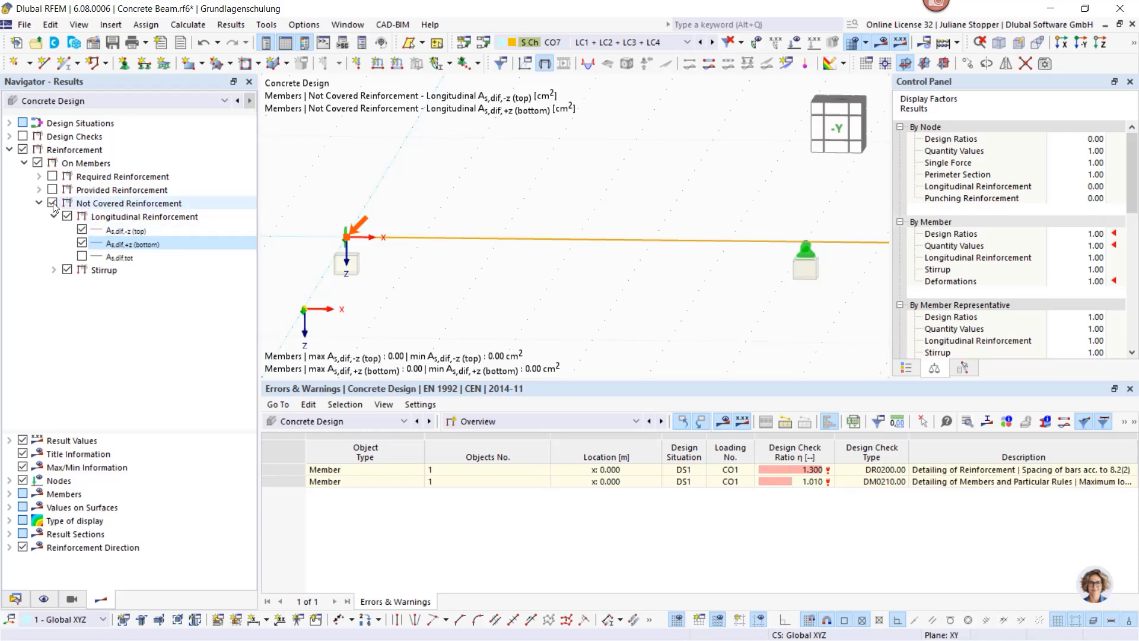
left_click(499, 421)
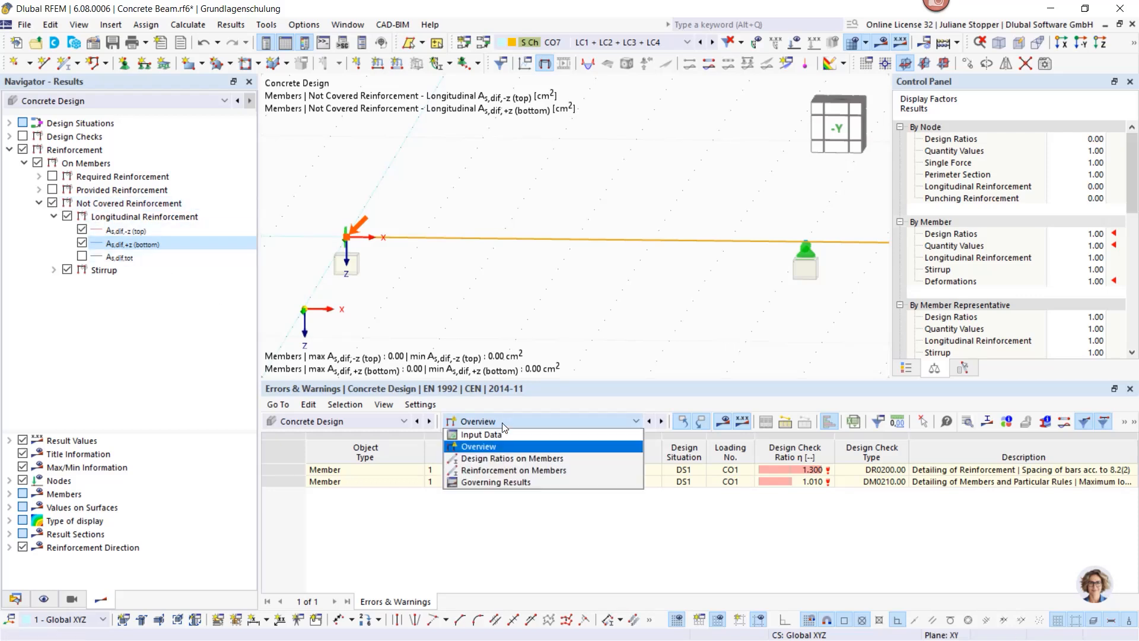
left_click(504, 458)
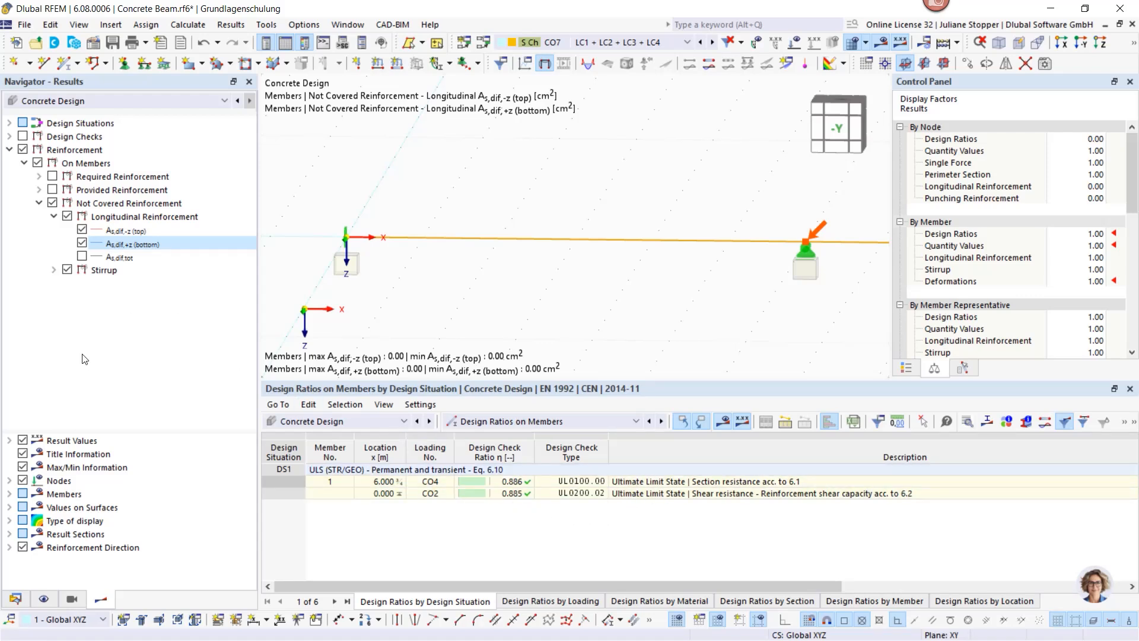
left_click(23, 150)
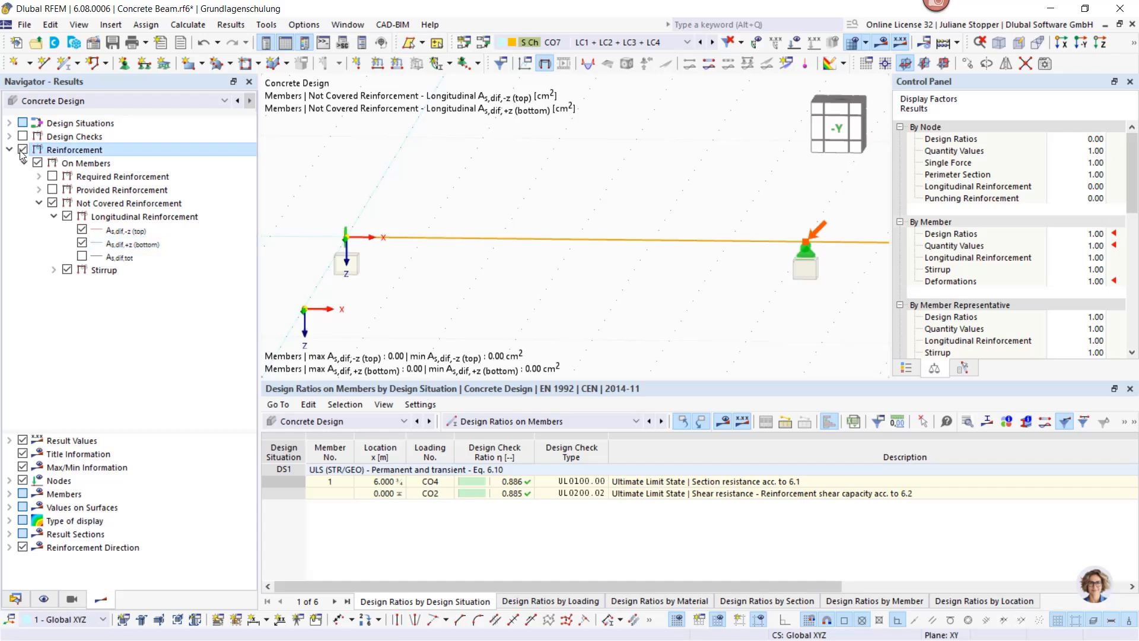
left_click(9, 137)
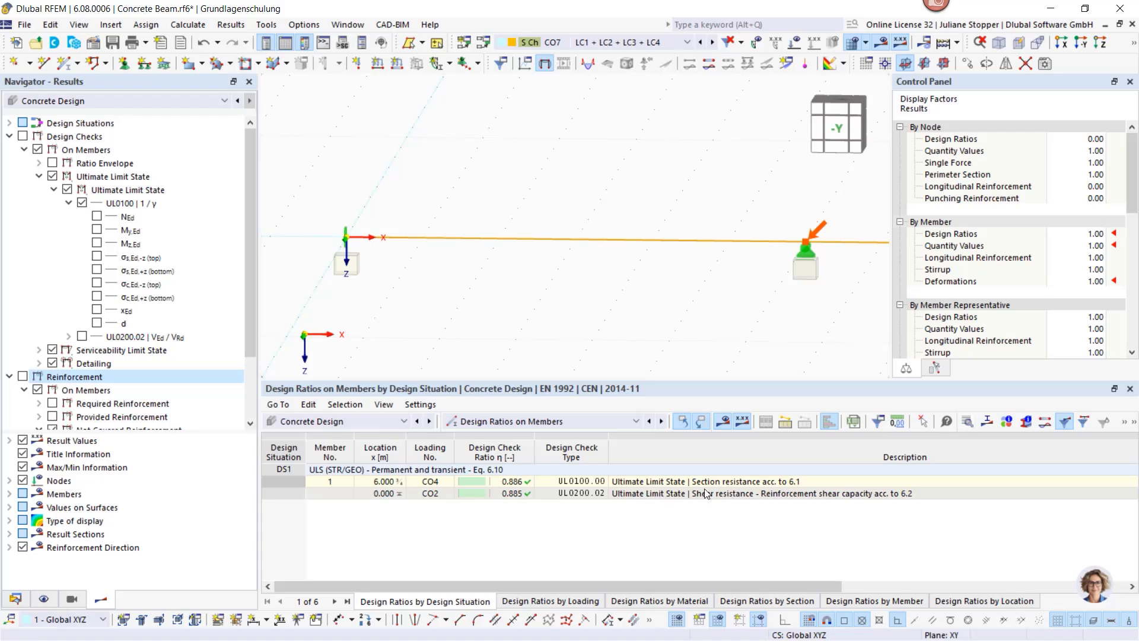
Step: Select the UL0200.02 result and show its shear ratio on the beam instead of UL0100
left_click(580, 495)
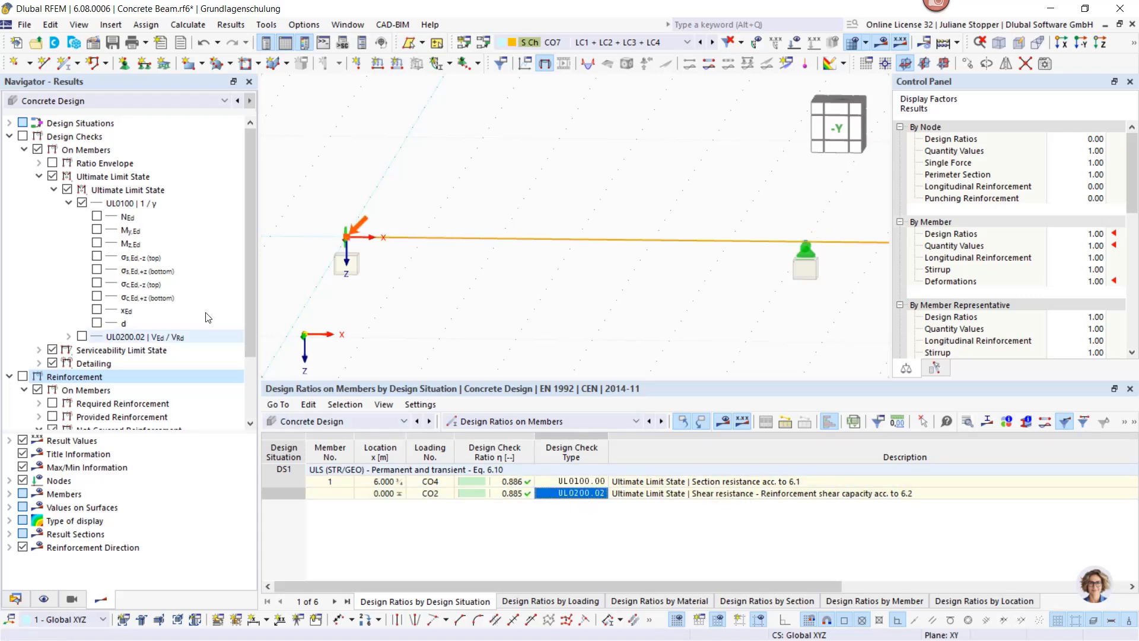
left_click(82, 203)
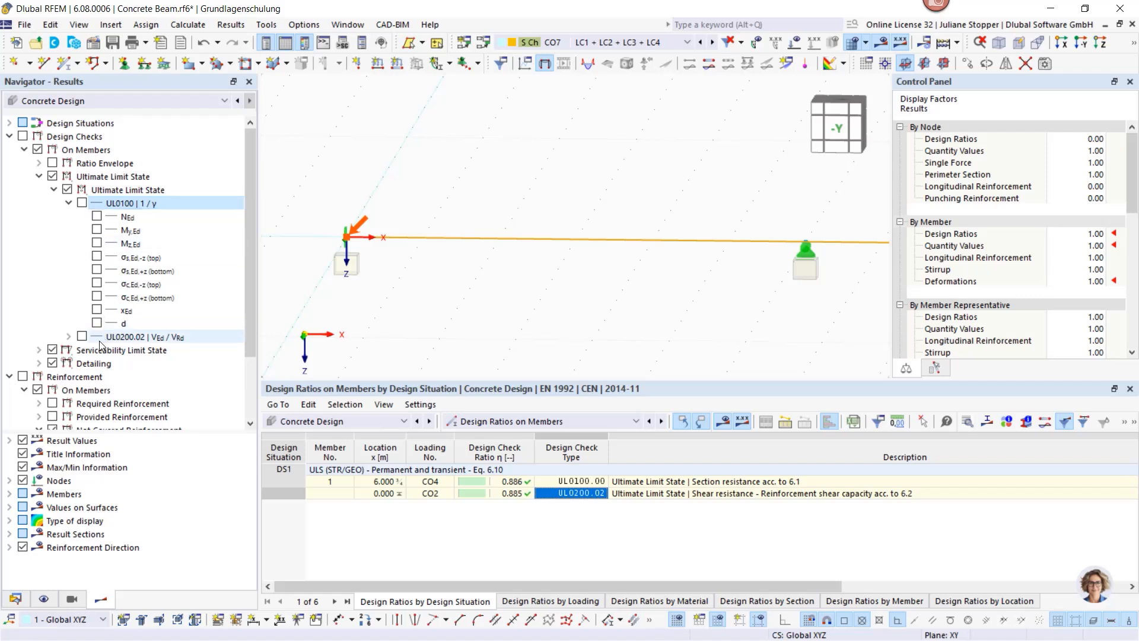
left_click(82, 336)
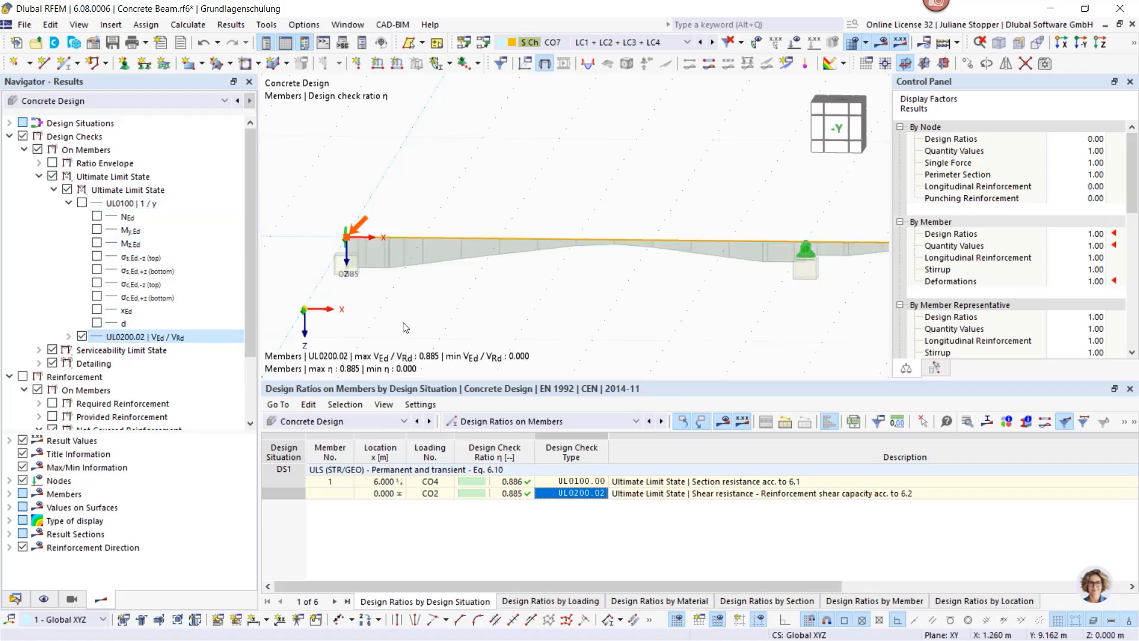
Step: Expand UL0200.02 and try the VEd/VRd,c, VEd/VRd,max and VEd/VRd,s ratio diagrams in turn
left_click(68, 336)
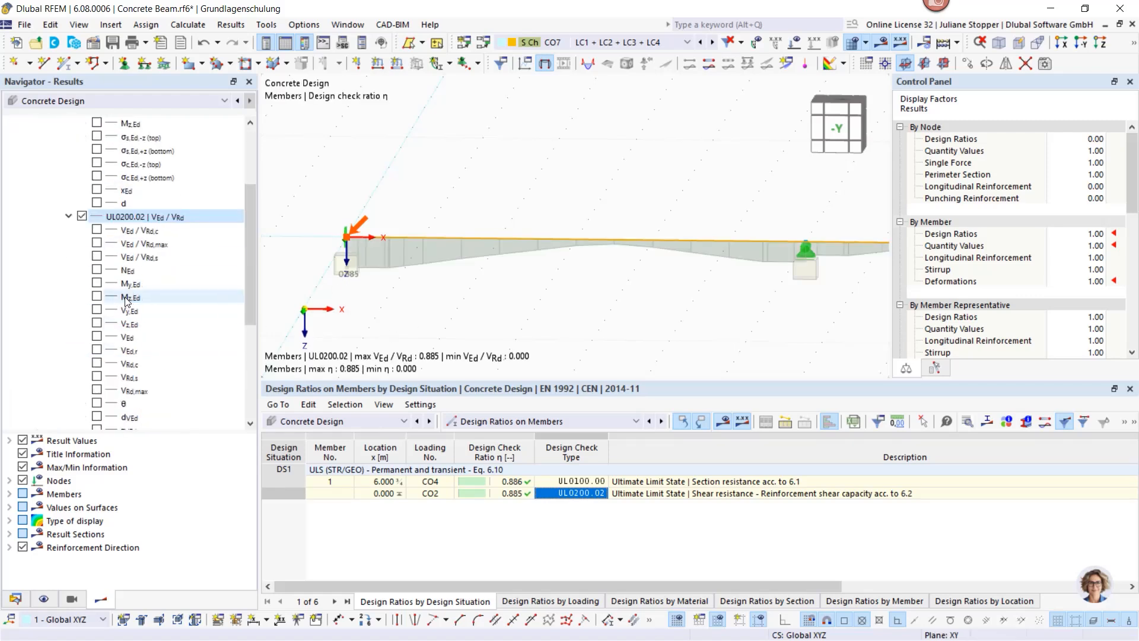
scroll(343, 280, "up", 1)
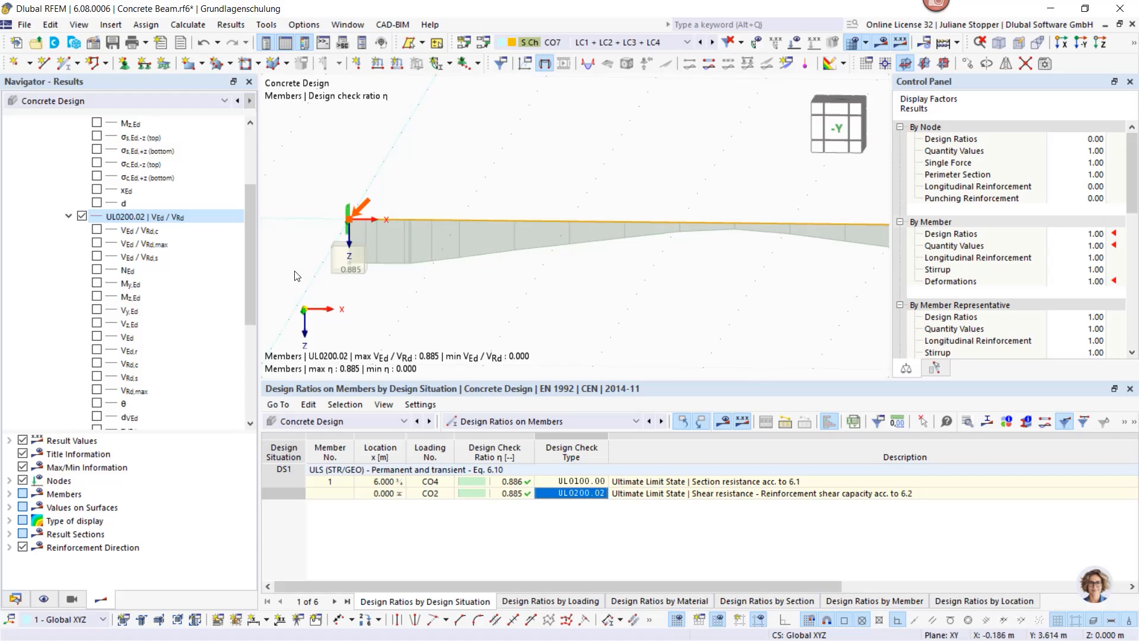
scroll(362, 295, "down", 2)
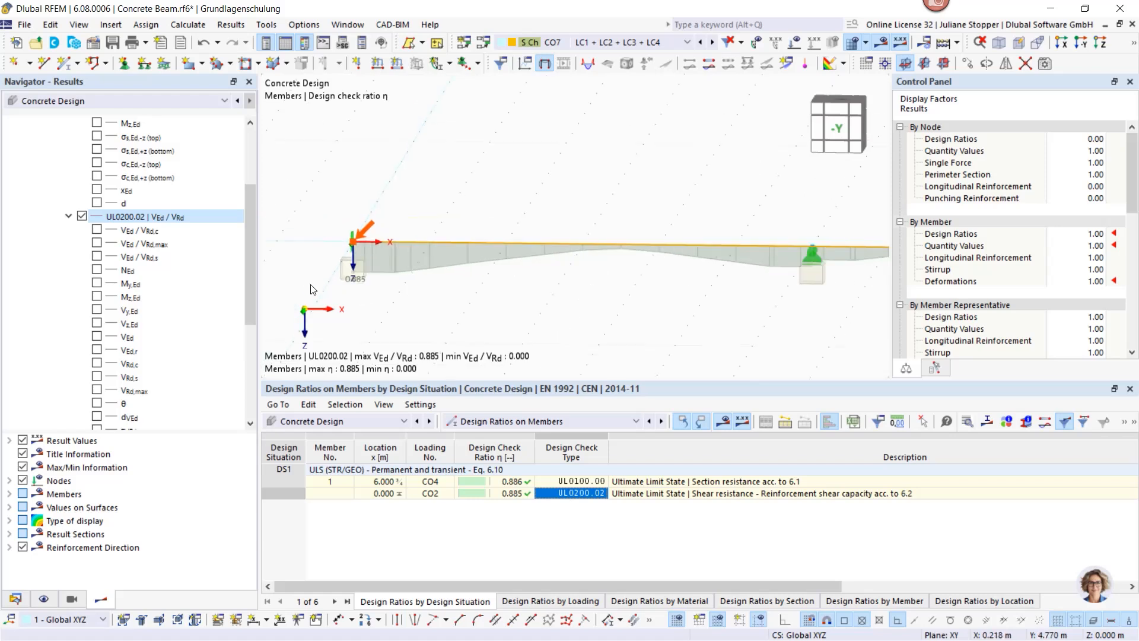
left_click(97, 230)
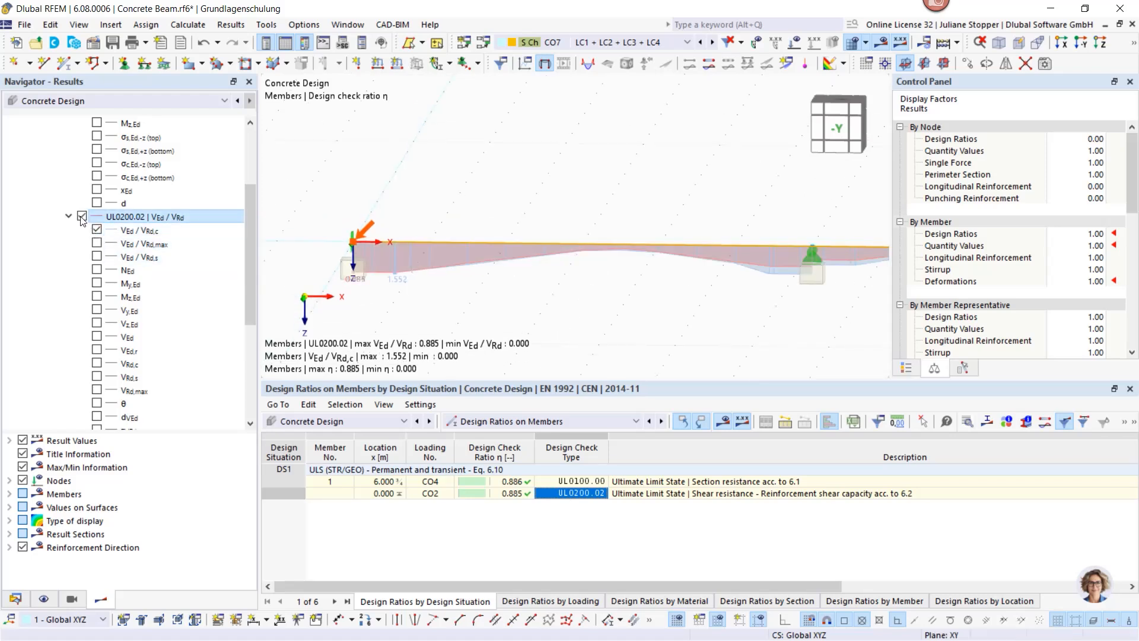
left_click(82, 217)
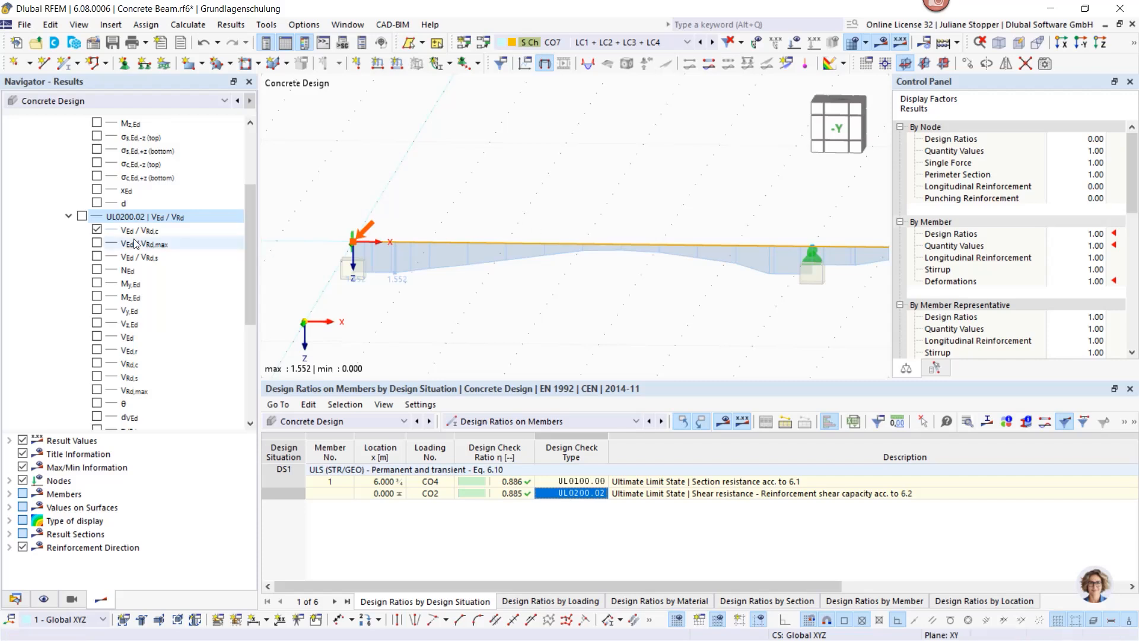
left_click(97, 244)
left_click(97, 257)
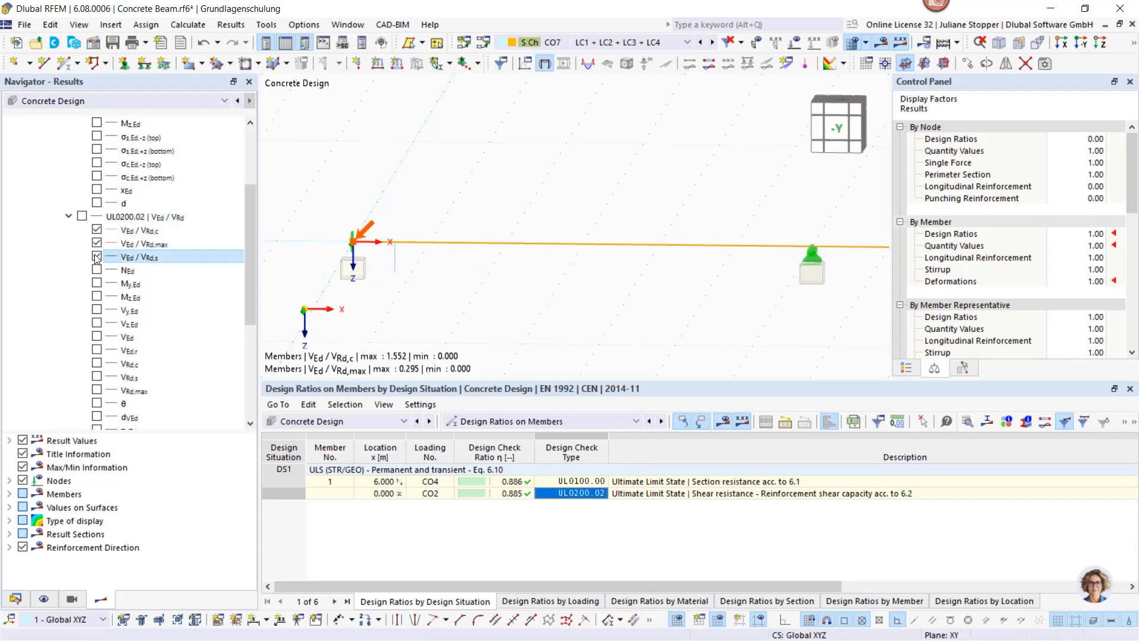
left_click(97, 230)
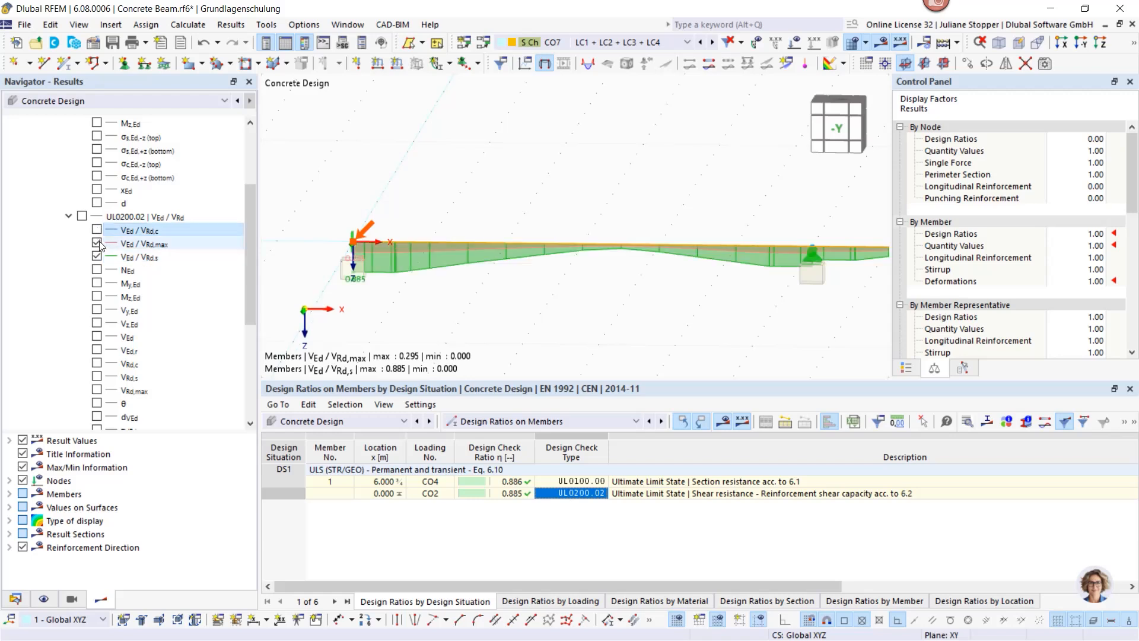
left_click(97, 244)
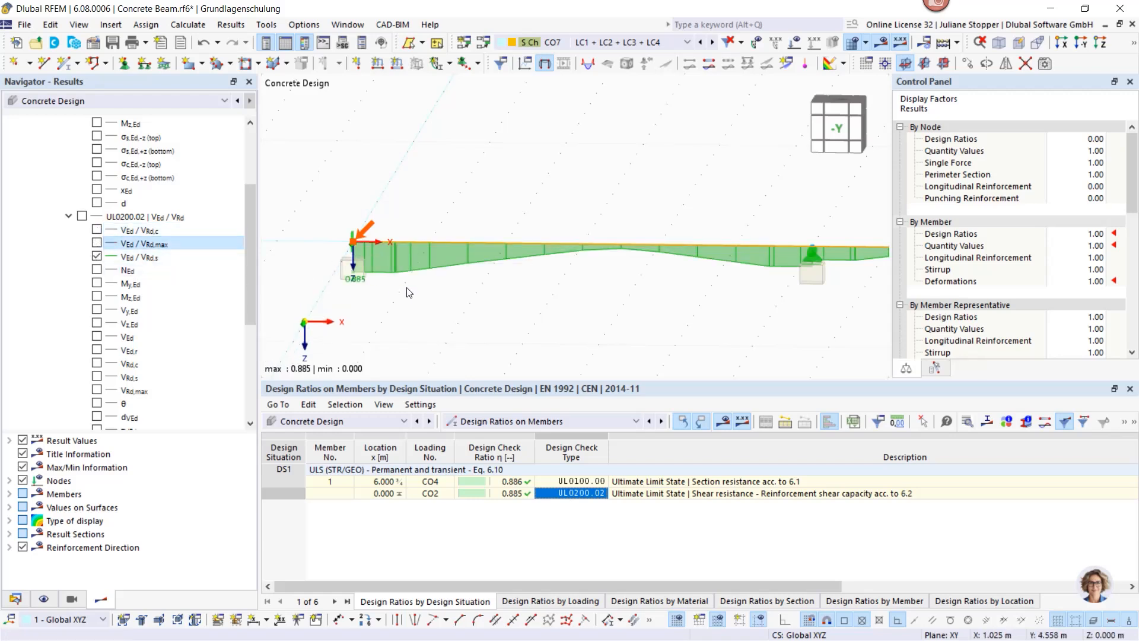
Step: Restore the overall UL0200.02 ratio diagram and fit the whole beam in view
scroll(409, 292, "up", 1)
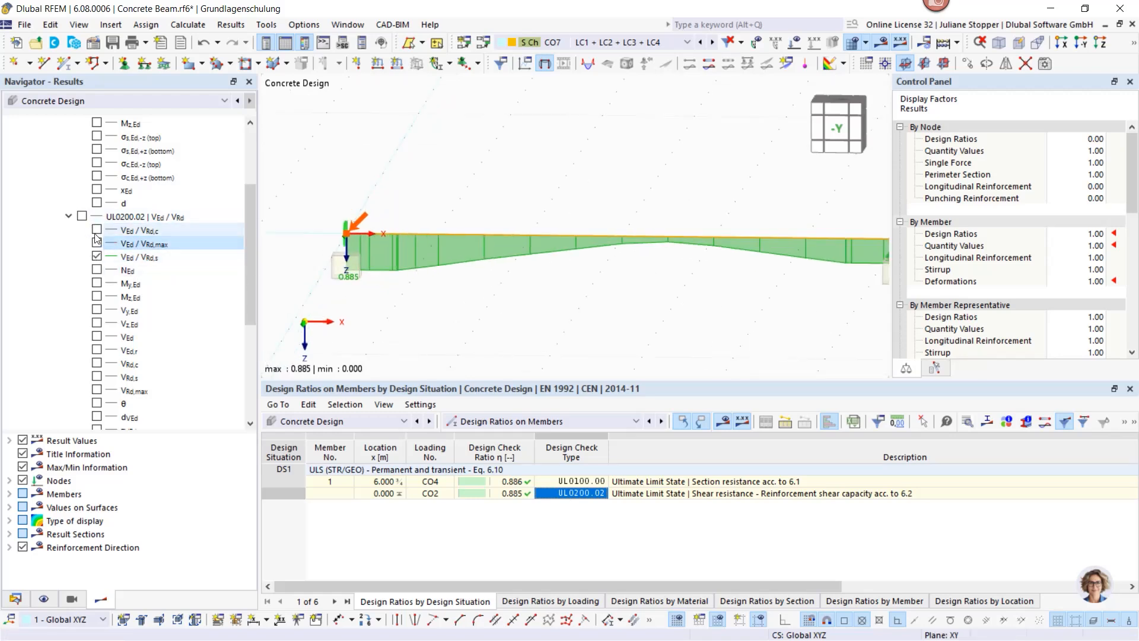
left_click(96, 255)
left_click(82, 215)
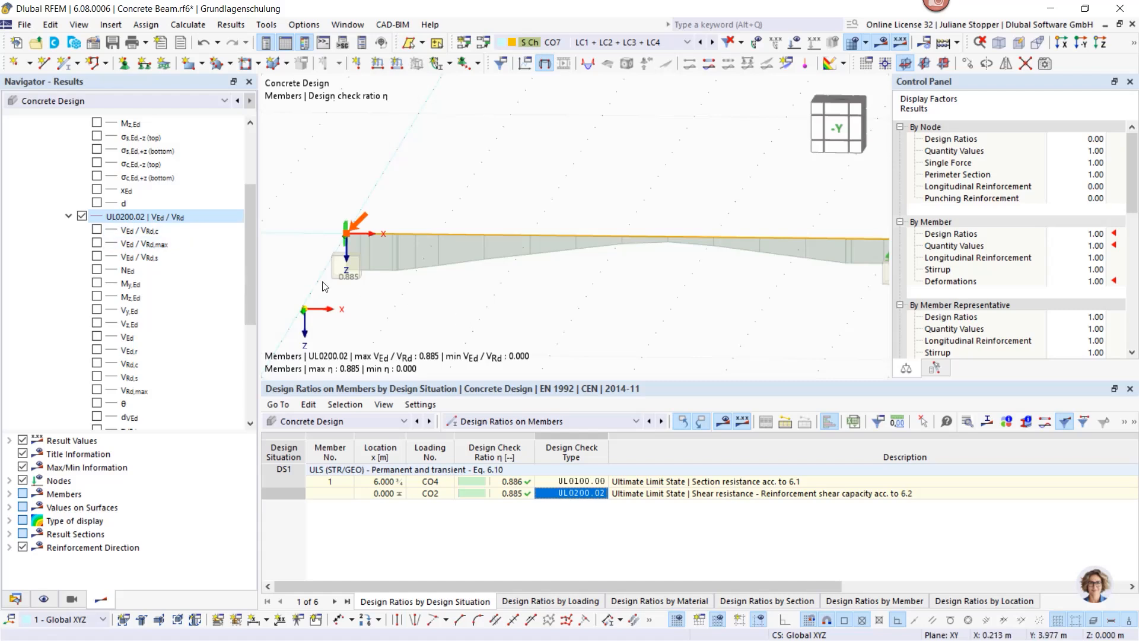
scroll(406, 294, "down", 2)
middle_click_drag(550, 305, 501, 268)
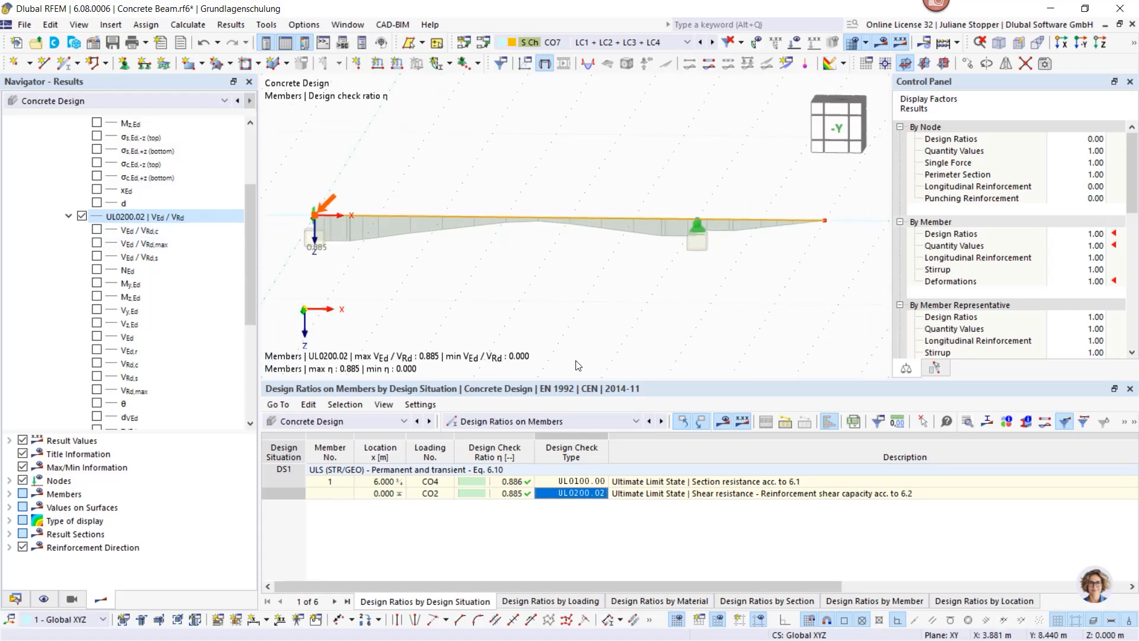
scroll(578, 365, "down", 1)
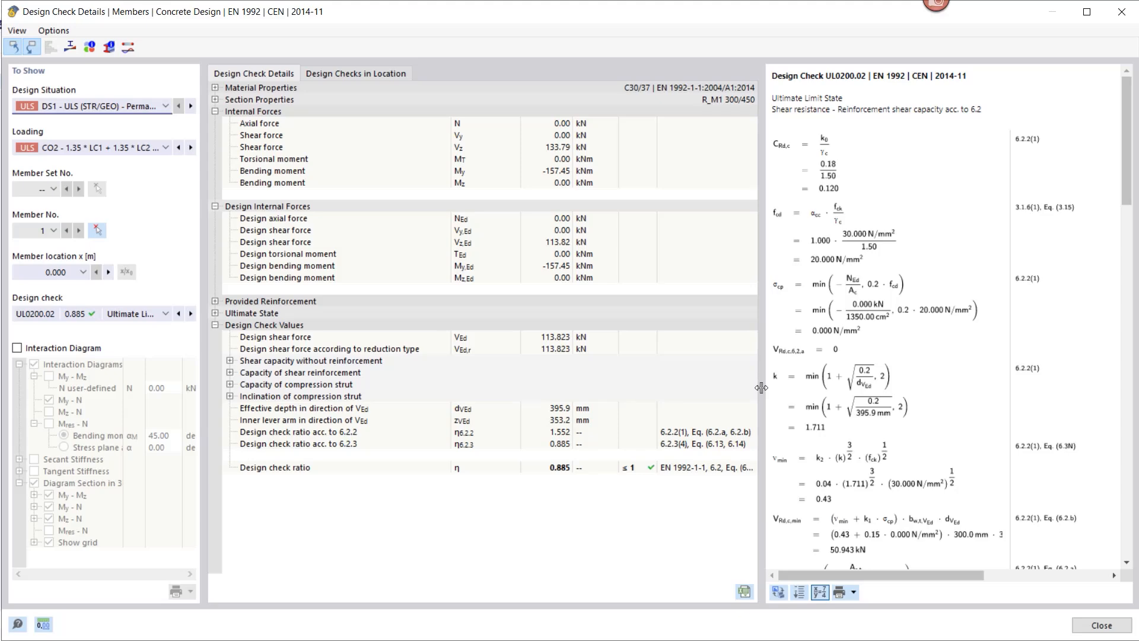
Step: Widen the formula panel and move the check location to x = 0.250 m
left_click_drag(761, 386, 730, 384)
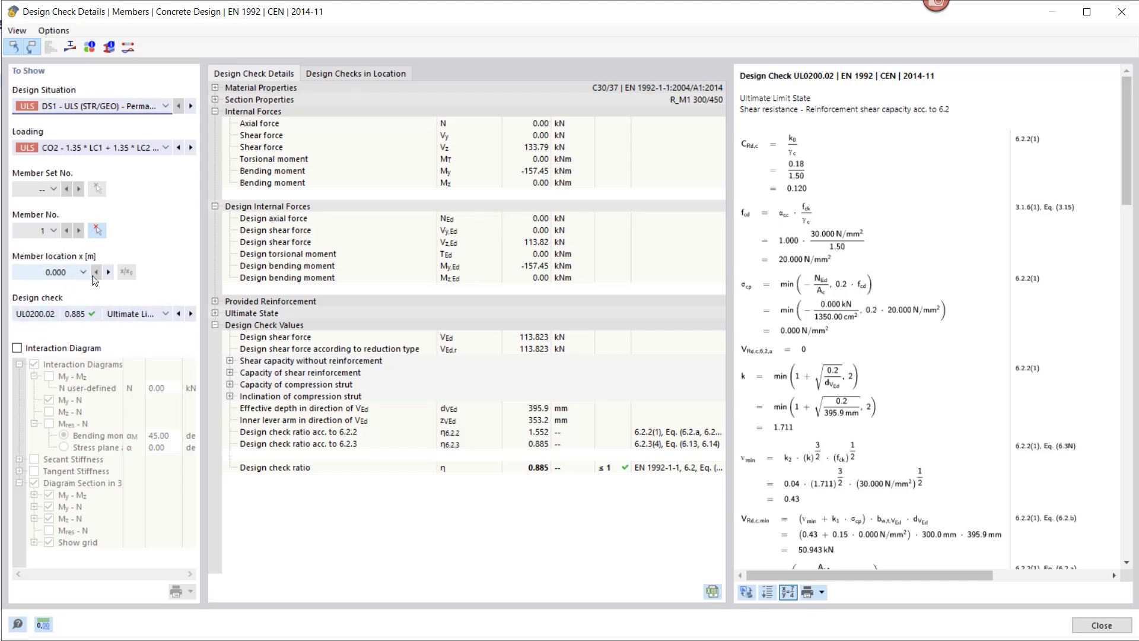
left_click(108, 272)
scroll(904, 330, "down", 3)
scroll(903, 331, "down", 15)
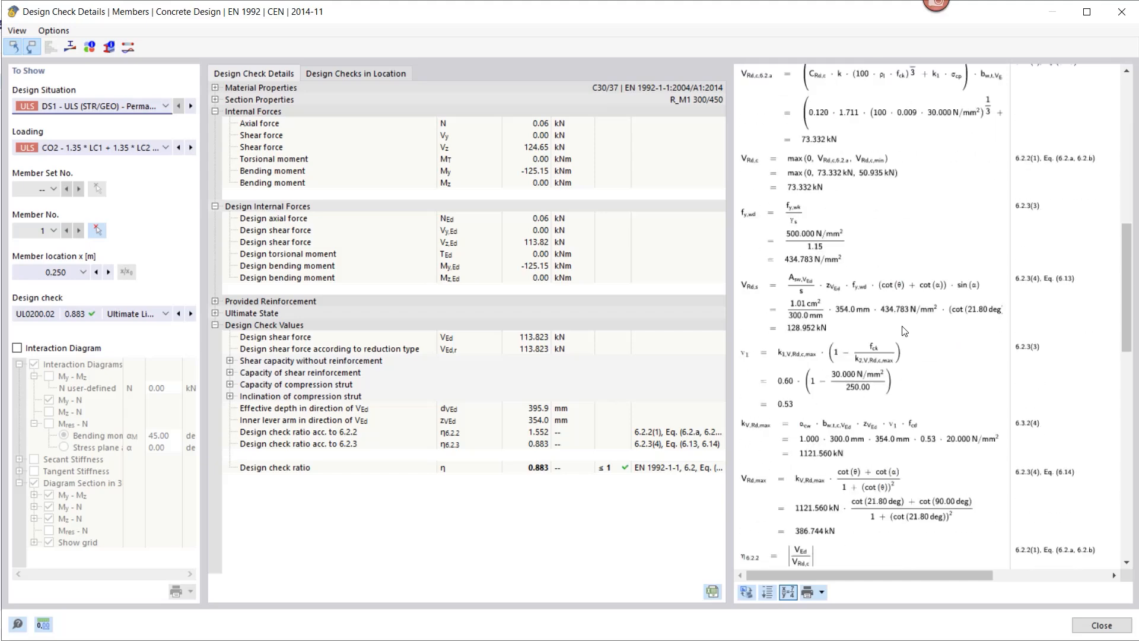
Step: Compare formulas with and without numeric values, then show the reinforced section's stress diagram
left_click(787, 592)
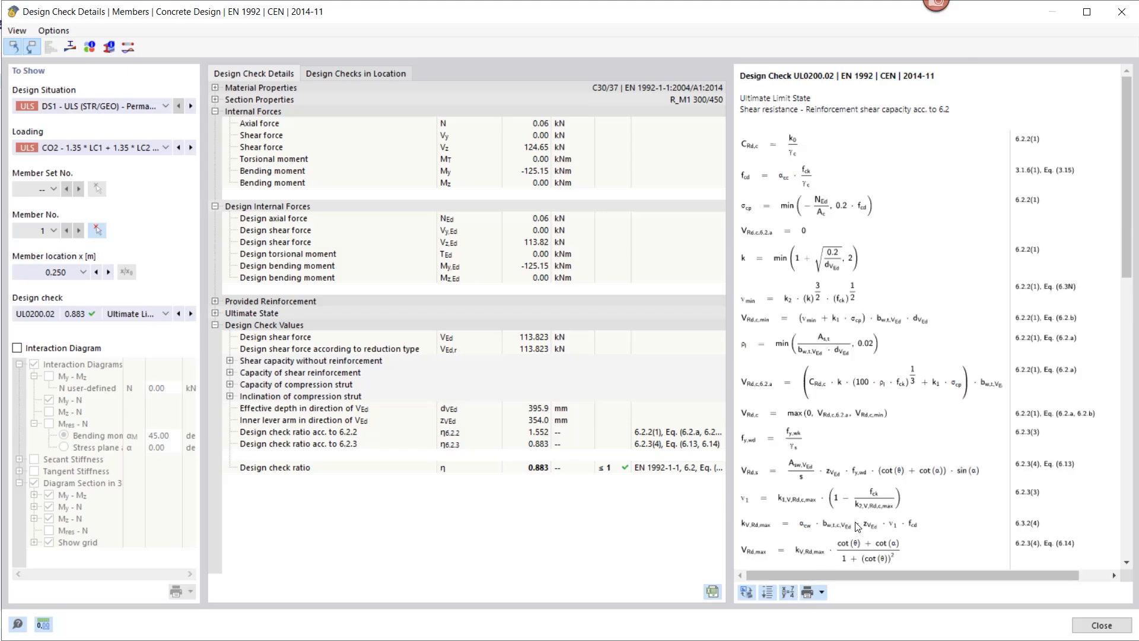
scroll(849, 401, "down", 10)
scroll(849, 401, "up", 2)
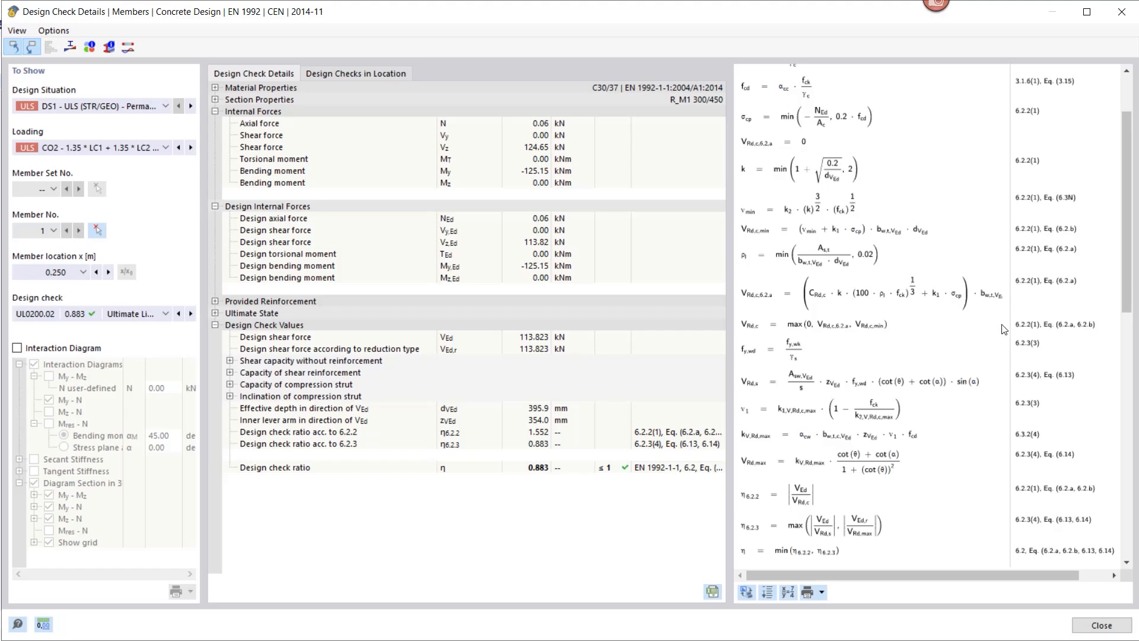
scroll(1034, 372, "up", 2)
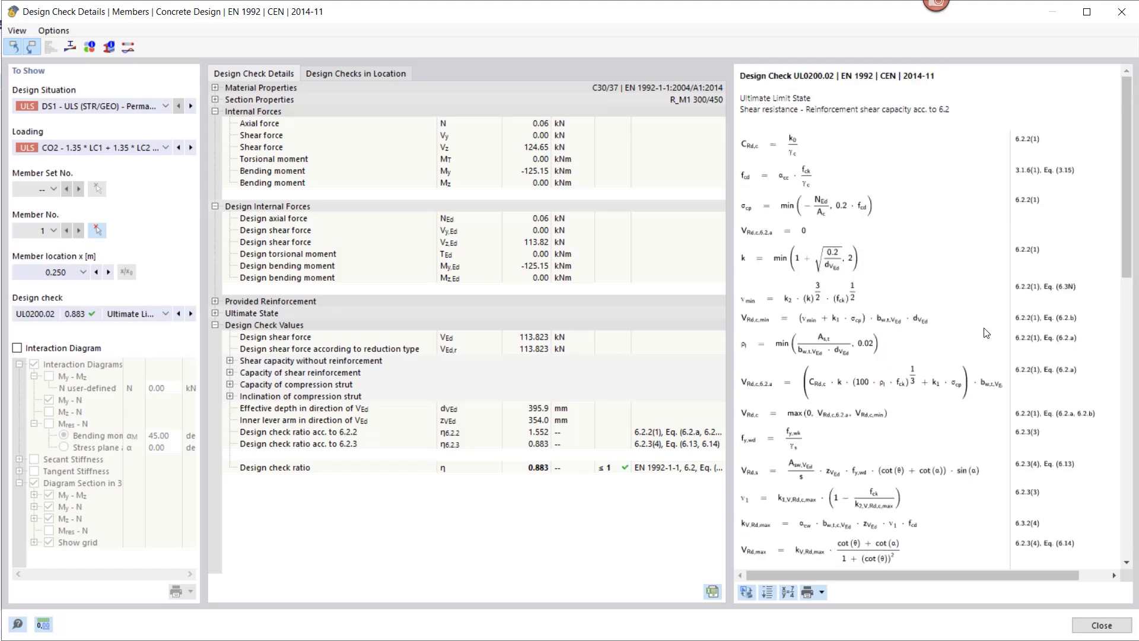
scroll(986, 333, "down", 6)
scroll(988, 335, "down", 1)
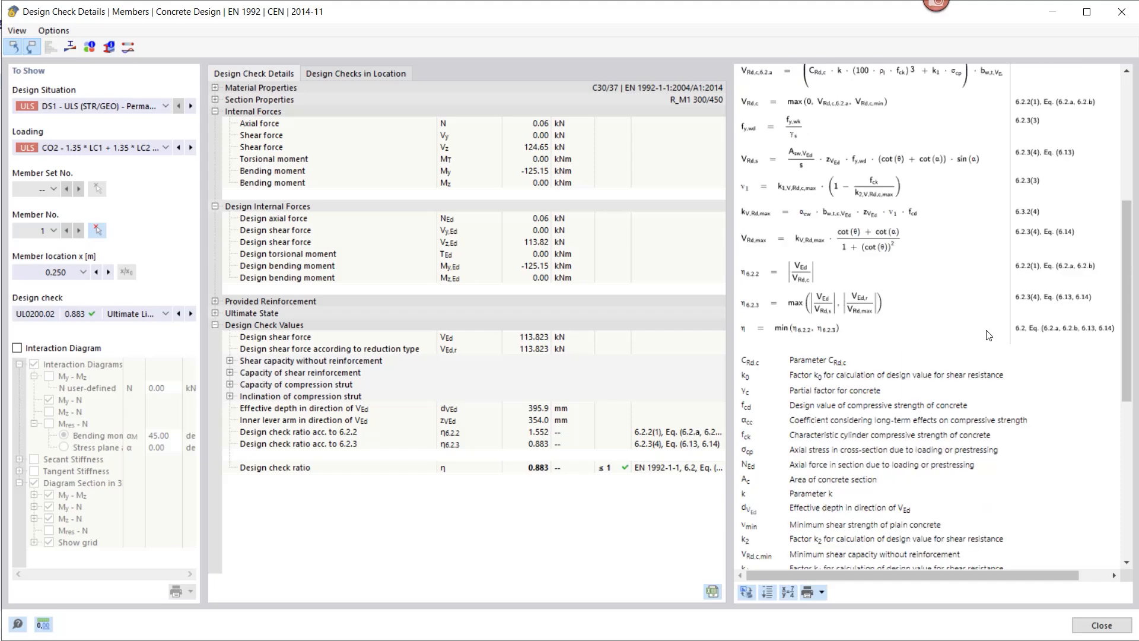
left_click(788, 594)
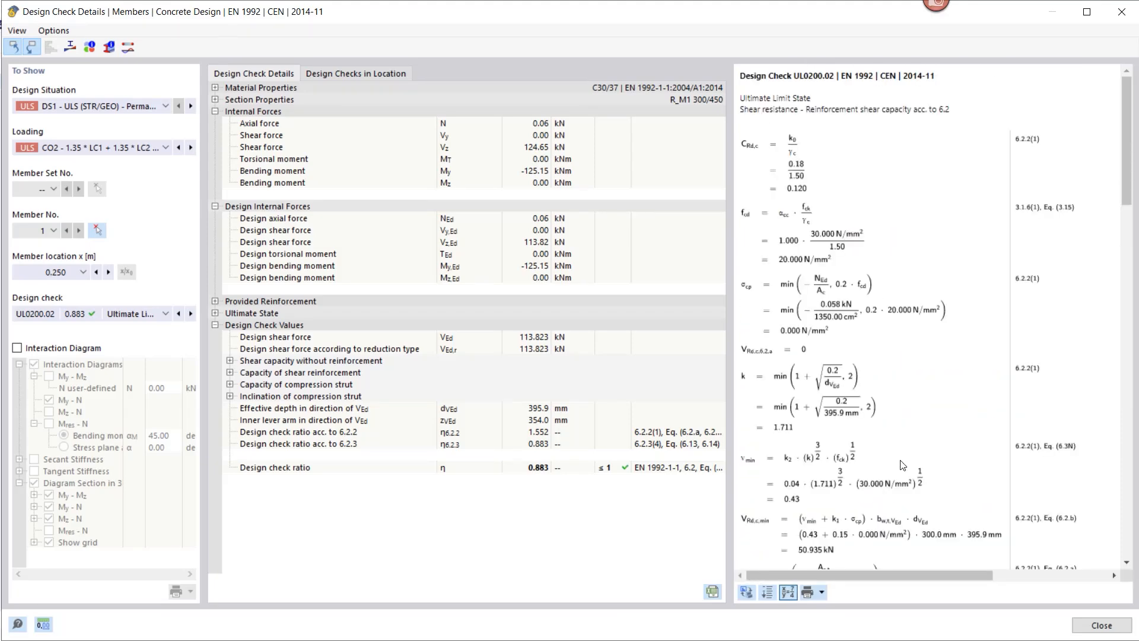
scroll(899, 439, "down", 7)
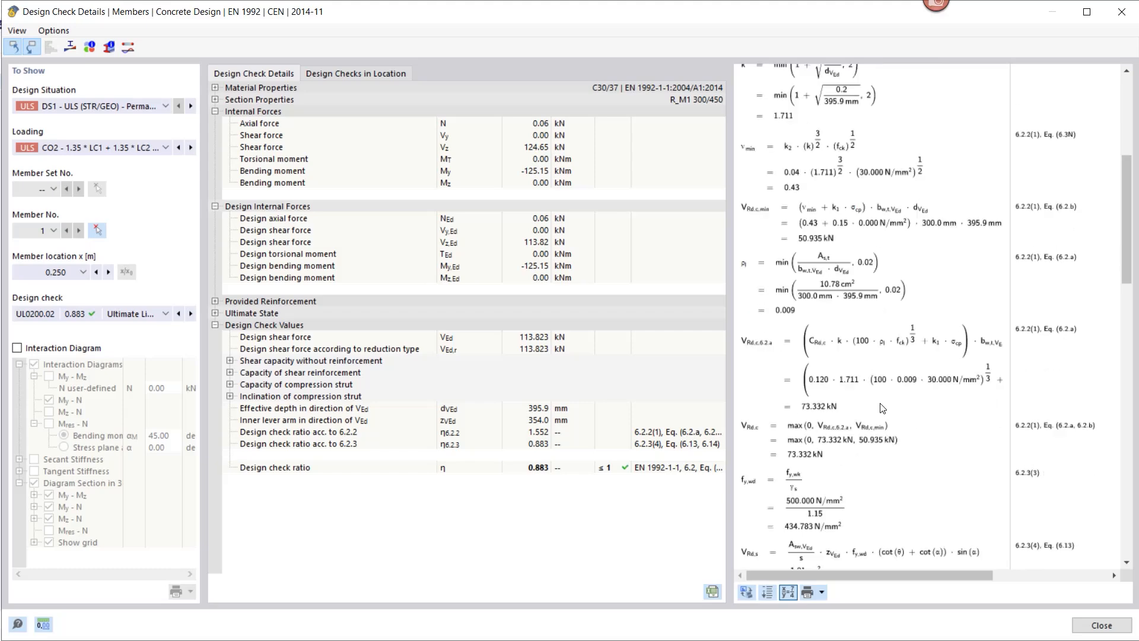
scroll(882, 411, "down", 3)
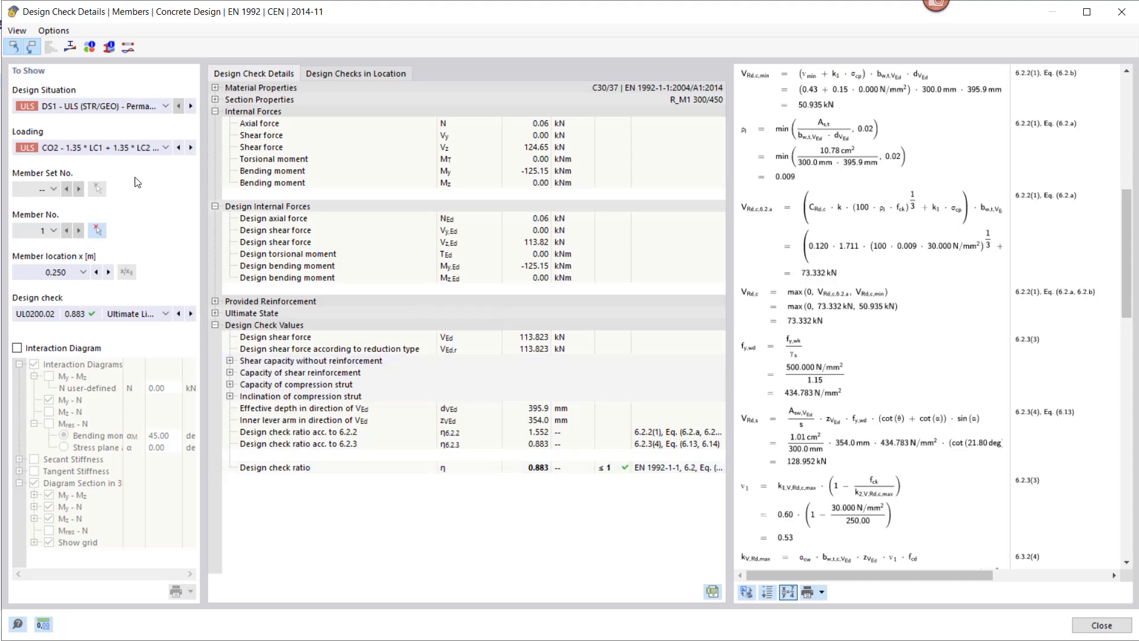
left_click(69, 46)
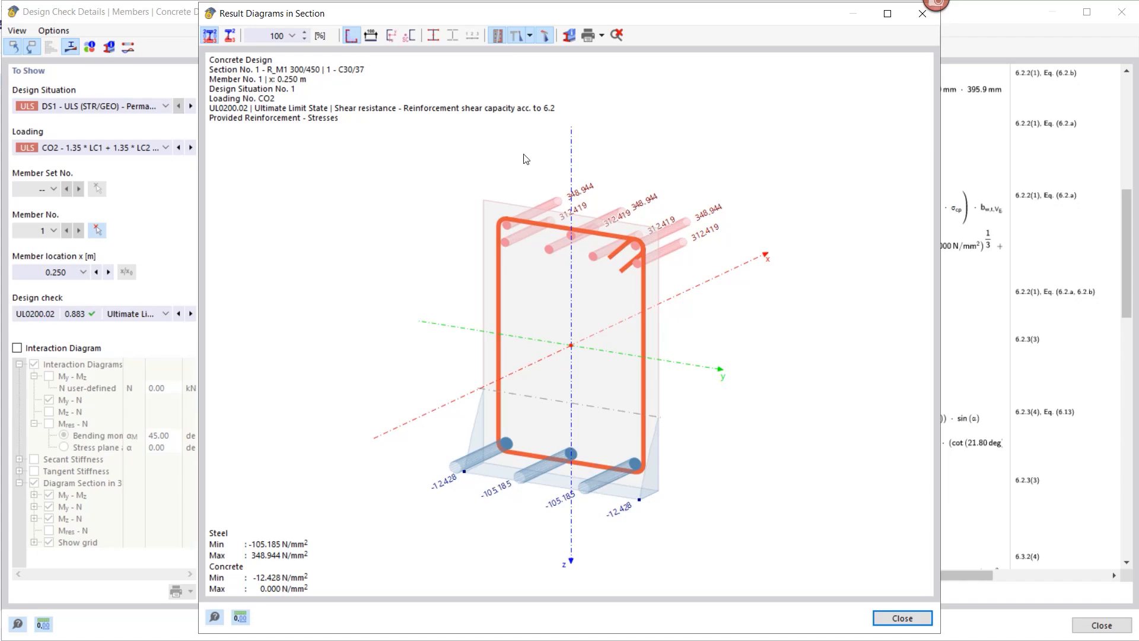
Step: Toggle section dimensions on and off, view the stresses from the front, then close the diagram
left_click(371, 35)
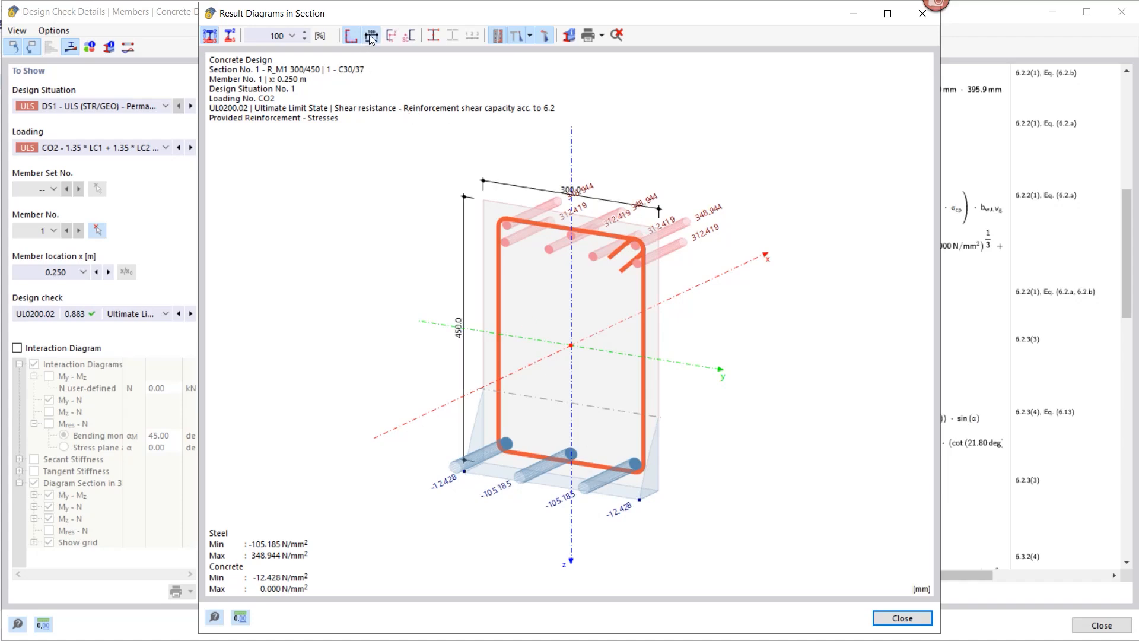
left_click(370, 37)
left_click(548, 40)
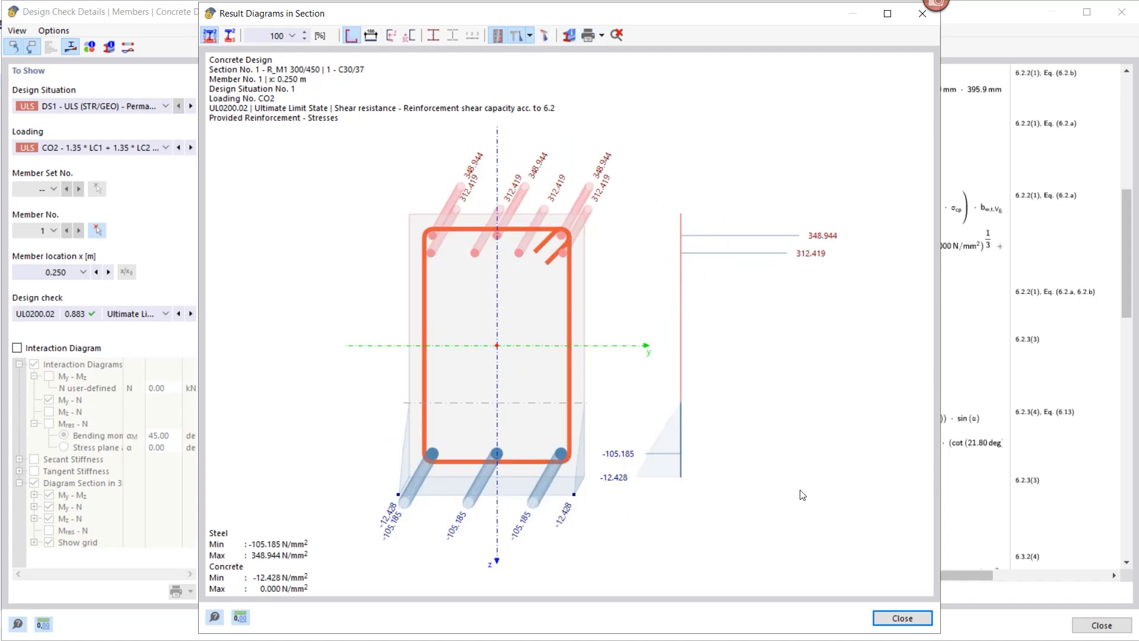
left_click(902, 618)
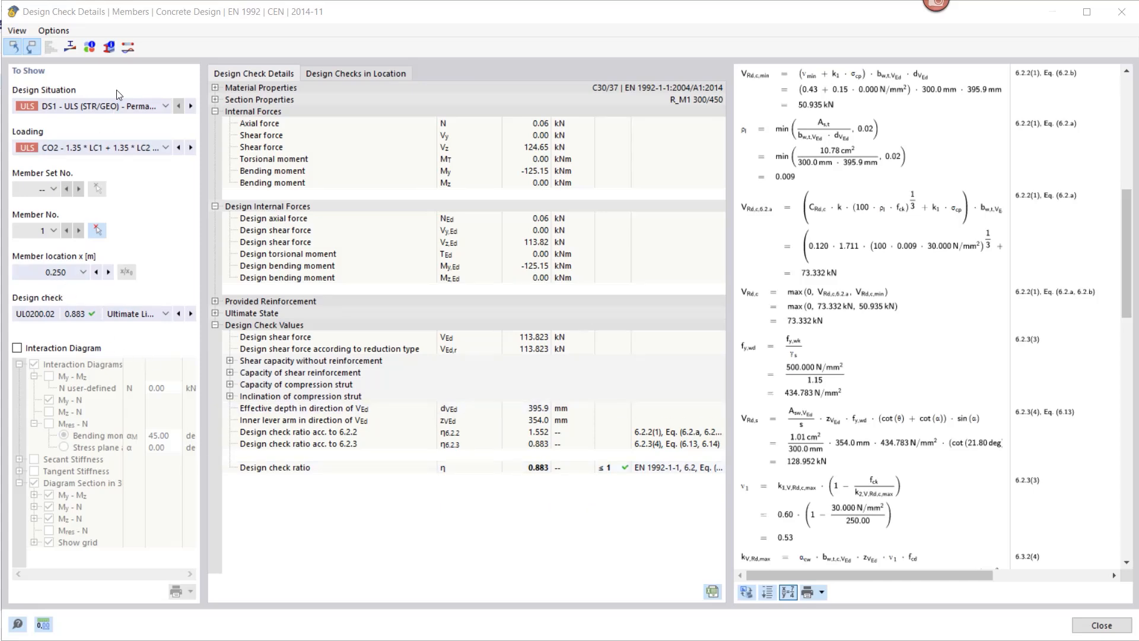
left_click(128, 47)
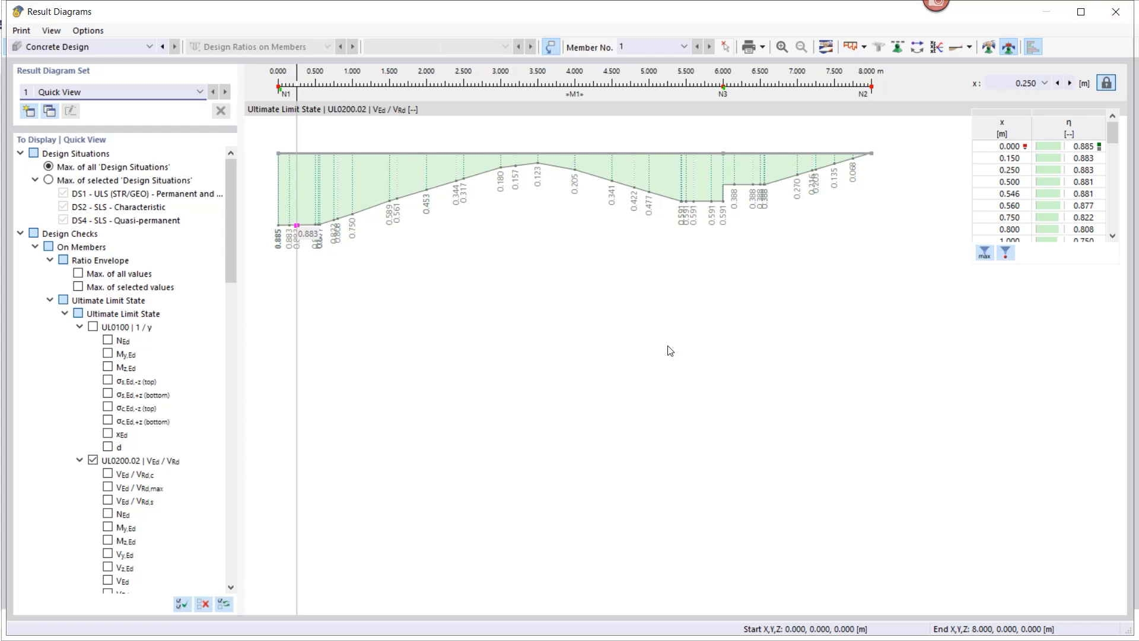
scroll(126, 339, "down", 4)
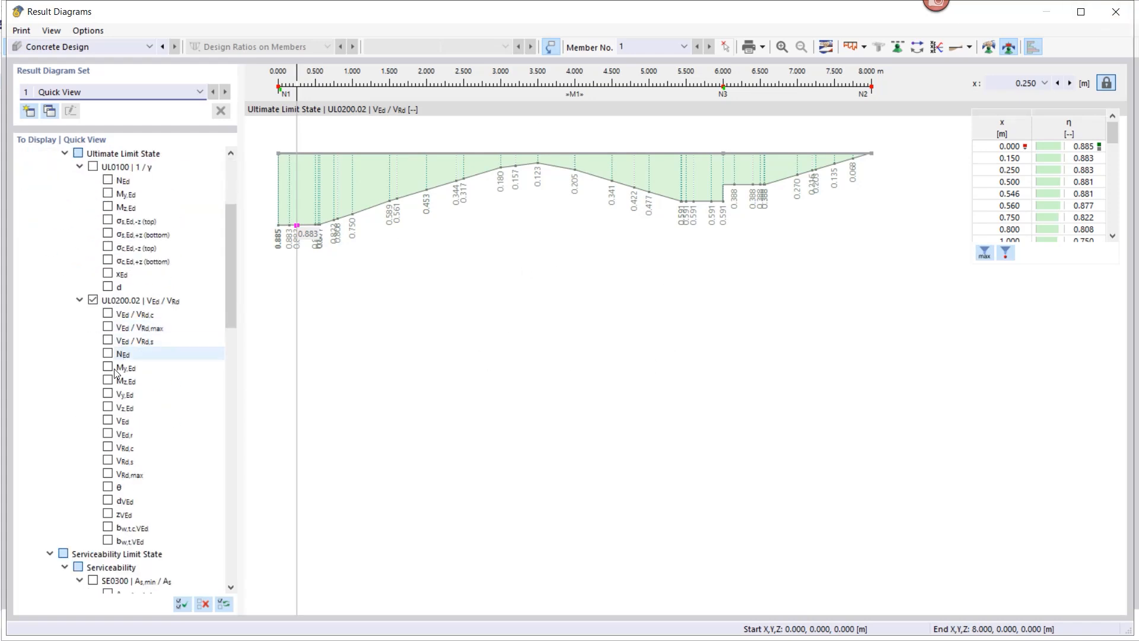
left_click(107, 314)
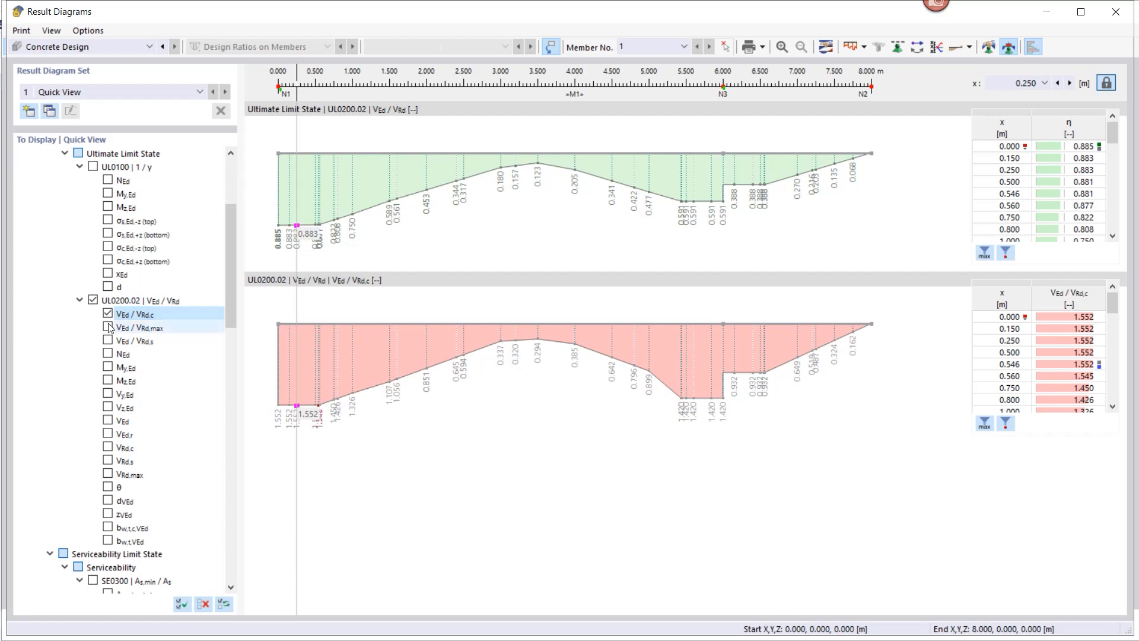
left_click(108, 326)
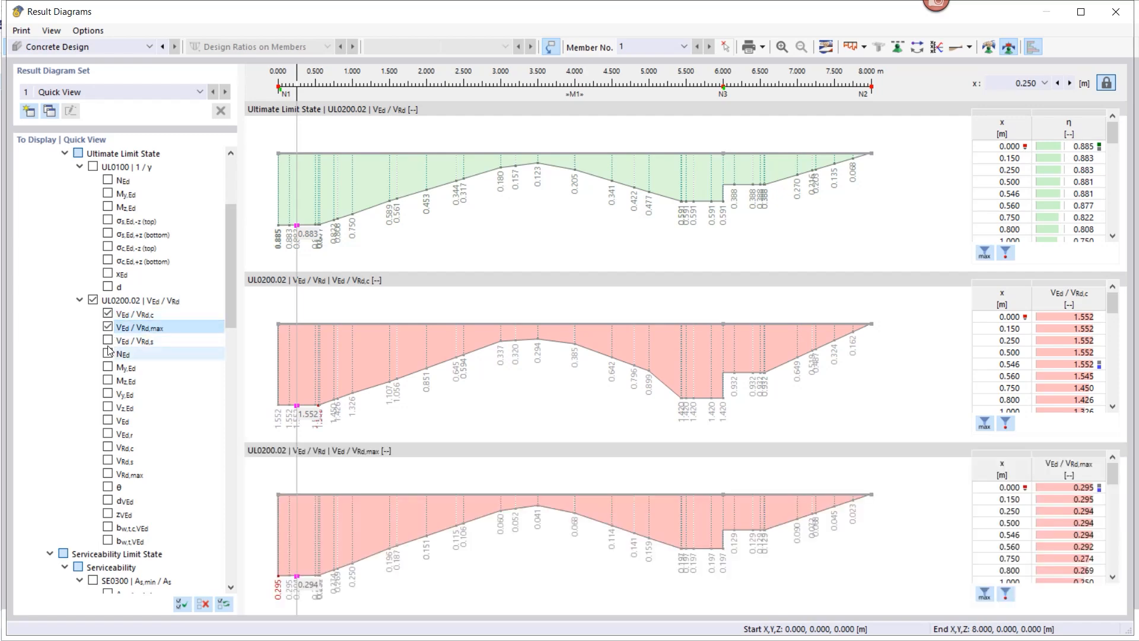
left_click(108, 341)
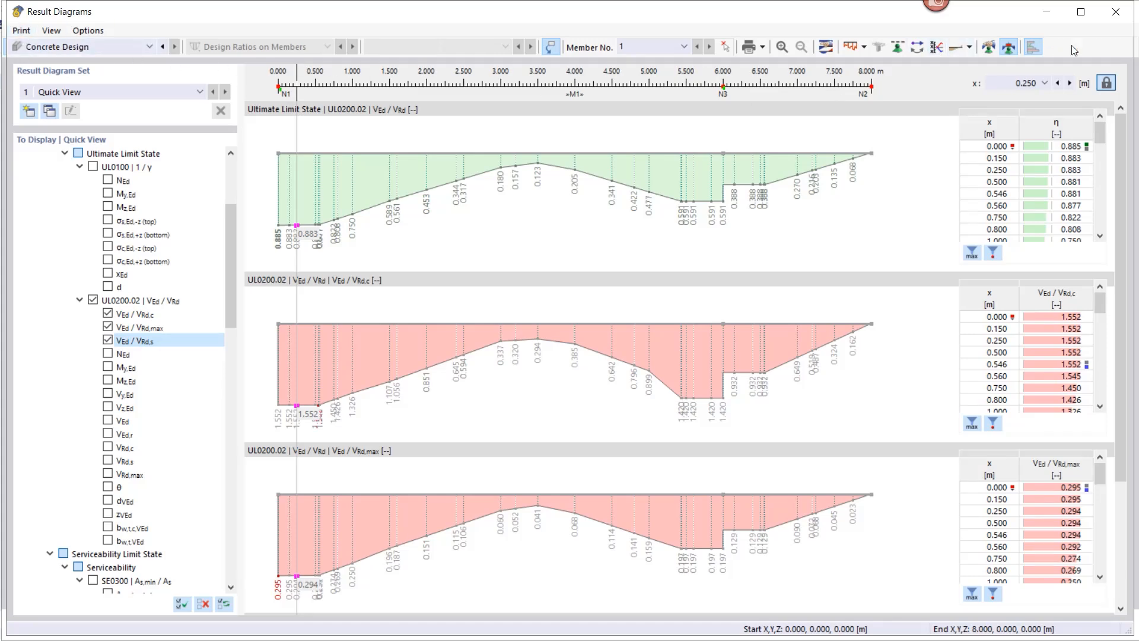
left_click(1115, 13)
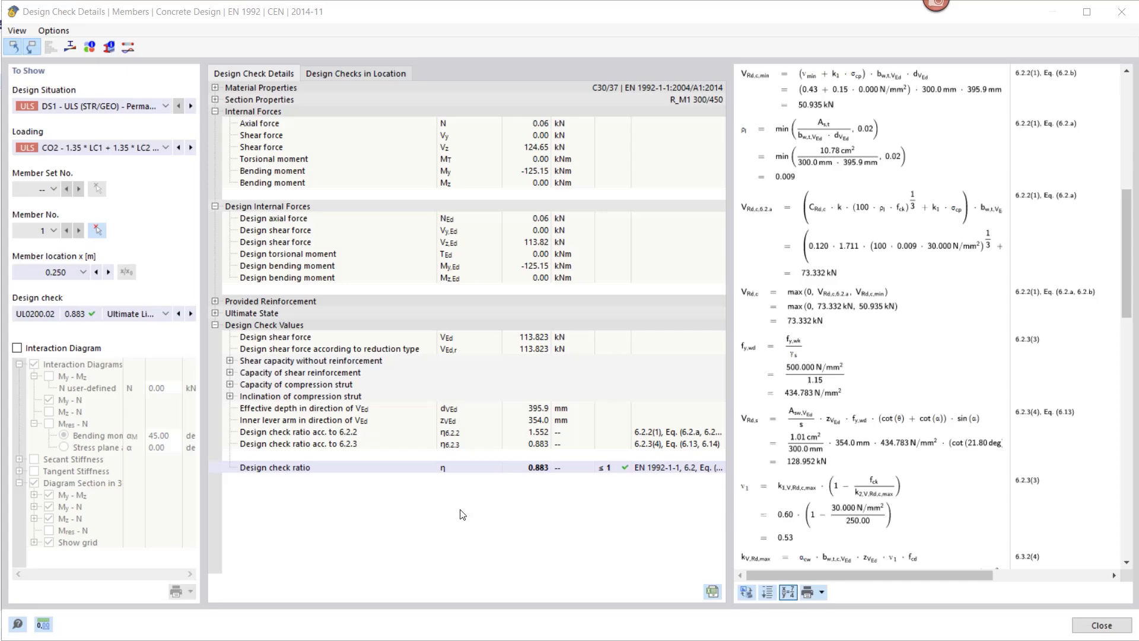
Step: Rotate the member's 3D interaction diagram, turn it back off, and close Design Check Details
left_click(17, 349)
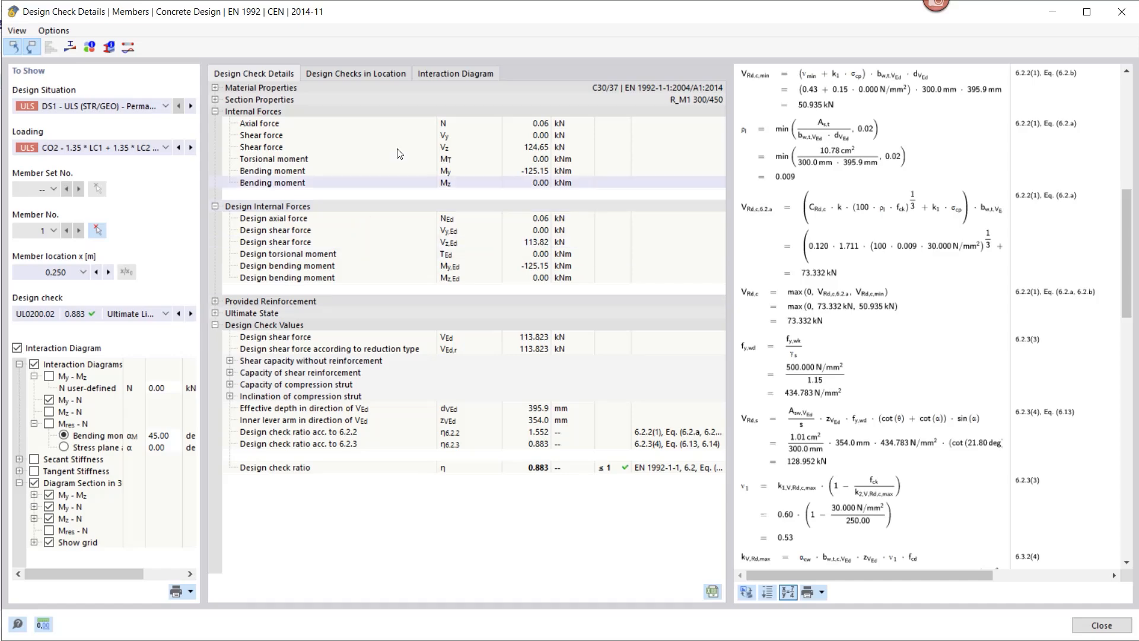
left_click(450, 74)
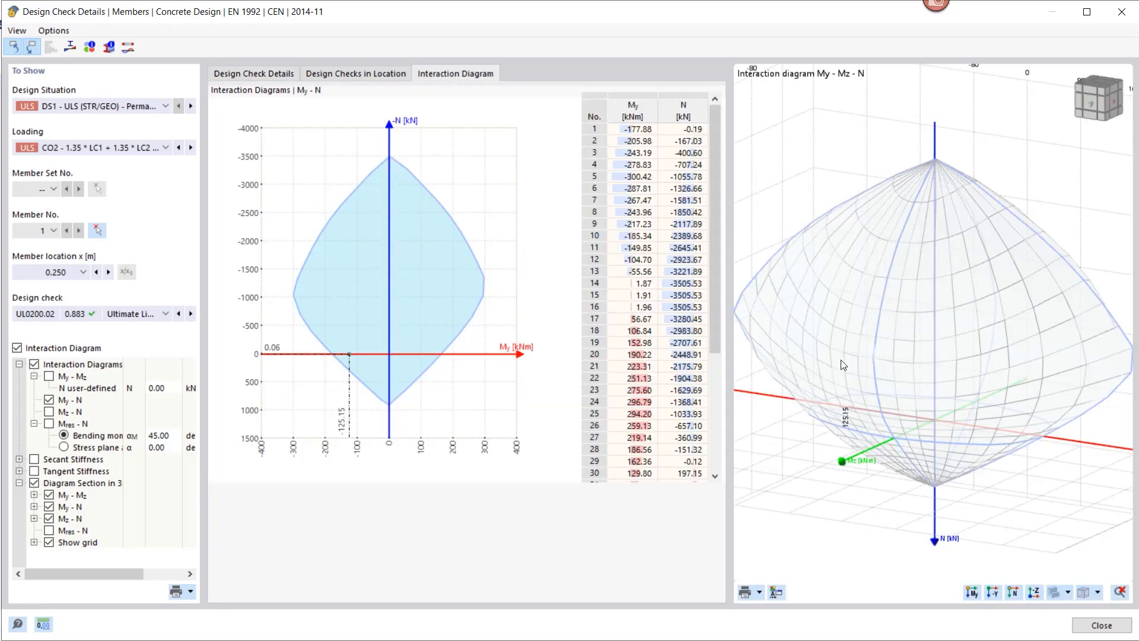
middle_click_drag(838, 356, 816, 341)
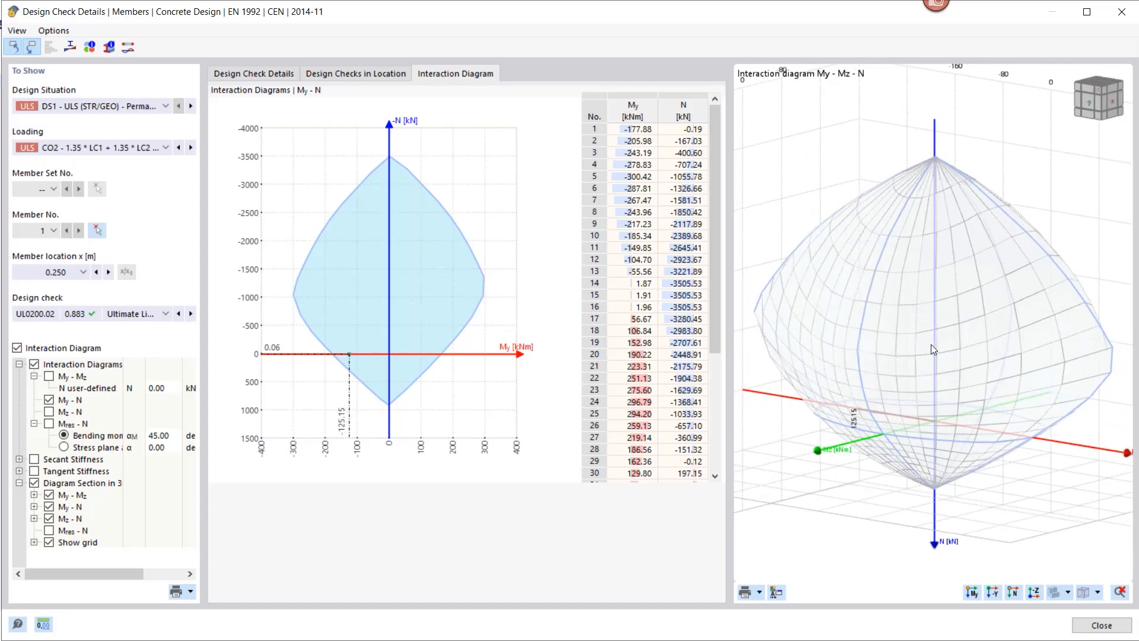
middle_click_drag(854, 326, 860, 336)
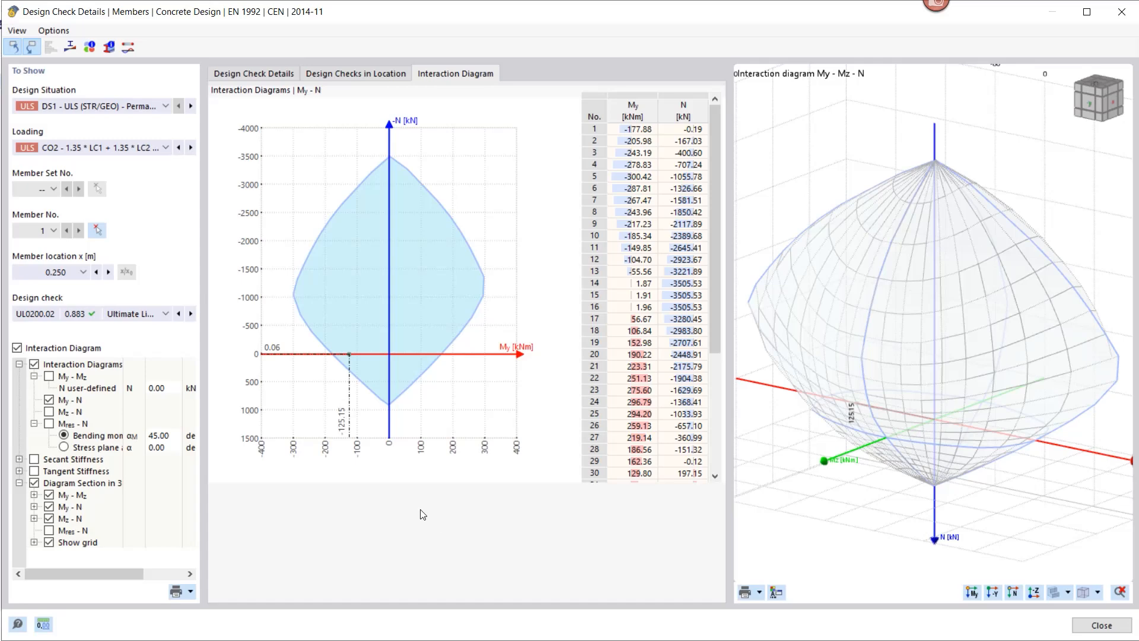
left_click(17, 347)
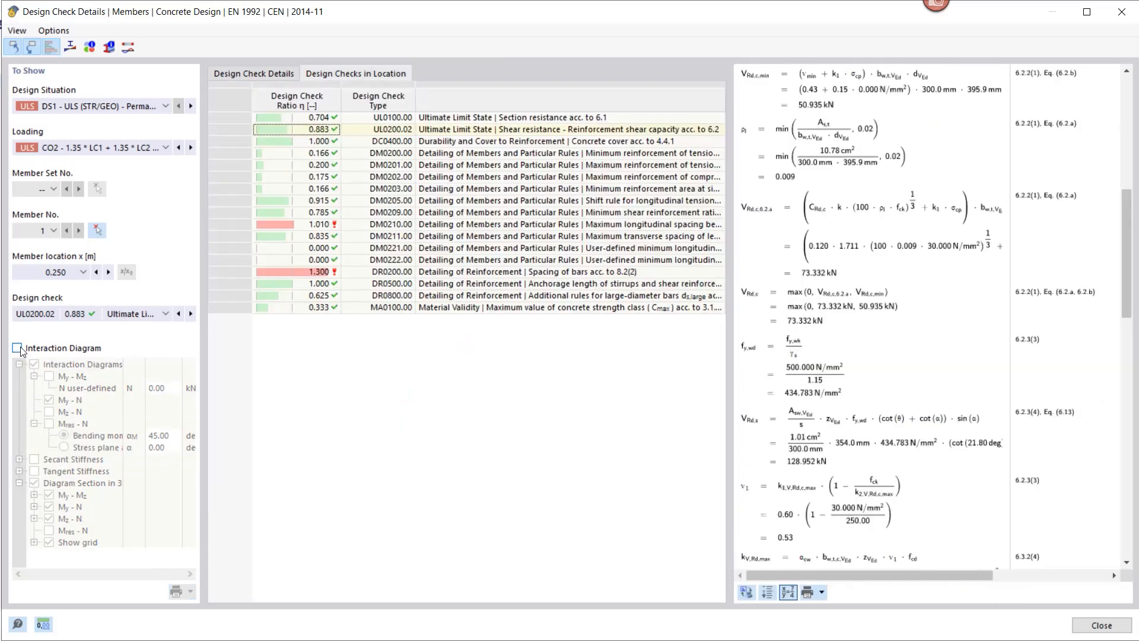
left_click(1121, 13)
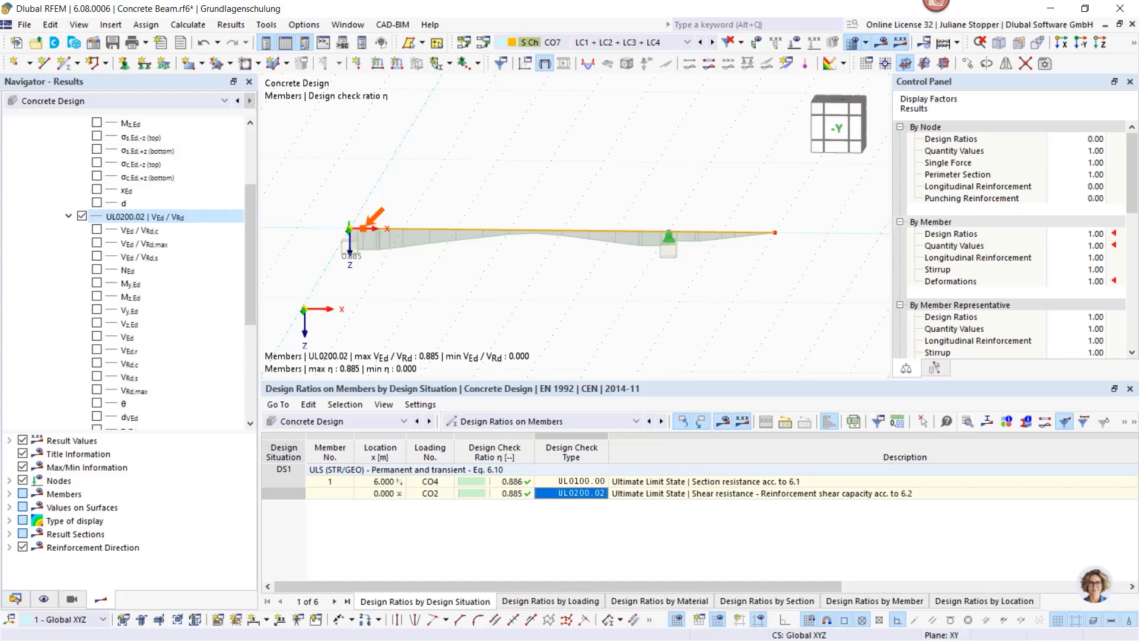
Step: Switch from RFEM to the PowerPoint slideshow with Alt+Tab
key("alt+Tab")
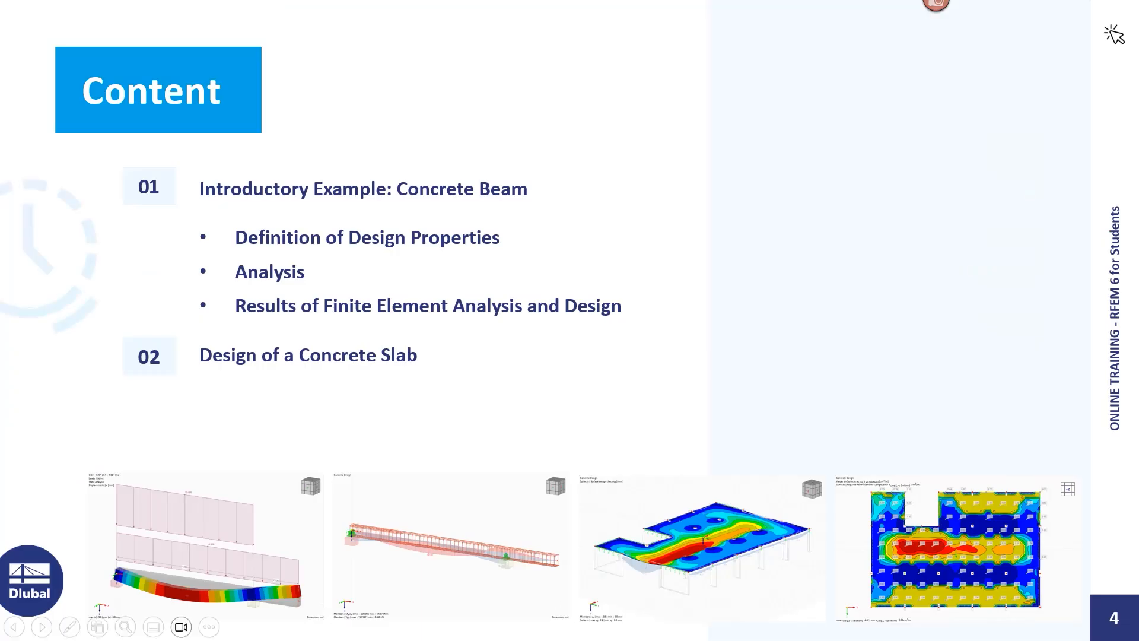
Step: Advance the slideshow to slide 5, Reinforced concrete slab
left_click(43, 628)
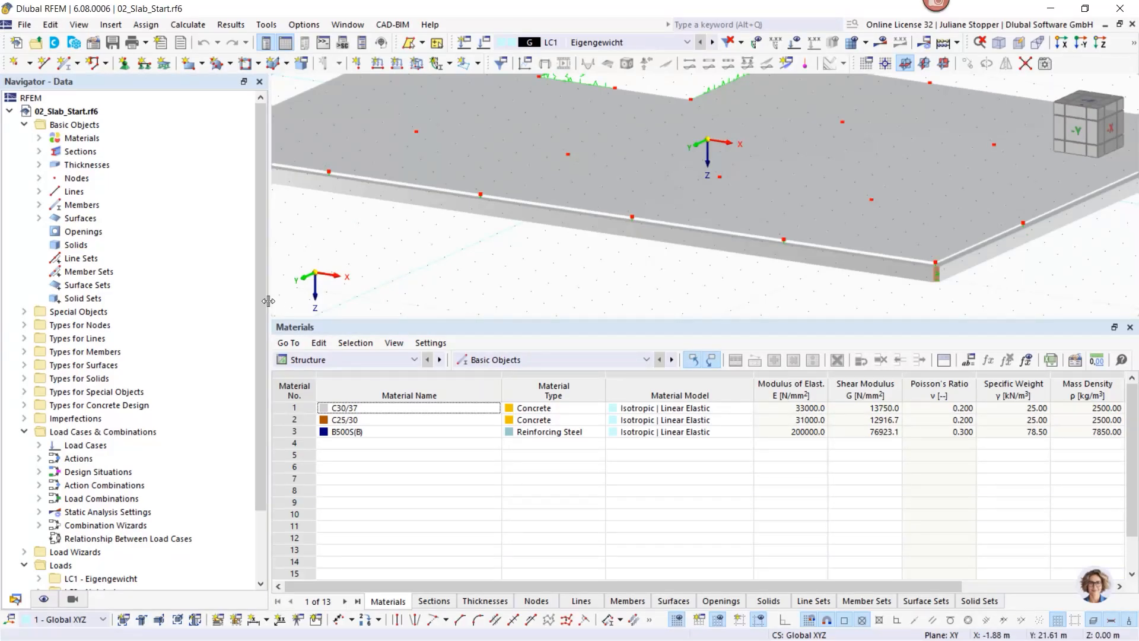
Step: Enlarge the 3D view and orbit the slab so the notch faces left
left_click_drag(269, 301, 235, 302)
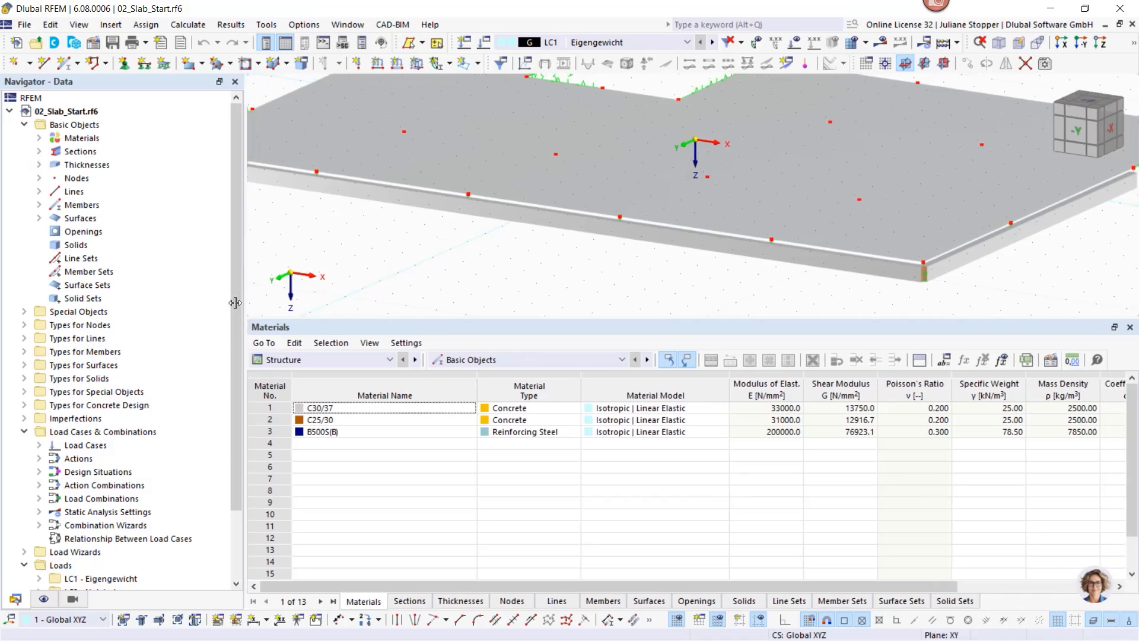
left_click_drag(327, 319, 328, 454)
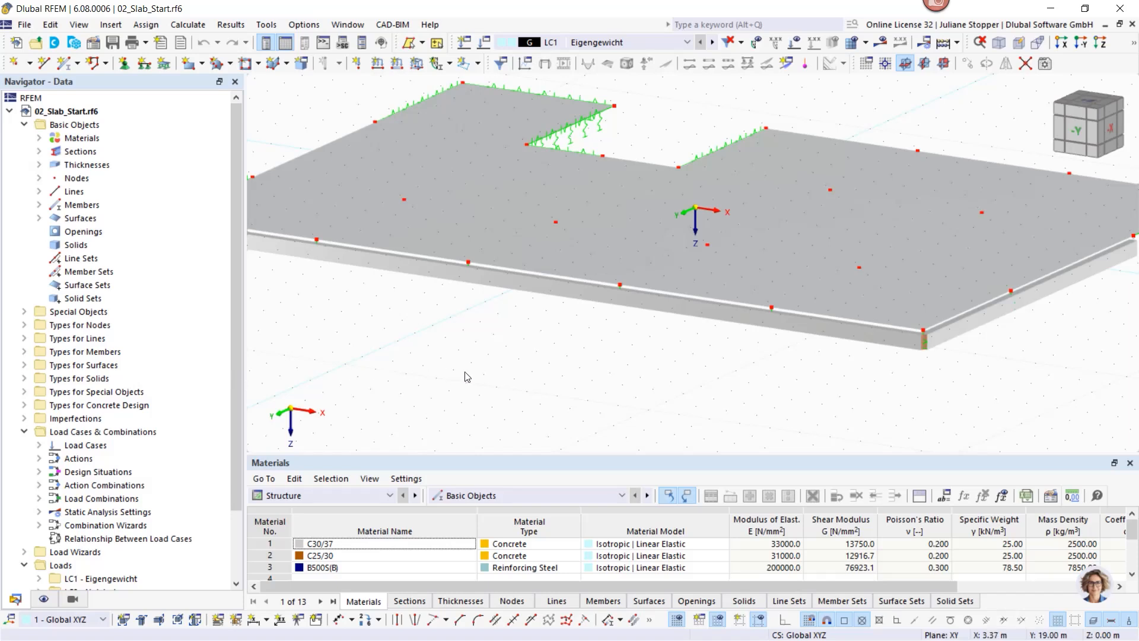
scroll(467, 376, "down", 1)
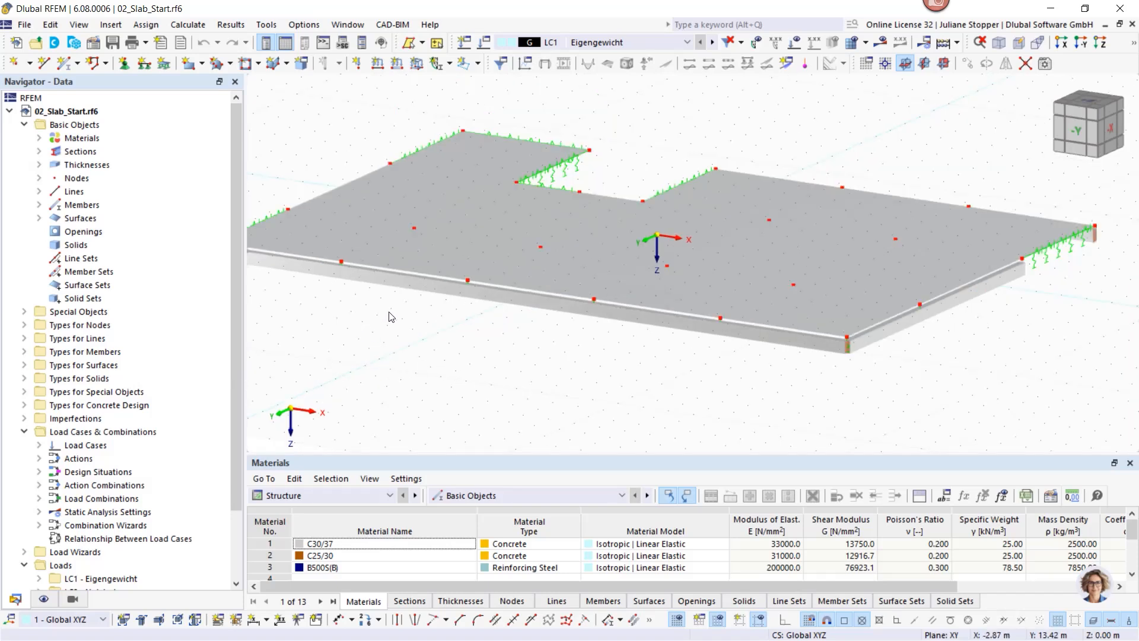
middle_click_drag(377, 323, 385, 323)
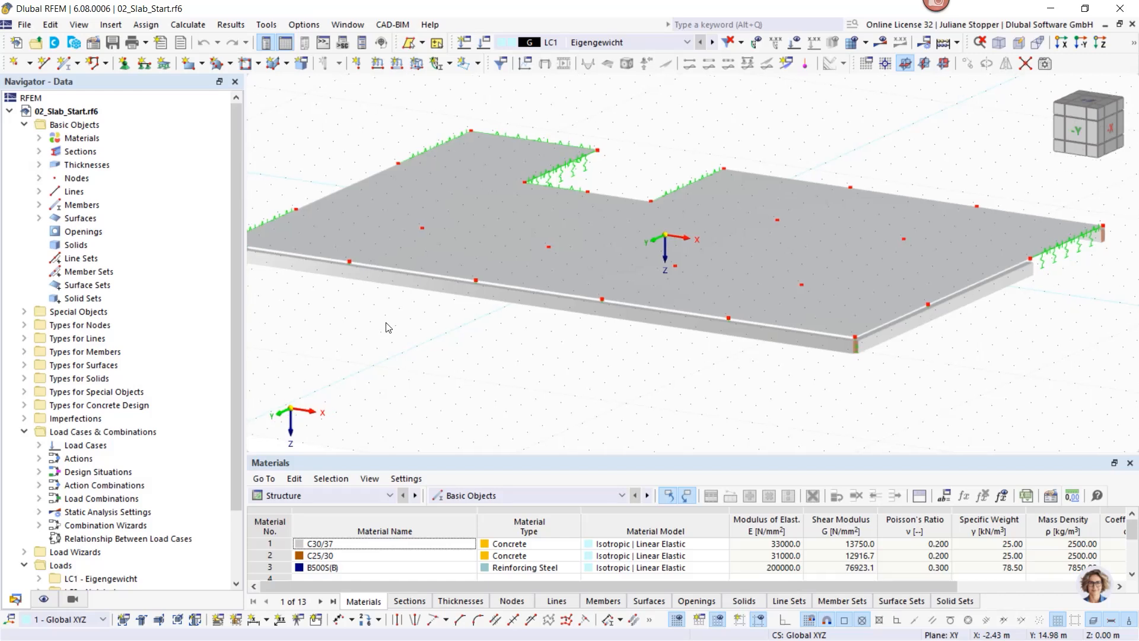
middle_click_drag(332, 256, 656, 381, "ctrl")
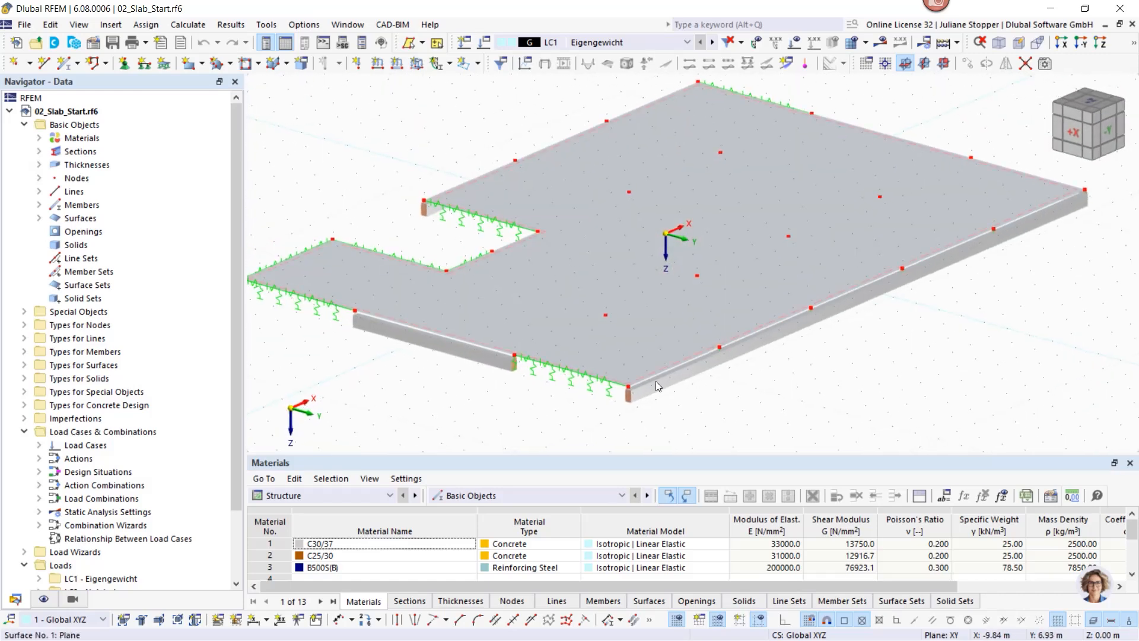
Step: List the materials and sections in the Navigator and select the rib beam
left_click(39, 138)
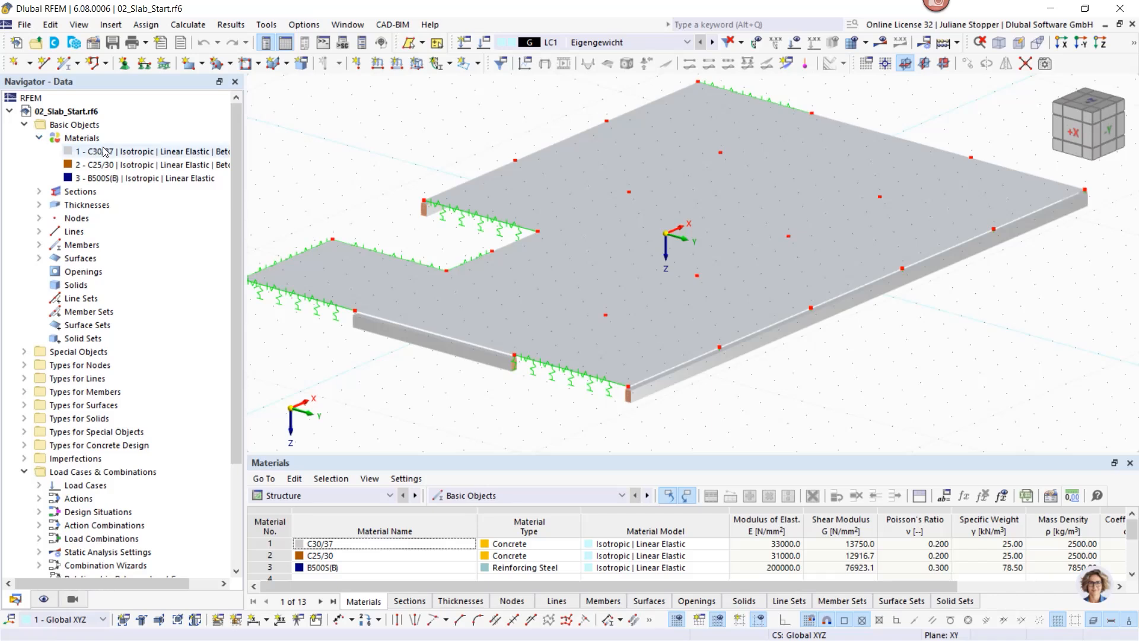
left_click(39, 191)
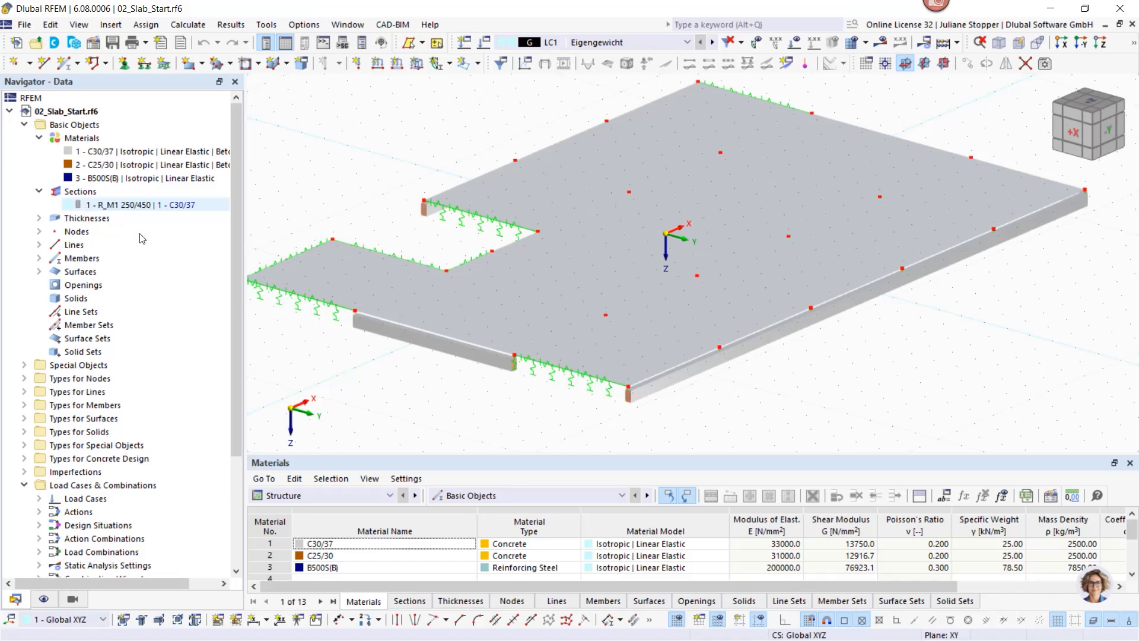
left_click(639, 374)
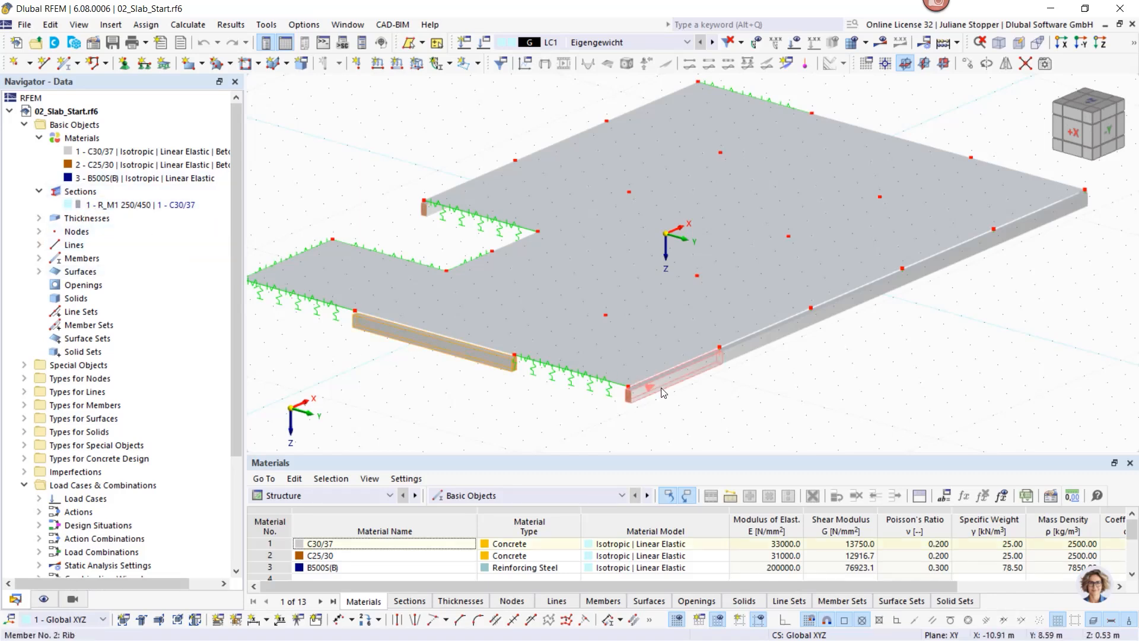
Step: Check R_M1 250/450's parametric width and depth, close it, and expand Members
double_click(117, 207)
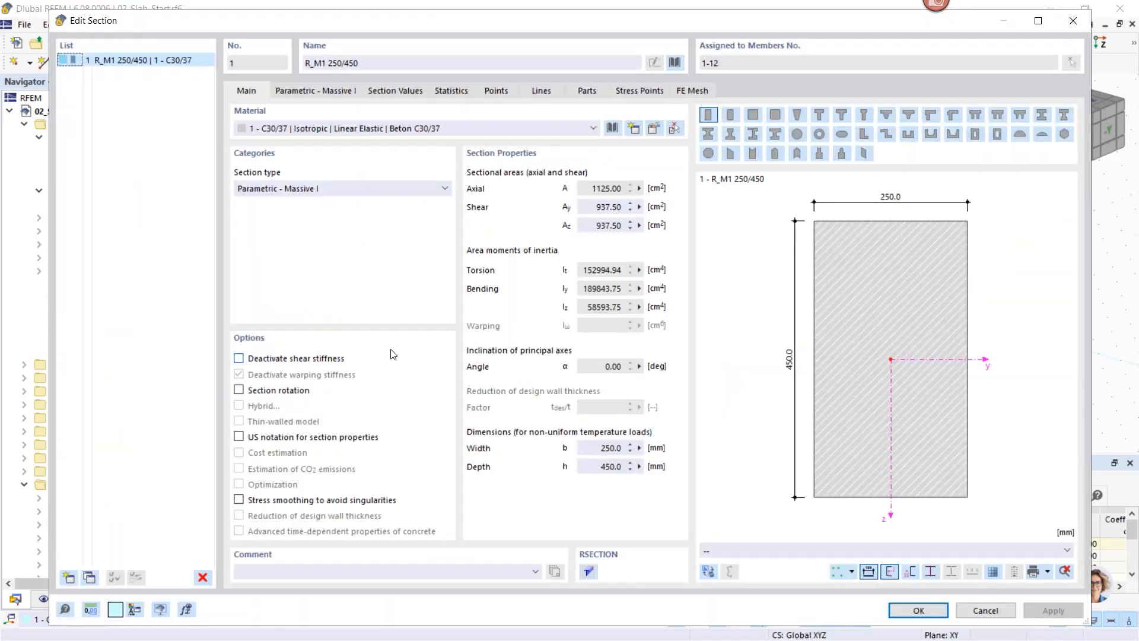
left_click(306, 90)
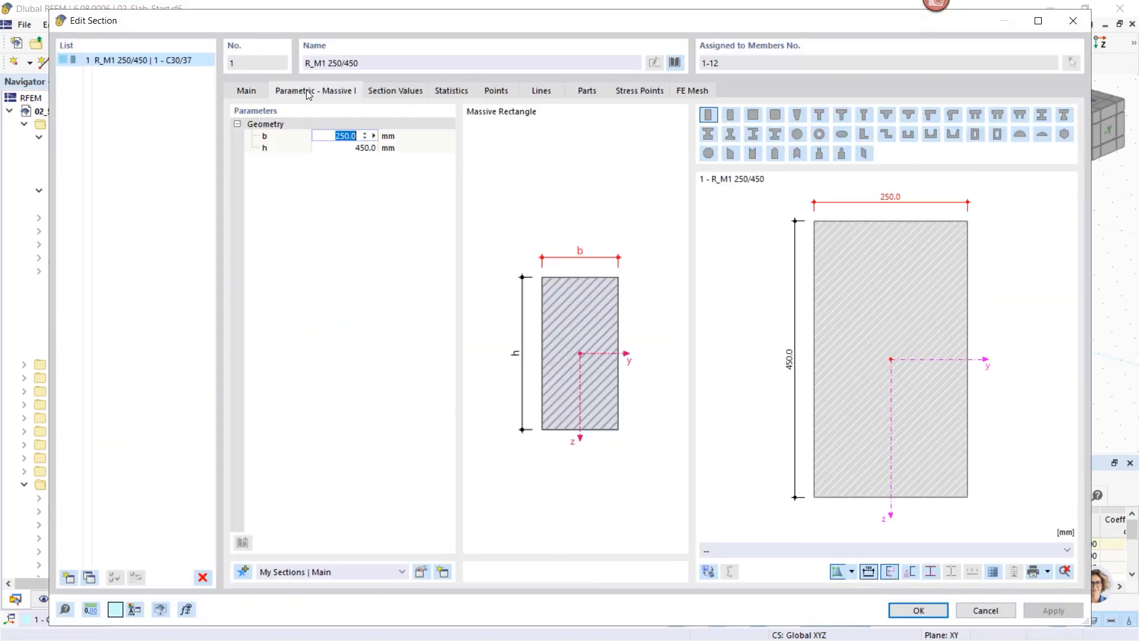
left_click(251, 93)
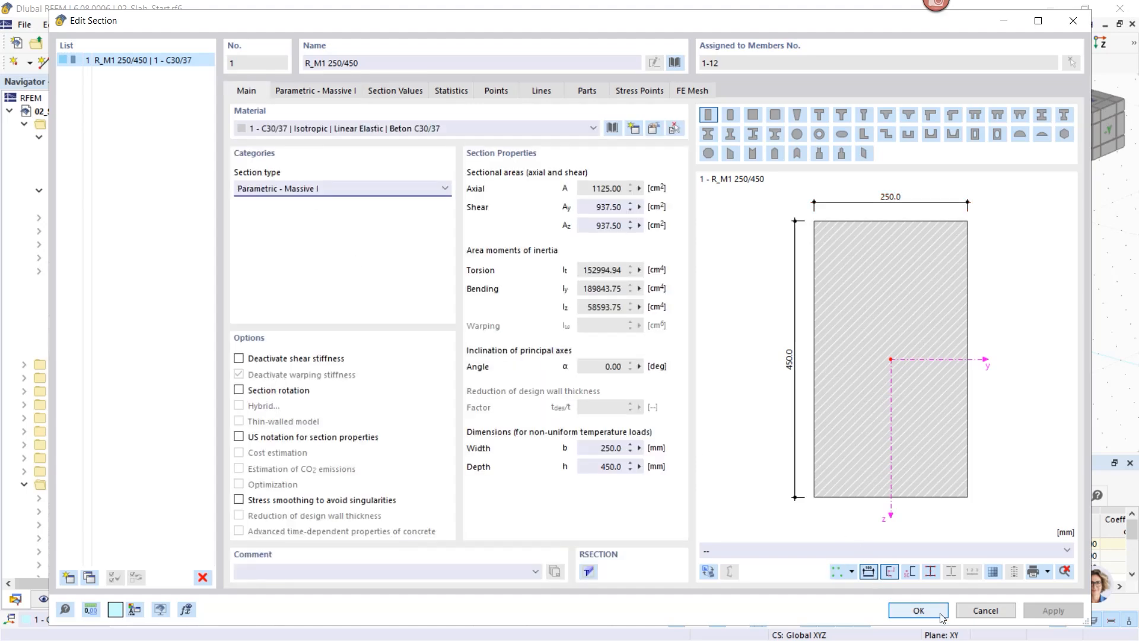
left_click(914, 610)
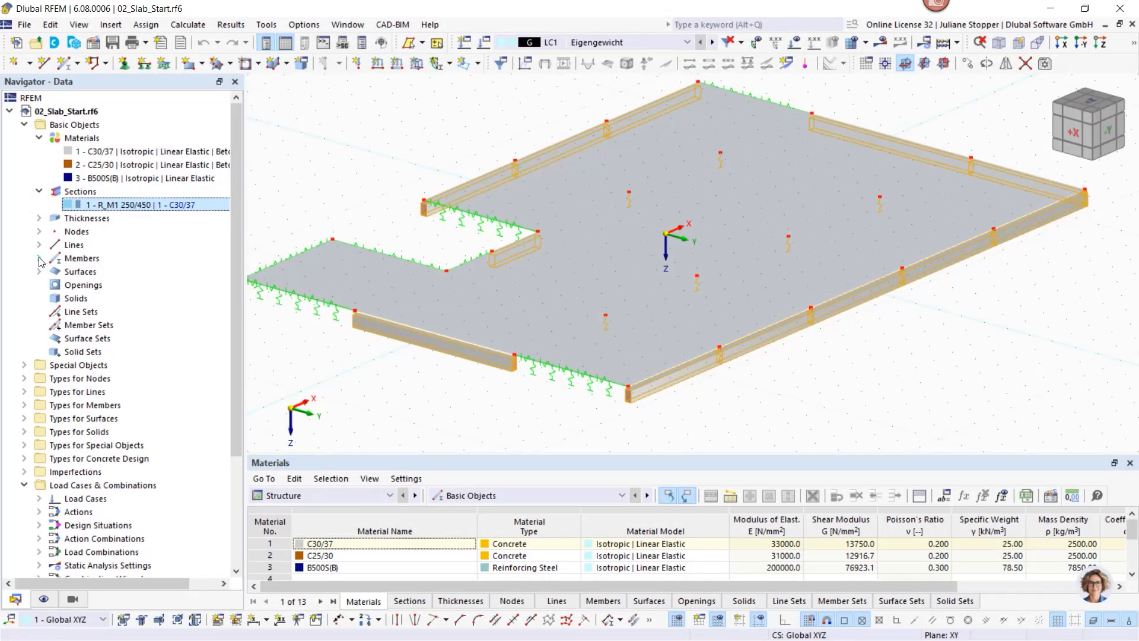
left_click(39, 258)
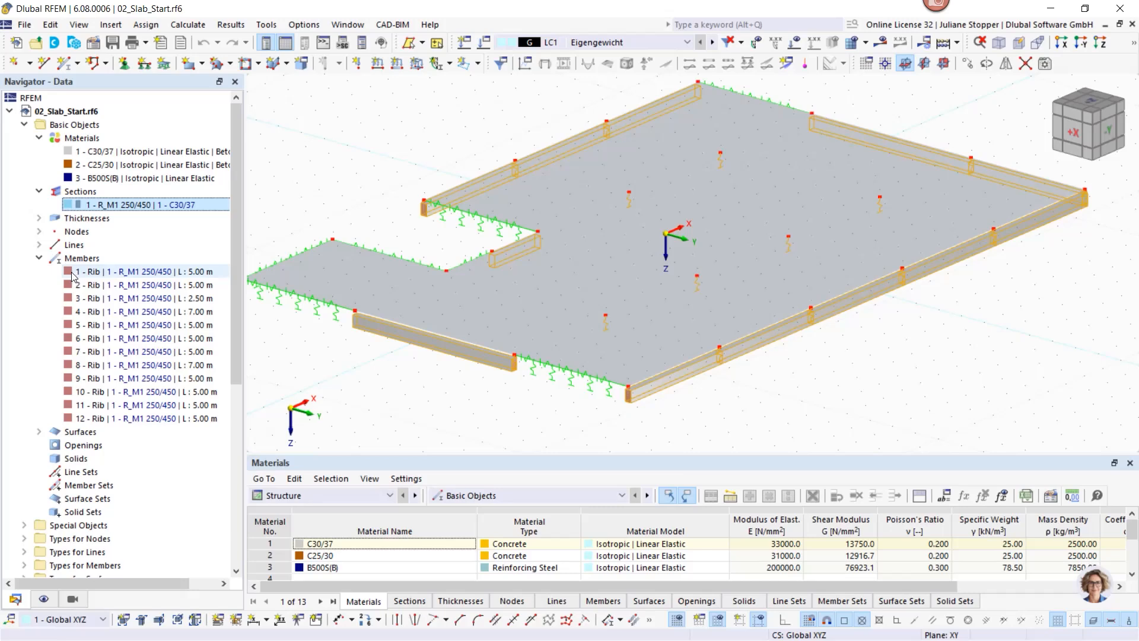
Step: Open Edit Member for member 1, keep type Rib, and view its Rib tab
left_click(68, 272)
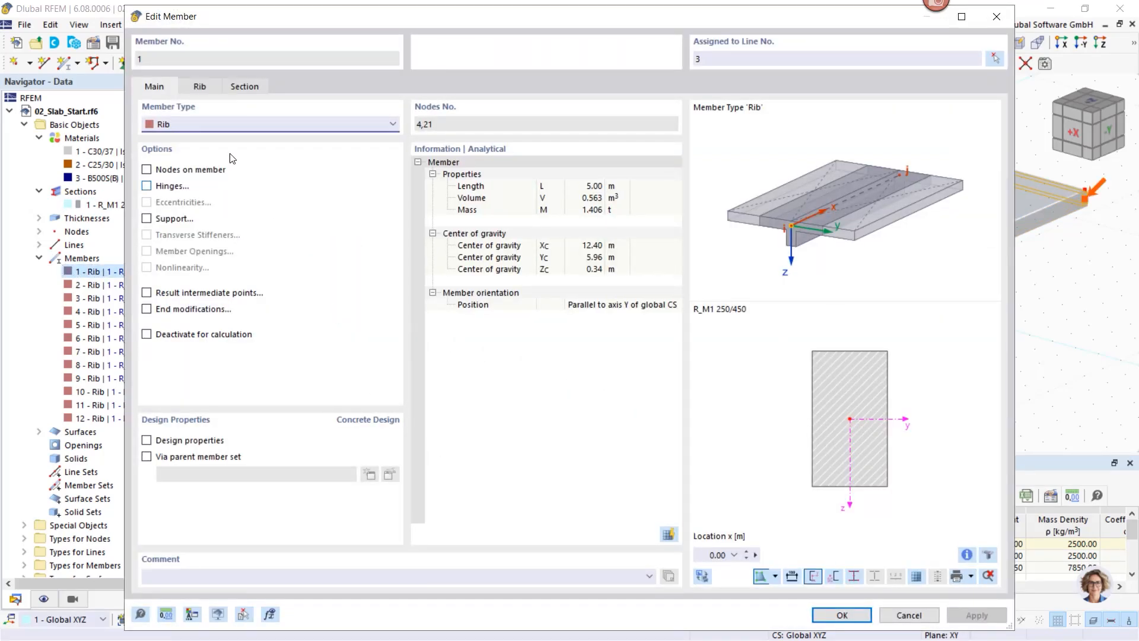
left_click(180, 125)
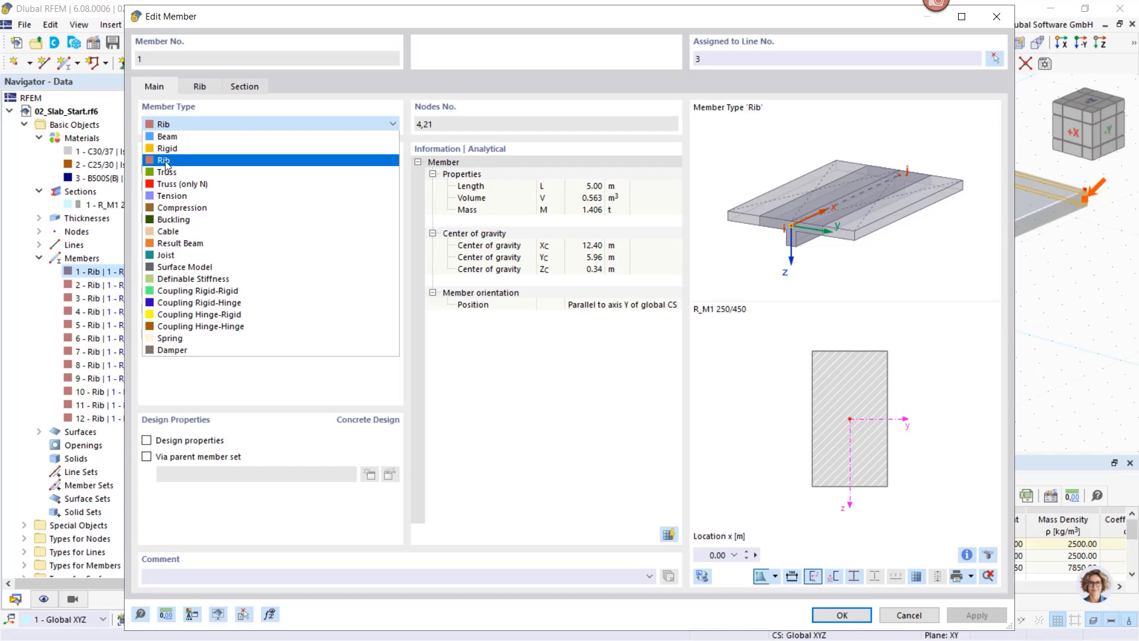
left_click(515, 366)
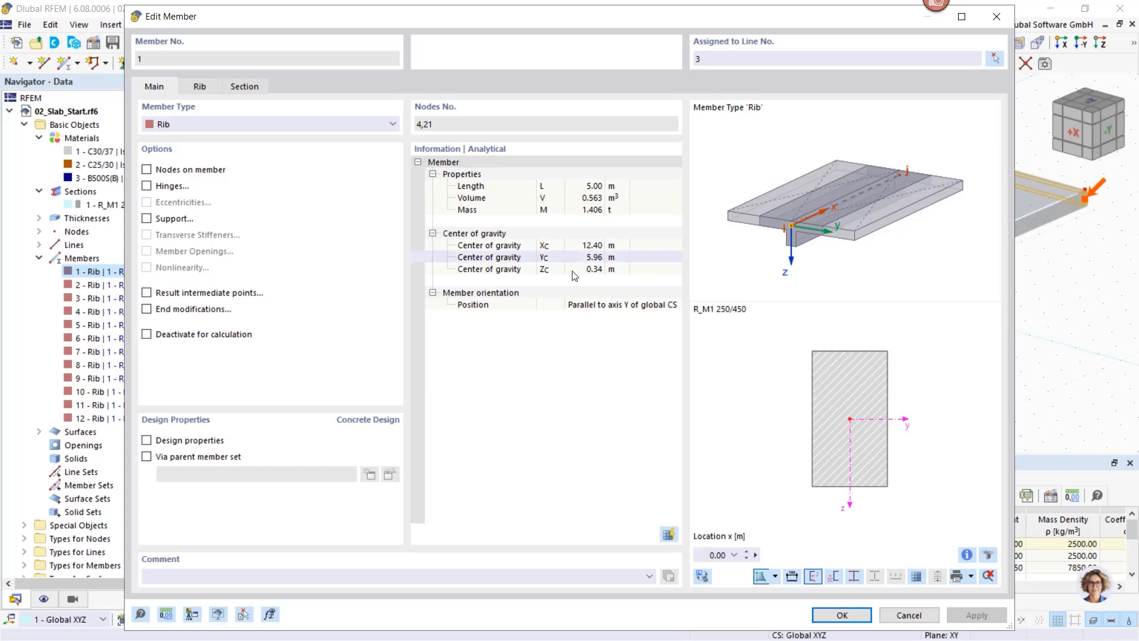
left_click(199, 84)
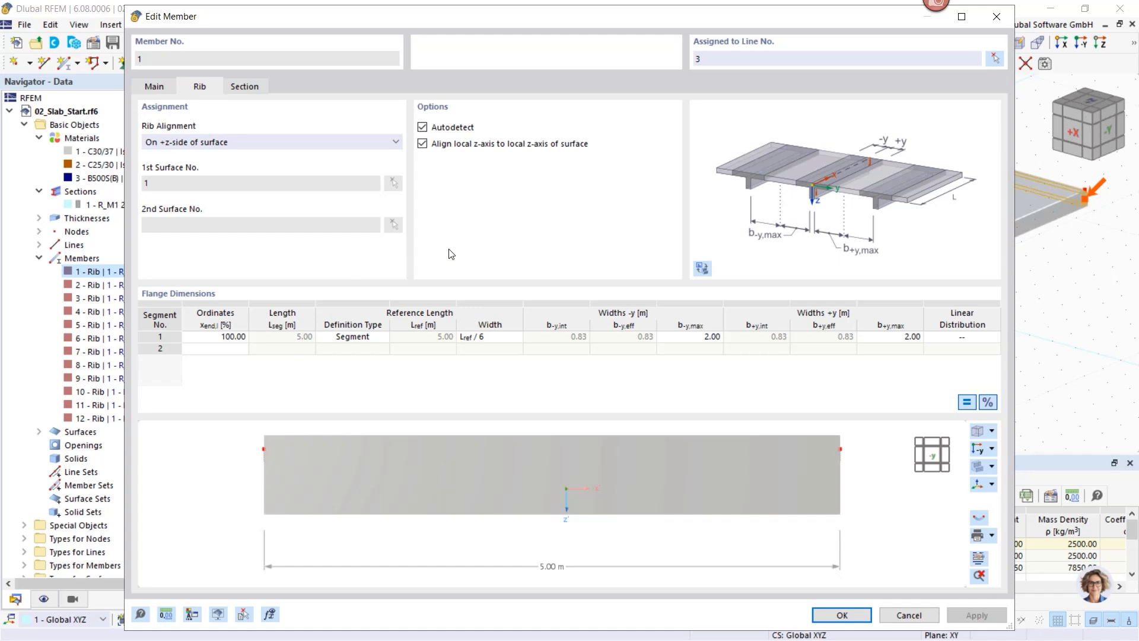
Step: Review rib 1's +z alignment and surface autodetection, rotate the flange preview, then cancel
left_click(342, 143)
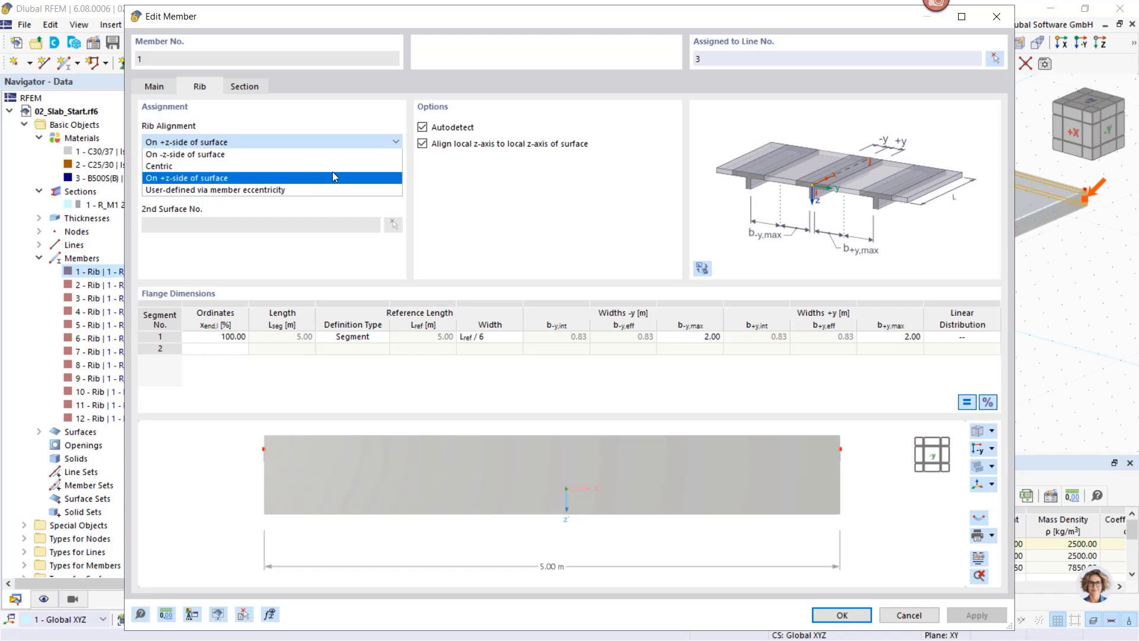
left_click(471, 191)
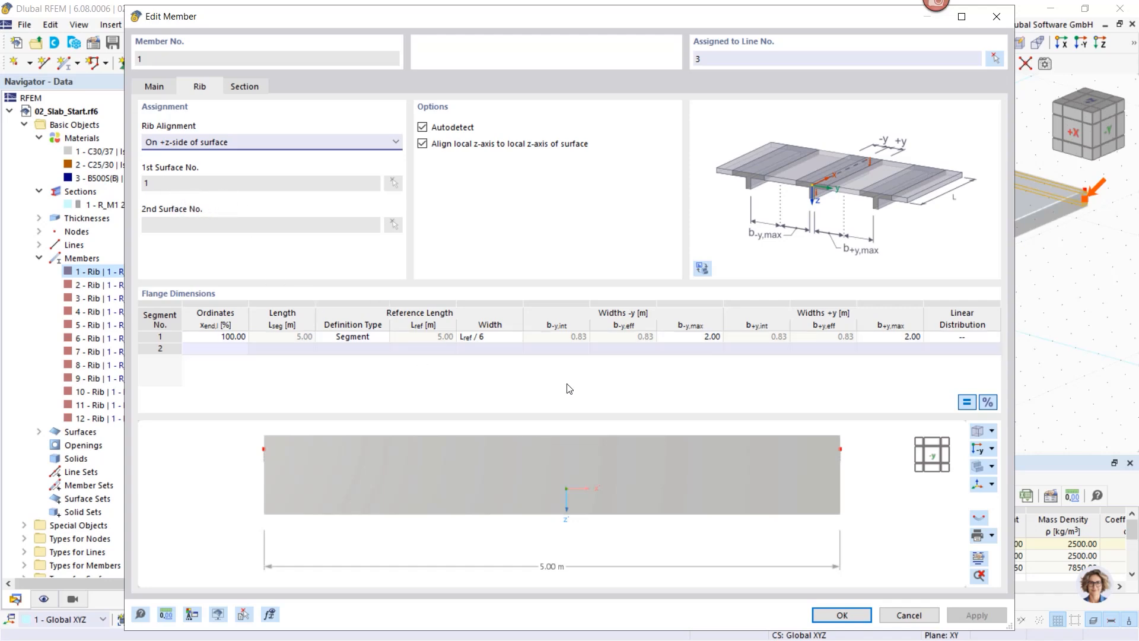
middle_click_drag(805, 469, 731, 513, "ctrl")
left_click(422, 143)
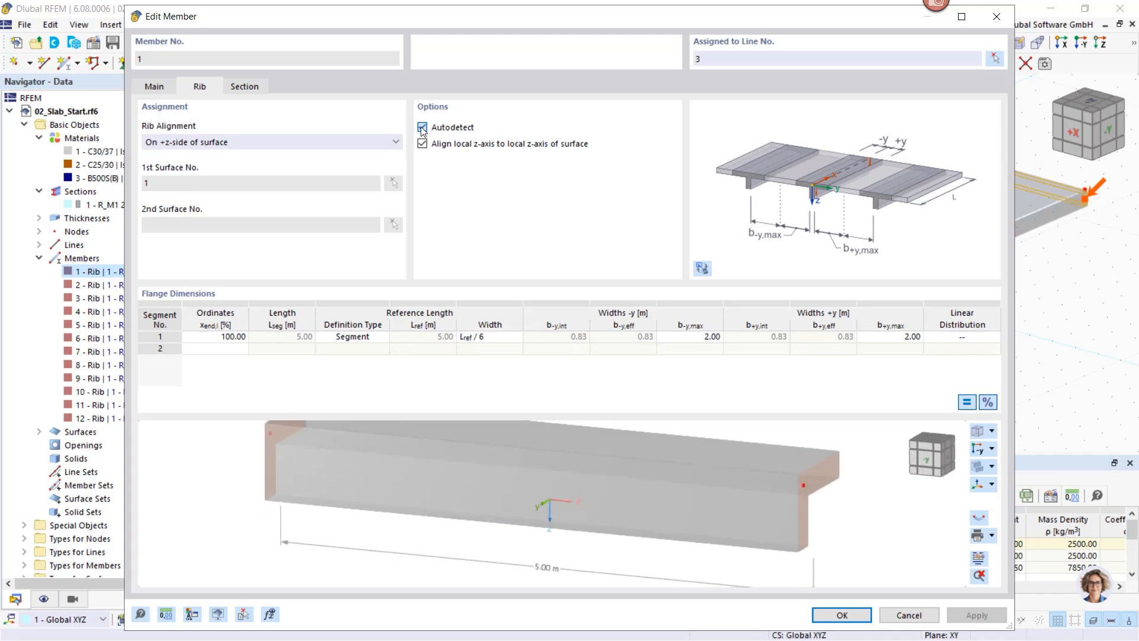
left_click(422, 128)
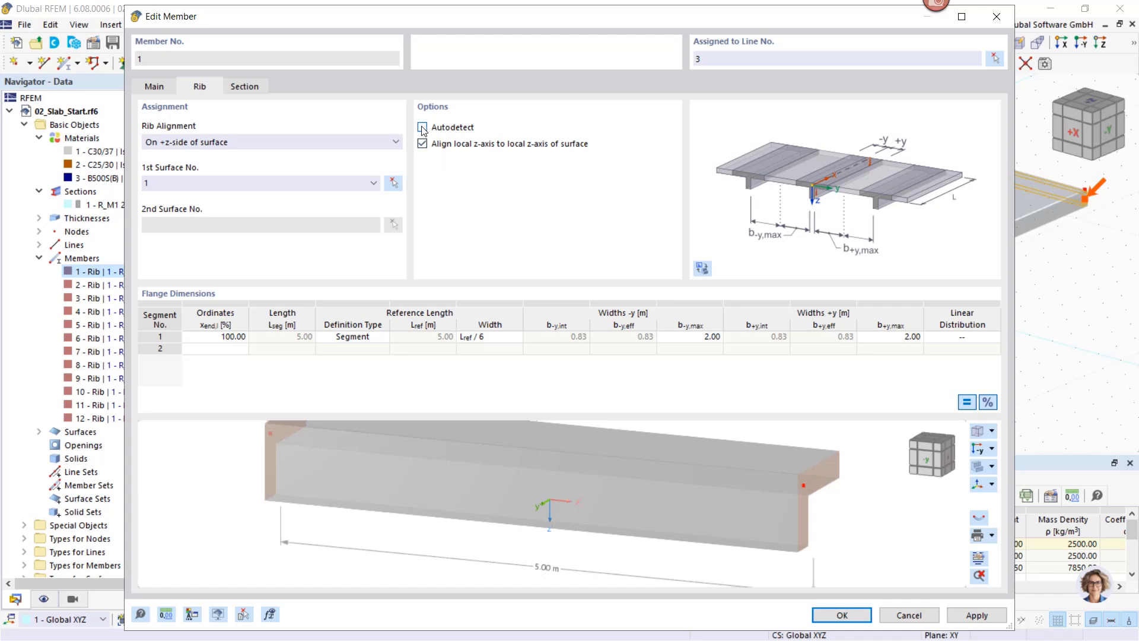
left_click(422, 127)
middle_click_drag(819, 489, 792, 487)
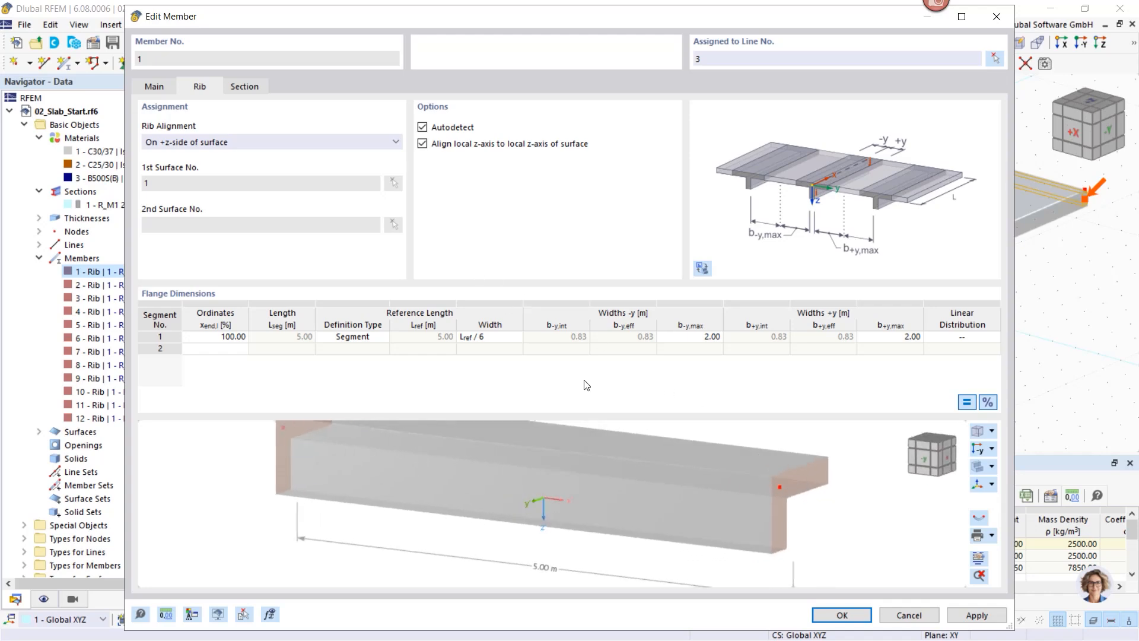
left_click(155, 87)
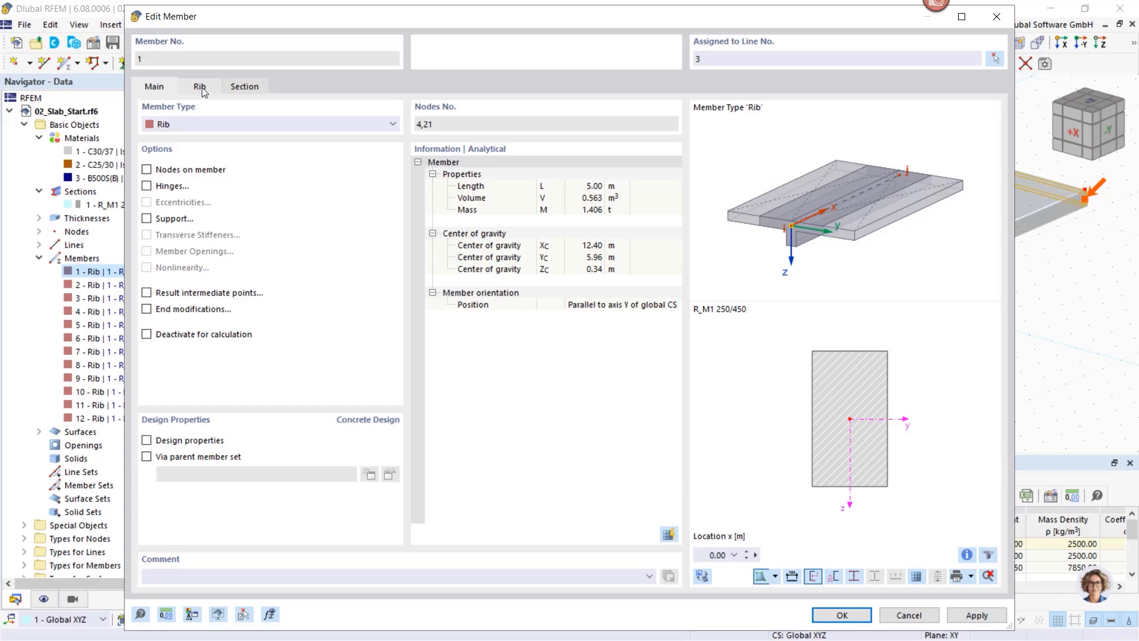
left_click(907, 615)
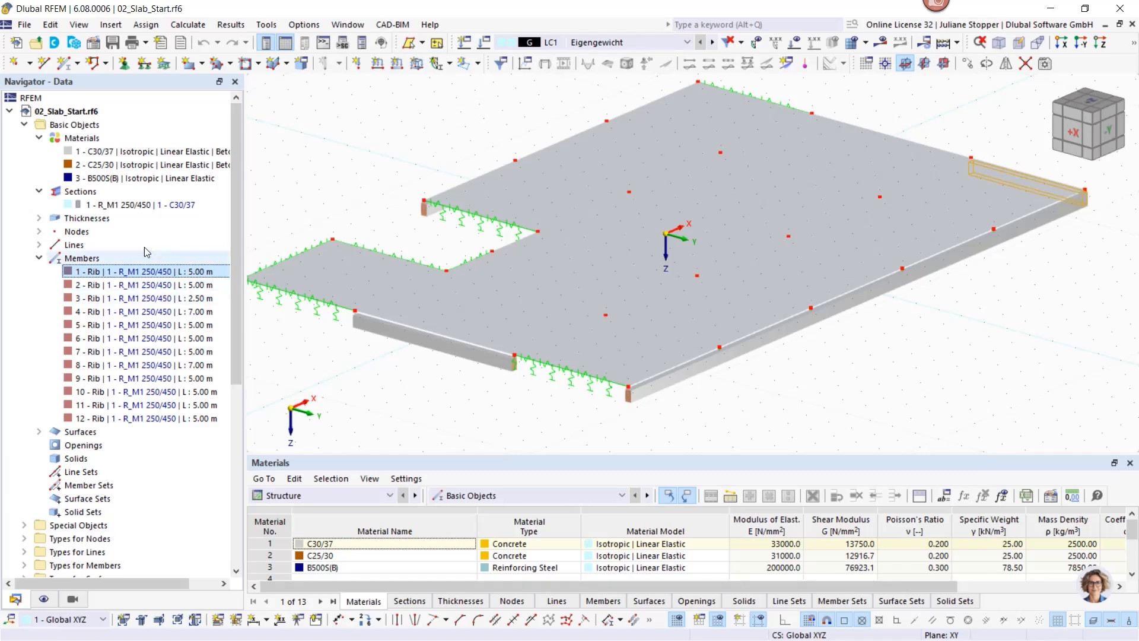
Step: Review thickness 1 (uniform 240 mm, C30/37) without changes, then list slab surface 1 in the tree
left_click(37, 219)
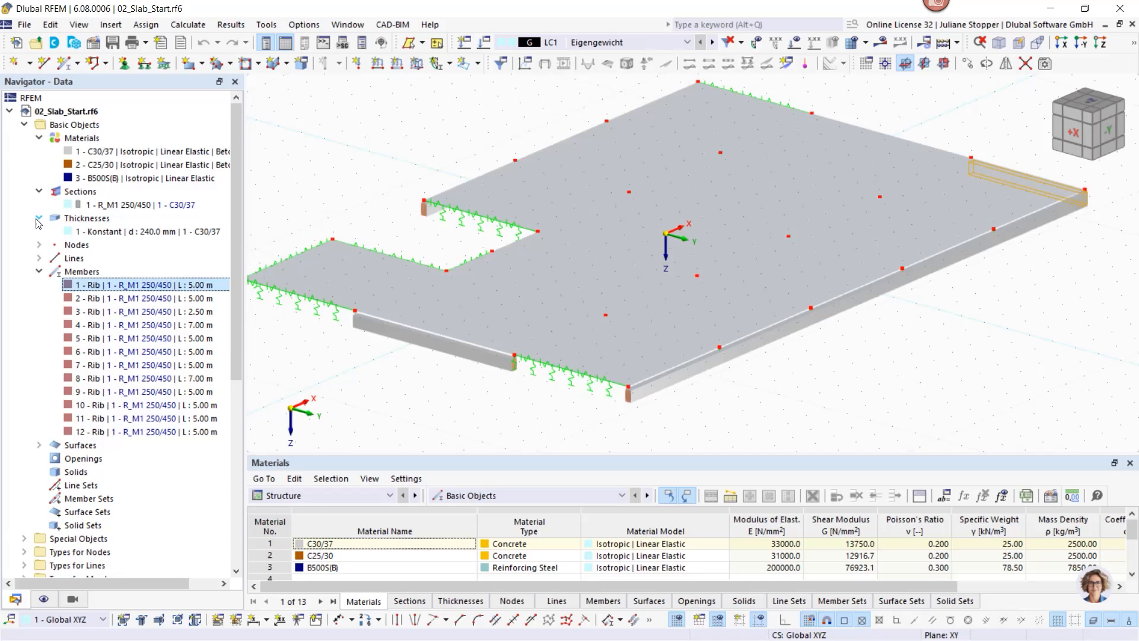
left_click(71, 234)
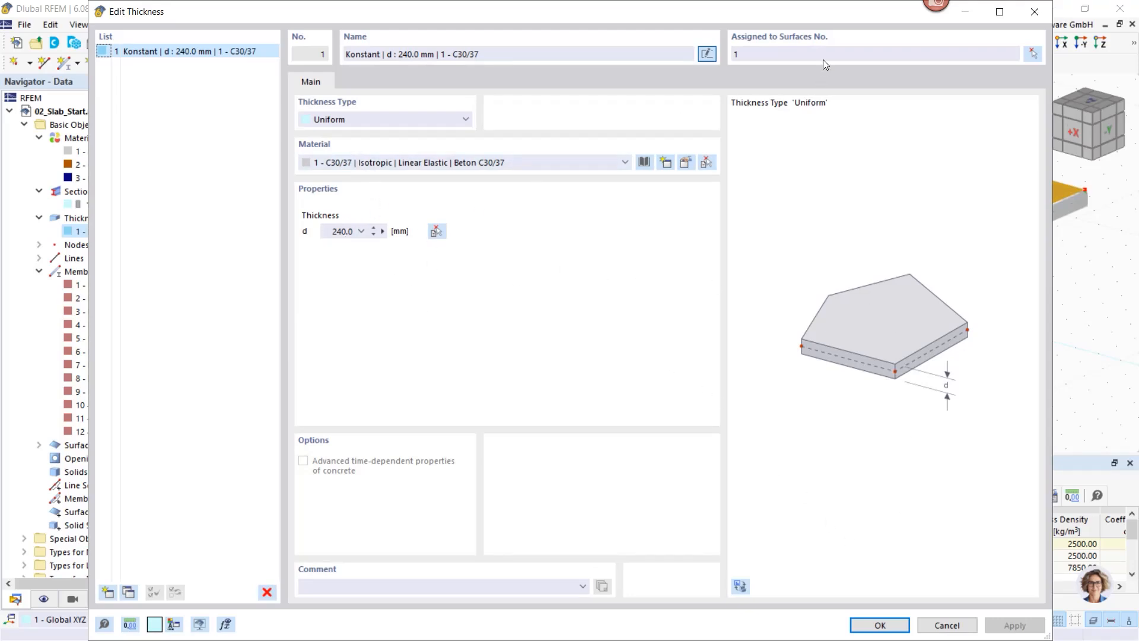
left_click(953, 624)
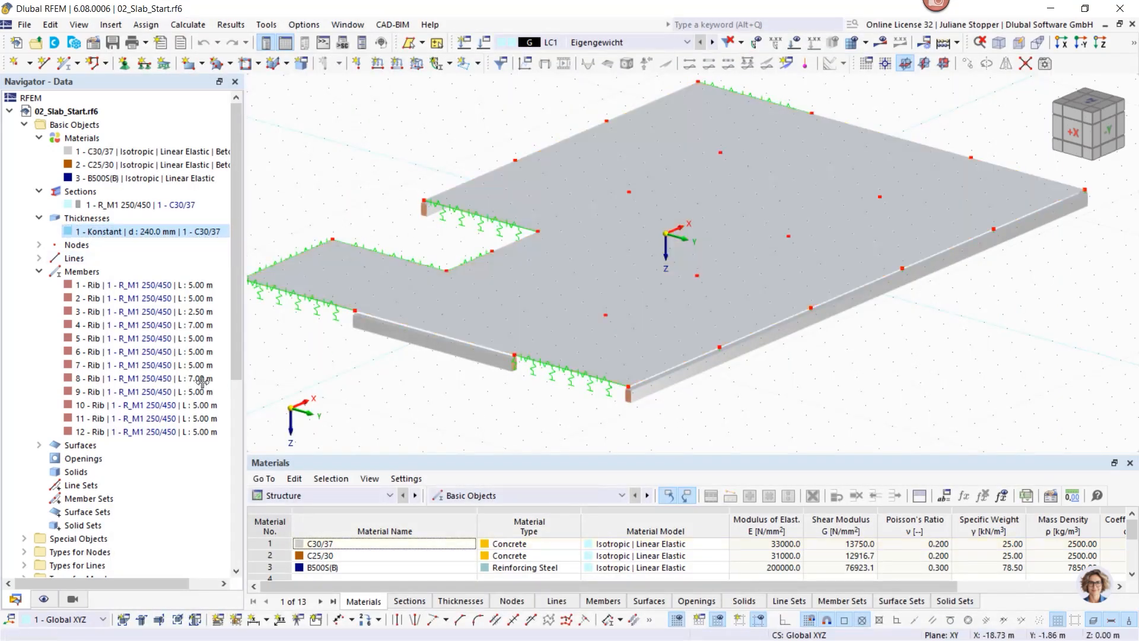
left_click(39, 444)
Step: Open surface 1's properties with design properties still on and view its XC1, 30 mm concrete cover
left_click(119, 457)
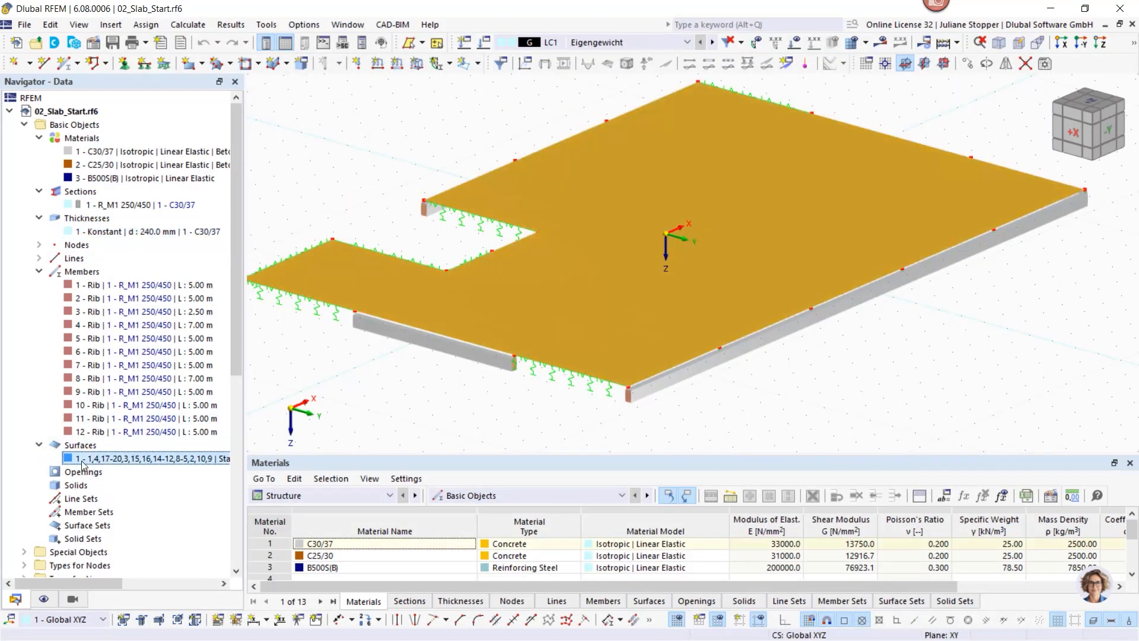
double_click(323, 283)
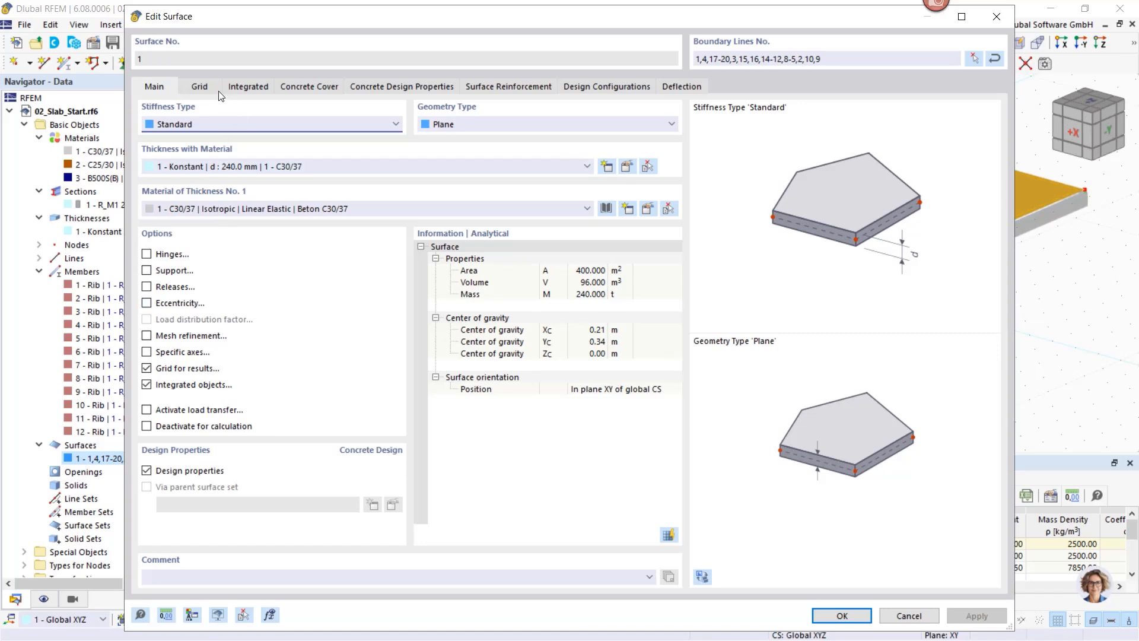
left_click(147, 471)
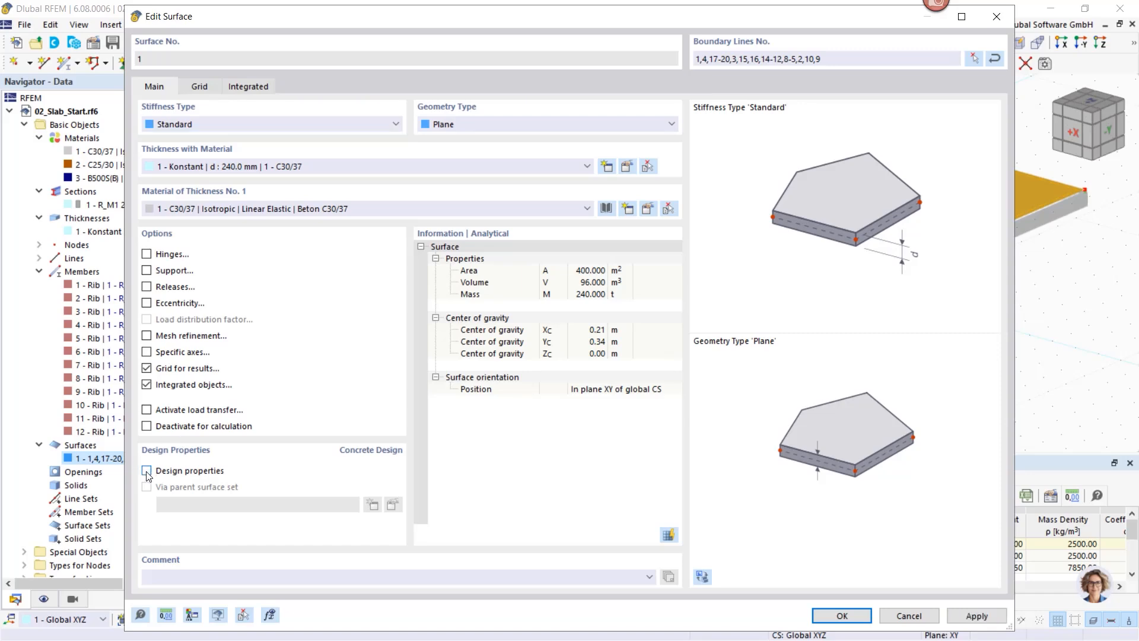
left_click(146, 472)
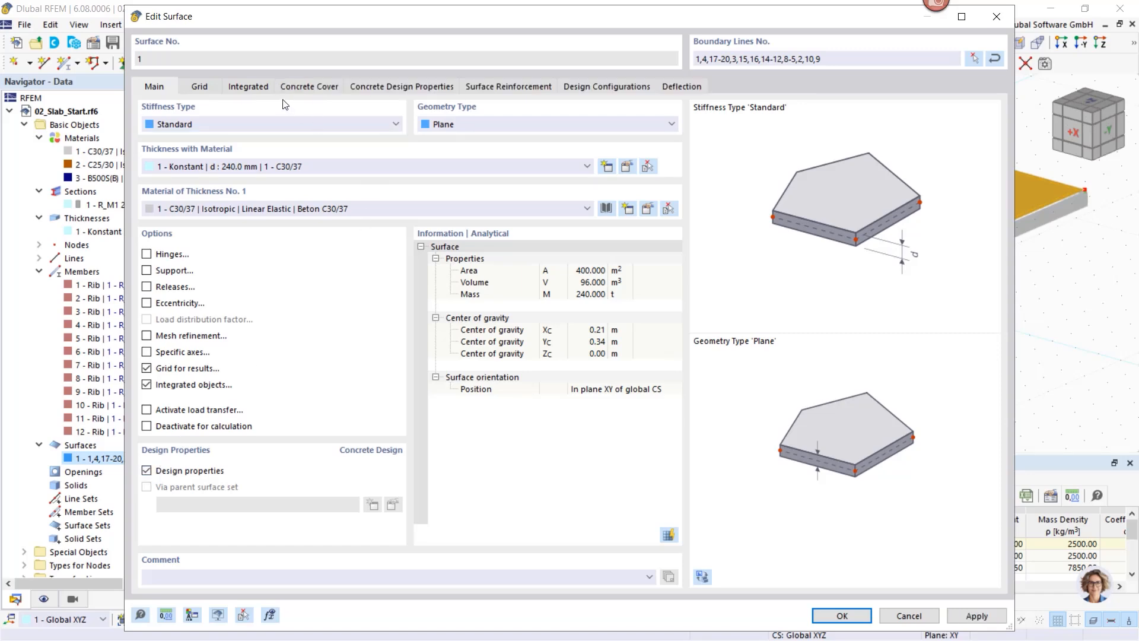
left_click(309, 87)
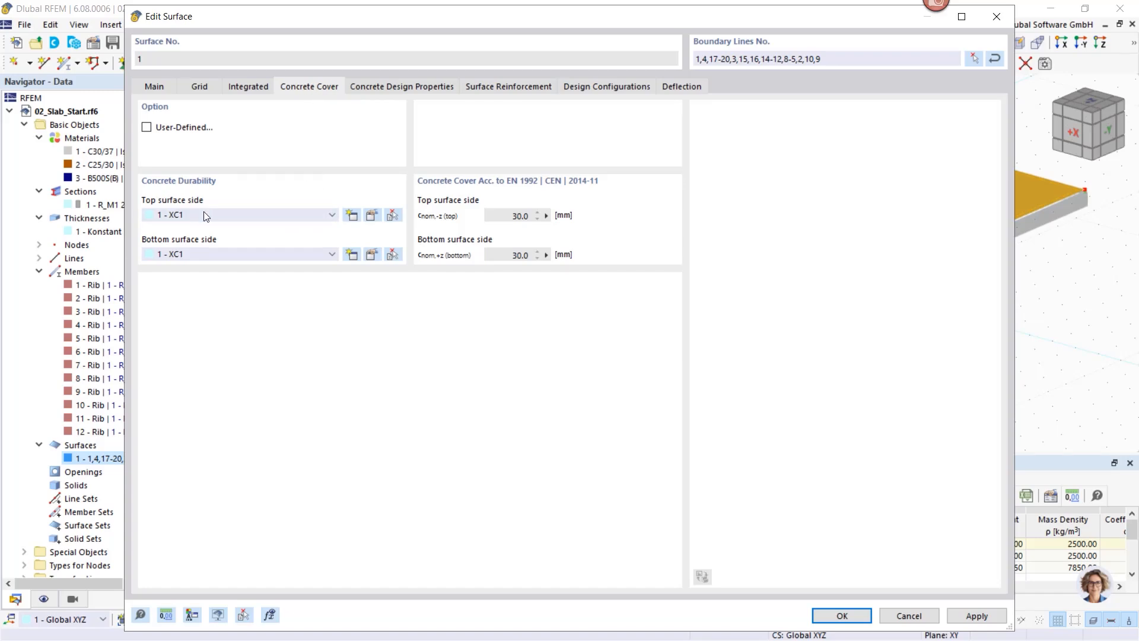
Step: Confirm the XC1 exposure class and 30 mm code cover, then view surface 1's x reinforcement directions
left_click(372, 214)
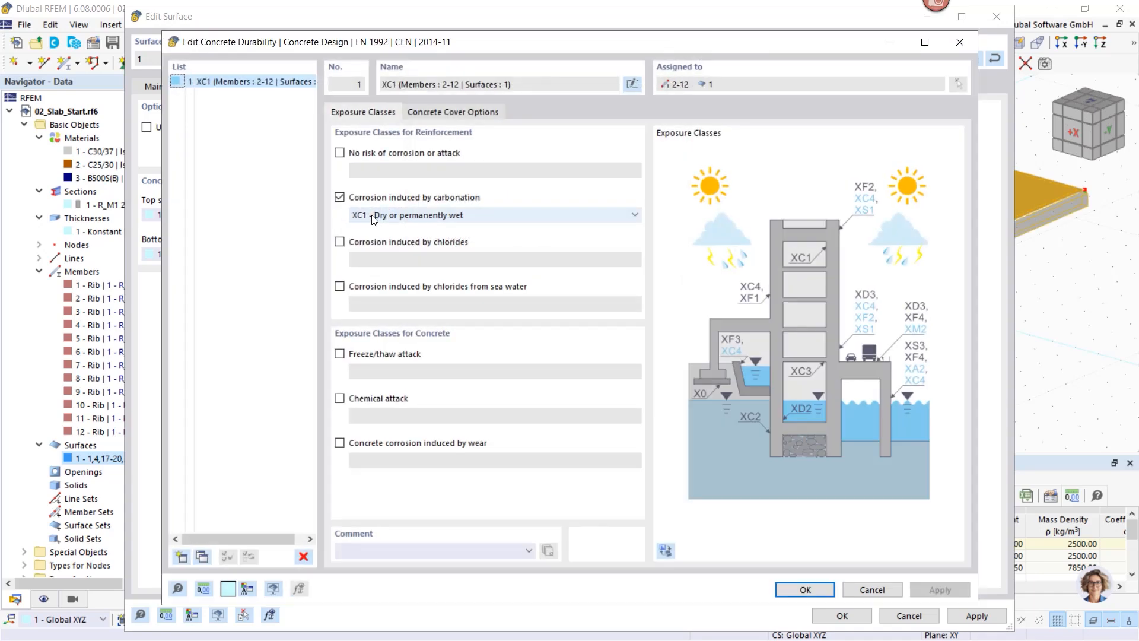
left_click(862, 589)
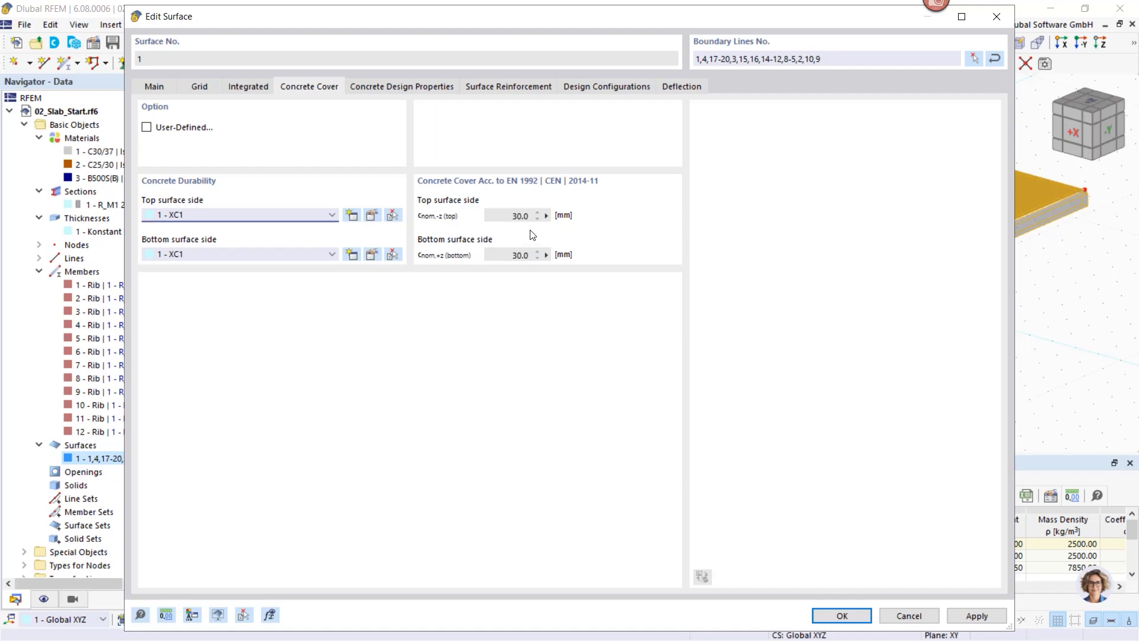
left_click(147, 128)
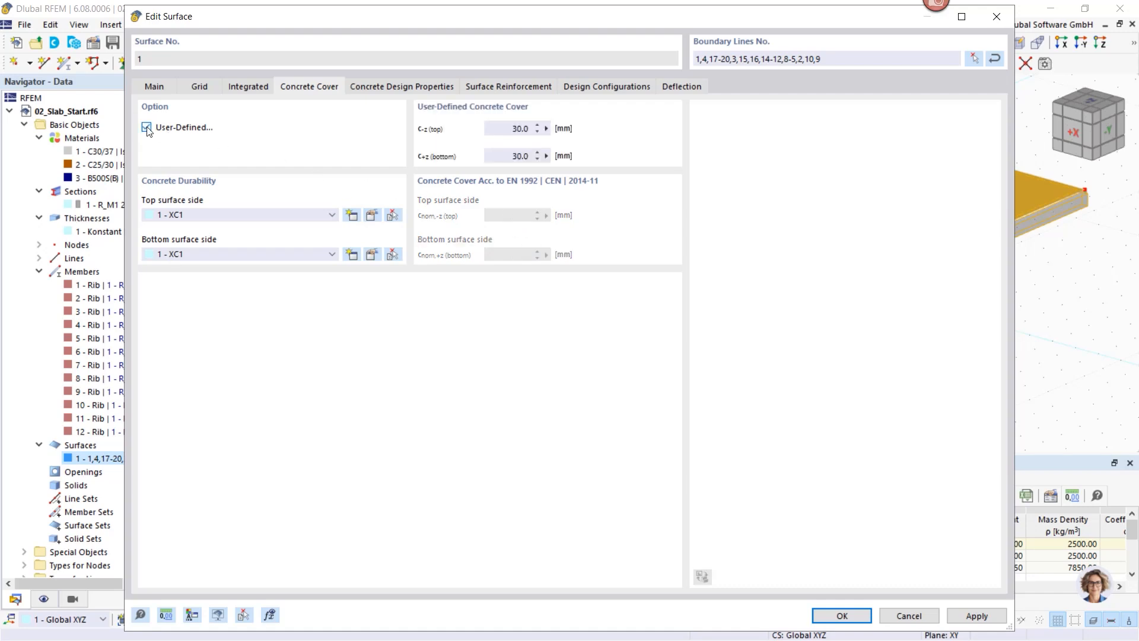
left_click(146, 128)
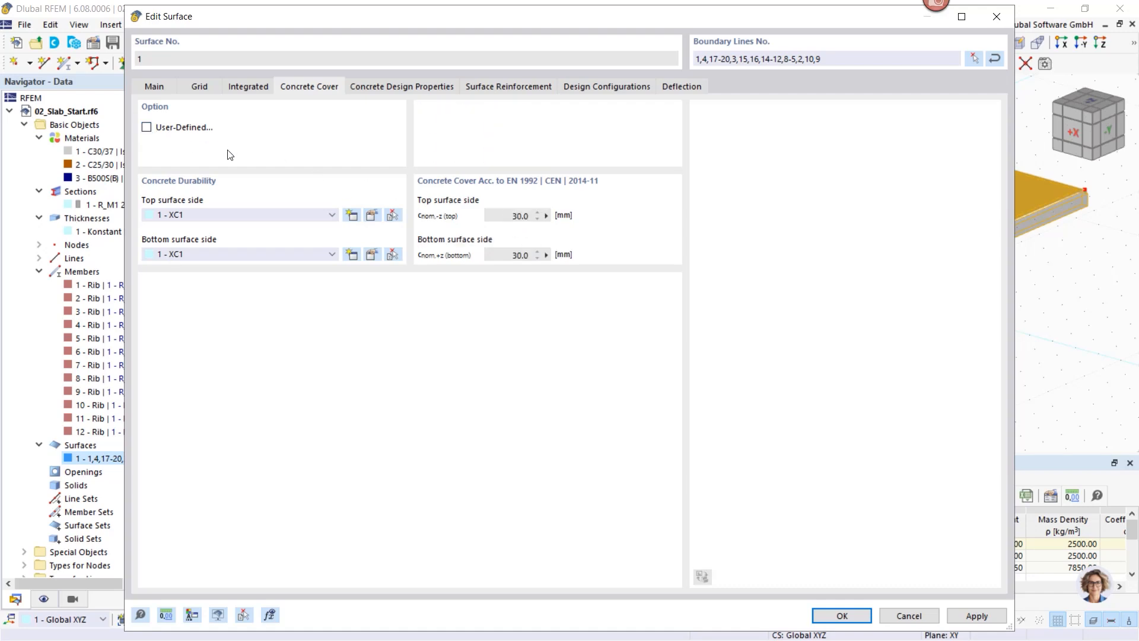
left_click(390, 87)
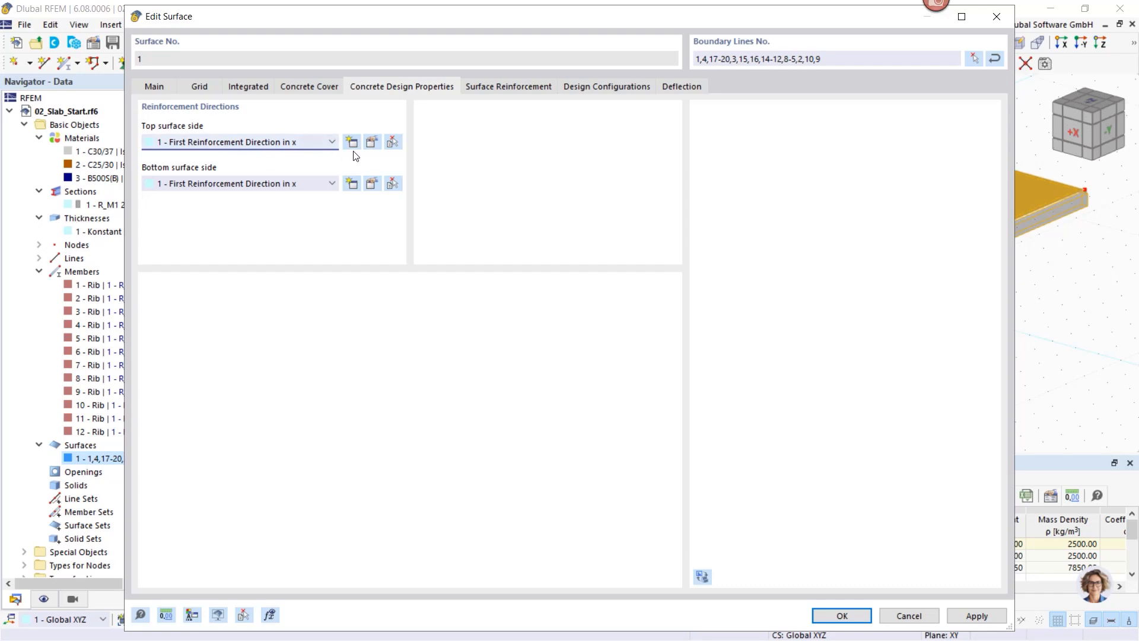
Step: Add a surface reinforcement of Ø10 mm B500S(B) rebar at 0.150 m, top and bottom, with transverse bars
left_click(504, 88)
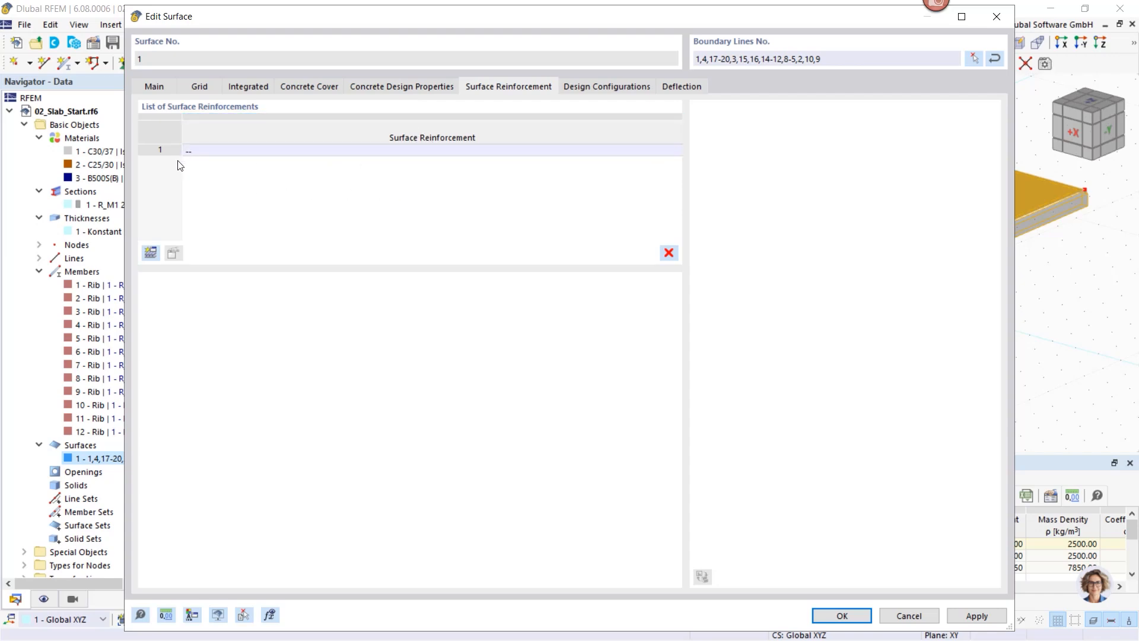
left_click(149, 254)
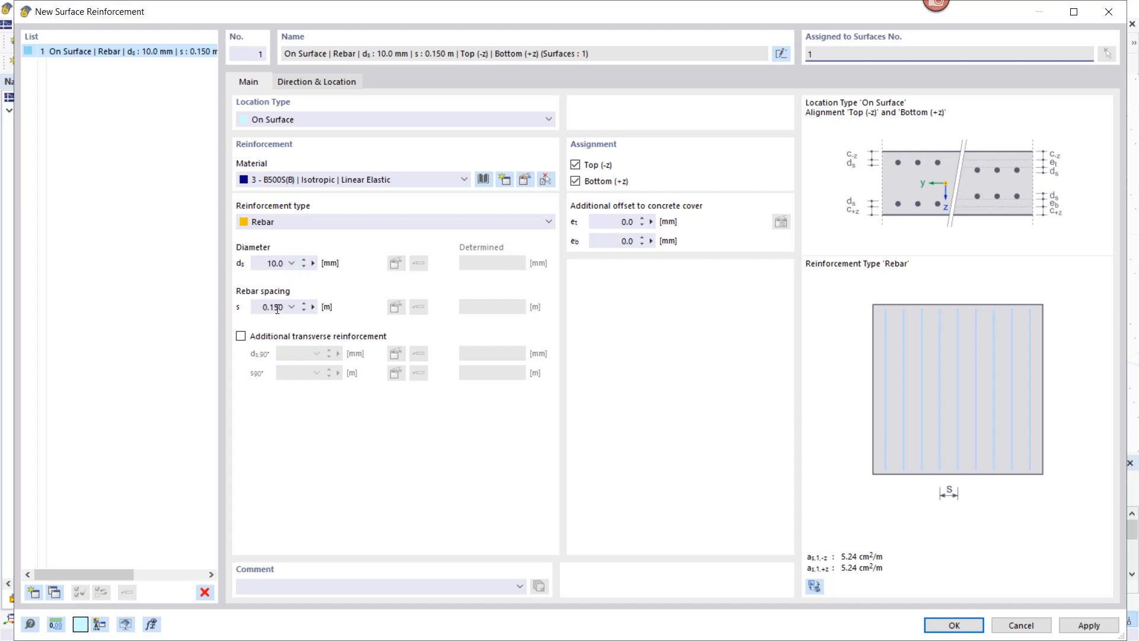
left_click(241, 337)
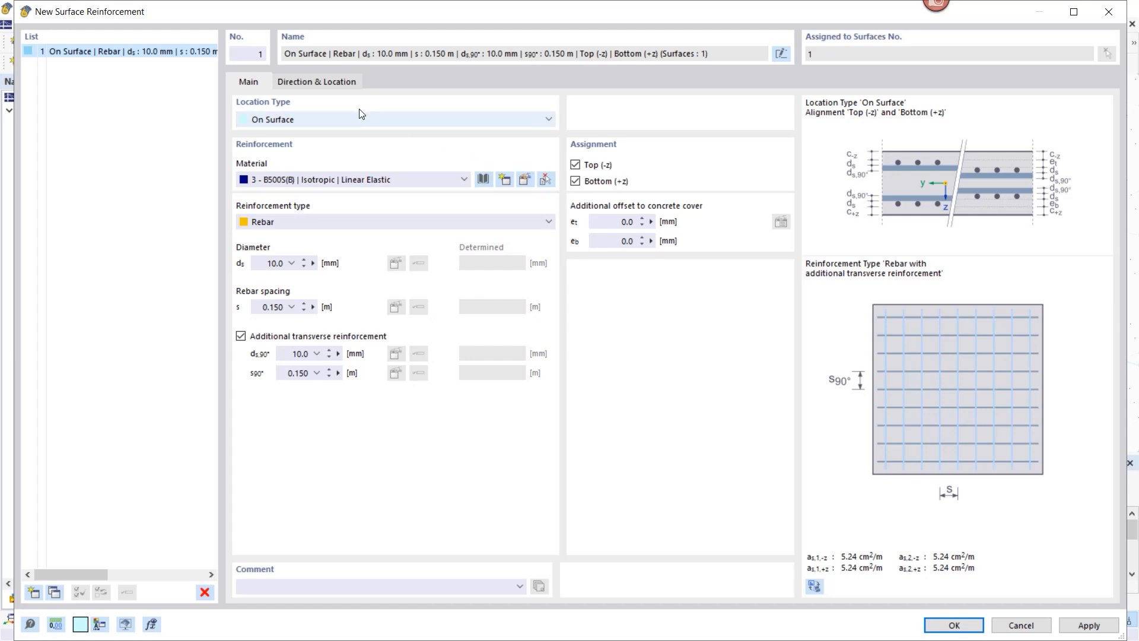
left_click(953, 625)
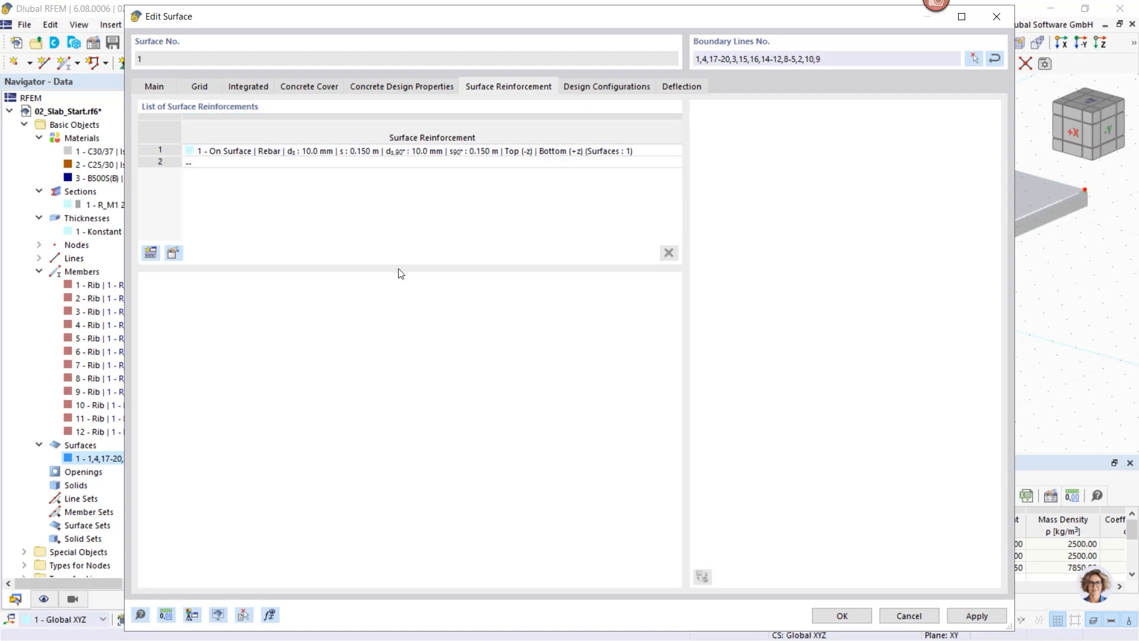
Step: Review surface 1's Default ultimate and deflection design configurations, then close its properties with OK
left_click(580, 86)
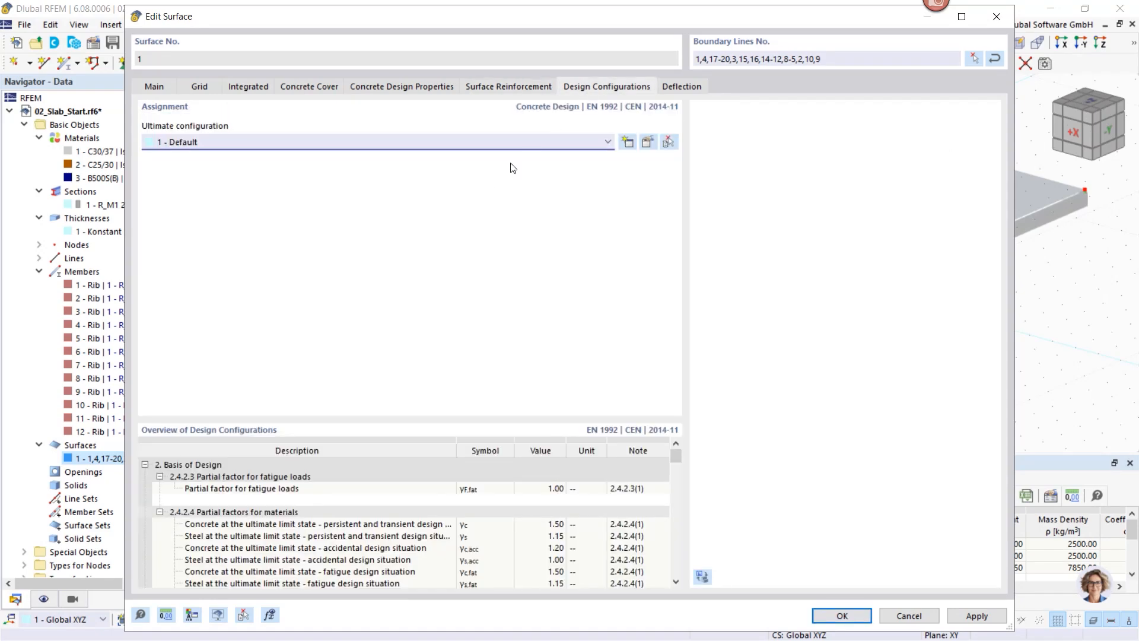
left_click(647, 142)
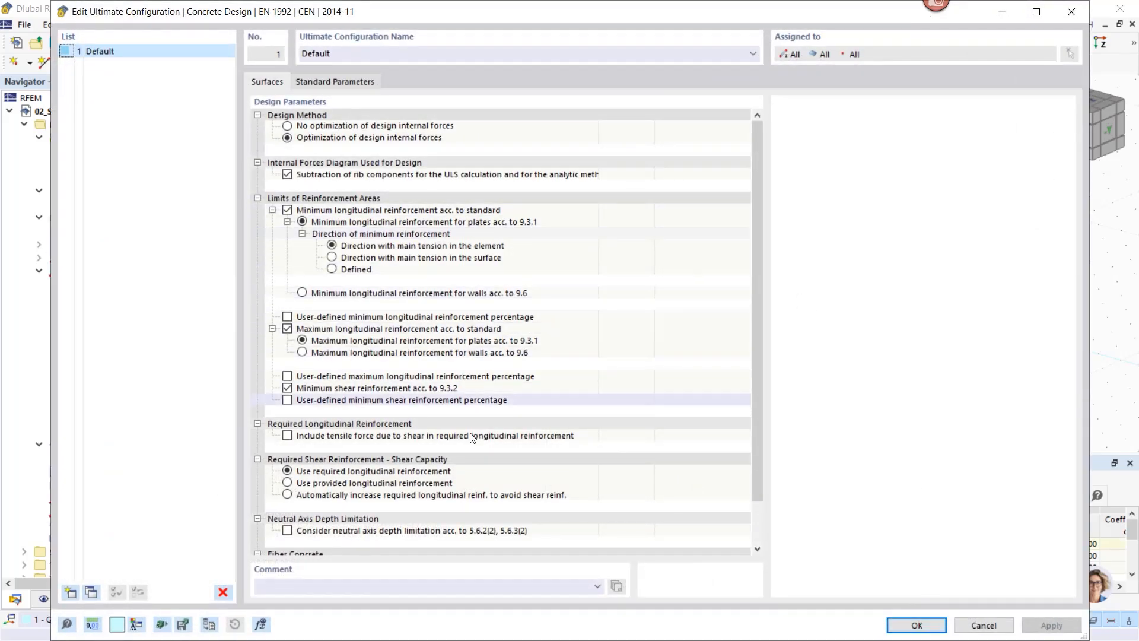
left_click(925, 628)
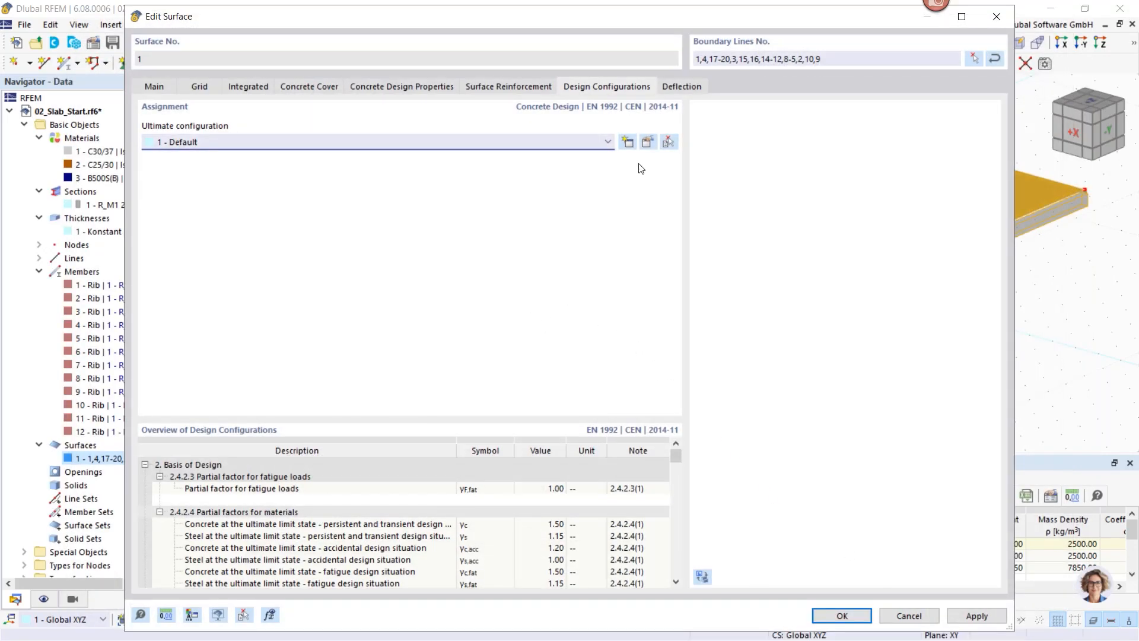
left_click(688, 88)
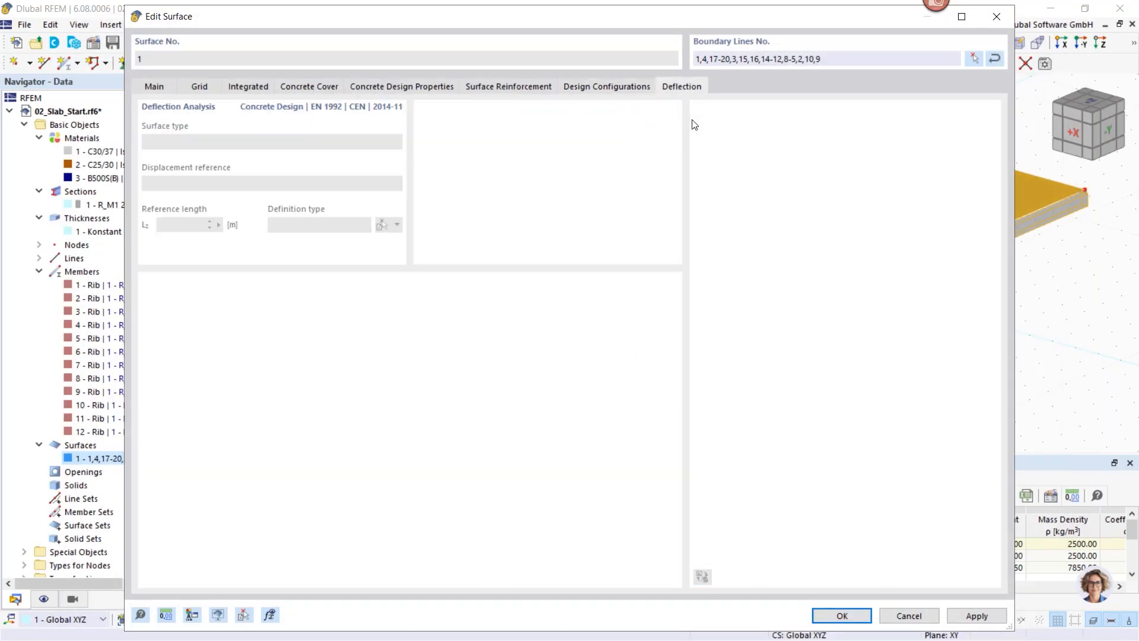
left_click(619, 88)
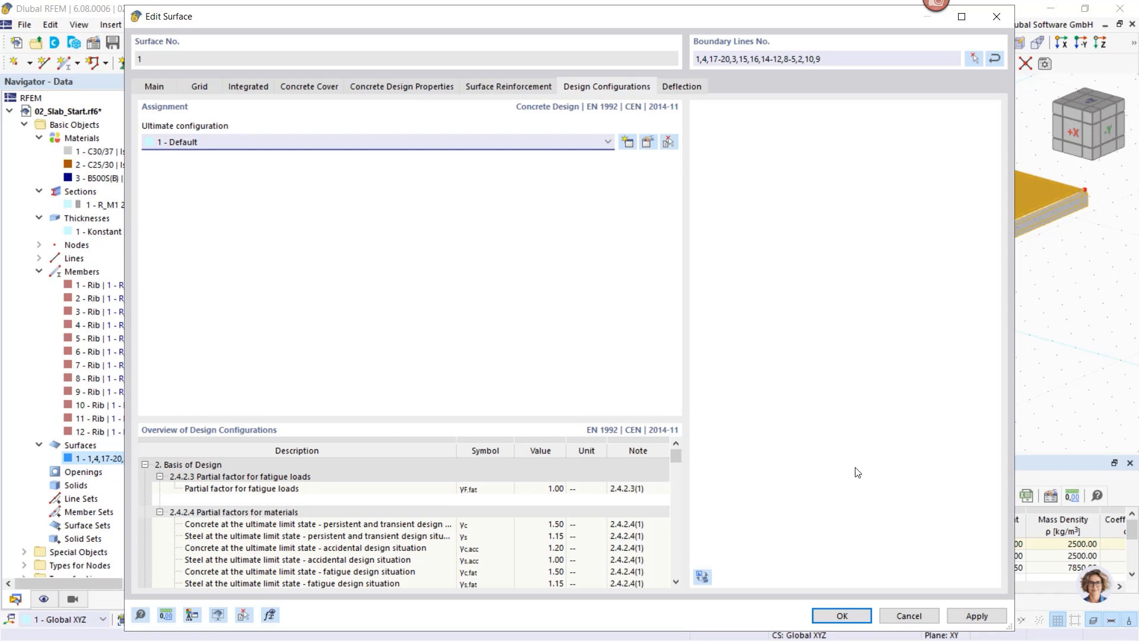
left_click(842, 616)
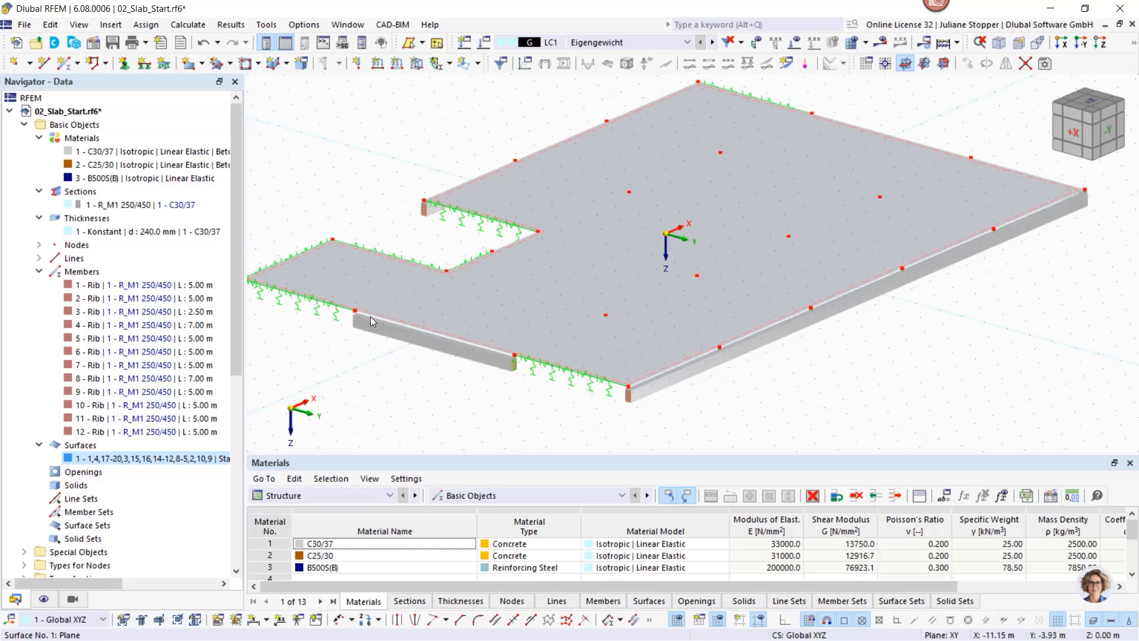
Step: Collapse the materials, sections, thicknesses and members groups in the data tree
scroll(364, 323, "down", 2)
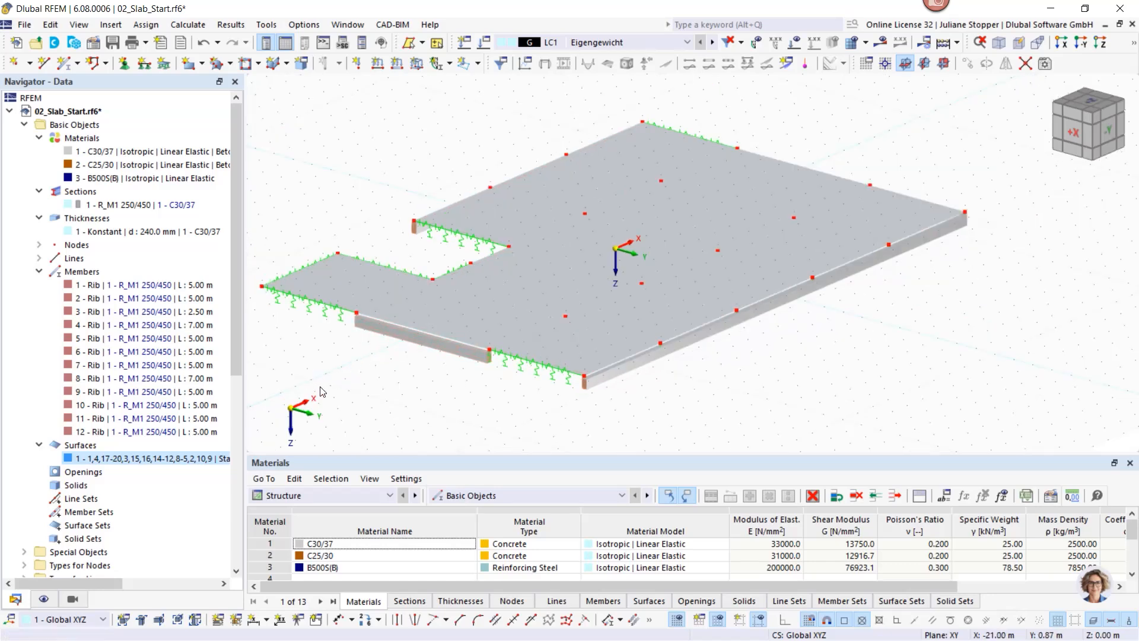
middle_click_drag(330, 383, 374, 371)
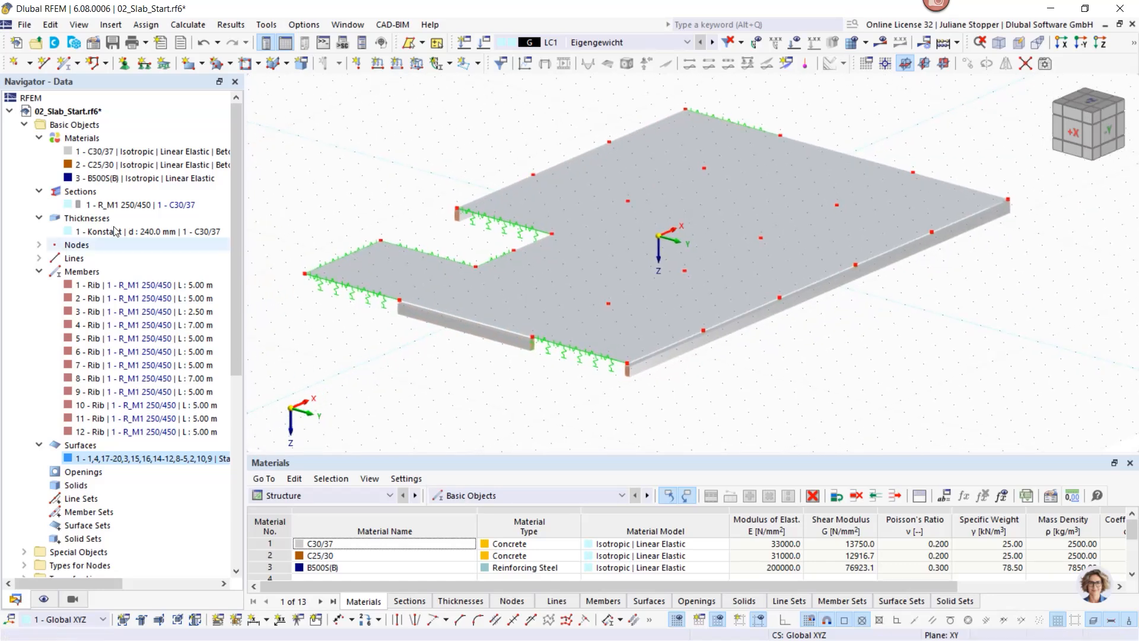
left_click(39, 139)
left_click(39, 152)
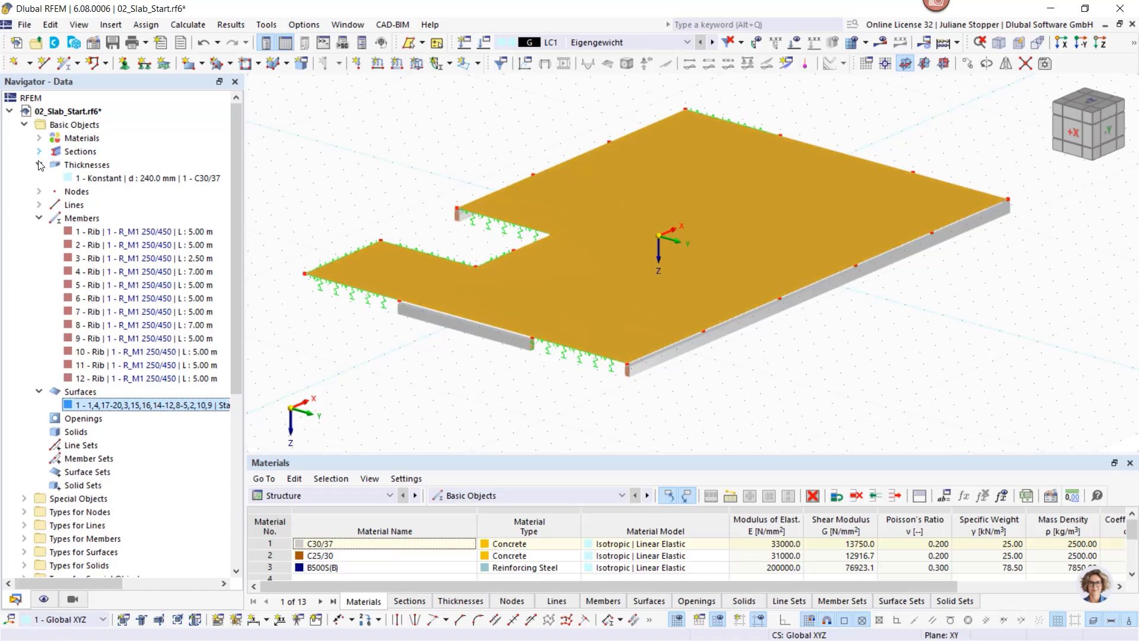
left_click(39, 165)
left_click(39, 205)
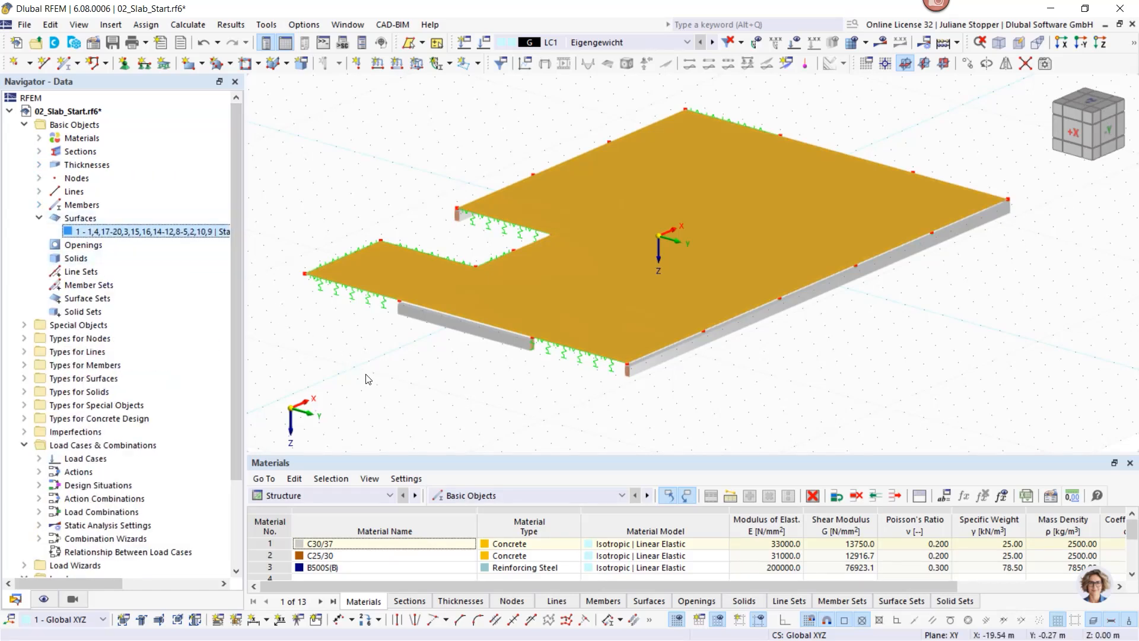
left_click(379, 363)
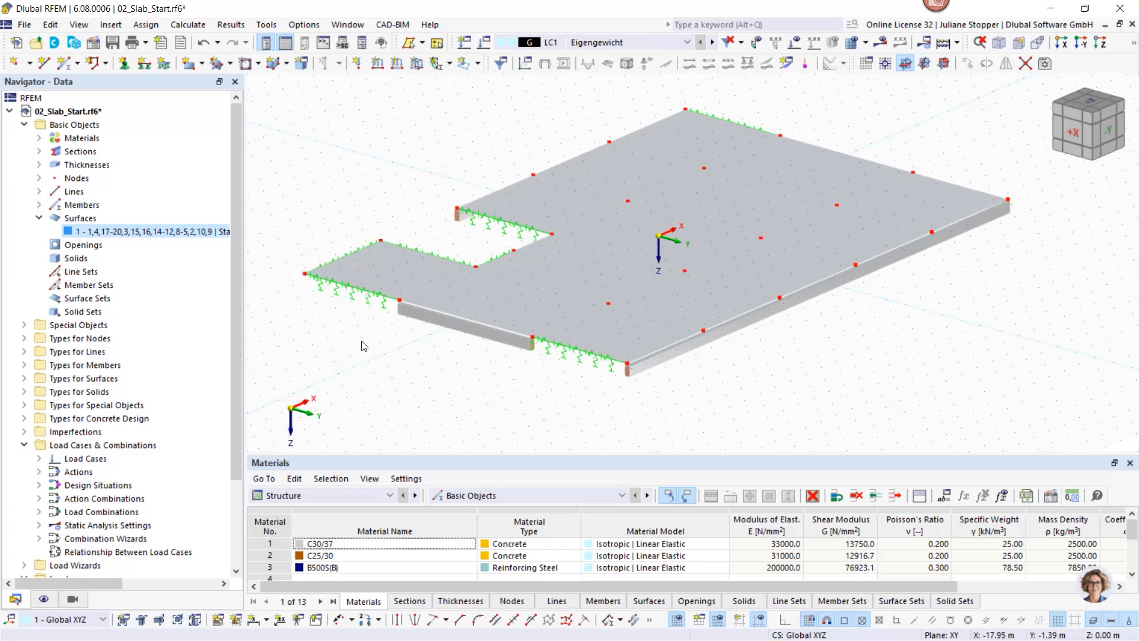
middle_click_drag(372, 362, 402, 344)
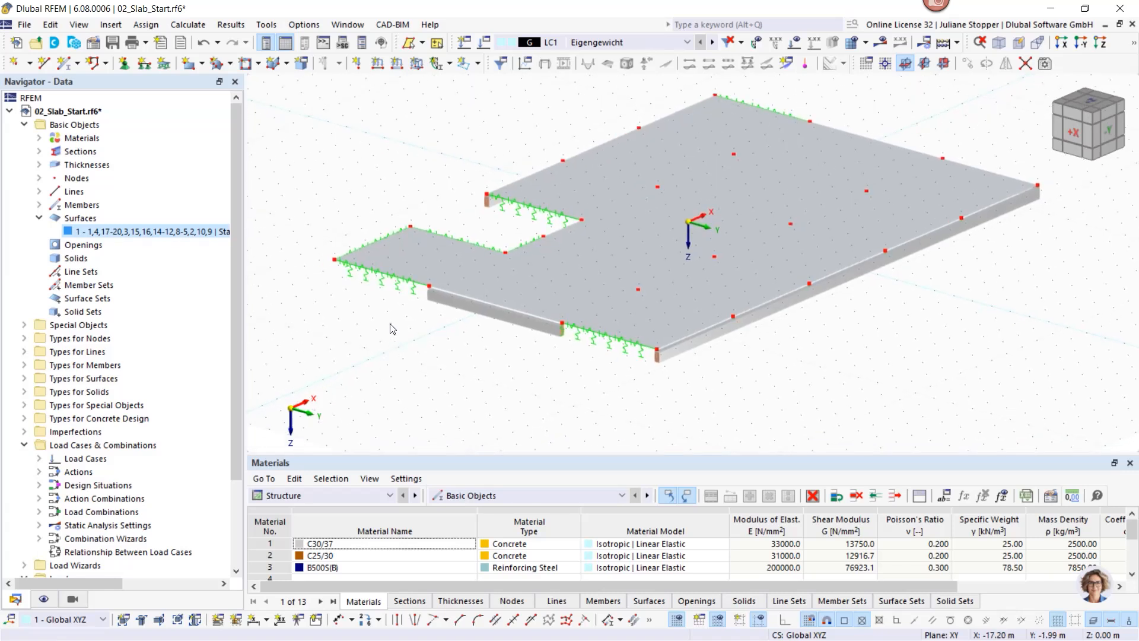
left_click(39, 220)
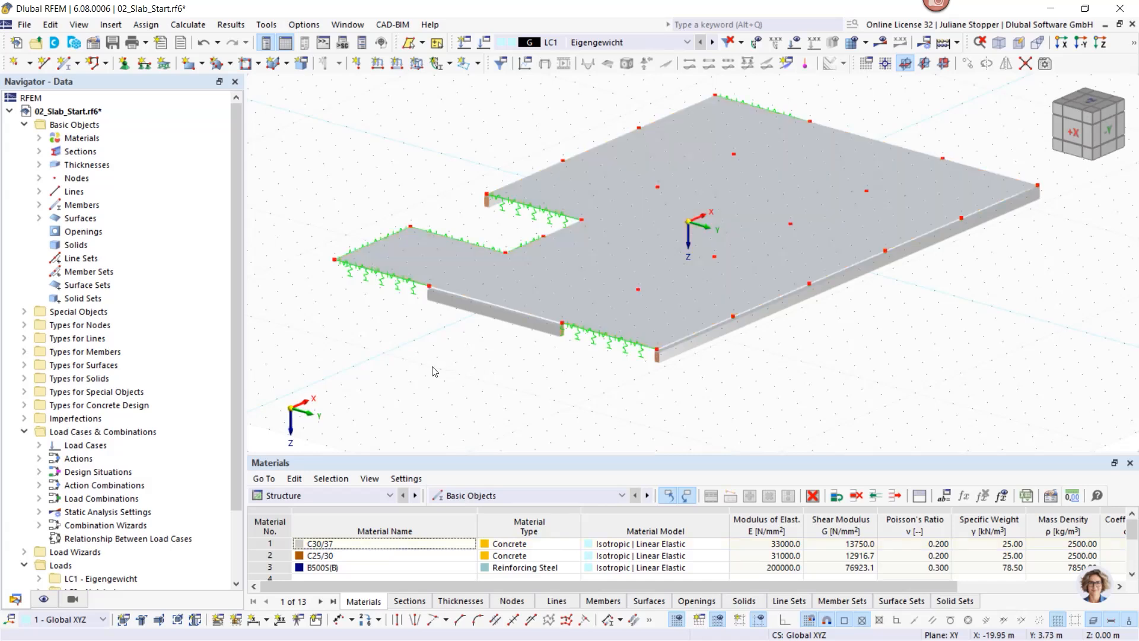
mouse_move(383, 286)
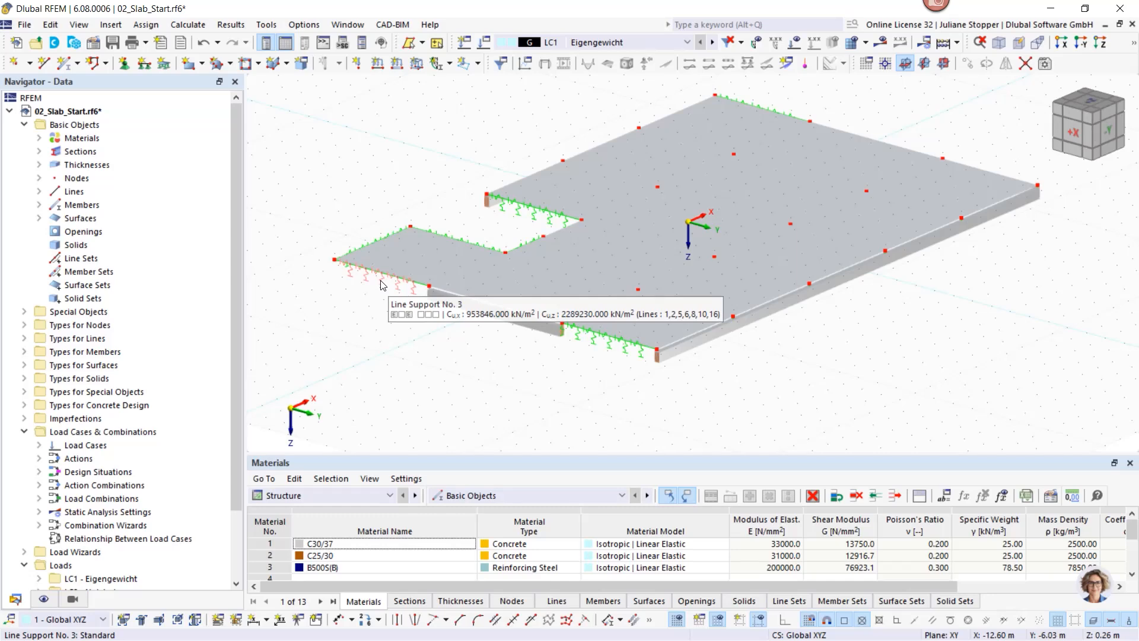
double_click(382, 286)
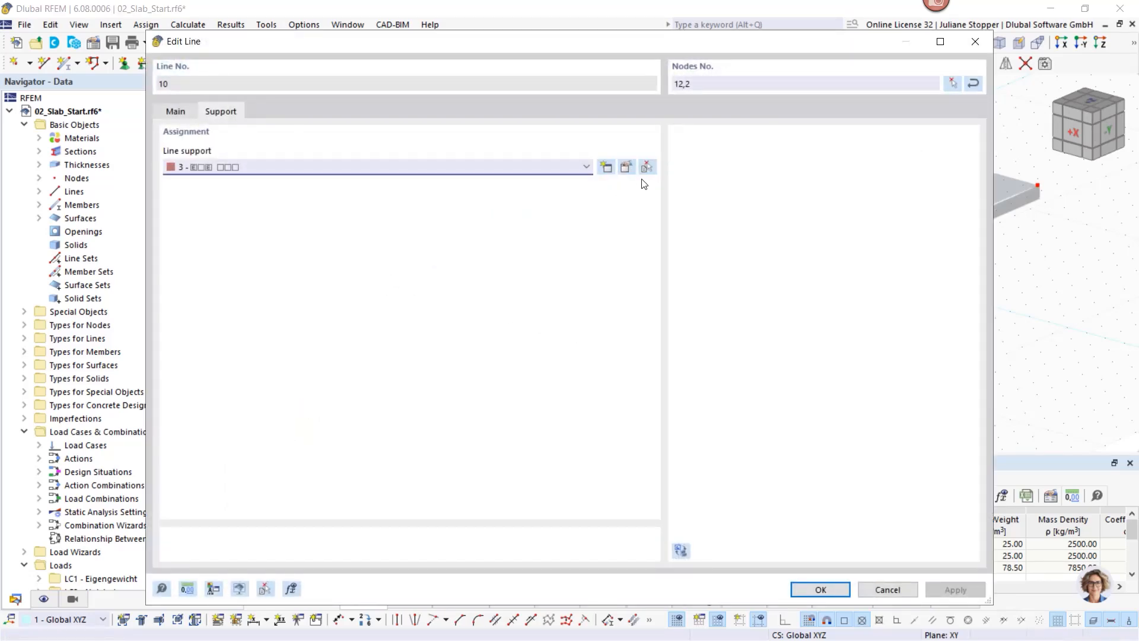
left_click(628, 169)
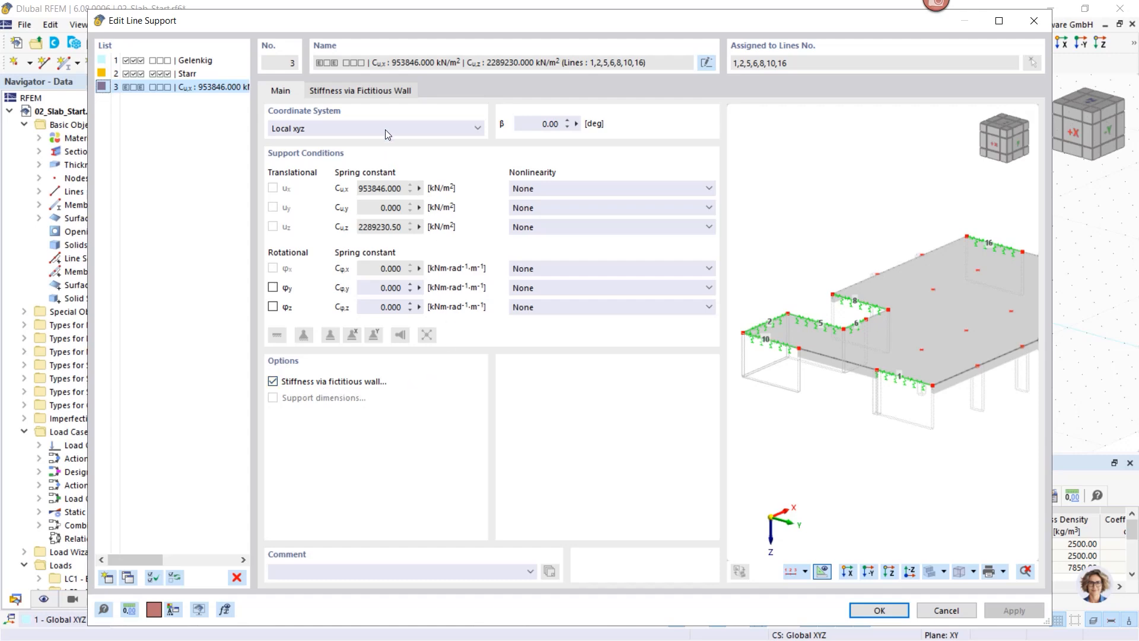
left_click(368, 93)
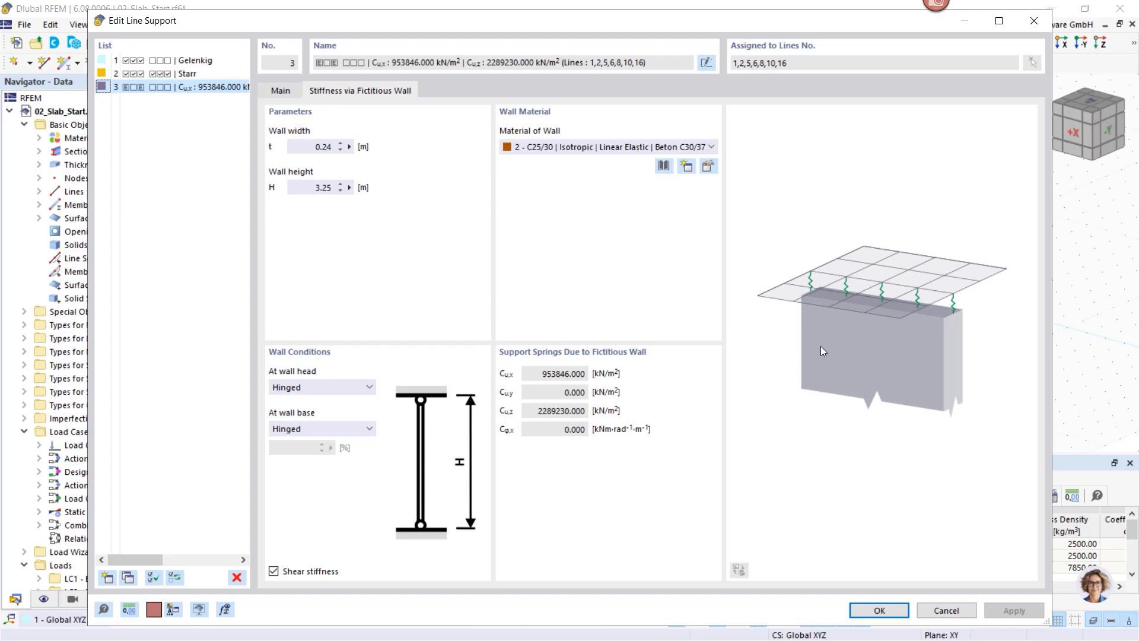
left_click(277, 92)
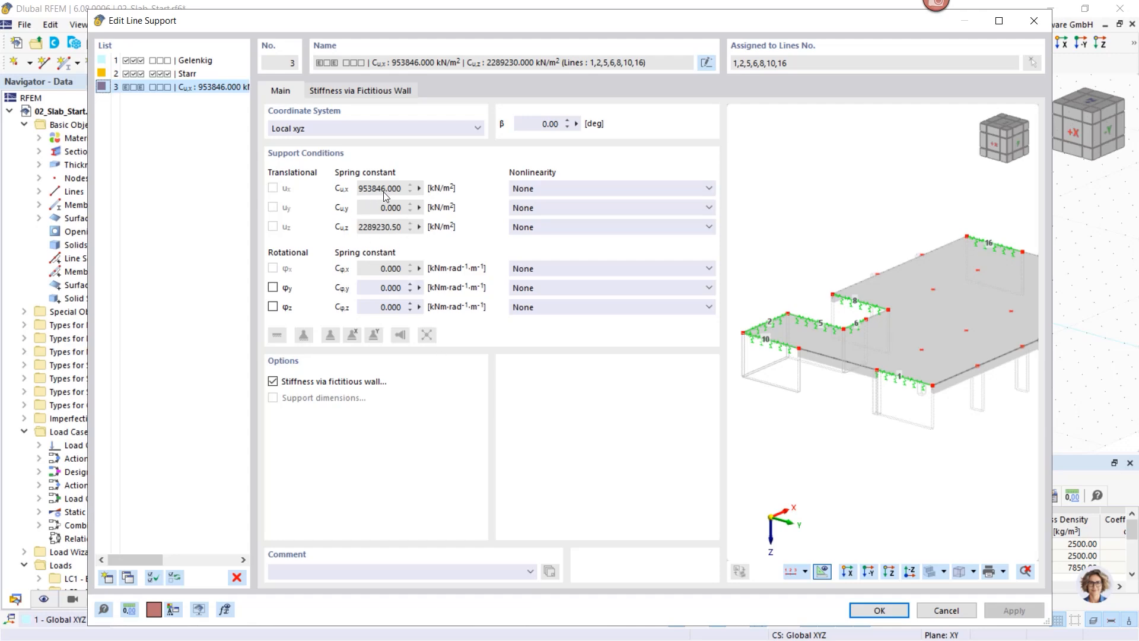
left_click(884, 614)
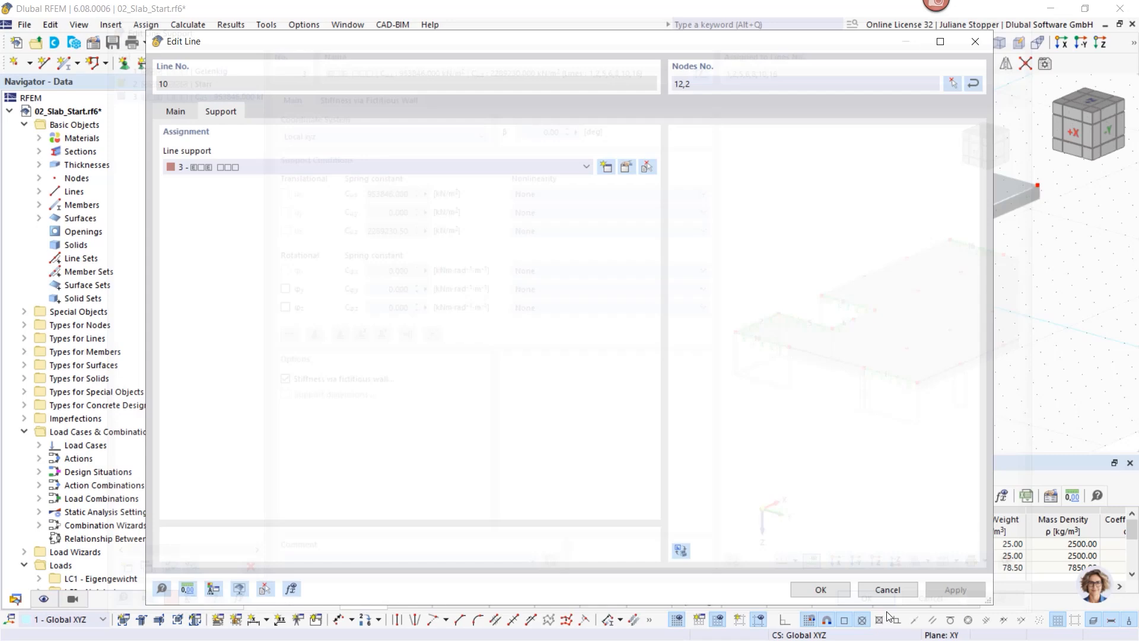
left_click(820, 589)
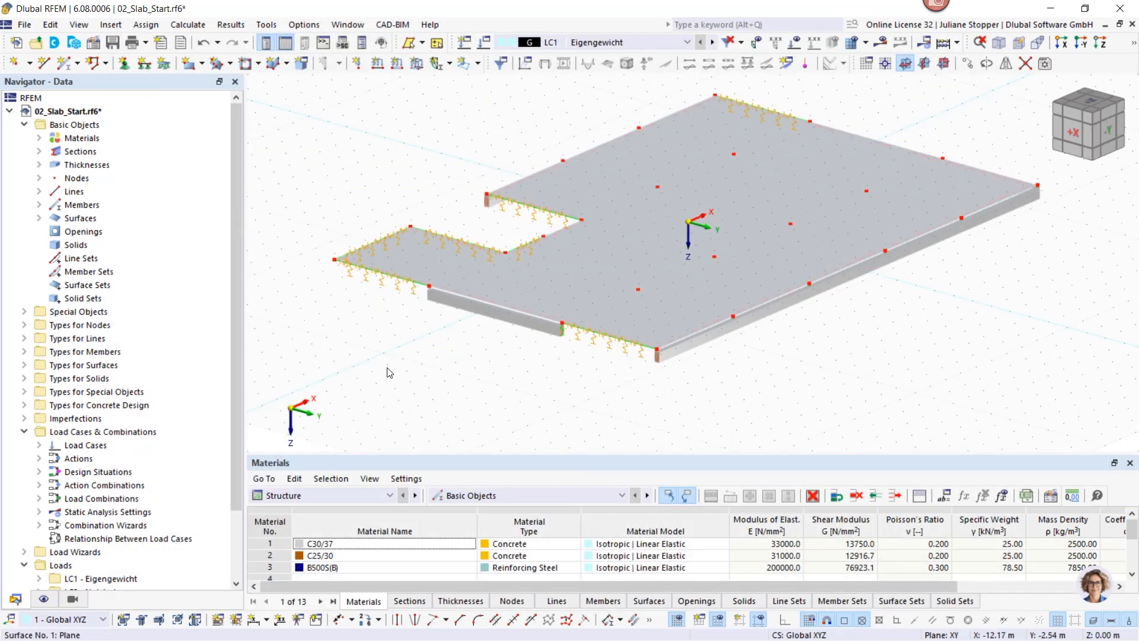
Step: Tilt the view to the slab underside and list the line support types, highlighting type 3
left_click(351, 340)
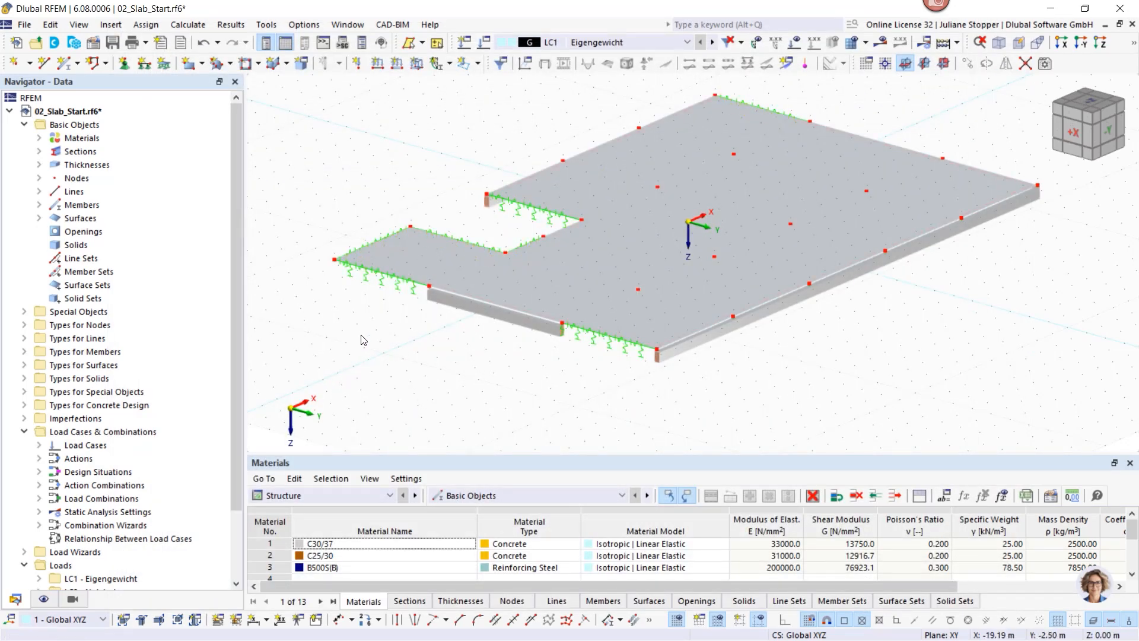
middle_click_drag(534, 401, 586, 307, "ctrl")
scroll(730, 212, "up", 2)
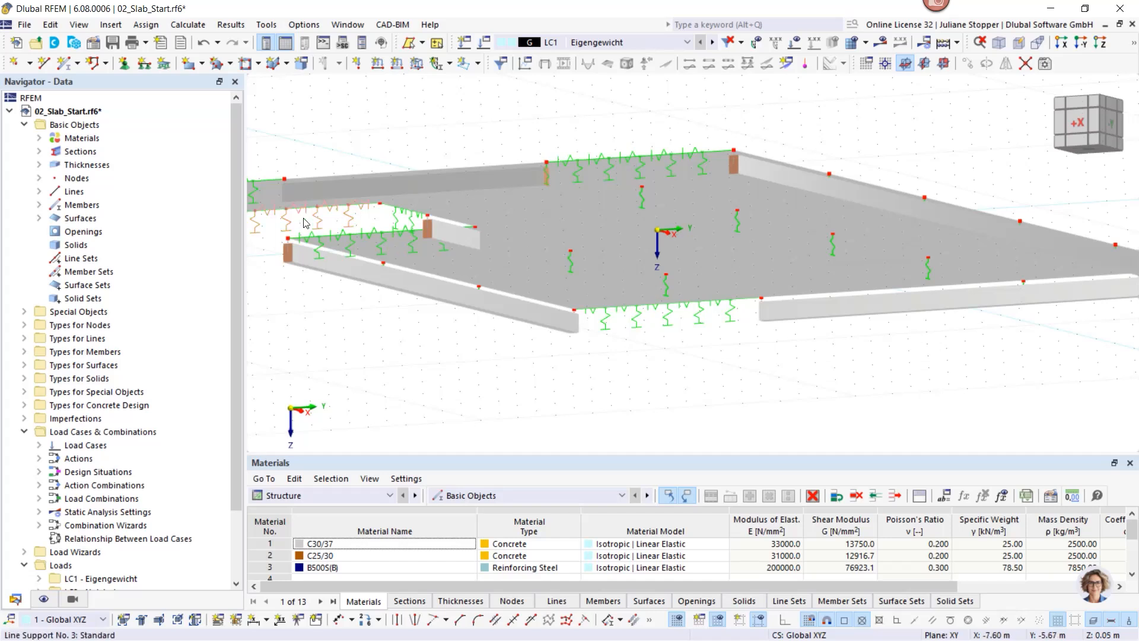
left_click(24, 341)
left_click(59, 342)
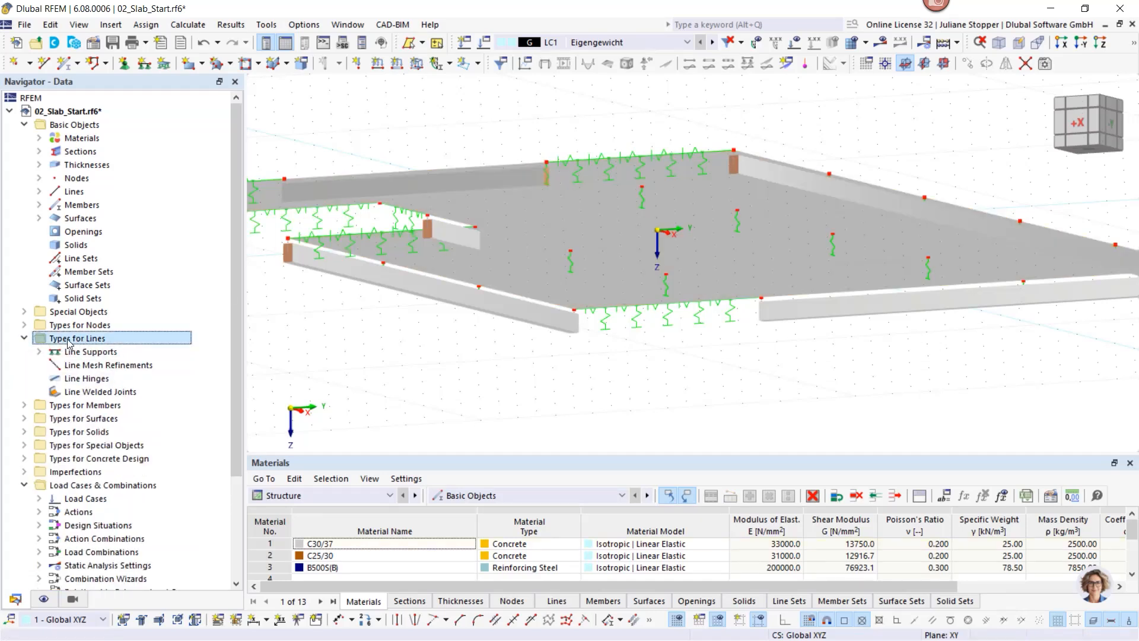
left_click(39, 352)
left_click(107, 391)
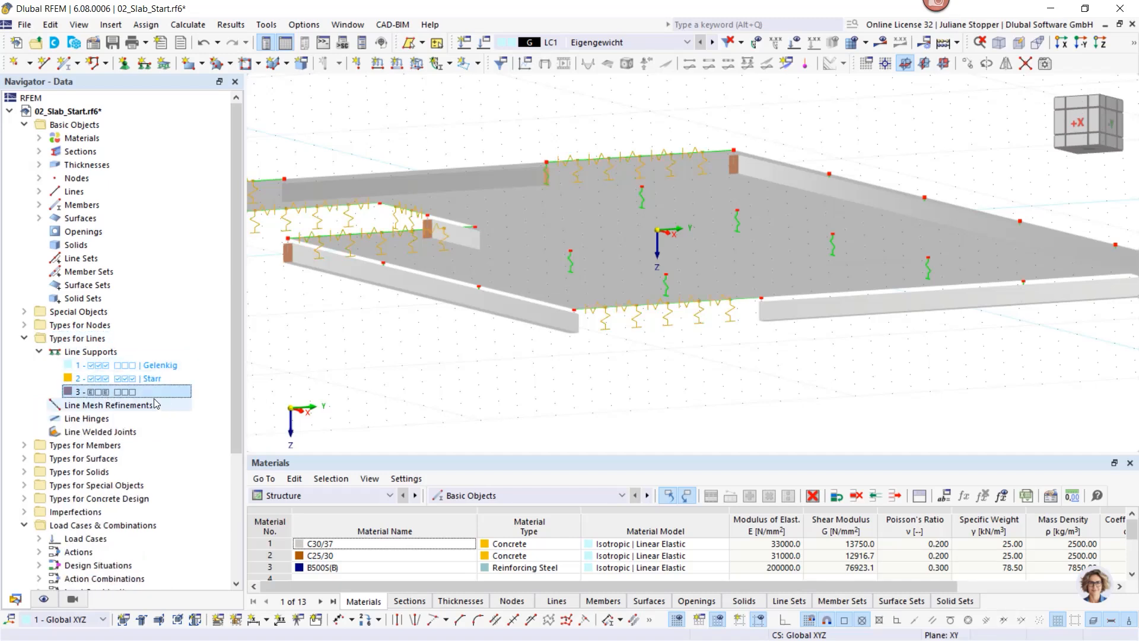
left_click(25, 339)
Step: List the three nodal support types and highlight where type 1 is used
left_click(25, 325)
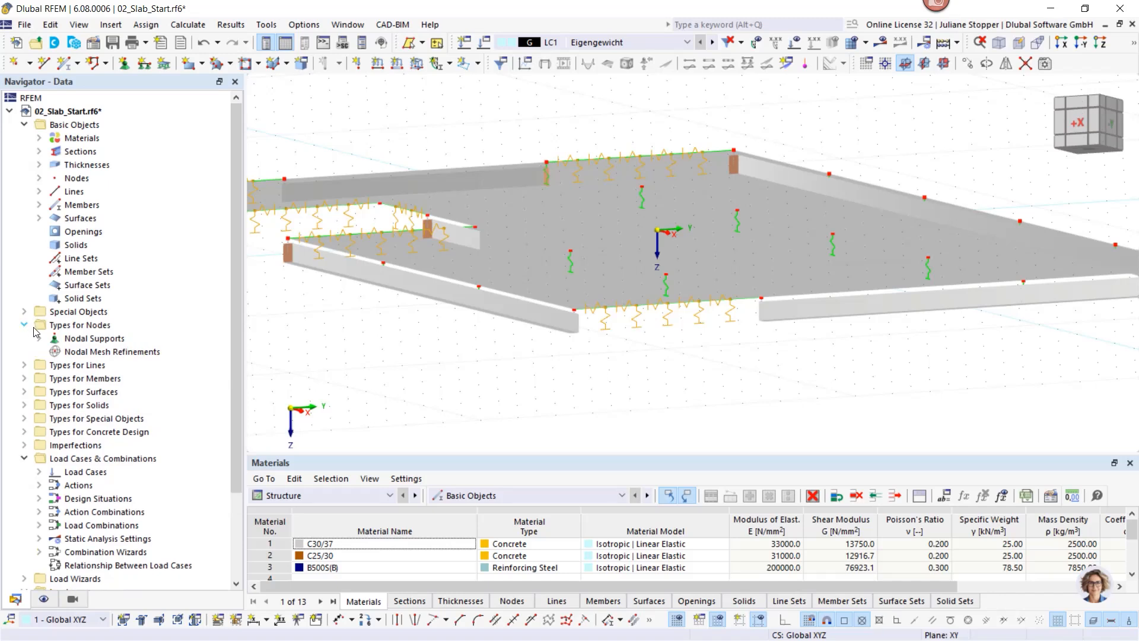
left_click(39, 339)
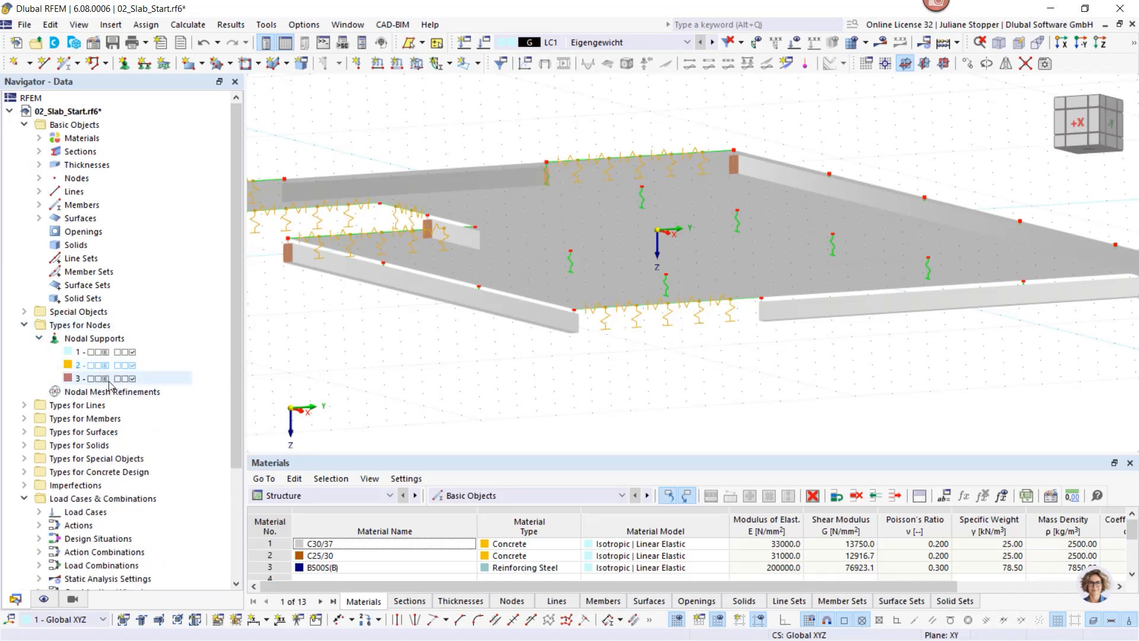
left_click(105, 351)
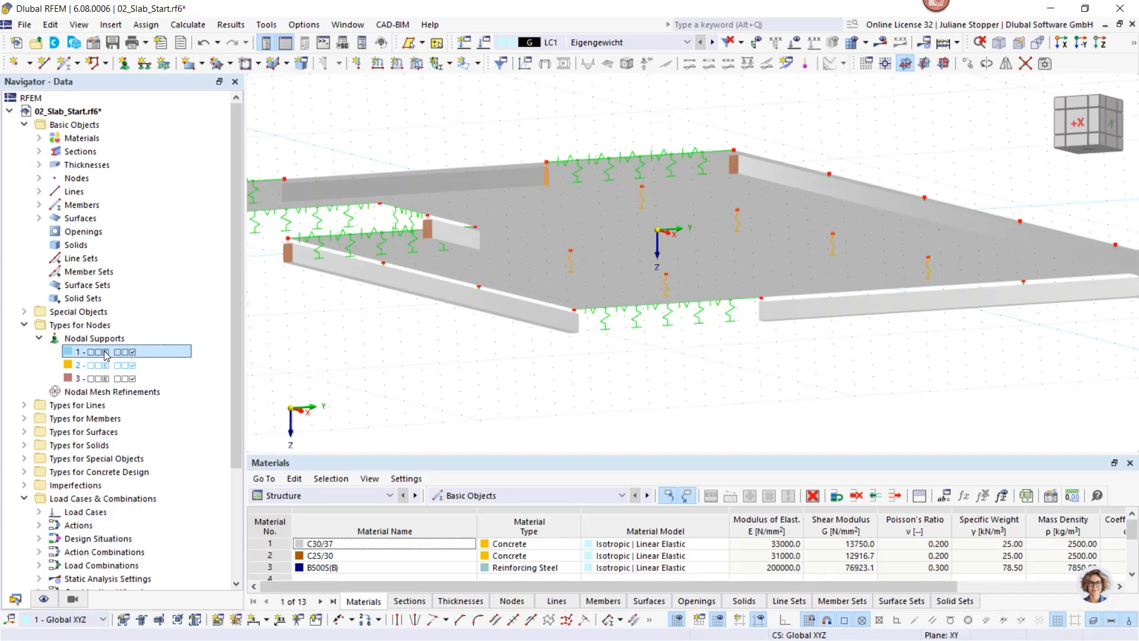
Step: Review nodal support 1's fictitious 0.40 × 0.40 m, 3.25 m C25/30 column stiffness and close it unchanged
double_click(577, 264)
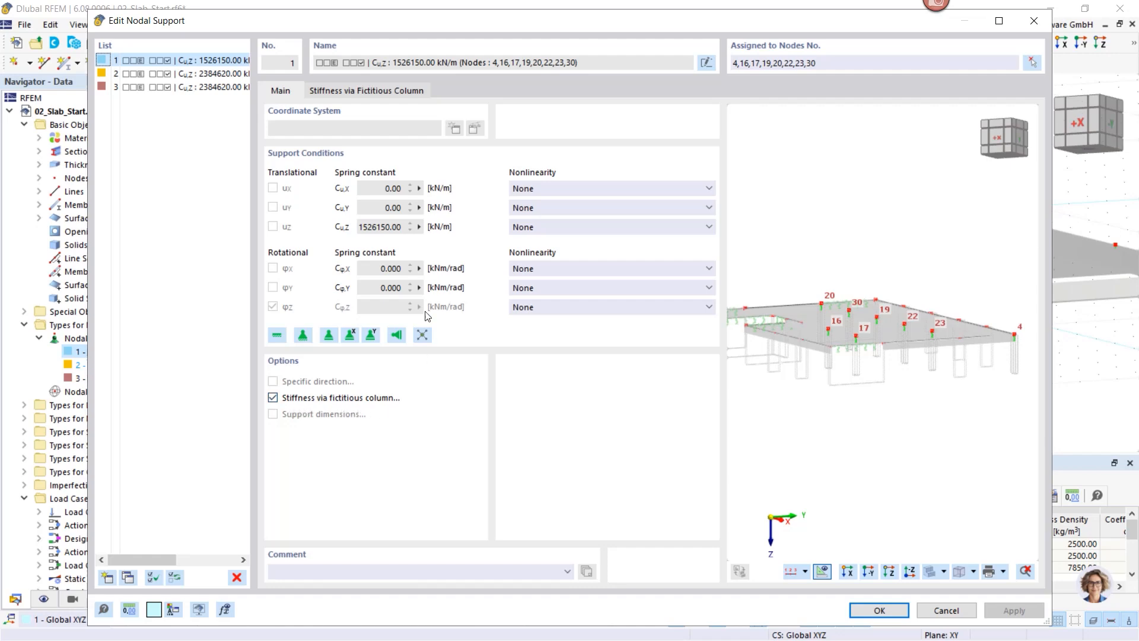
left_click(365, 90)
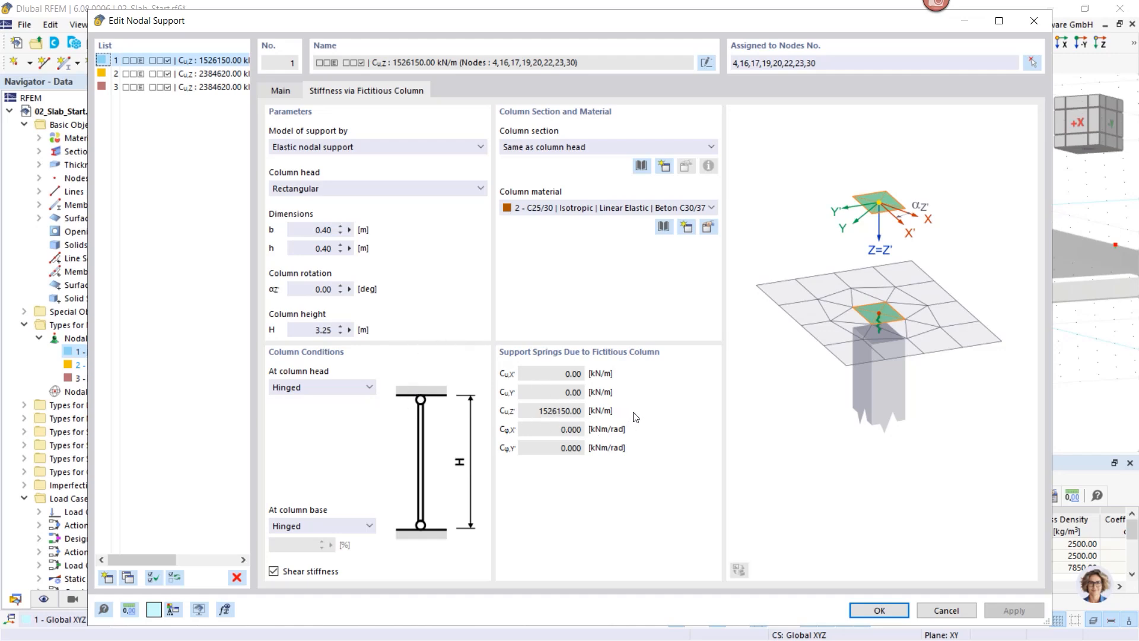
left_click(283, 91)
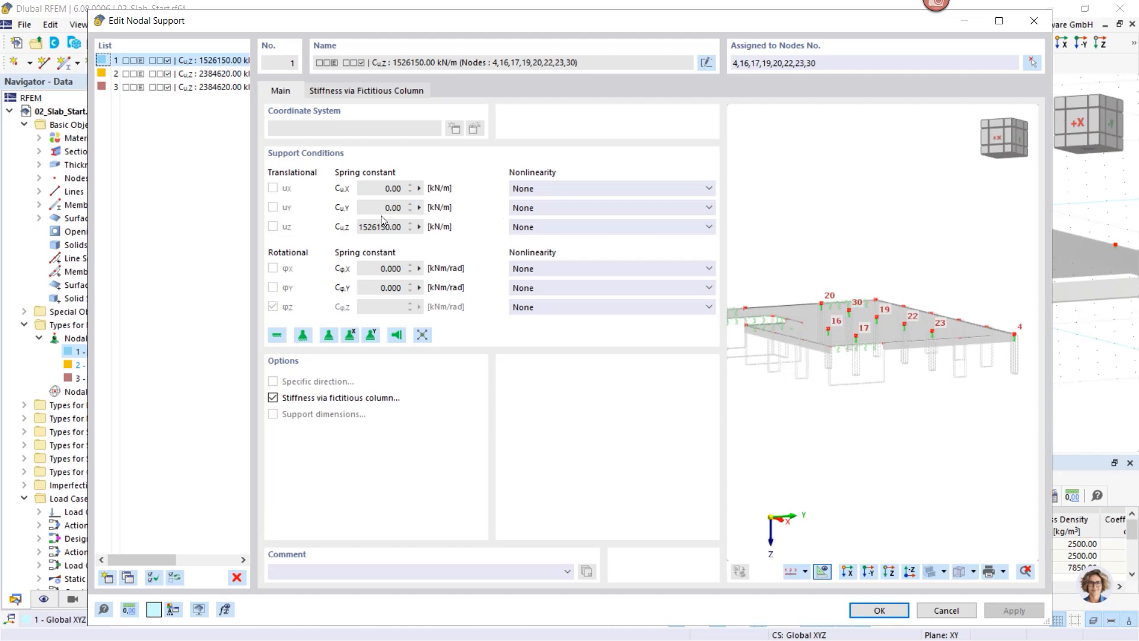
left_click(879, 610)
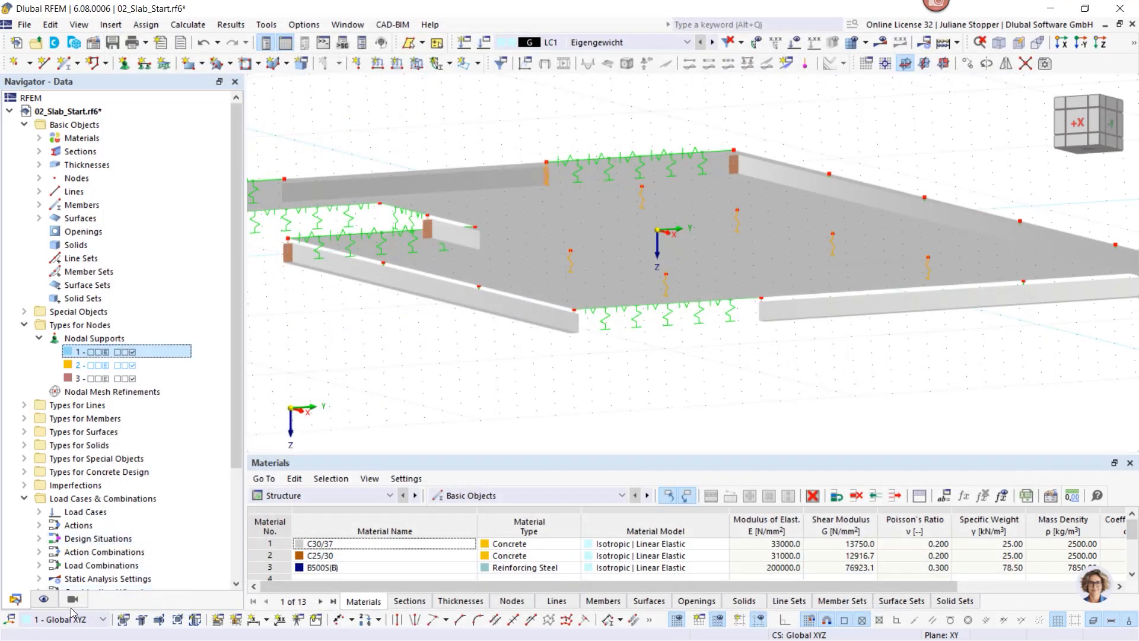
Step: In display options, show the fictitious nodal support columns and the surface support spring constants
left_click(43, 600)
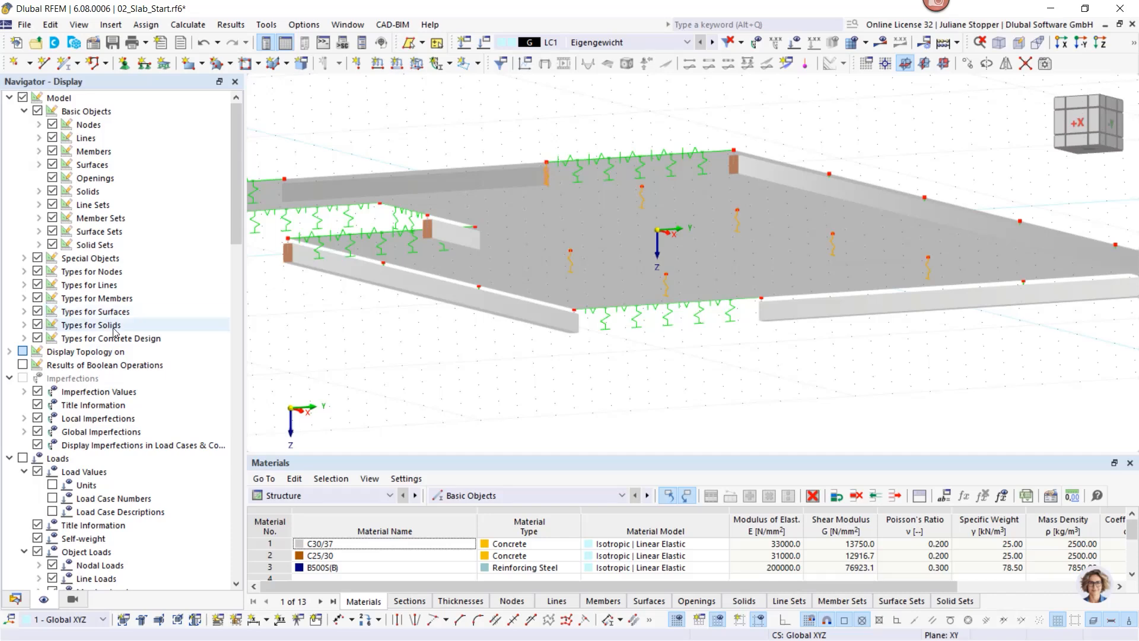
scroll(409, 287, "down", 2)
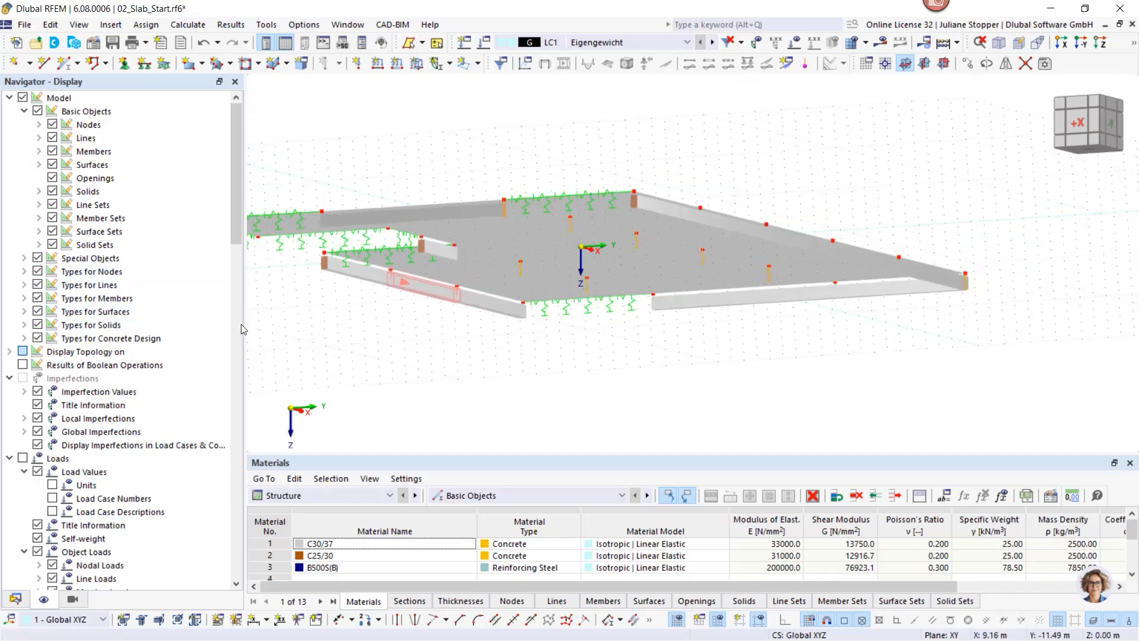
left_click(23, 272)
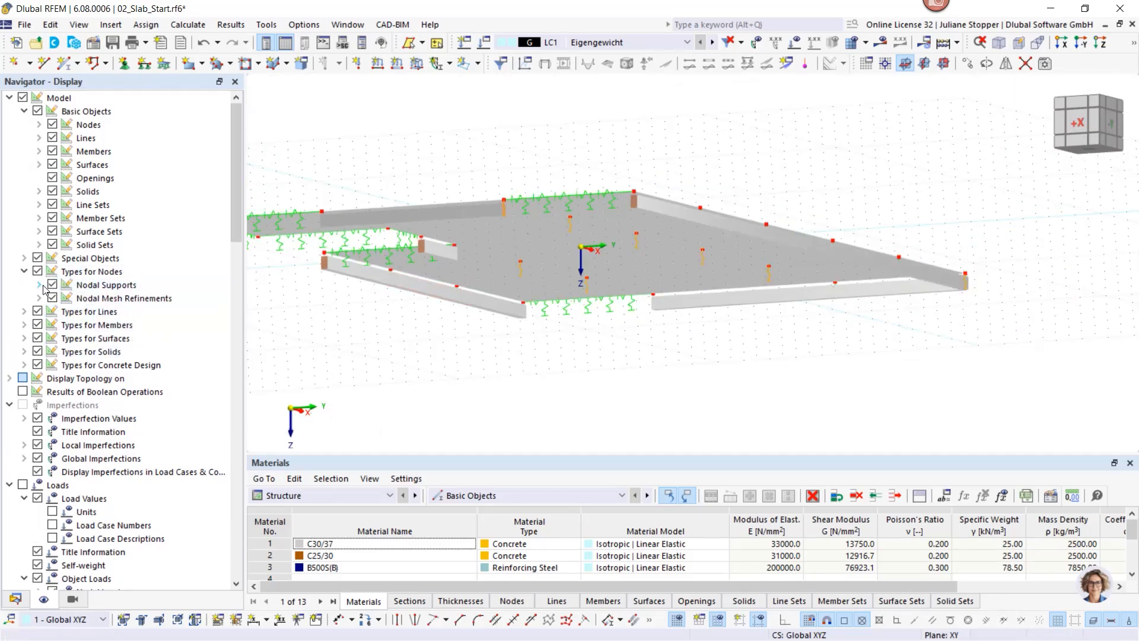
left_click(39, 285)
left_click(67, 325)
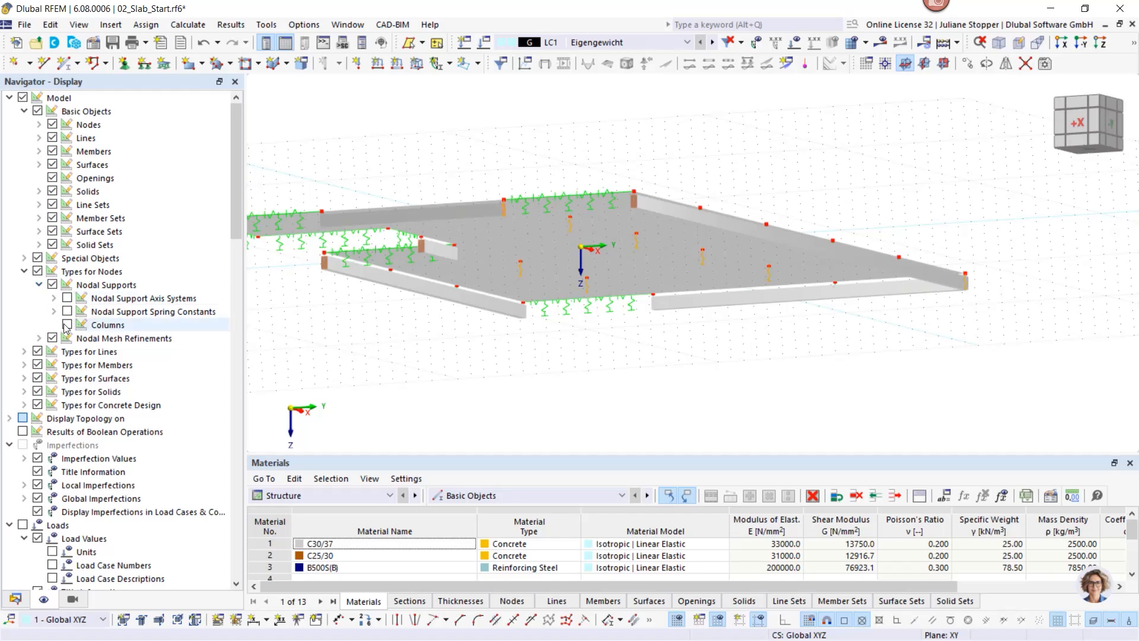
left_click(23, 379)
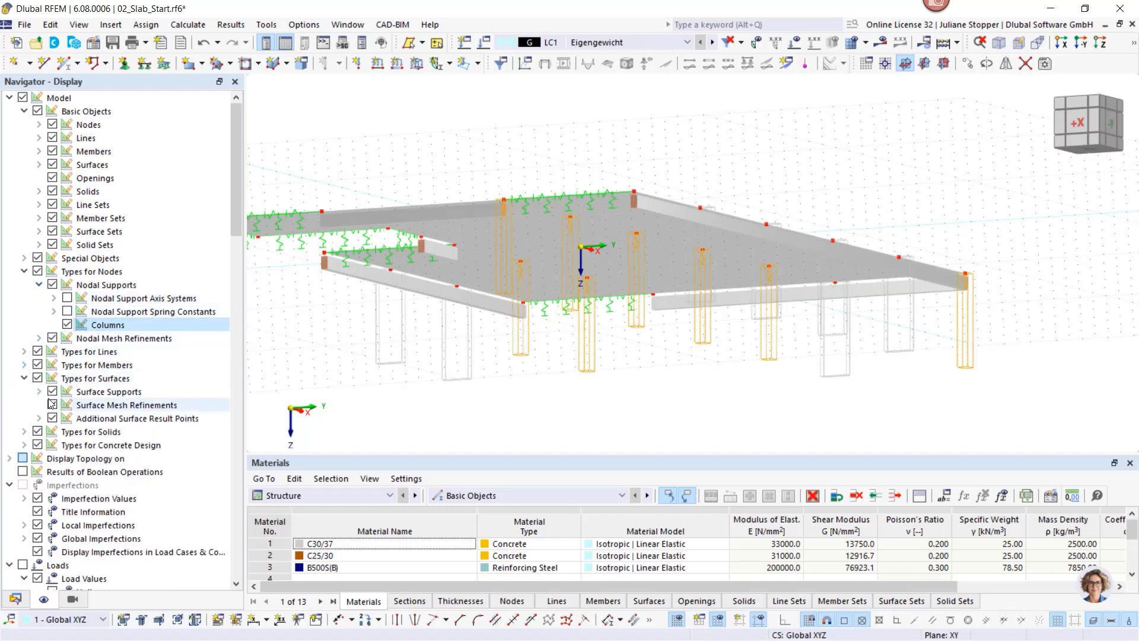
left_click(38, 391)
left_click(67, 404)
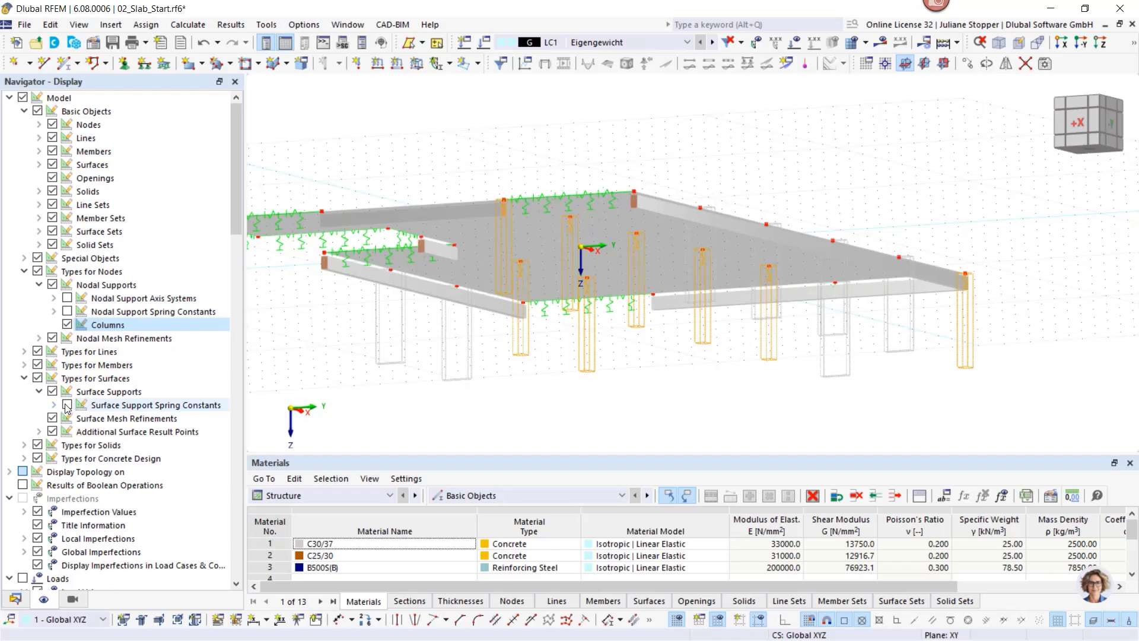
Step: Show the support walls beneath the slab, orbit to an oblique view, and return to the model data
scroll(560, 379, "down", 3)
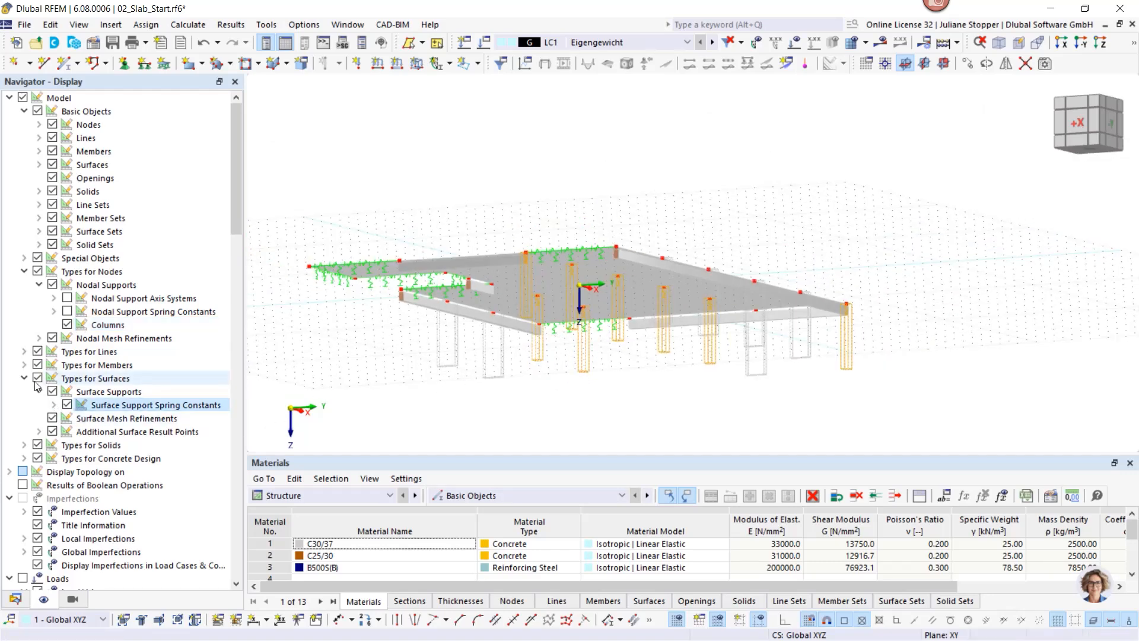
left_click(24, 351)
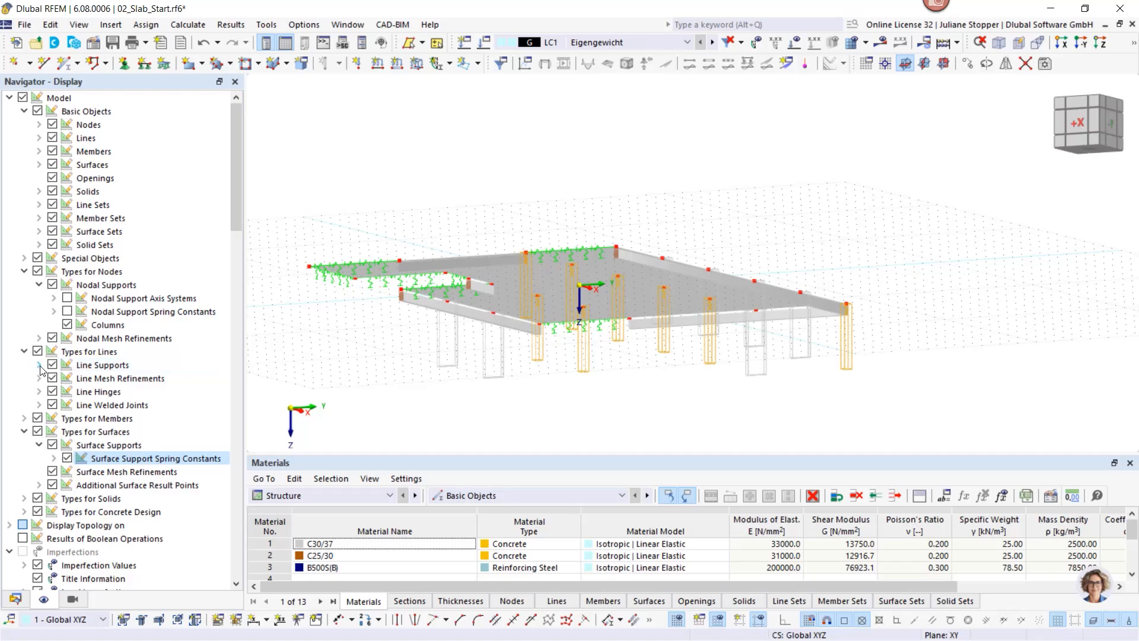
left_click(39, 365)
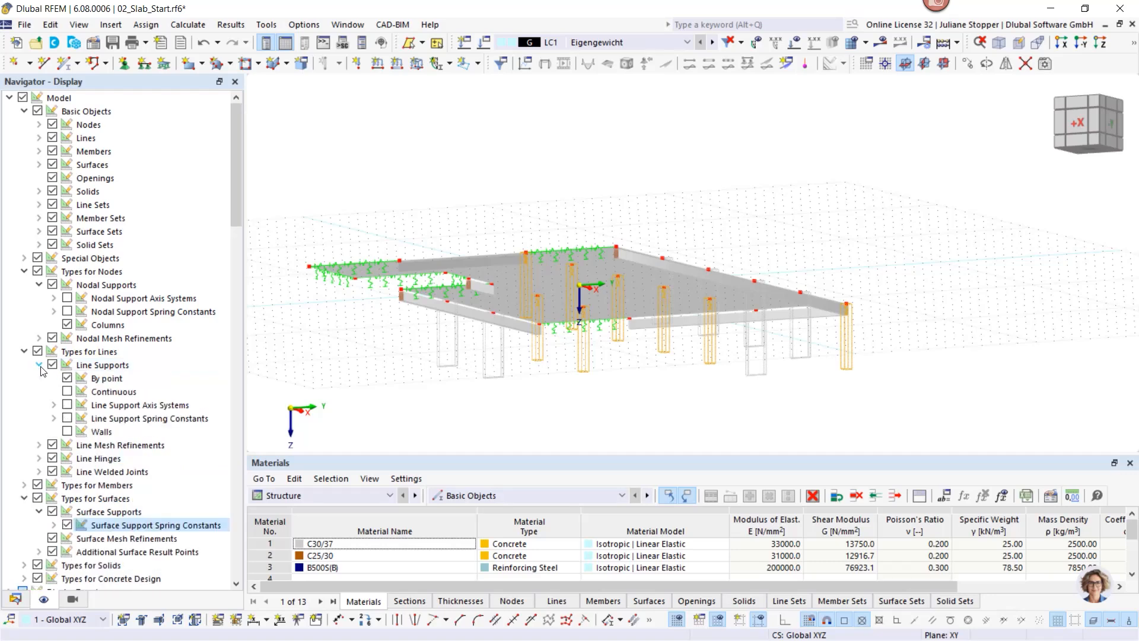
left_click(67, 431)
middle_click_drag(397, 393, 523, 427, "ctrl")
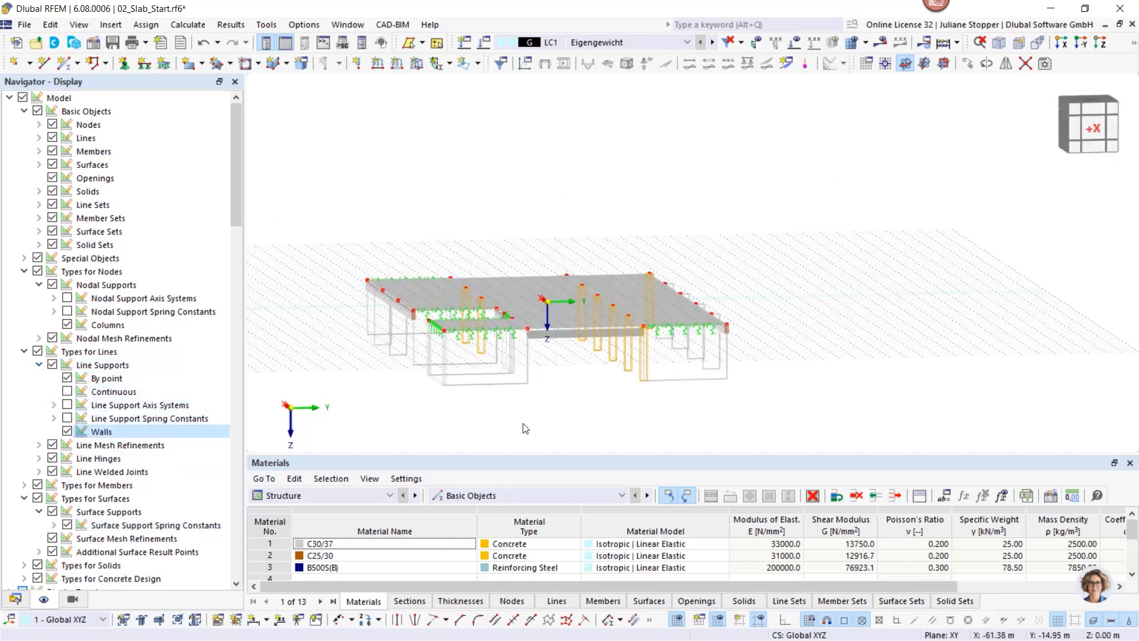
left_click(518, 383)
middle_click_drag(639, 409, 479, 430, "ctrl")
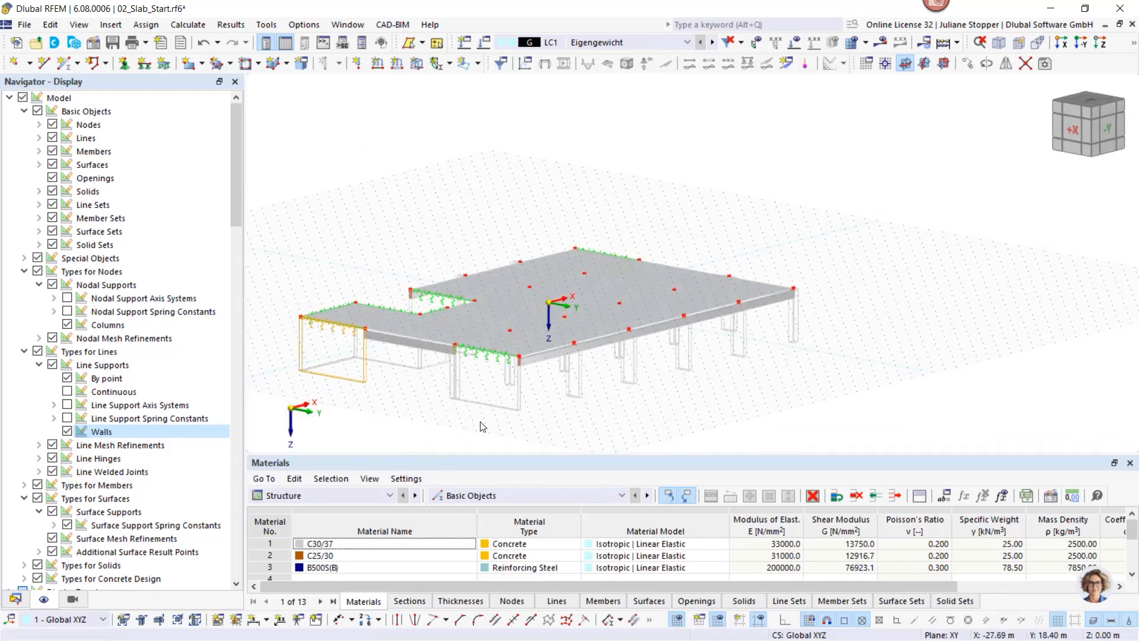
left_click(15, 599)
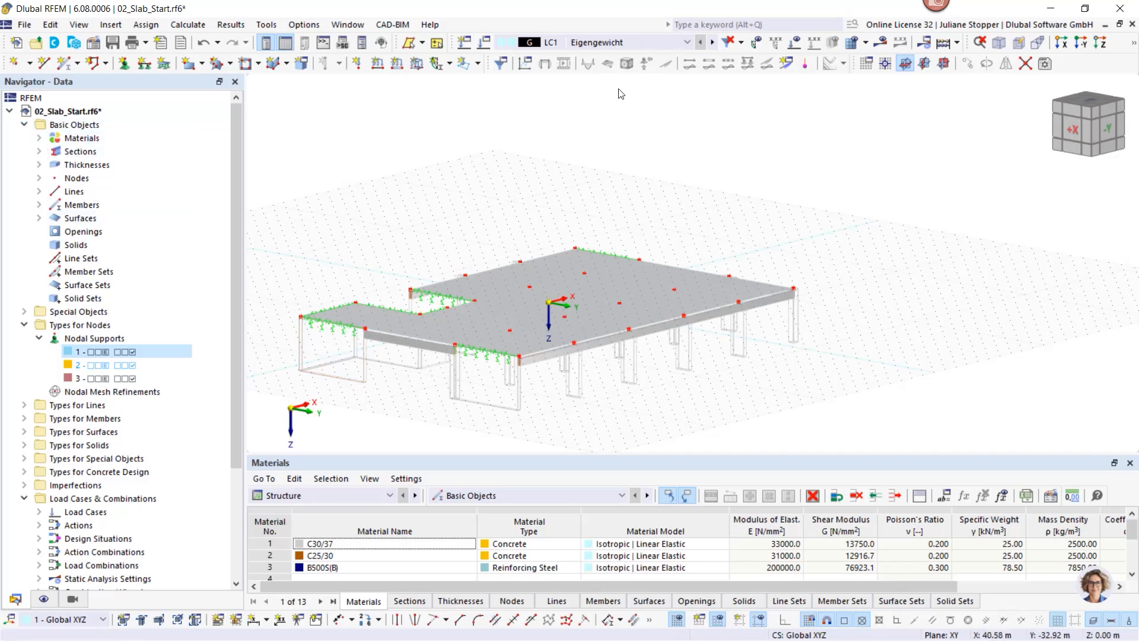
Step: Display the loads and step from LC1 through LC2 and combinations CO1–CO3 to CO4 (LC1 + LC2)
left_click(636, 42)
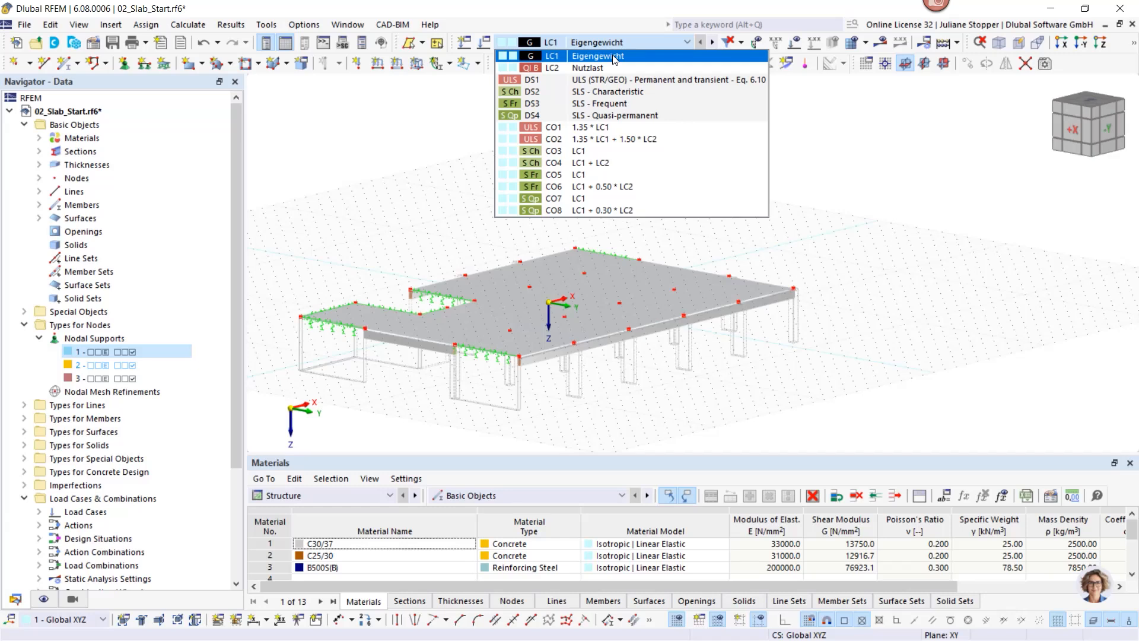
left_click(614, 58)
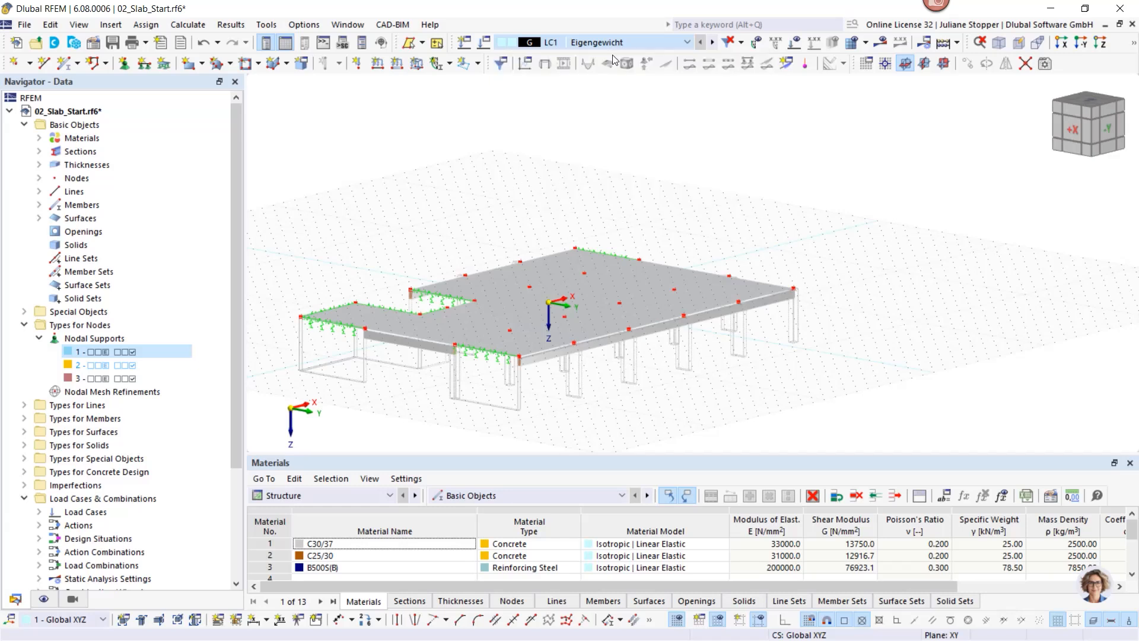
left_click(796, 43)
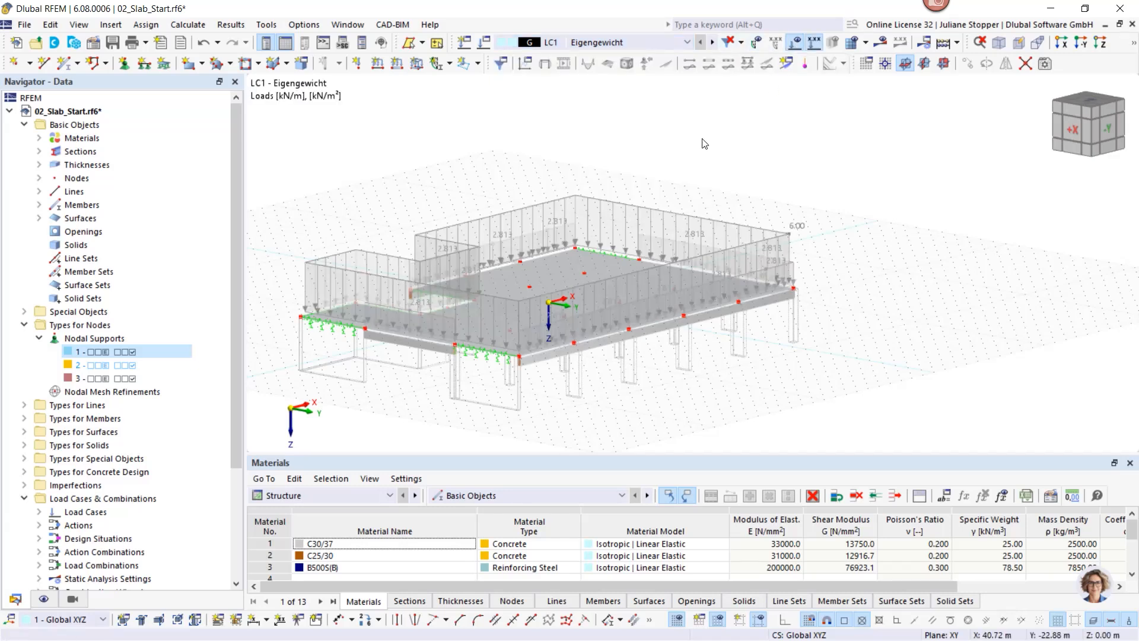
left_click(713, 42)
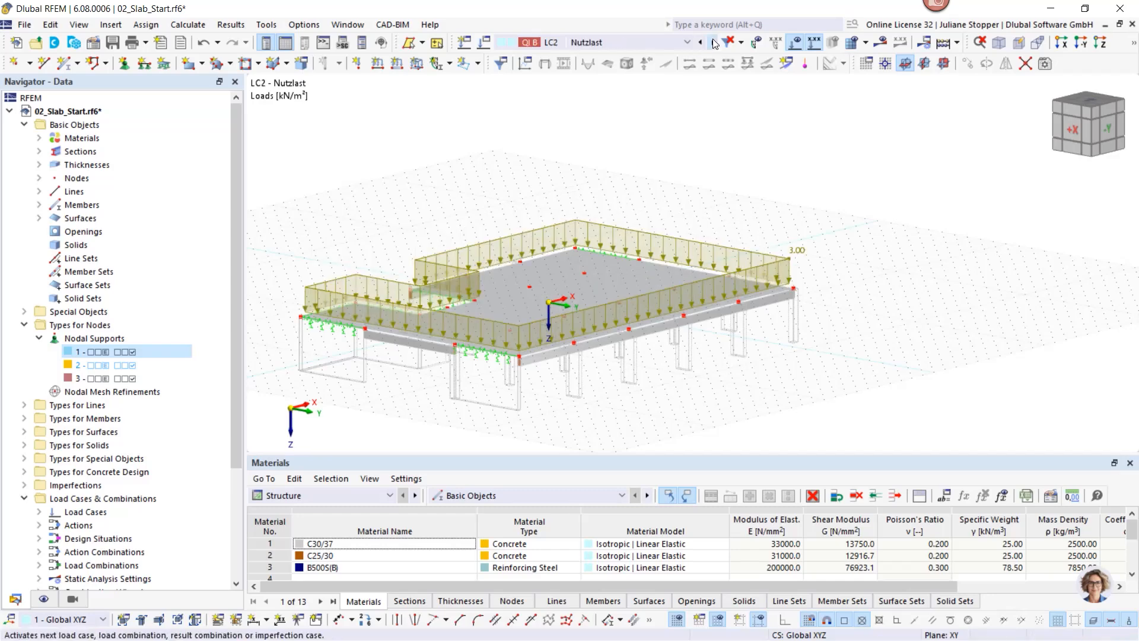
left_click(712, 43)
left_click(713, 42)
left_click(713, 42)
left_click(713, 42)
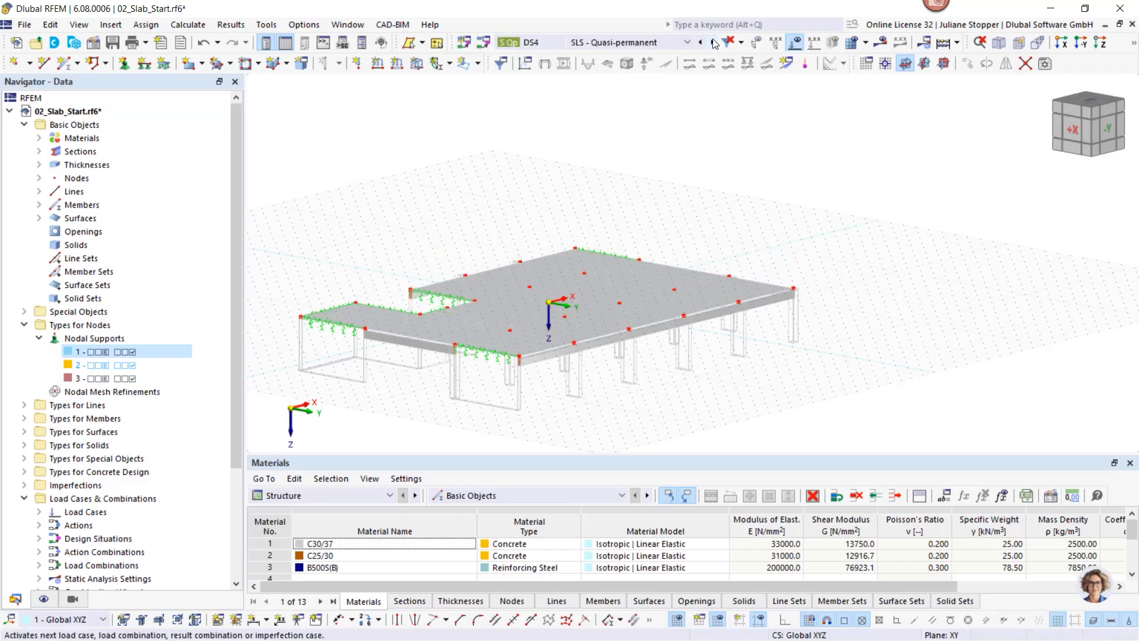
left_click(713, 42)
left_click(713, 42)
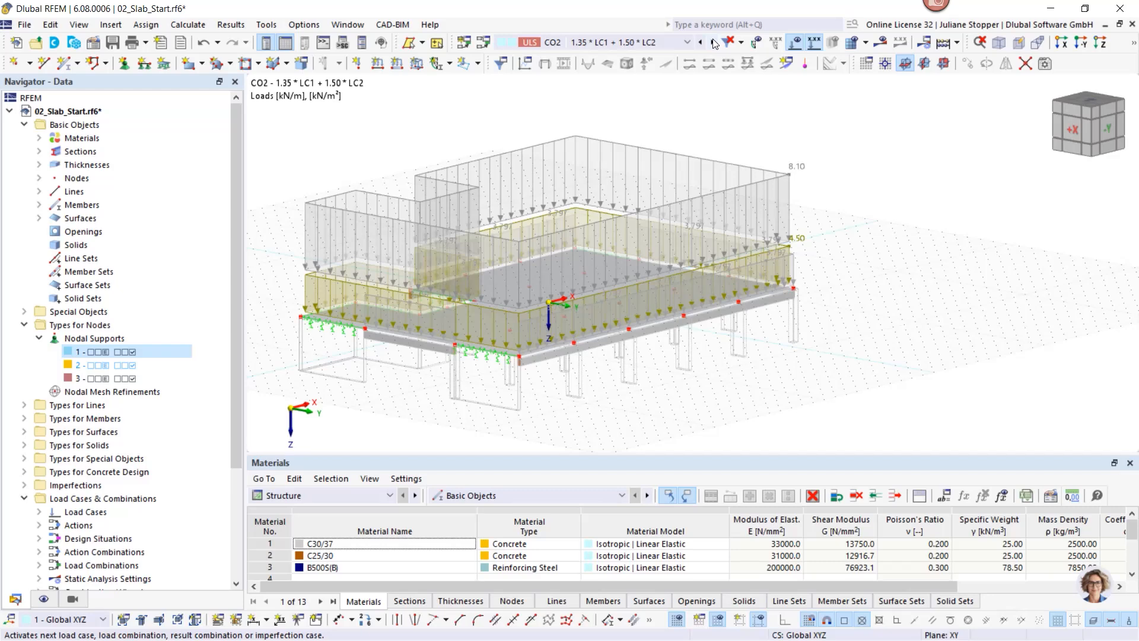
left_click(712, 42)
left_click(713, 42)
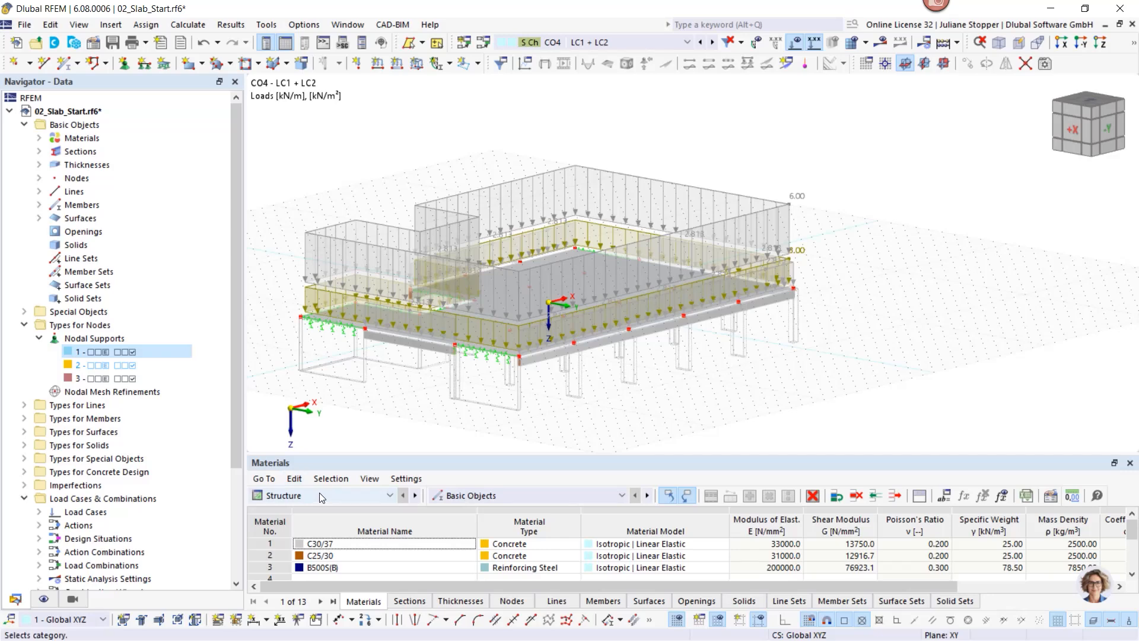
Step: Switch the table to Concrete Design and untick 'Detailing and particular rules for reinforcement' in global settings
left_click(296, 496)
left_click(309, 568)
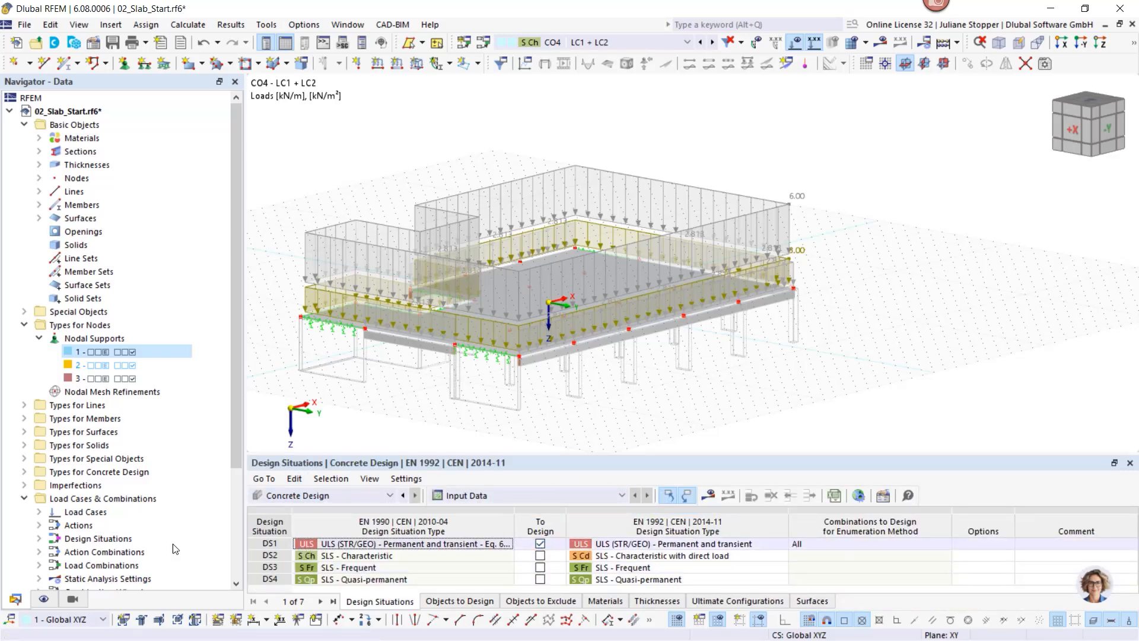
scroll(67, 533, "down", 4)
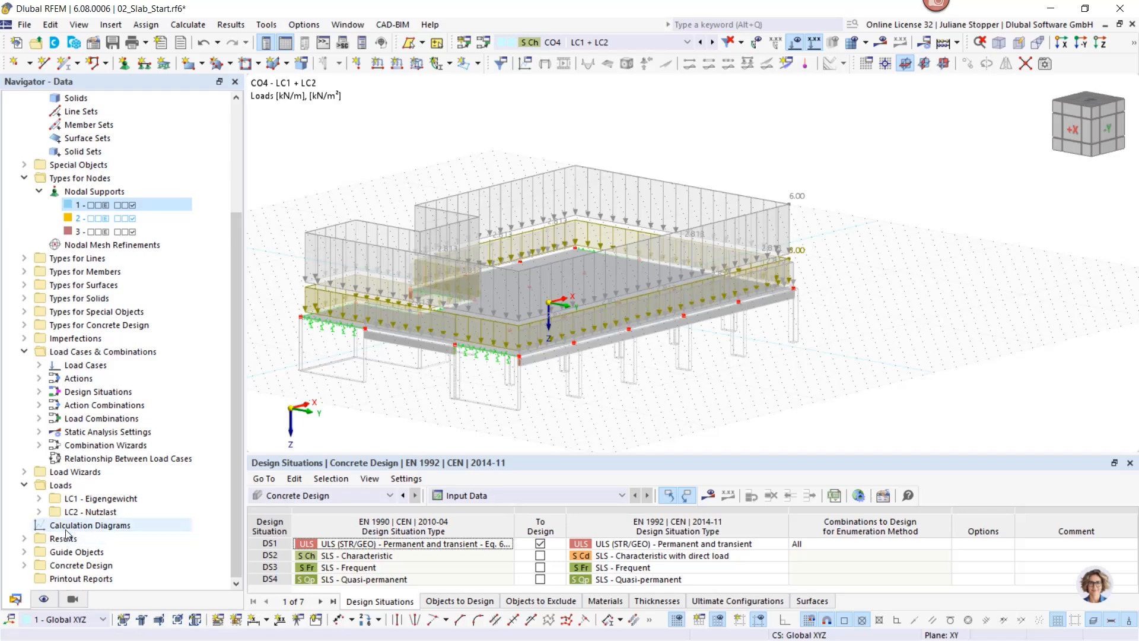
right_click(65, 569)
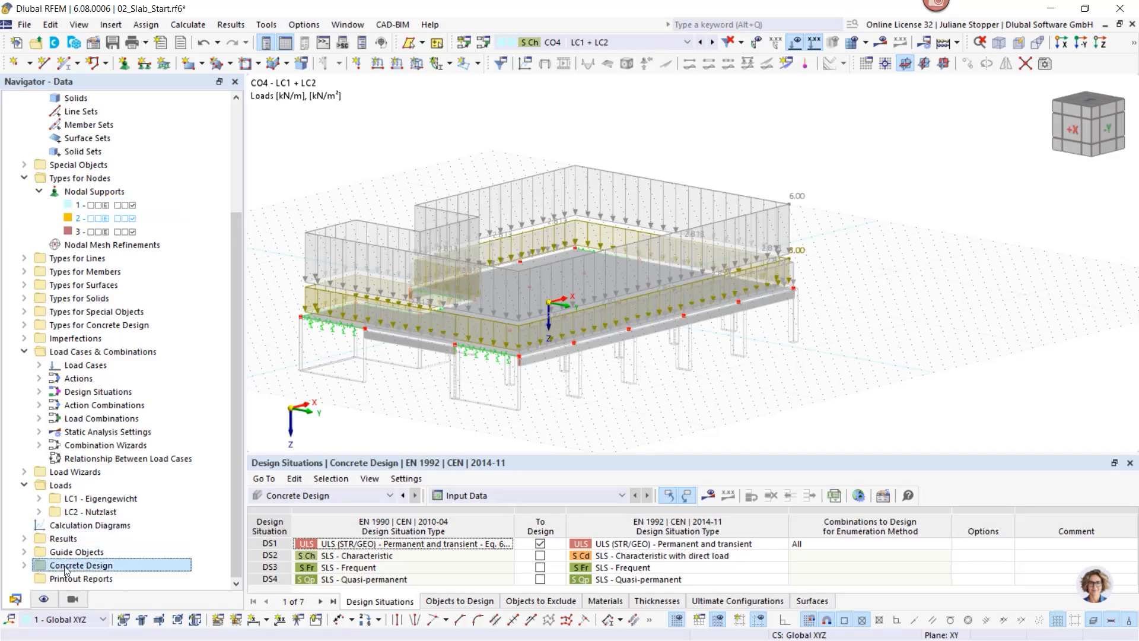
left_click(116, 486)
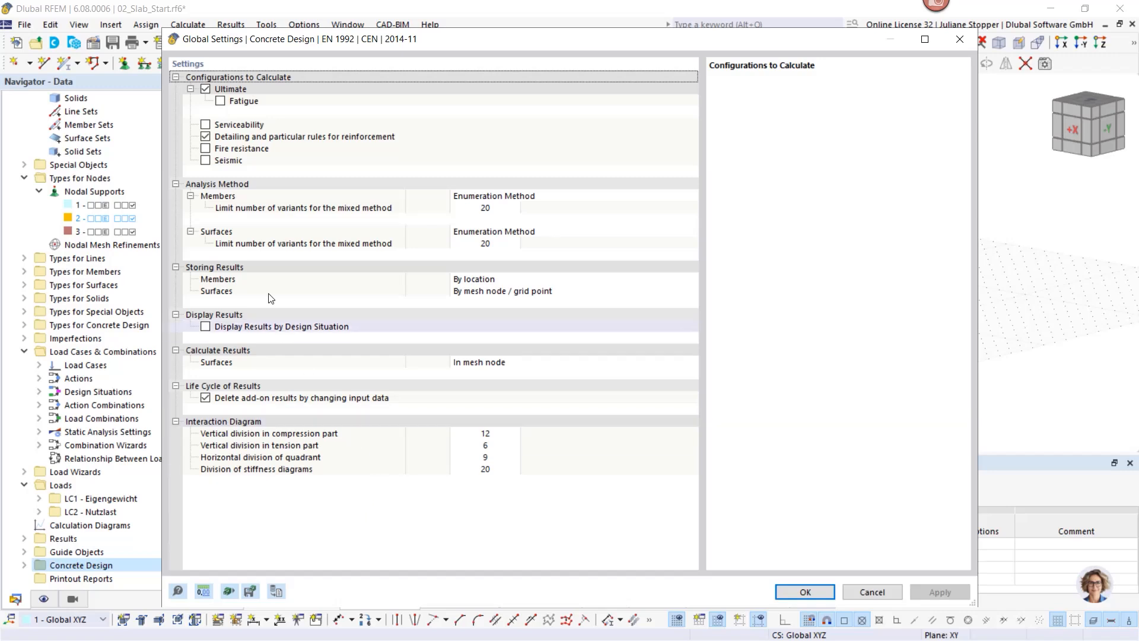
left_click(204, 135)
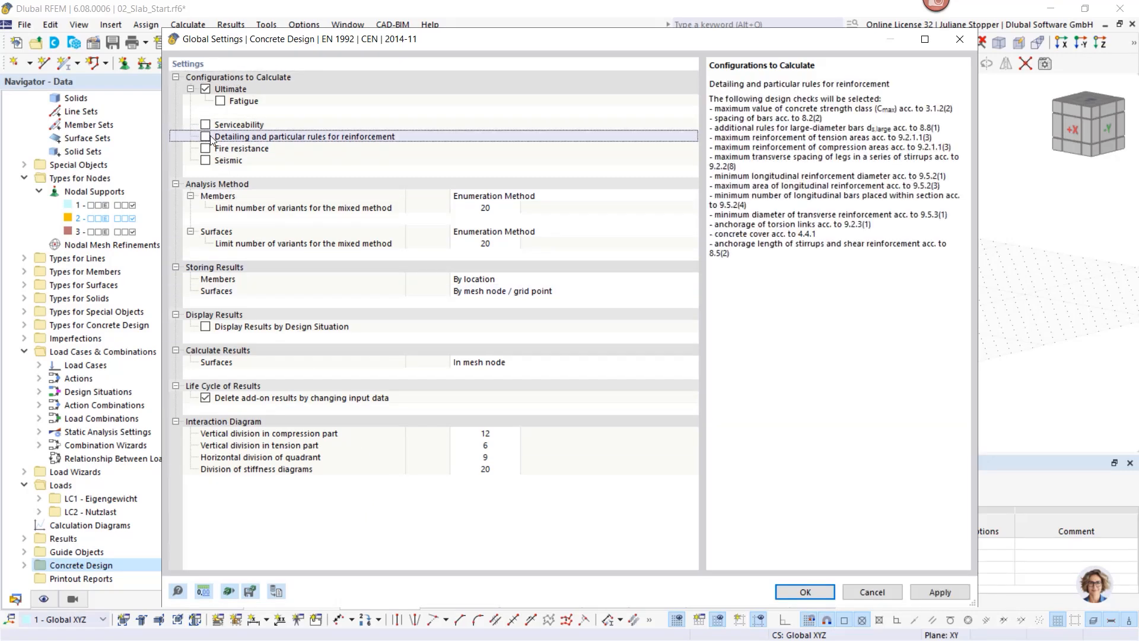
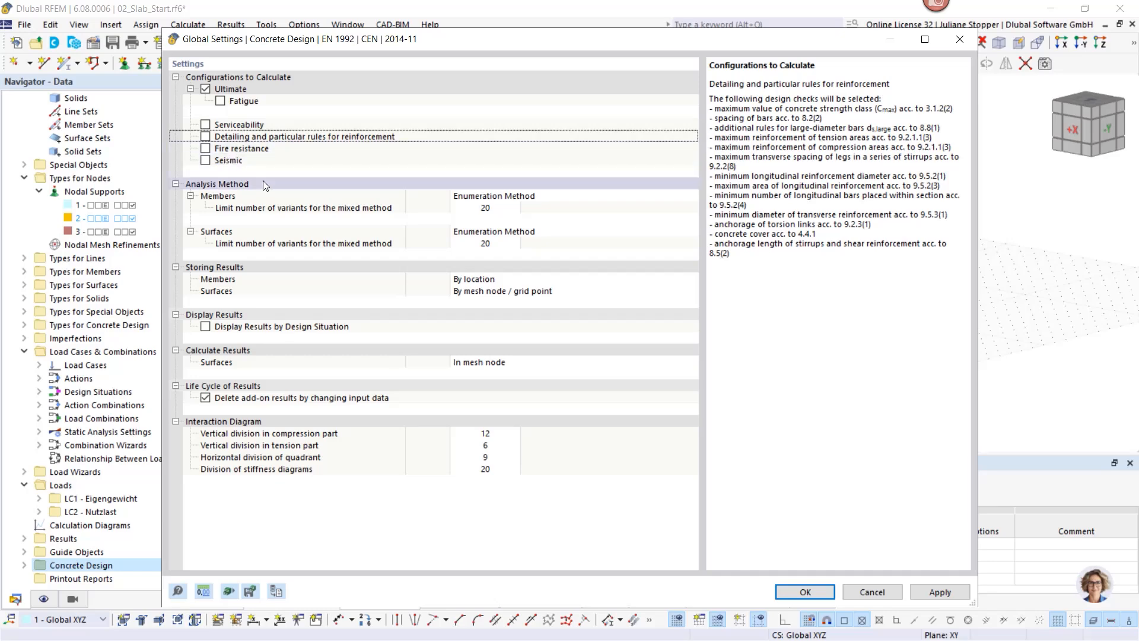
Step: Confirm the concrete design global settings and enlarge the Design Situations table to show DS1
left_click(805, 592)
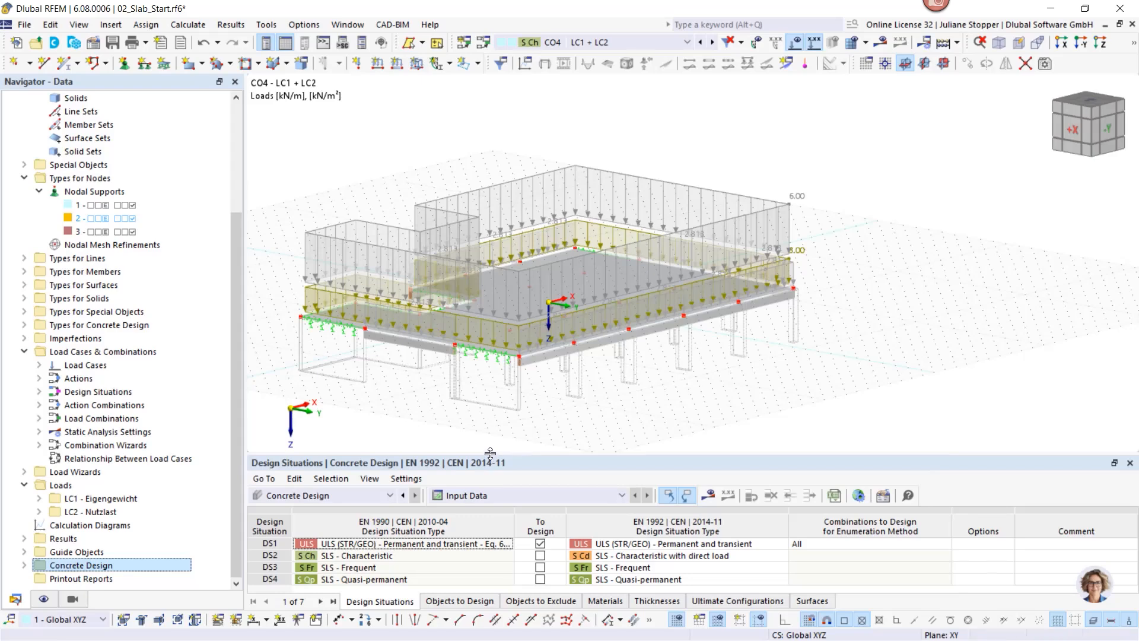
left_click_drag(490, 453, 492, 368)
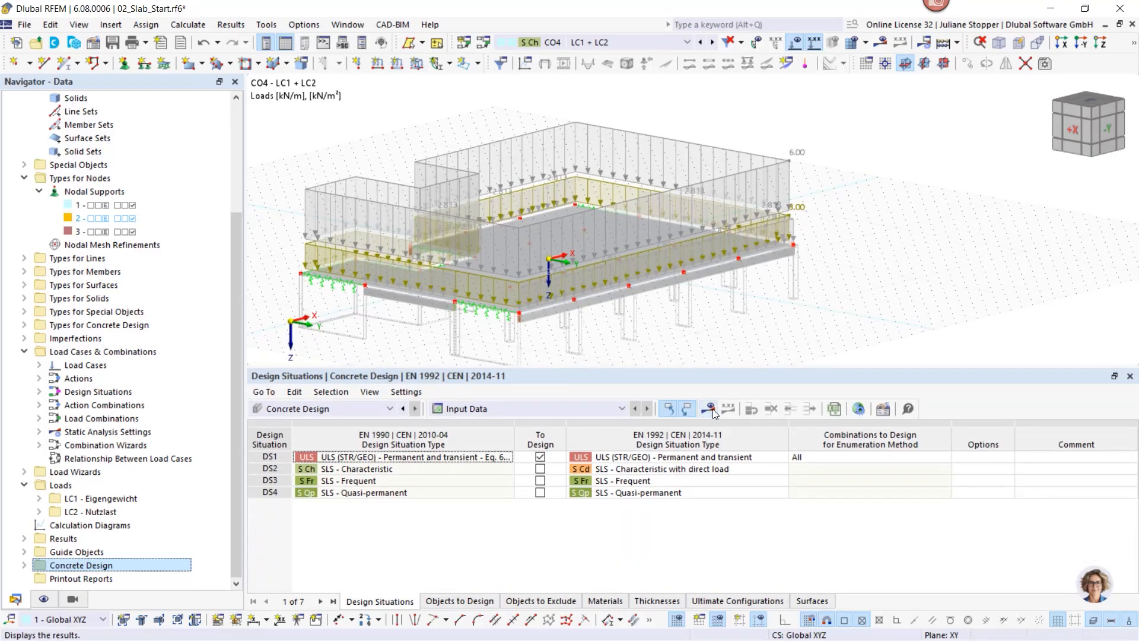
Step: Run the calculation and display surface design check ratios with the errors and warnings list
left_click(708, 409)
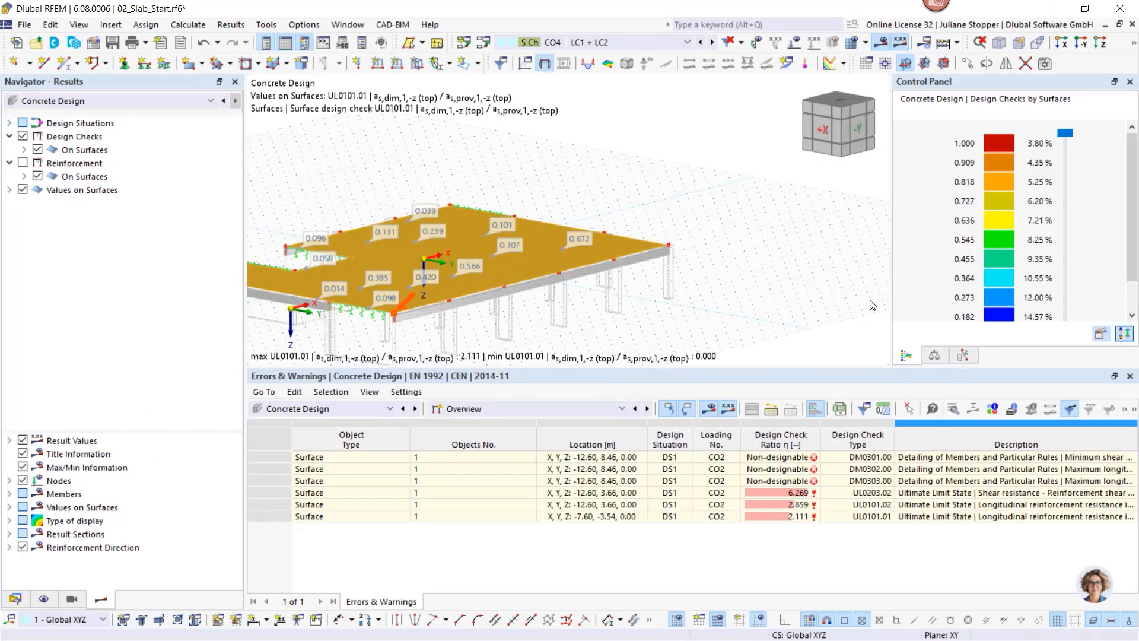
Step: Switch the results to Static Analysis and display the model as a wireframe
left_click(98, 102)
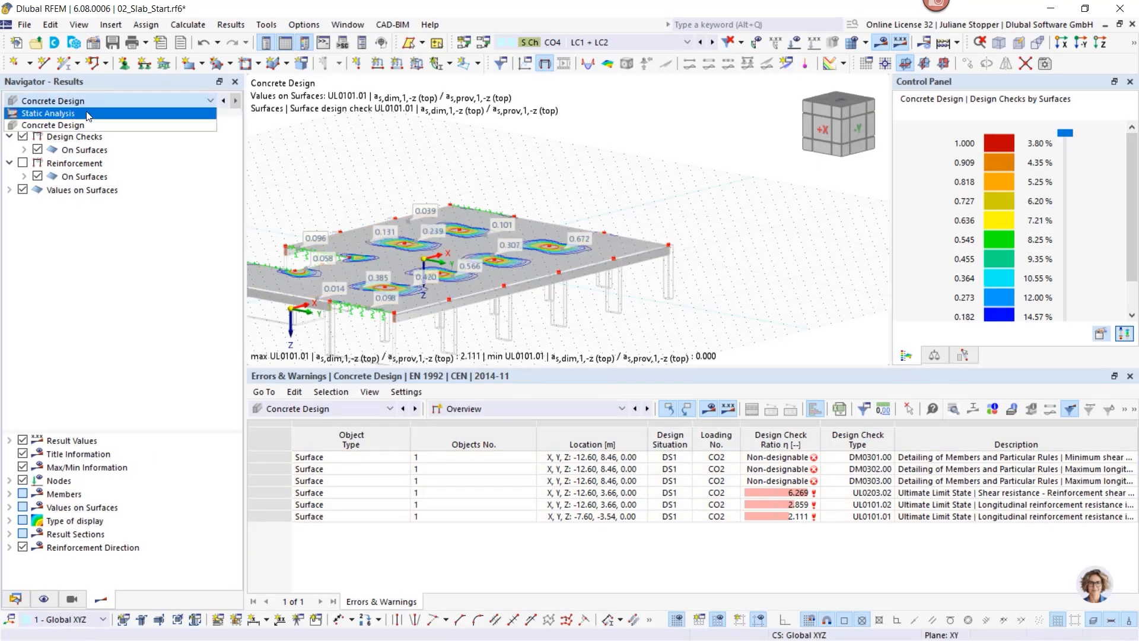
left_click(92, 114)
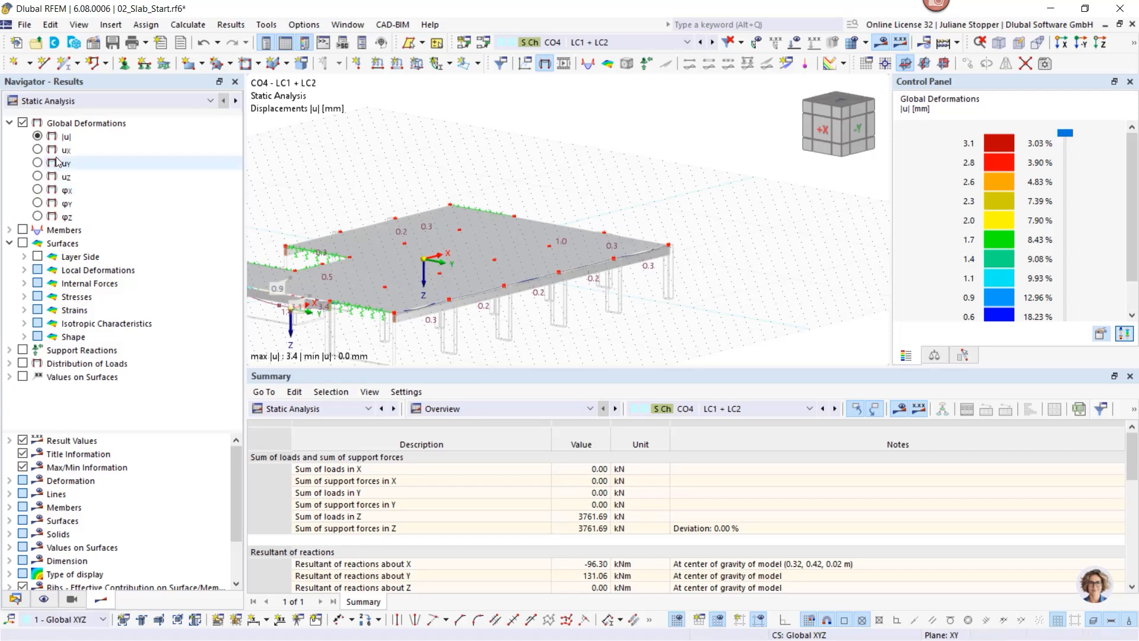
left_click(1133, 44)
left_click(1056, 64)
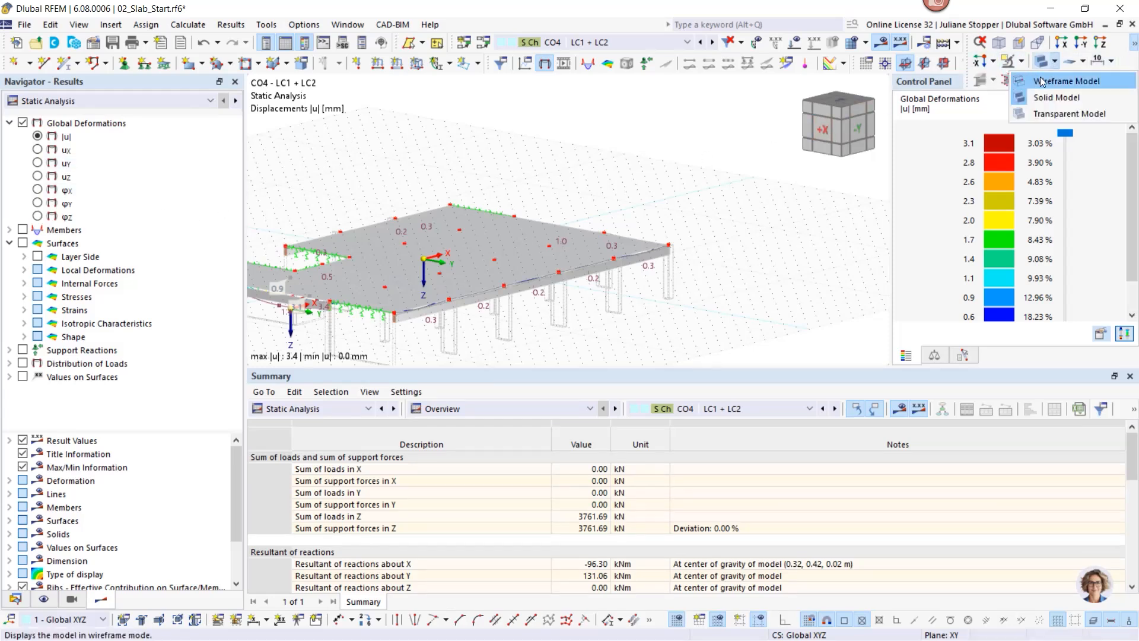
left_click(1062, 79)
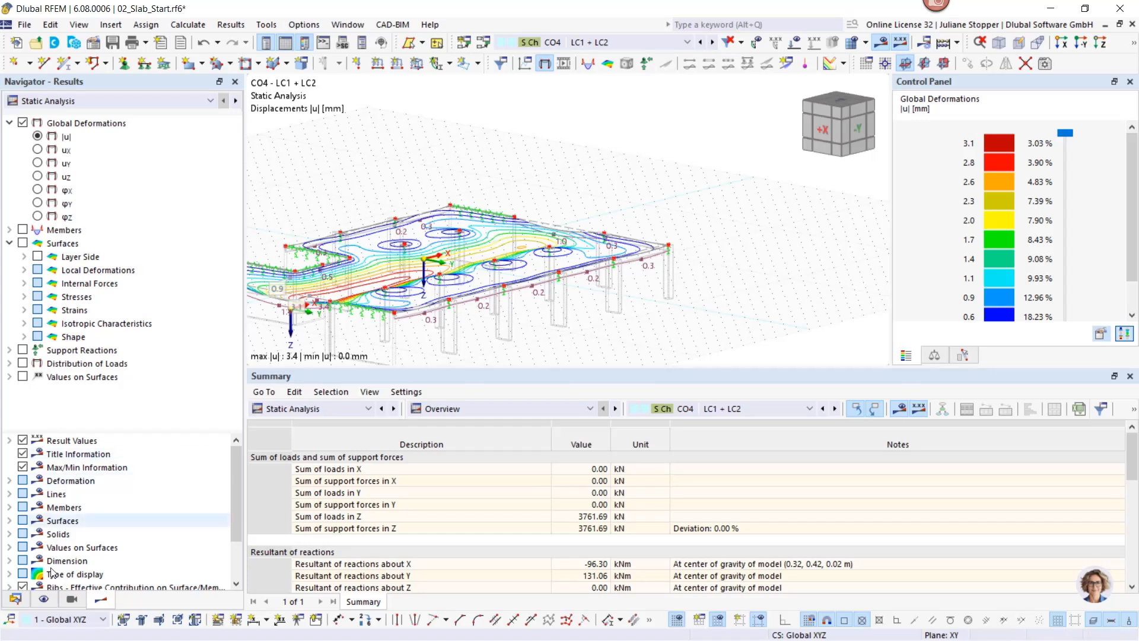
Step: Show CO4 displacements (max |u| 3.4 mm) as coloured isobands and orbit to an oblique view
left_click(9, 574)
scroll(47, 516, "down", 1)
scroll(47, 516, "down", 1)
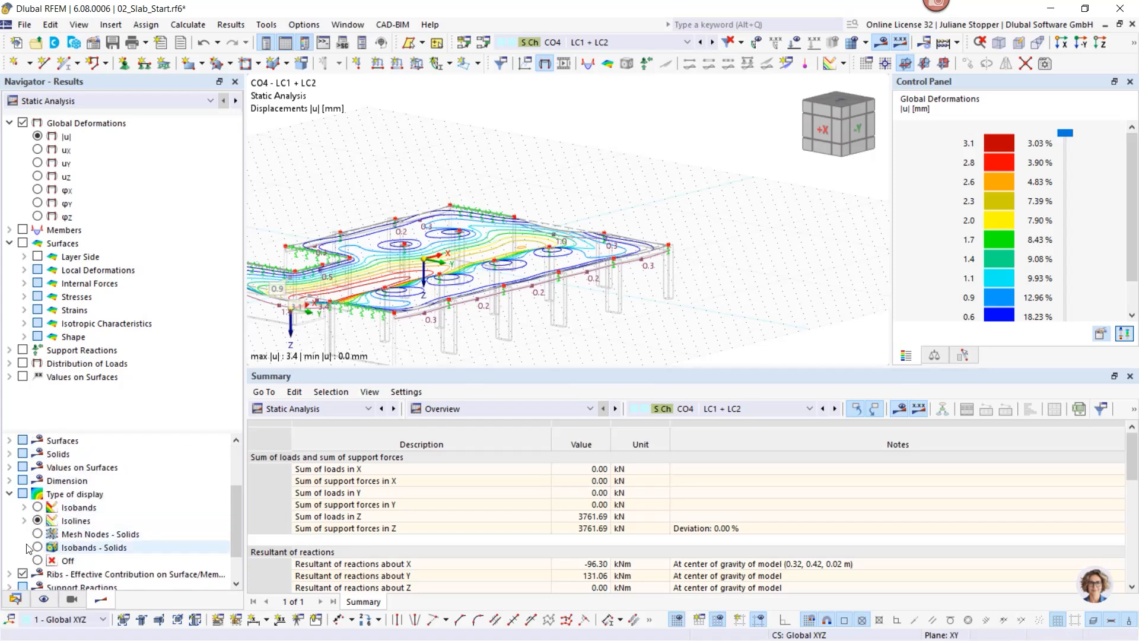
left_click(37, 506)
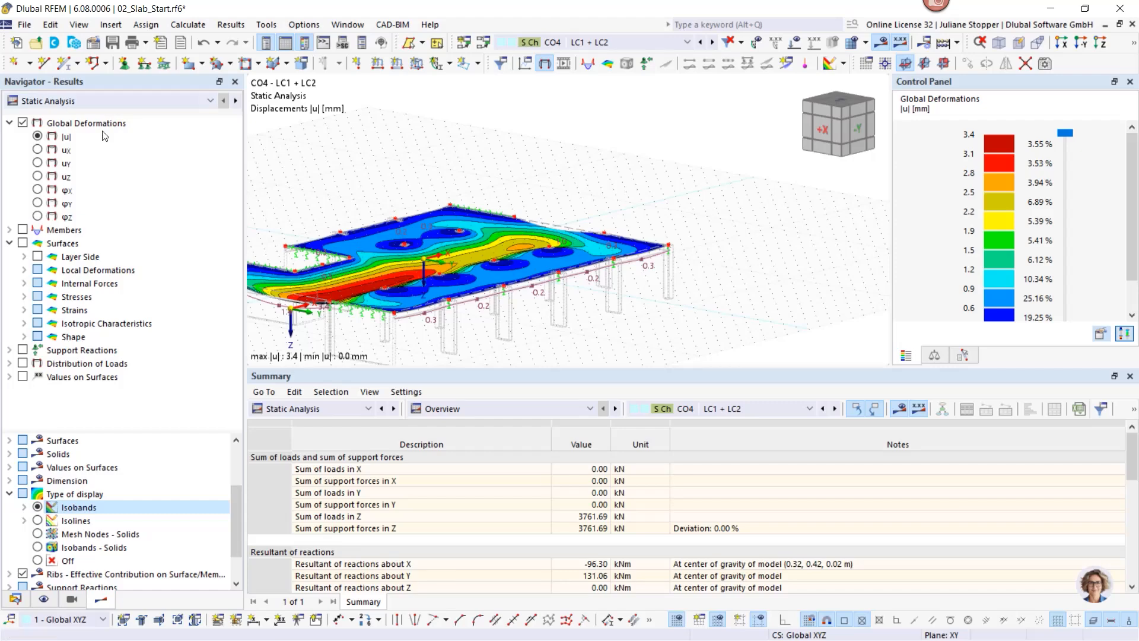
middle_click_drag(422, 285, 383, 264)
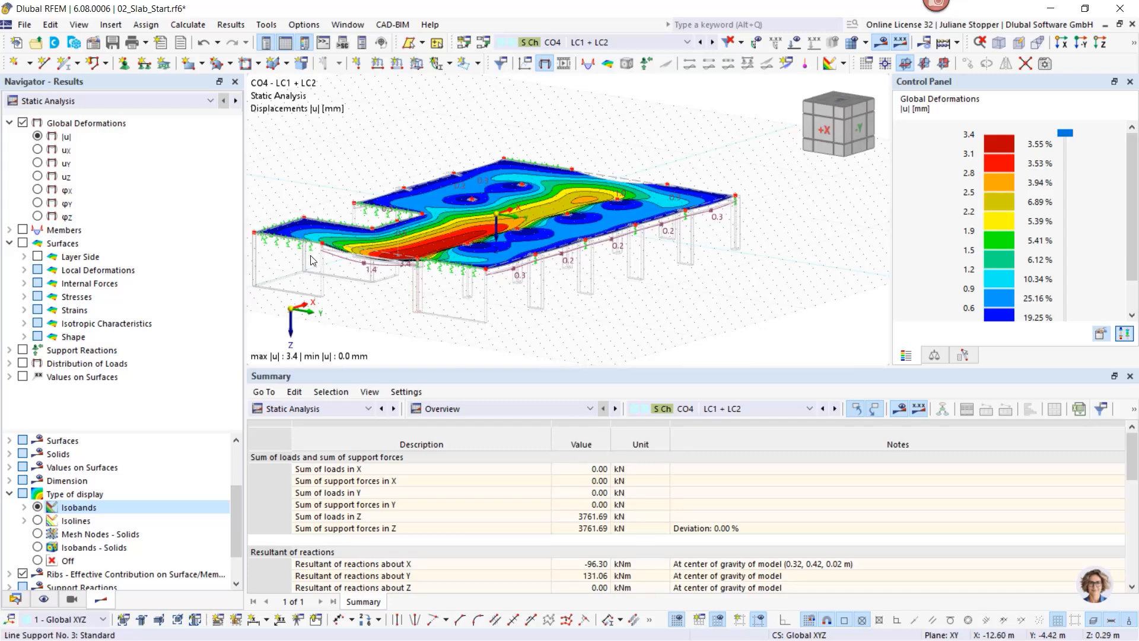
middle_click_drag(315, 261, 522, 311, "ctrl")
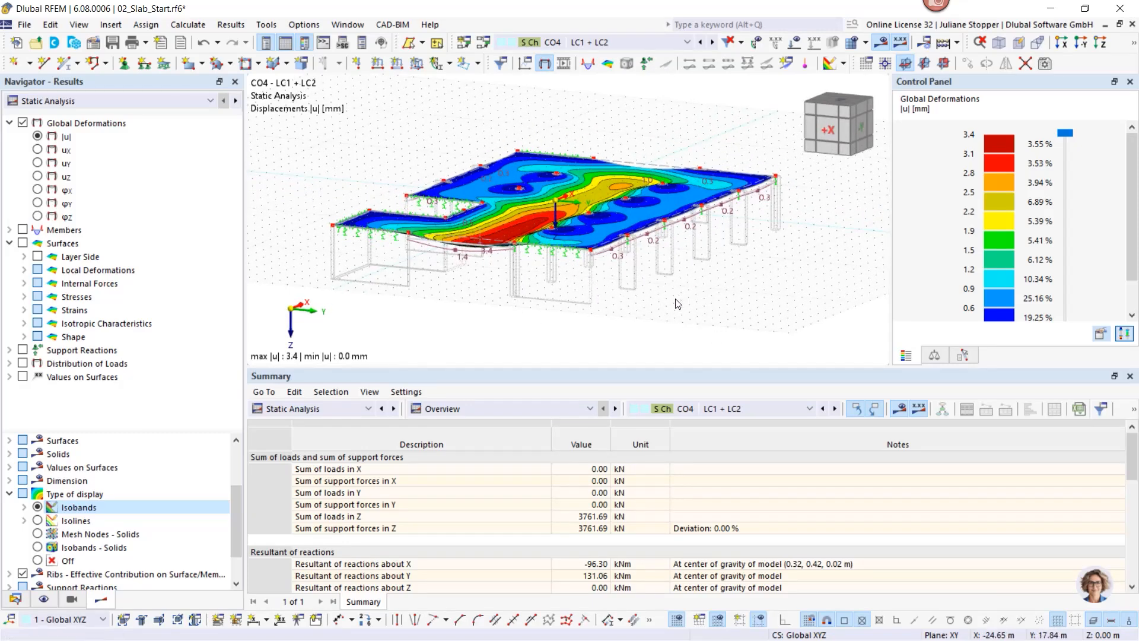
middle_click_drag(733, 331, 691, 333, "ctrl")
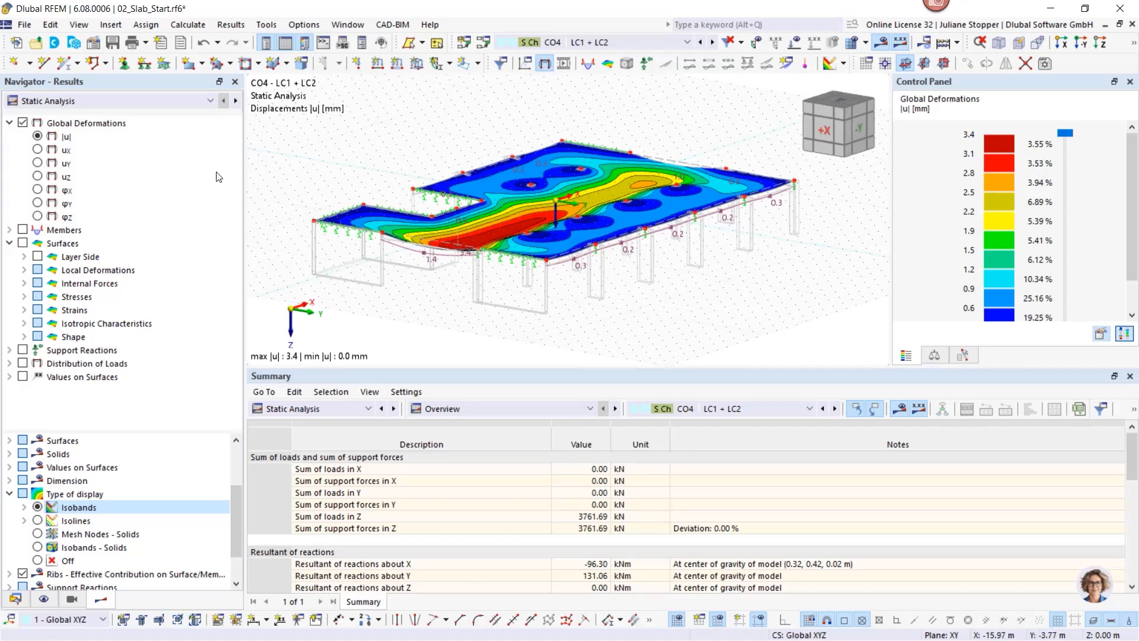
Step: Show Concrete Design results in plan from above with surface value labels hidden
left_click(119, 99)
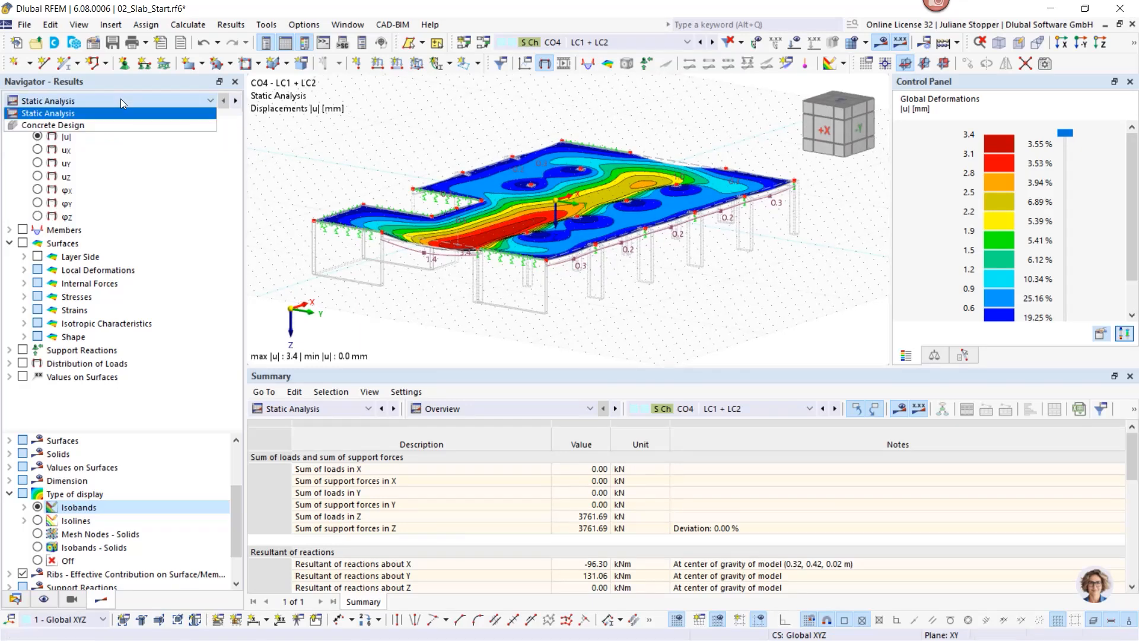
left_click(60, 129)
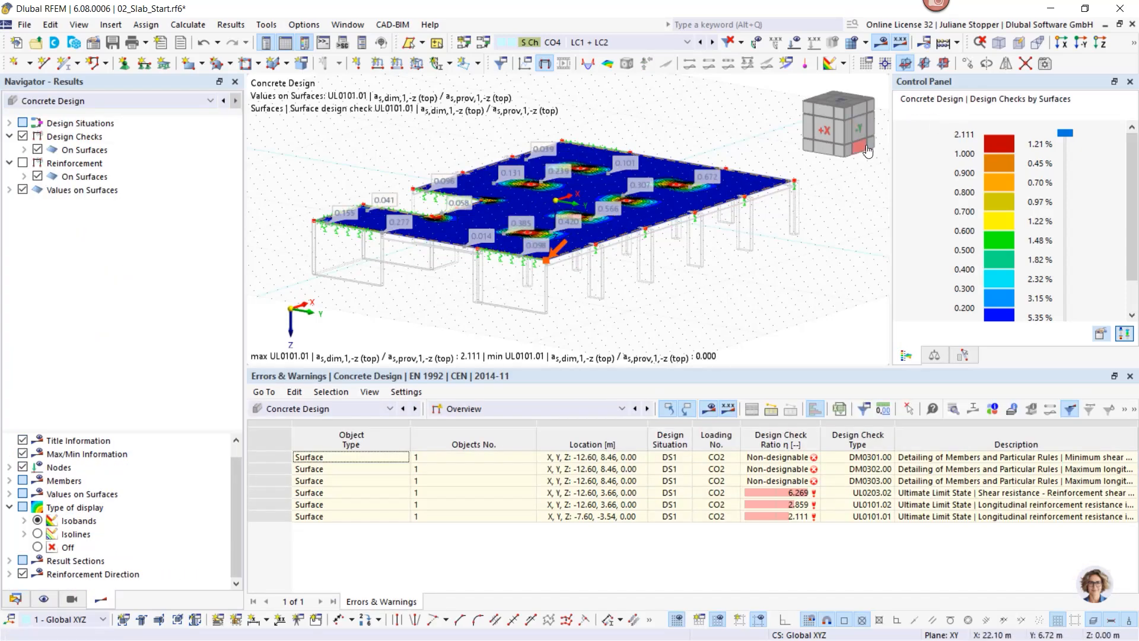
left_click(22, 190)
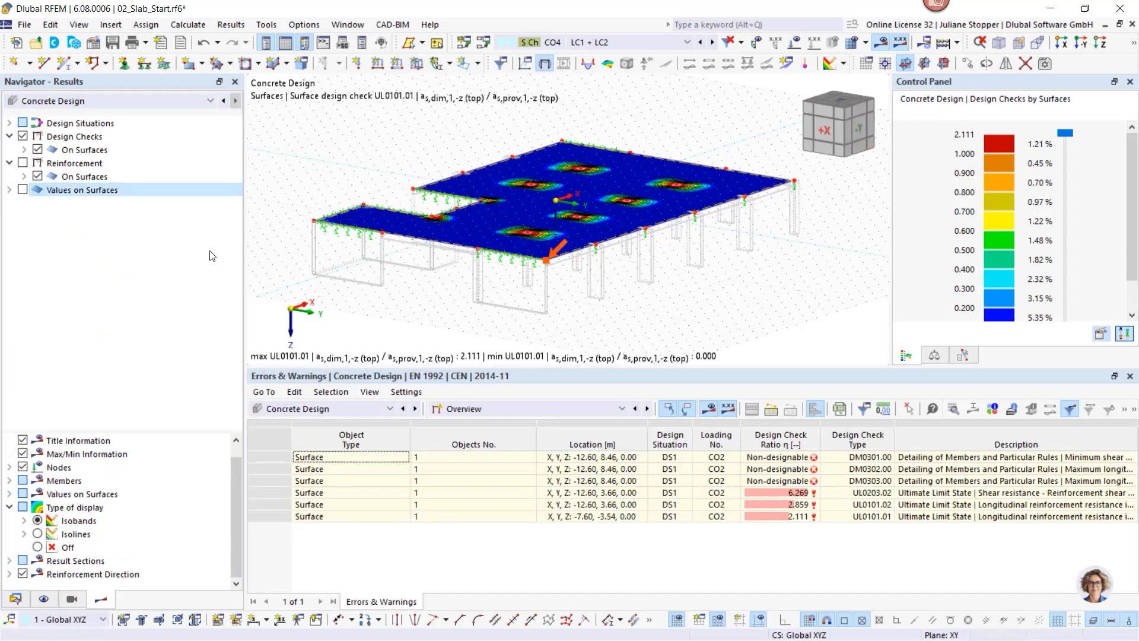
left_click(1100, 42)
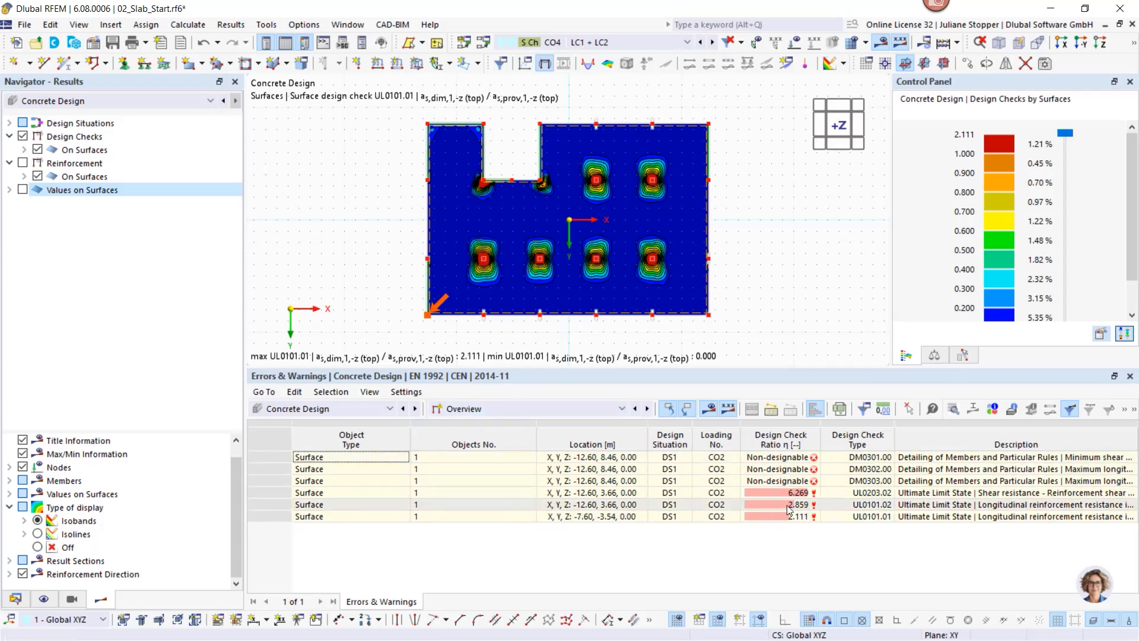
left_click(508, 409)
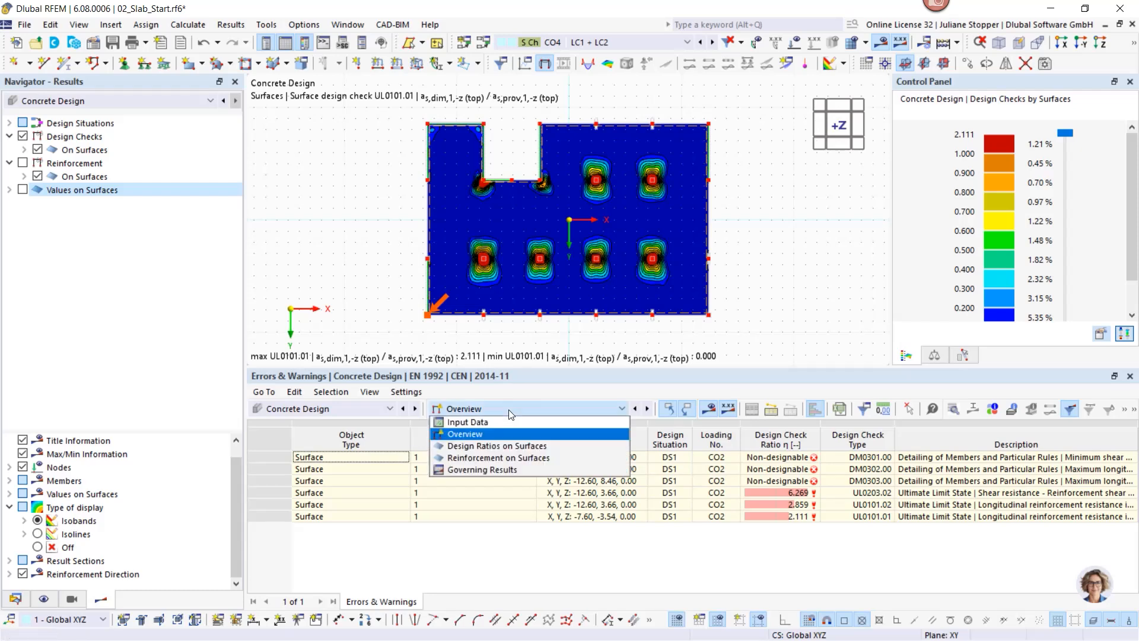
Step: List Design Ratios on Surfaces and expand Design Checks > On Surfaces > Ultimate Limit State
left_click(503, 447)
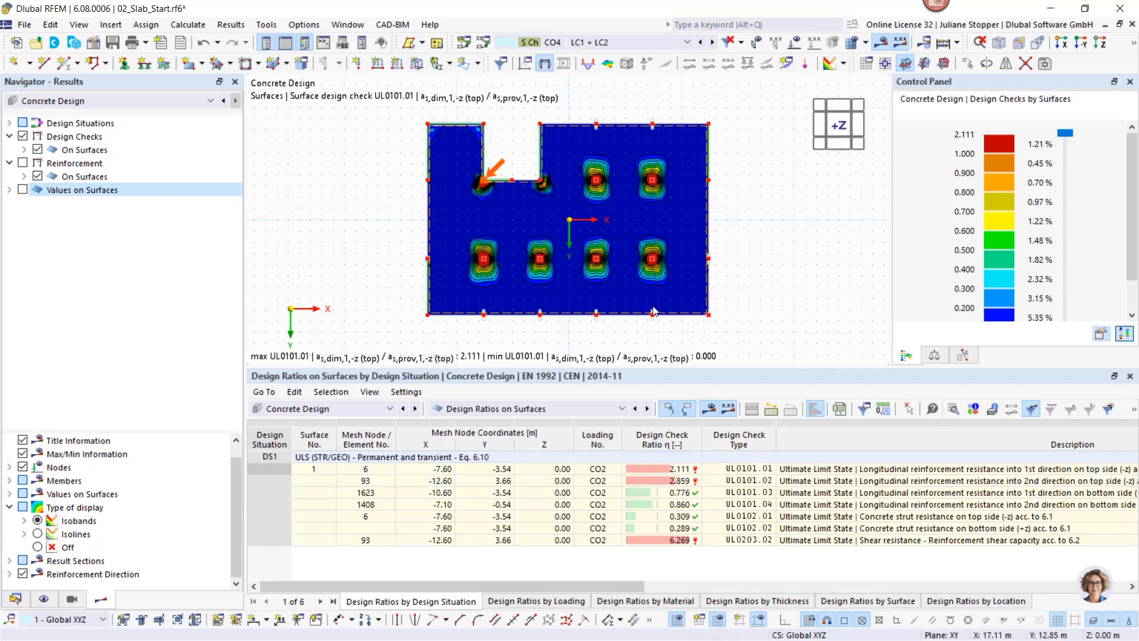
left_click(24, 151)
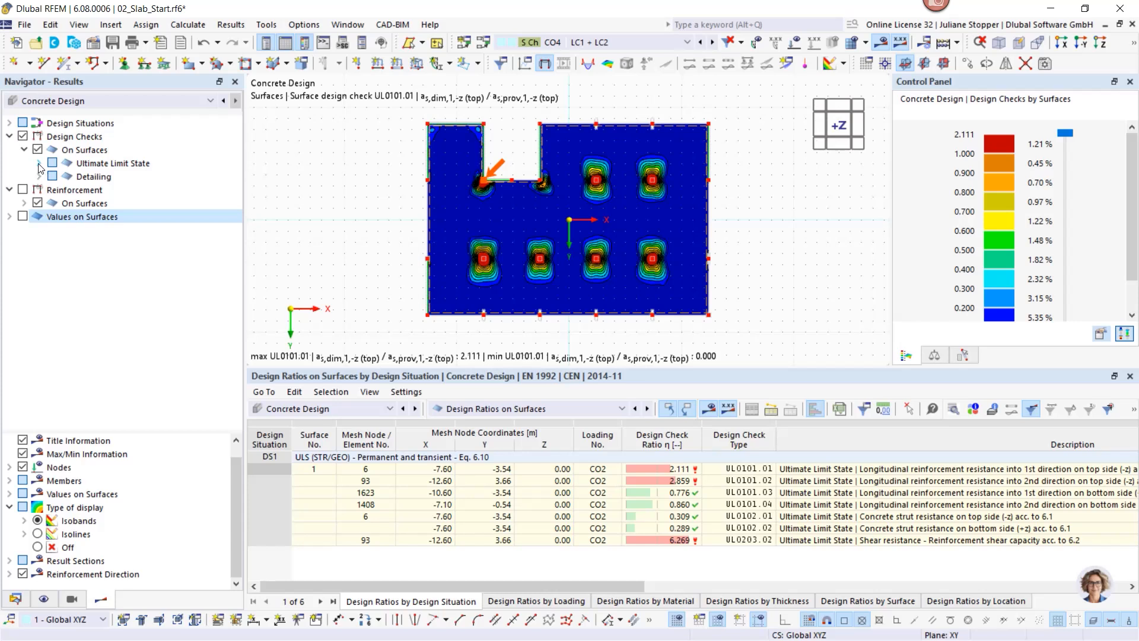
left_click(39, 164)
left_click(54, 177)
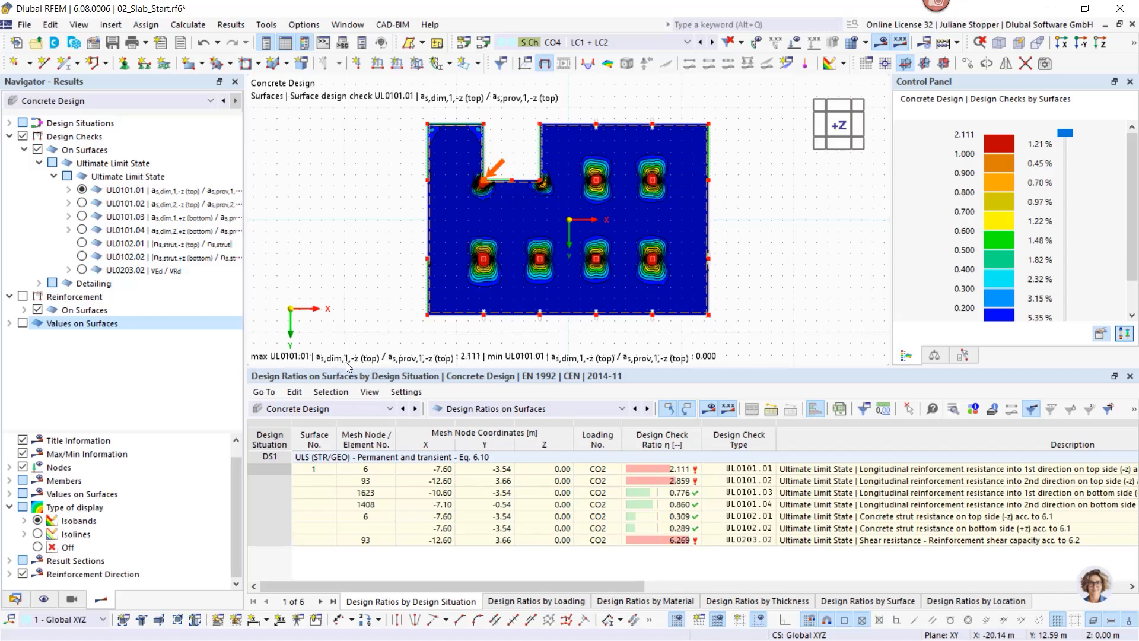
Step: Compare checks UL0101.01–.04 on the slab, settling on UL0101.02 (top, 2nd direction, max 2.859)
left_click(82, 204)
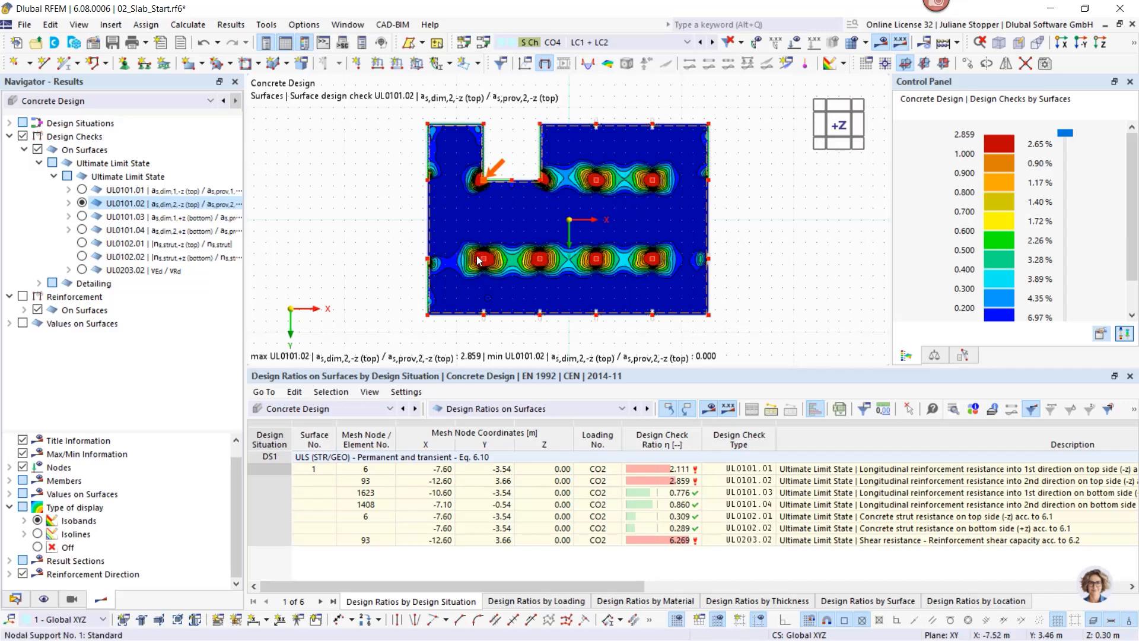
left_click(81, 217)
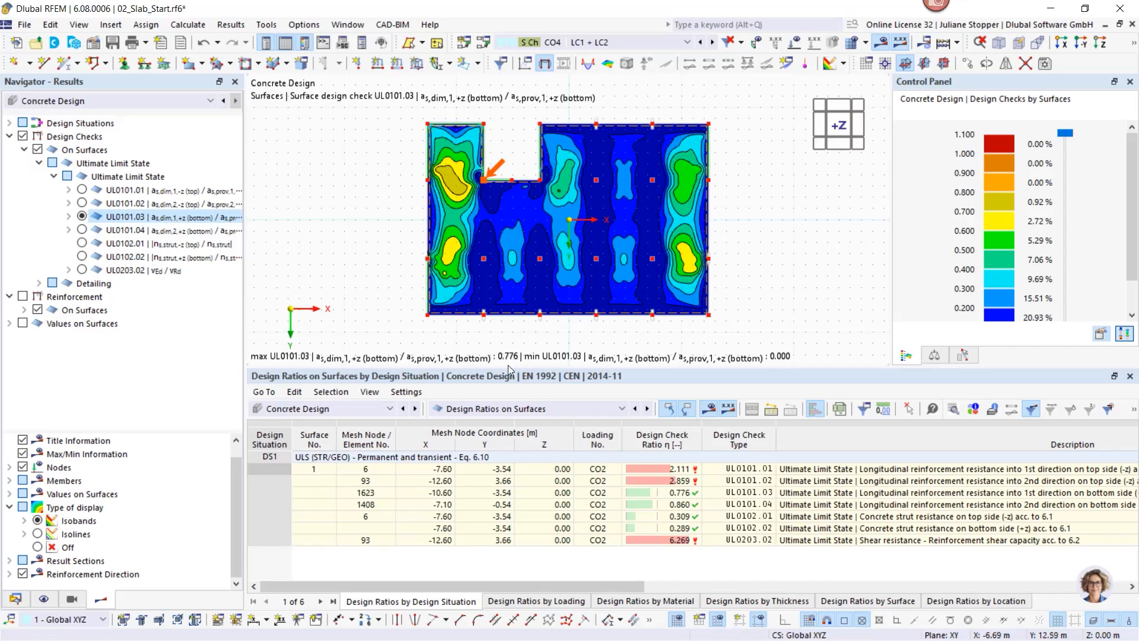
left_click(82, 230)
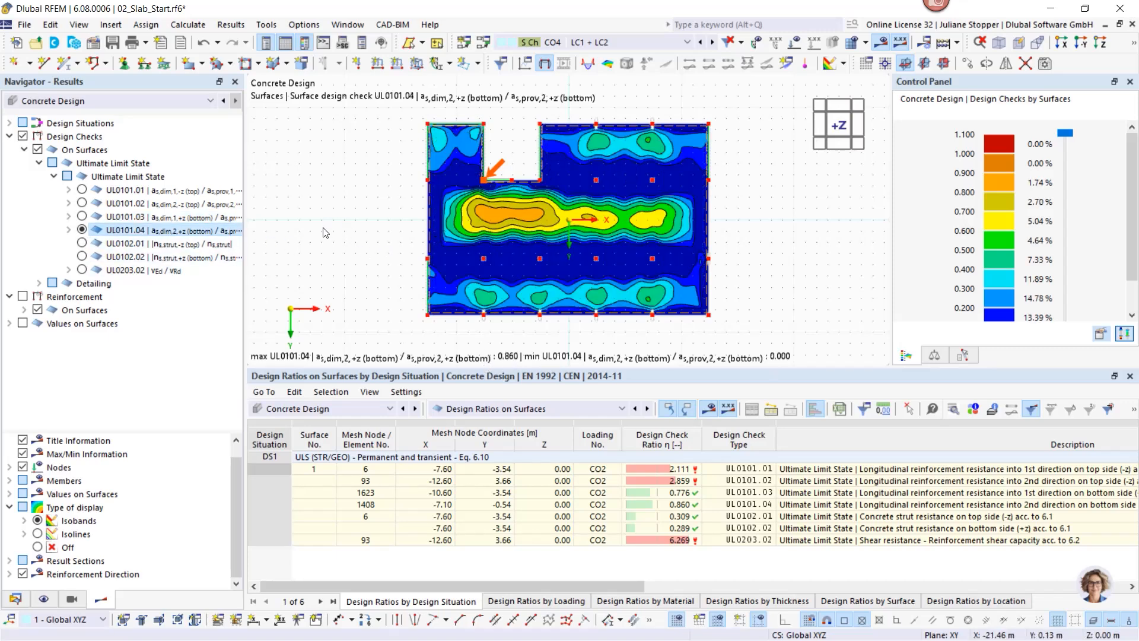
left_click(82, 190)
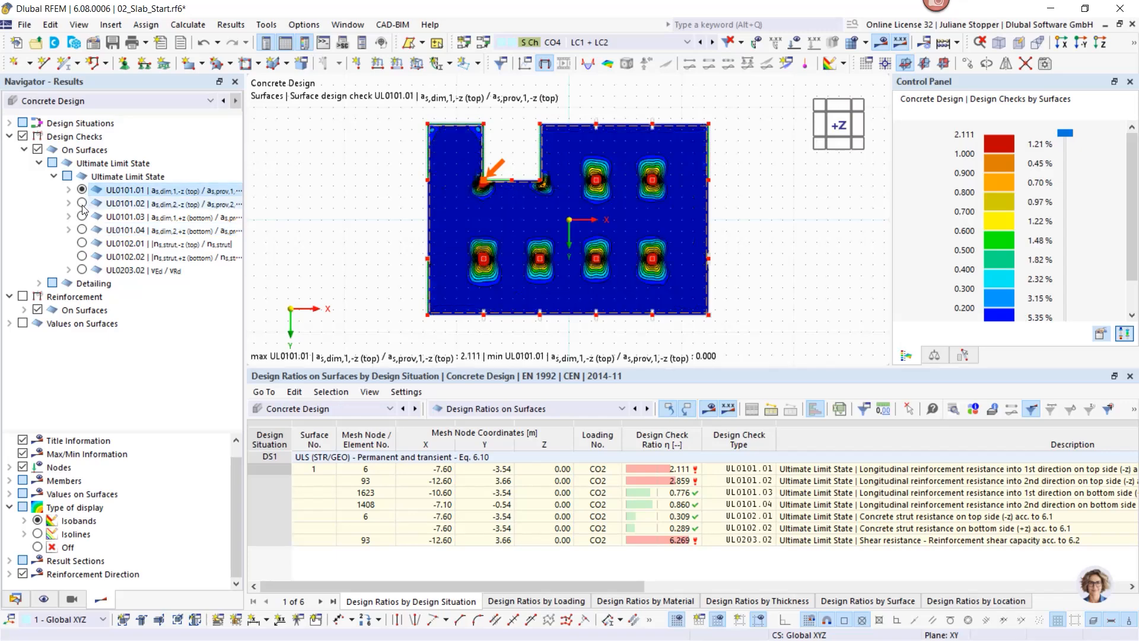
left_click(82, 204)
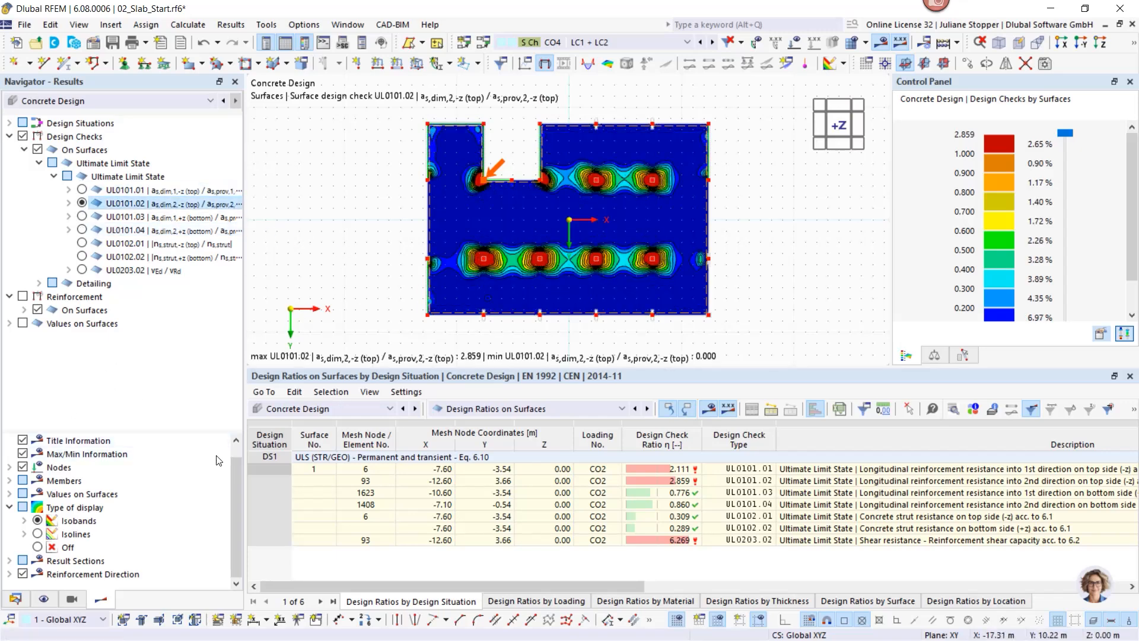
Step: In the model data navigator, expand Types for Concrete Design and collapse the other branches
left_click(14, 599)
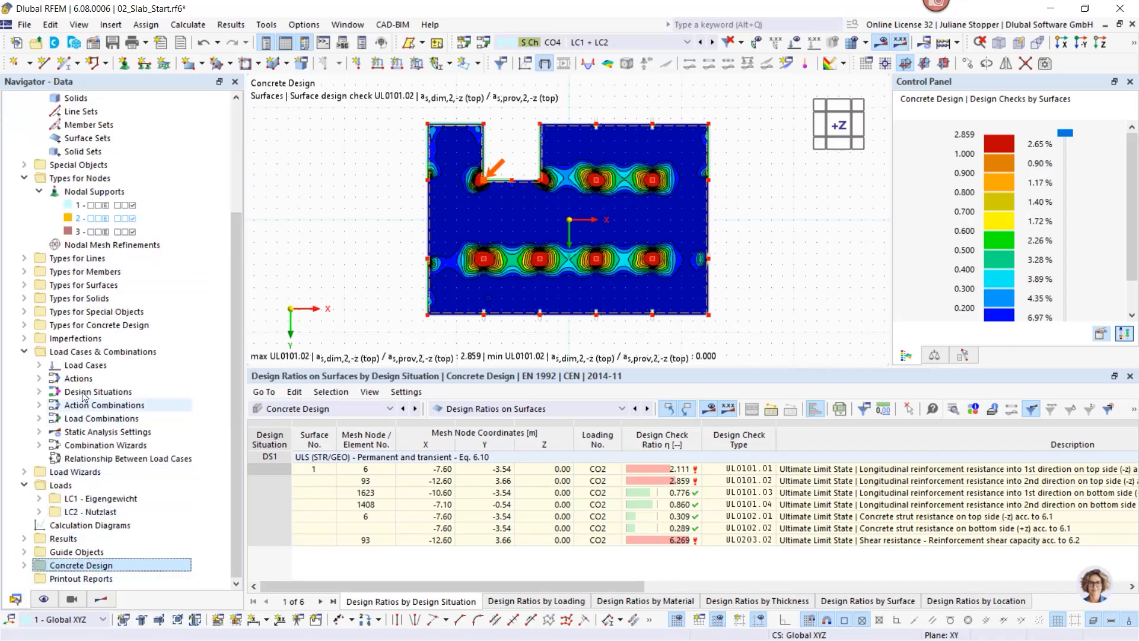
left_click(24, 326)
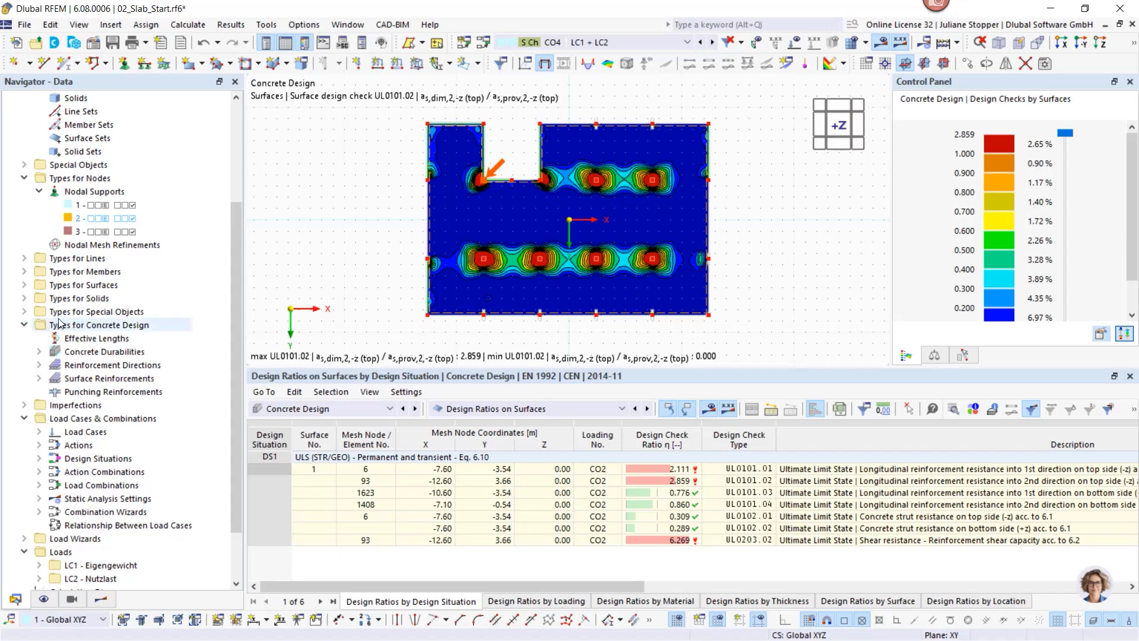
scroll(25, 329, "up", 4)
left_click(24, 126)
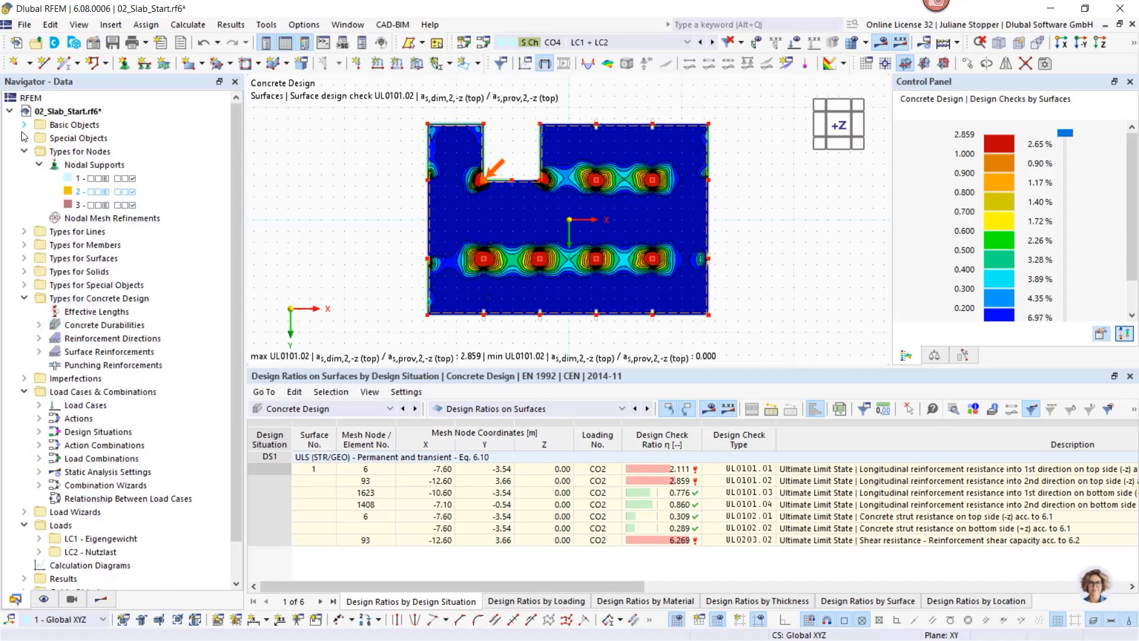
left_click(24, 152)
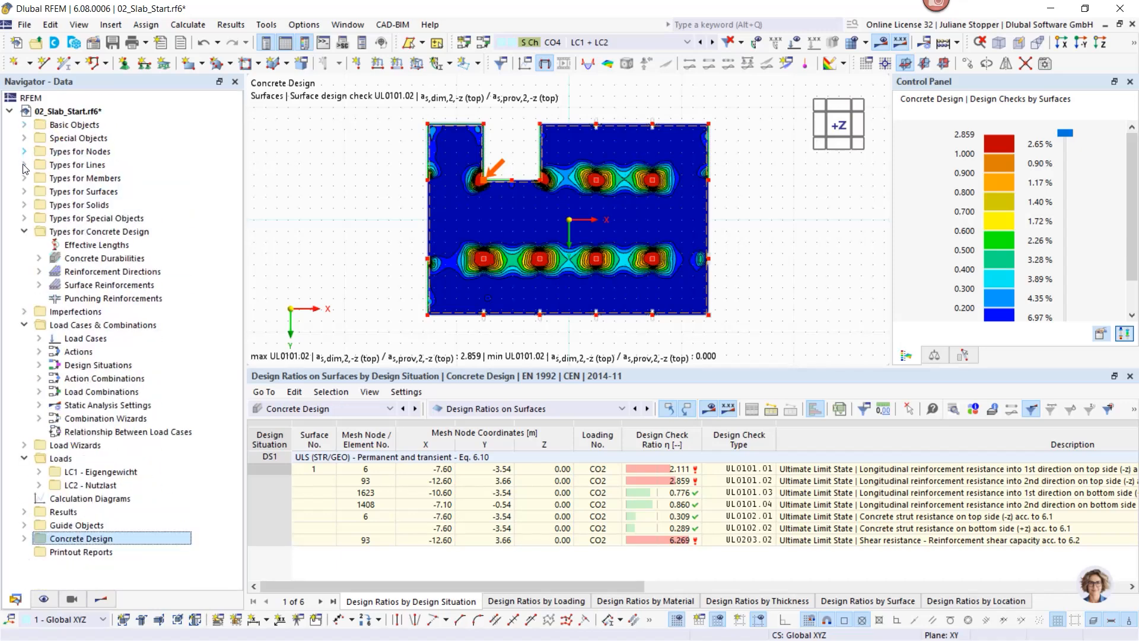
left_click(24, 325)
left_click(24, 352)
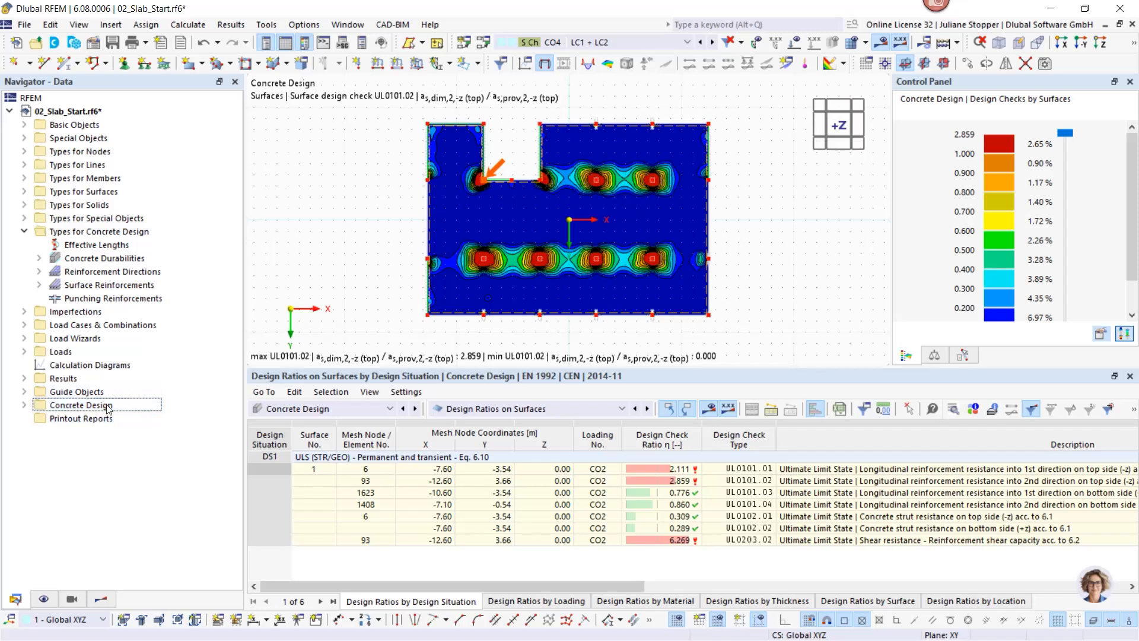
Step: Reveal the existing 10.0 mm surface reinforcement and bring up the Surface Reinforcements context menu
left_click(68, 235)
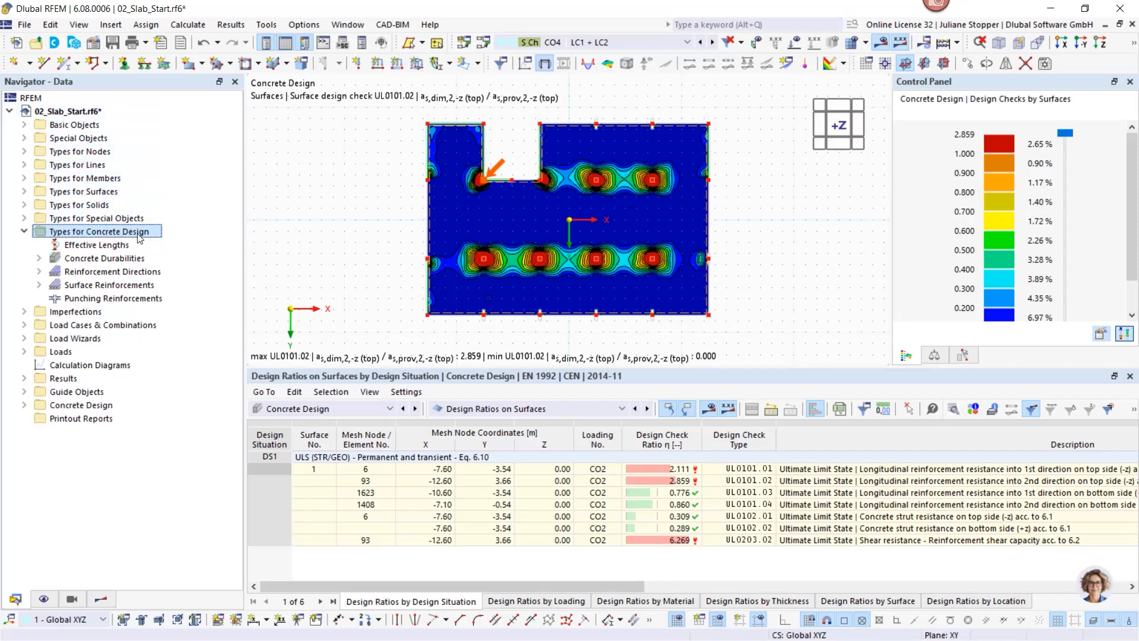
left_click(83, 408)
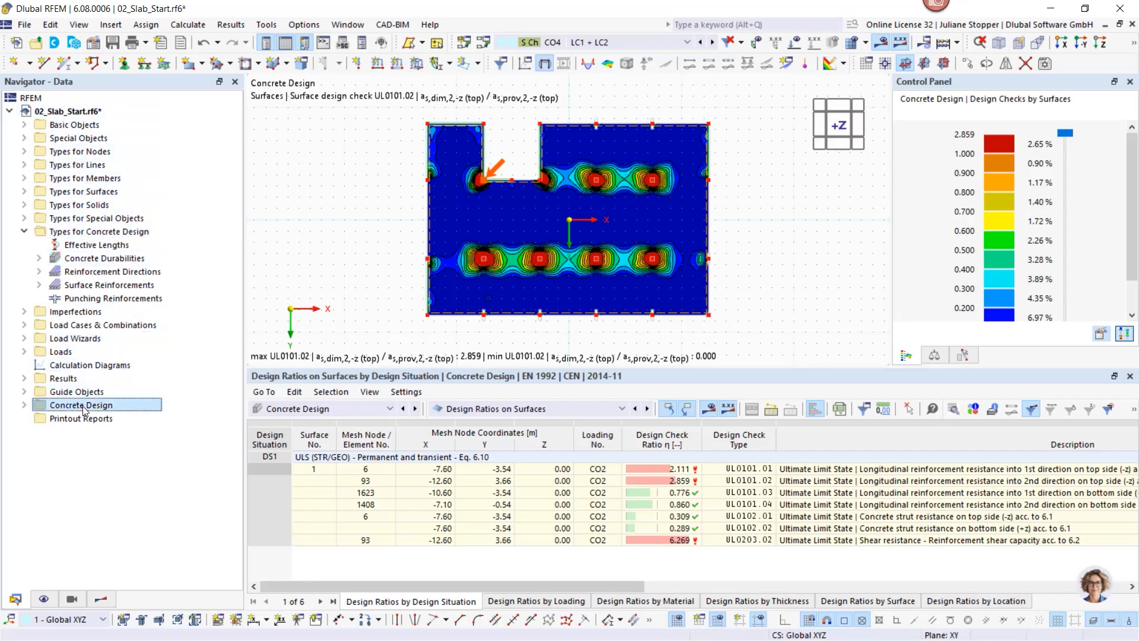
left_click(24, 405)
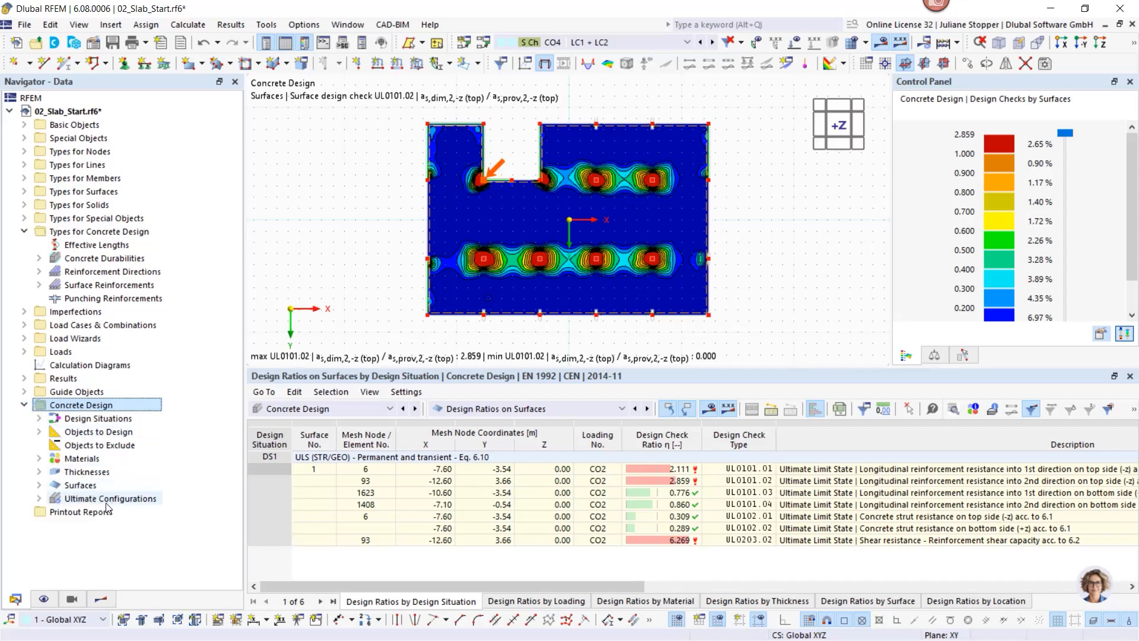
left_click(39, 258)
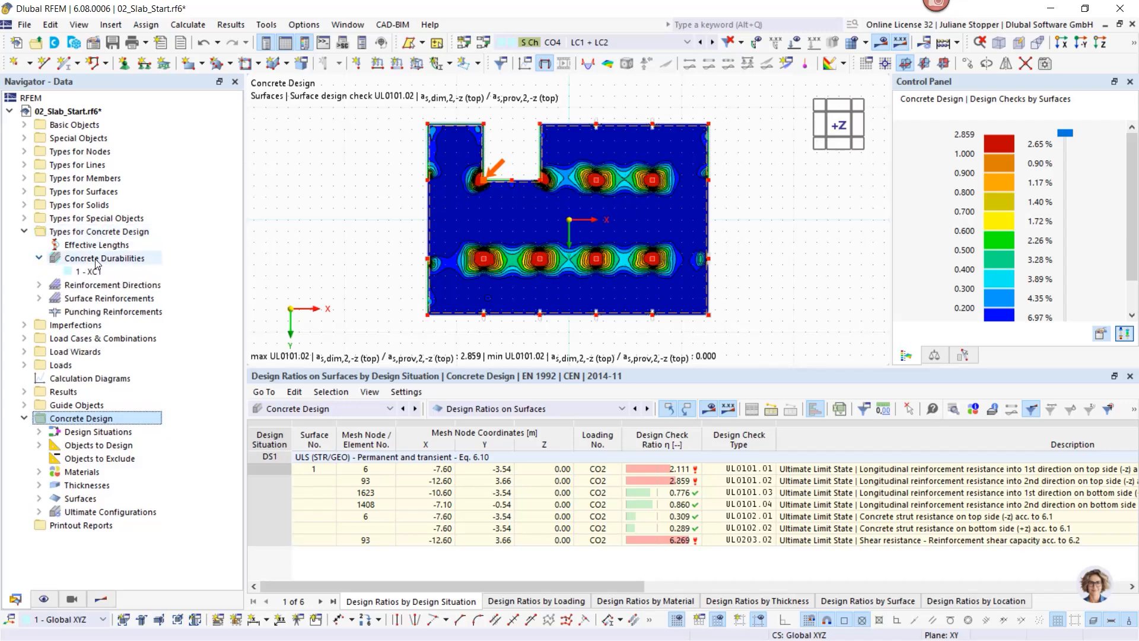
left_click(39, 258)
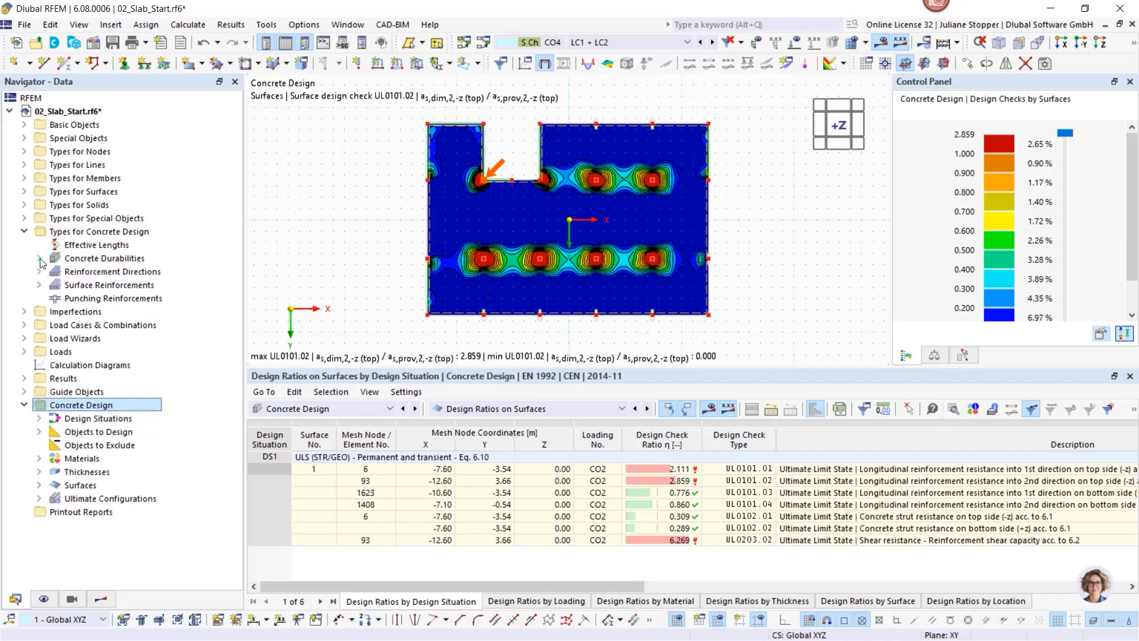
left_click(38, 284)
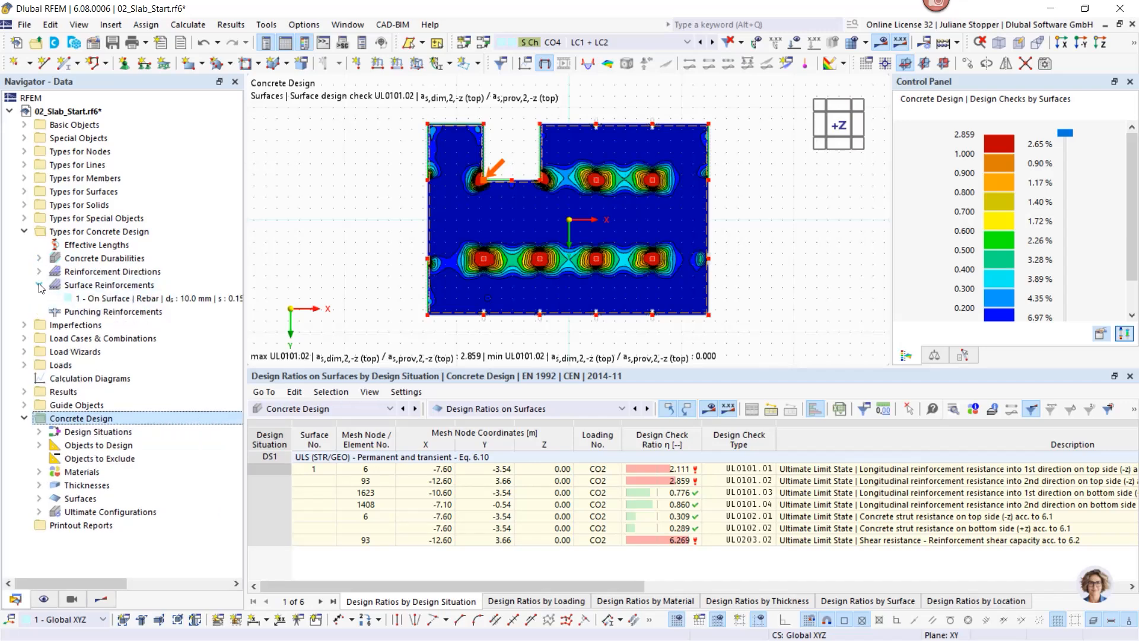
right_click(80, 286)
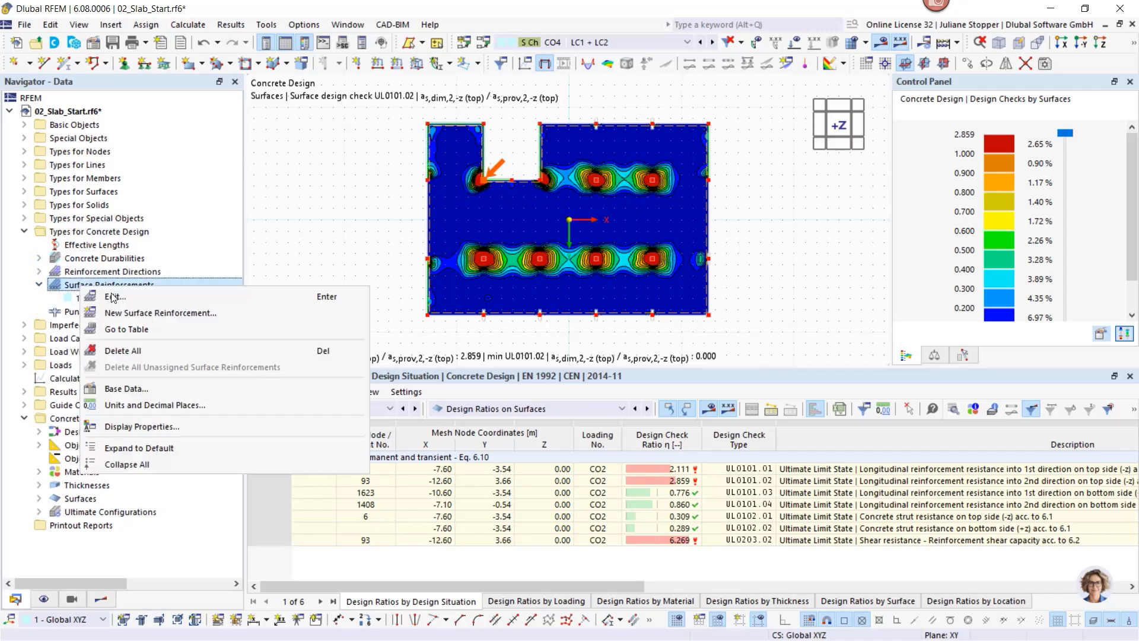
Step: Make new Surface Reinforcement 2 free rectangular with 16 mm bars both directions, top face only
left_click(123, 310)
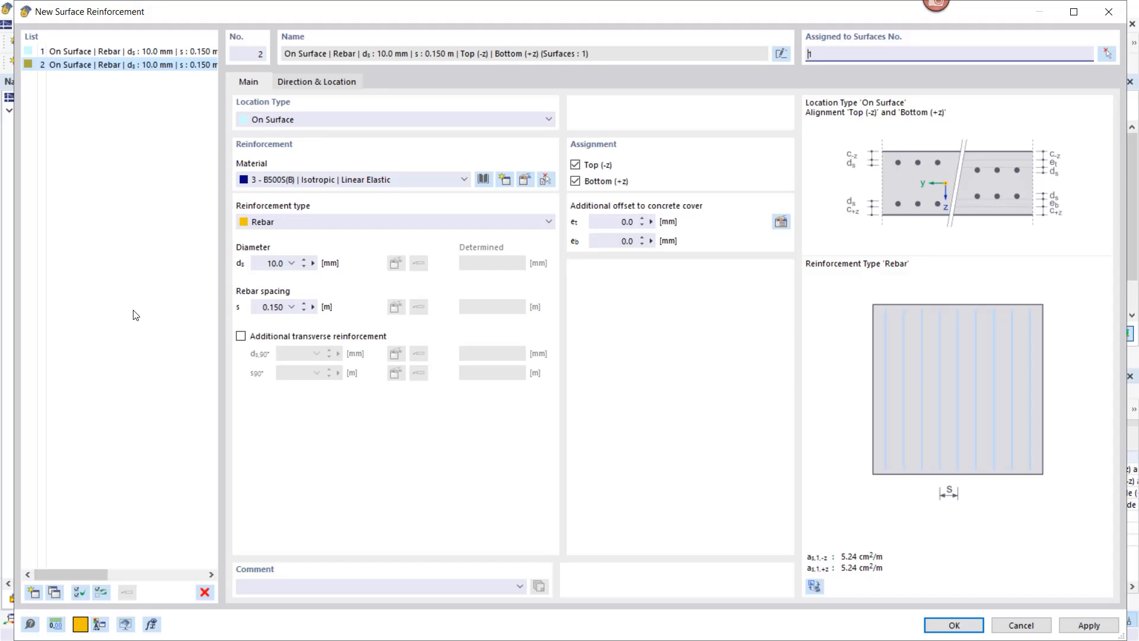
left_click(307, 121)
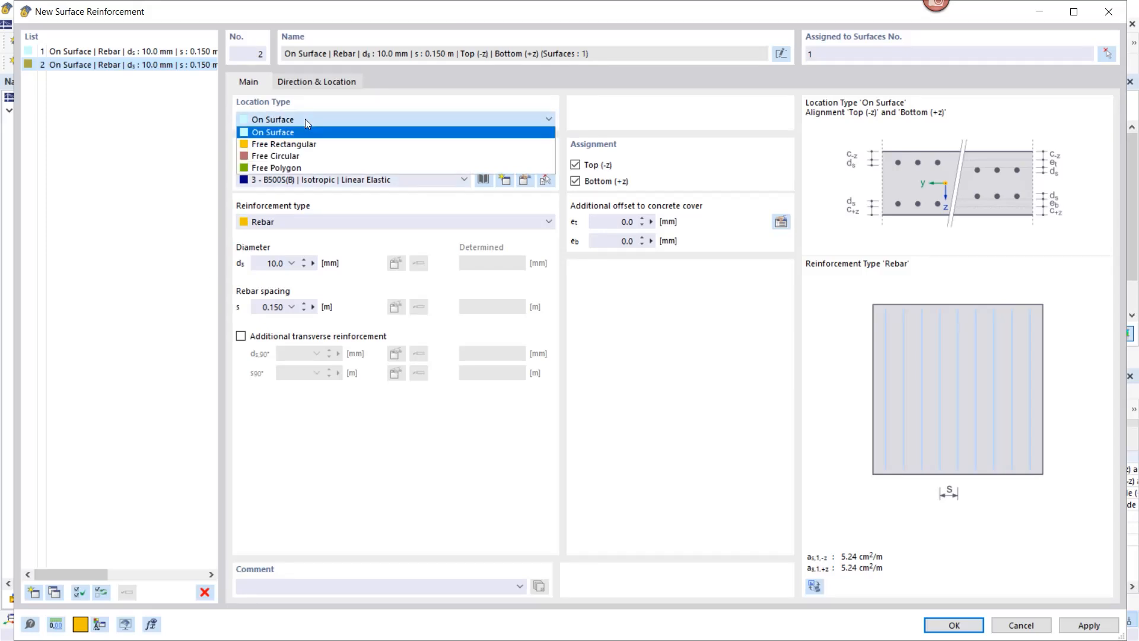
left_click(289, 146)
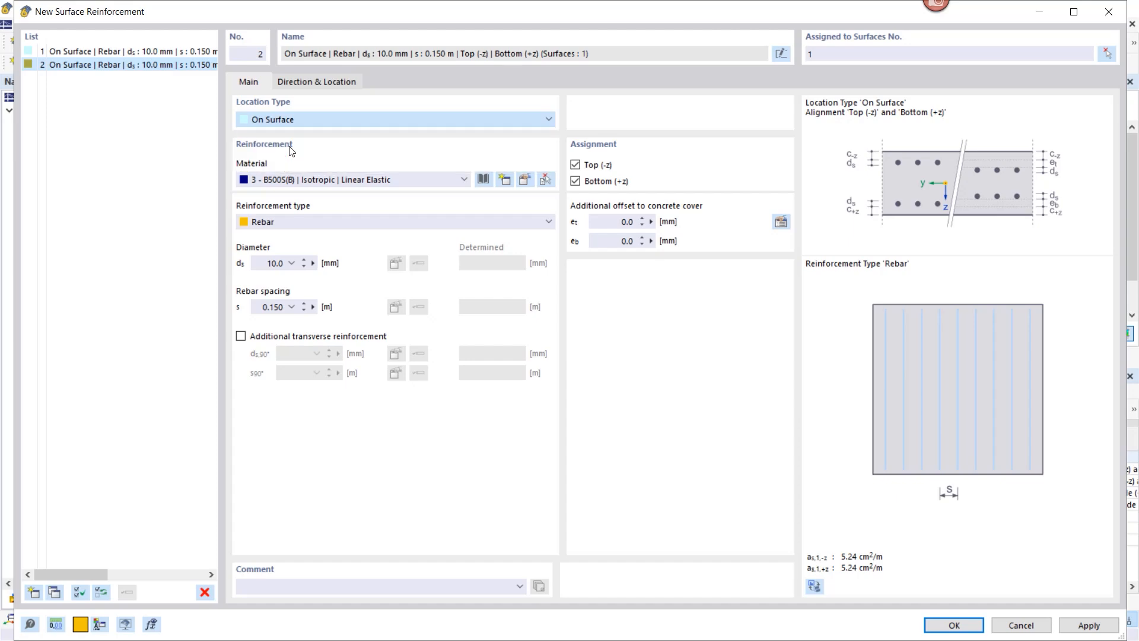
left_click(241, 337)
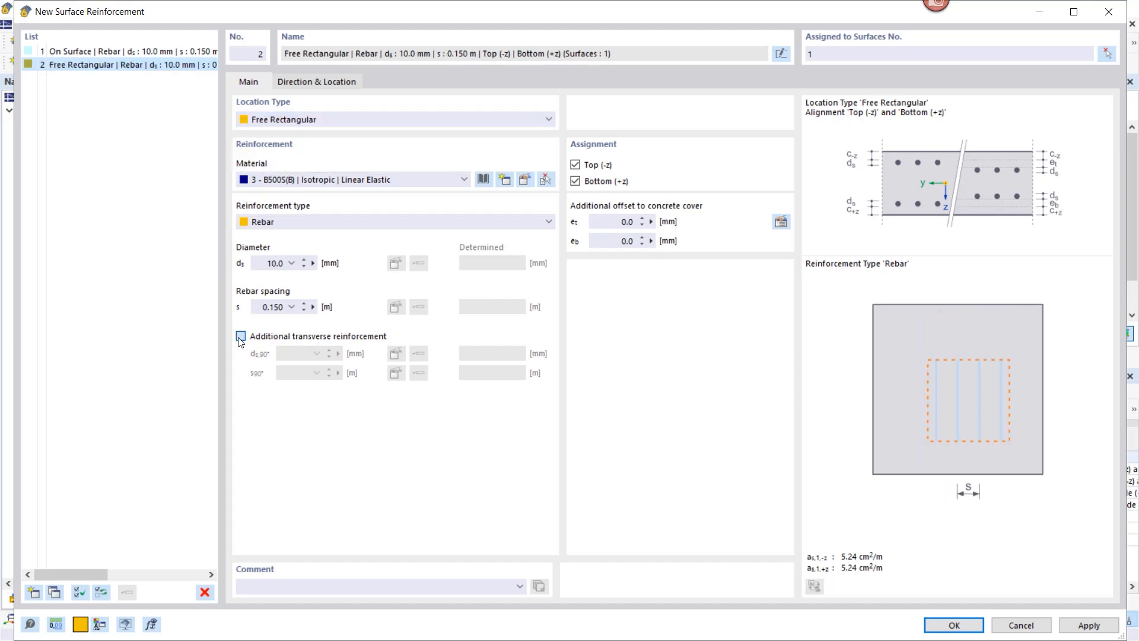
left_click(266, 263)
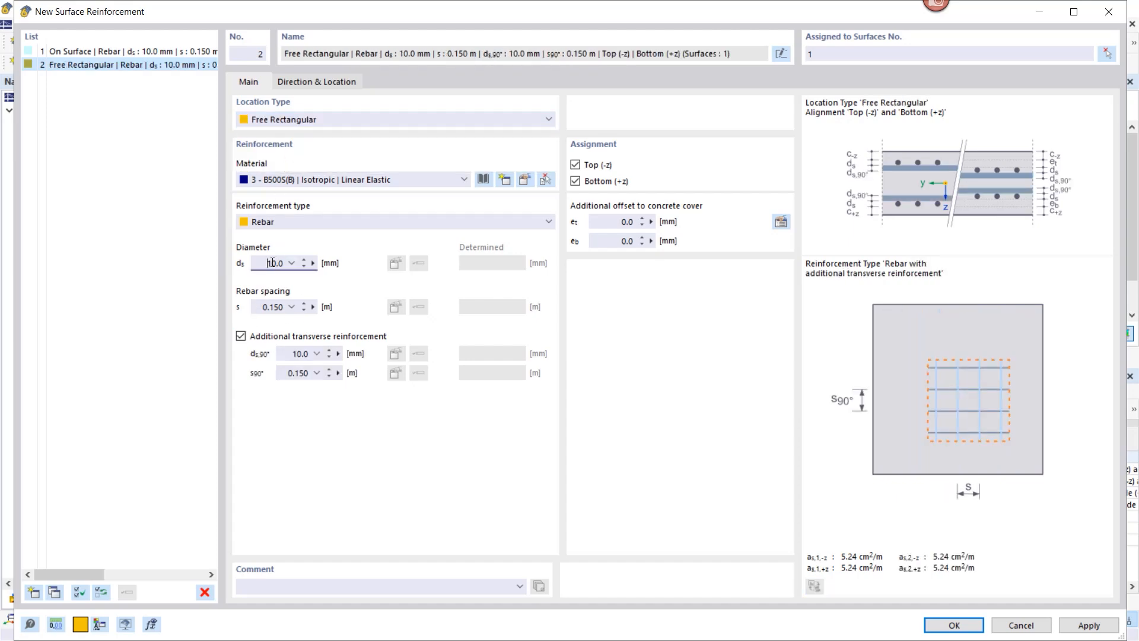
type("16")
double_click(300, 354)
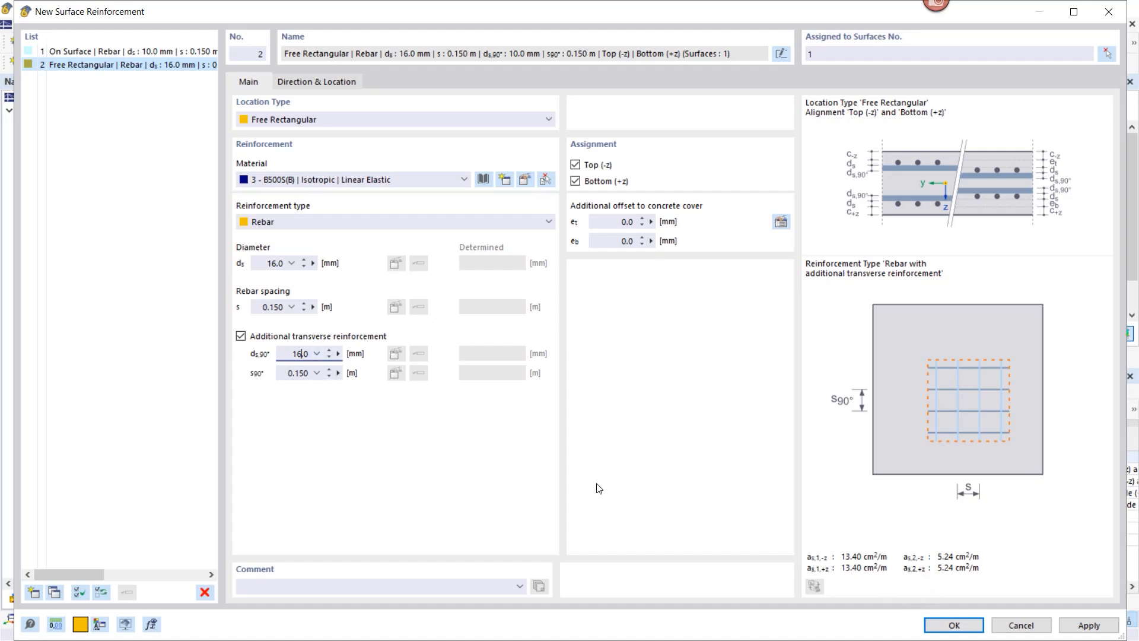
left_click(300, 374)
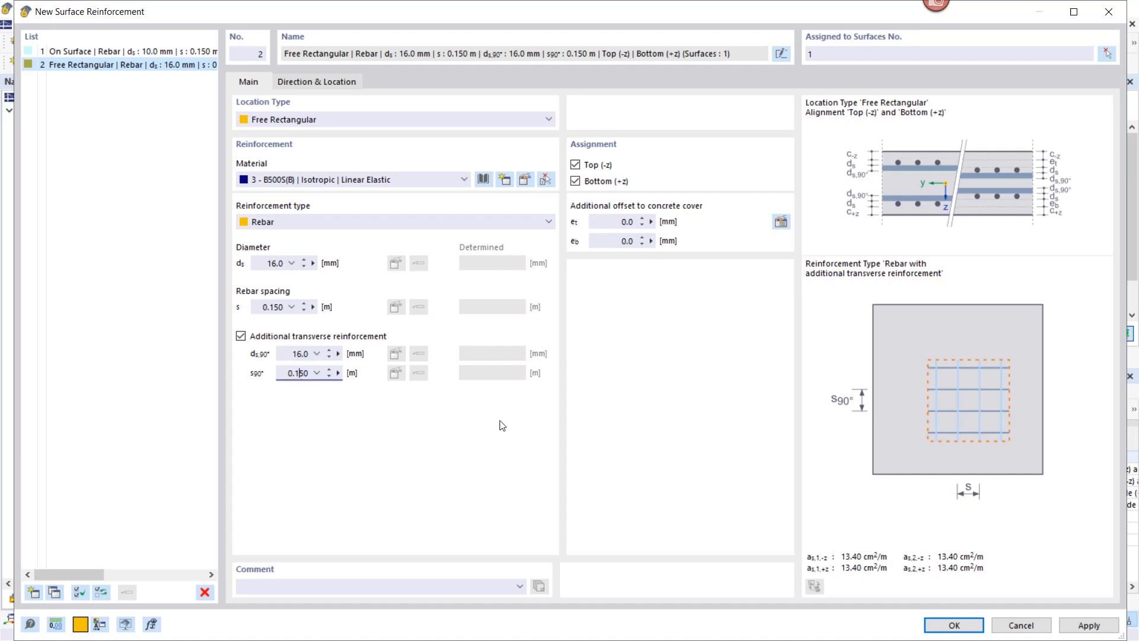
left_click(575, 181)
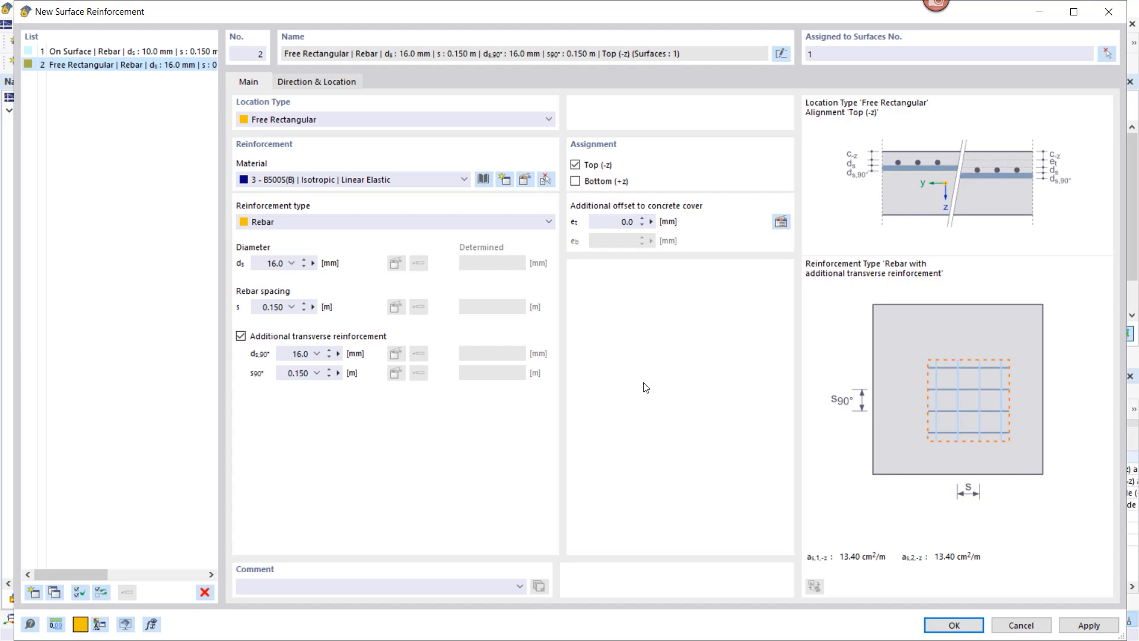
Step: Define the rectangle by centre and sides with a = 3 m and b = 4 m
left_click(327, 81)
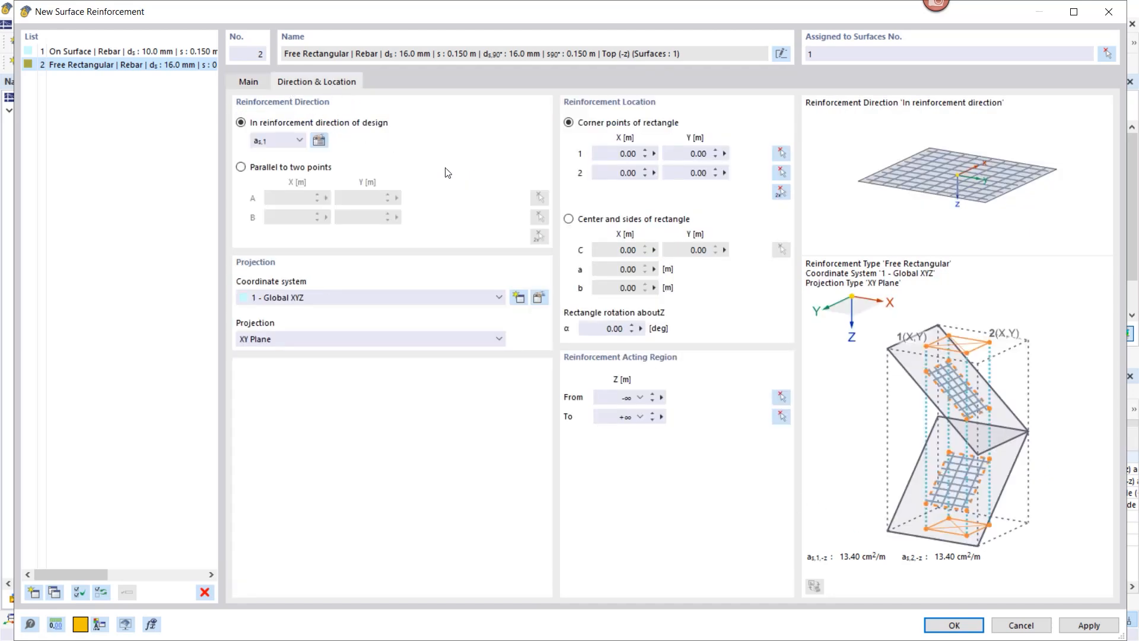
left_click(568, 219)
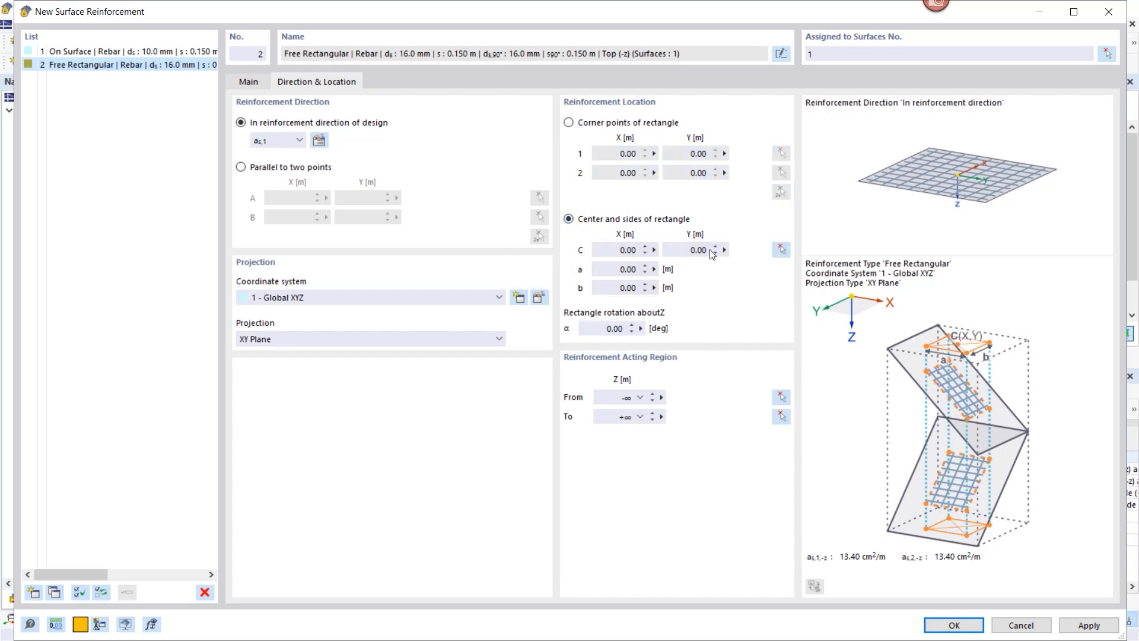
left_click(630, 268)
type("3")
left_click(638, 287)
type("4")
Step: Centre the patch on the column node at X -7.60, Y 3.46, confirm and accept deleting results
left_click(782, 249)
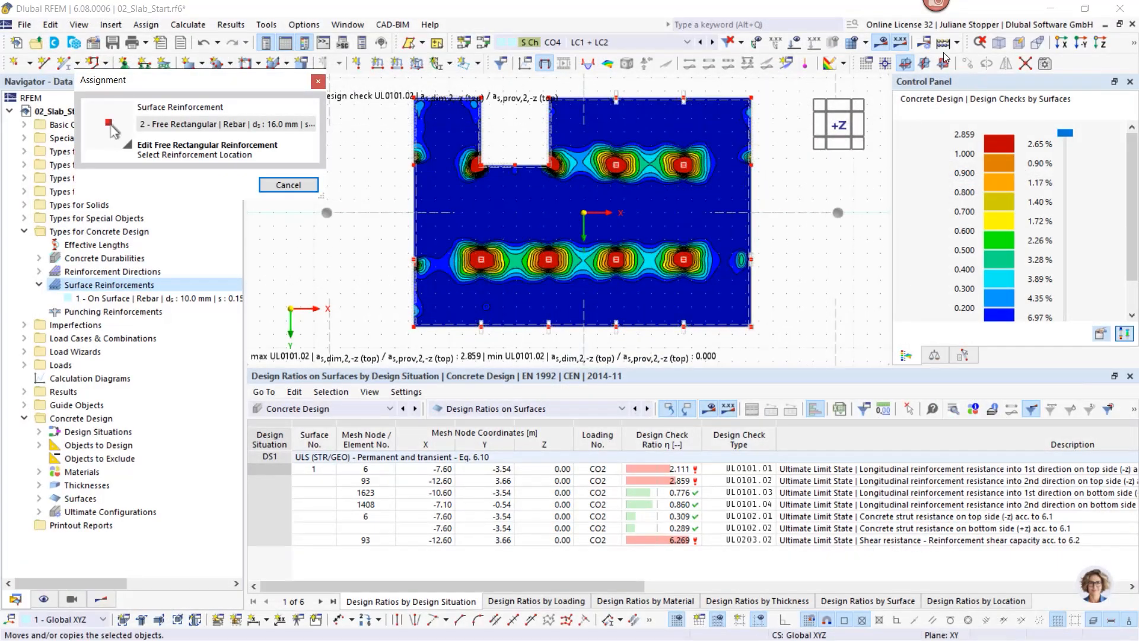
left_click(881, 43)
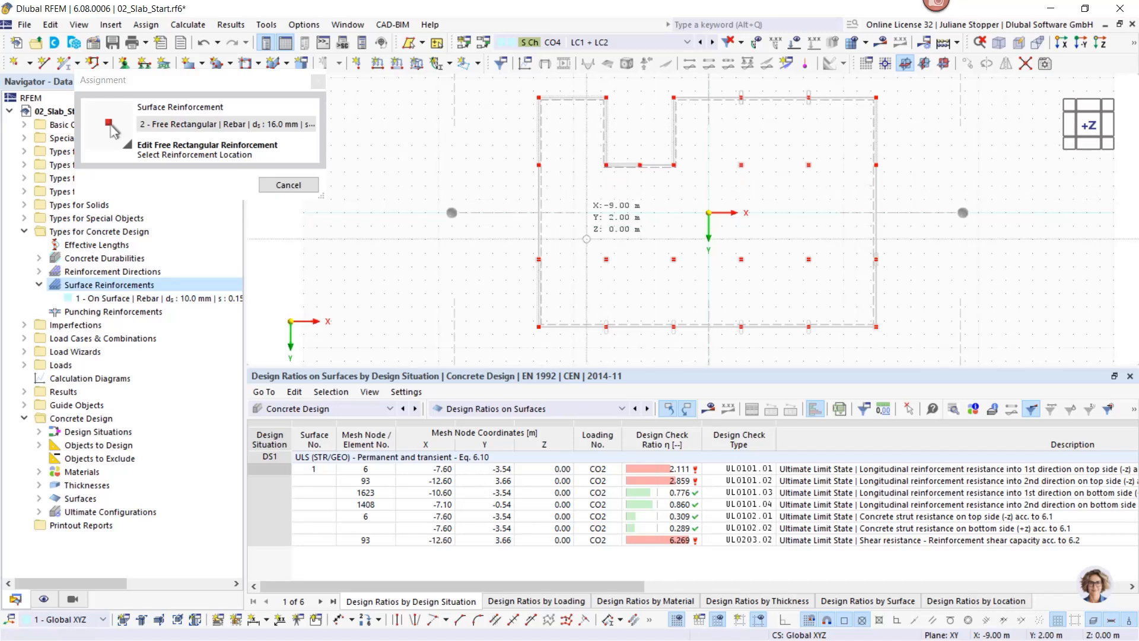
scroll(601, 253, "up", 2)
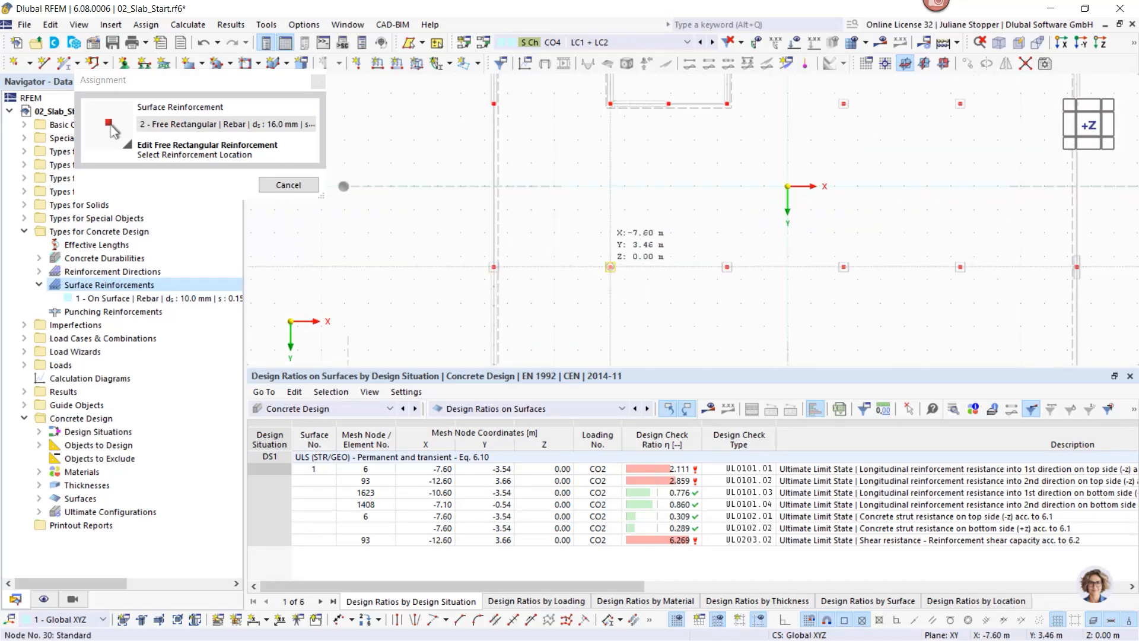
left_click(610, 267)
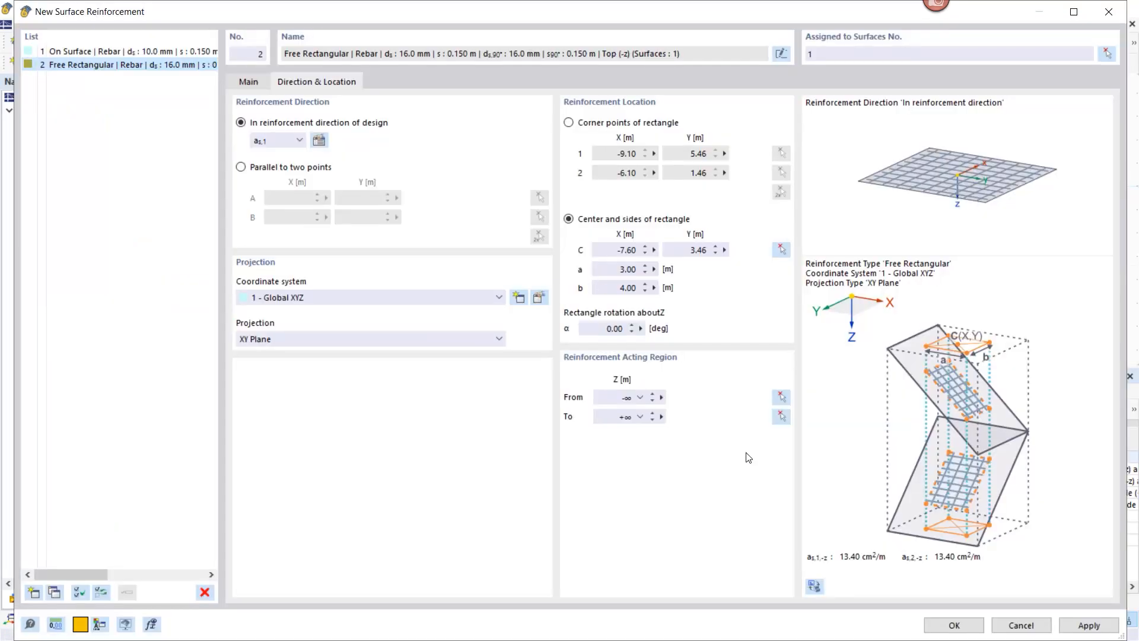
left_click(949, 625)
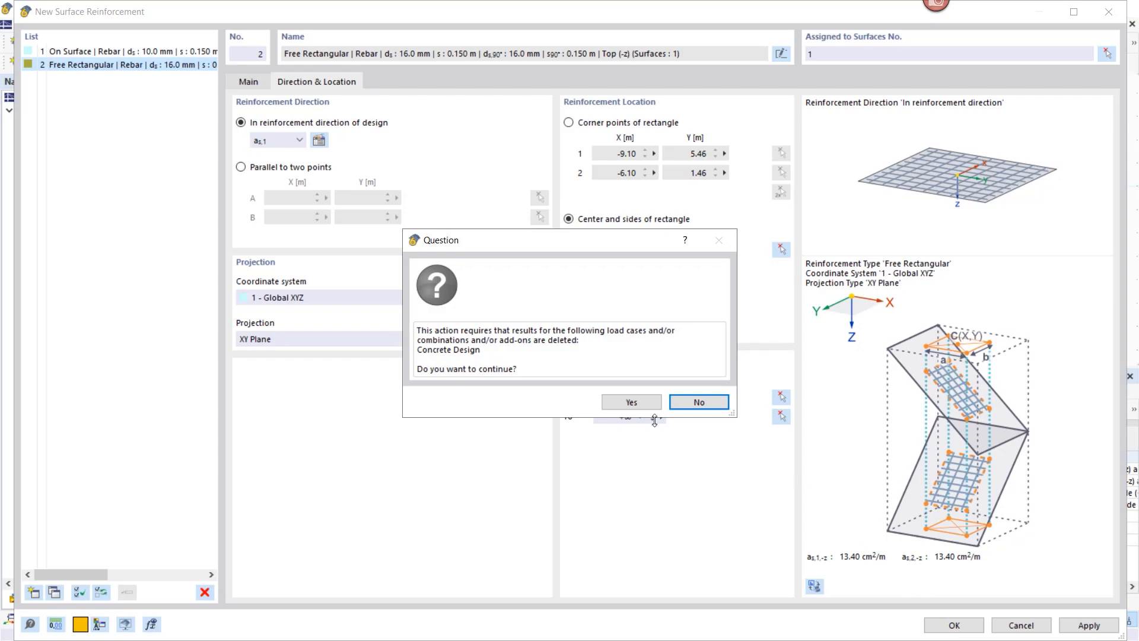
left_click(624, 404)
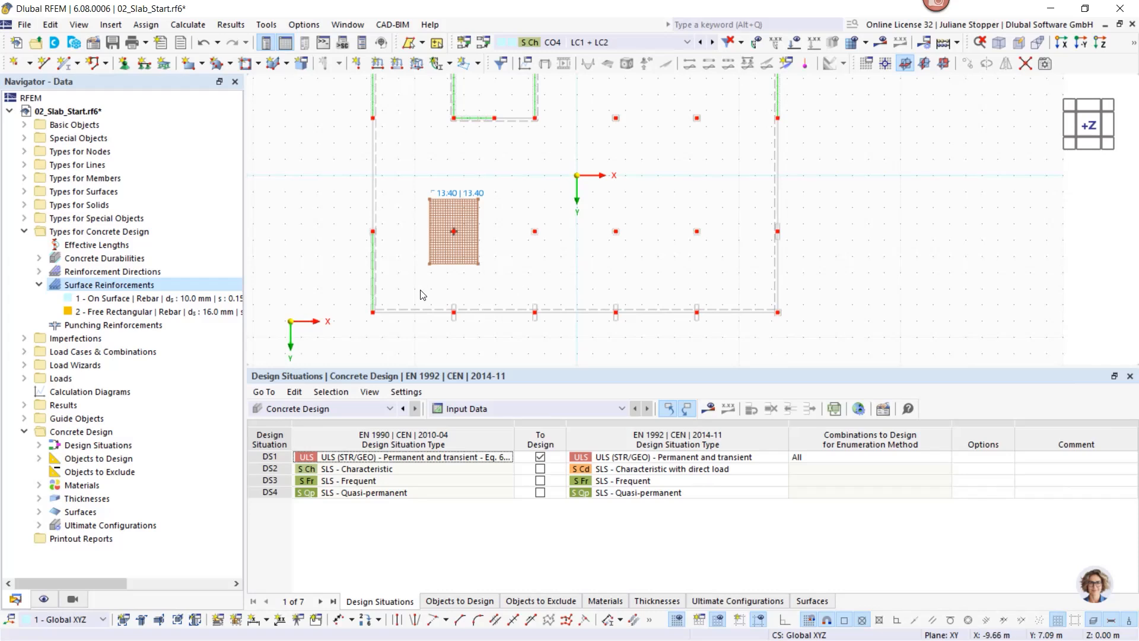
Step: Copy the patch 5 m to the right, then both patches 10 m right along the column row
left_click_drag(502, 259, 424, 289)
left_click(518, 280)
left_click_drag(509, 250, 422, 278)
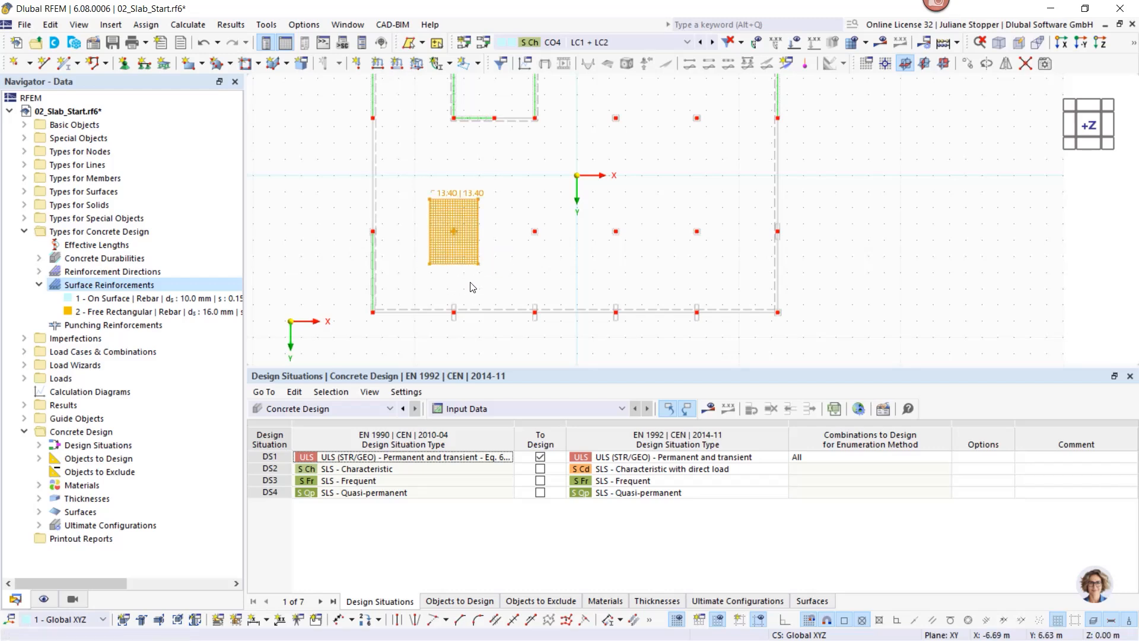
left_click(509, 262)
left_click_drag(514, 245, 419, 277)
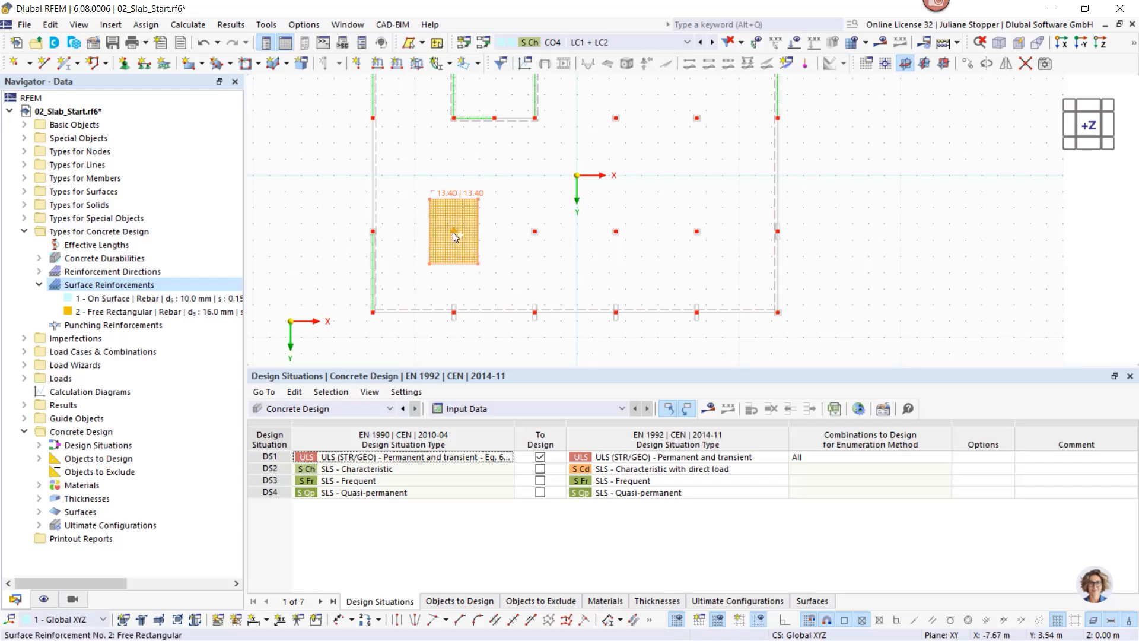
left_click_drag(454, 232, 535, 235, "ctrl")
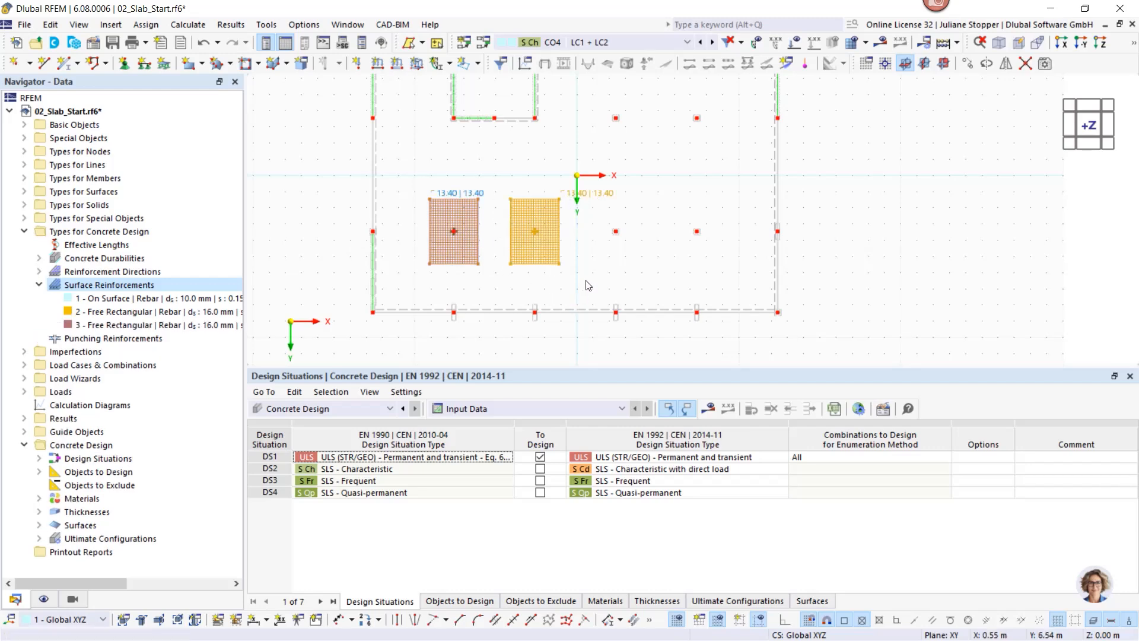
left_click_drag(440, 264, 417, 286)
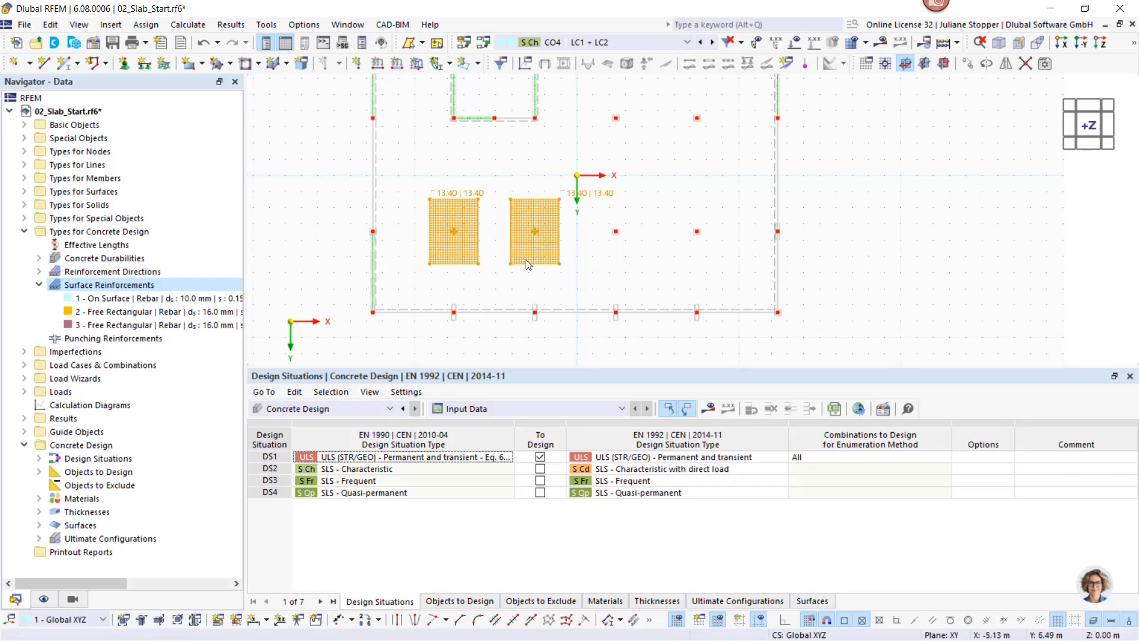
left_click_drag(535, 231, 702, 244, "ctrl")
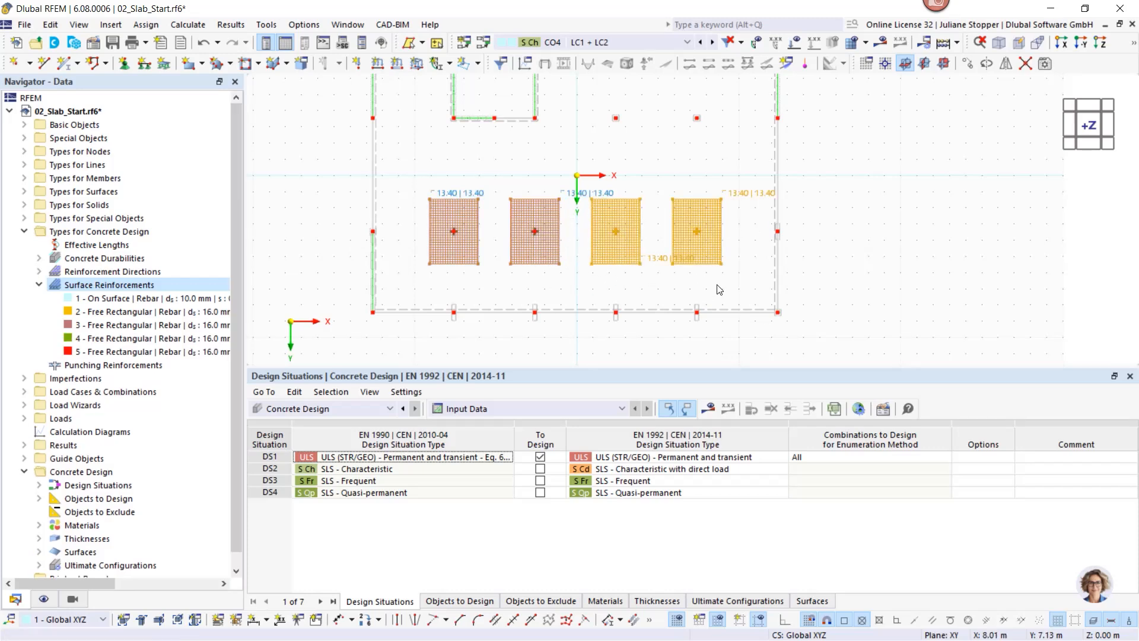
left_click(719, 289)
Step: Copy patches onto the left and right slab-edge columns, dismissing the results-deletion prompts
left_click_drag(495, 252, 419, 277)
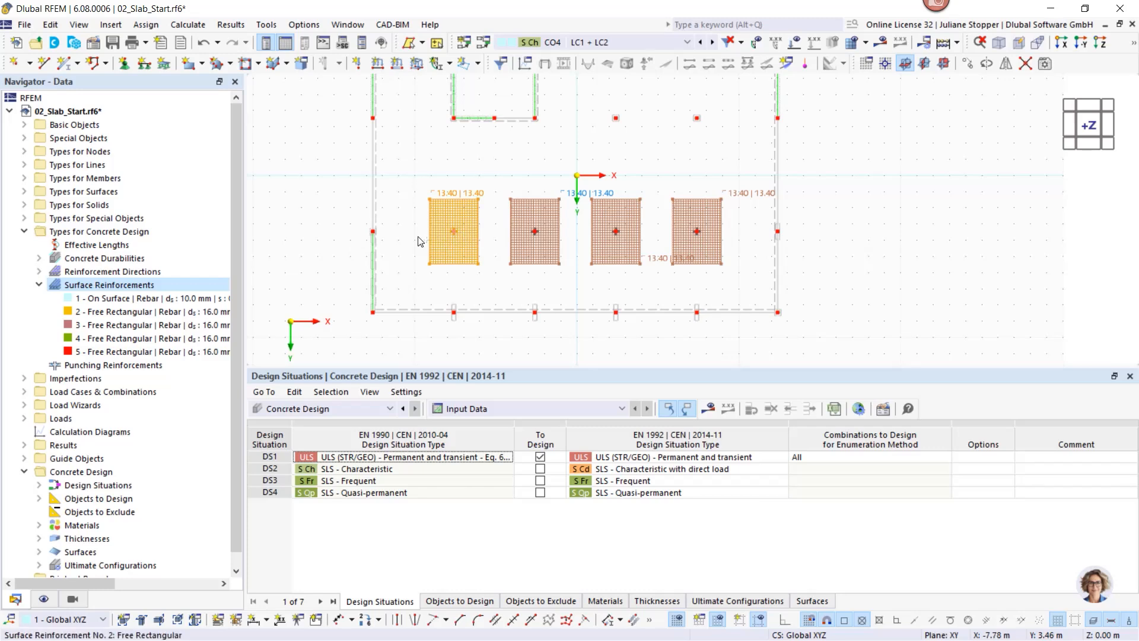
left_click_drag(418, 237, 374, 233, "ctrl")
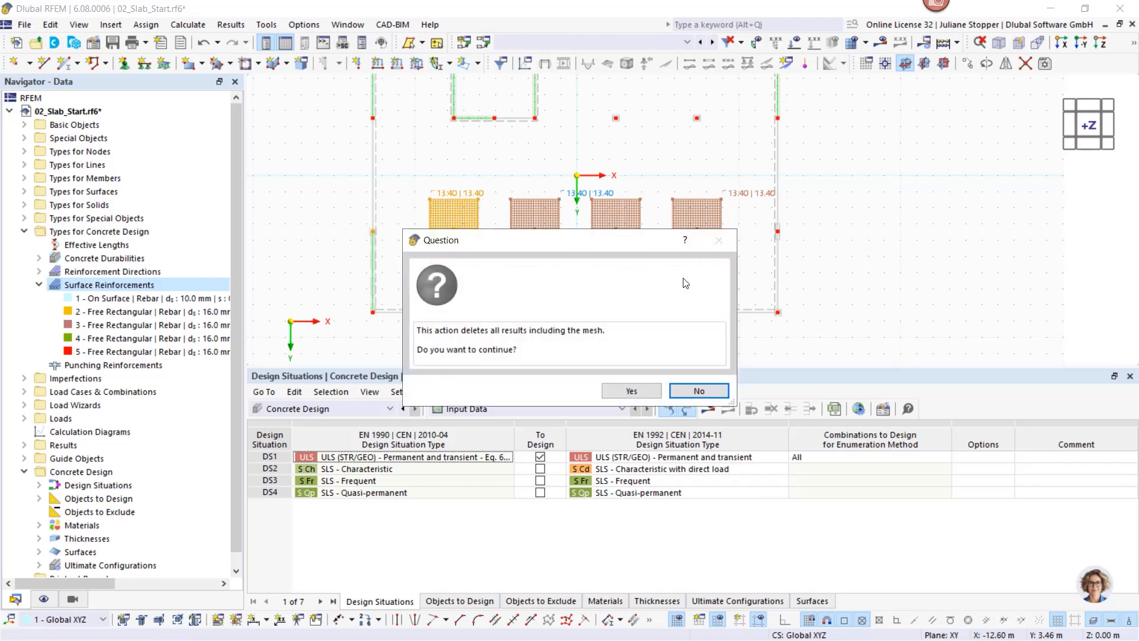
left_click(675, 386)
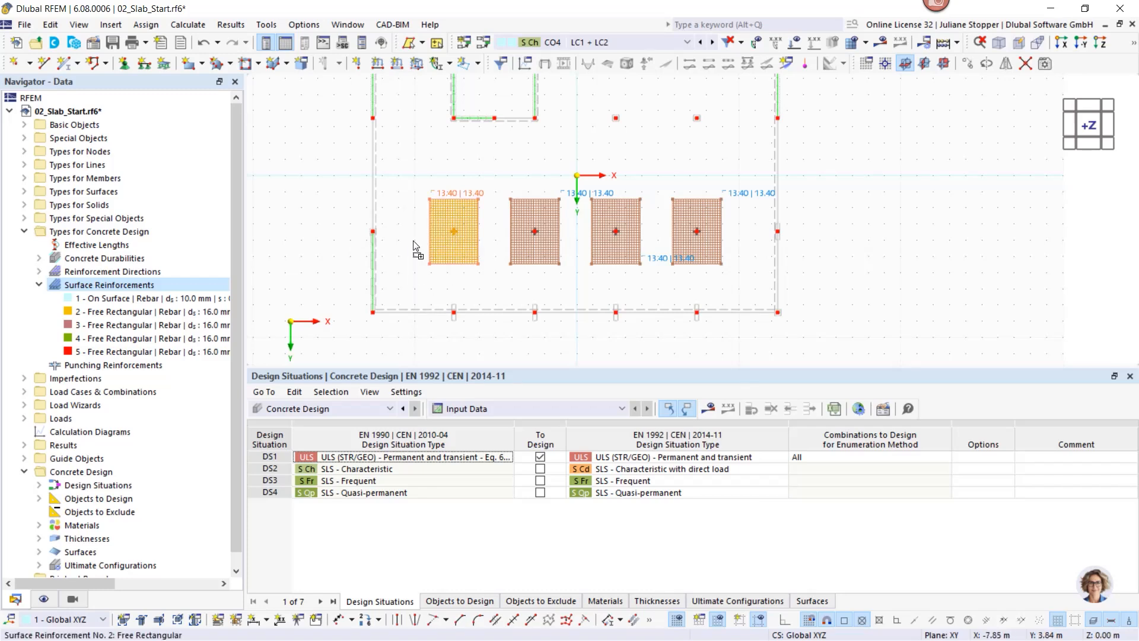
left_click_drag(451, 237, 378, 241, "ctrl")
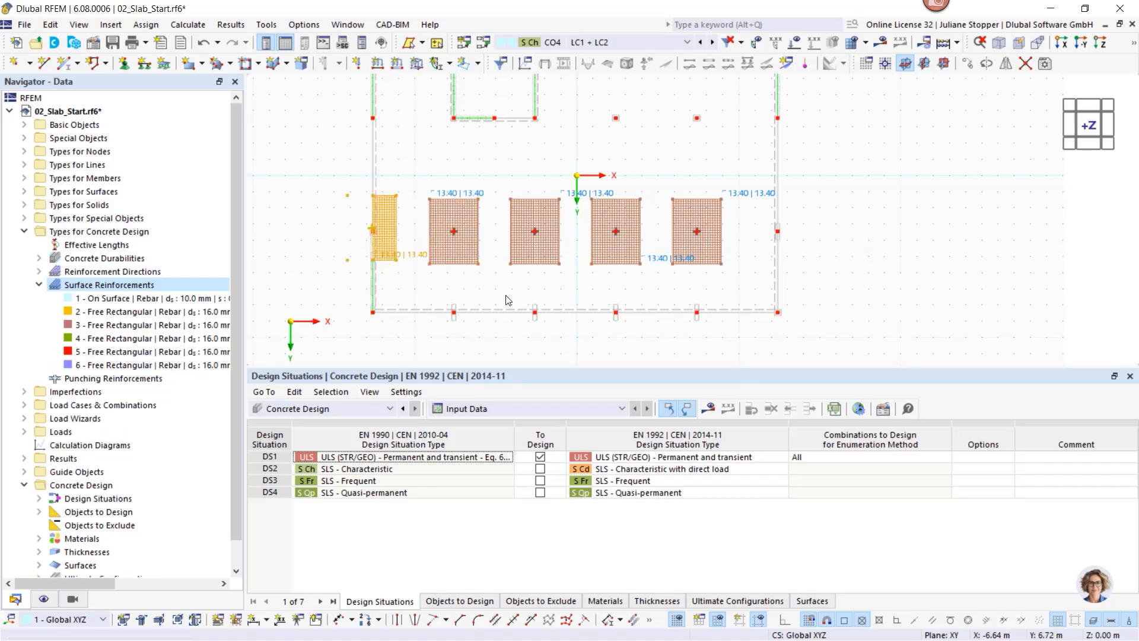
left_click_drag(746, 254, 663, 284)
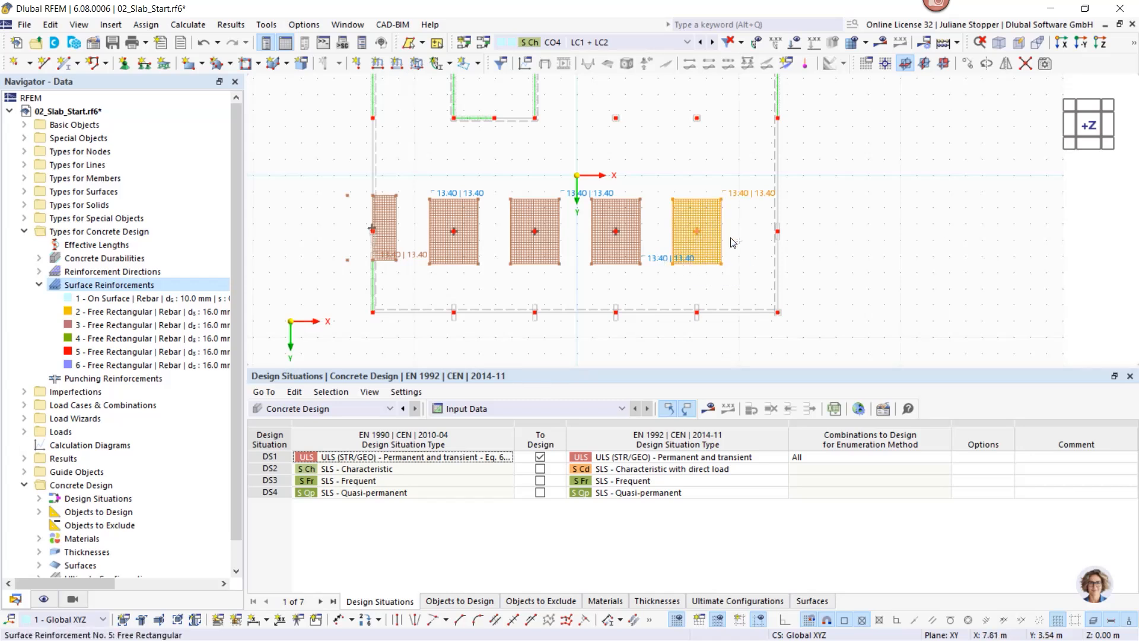
left_click_drag(700, 232, 774, 240, "ctrl")
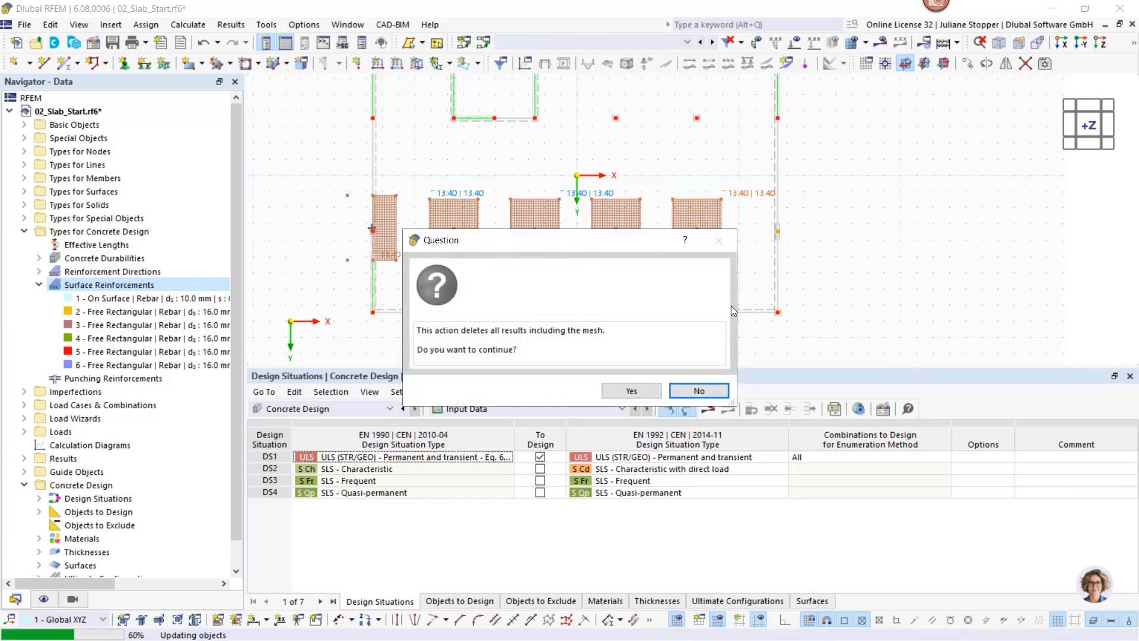
left_click(695, 392)
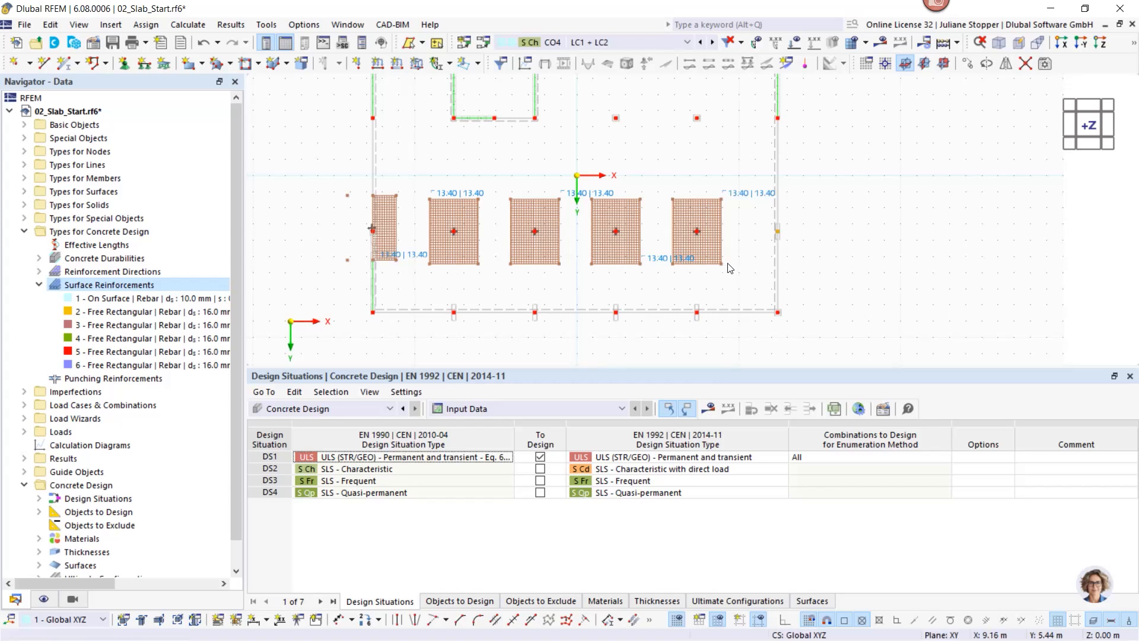
left_click_drag(742, 250, 387, 247)
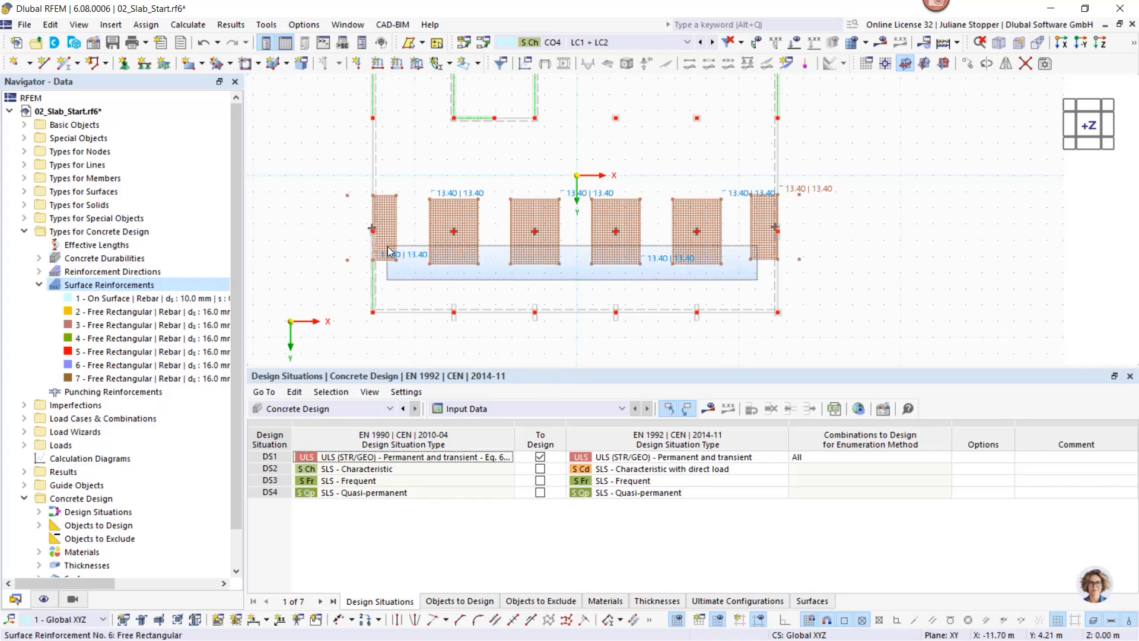
Step: Try copying the six patches to the upper column row, undo both attempts, and reselect them
left_click_drag(461, 244, 453, 132, "ctrl")
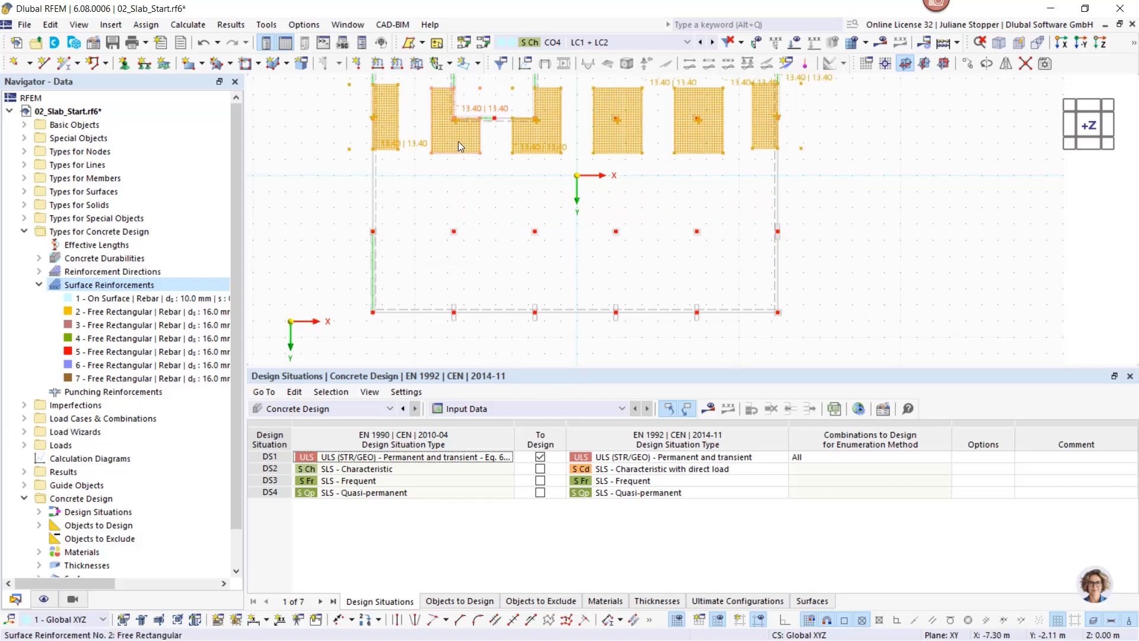
key("ctrl+z")
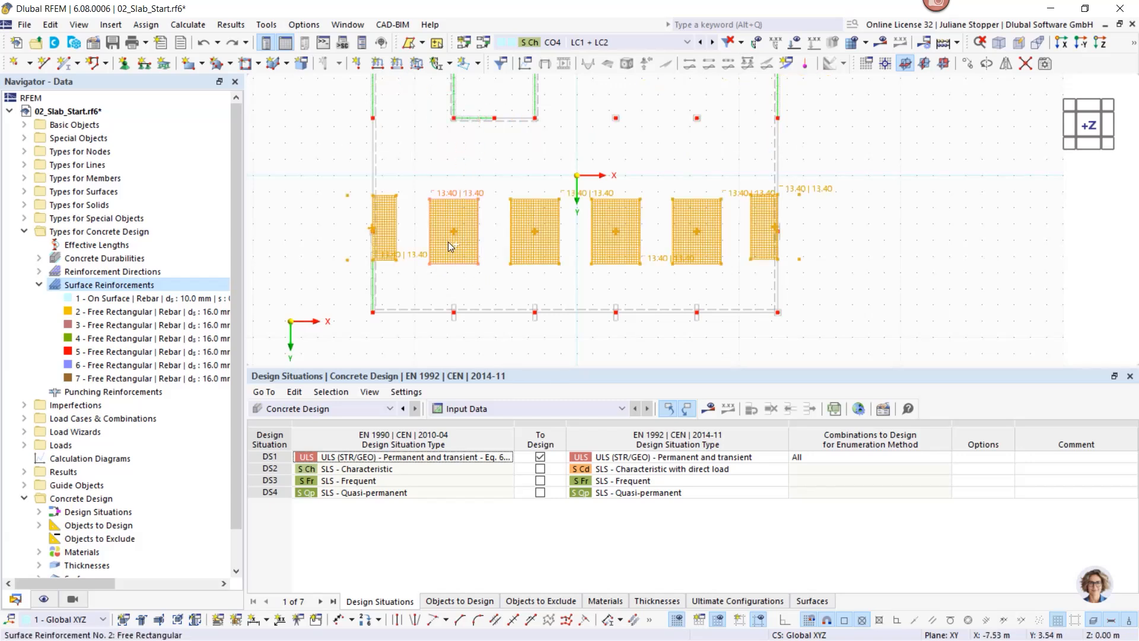
left_click_drag(447, 207, 450, 132)
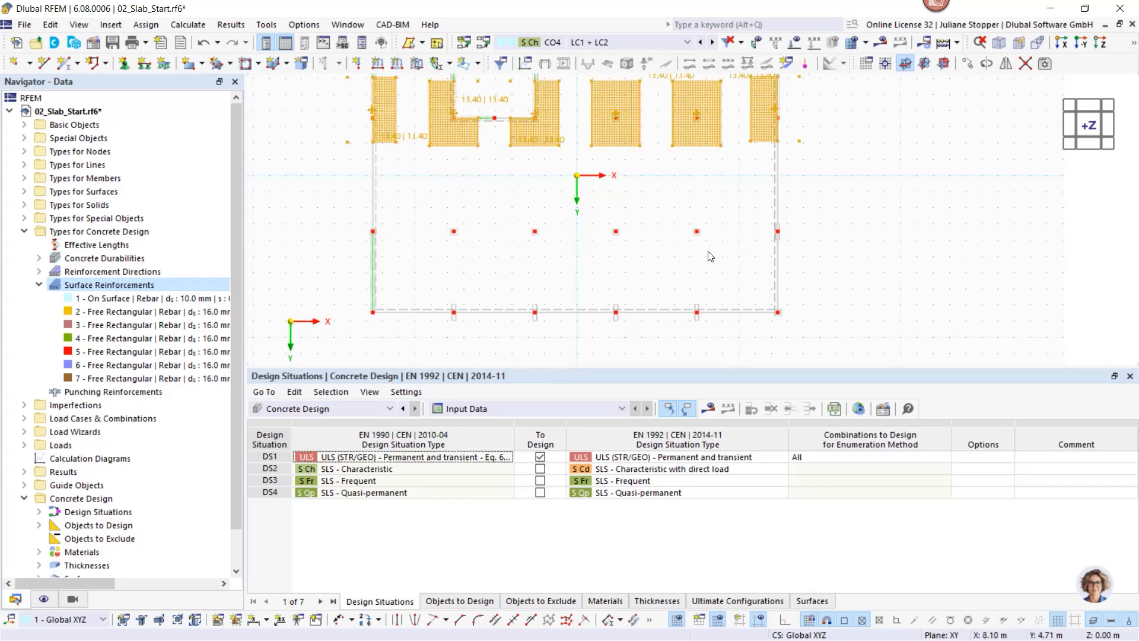
key("ctrl+z")
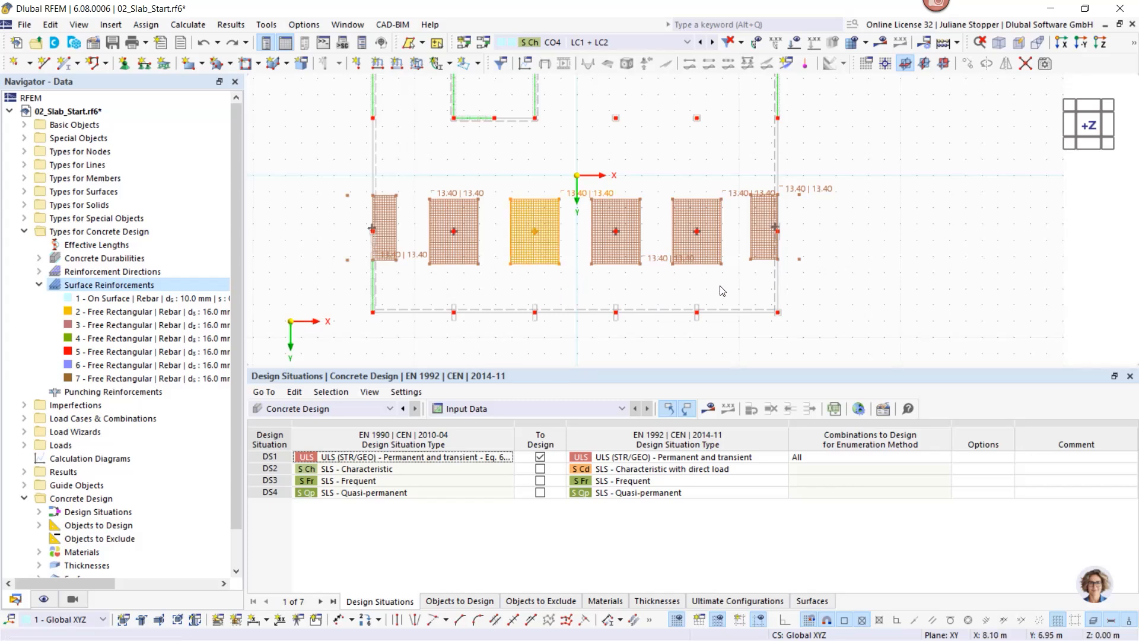
left_click_drag(763, 276, 382, 243)
Step: Copy the six selected reinforcement patches 7.00 m in −Y, creating patches 8–13
right_click(440, 249)
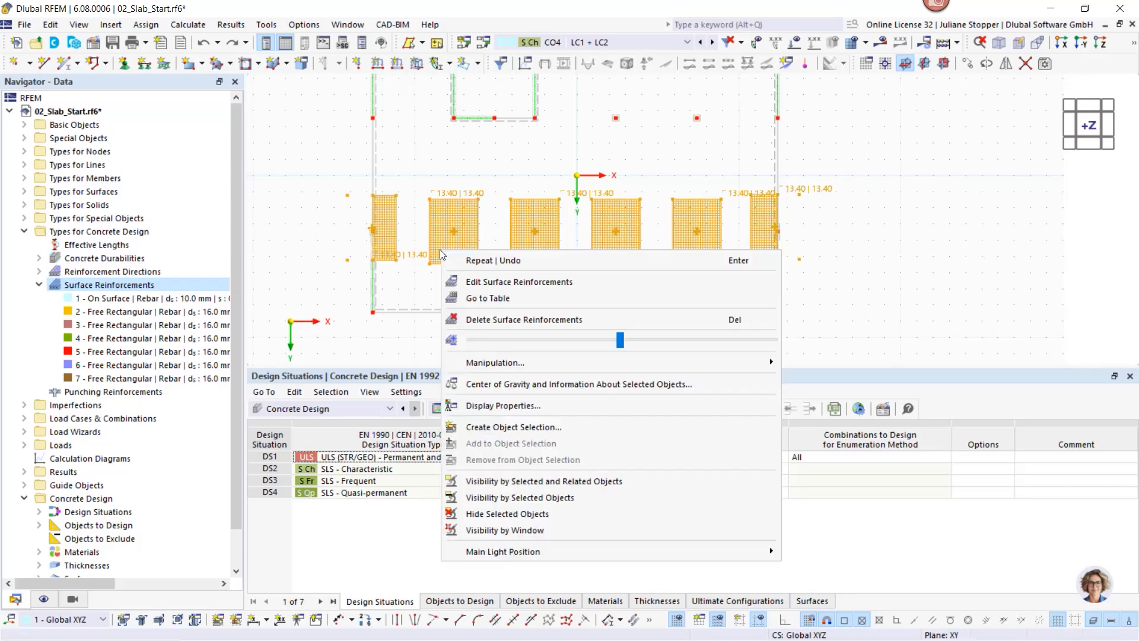
mouse_move(511, 367)
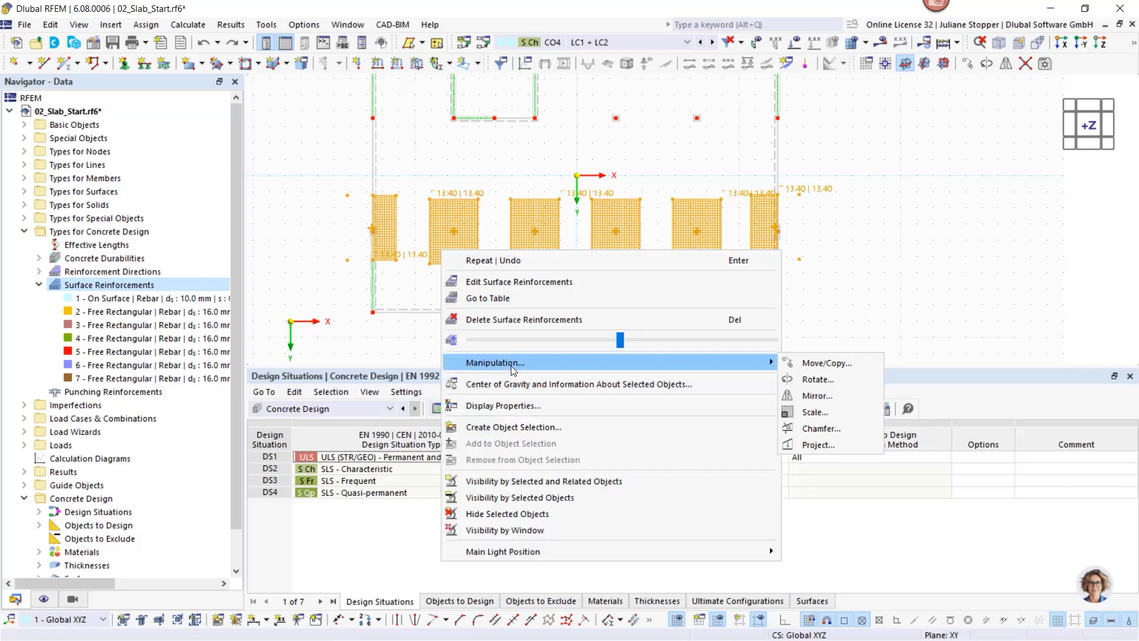
left_click(806, 366)
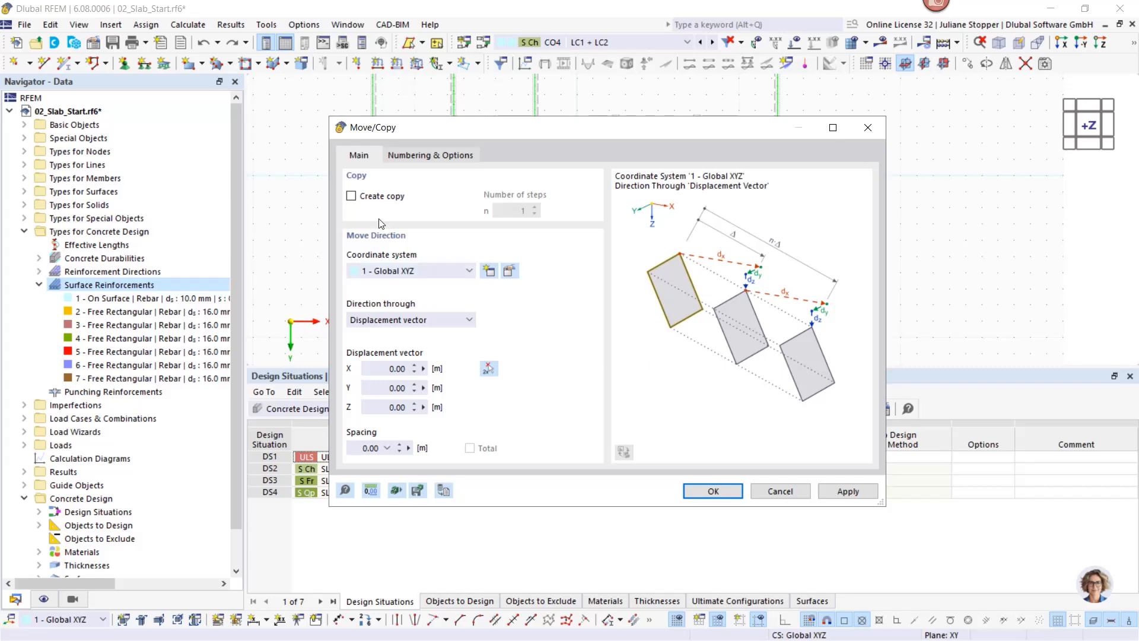
left_click(353, 197)
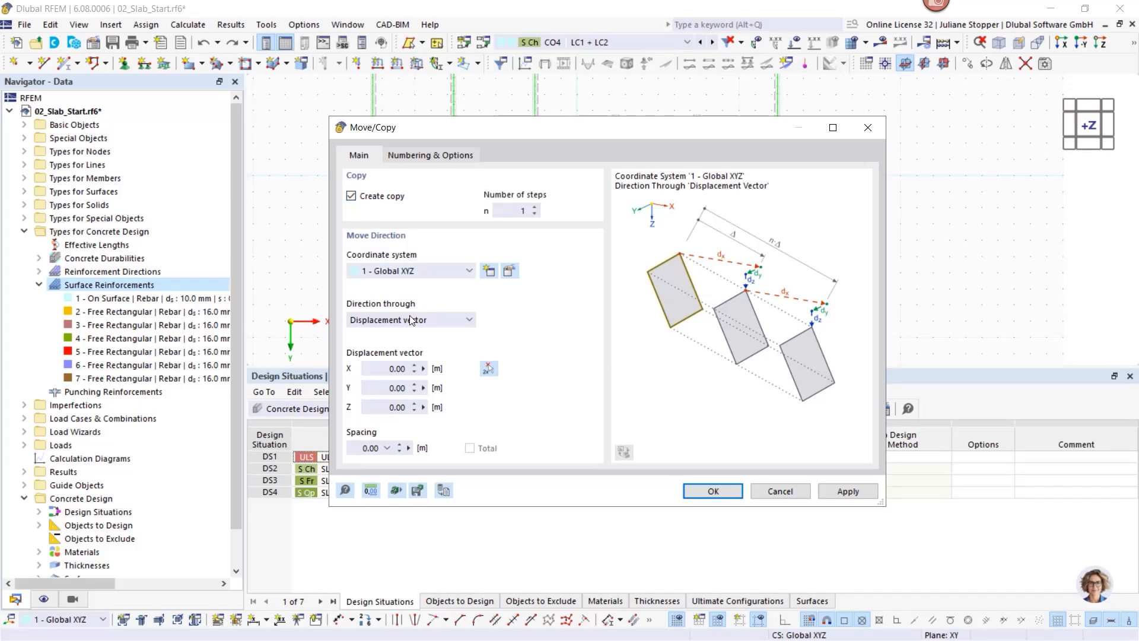
left_click(487, 369)
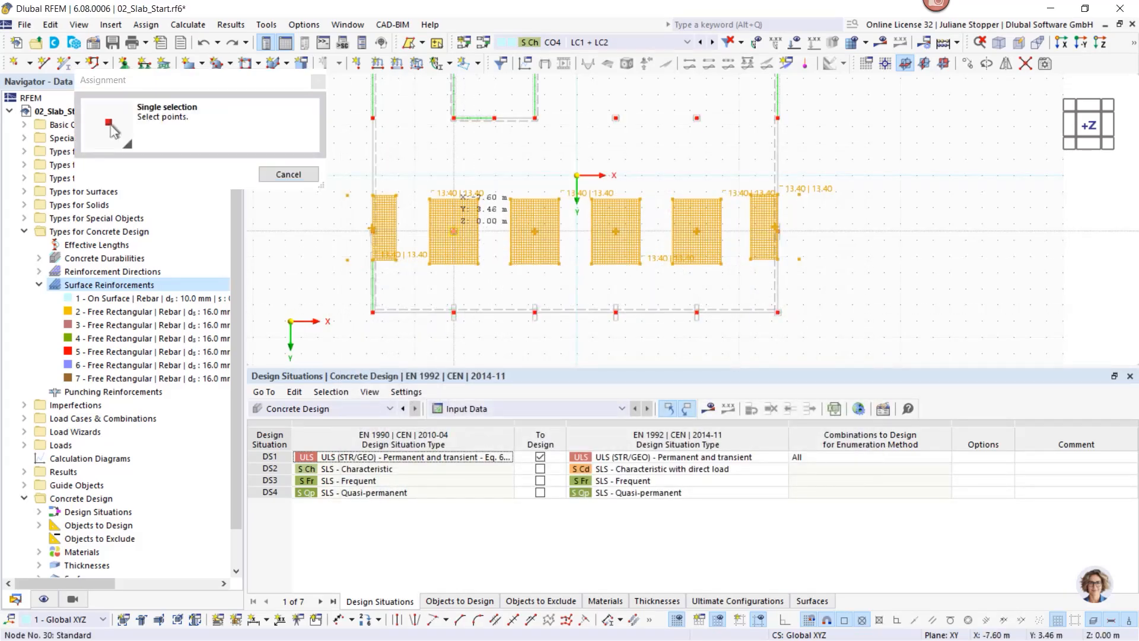
left_click(454, 118)
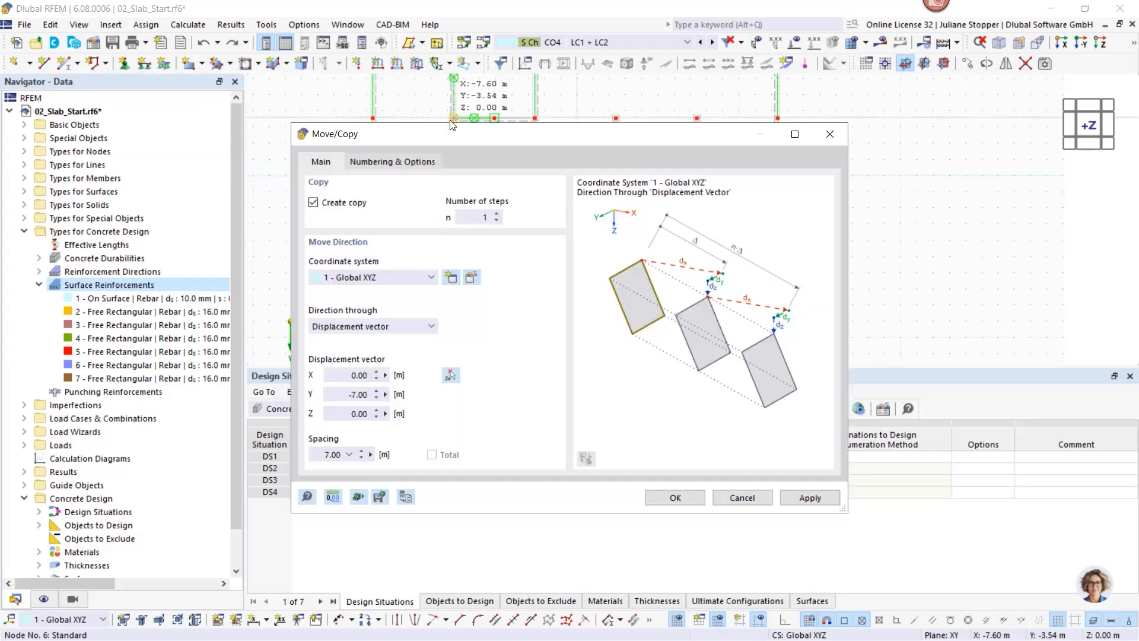
left_click(675, 497)
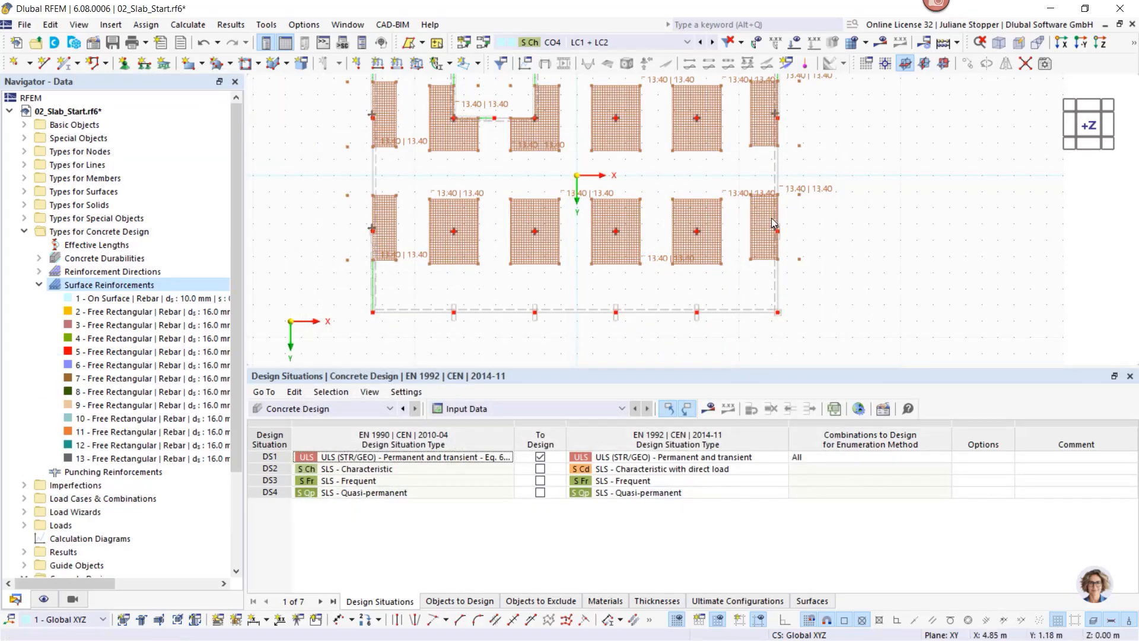
scroll(824, 234, "down", 2)
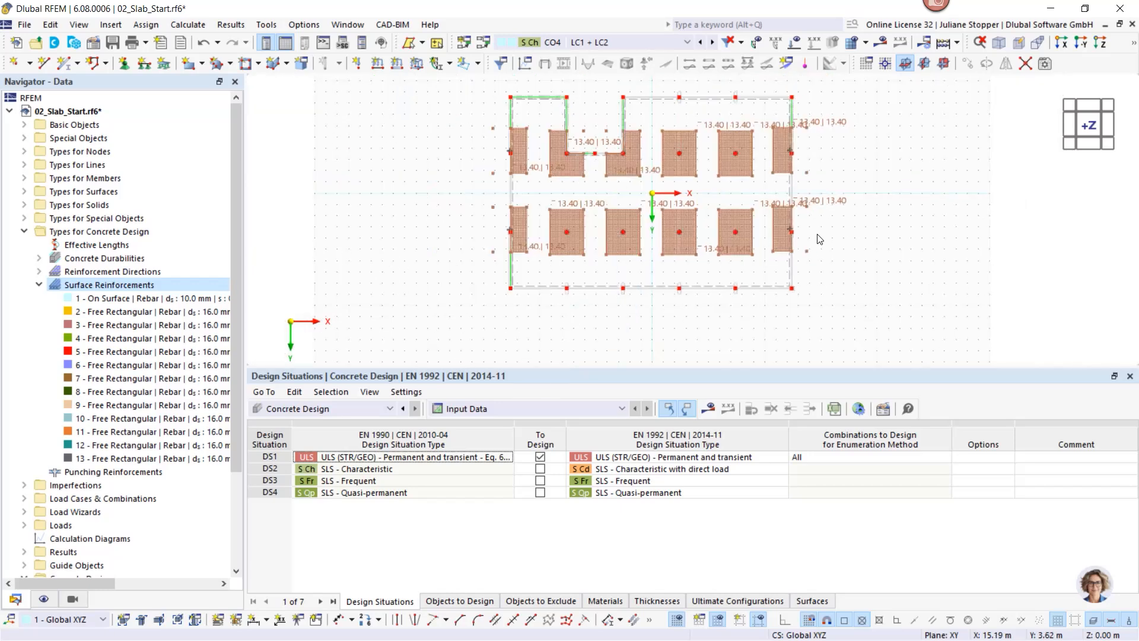
middle_click_drag(806, 201, 708, 214)
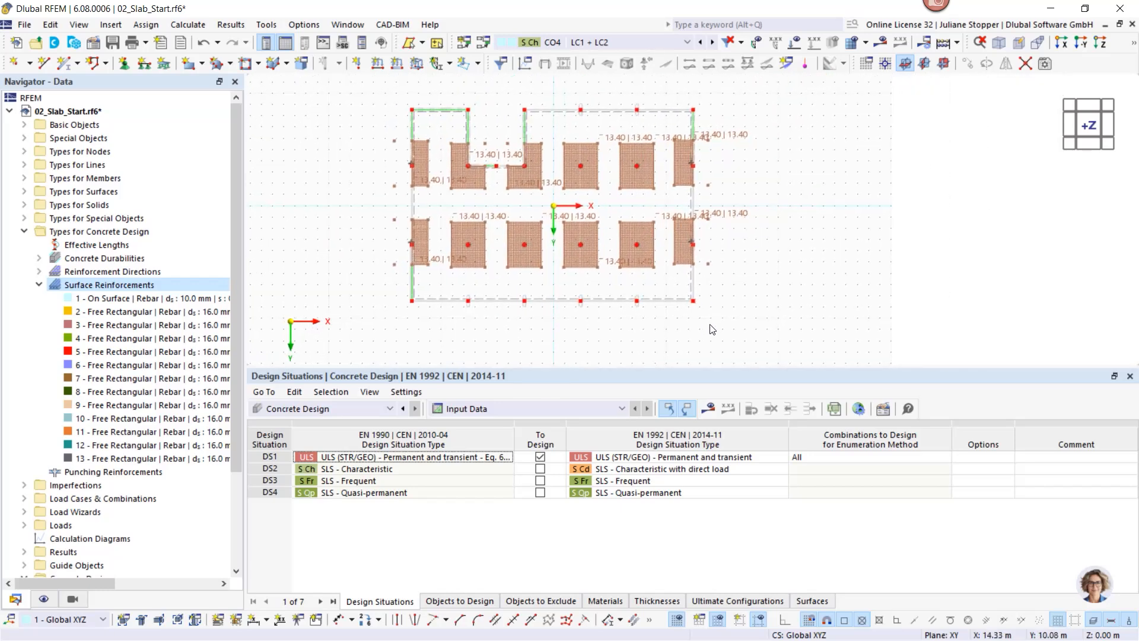
Step: Run the calculation and hide the concrete design reinforcement patches in the display settings
left_click(708, 409)
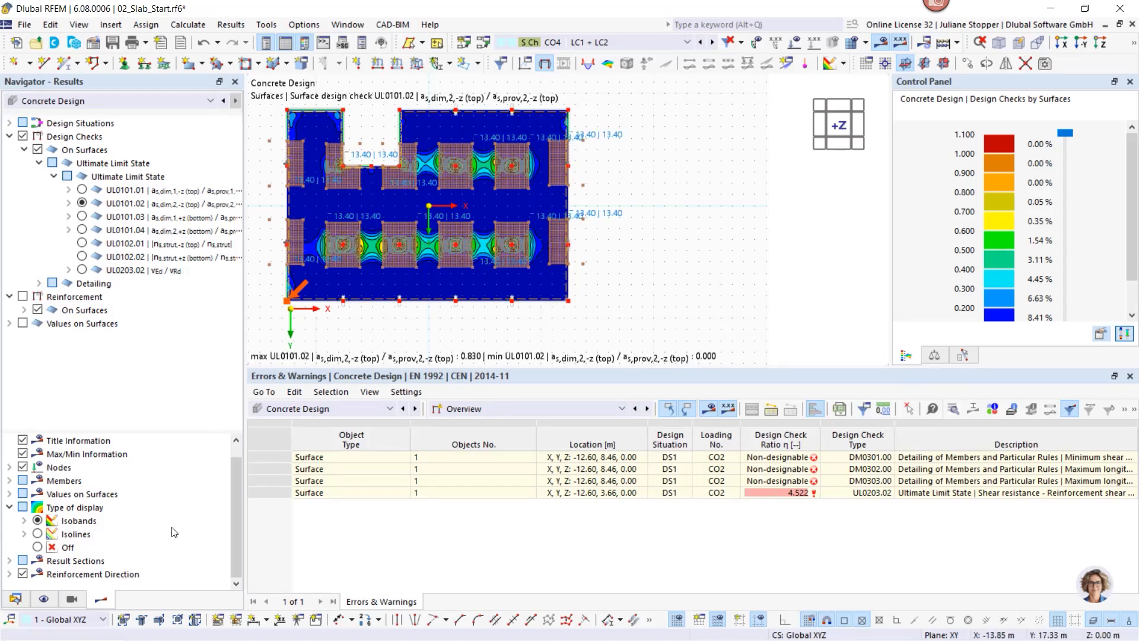
left_click(44, 598)
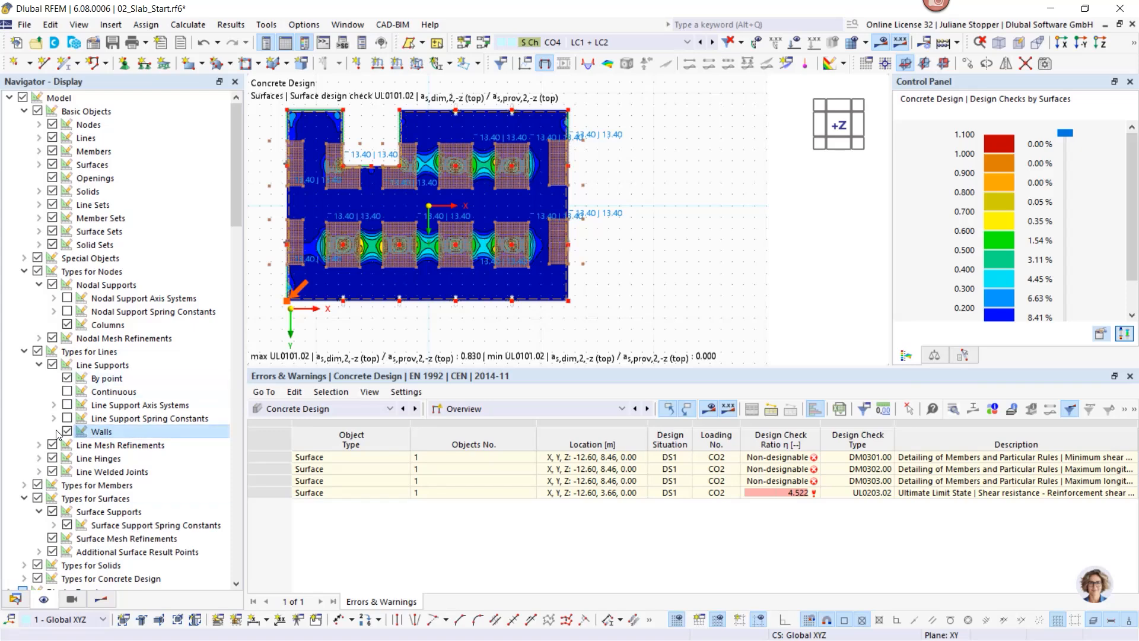
scroll(37, 436, "down", 4)
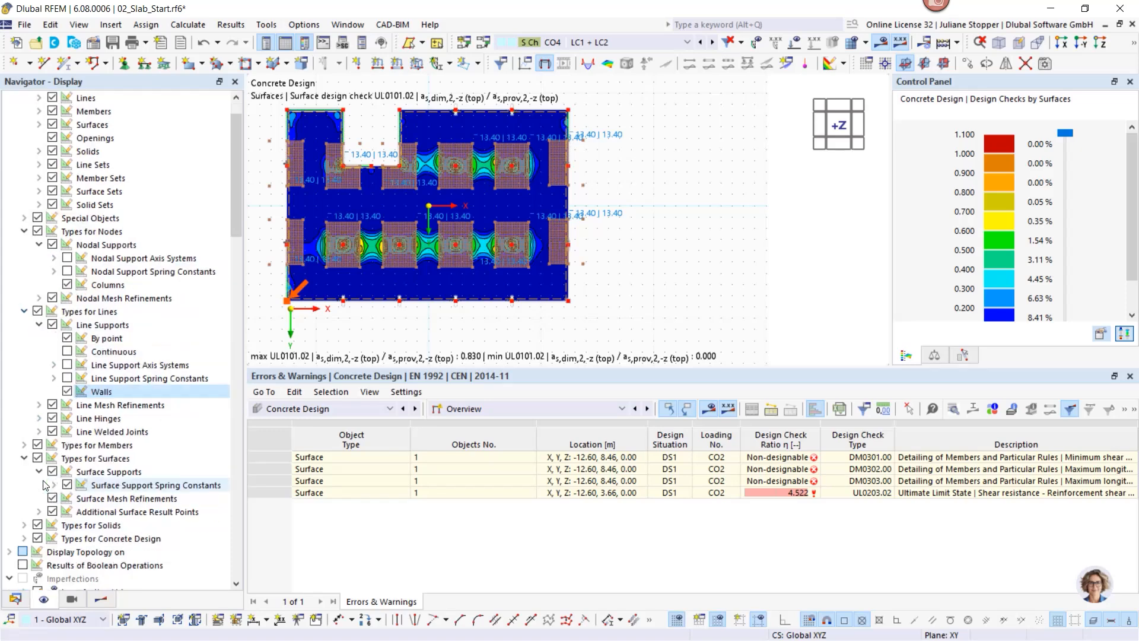
left_click(37, 418)
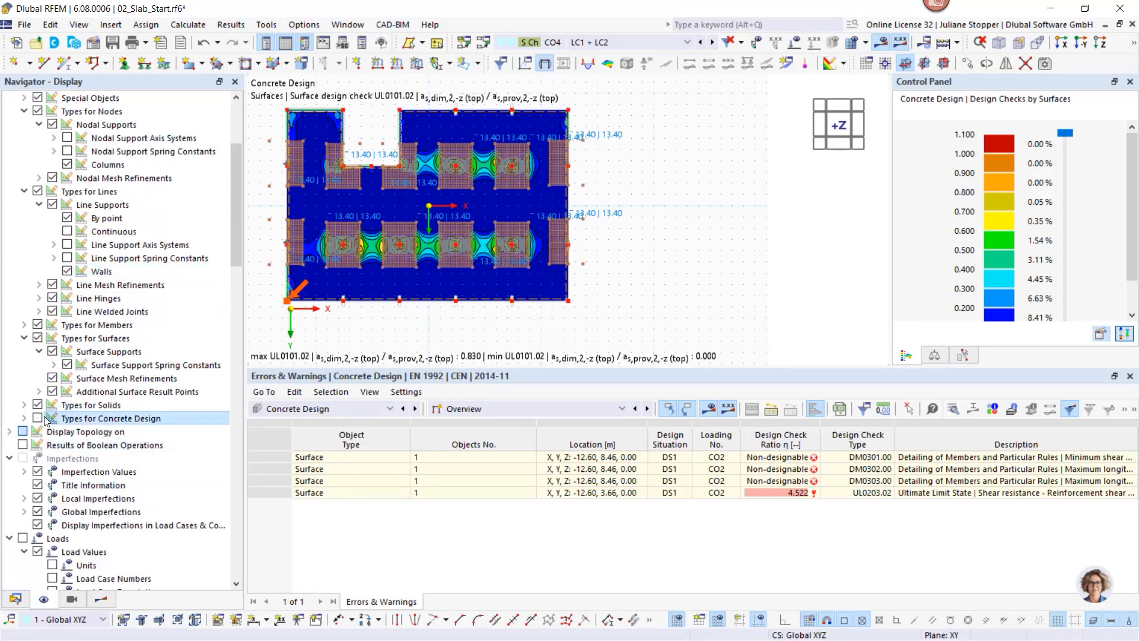
Step: List Design Ratios on Surfaces by design situation in the results table
left_click(98, 603)
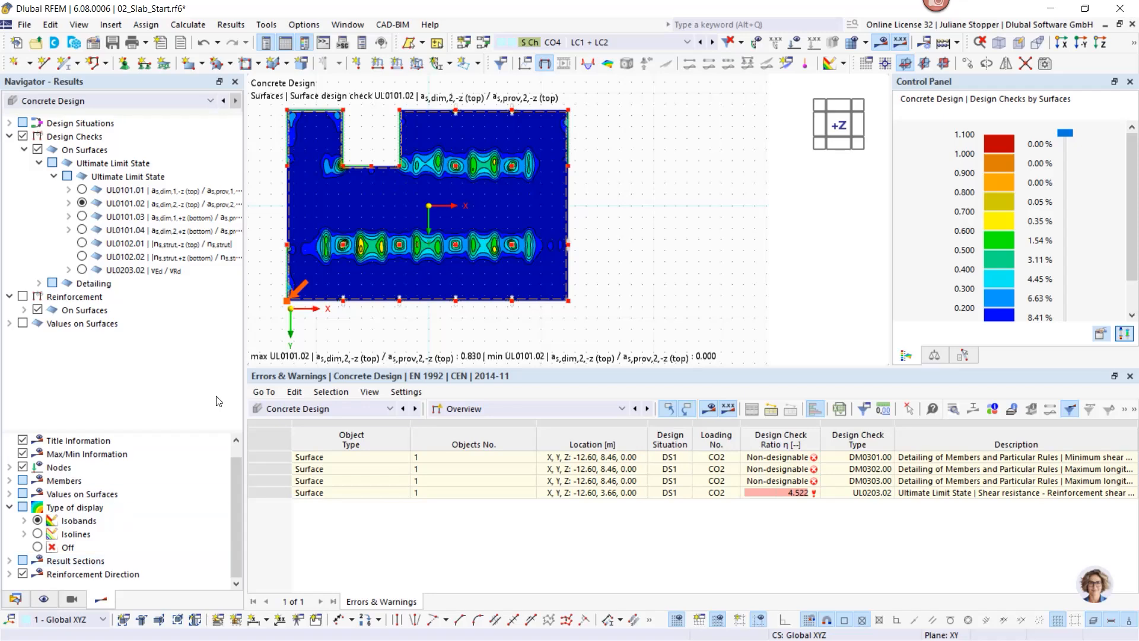
left_click(526, 413)
left_click(512, 444)
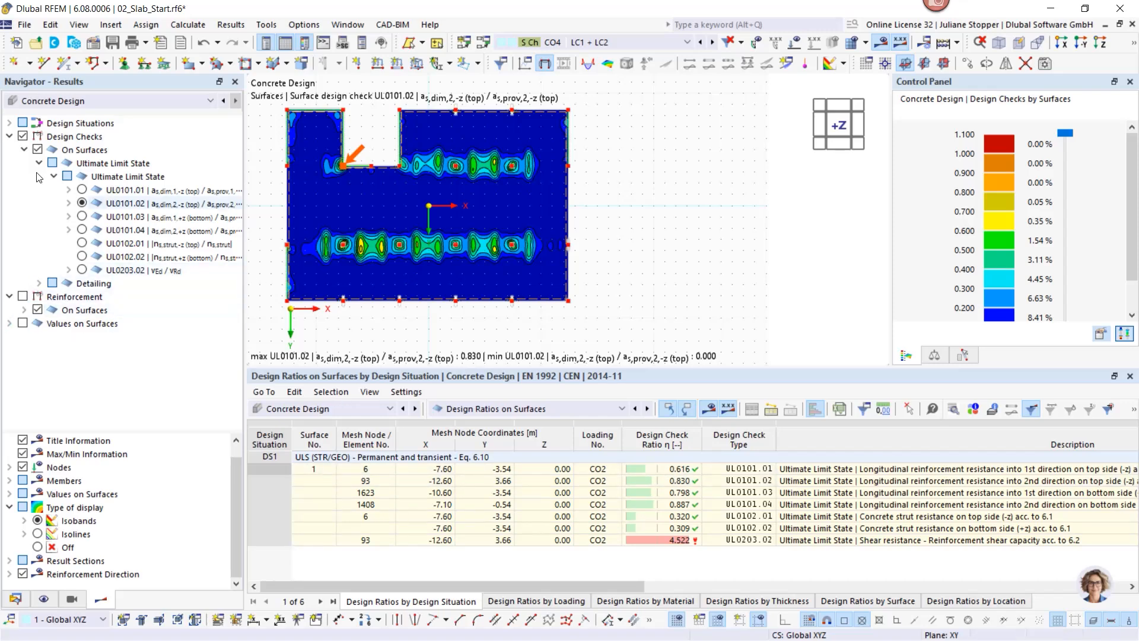
Step: Hide the design-check contours and show required top reinforcement in directions 1 and 2
left_click(22, 136)
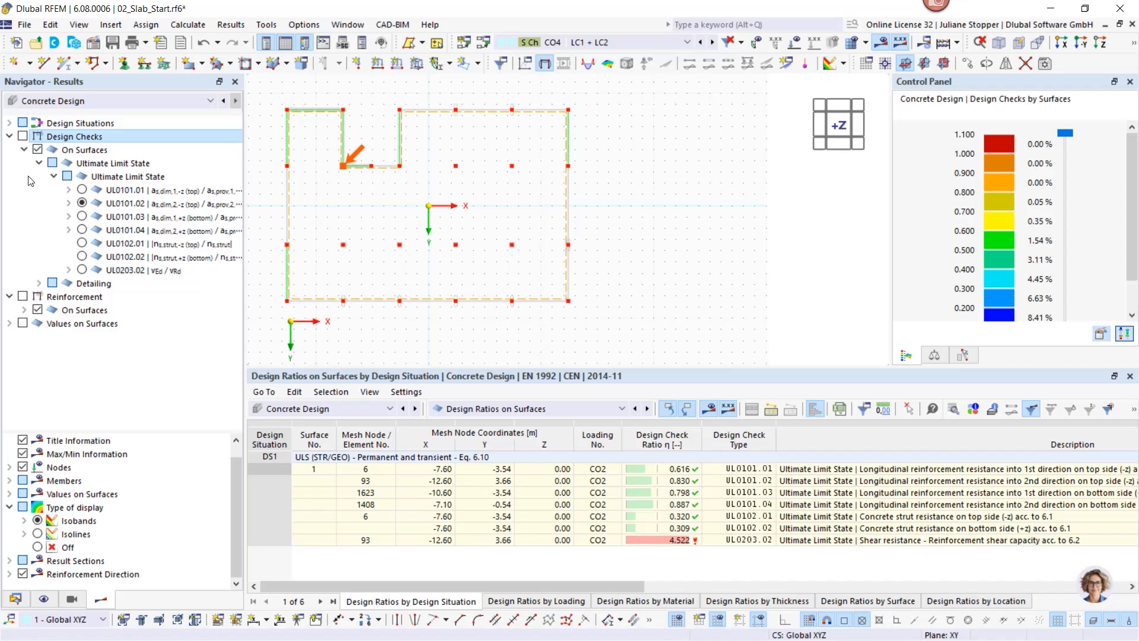
left_click(22, 297)
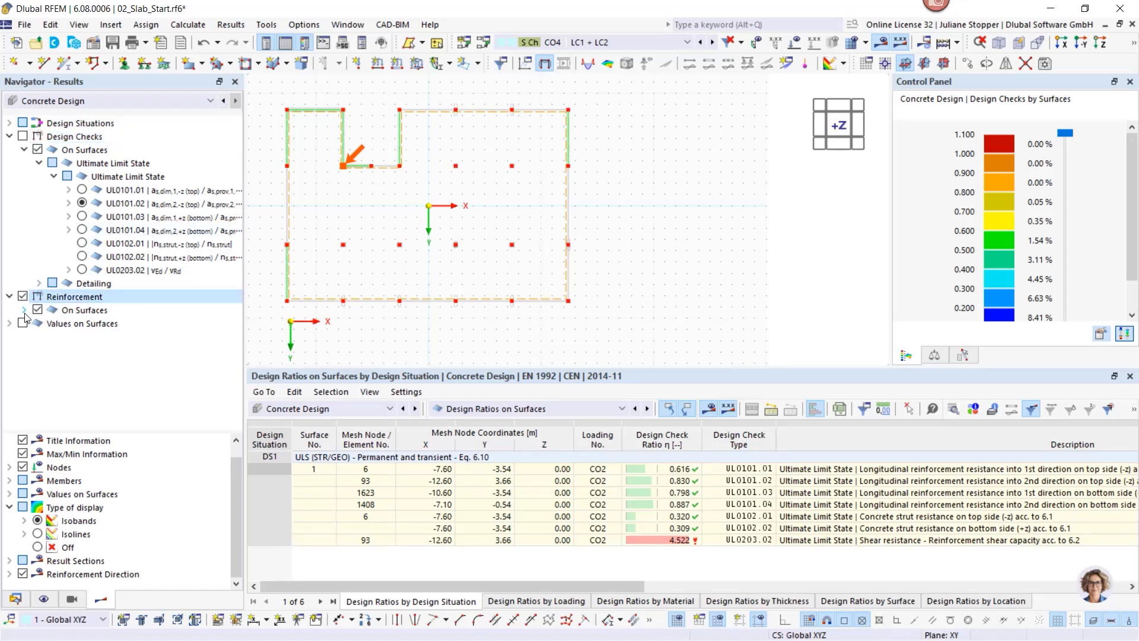
left_click(24, 310)
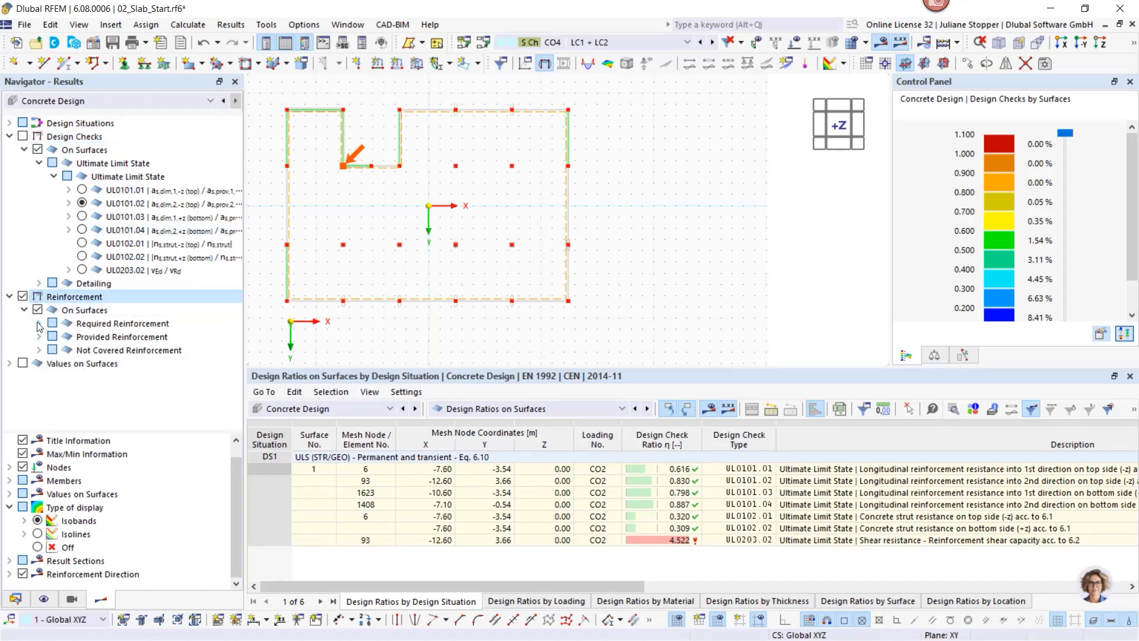
left_click(38, 324)
left_click(54, 337)
left_click(81, 350)
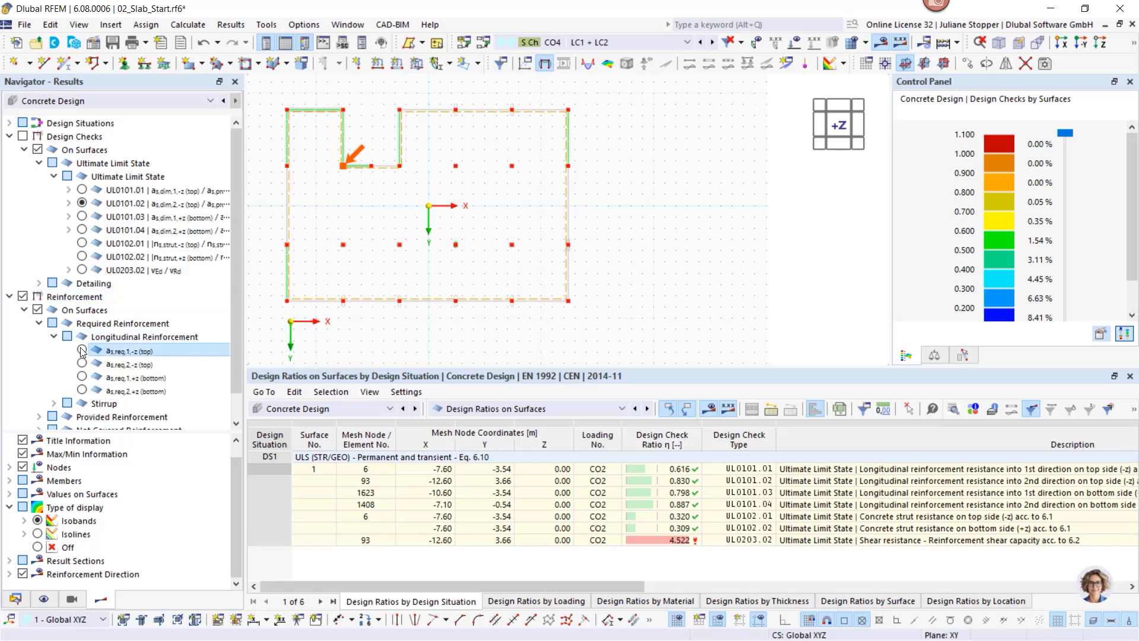
left_click(82, 363)
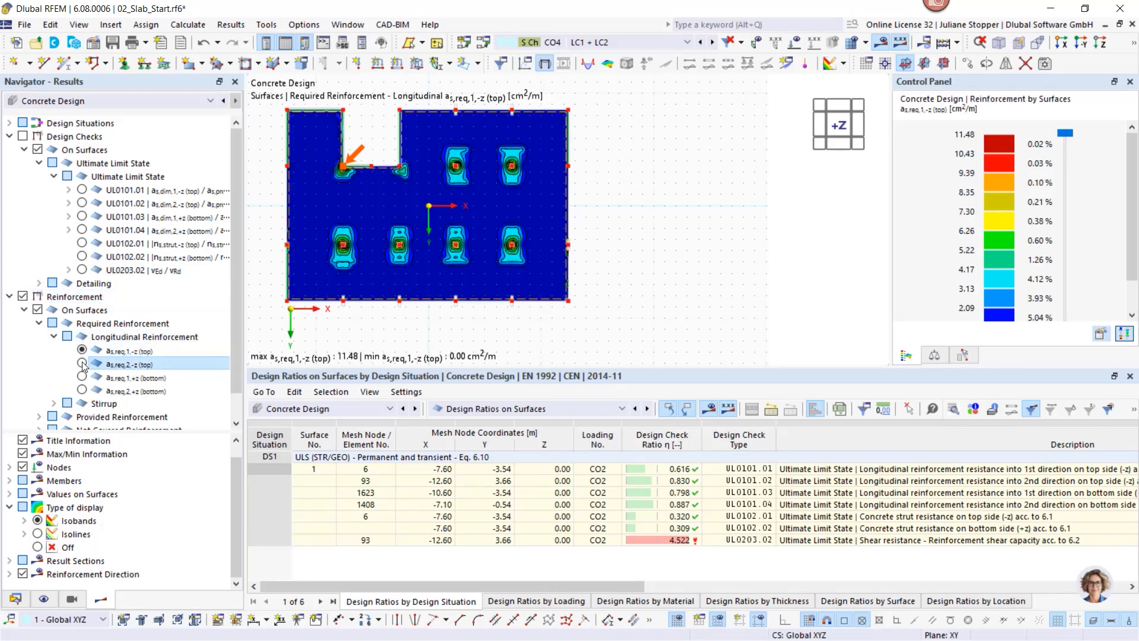
Step: Plot the provided top reinforcement as,prov,1,-z (5.24–18.64 cm²/m) on the slab
scroll(32, 328, "down", 1)
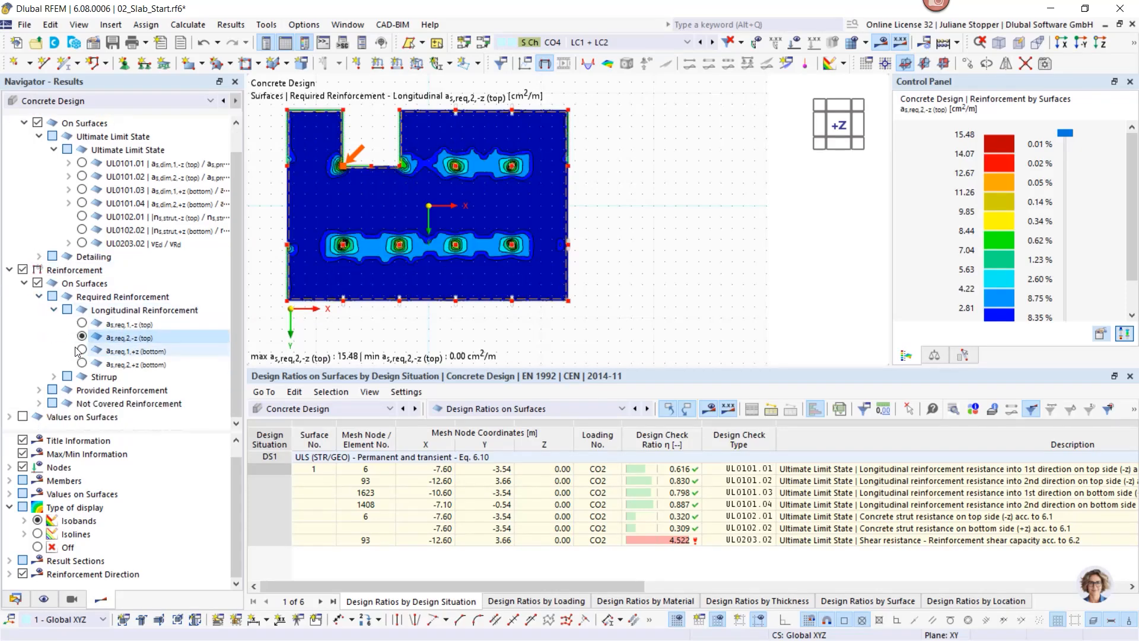
left_click(38, 389)
left_click(53, 404)
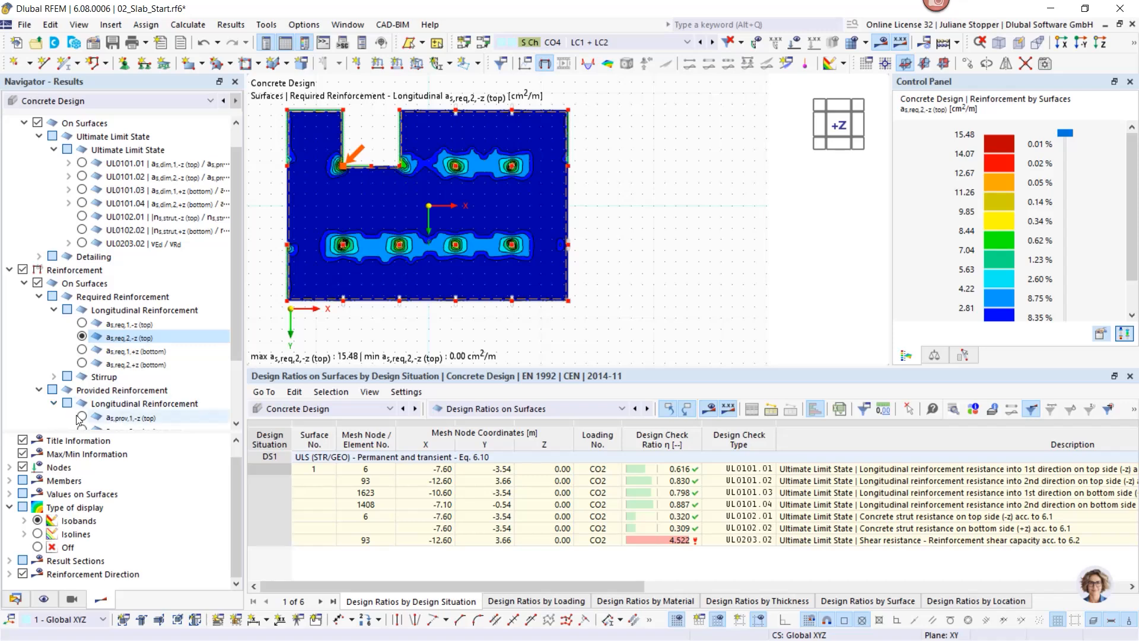
left_click(81, 416)
scroll(525, 258, "down", 2)
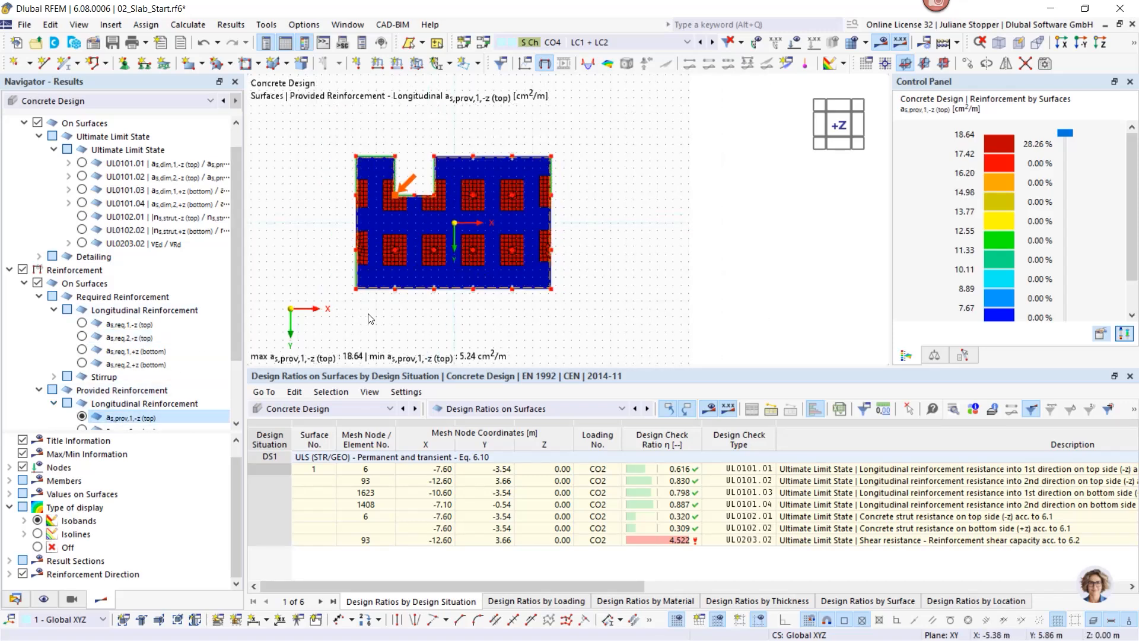
Step: Show the not-covered top reinforcement as,dif,1,-z on the slab
scroll(237, 277, "down", 2)
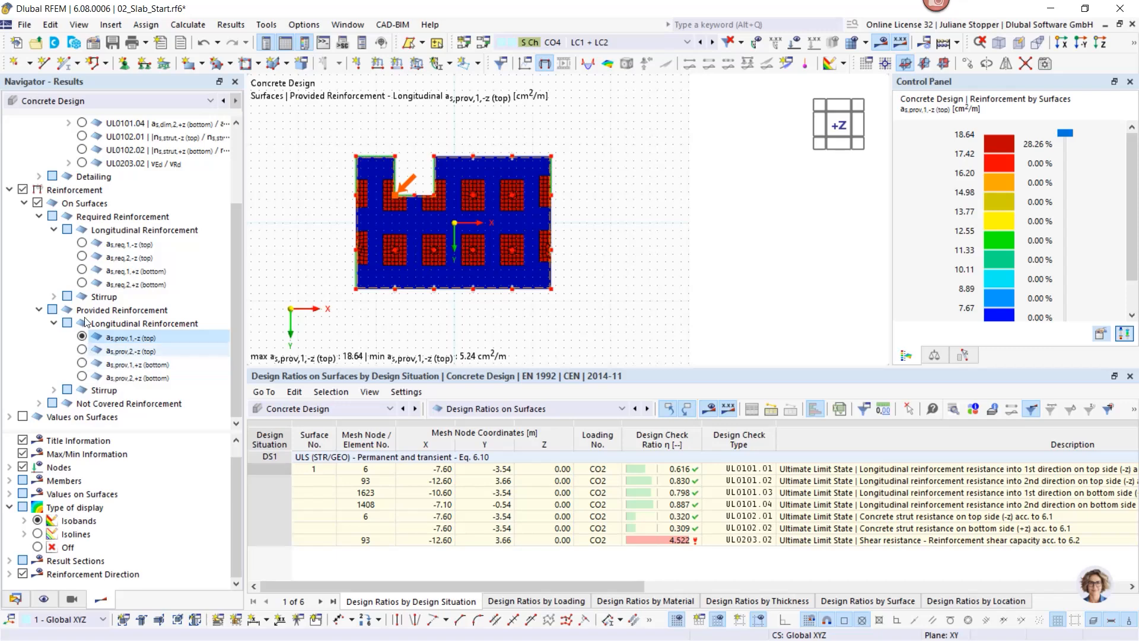
left_click(39, 403)
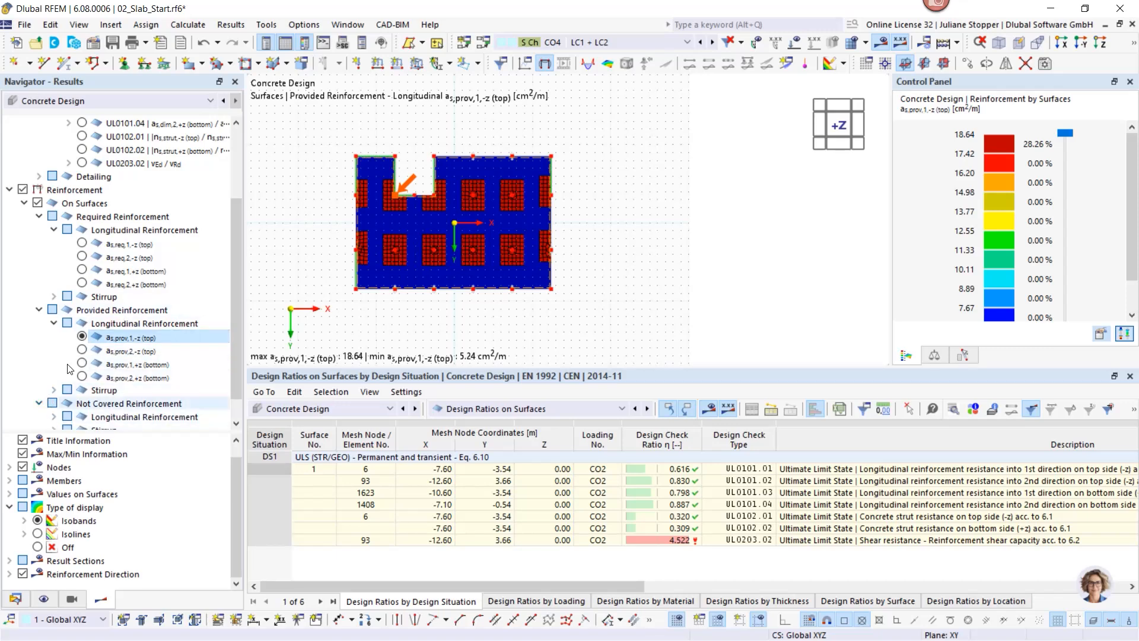
scroll(70, 374, "down", 1)
left_click(53, 391)
left_click(119, 404)
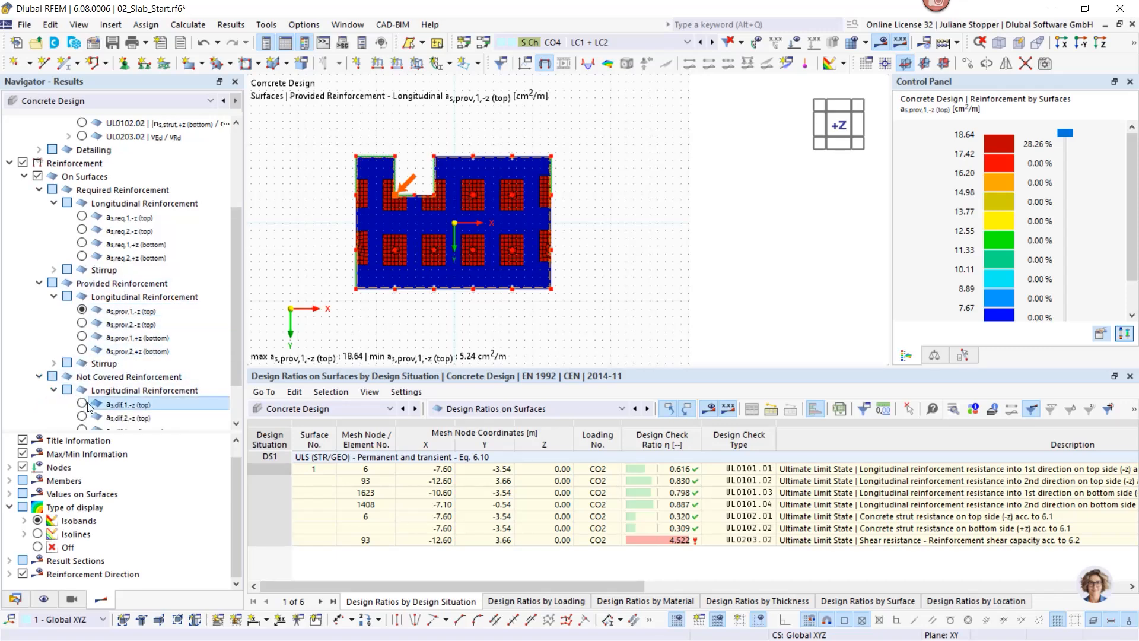
Step: Show not-covered bottom reinforcement as,dif,1,+z, then as,dif,2,+z, and mark the 4.522 shear-check node
scroll(319, 230, "up", 1)
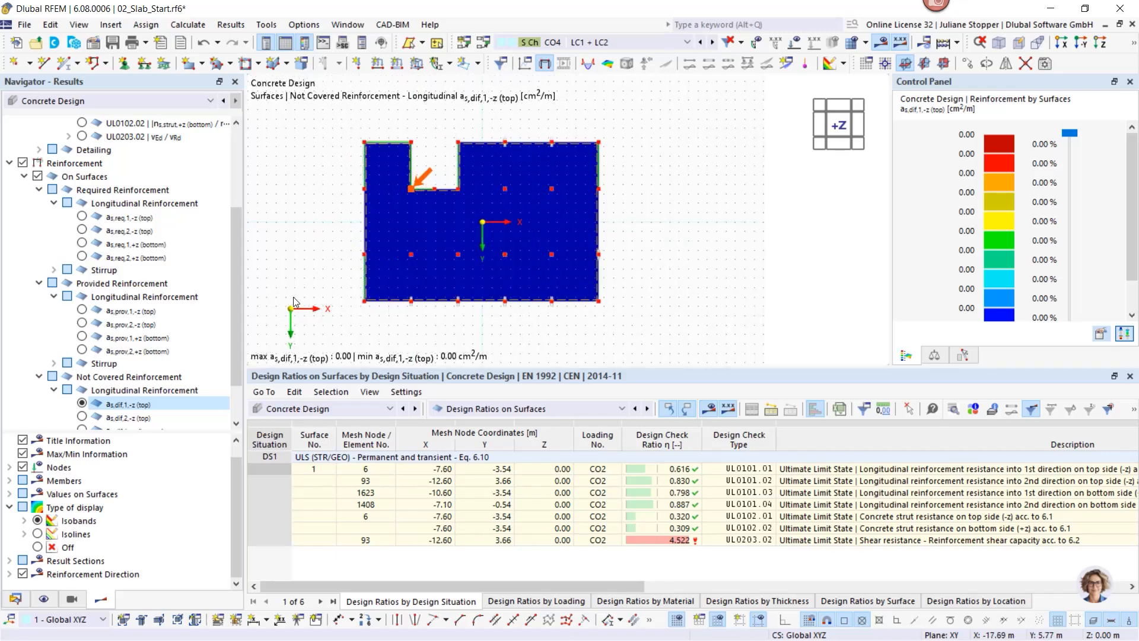
left_click_drag(240, 299, 240, 353)
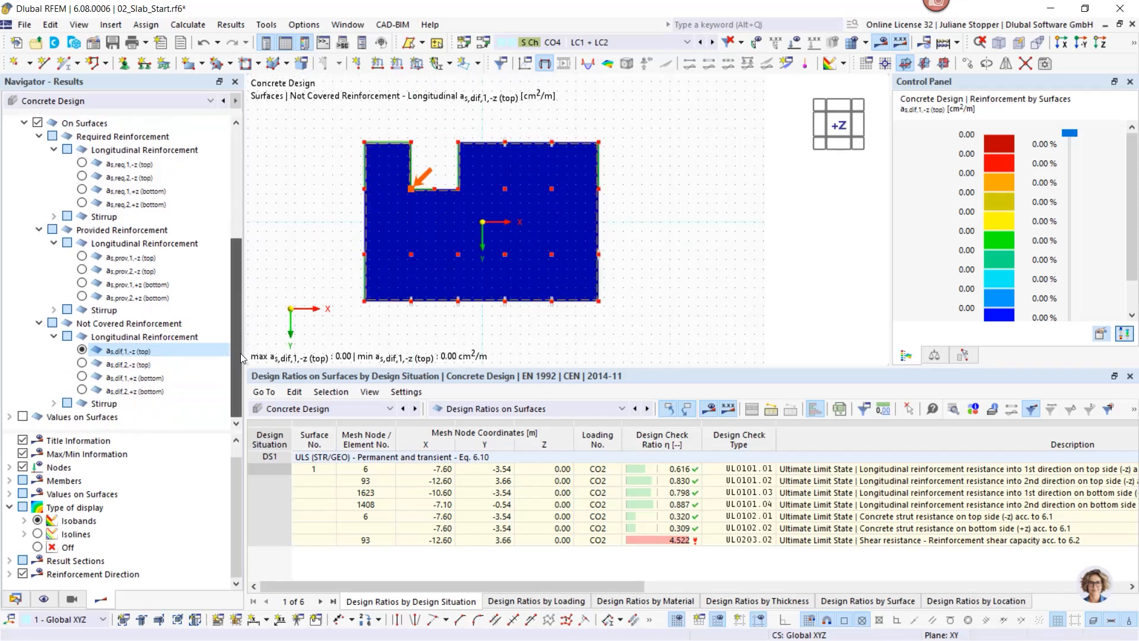
left_click(82, 377)
left_click(82, 389)
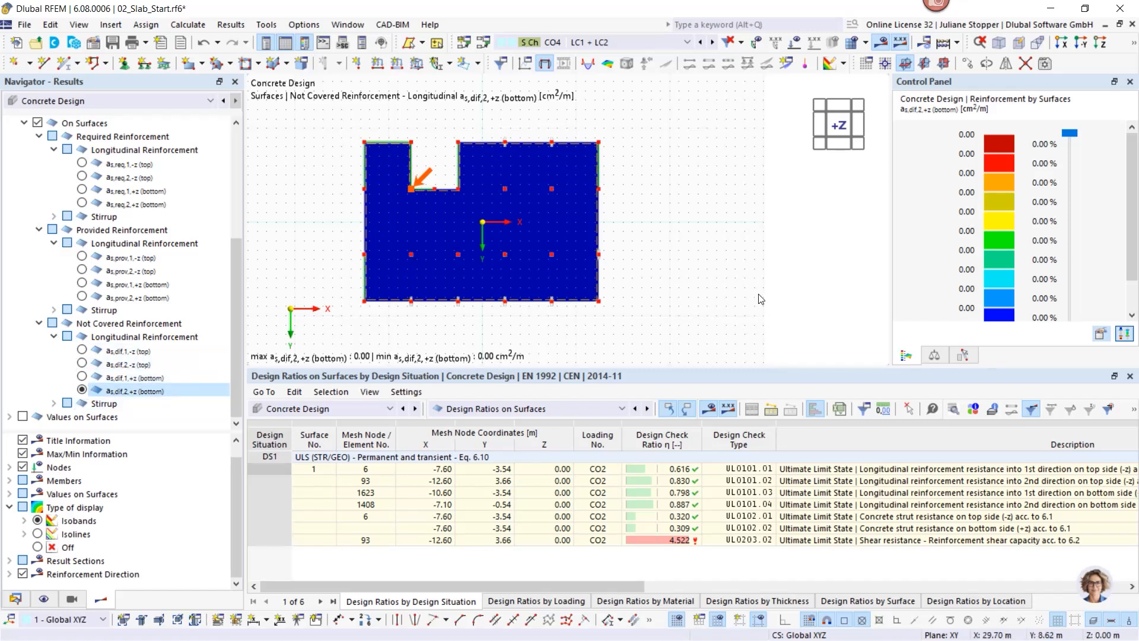
left_click(749, 541)
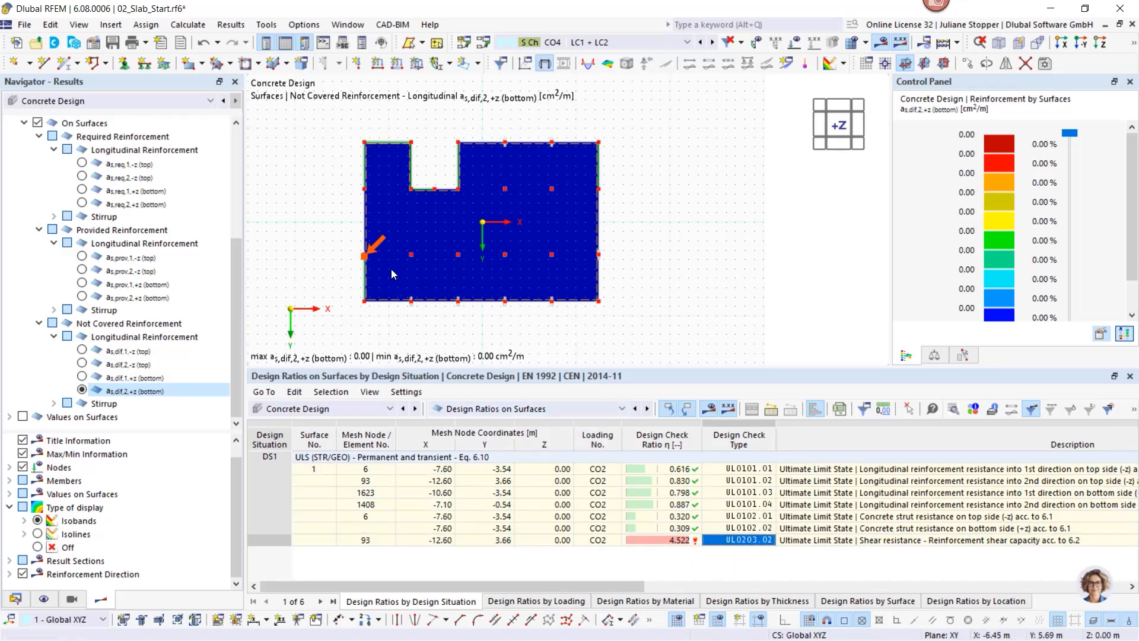
Step: Collapse the Reinforcement results and mark node 6 (X -7.60, Y -3.54) where UL0101.01 reaches 0.616
scroll(391, 268, "up", 5)
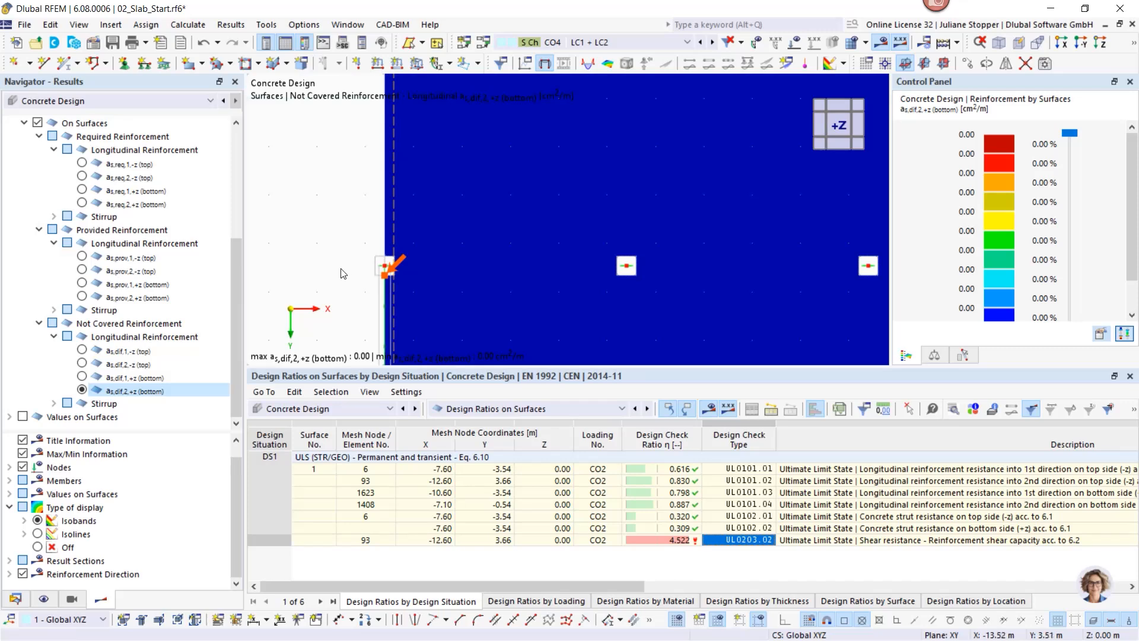
scroll(345, 274, "down", 2)
scroll(354, 280, "down", 1)
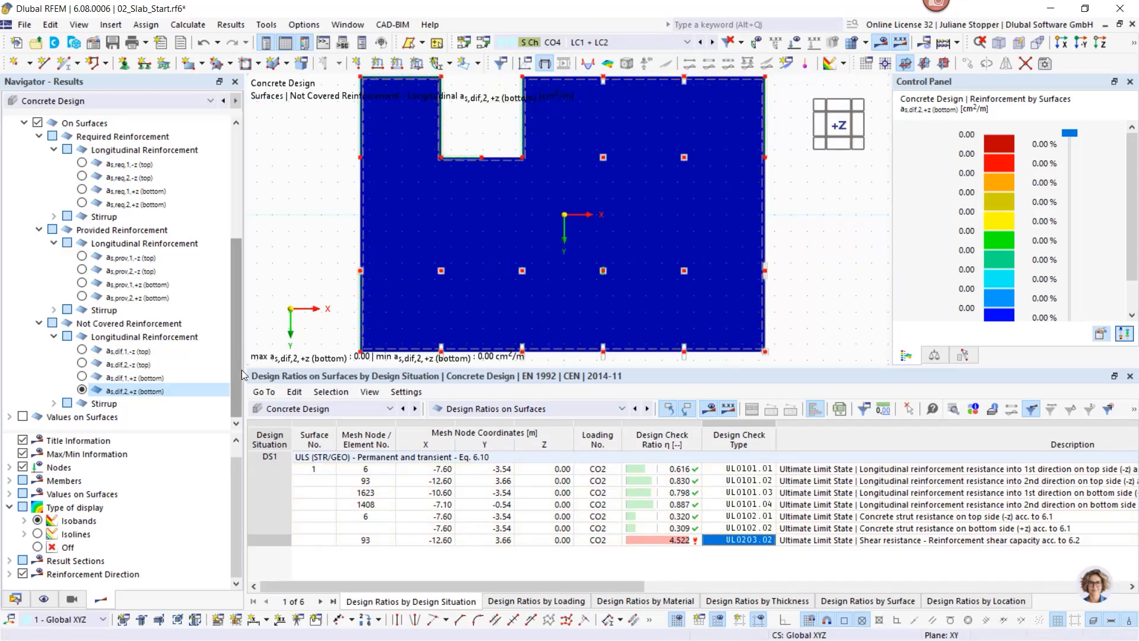
left_click_drag(241, 369, 239, 242)
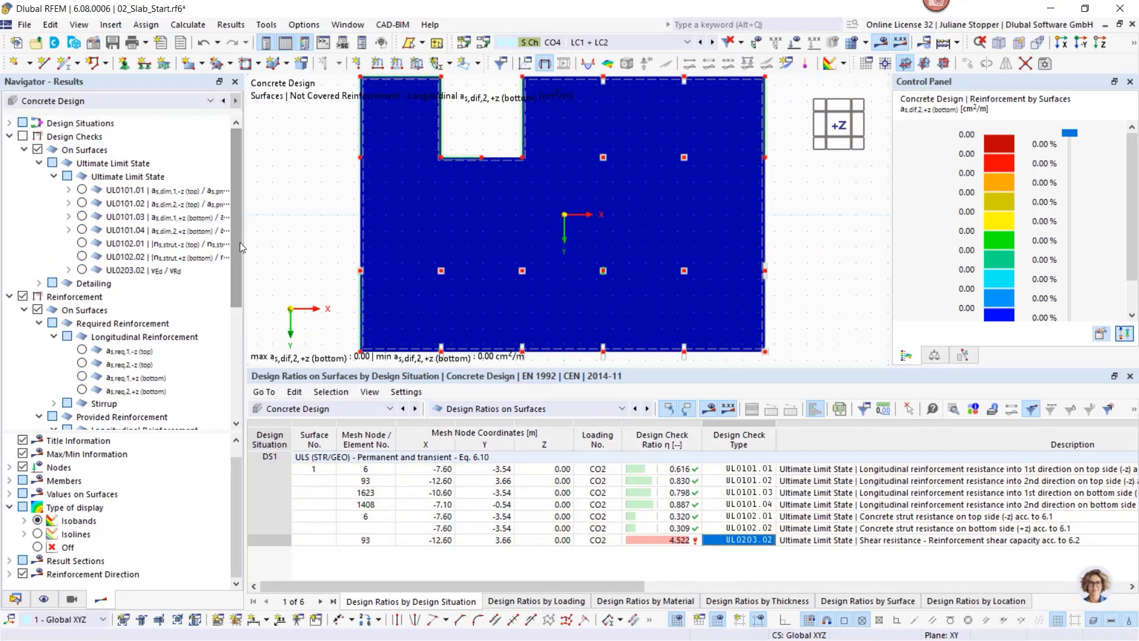
left_click(8, 297)
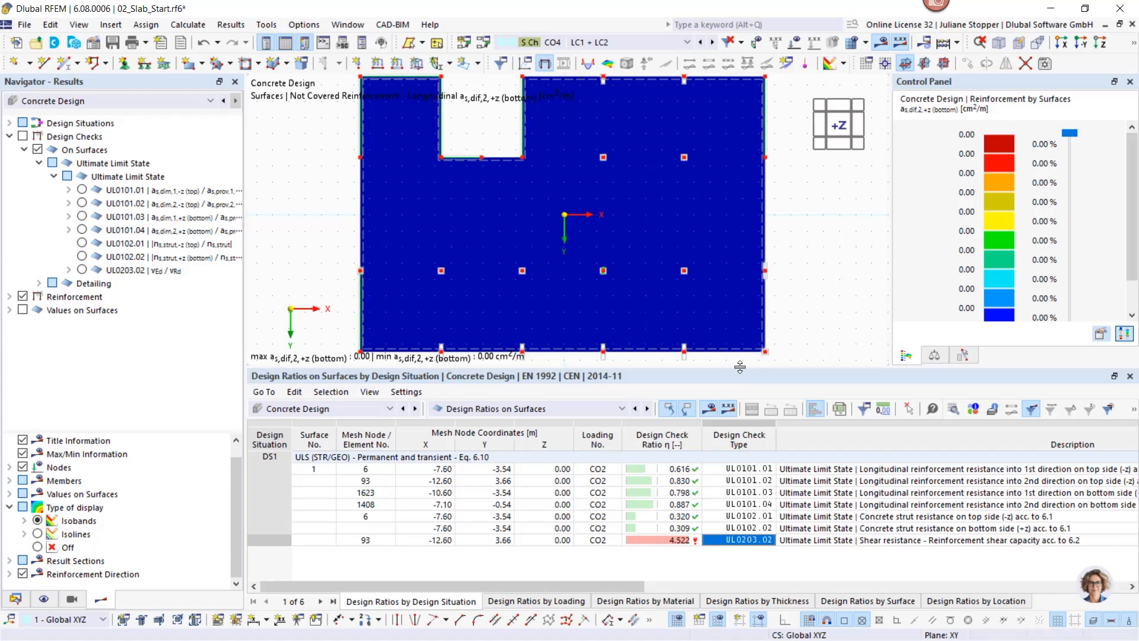
left_click(661, 468)
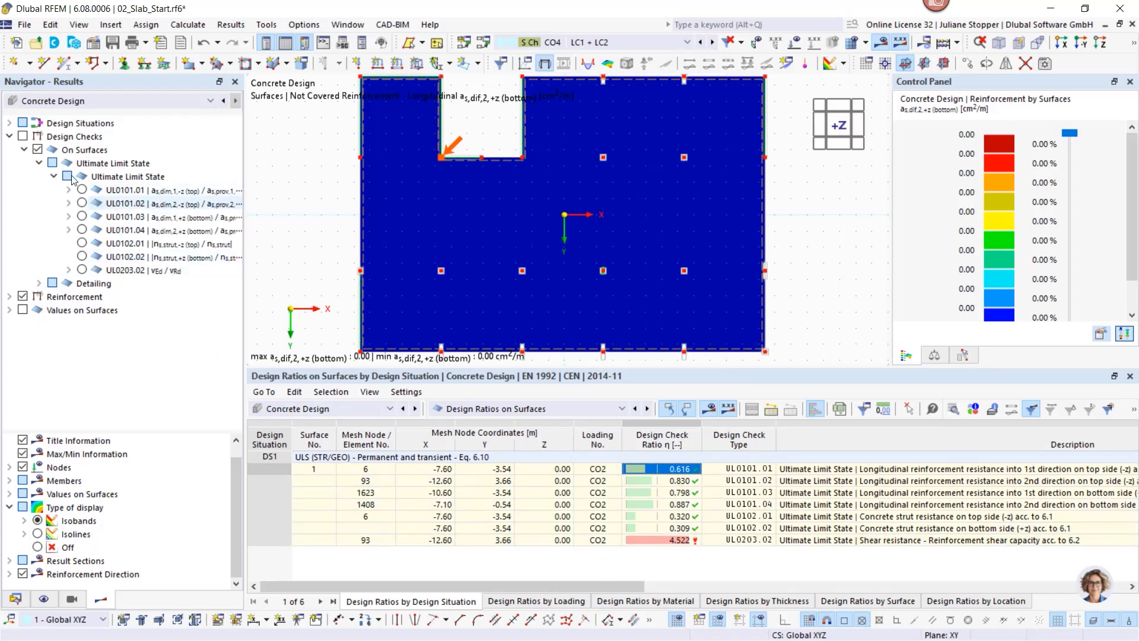
Step: Plot required top reinforcement as,req,1,-z (0.00–11.48 cm²/m) and enlarge the graphic and navigator panes
left_click(9, 297)
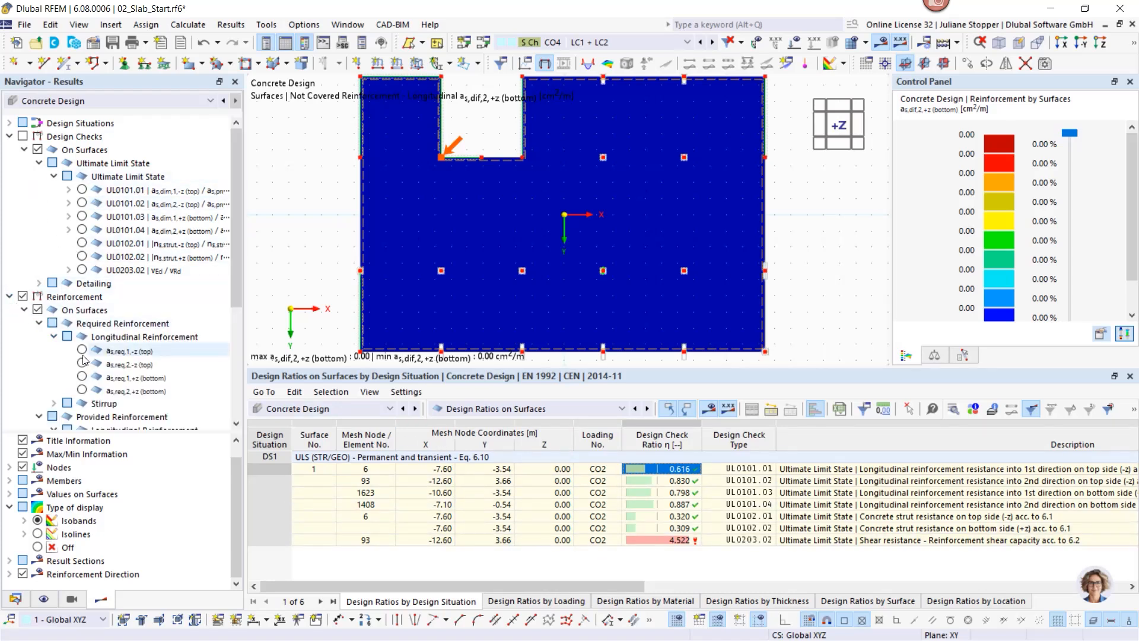
left_click(82, 350)
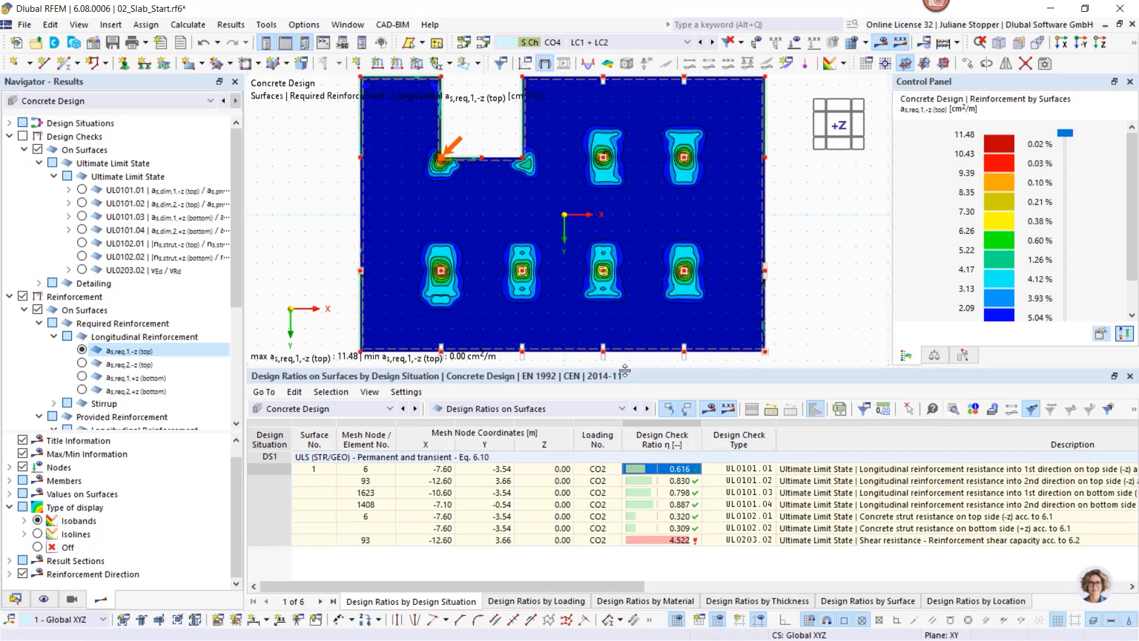
left_click_drag(624, 371, 625, 451)
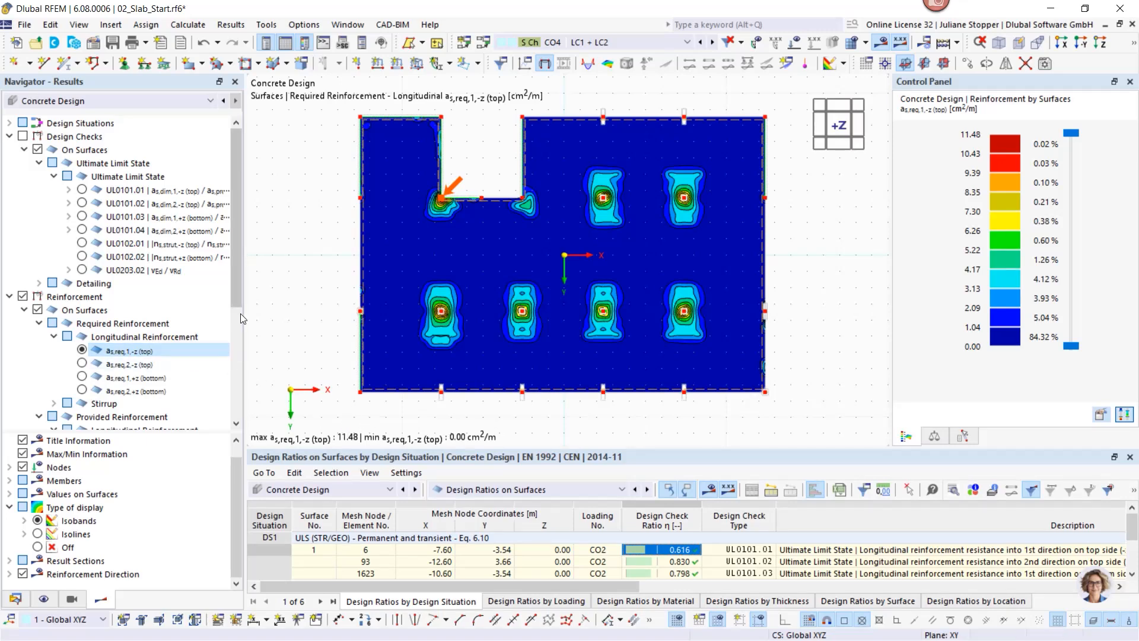
mouse_move(236, 293)
left_mouse_down()
mouse_move(236, 332)
mouse_move(238, 292)
left_mouse_up()
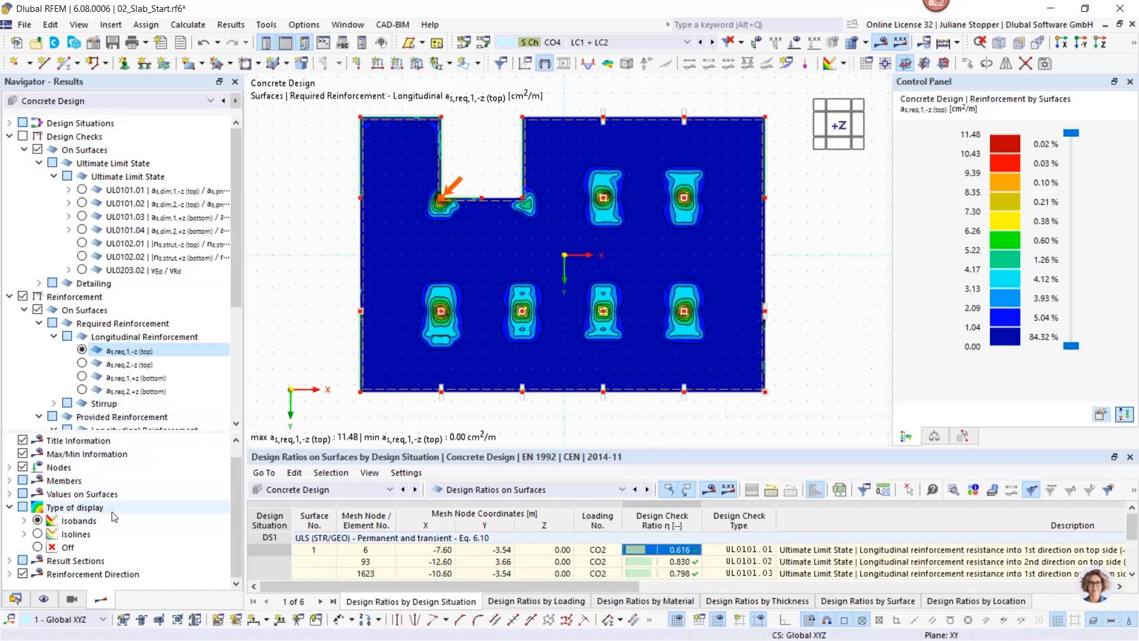
left_click_drag(104, 431, 109, 370)
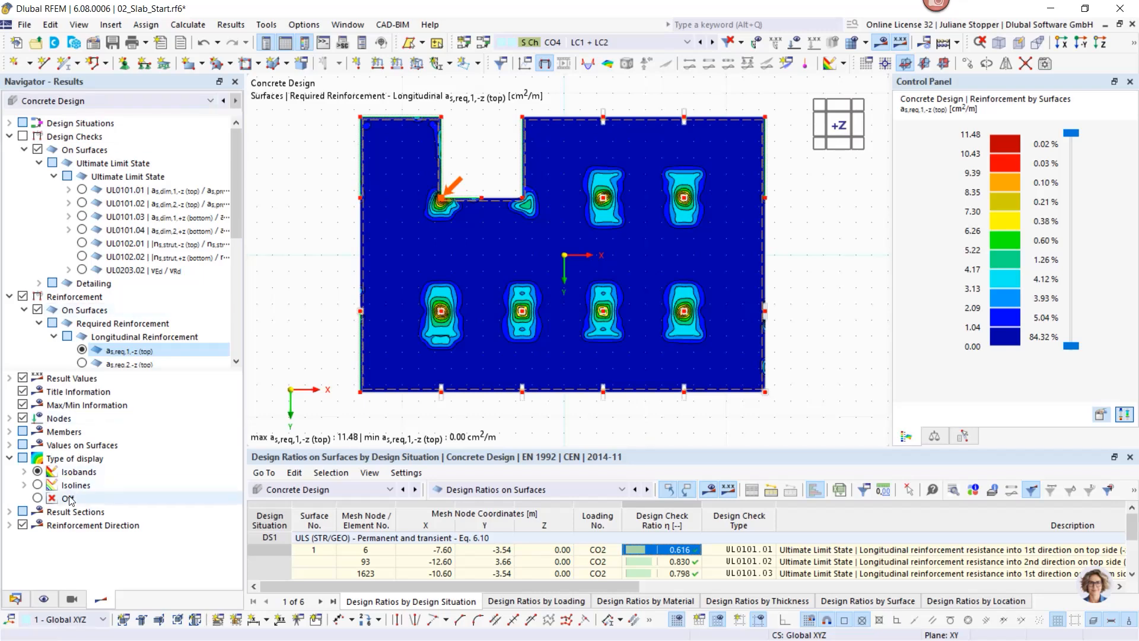
Step: Switch the result display to isolines and collapse the Design Checks and Reinforcement nodes
left_click(38, 485)
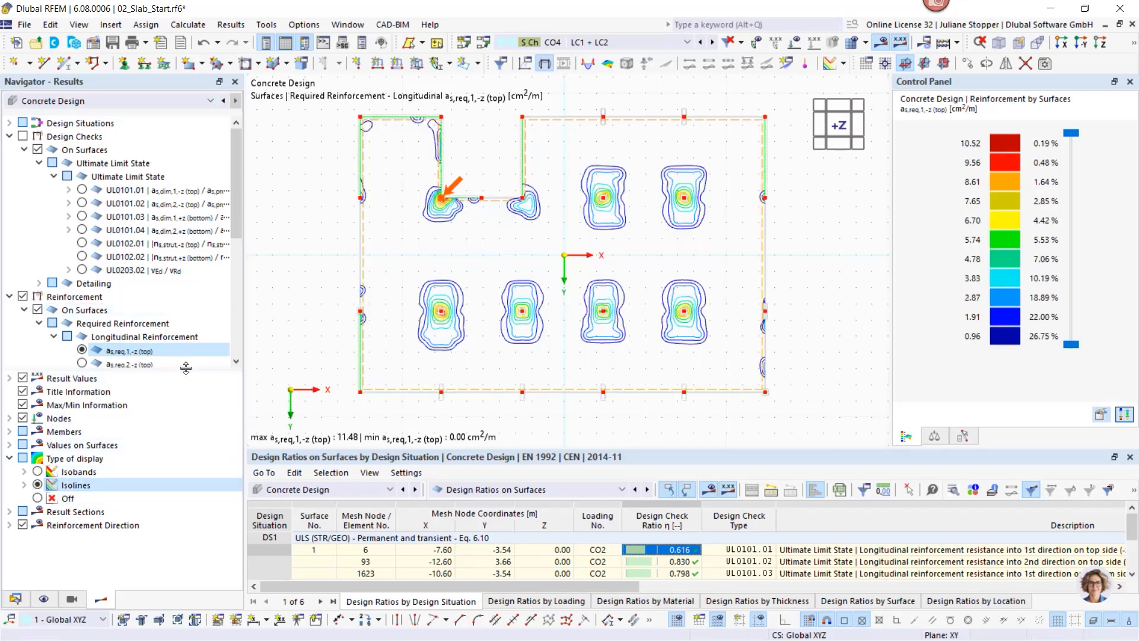
left_click_drag(186, 369, 186, 428)
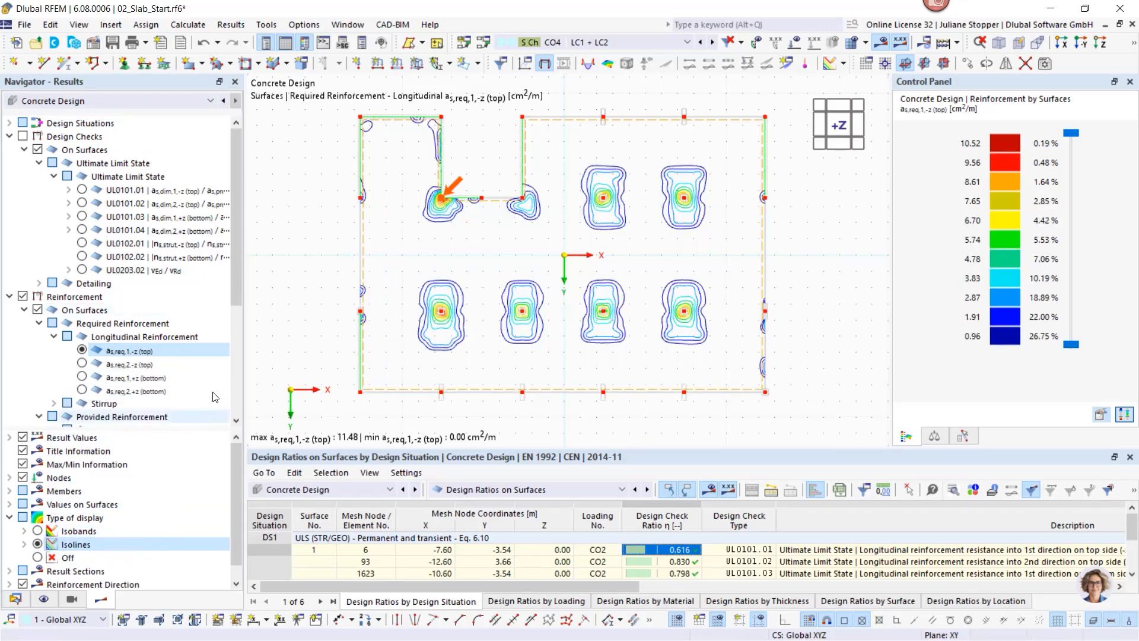
left_click(9, 137)
left_click(10, 149)
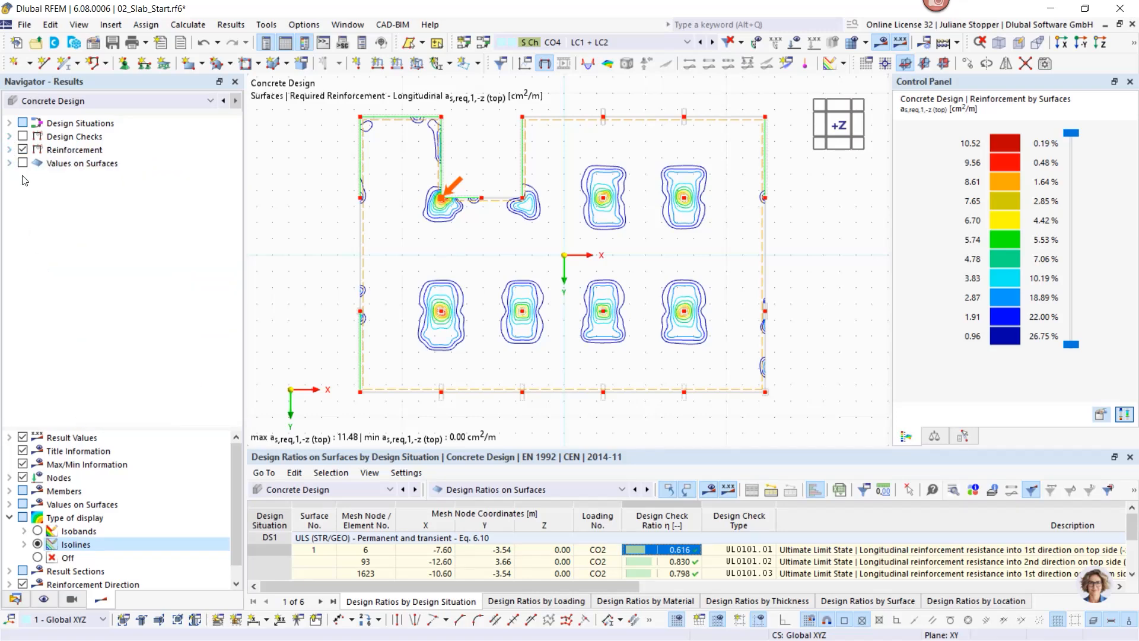
Step: Label values on surfaces across the slab, then return to slide 5, 'Reinforced concrete slab'
left_click(22, 164)
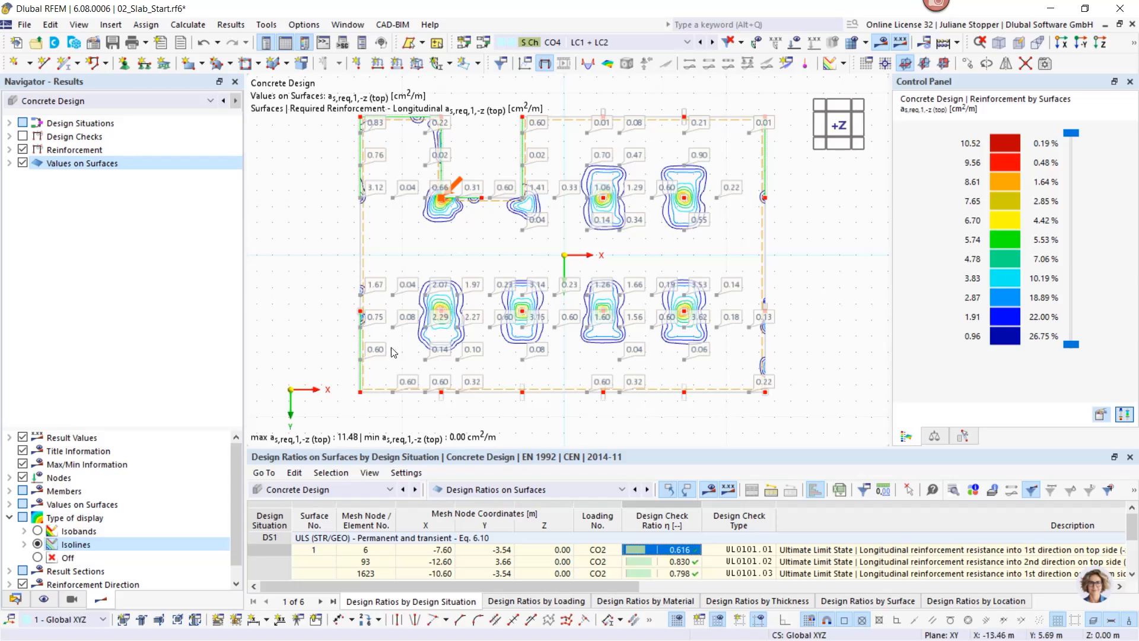
scroll(371, 280, "up", 1)
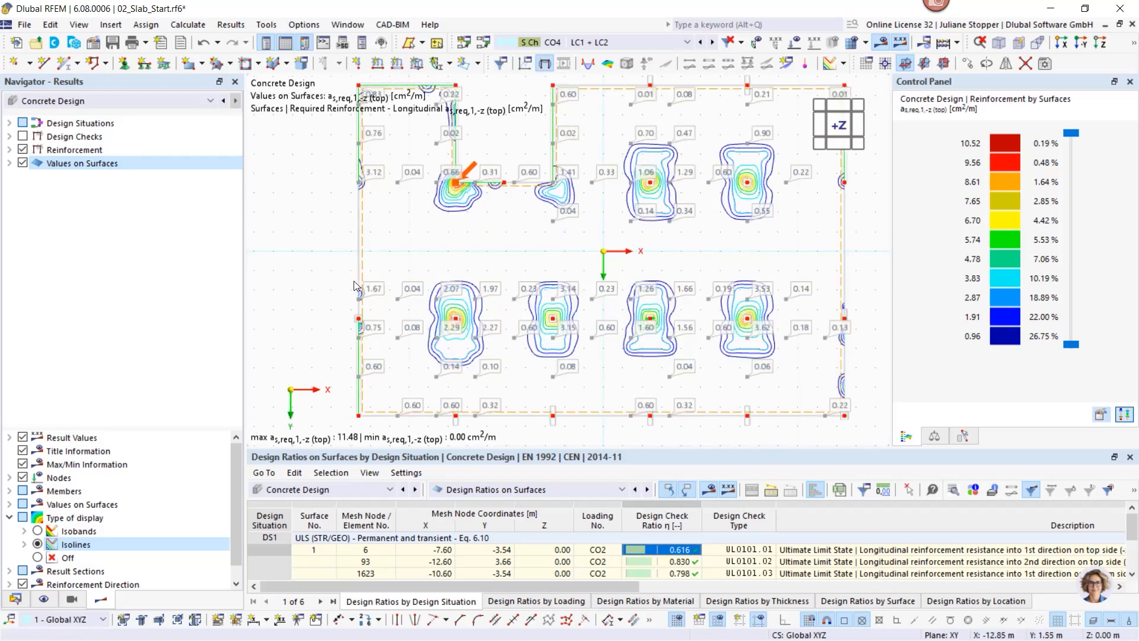
scroll(287, 323, "down", 1)
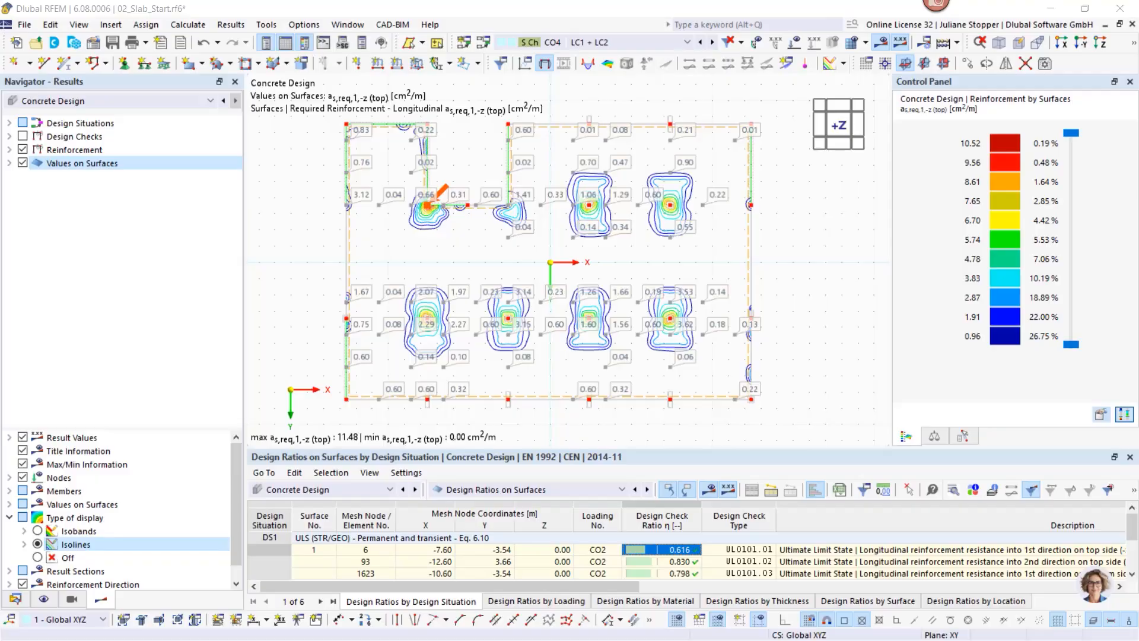
left_click(614, 637)
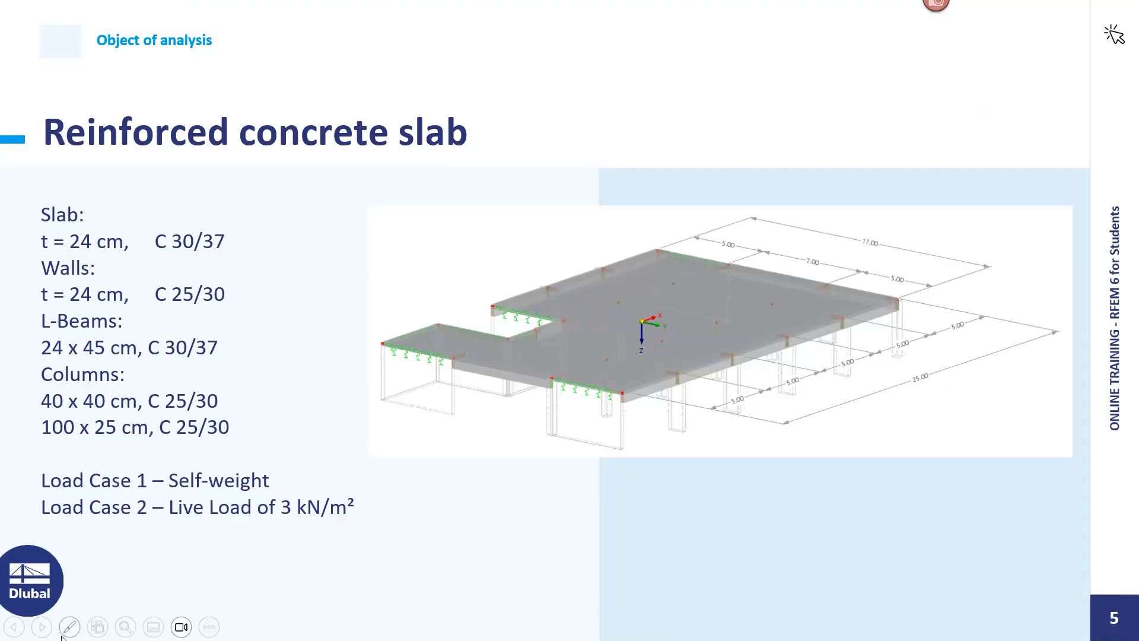
Step: Advance the slideshow past the recommended links and student careers slides to the closing Dlubal logo
left_click(42, 627)
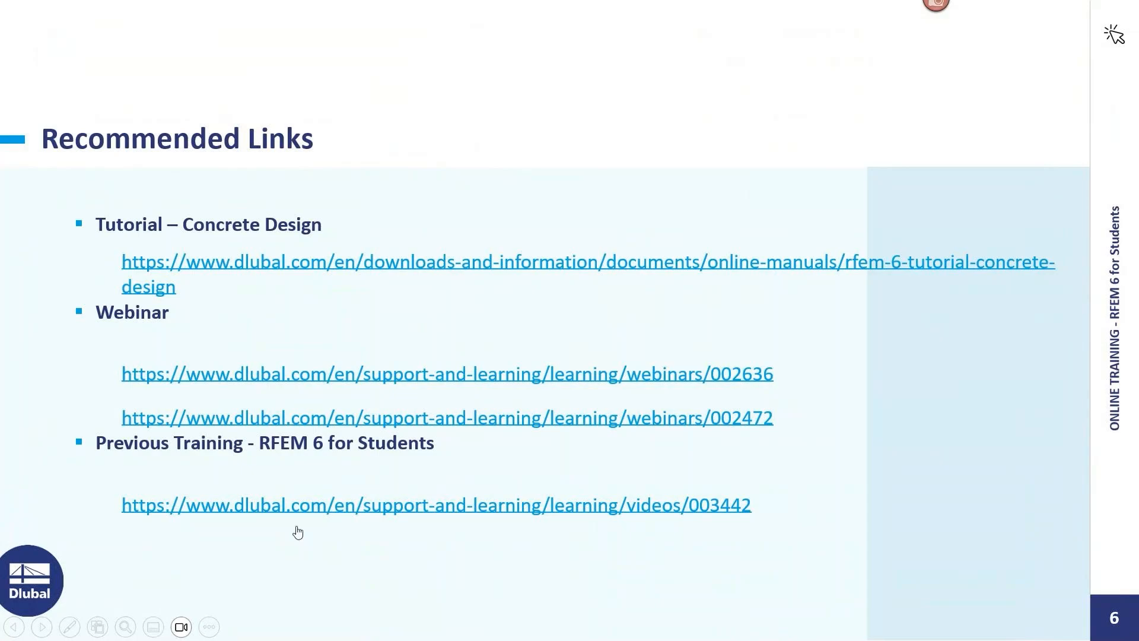
left_click(42, 627)
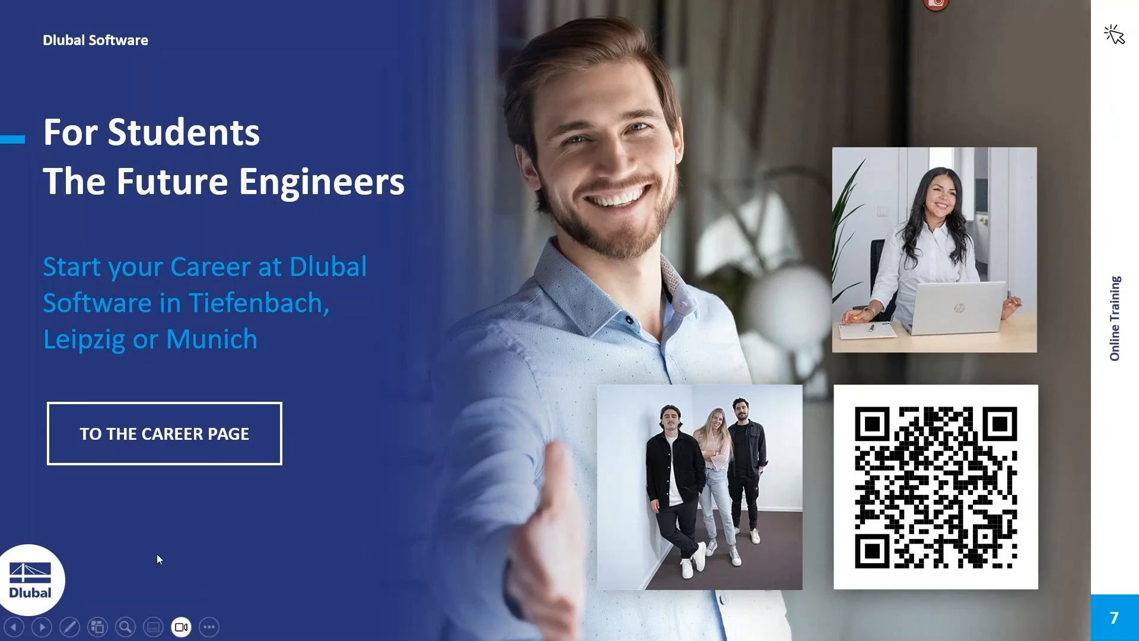
left_click(42, 627)
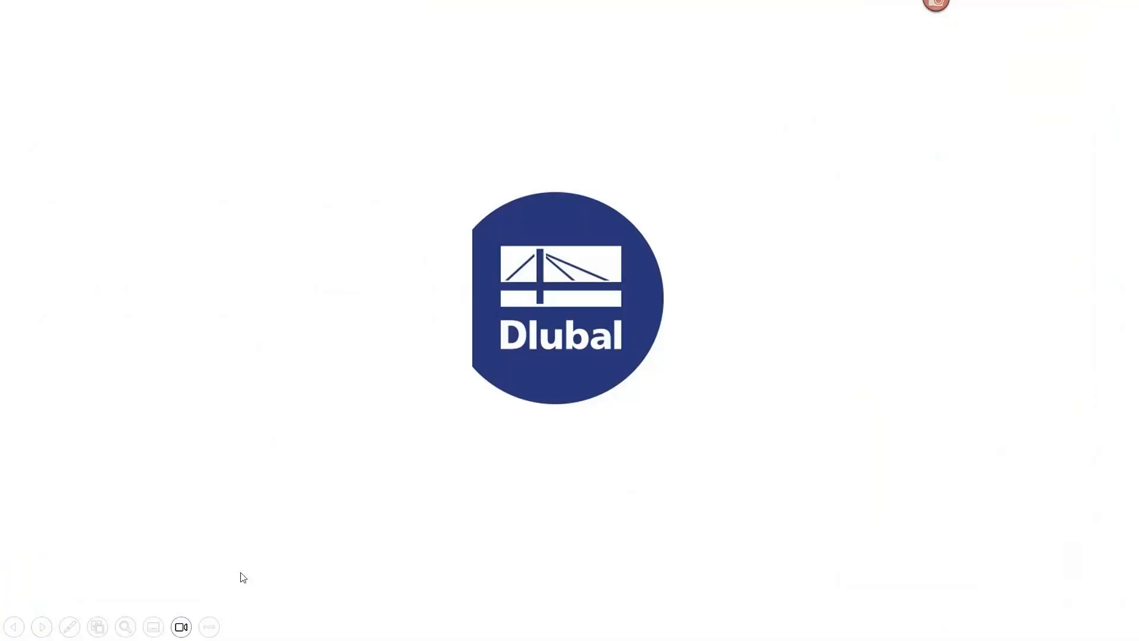